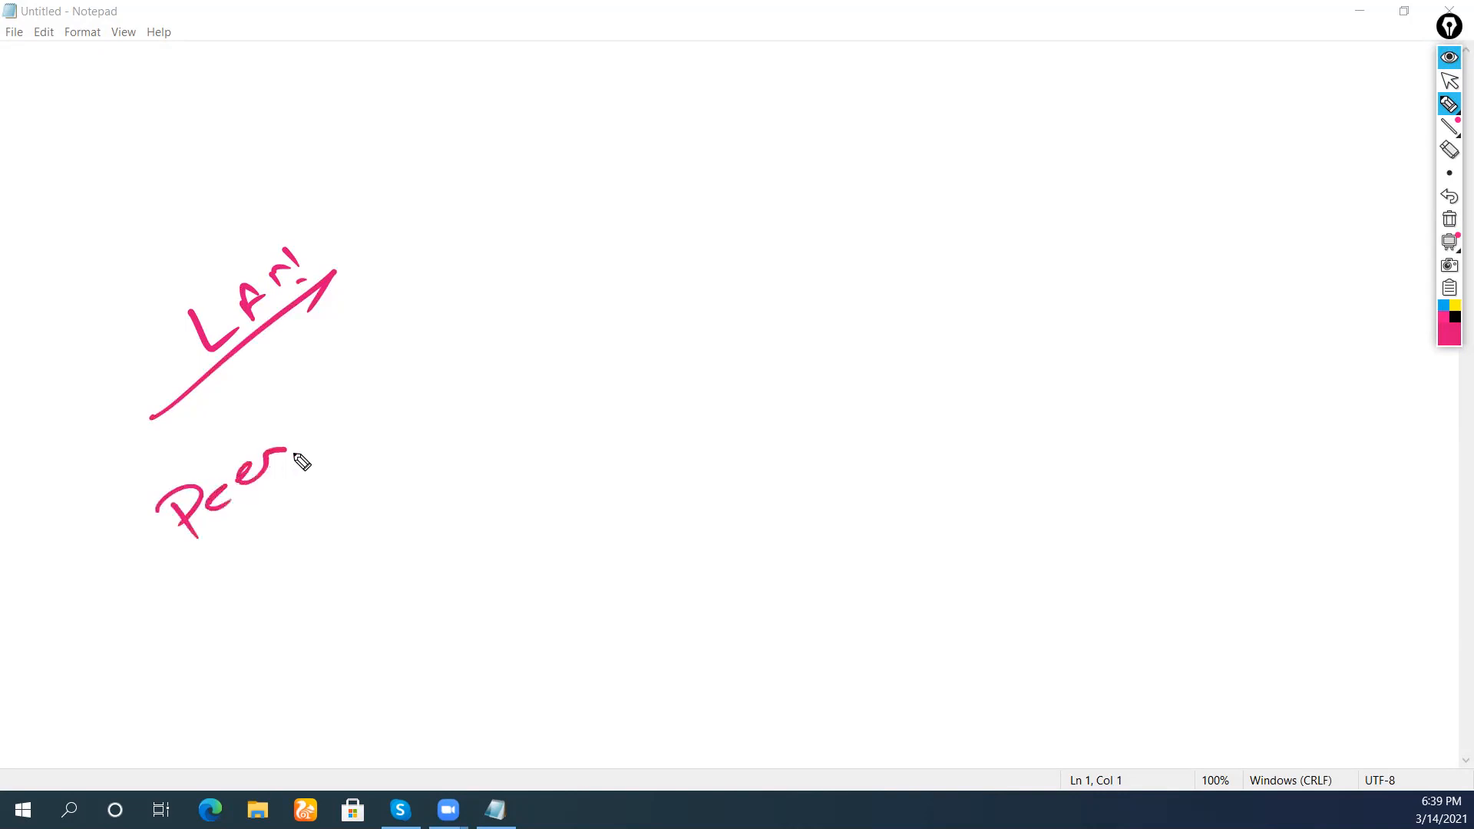
Write '(Peer to peer LAN)' in pink, then bracket and underline it
mouse_move(323, 404)
mouse_down()
mouse_move(382, 359)
mouse_move(365, 358)
mouse_up()
mouse_move(421, 315)
mouse_down()
mouse_move(449, 342)
mouse_move(462, 289)
mouse_move(537, 245)
mouse_up()
mouse_move(576, 188)
mouse_down()
mouse_move(678, 131)
mouse_move(720, 141)
mouse_up()
drag(143, 470, 213, 551)
mouse_move(115, 647)
mouse_down()
mouse_move(444, 386)
mouse_move(465, 397)
mouse_move(809, 101)
mouse_up()
Switch to black and write the point '1 Decentralized Administrators'
click(1454, 322)
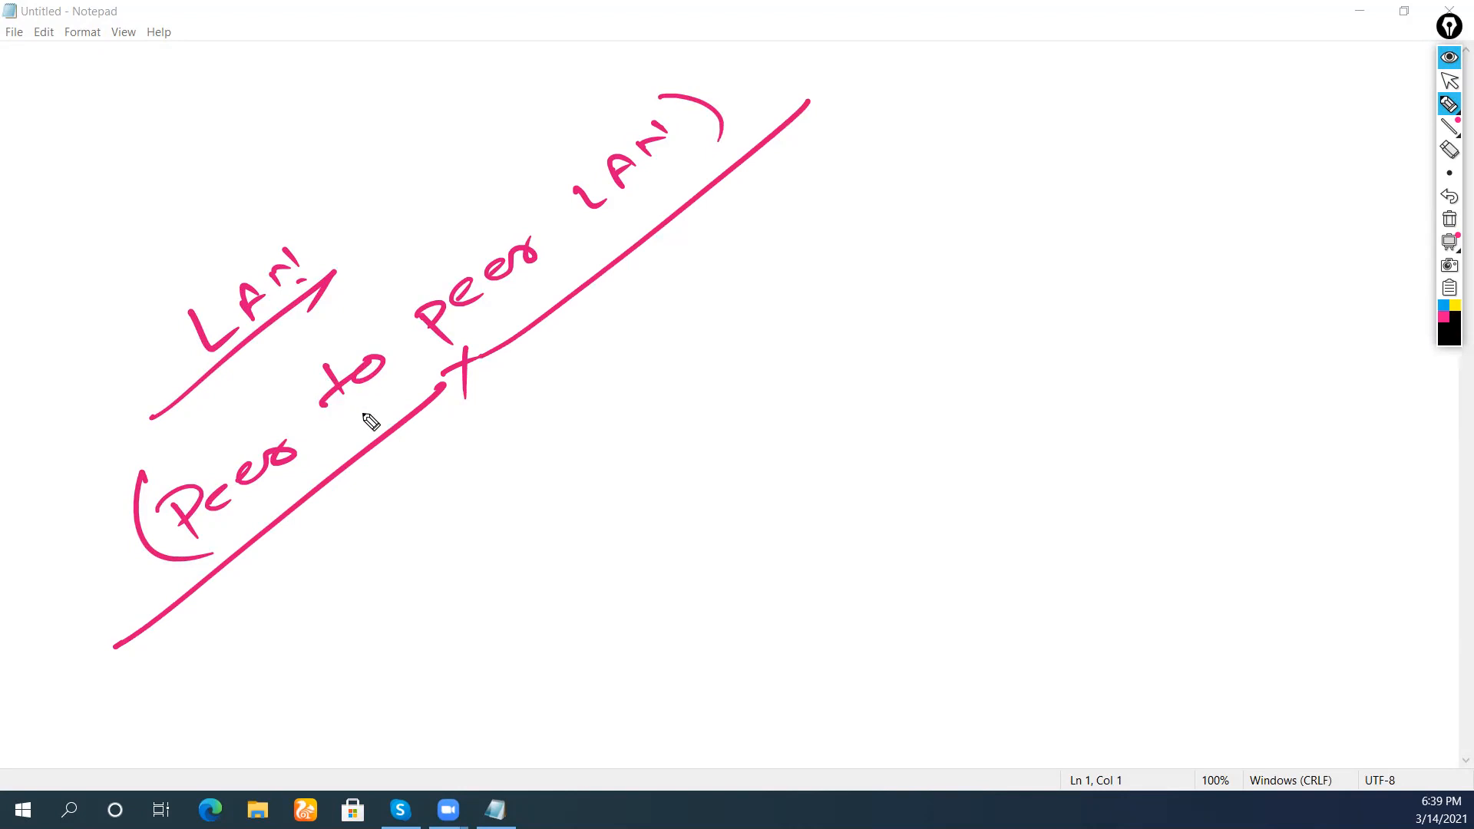
drag(309, 577, 315, 600)
mouse_move(284, 580)
mouse_down()
mouse_move(307, 547)
mouse_move(375, 591)
mouse_move(361, 570)
mouse_move(415, 546)
mouse_up()
mouse_move(415, 506)
mouse_down()
mouse_move(453, 499)
mouse_move(454, 428)
mouse_move(503, 464)
mouse_up()
mouse_move(484, 392)
mouse_down()
mouse_move(509, 450)
mouse_move(531, 431)
mouse_up()
drag(538, 407, 574, 422)
mouse_move(628, 360)
mouse_down()
mouse_move(645, 303)
mouse_move(641, 349)
mouse_up()
mouse_move(661, 311)
mouse_down()
mouse_move(659, 338)
mouse_move(752, 206)
mouse_move(822, 157)
mouse_move(851, 111)
mouse_up()
click(754, 172)
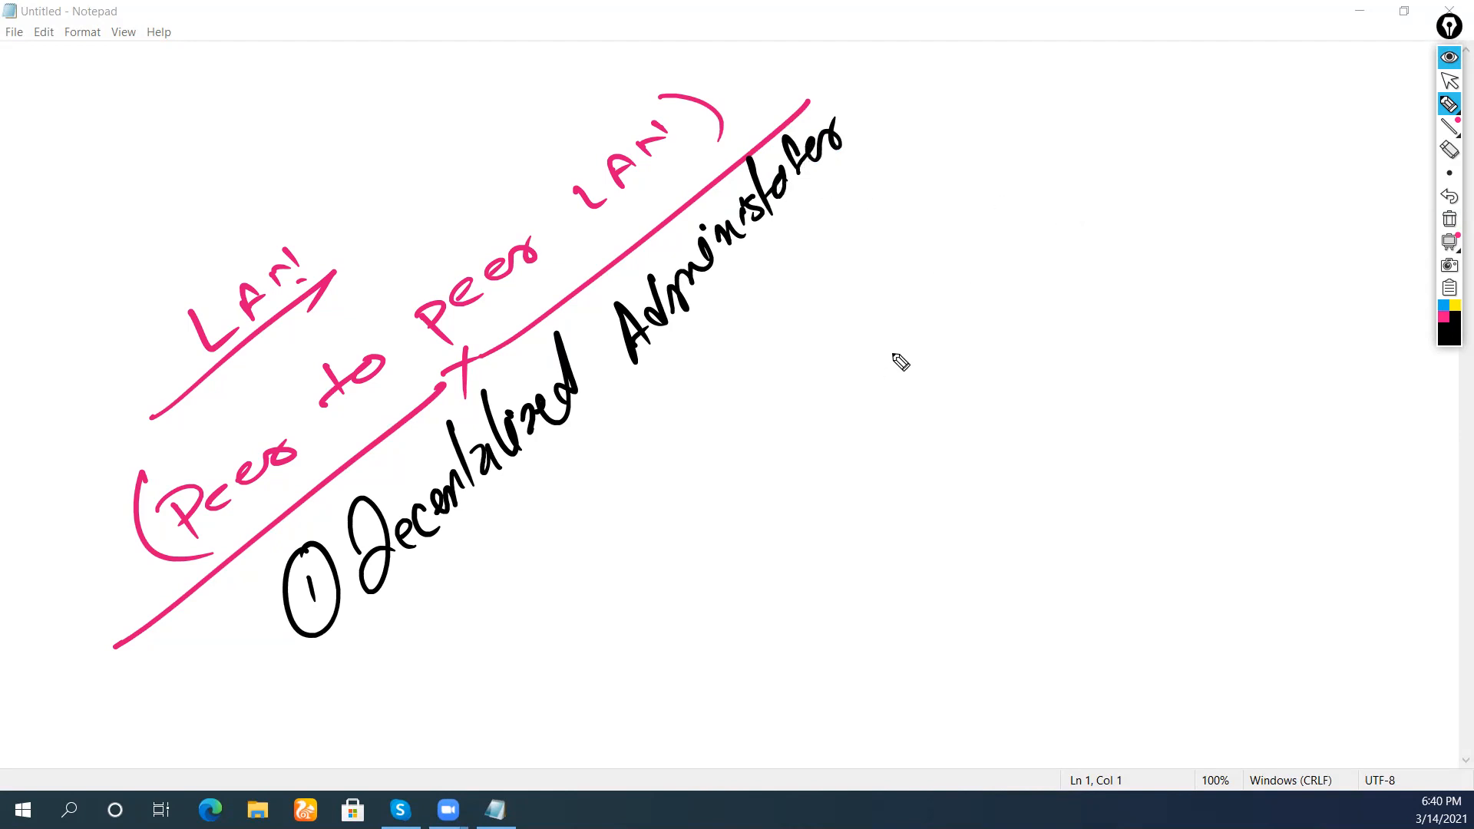
Switch to blue and sketch four computer icons in a rising row
click(1442, 317)
click(1440, 307)
mouse_move(630, 527)
mouse_down()
mouse_move(662, 507)
mouse_move(645, 552)
mouse_move(660, 530)
mouse_move(681, 541)
mouse_up()
mouse_move(752, 436)
mouse_down()
mouse_move(796, 431)
mouse_move(806, 444)
mouse_move(782, 465)
mouse_up()
drag(888, 347, 937, 345)
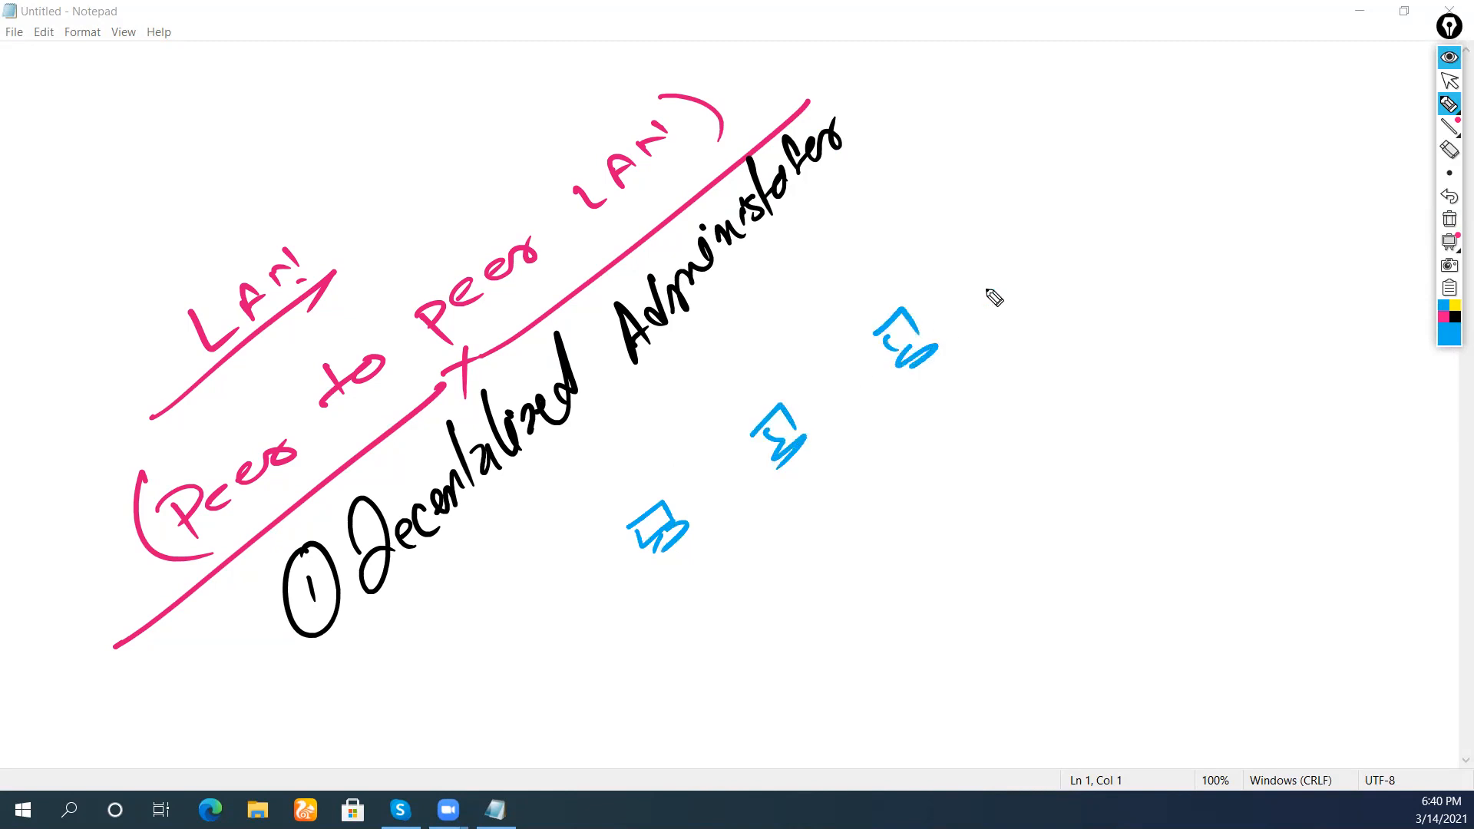
mouse_move(1017, 228)
mouse_down()
mouse_move(1029, 246)
mouse_move(1059, 242)
mouse_up()
Draw a switch and wire all four computers to it
drag(899, 482, 900, 497)
drag(691, 541, 890, 485)
drag(799, 443, 909, 463)
drag(910, 349, 911, 452)
drag(1017, 247, 932, 453)
In pink, label the computers User 1–User 4, circle User 1 and mark an x
click(1440, 318)
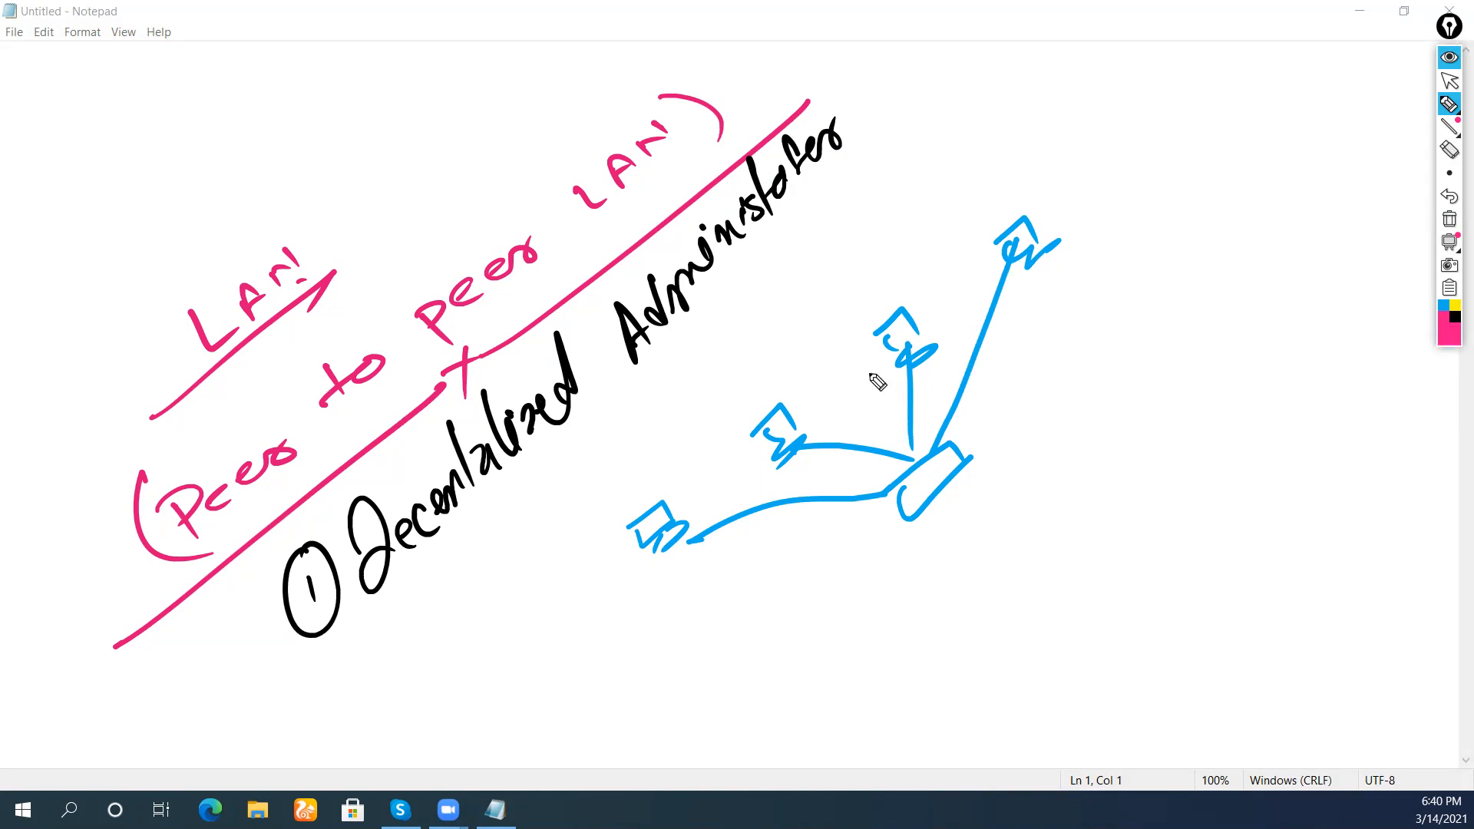
mouse_move(584, 487)
mouse_down()
mouse_move(614, 501)
mouse_move(685, 453)
mouse_move(670, 470)
mouse_up()
drag(743, 402, 809, 338)
mouse_move(870, 289)
mouse_down()
mouse_move(928, 253)
mouse_move(952, 206)
mouse_move(965, 221)
mouse_up()
mouse_move(1002, 153)
mouse_down()
mouse_move(1074, 142)
mouse_move(1105, 84)
mouse_move(1124, 92)
mouse_up()
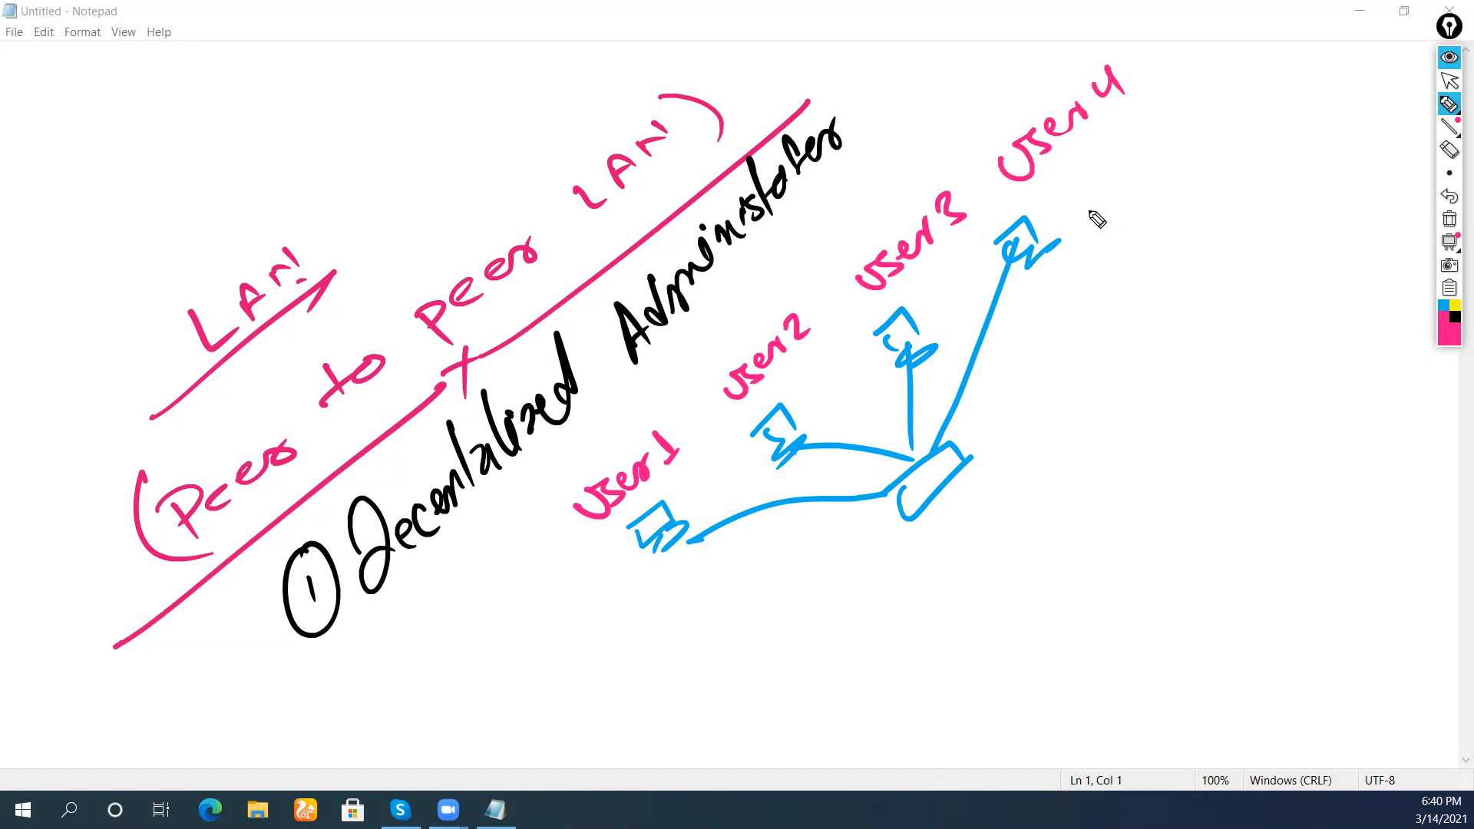
mouse_move(691, 407)
mouse_down()
mouse_move(575, 460)
mouse_move(683, 404)
mouse_up()
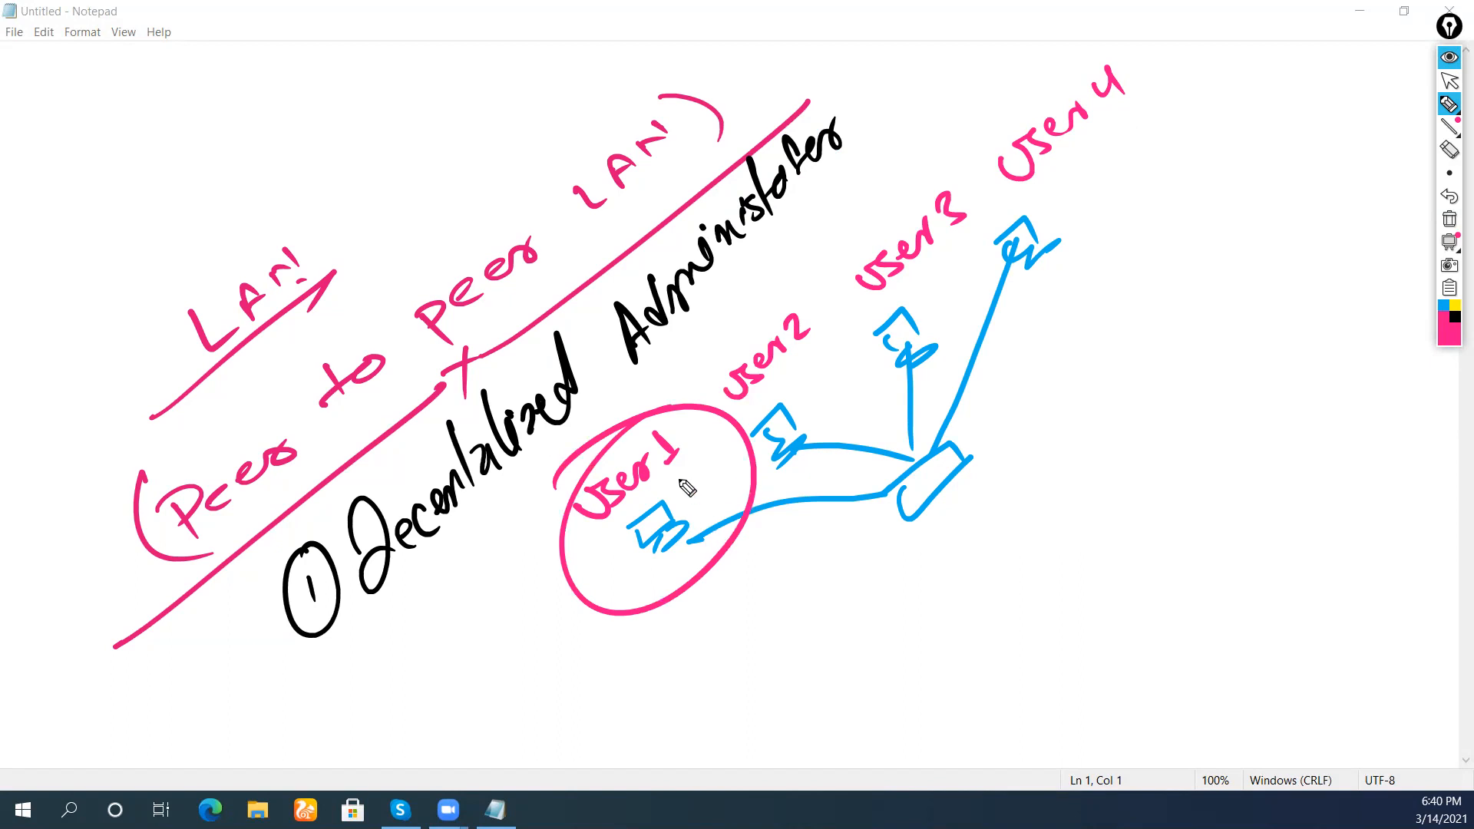
drag(830, 392, 825, 423)
drag(812, 412, 847, 405)
In black, list User 1–User 4 under User 1, and more users under the switch
click(1454, 317)
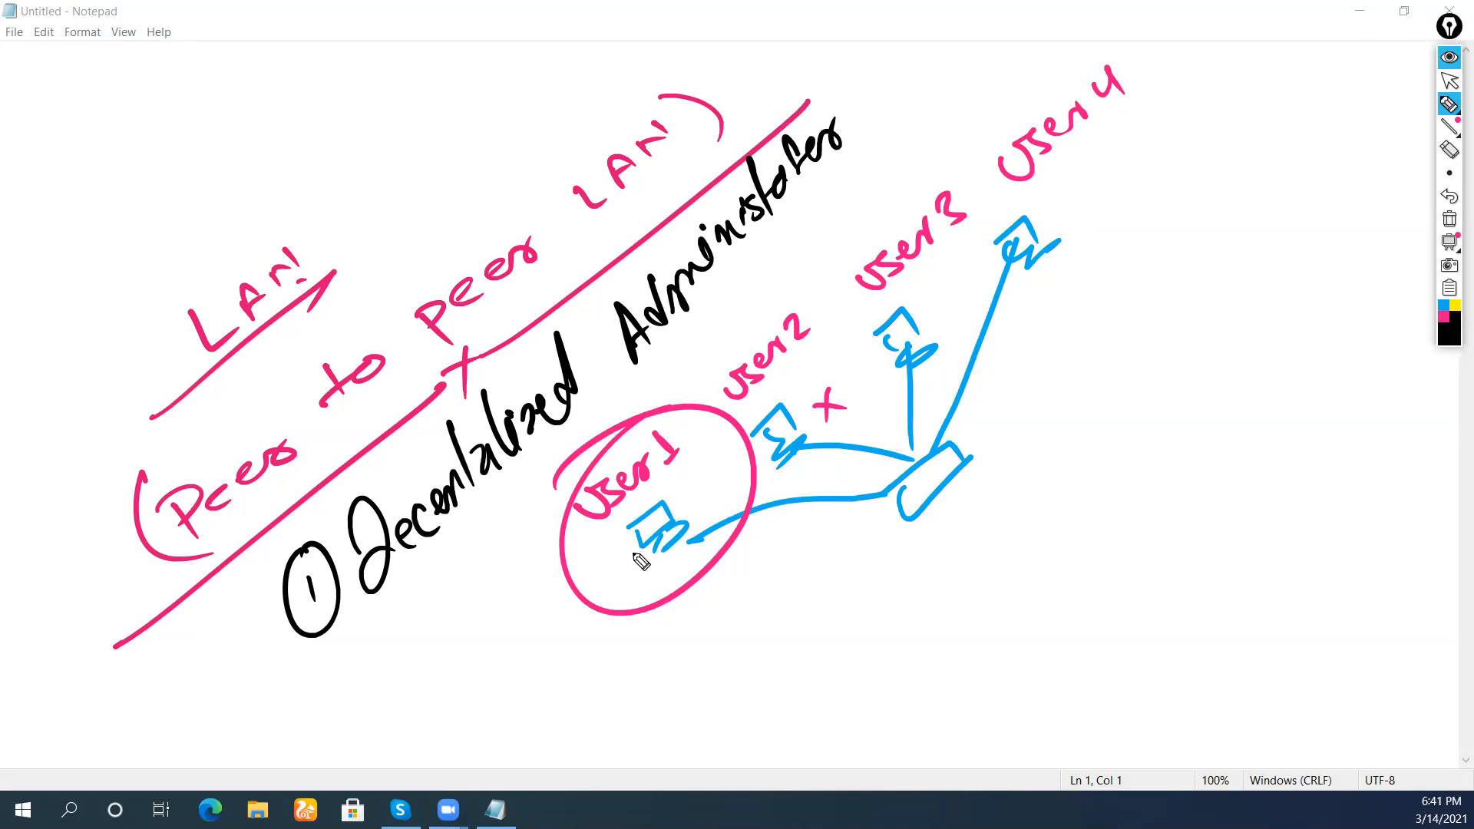
mouse_move(677, 637)
mouse_down()
mouse_move(757, 571)
mouse_move(750, 588)
mouse_up()
mouse_move(722, 661)
mouse_down()
mouse_move(776, 614)
mouse_move(787, 570)
mouse_up()
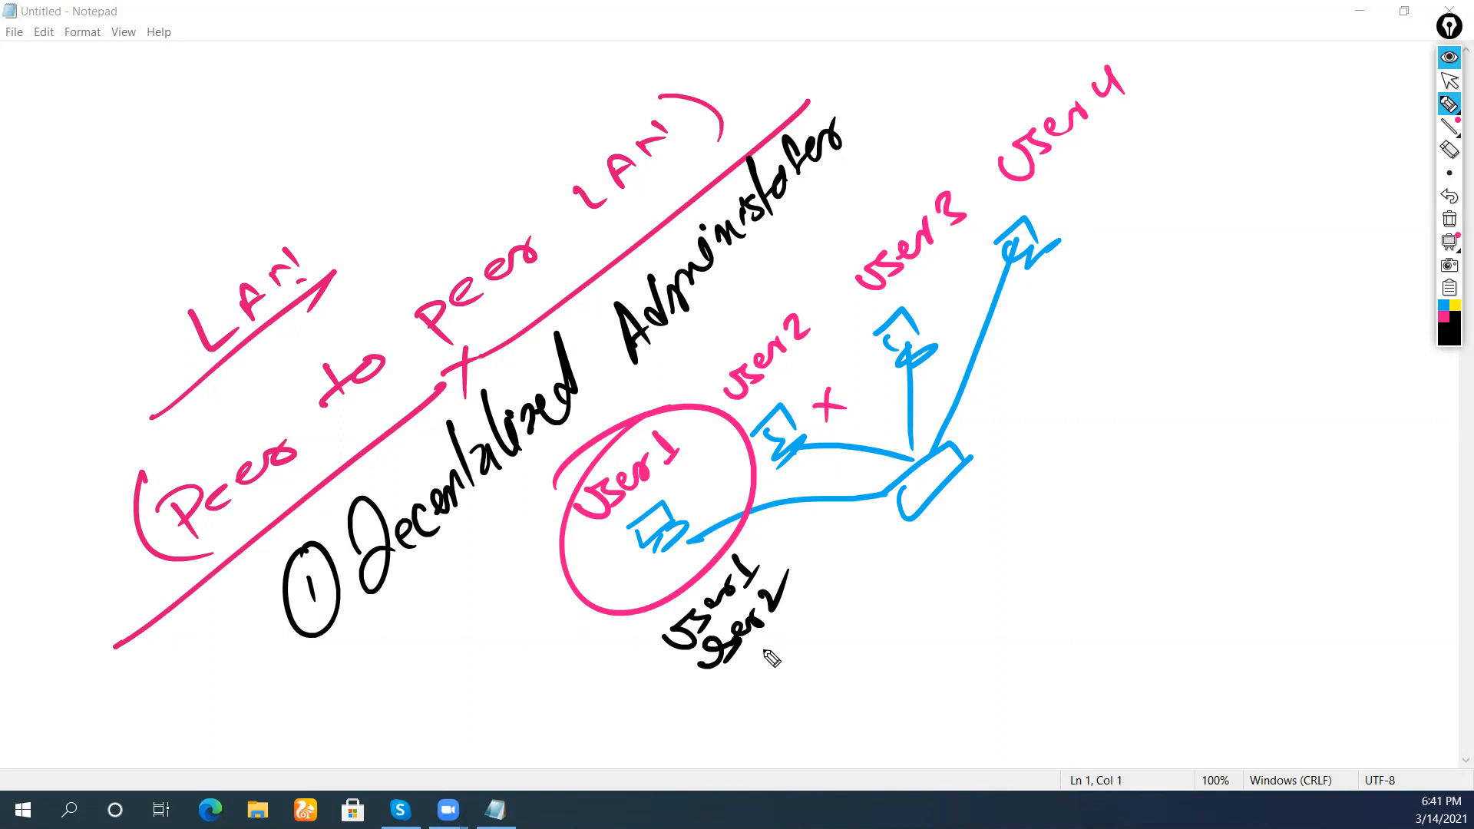
mouse_move(741, 692)
mouse_down()
mouse_move(783, 676)
mouse_move(825, 614)
mouse_move(823, 633)
mouse_up()
drag(791, 737, 883, 637)
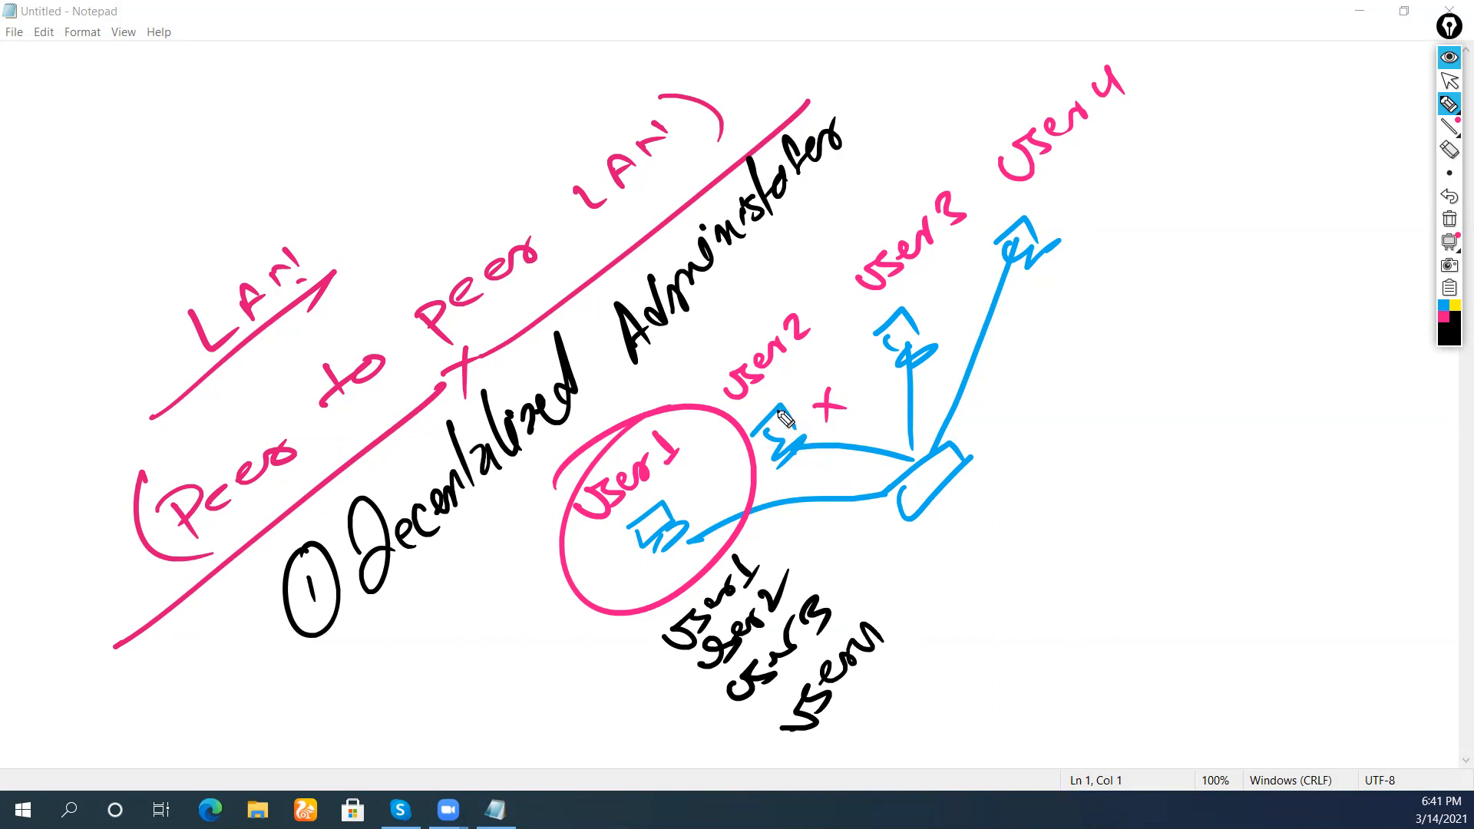
mouse_move(925, 548)
mouse_down()
mouse_move(960, 549)
mouse_move(975, 518)
mouse_move(1002, 512)
mouse_up()
mouse_move(965, 576)
mouse_down()
mouse_move(998, 582)
mouse_move(1042, 530)
mouse_up()
mouse_move(1021, 585)
mouse_down()
mouse_move(1016, 608)
mouse_move(1101, 518)
mouse_up()
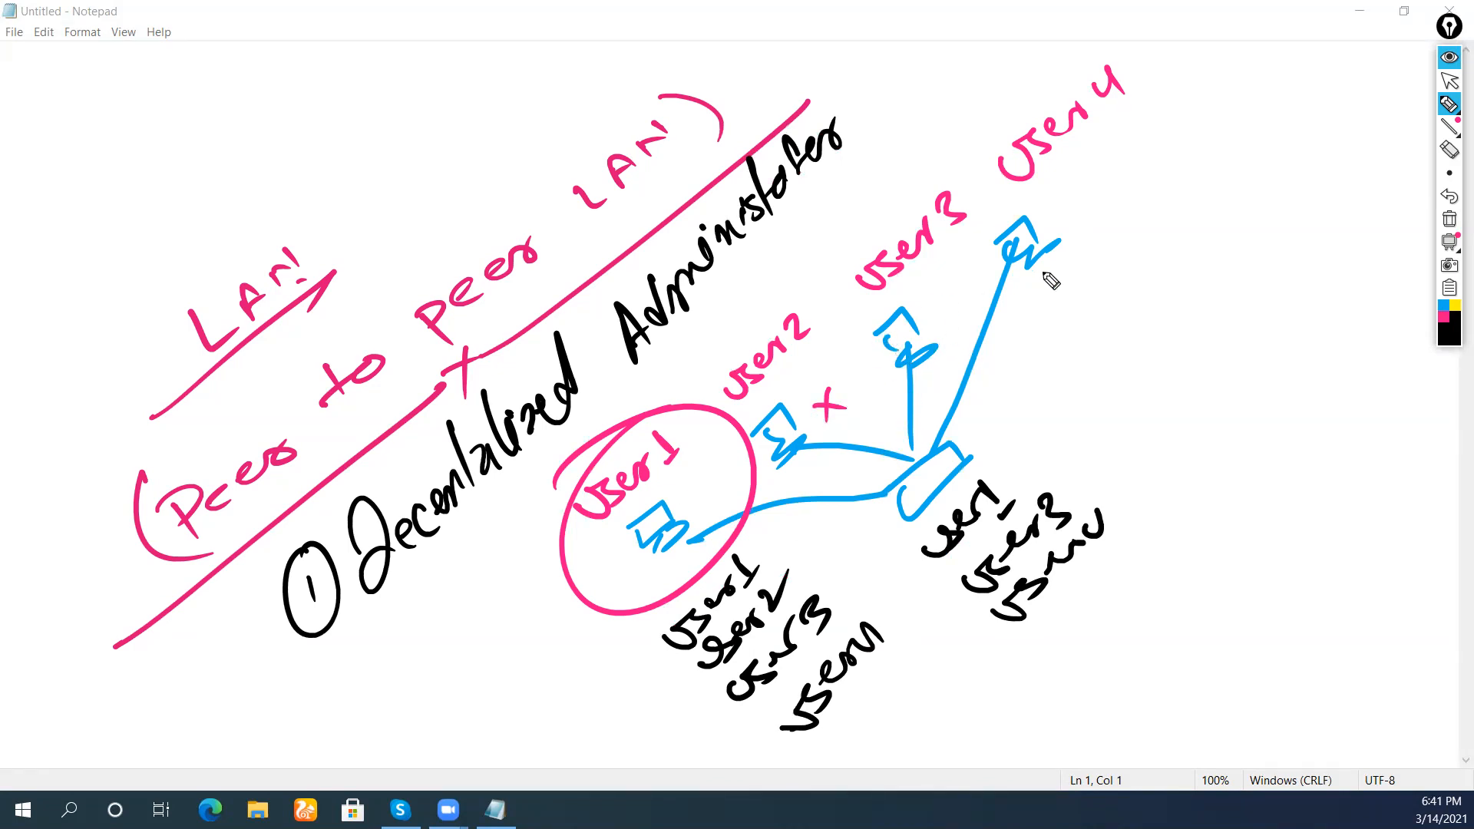
Write '500 x 500 =' beside the User 4 computer and underline it
mouse_move(1119, 334)
mouse_down()
mouse_move(1132, 353)
mouse_move(1193, 318)
mouse_up()
mouse_move(1182, 298)
mouse_down()
mouse_move(1225, 306)
mouse_move(1270, 250)
mouse_move(1339, 211)
mouse_up()
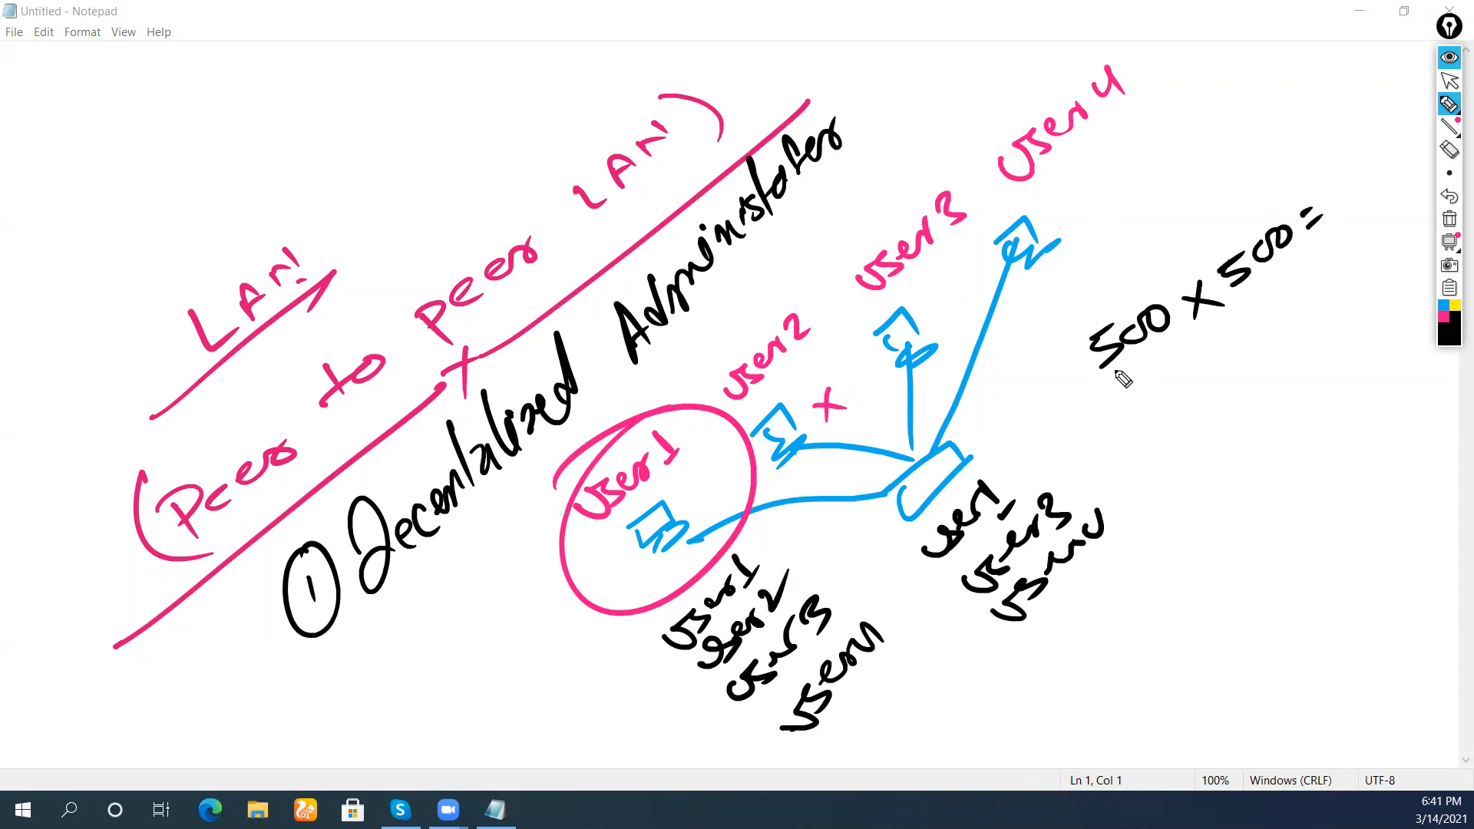
drag(1103, 382, 1339, 238)
mouse_move(1174, 393)
mouse_down()
mouse_move(1163, 411)
mouse_move(1194, 414)
mouse_up()
mouse_move(1194, 384)
mouse_down()
mouse_move(1247, 362)
mouse_move(1207, 331)
mouse_move(1158, 345)
mouse_up()
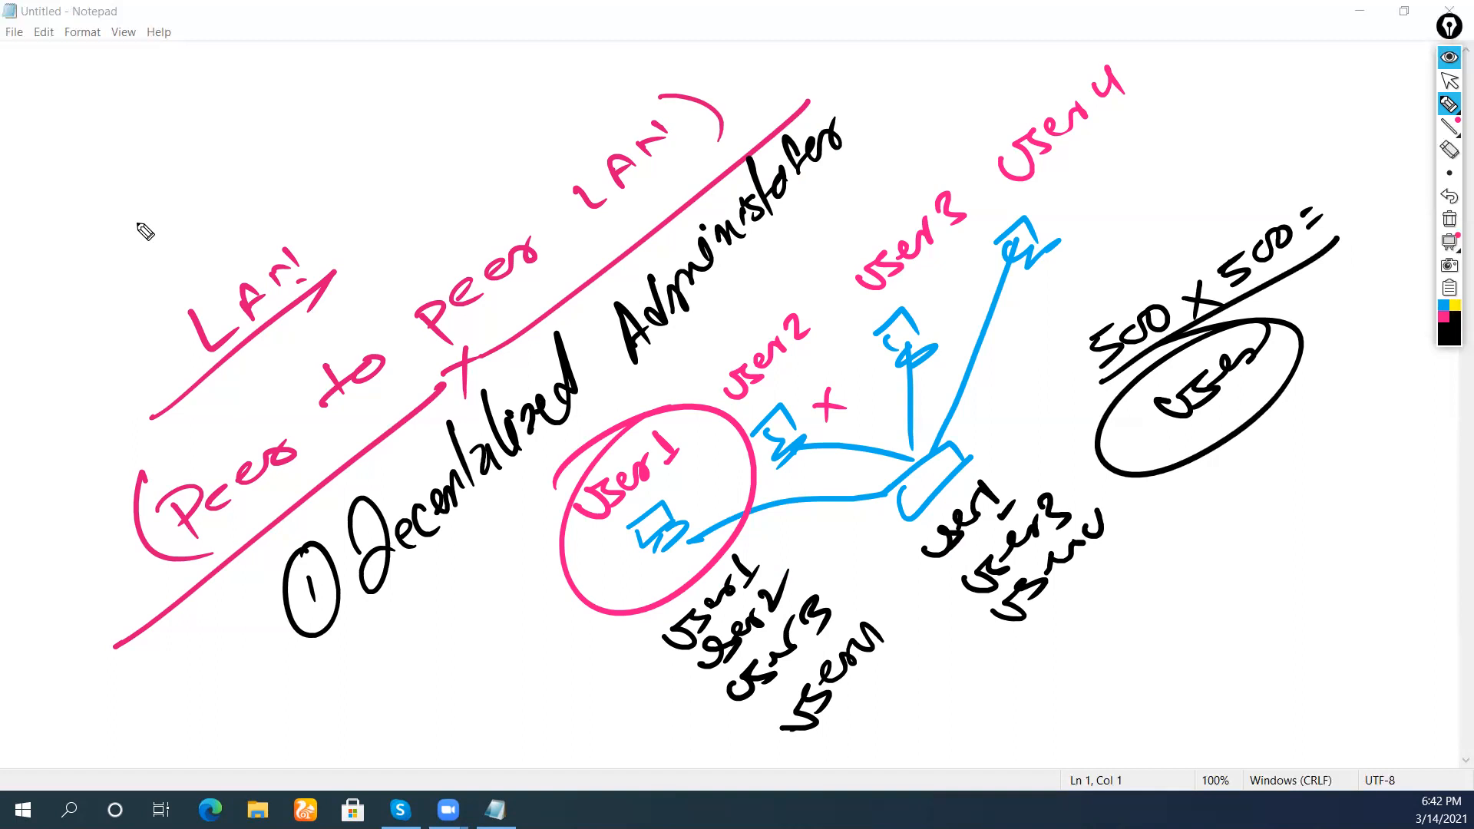
Write an underlined 'Active Directory' heading at top left, then erase all ink
mouse_move(57, 254)
mouse_down()
mouse_move(77, 285)
mouse_move(120, 207)
mouse_move(153, 219)
mouse_move(204, 145)
mouse_move(248, 140)
mouse_move(231, 98)
mouse_move(285, 107)
mouse_move(280, 45)
mouse_move(316, 59)
mouse_move(338, 40)
mouse_move(376, 67)
mouse_up()
mouse_move(47, 322)
mouse_down()
mouse_move(376, 36)
mouse_move(355, 29)
mouse_up()
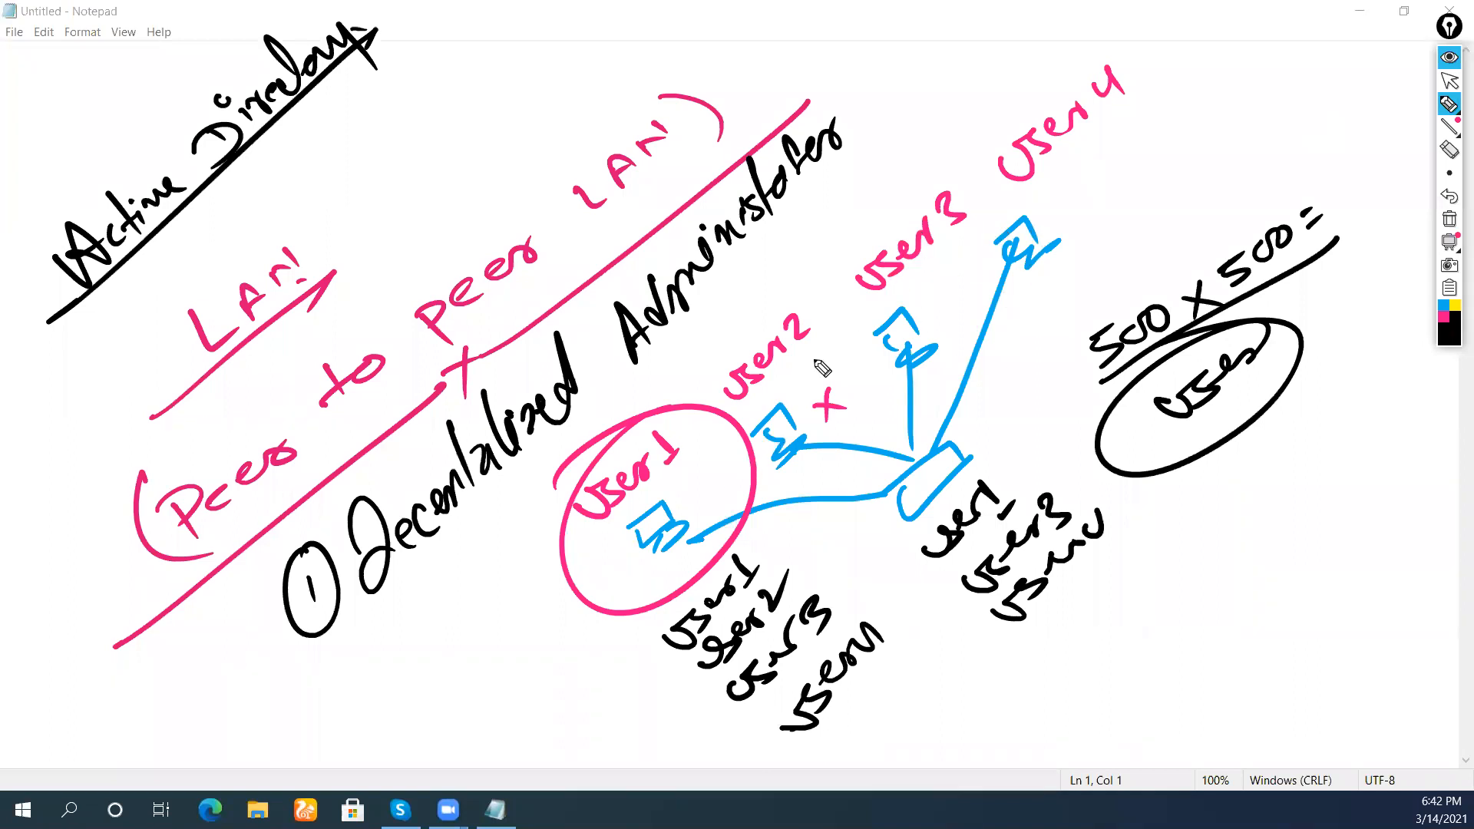
click(1449, 219)
Draw a server box on the left and a rising row of computer icons
mouse_move(387, 384)
mouse_down()
mouse_move(351, 307)
mouse_move(434, 395)
mouse_move(389, 386)
mouse_up()
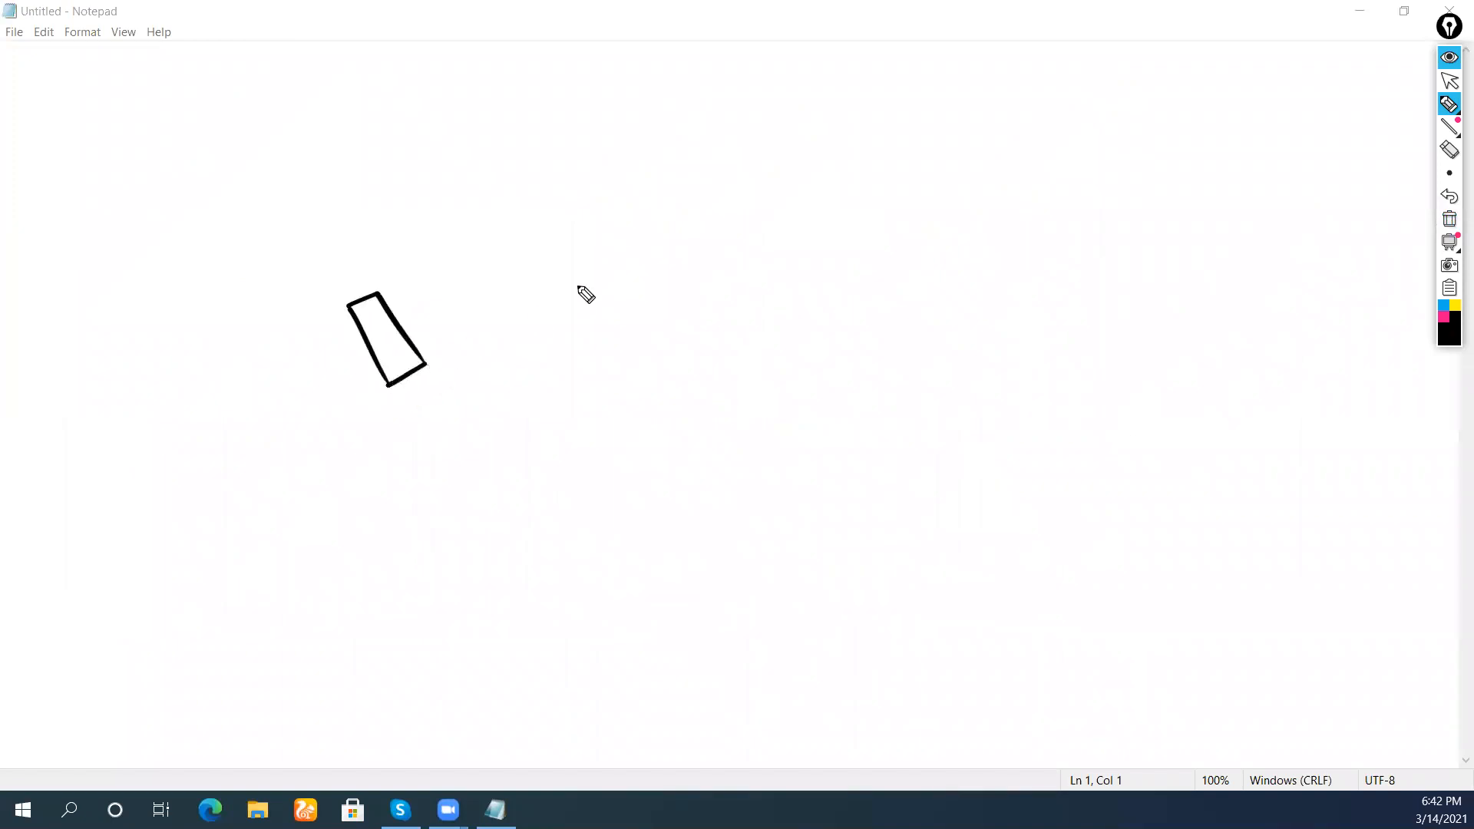
mouse_move(585, 270)
mouse_down()
mouse_move(615, 300)
mouse_move(649, 285)
mouse_up()
mouse_move(687, 205)
mouse_down()
mouse_move(730, 210)
mouse_move(732, 238)
mouse_up()
drag(766, 154, 806, 169)
drag(831, 106, 858, 146)
mouse_move(903, 73)
mouse_down()
mouse_move(941, 62)
mouse_move(924, 109)
mouse_move(952, 78)
mouse_up()
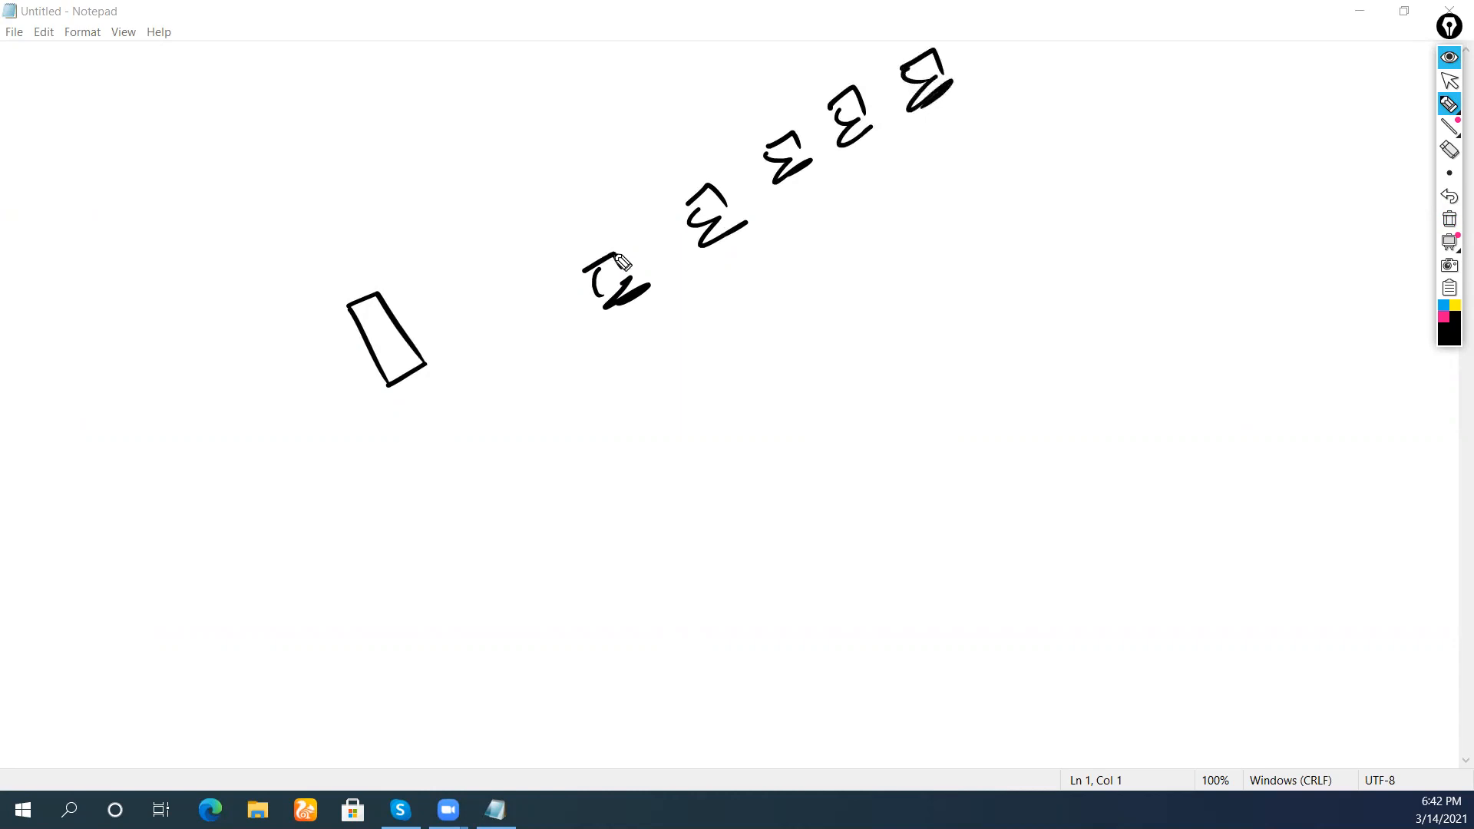
Draw a long switch, connect every computer to it, and link the server
mouse_move(535, 303)
mouse_down()
mouse_move(522, 313)
mouse_move(546, 355)
mouse_move(892, 203)
mouse_move(903, 231)
mouse_up()
mouse_move(651, 359)
mouse_down()
mouse_move(791, 311)
mouse_move(901, 232)
mouse_up()
drag(554, 342, 693, 329)
drag(625, 282, 668, 334)
mouse_move(719, 215)
mouse_down()
mouse_move(706, 343)
mouse_move(787, 162)
mouse_up()
drag(852, 124, 846, 232)
drag(910, 77, 897, 198)
mouse_move(385, 341)
mouse_down()
mouse_move(591, 214)
mouse_move(642, 250)
mouse_move(693, 332)
mouse_up()
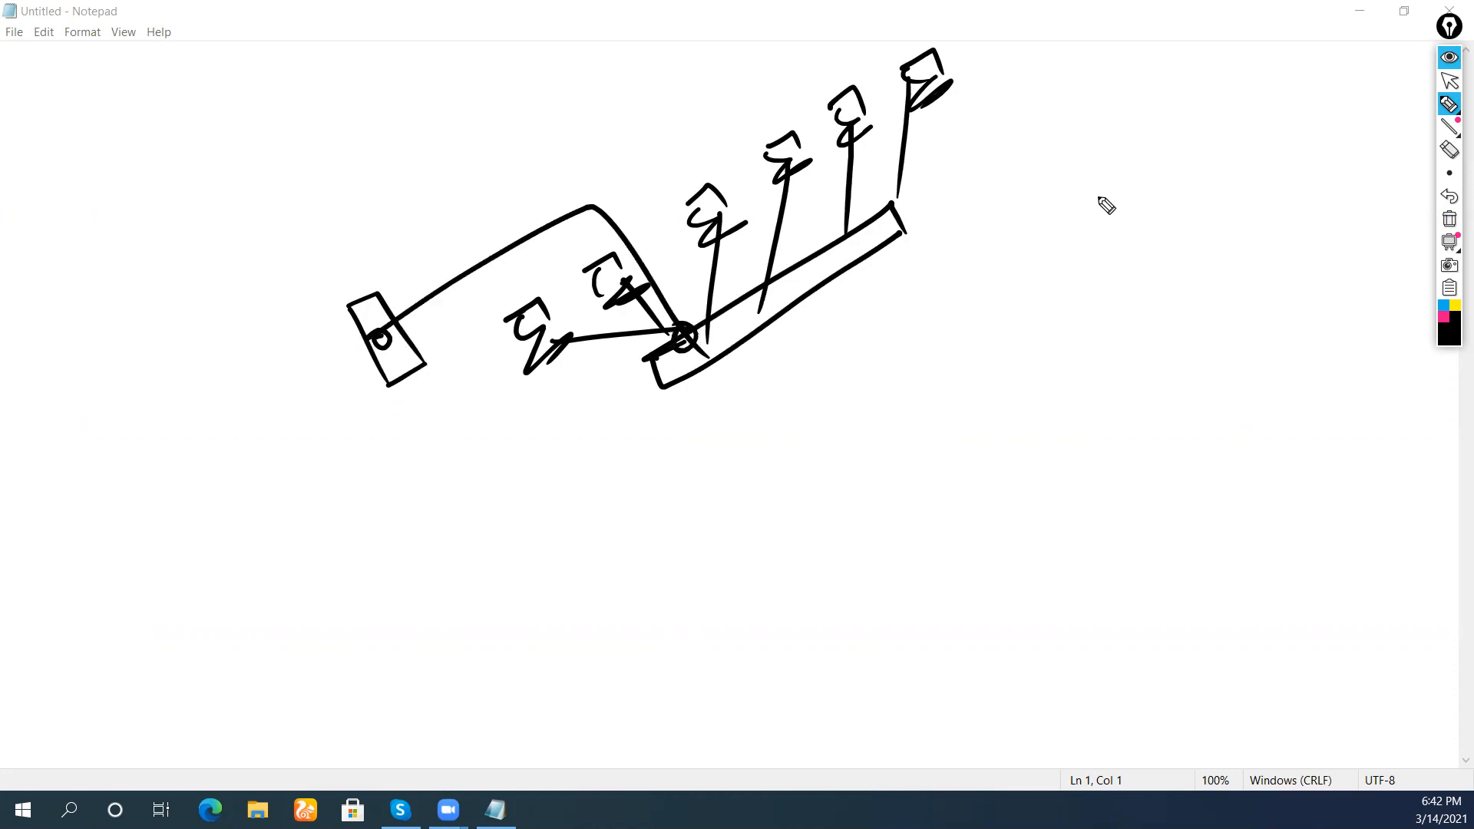
click(1442, 316)
Write pink User1–User3 entries with arrows beside the server
drag(167, 440, 197, 432)
drag(182, 396, 254, 343)
mouse_move(245, 325)
mouse_down()
mouse_move(280, 297)
mouse_move(294, 325)
mouse_up()
mouse_move(182, 484)
mouse_down()
mouse_move(323, 320)
mouse_move(314, 338)
mouse_up()
drag(219, 507, 288, 427)
drag(288, 427, 265, 480)
mouse_move(286, 384)
mouse_down()
mouse_move(311, 403)
mouse_move(335, 344)
mouse_up()
Add two more arrowed user entries below them
drag(241, 537, 304, 462)
drag(267, 489, 285, 516)
drag(304, 451, 352, 407)
mouse_move(359, 402)
mouse_down()
mouse_move(357, 377)
mouse_move(375, 365)
mouse_up()
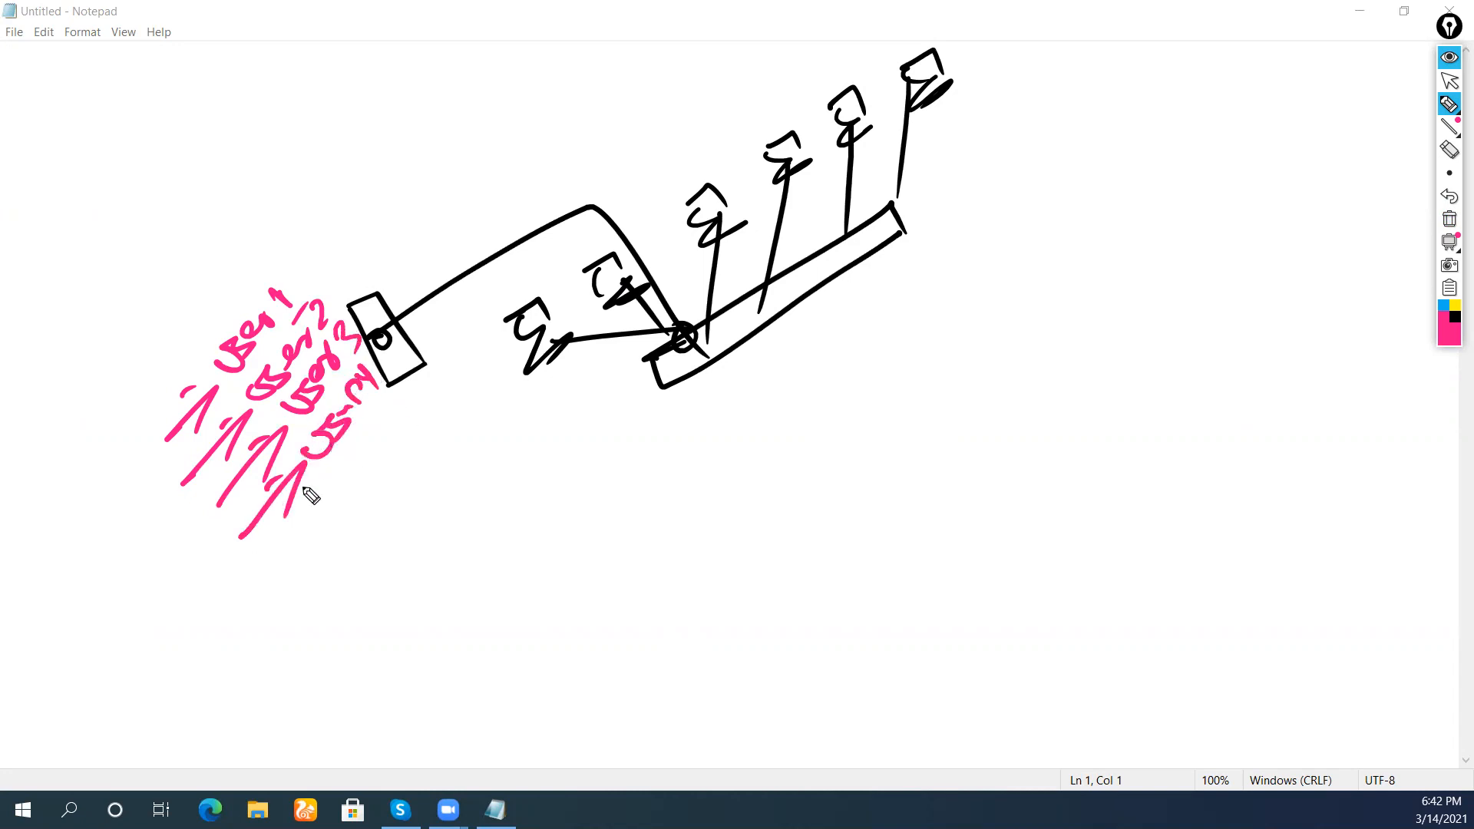
drag(278, 556, 333, 542)
mouse_move(360, 443)
mouse_down()
mouse_move(371, 466)
mouse_move(401, 422)
mouse_move(421, 425)
mouse_up()
Enclose the users in a large ellipse and label it 'Central' with an underlining arrow
drag(205, 256, 117, 428)
drag(90, 368, 156, 281)
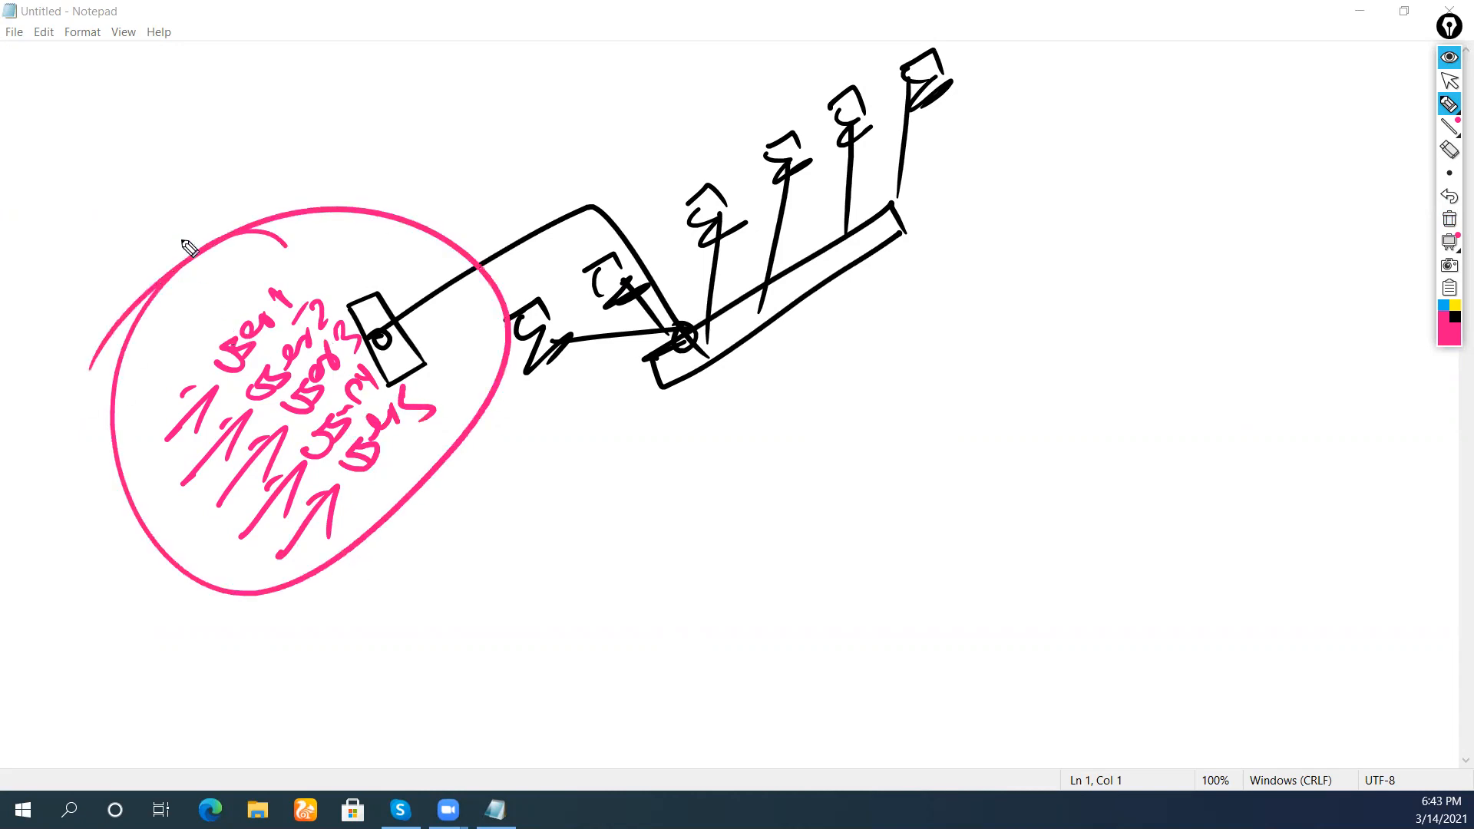
drag(126, 158, 149, 224)
drag(147, 201, 198, 178)
mouse_move(146, 100)
mouse_down()
mouse_move(188, 165)
mouse_move(244, 103)
mouse_up()
drag(208, 50, 246, 118)
drag(113, 269, 298, 90)
mouse_move(297, 91)
mouse_down()
mouse_move(273, 132)
mouse_move(292, 82)
mouse_up()
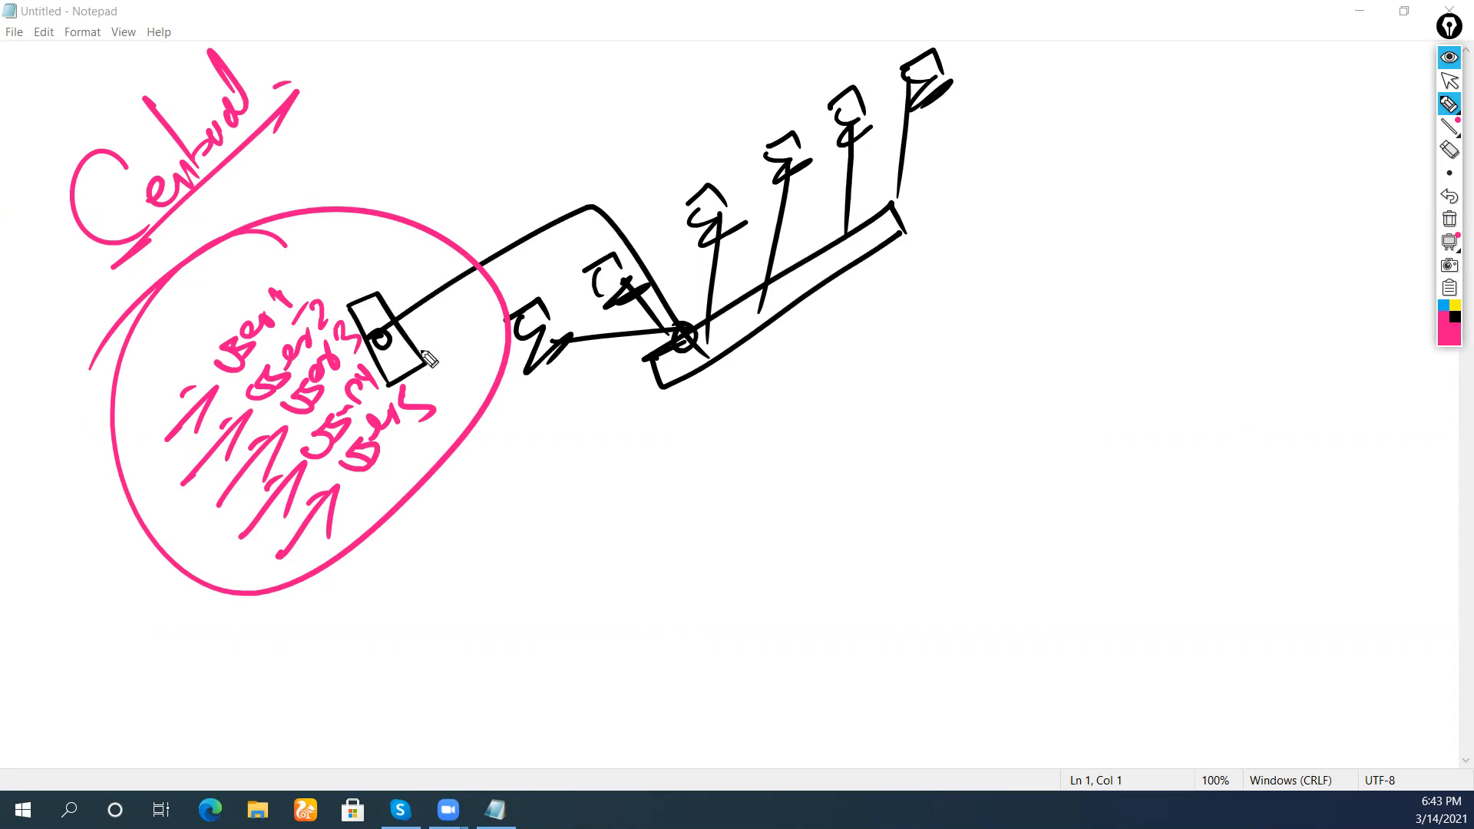
Tick the first computer in pink, then tick the rest in blue with a line across
mouse_move(542, 378)
mouse_down()
mouse_move(576, 272)
mouse_move(665, 196)
mouse_move(722, 256)
mouse_move(800, 183)
mouse_move(828, 104)
mouse_move(926, 109)
mouse_move(989, 48)
mouse_up()
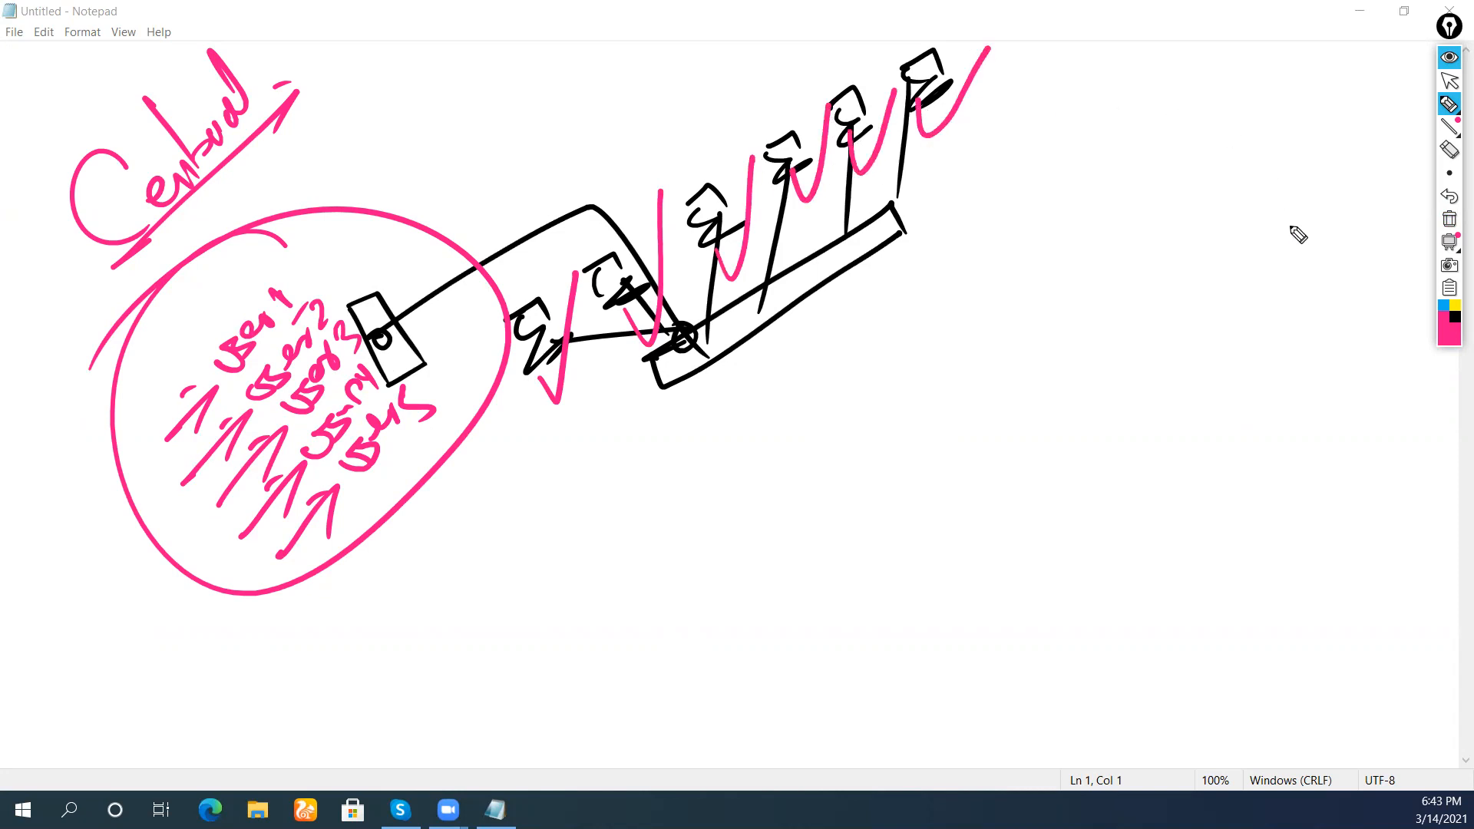
click(1444, 307)
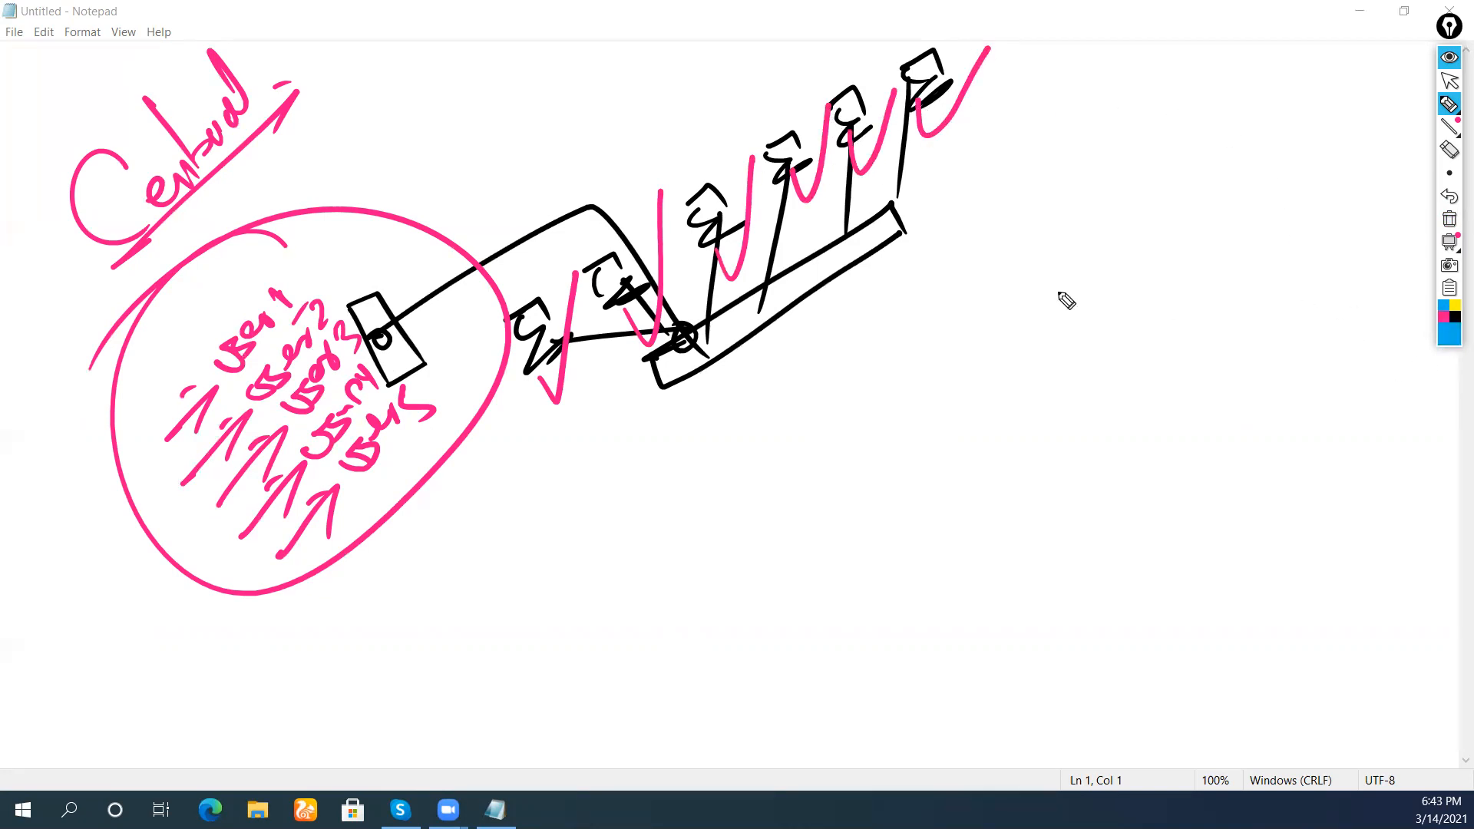
mouse_move(514, 269)
mouse_down()
mouse_move(525, 286)
mouse_move(552, 162)
mouse_up()
mouse_move(576, 210)
mouse_down()
mouse_move(626, 137)
mouse_move(795, 54)
mouse_move(943, 7)
mouse_up()
drag(988, 92, 525, 396)
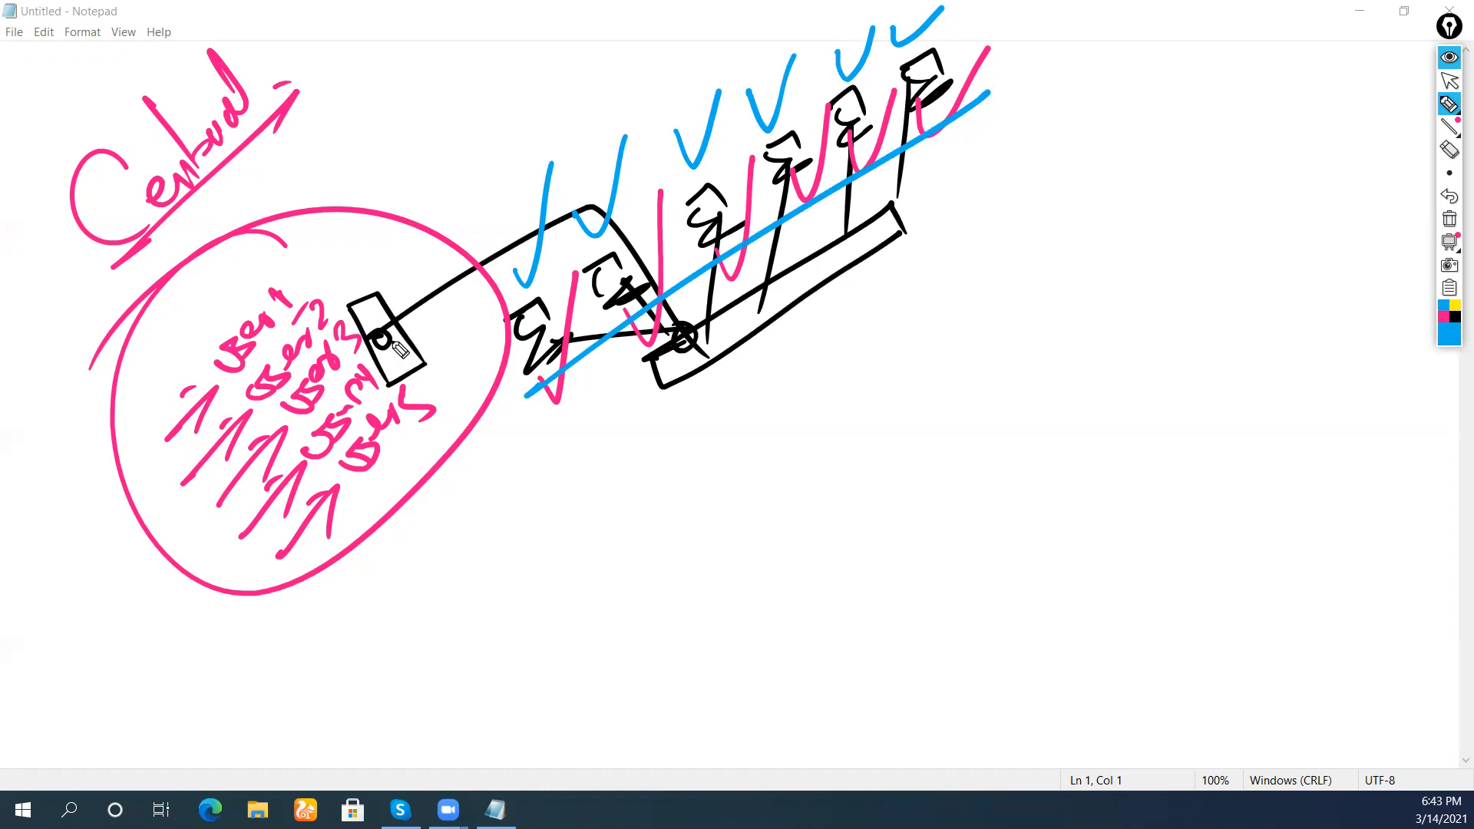
Draw a blue arrow down from the server and write 'Directory Serve' with an arrow
drag(423, 378, 518, 481)
drag(492, 406, 488, 476)
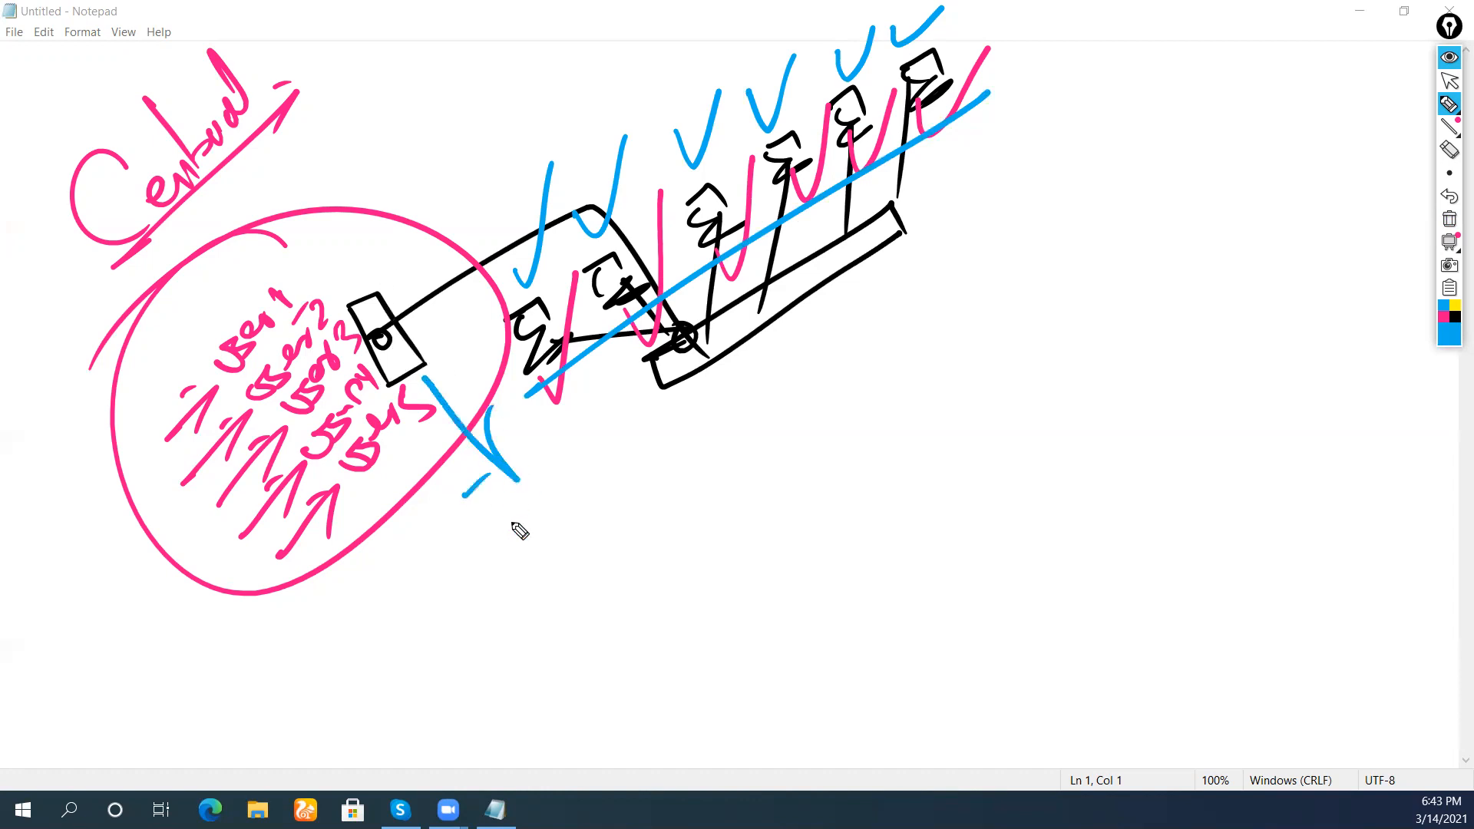
mouse_move(414, 638)
mouse_down()
mouse_move(401, 693)
mouse_move(475, 654)
mouse_up()
drag(460, 587, 466, 607)
click(458, 576)
mouse_move(476, 607)
mouse_down()
mouse_move(534, 560)
mouse_move(575, 499)
mouse_move(607, 549)
mouse_up()
mouse_move(602, 451)
mouse_down()
mouse_move(599, 467)
mouse_move(637, 461)
mouse_move(676, 395)
mouse_up()
mouse_move(461, 659)
mouse_down()
mouse_move(668, 493)
mouse_move(679, 444)
mouse_up()
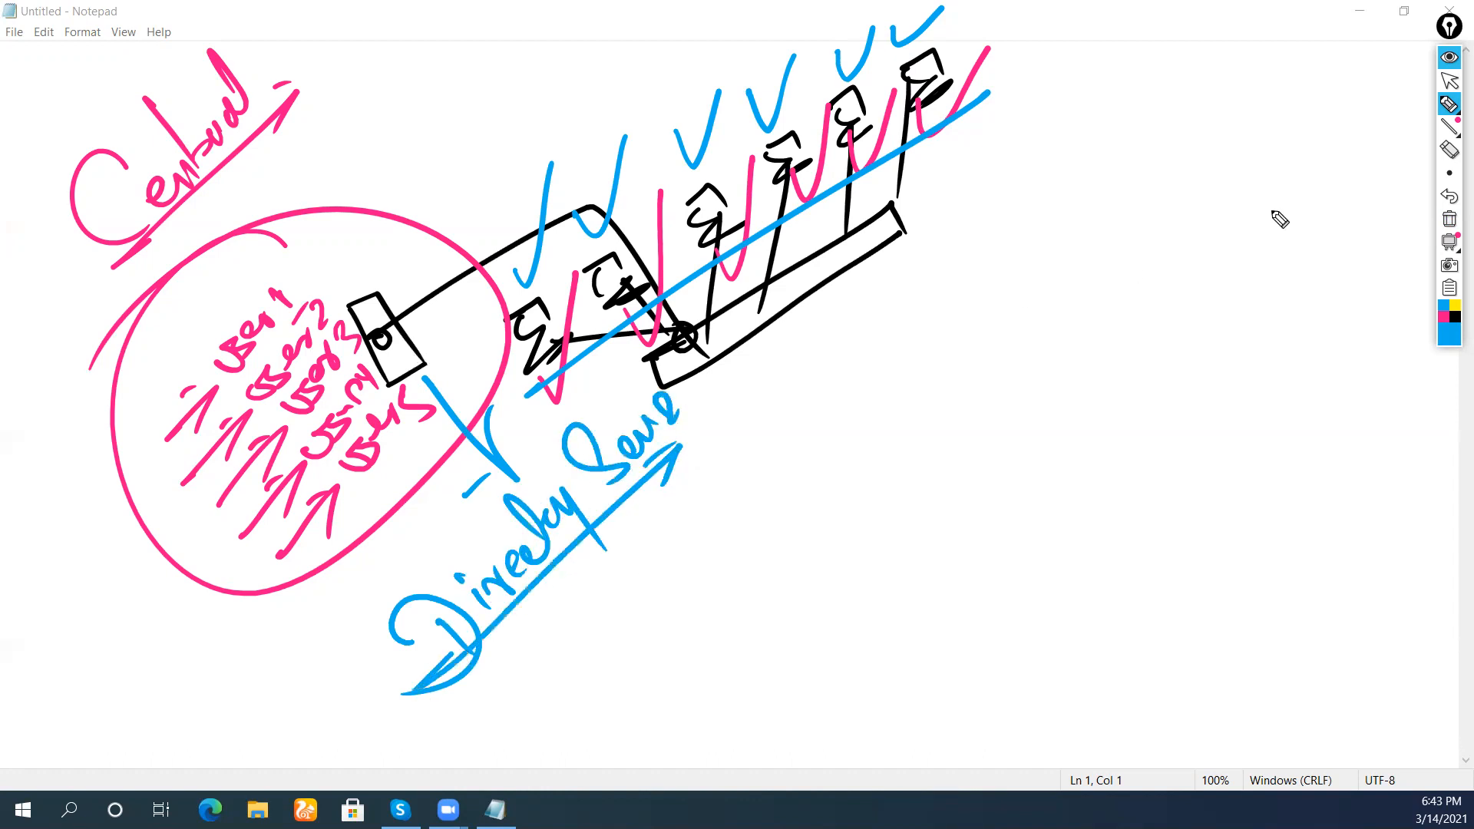
click(1444, 317)
Write '(Active Directory' in pink with a bracket and an arrow below it
mouse_move(547, 638)
mouse_down()
mouse_move(589, 691)
mouse_move(629, 568)
mouse_move(714, 521)
mouse_move(700, 508)
mouse_move(751, 422)
mouse_move(763, 345)
mouse_move(806, 329)
mouse_move(835, 381)
mouse_move(881, 359)
mouse_up()
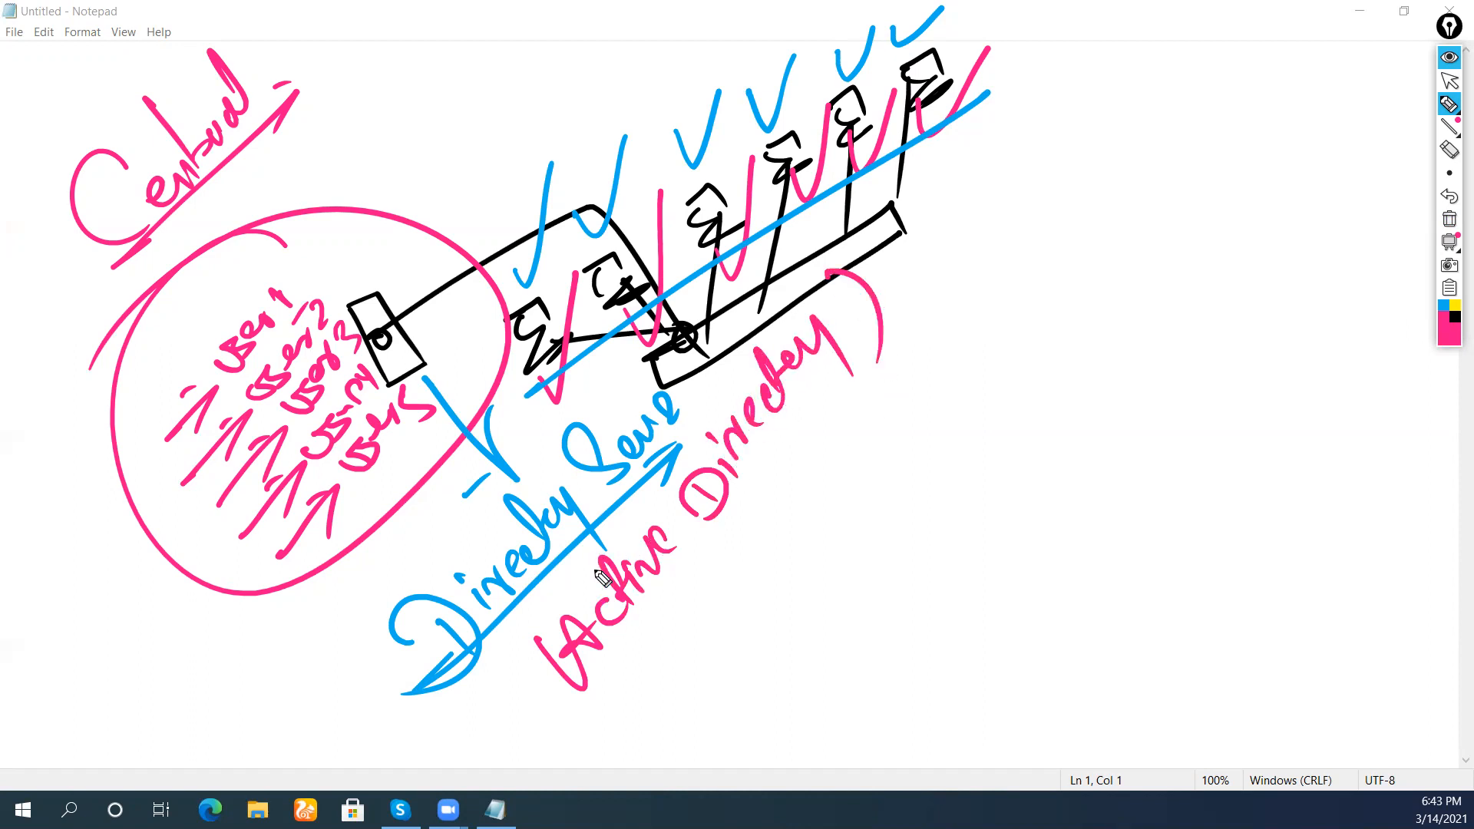
drag(525, 574, 658, 685)
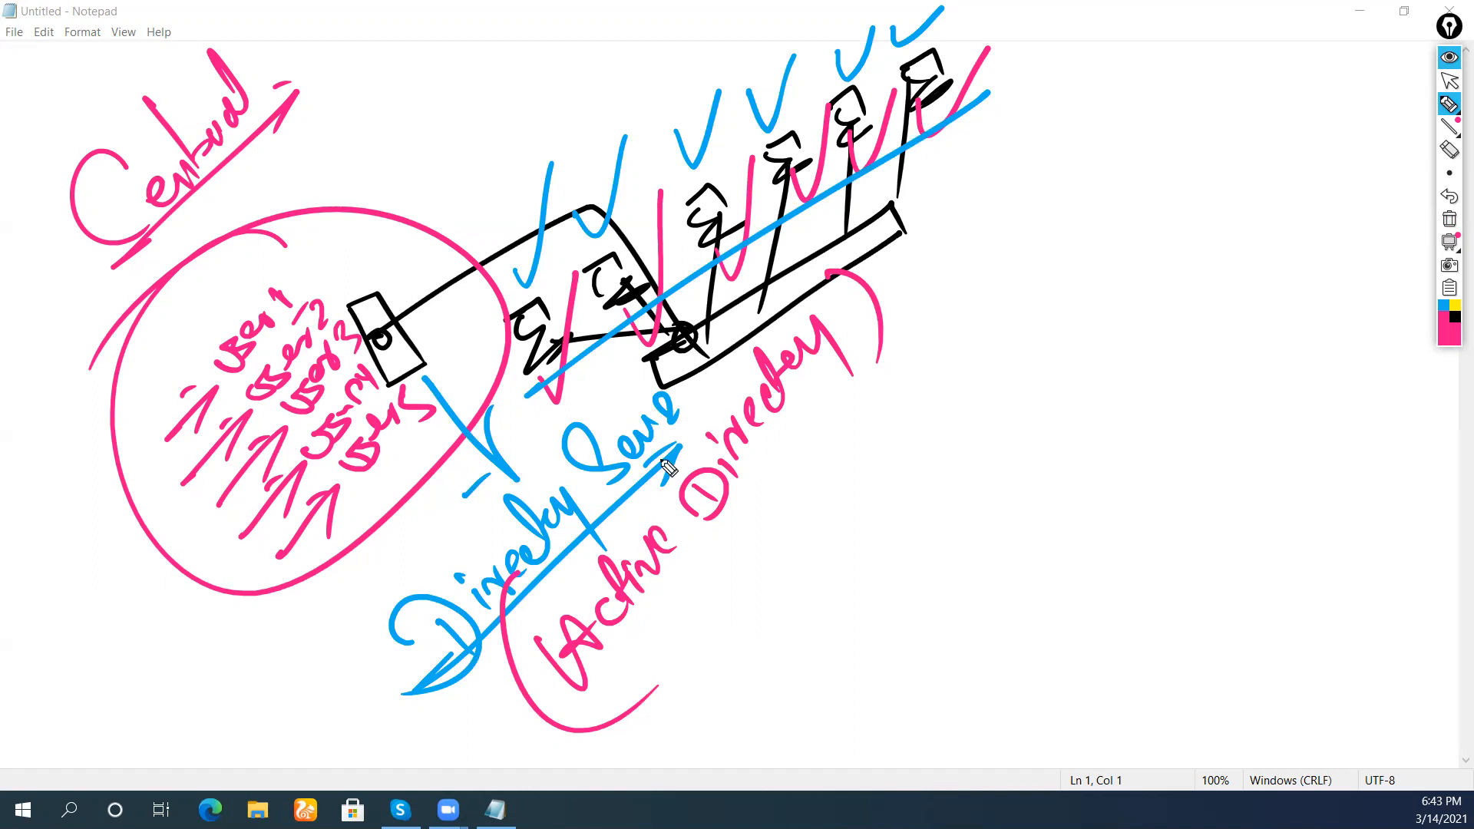
click(692, 681)
mouse_move(673, 720)
mouse_down()
mouse_move(728, 669)
mouse_move(744, 625)
mouse_move(803, 592)
mouse_move(894, 491)
mouse_move(1055, 255)
mouse_up()
List users, groups, computers, files, folders, security policy and Activities under it
mouse_move(806, 649)
mouse_down()
mouse_move(783, 668)
mouse_move(815, 674)
mouse_move(904, 568)
mouse_move(915, 600)
mouse_up()
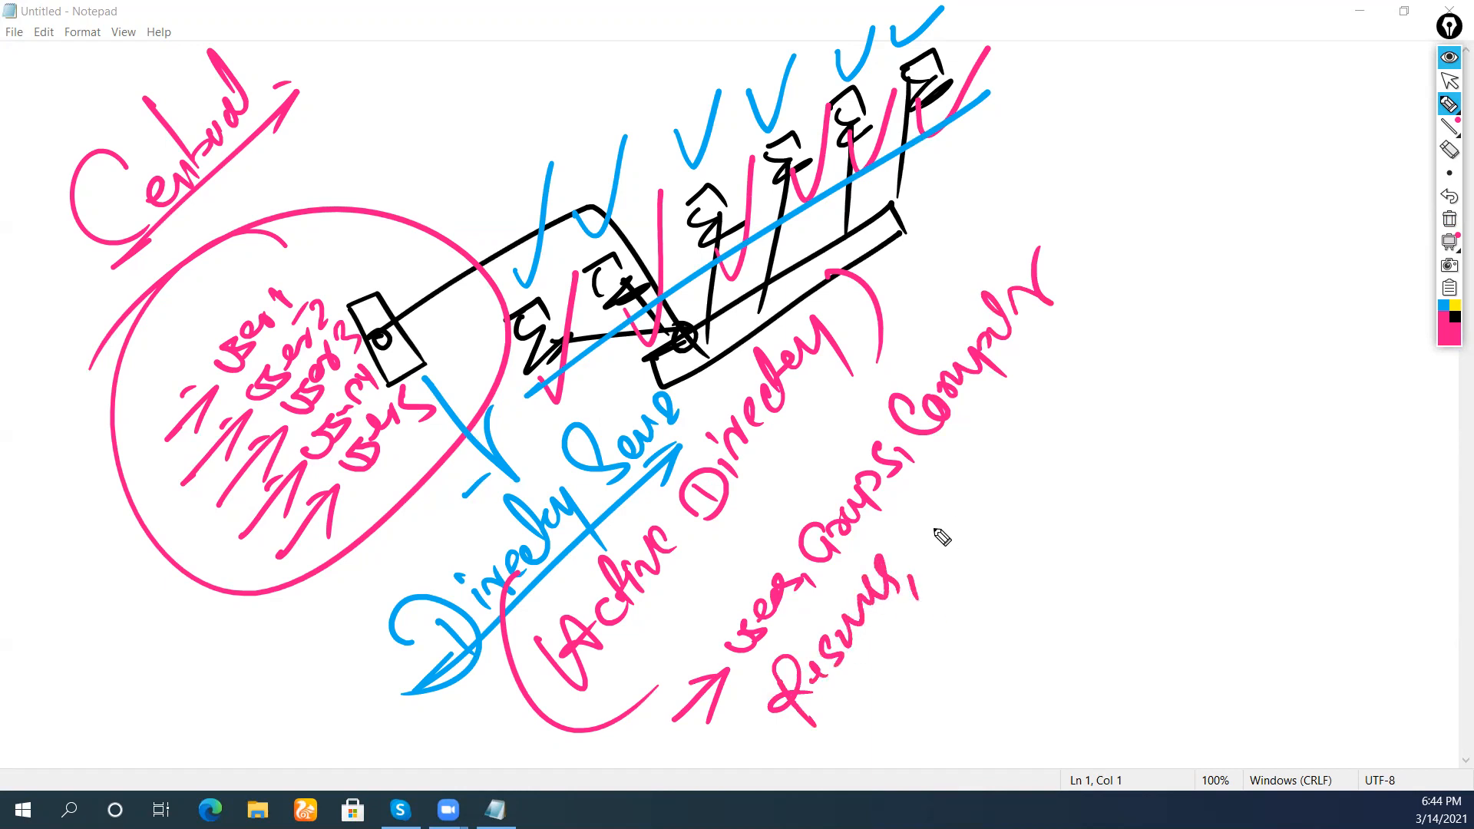
mouse_move(910, 506)
mouse_down()
mouse_move(965, 530)
mouse_move(998, 493)
mouse_up()
mouse_move(1035, 405)
mouse_down()
mouse_move(1095, 338)
mouse_move(1100, 296)
mouse_move(1165, 253)
mouse_up()
mouse_move(897, 694)
mouse_down()
mouse_move(888, 642)
mouse_move(912, 738)
mouse_up()
mouse_move(925, 681)
mouse_down()
mouse_move(994, 557)
mouse_move(1048, 522)
mouse_move(1072, 442)
mouse_move(1147, 410)
mouse_move(1146, 436)
mouse_up()
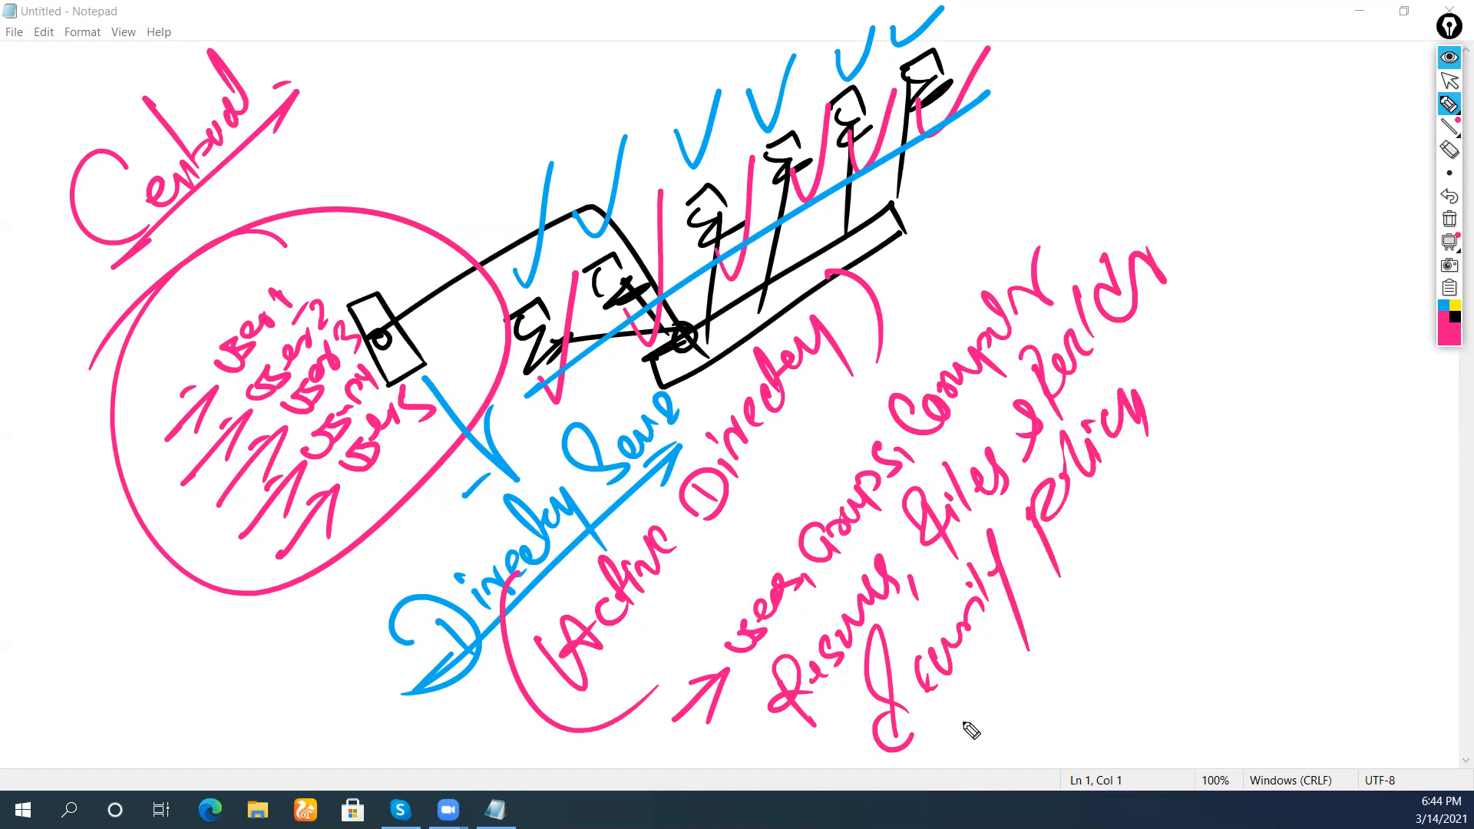
mouse_move(954, 726)
mouse_down()
mouse_move(996, 705)
mouse_move(1024, 662)
mouse_move(1071, 657)
mouse_move(1087, 588)
mouse_move(1122, 589)
mouse_up()
Loop the list with a long arrowed line and write 'Domain' with an arrow
drag(1040, 165, 1195, 487)
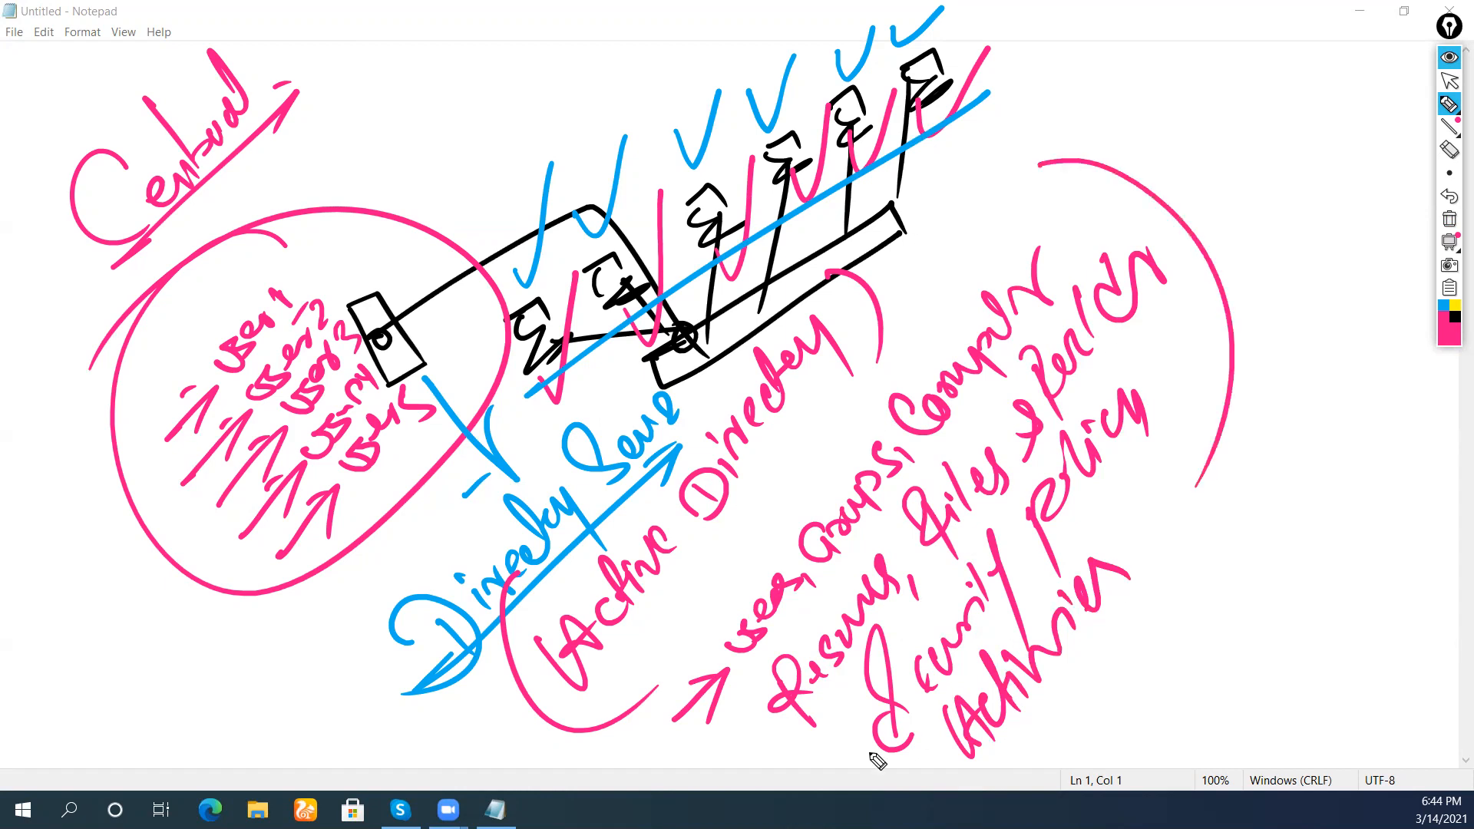
drag(668, 628, 1151, 649)
mouse_move(504, 767)
mouse_down()
mouse_move(935, 308)
mouse_move(930, 349)
mouse_up()
drag(910, 304, 916, 308)
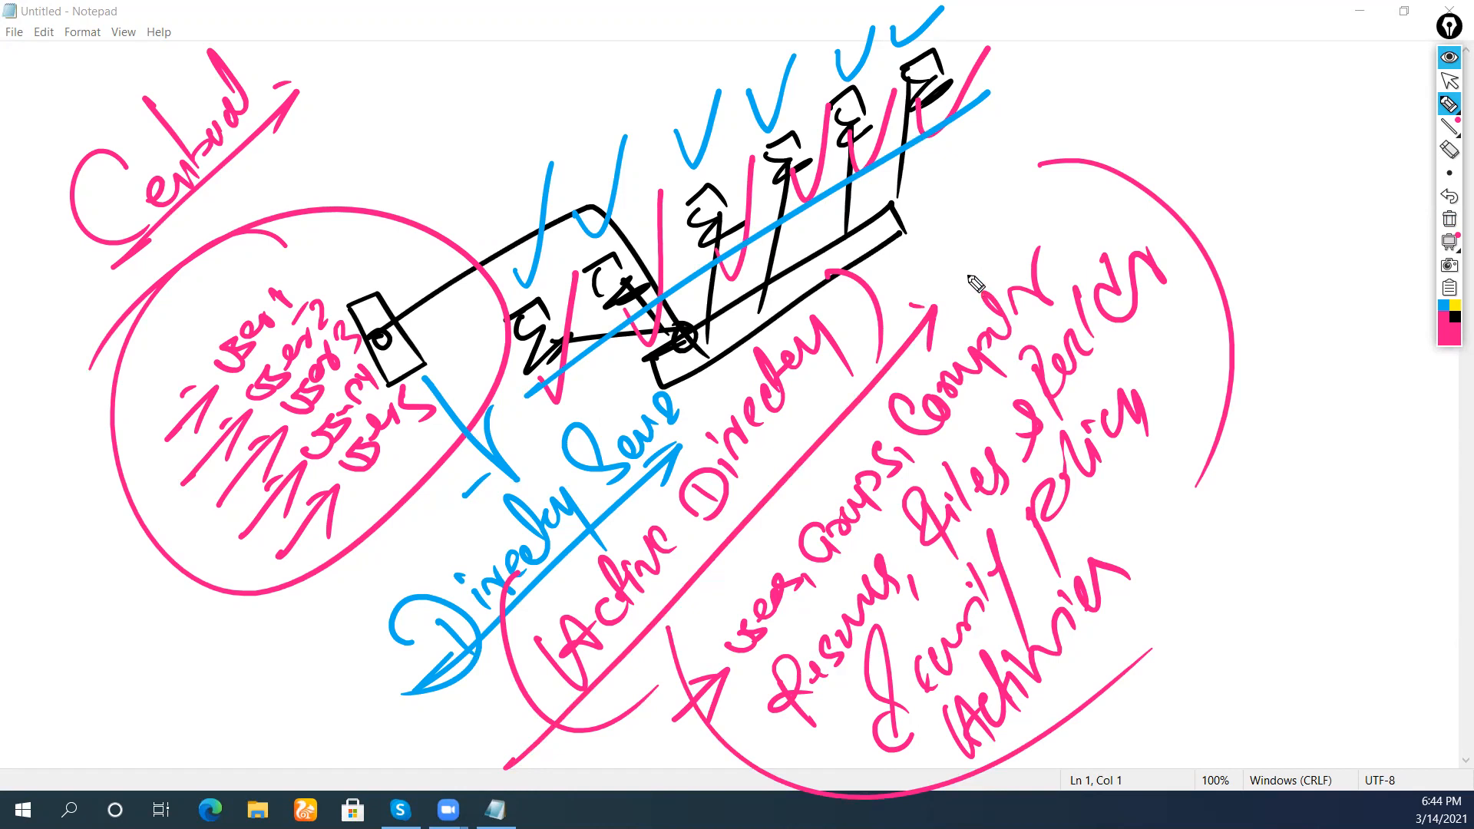
mouse_move(913, 175)
mouse_down()
mouse_move(959, 315)
mouse_move(973, 196)
mouse_move(1012, 123)
mouse_move(1059, 76)
mouse_move(1091, 78)
mouse_up()
drag(975, 223, 1124, 77)
drag(1125, 76, 1110, 127)
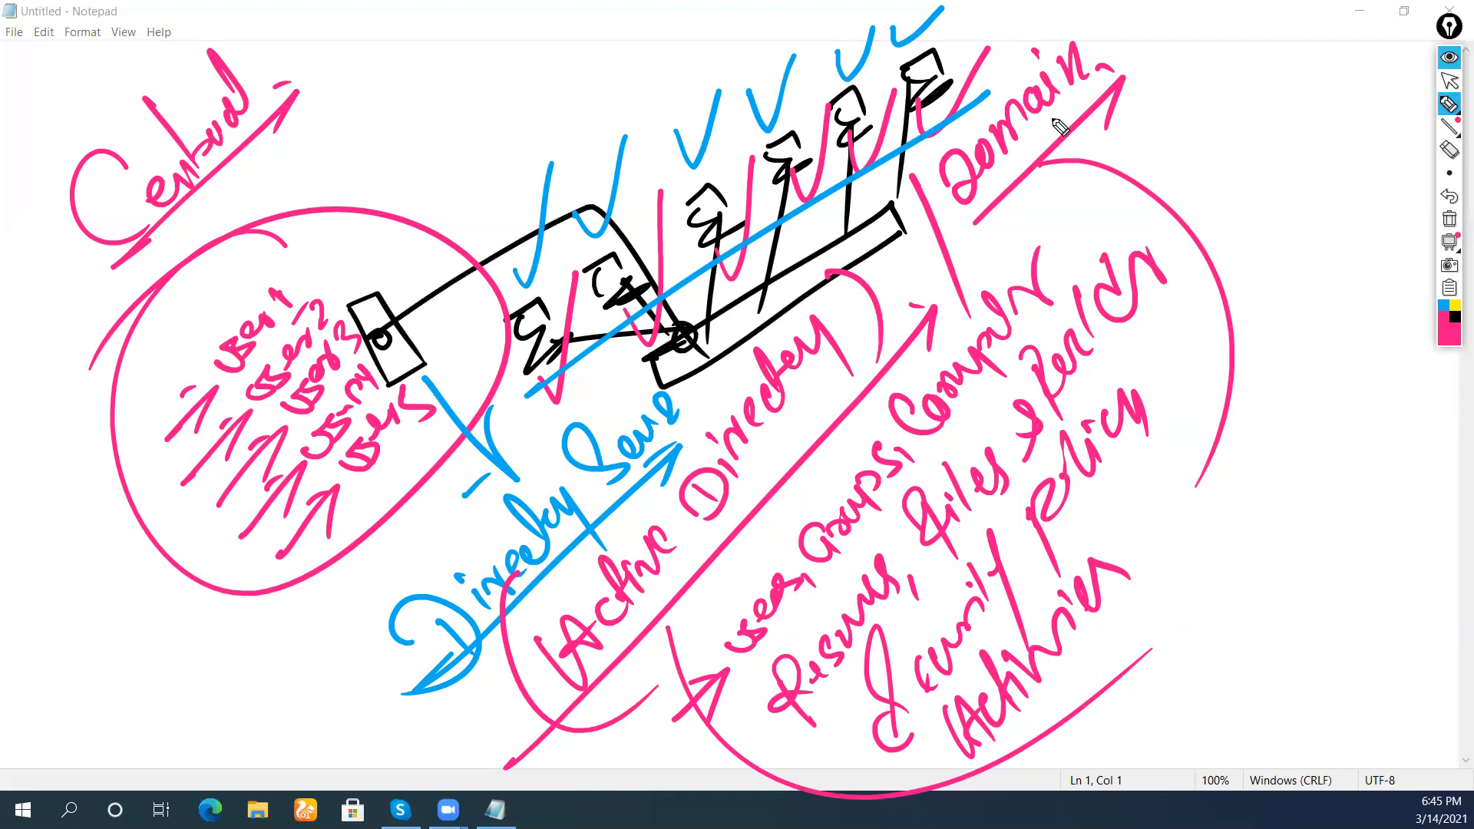
Clear the screen, then write an underlined pink 'Active Directory' heading
click(1449, 220)
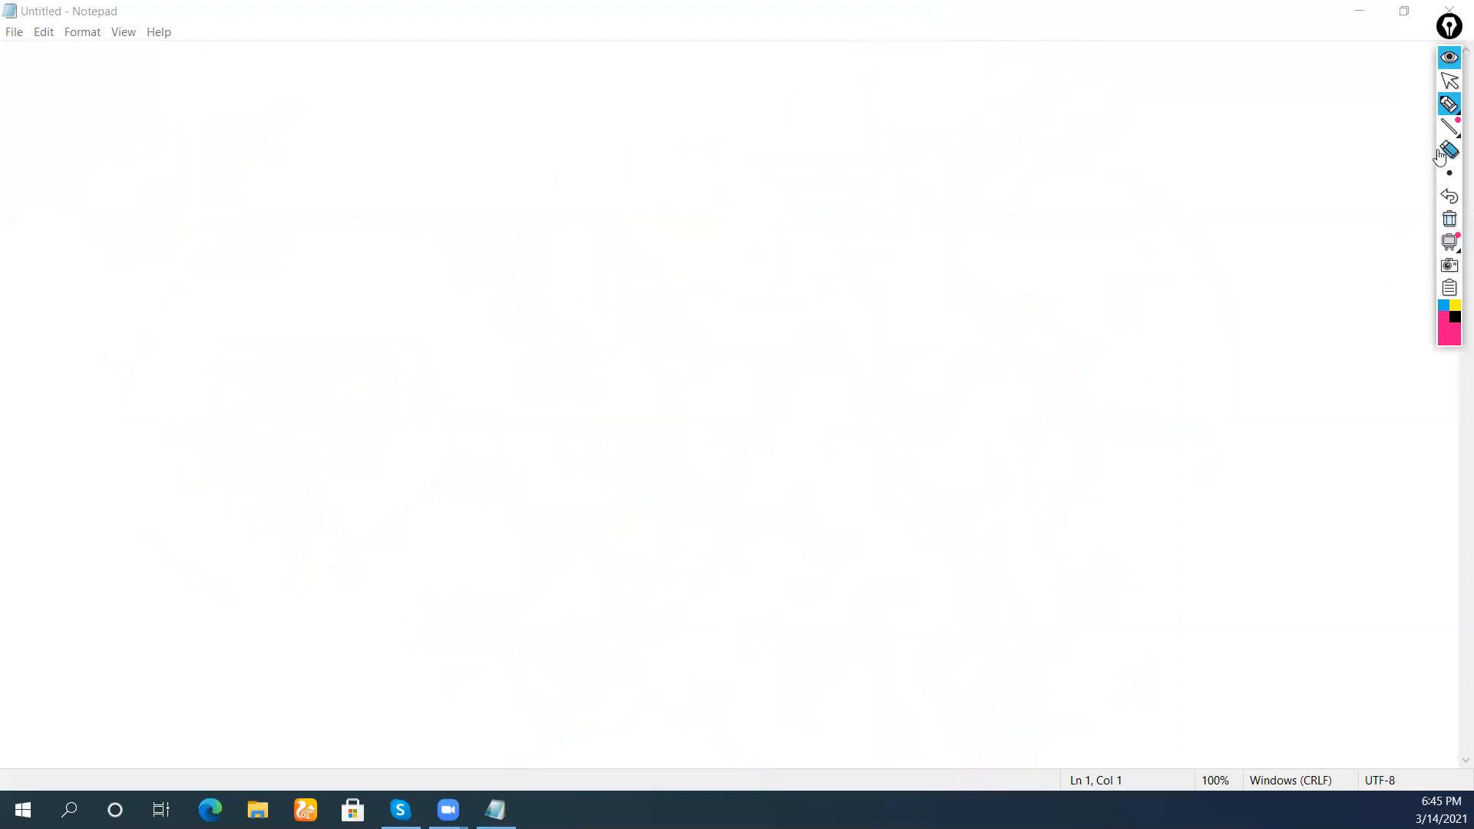
mouse_move(1440, 112)
click(1376, 112)
mouse_move(75, 338)
mouse_down()
mouse_move(95, 365)
mouse_move(148, 296)
mouse_move(197, 284)
mouse_move(277, 185)
mouse_move(322, 168)
mouse_move(334, 121)
mouse_move(363, 127)
mouse_move(404, 106)
mouse_move(430, 146)
mouse_up()
mouse_move(73, 435)
mouse_down()
mouse_move(471, 83)
mouse_move(458, 109)
mouse_up()
Write 'Peer to peer' in pink with an underlining arrow
mouse_move(158, 464)
mouse_down()
mouse_move(164, 477)
mouse_move(241, 434)
mouse_move(261, 405)
mouse_up()
mouse_move(301, 337)
mouse_down()
mouse_move(323, 357)
mouse_move(474, 196)
mouse_up()
drag(162, 482, 194, 523)
mouse_move(134, 566)
mouse_down()
mouse_move(537, 217)
mouse_move(521, 257)
mouse_up()
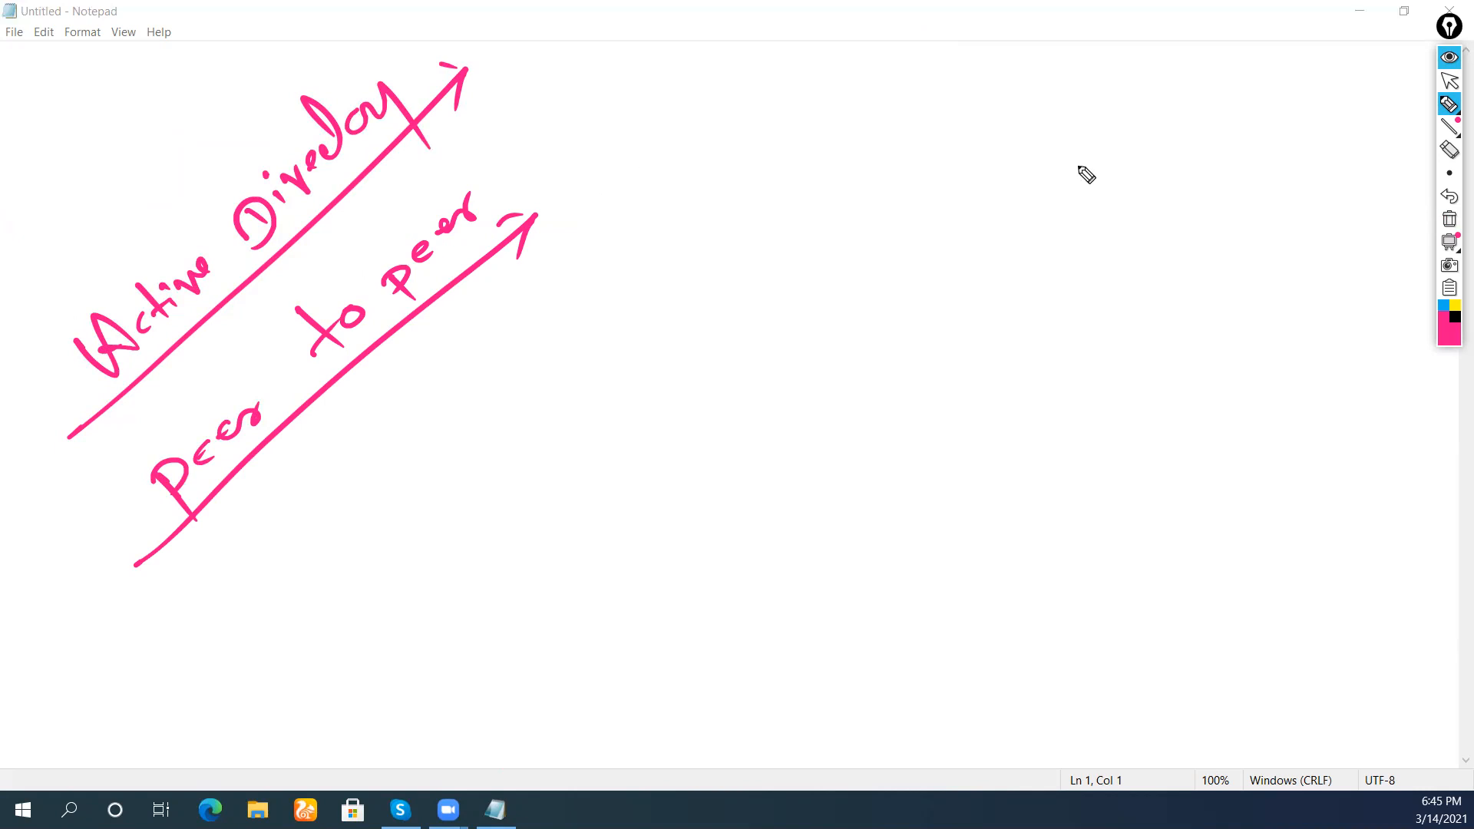
Switch to black, draw an arrow mark and write 'Novell Netware'
click(1453, 316)
drag(253, 600, 241, 614)
drag(273, 601, 263, 651)
mouse_move(328, 568)
mouse_down()
mouse_move(339, 513)
mouse_move(382, 494)
mouse_move(386, 458)
mouse_move(418, 486)
mouse_move(461, 372)
mouse_move(475, 383)
mouse_move(528, 308)
mouse_up()
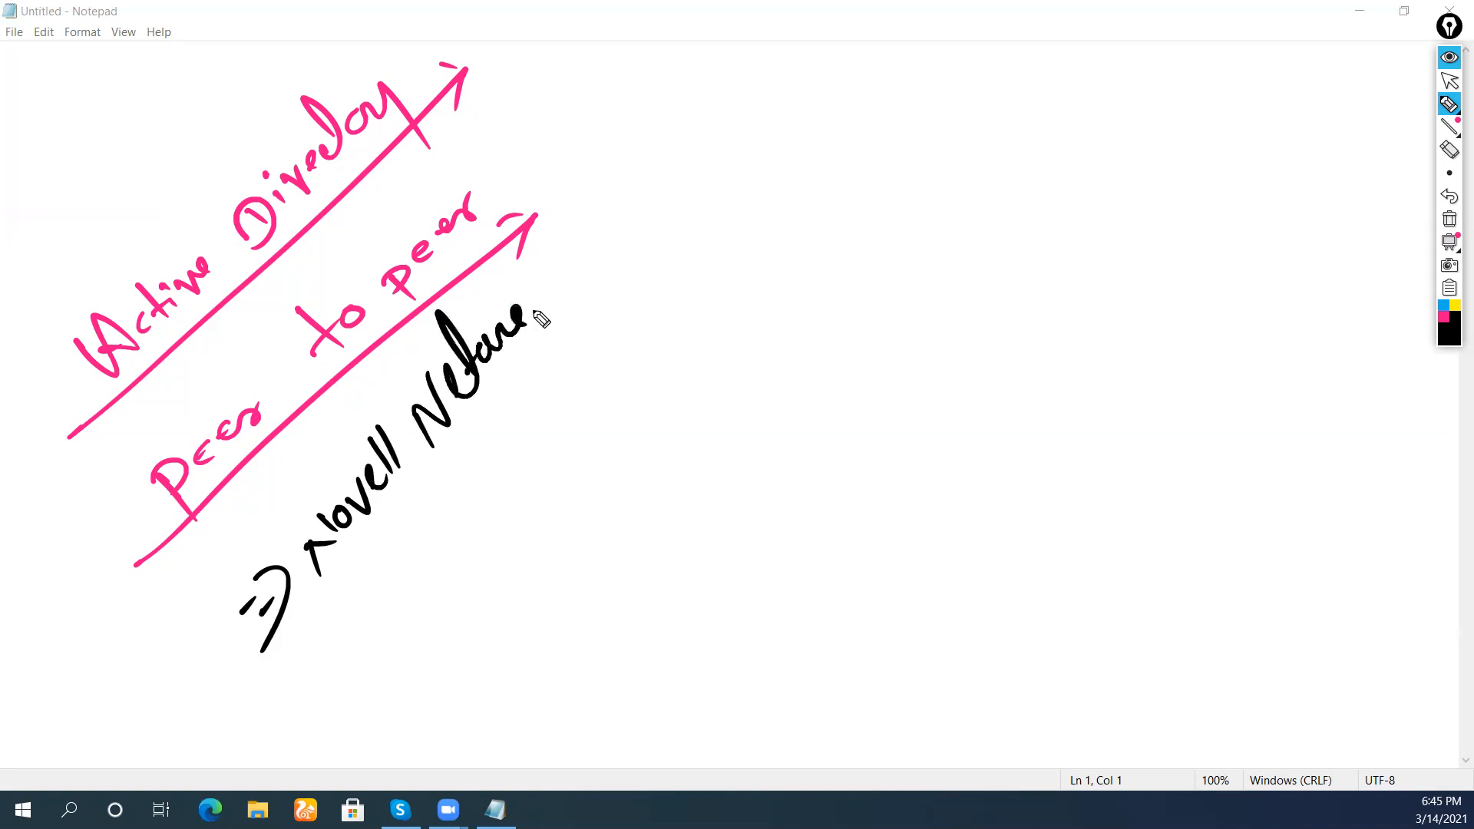
Arrow-underline Novell Netware, write 'NDS => Novell Directory Ser', and draw a long diagonal line
mouse_move(323, 587)
mouse_down()
mouse_move(536, 368)
mouse_move(547, 381)
mouse_up()
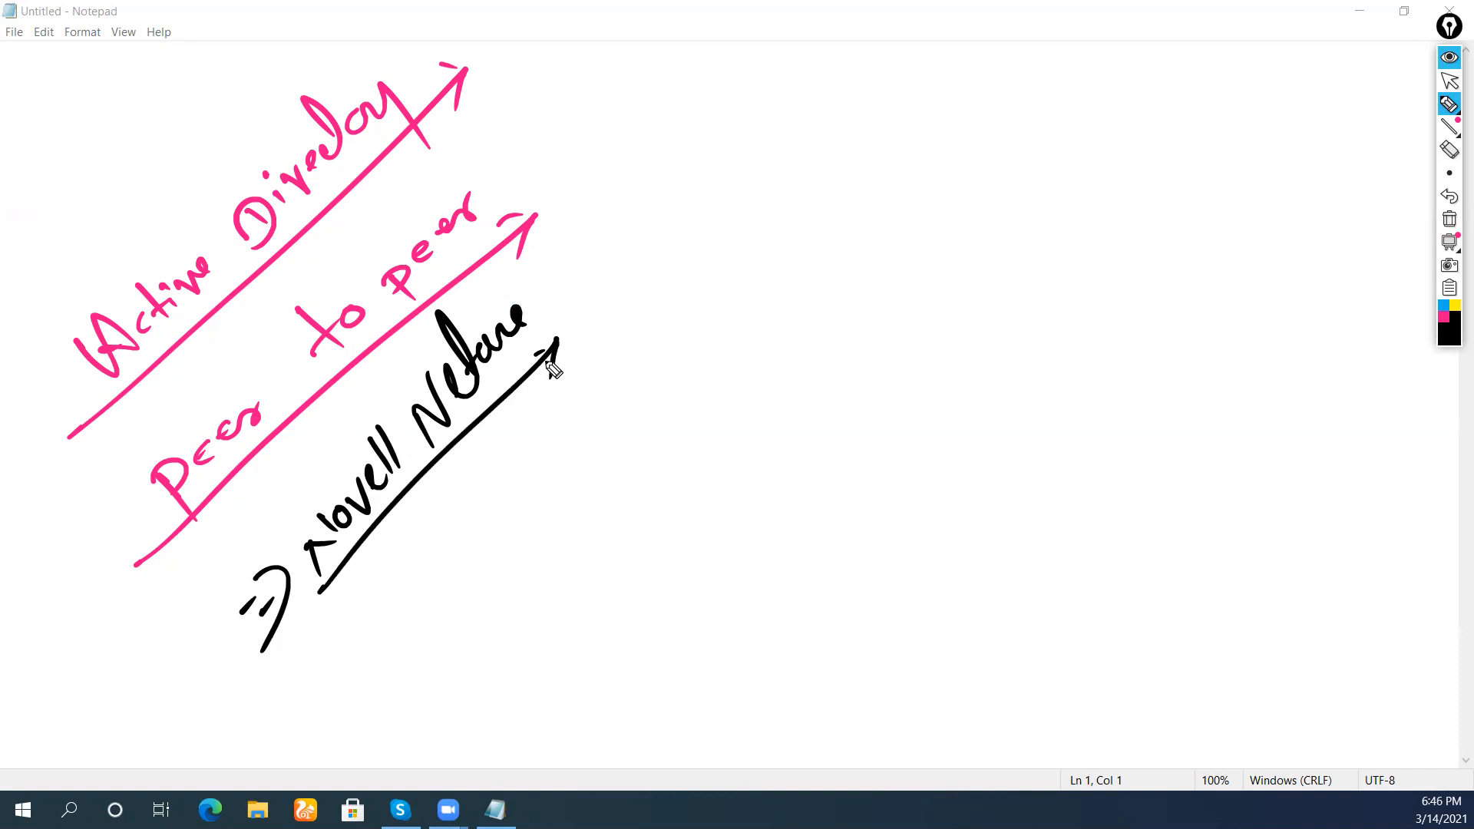
drag(548, 381, 543, 357)
mouse_move(407, 581)
mouse_down()
mouse_move(461, 520)
mouse_move(487, 522)
mouse_move(530, 461)
mouse_move(630, 395)
mouse_move(680, 296)
mouse_move(769, 191)
mouse_move(799, 179)
mouse_move(827, 138)
mouse_move(861, 148)
mouse_up()
drag(831, 97, 873, 181)
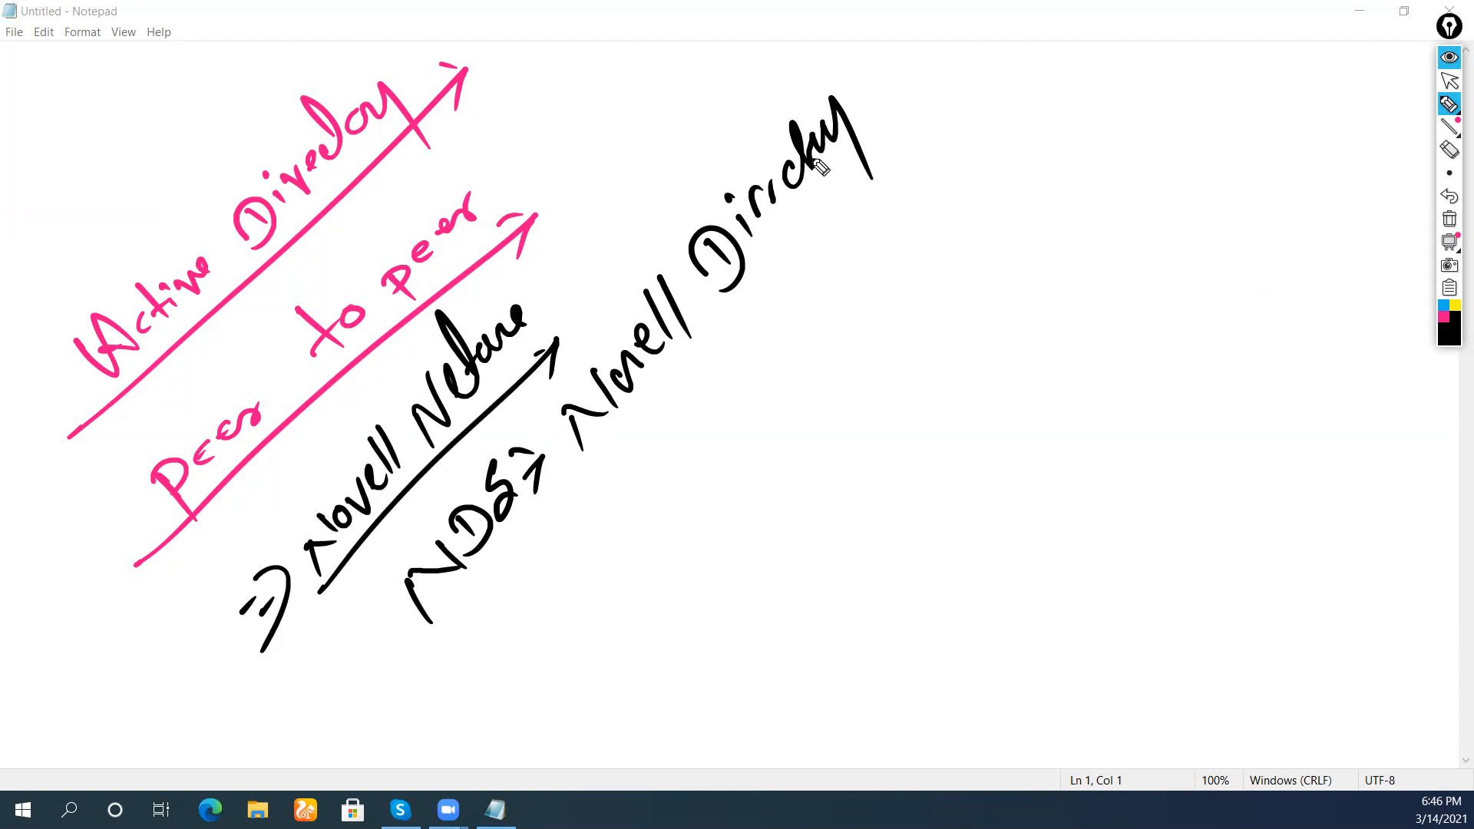
mouse_move(894, 55)
mouse_down()
mouse_move(913, 86)
mouse_move(881, 102)
mouse_up()
mouse_move(906, 60)
mouse_down()
mouse_move(933, 69)
mouse_move(959, 19)
mouse_up()
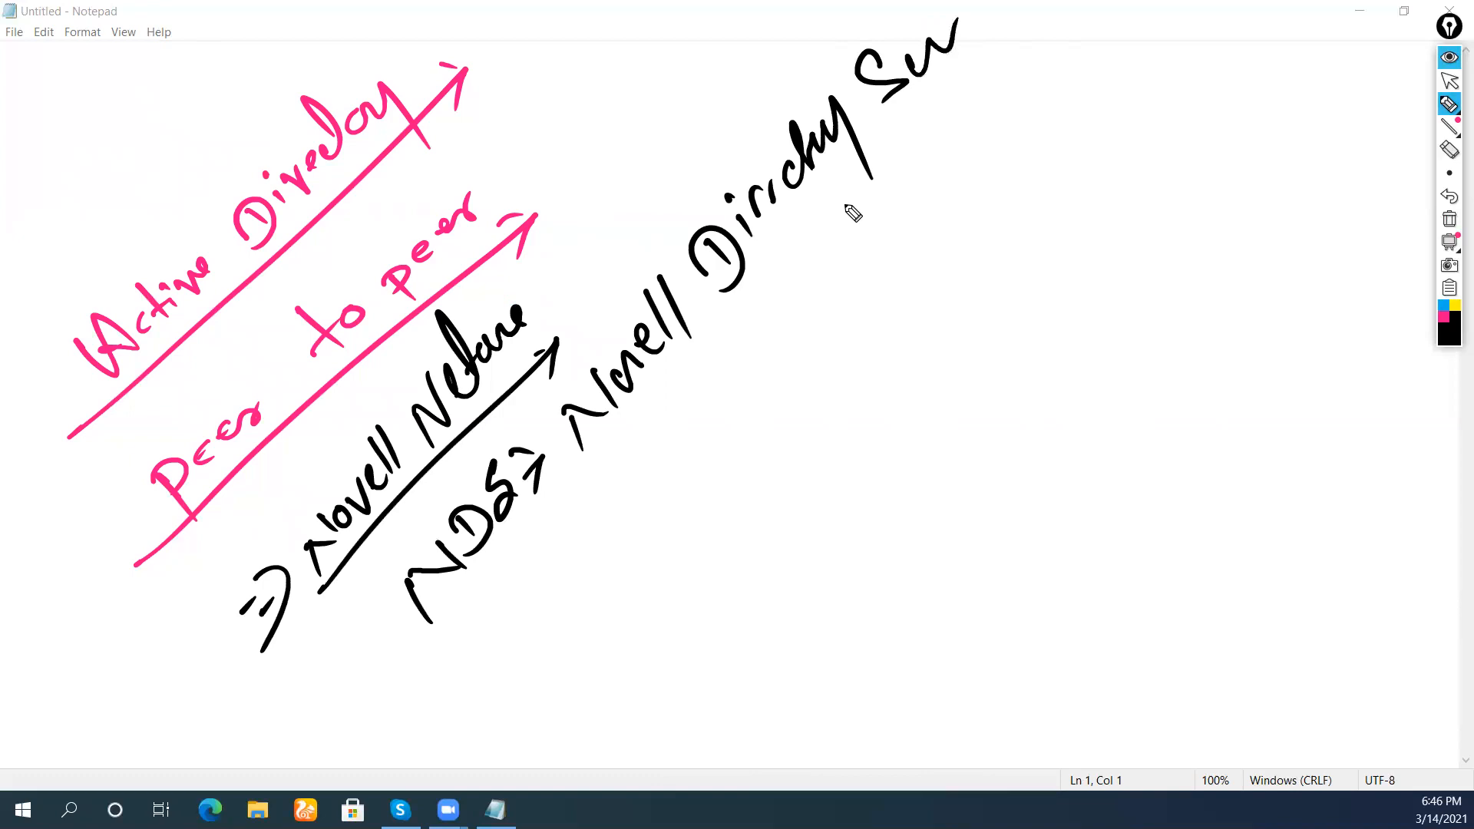
mouse_move(408, 689)
mouse_down()
mouse_move(1067, 43)
mouse_move(1075, 15)
mouse_up()
click(1437, 315)
Draw a pink down arrow, then write 'Microsoft Servers' in pink with an underline
drag(695, 480, 742, 500)
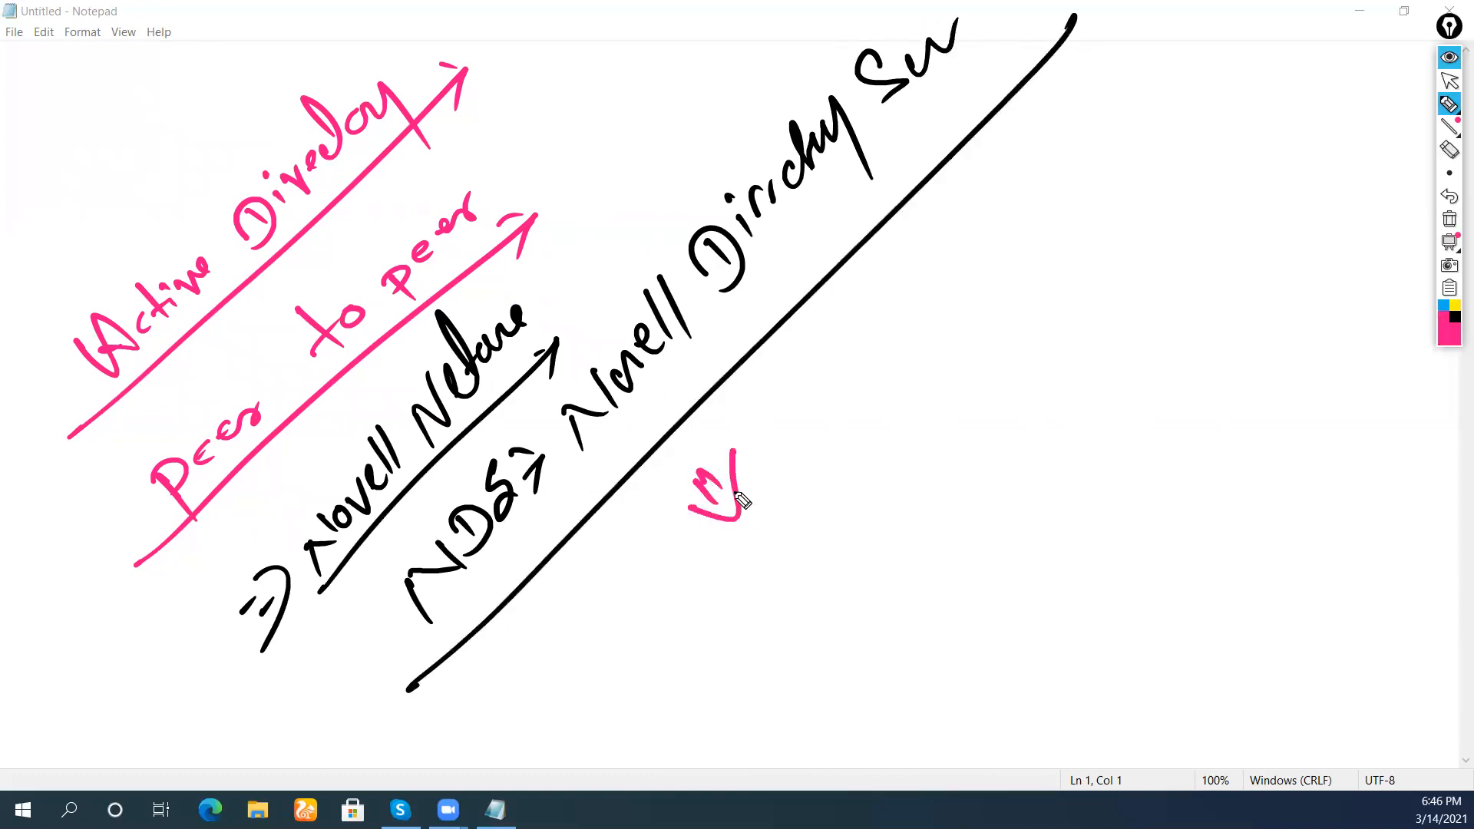
mouse_move(683, 616)
mouse_down()
mouse_move(709, 646)
mouse_move(730, 585)
mouse_move(792, 541)
mouse_move(805, 500)
mouse_move(839, 477)
mouse_up()
drag(648, 690, 881, 463)
mouse_move(841, 606)
mouse_down()
mouse_move(819, 612)
mouse_move(876, 590)
mouse_move(836, 617)
mouse_up()
mouse_move(942, 471)
mouse_down()
mouse_move(964, 487)
mouse_move(1011, 435)
mouse_up()
drag(1032, 407, 1028, 407)
drag(1068, 353, 1090, 372)
drag(1002, 437, 988, 466)
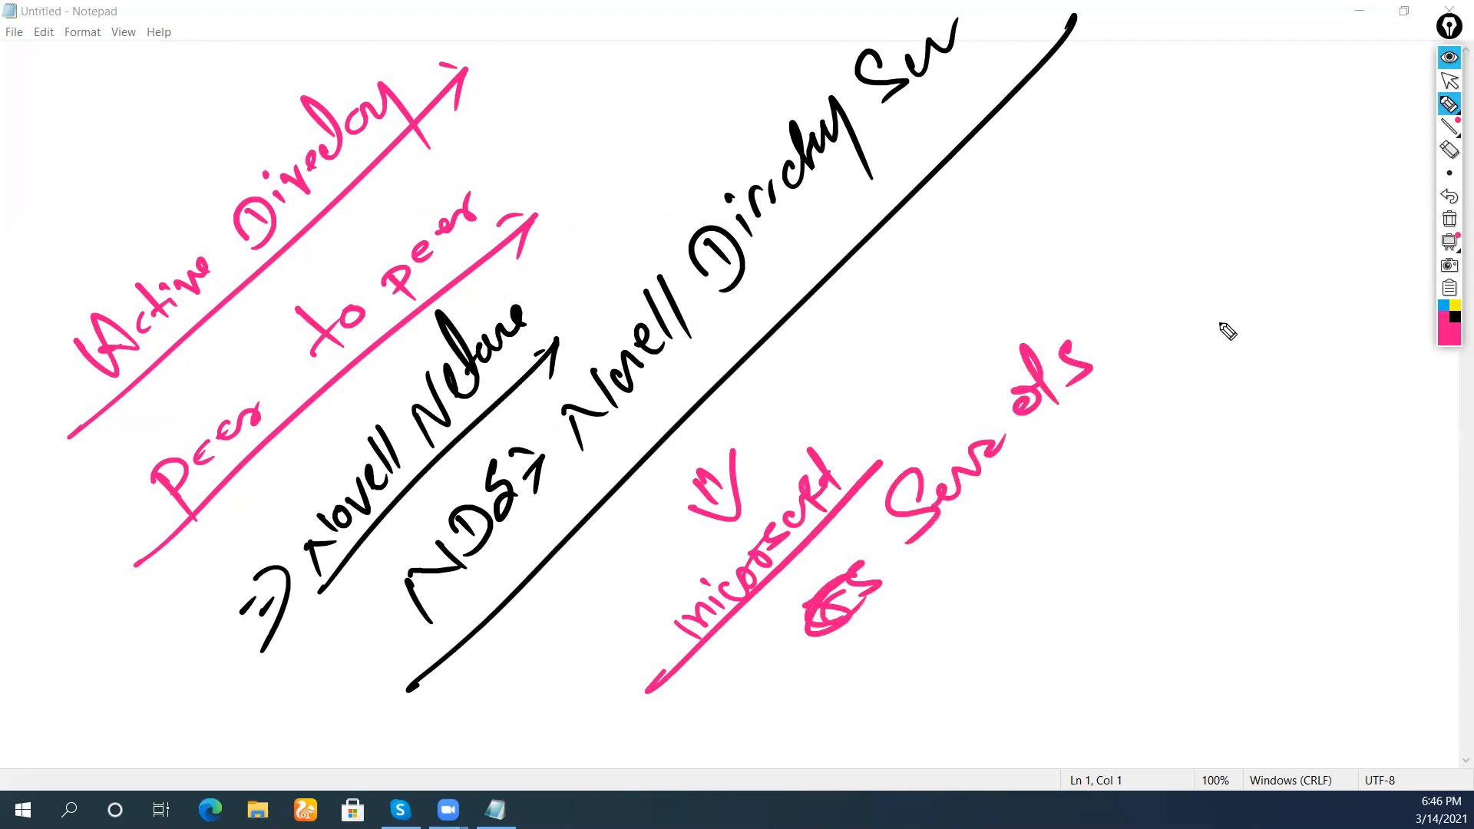
In black, write 'Windows NT 4.0 Server (NDS)' and add a check mark beside it
click(1453, 317)
mouse_move(866, 673)
mouse_down()
mouse_move(944, 611)
mouse_move(954, 565)
mouse_move(993, 566)
mouse_move(1053, 504)
mouse_move(1117, 404)
mouse_move(1212, 338)
mouse_move(1276, 244)
mouse_move(1284, 255)
mouse_up()
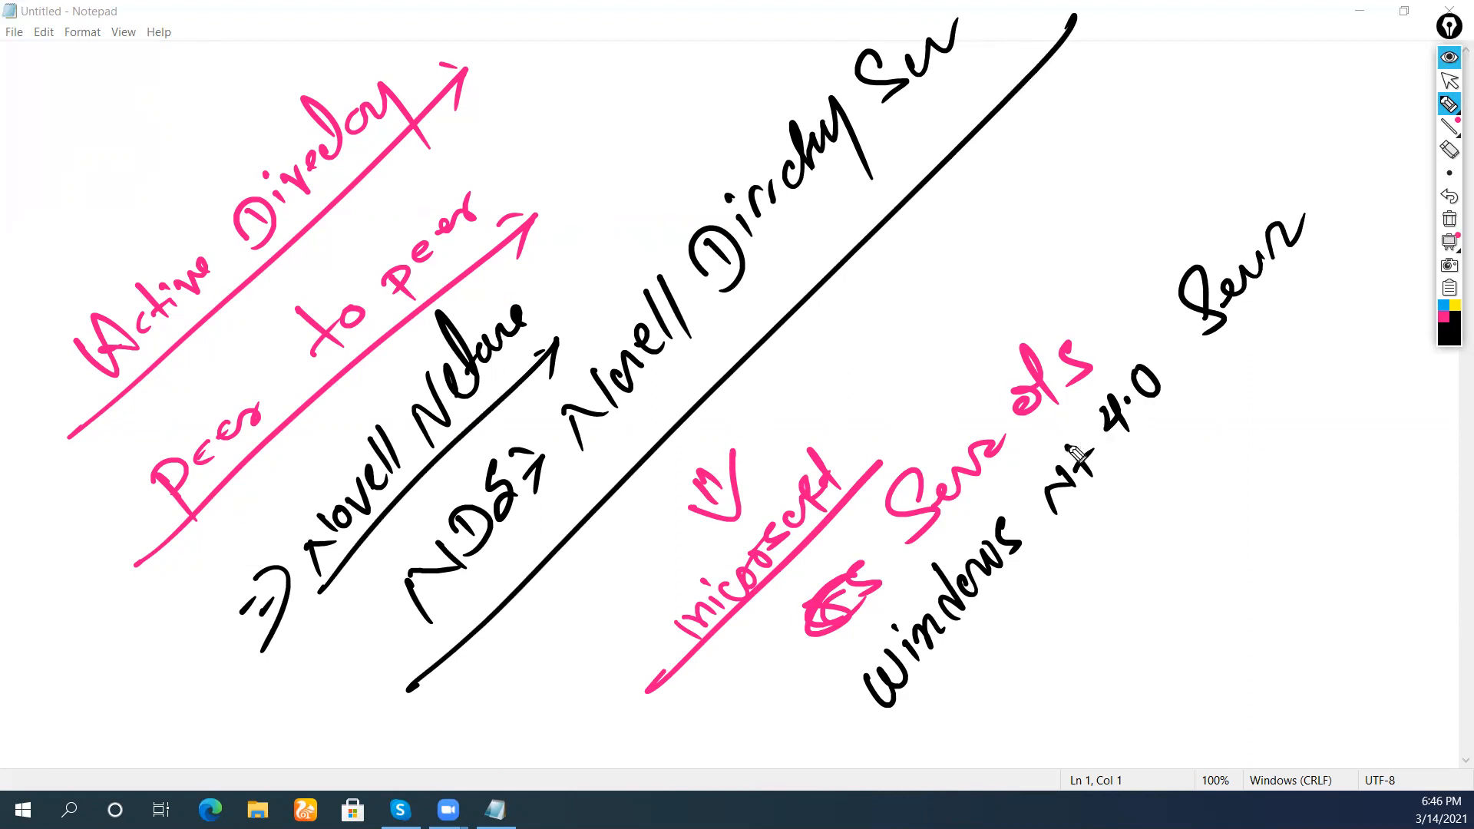
drag(1050, 603, 1076, 615)
mouse_move(1068, 568)
mouse_down()
mouse_move(1112, 554)
mouse_move(1090, 588)
mouse_up()
drag(1128, 509, 1119, 541)
drag(1175, 464, 1165, 495)
drag(1164, 425, 1182, 504)
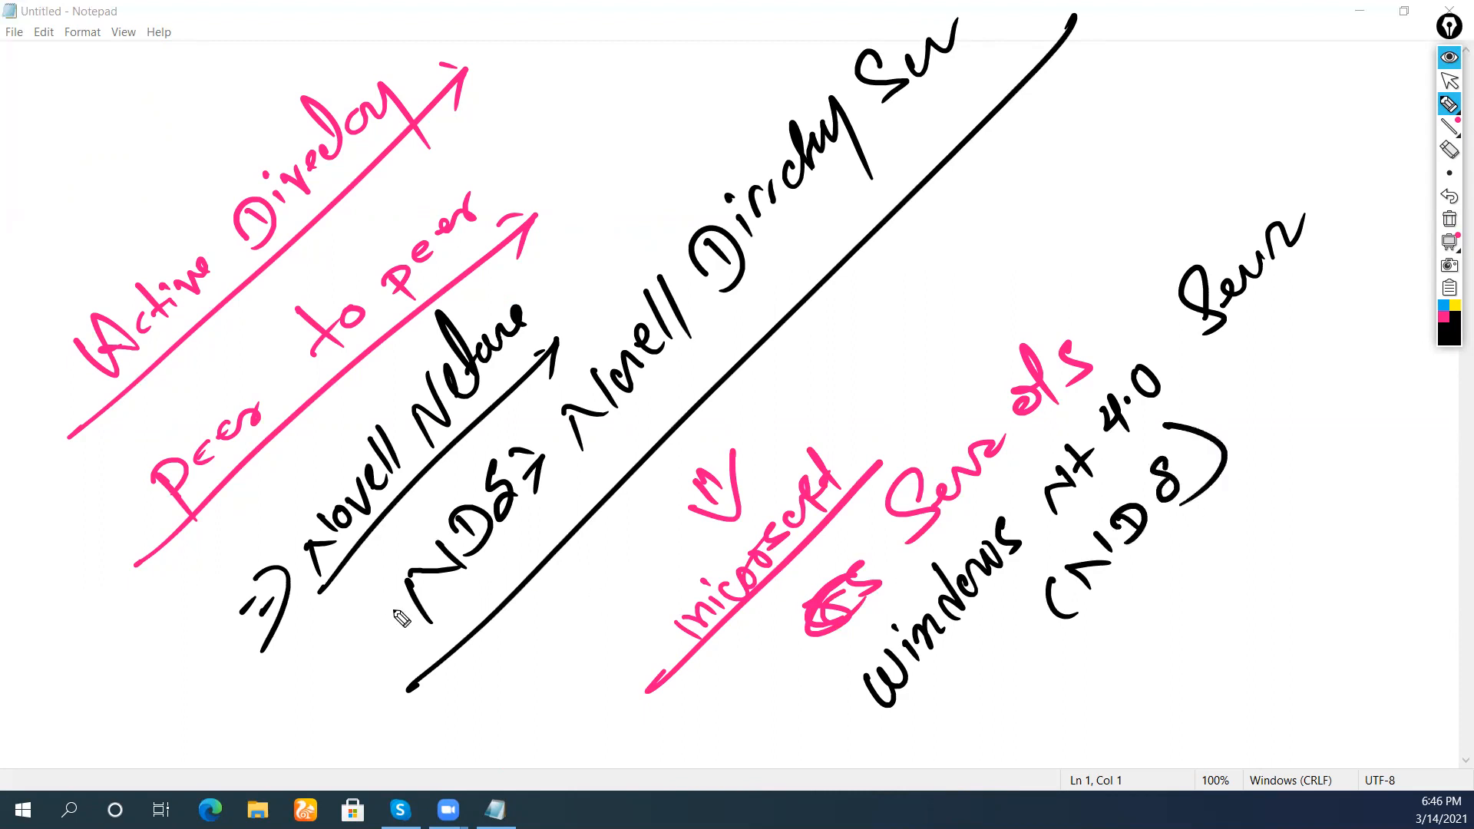
drag(360, 598, 390, 508)
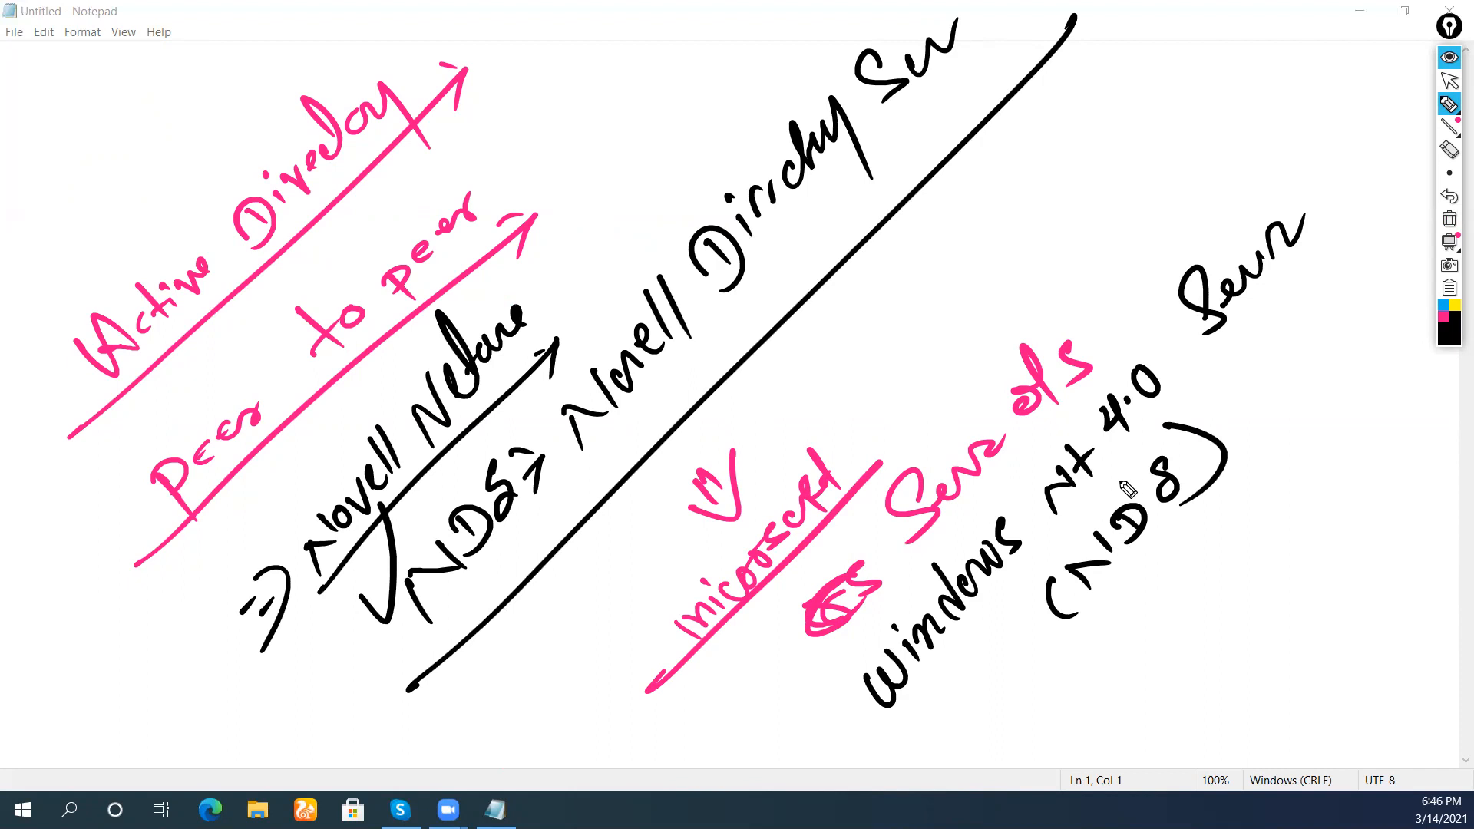
In blue, write '+ Windows 2000 Server Active Directory' below the black Windows line
click(1443, 306)
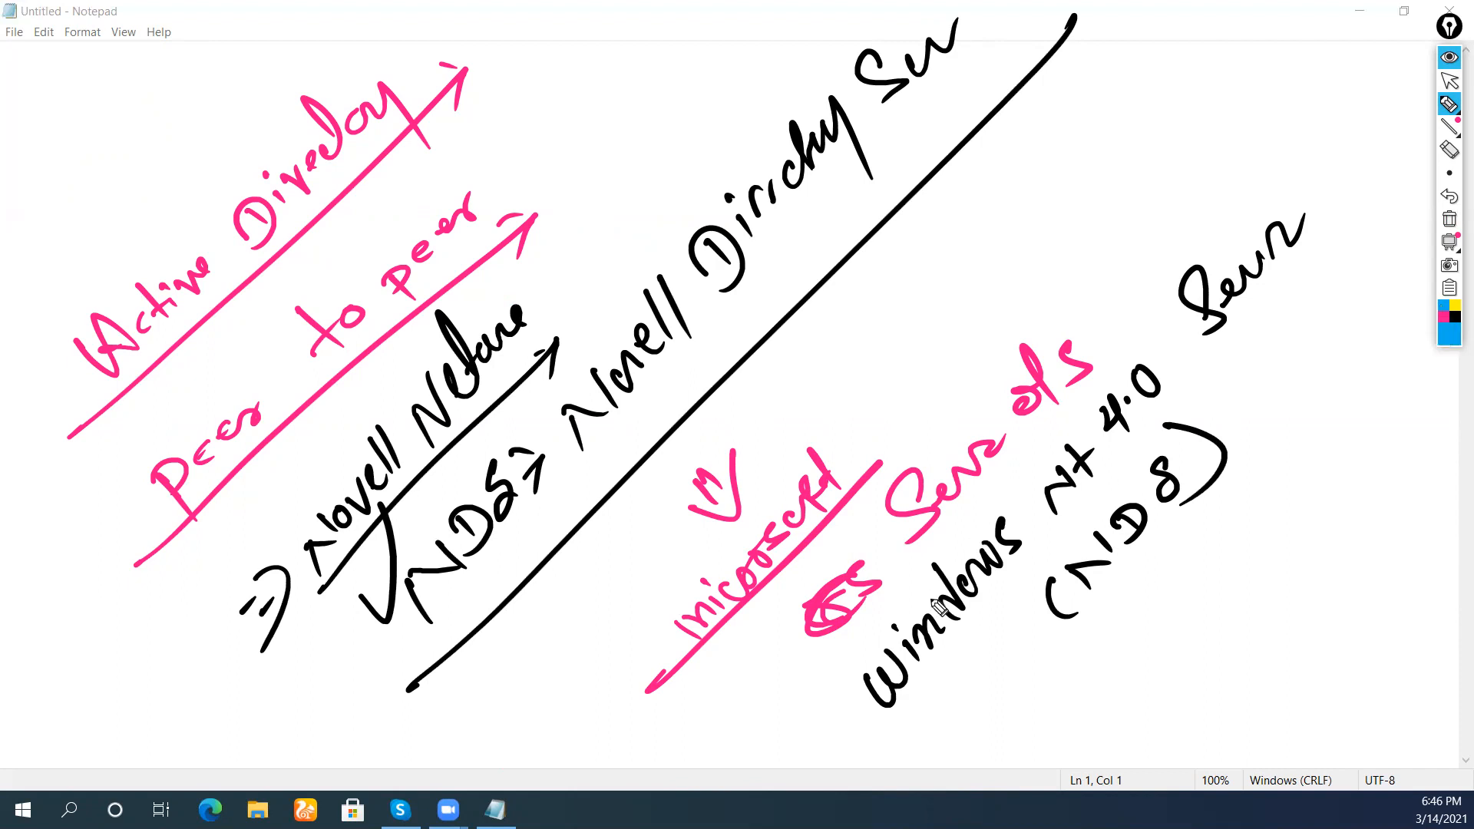
mouse_move(944, 743)
mouse_down()
mouse_move(983, 736)
mouse_move(969, 720)
mouse_up()
click(972, 694)
mouse_move(981, 715)
mouse_down()
mouse_move(993, 733)
mouse_move(1013, 714)
mouse_up()
drag(1005, 641, 1028, 699)
mouse_move(1031, 666)
mouse_down()
mouse_move(1039, 680)
mouse_move(1089, 637)
mouse_up()
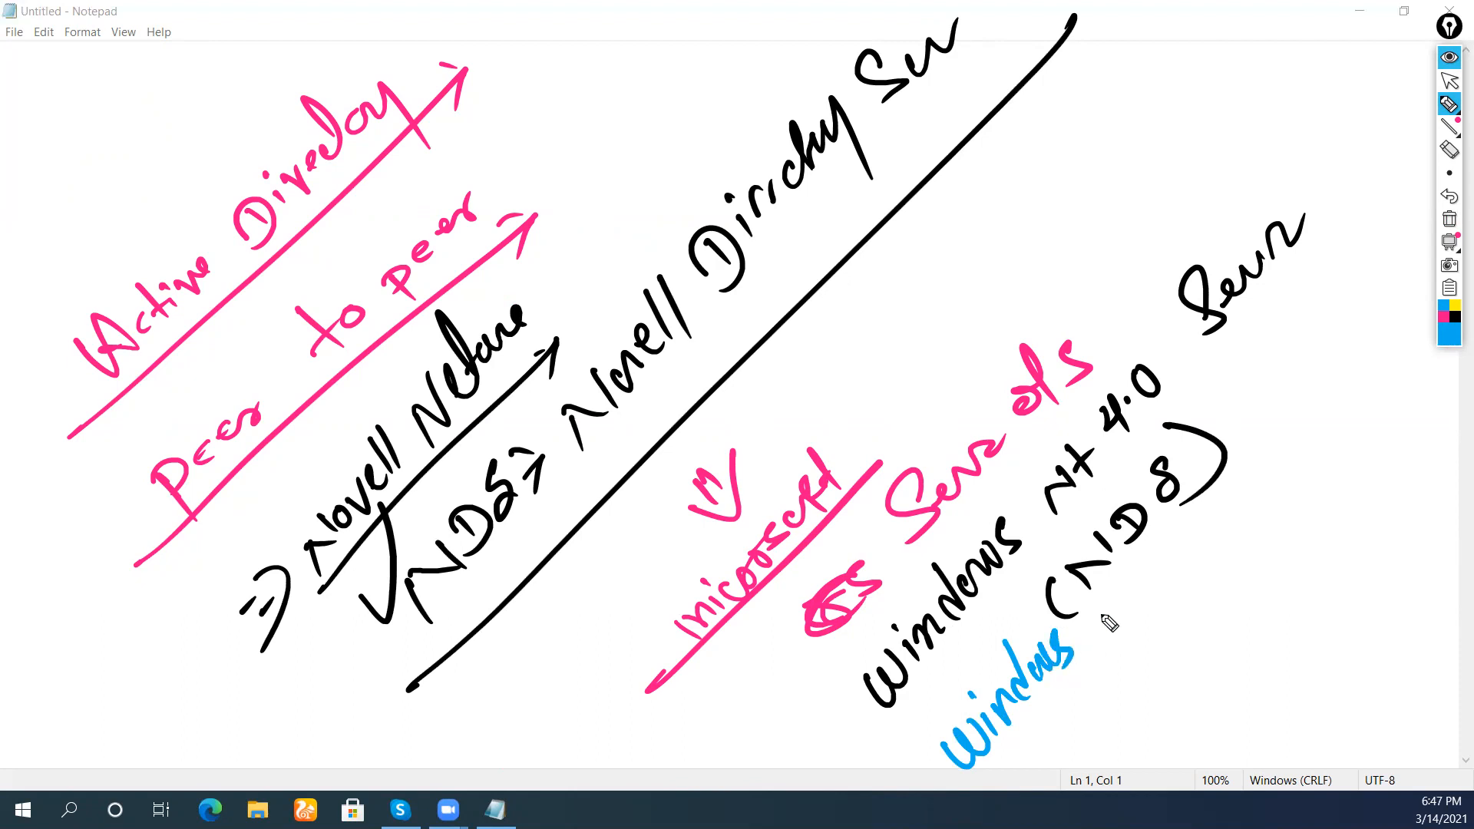
mouse_move(1111, 585)
mouse_down()
mouse_move(1119, 616)
mouse_move(1184, 536)
mouse_up()
mouse_move(1228, 490)
mouse_down()
mouse_move(1209, 537)
mouse_move(1317, 399)
mouse_move(1347, 388)
mouse_up()
drag(959, 630, 968, 666)
drag(957, 660, 982, 651)
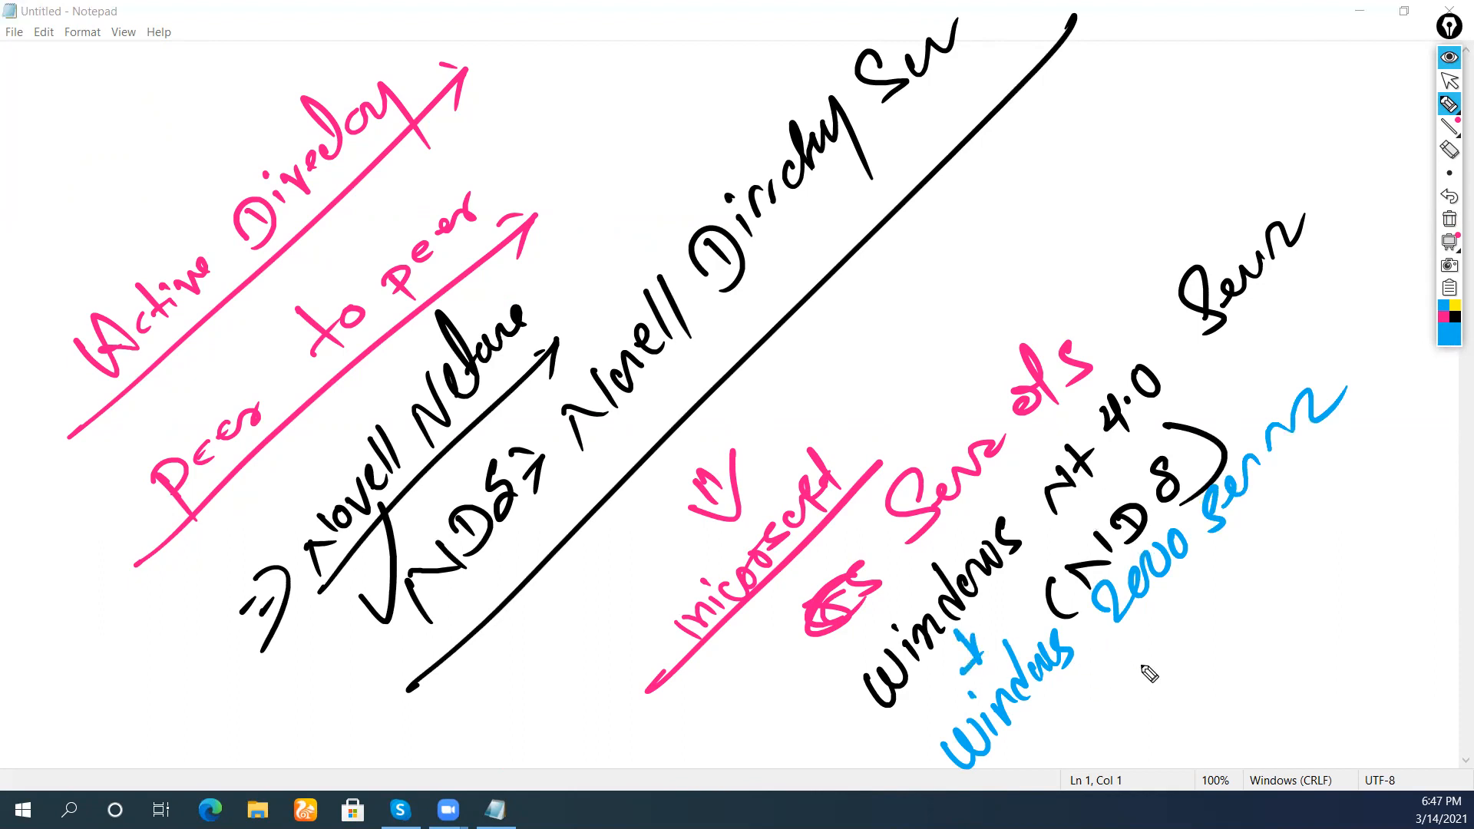
mouse_move(1143, 654)
mouse_down()
mouse_move(1124, 705)
mouse_move(1251, 550)
mouse_move(1292, 536)
mouse_move(1335, 448)
mouse_move(1365, 434)
mouse_move(1382, 472)
mouse_up()
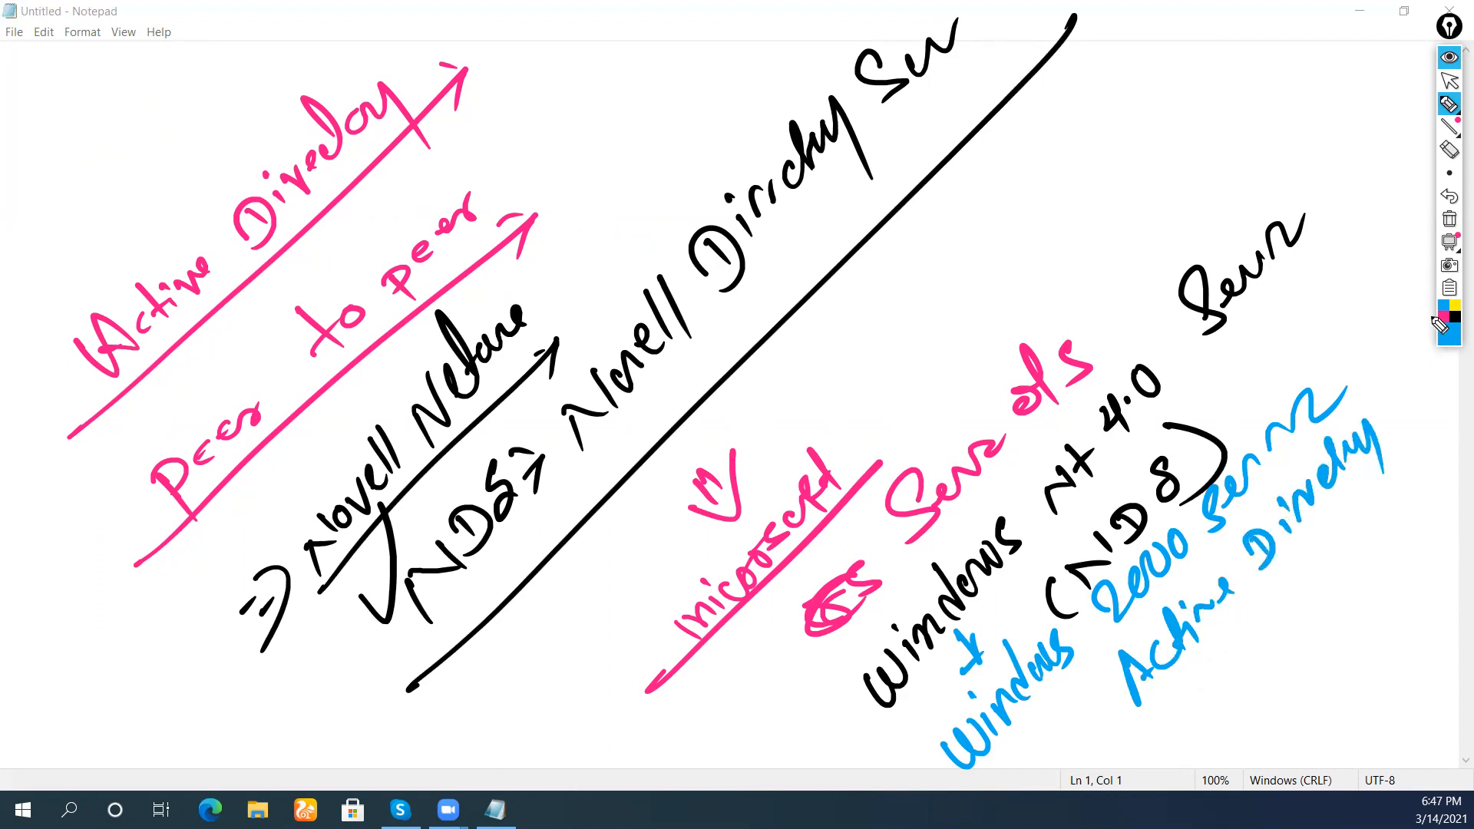
Add a black '+ Windows Server 2003 Active Directory', then begin a blue 'Windows Server 2008' heading
click(1455, 320)
drag(1085, 701, 1110, 735)
drag(1090, 746, 1117, 711)
mouse_move(1098, 771)
mouse_down()
mouse_move(1122, 777)
mouse_move(1190, 719)
mouse_move(1244, 631)
mouse_move(1283, 631)
mouse_move(1317, 564)
mouse_move(1420, 480)
mouse_up()
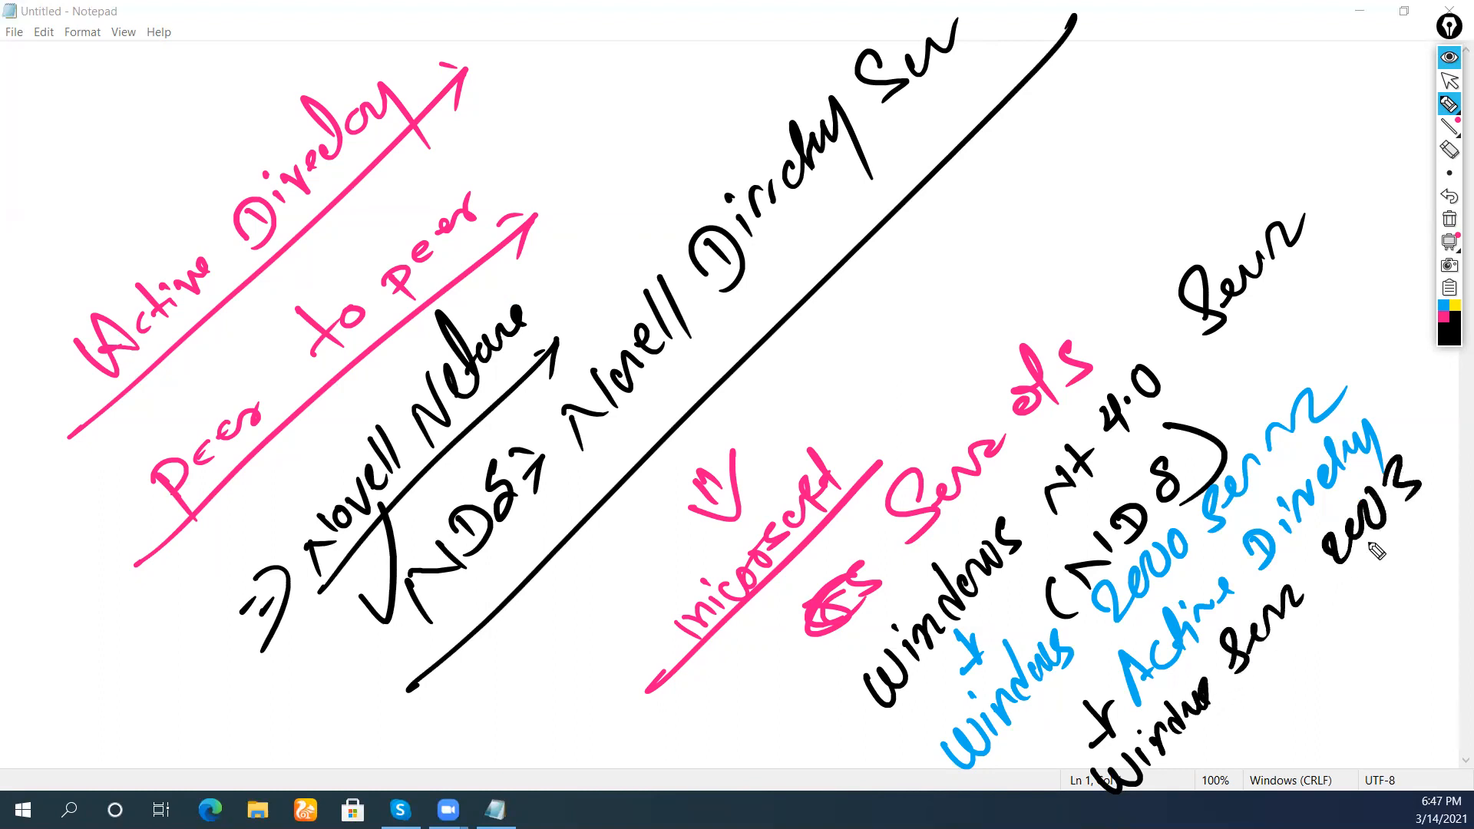
mouse_move(1256, 749)
mouse_down()
mouse_move(1384, 574)
mouse_move(1412, 579)
mouse_move(1454, 506)
mouse_move(1458, 592)
mouse_up()
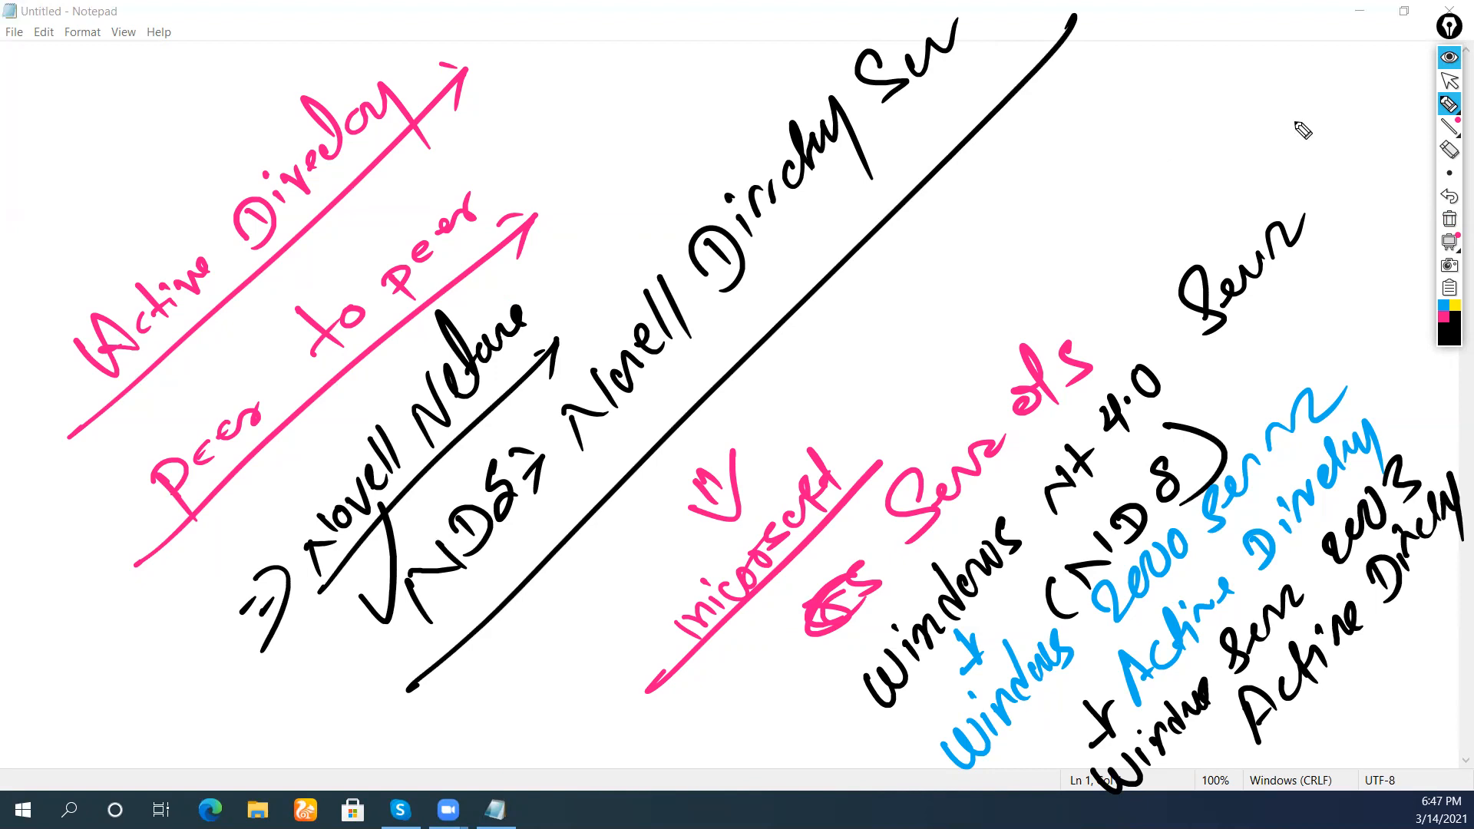
click(1443, 306)
drag(819, 328, 1140, 37)
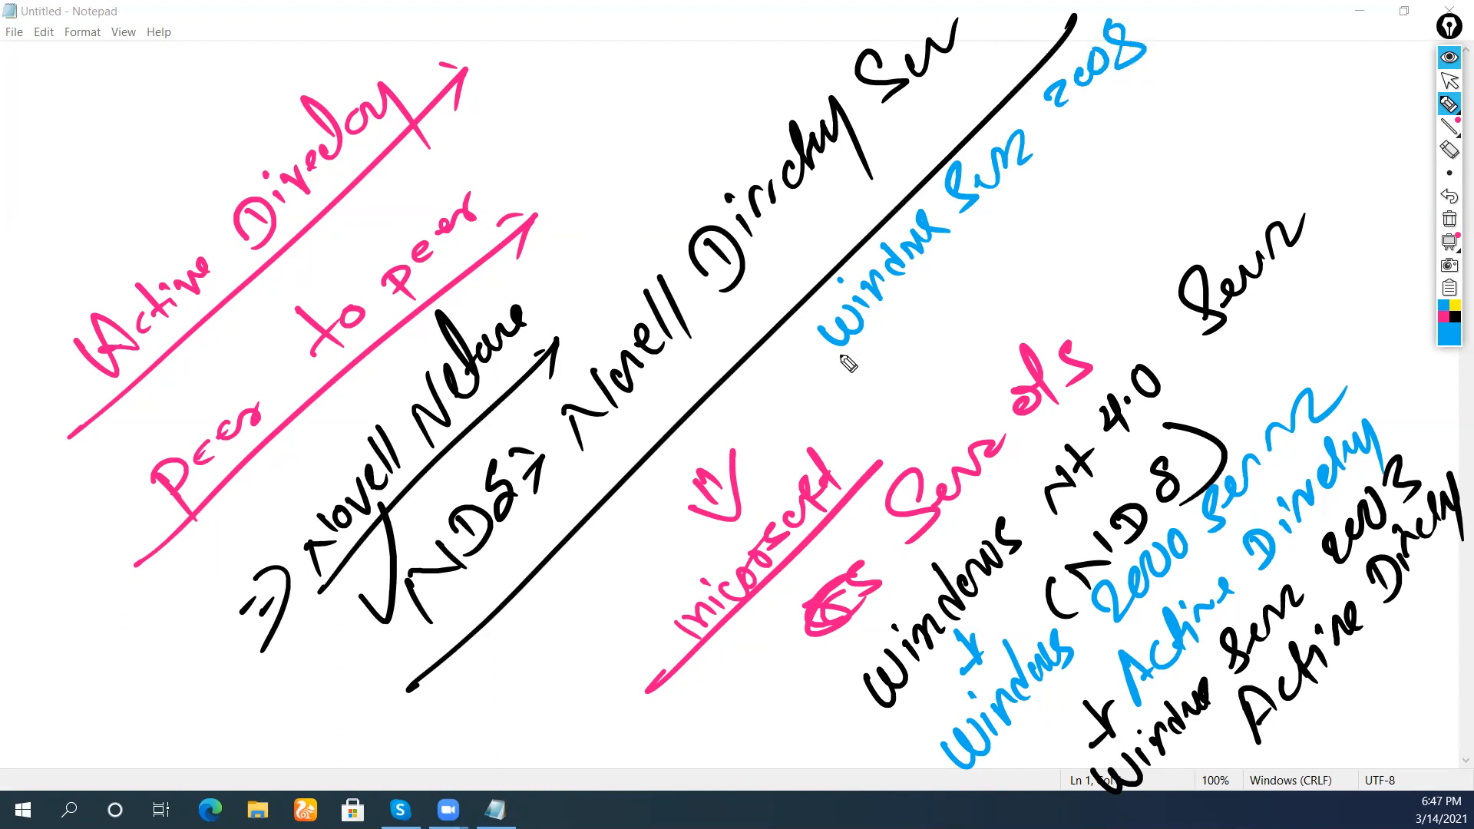
Underline the blue 2008 line and write black 'ADDS (Active Directory Domain Services)' beneath it
drag(841, 361, 1182, 46)
click(1454, 317)
mouse_move(932, 320)
mouse_down()
mouse_move(952, 322)
mouse_move(994, 253)
mouse_move(1021, 263)
mouse_move(1001, 260)
mouse_up()
mouse_move(917, 355)
mouse_down()
mouse_move(1063, 228)
mouse_move(1044, 265)
mouse_up()
drag(1048, 218, 1063, 215)
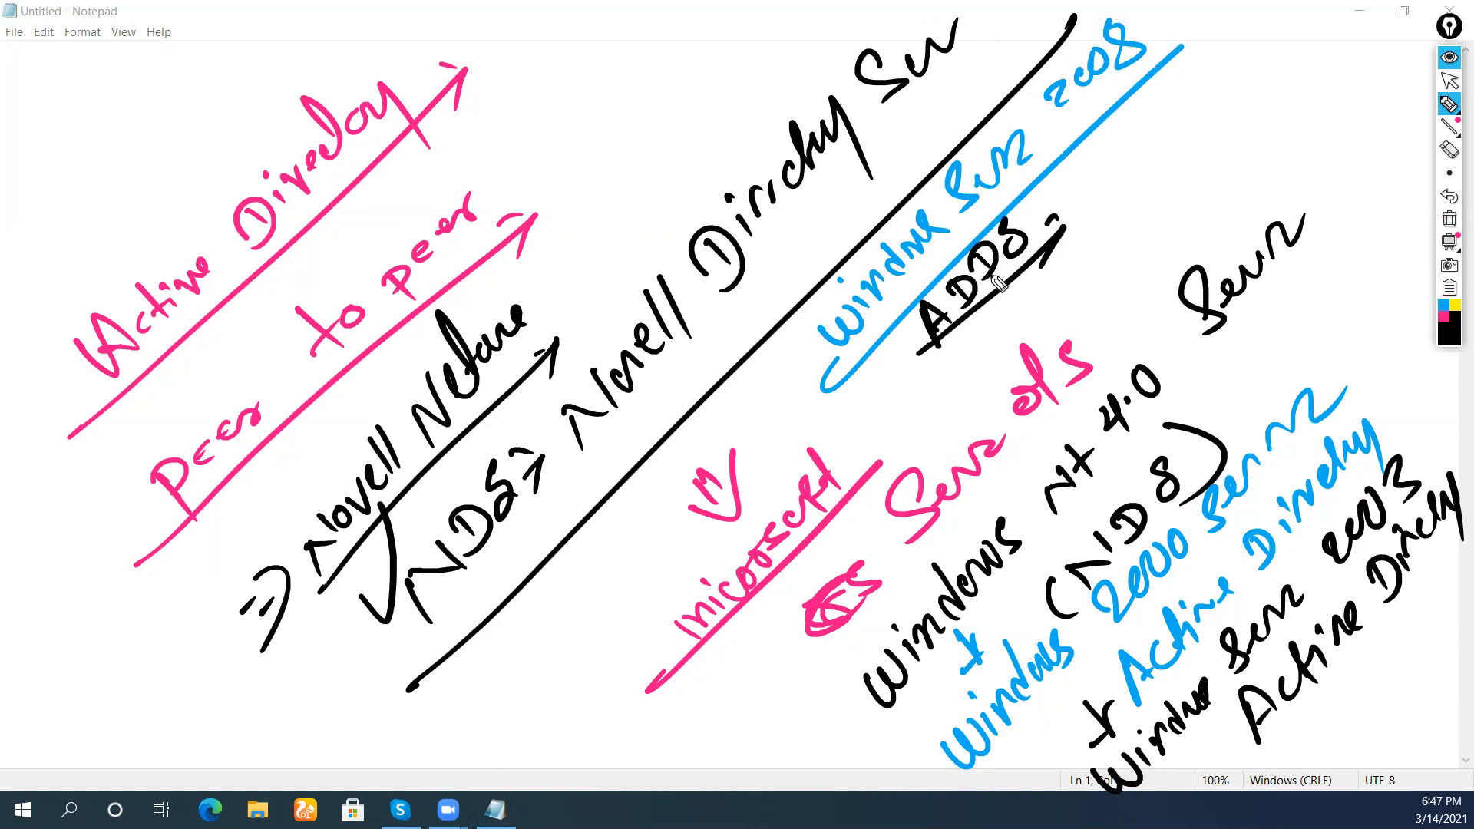
mouse_move(924, 371)
mouse_down()
mouse_move(938, 420)
mouse_move(1093, 217)
mouse_move(1116, 217)
mouse_move(1174, 96)
mouse_move(1209, 107)
mouse_move(1247, 58)
mouse_move(1265, 77)
mouse_up()
mouse_move(1224, 121)
mouse_down()
mouse_move(1232, 154)
mouse_move(1273, 101)
mouse_move(1339, 57)
mouse_up()
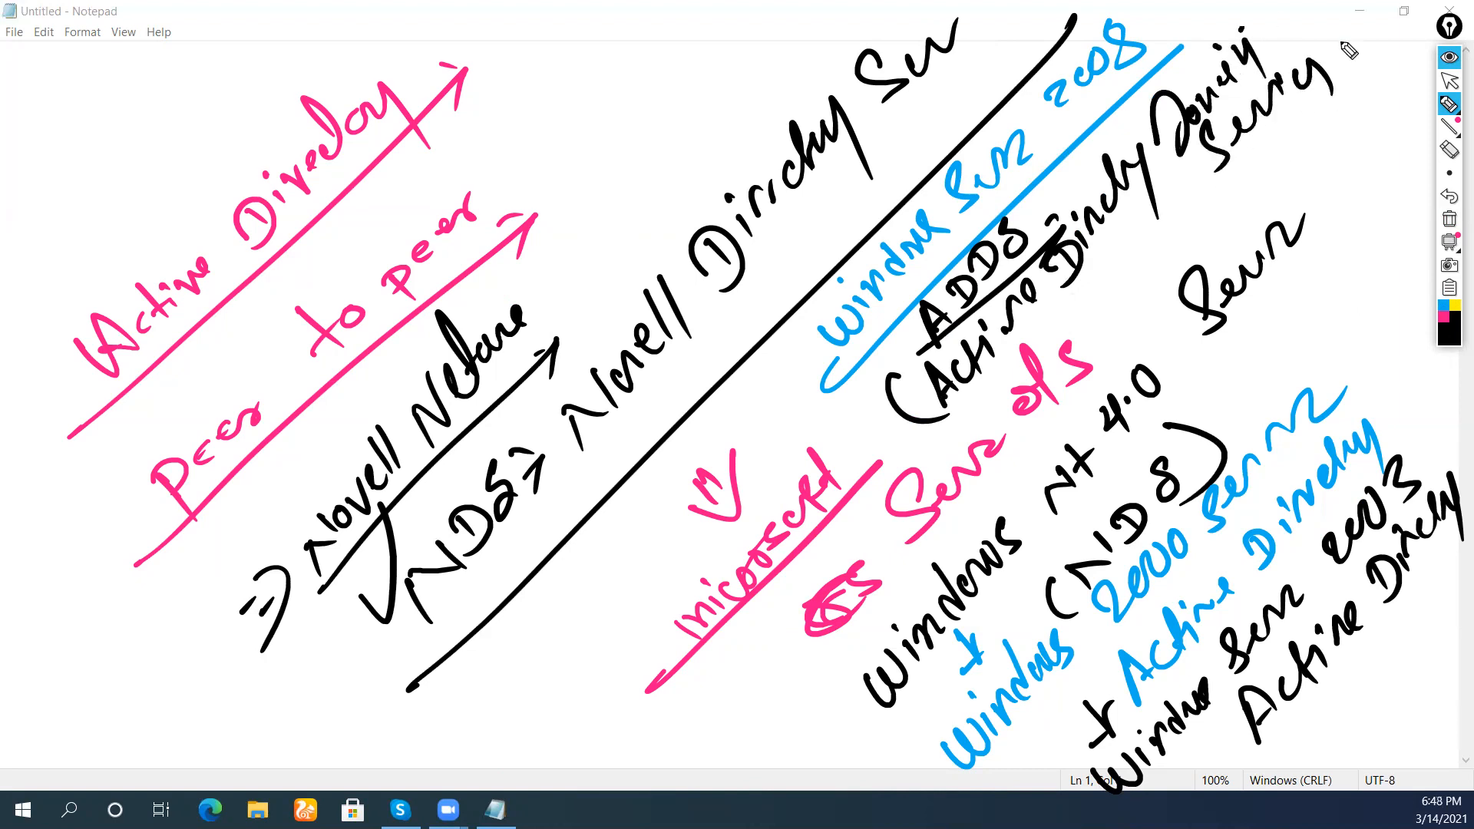
drag(1245, 16, 1278, 182)
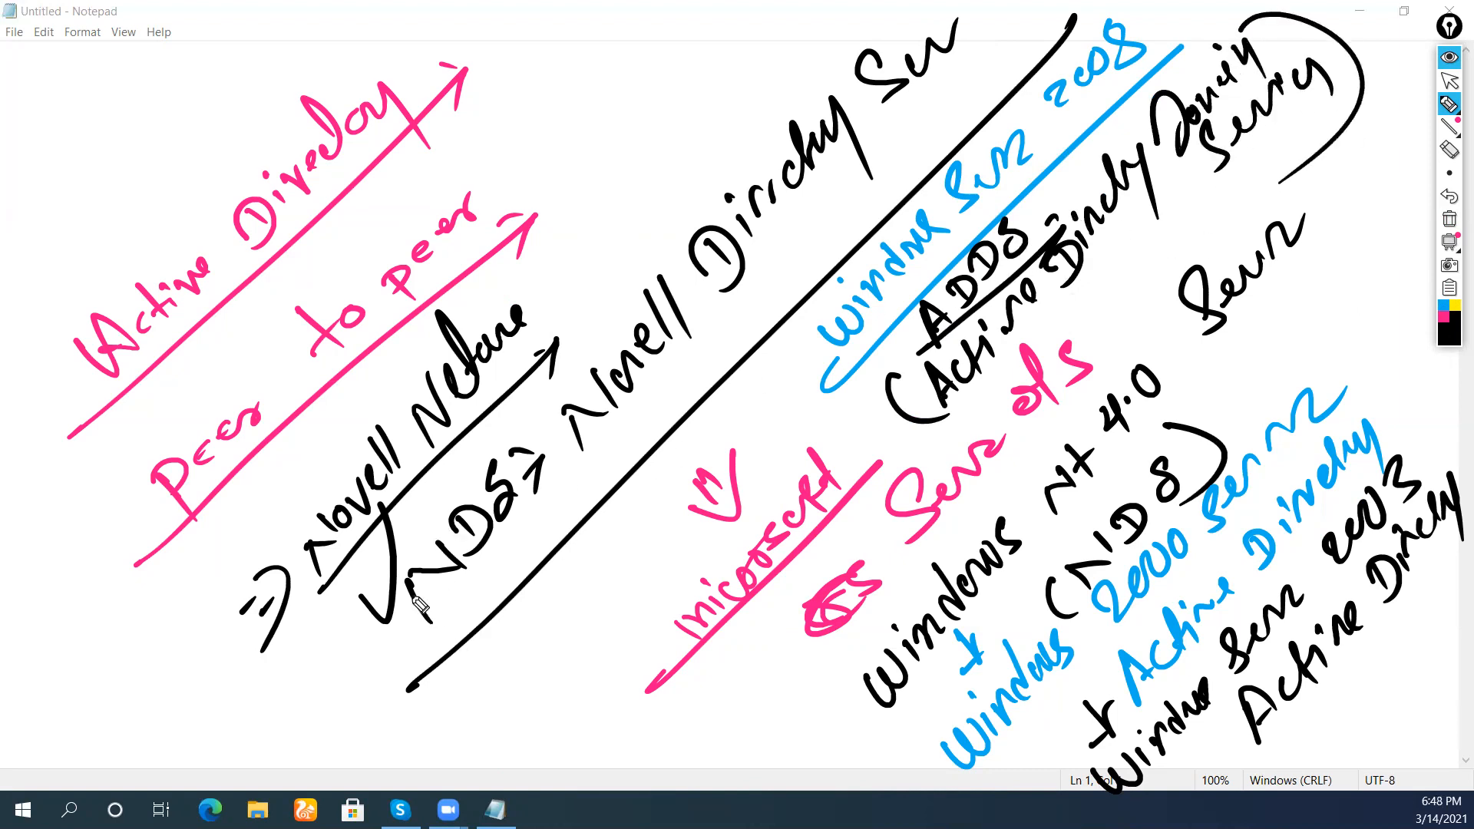
Write the years 2012, 2016 and a later version, circle them, and start 'Active' at top left
drag(571, 150, 656, 96)
drag(564, 190, 678, 83)
drag(611, 203, 652, 165)
drag(661, 165, 687, 130)
drag(610, 230, 727, 113)
mouse_move(651, 211)
mouse_down()
mouse_move(675, 230)
mouse_move(714, 180)
mouse_up()
drag(702, 175, 774, 123)
drag(686, 51, 786, 34)
drag(597, 82, 791, 25)
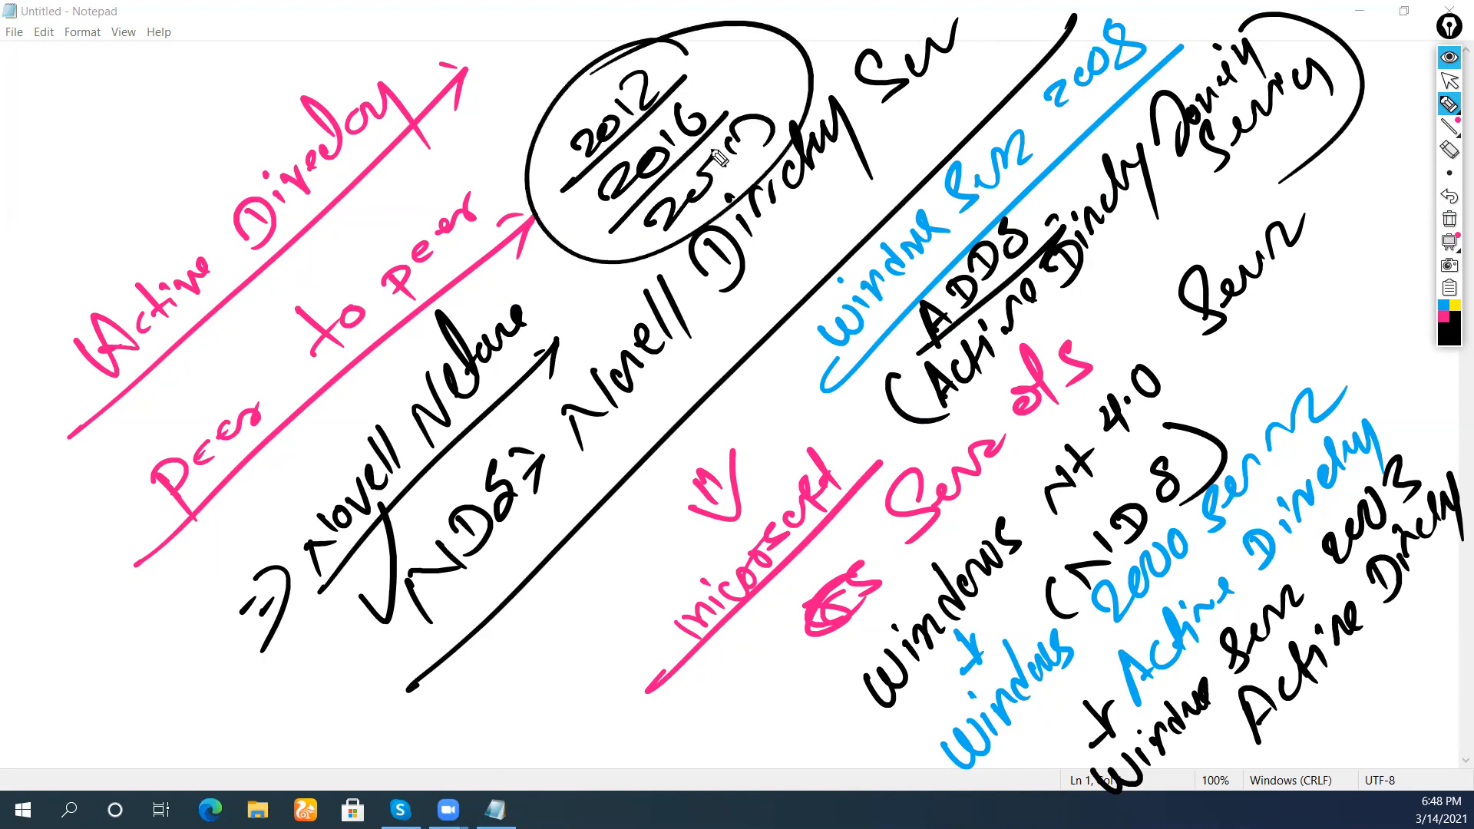
mouse_move(29, 253)
mouse_down()
mouse_move(125, 161)
mouse_move(161, 77)
mouse_move(222, 51)
mouse_move(235, 25)
mouse_move(250, 32)
mouse_up()
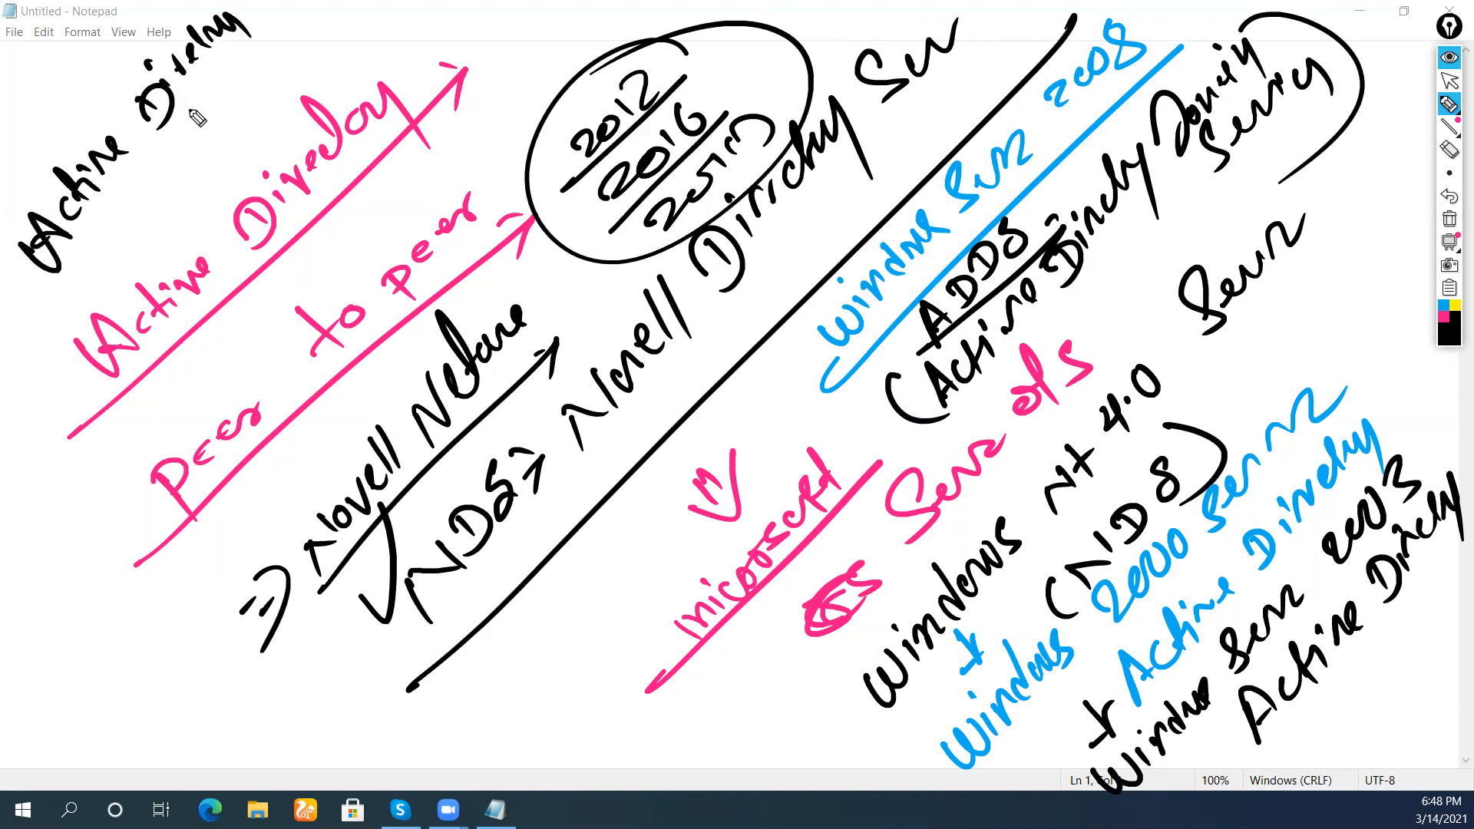
Finish the black 'Active Directory Domain' lines with a long arrow and a long line
mouse_move(103, 247)
mouse_down()
mouse_move(147, 228)
mouse_move(206, 135)
mouse_move(249, 131)
mouse_move(331, 8)
mouse_up()
drag(6, 382, 365, 28)
mouse_move(341, 31)
mouse_down()
mouse_move(365, 27)
mouse_move(354, 69)
mouse_up()
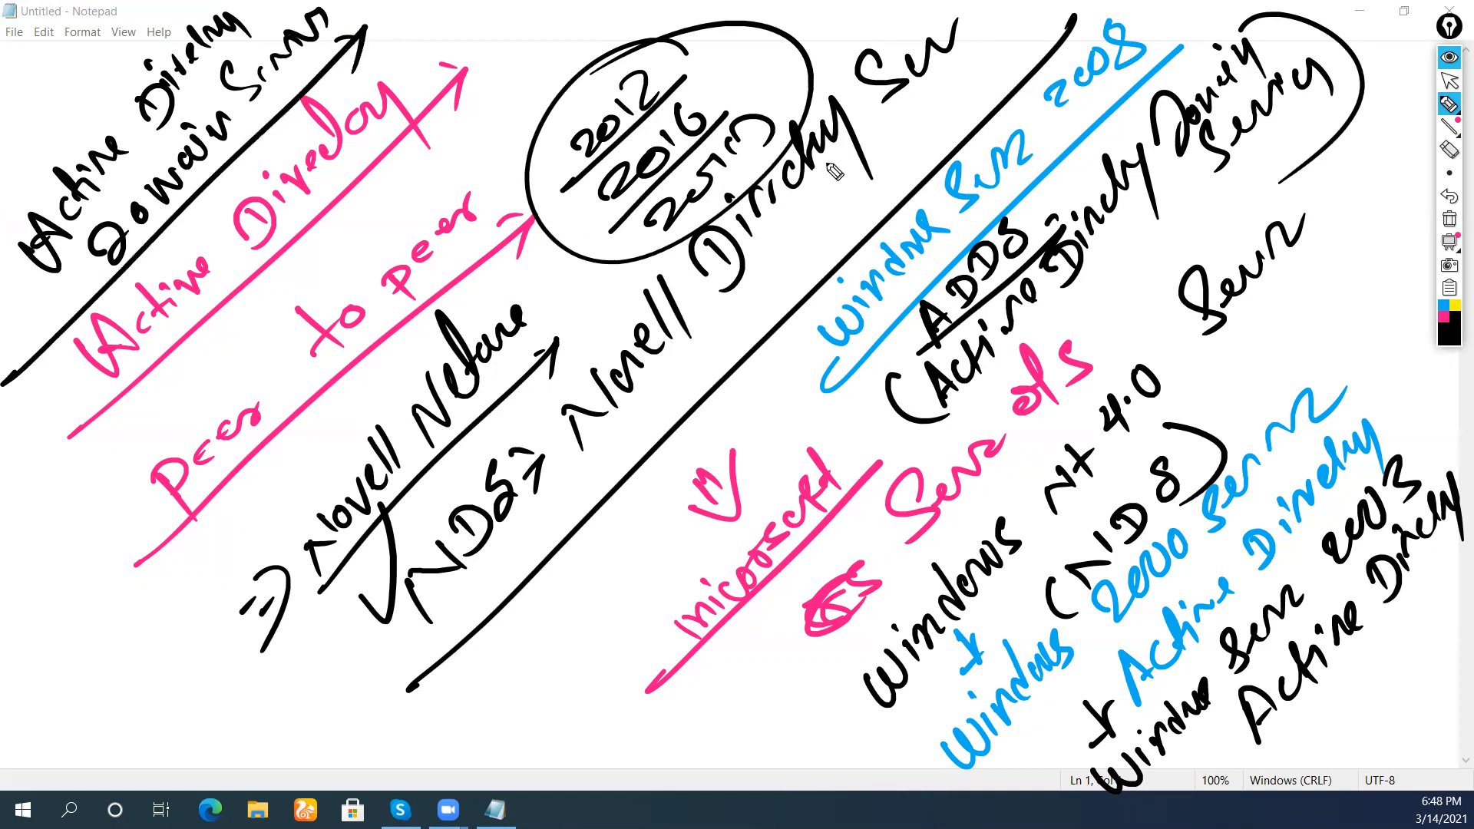
mouse_move(84, 686)
mouse_down()
mouse_move(131, 729)
mouse_move(108, 620)
mouse_move(150, 644)
mouse_move(249, 528)
mouse_move(295, 448)
mouse_move(280, 415)
mouse_move(361, 388)
mouse_up()
mouse_move(140, 739)
mouse_down()
mouse_move(299, 501)
mouse_move(352, 367)
mouse_up()
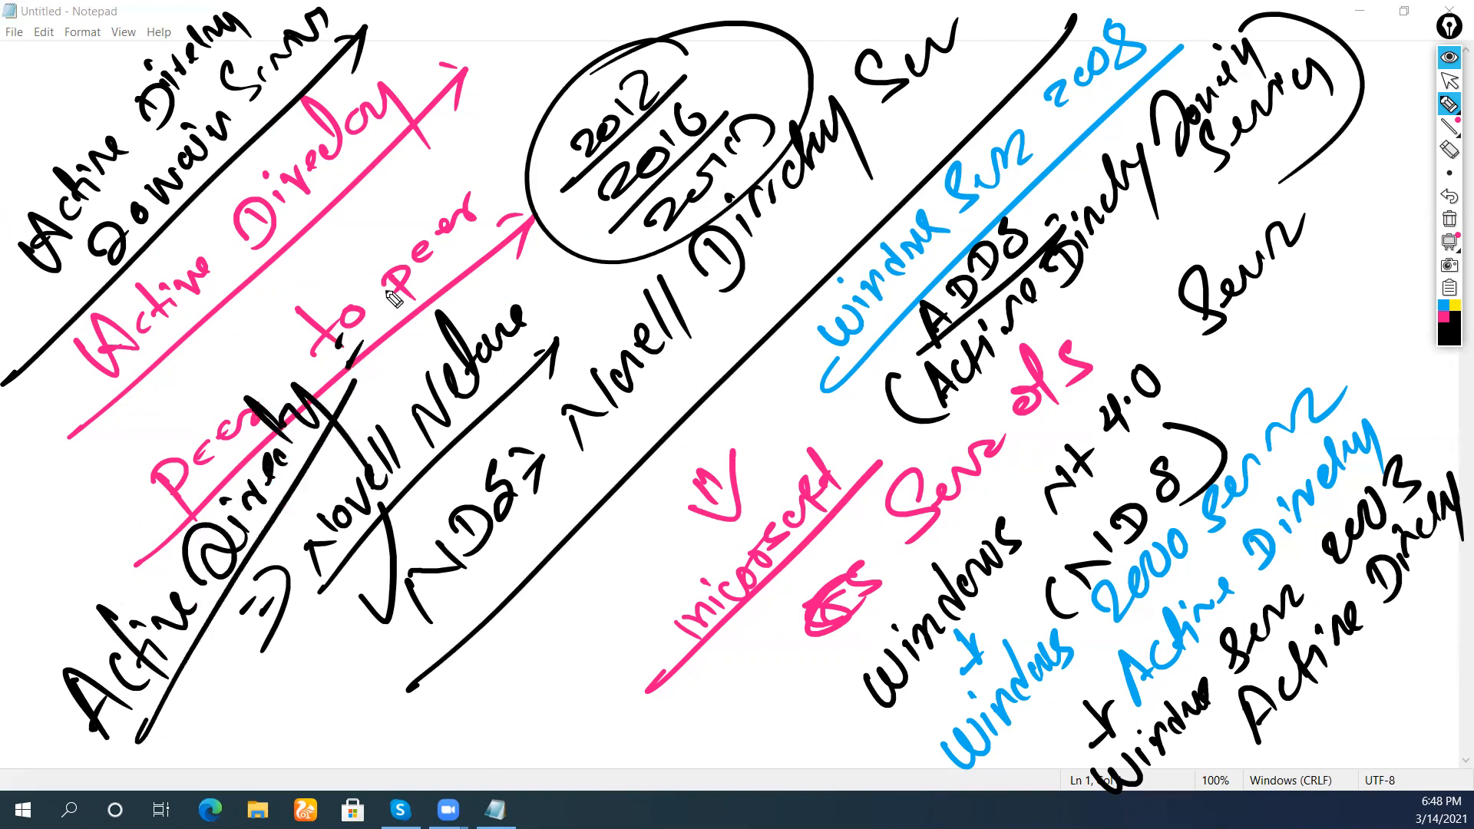
Draw a large black letter A near the 'to peer' note and circle it
drag(368, 304, 399, 244)
drag(399, 244, 407, 300)
drag(418, 196, 430, 261)
drag(426, 163, 349, 323)
drag(293, 201, 487, 198)
drag(445, 308, 353, 328)
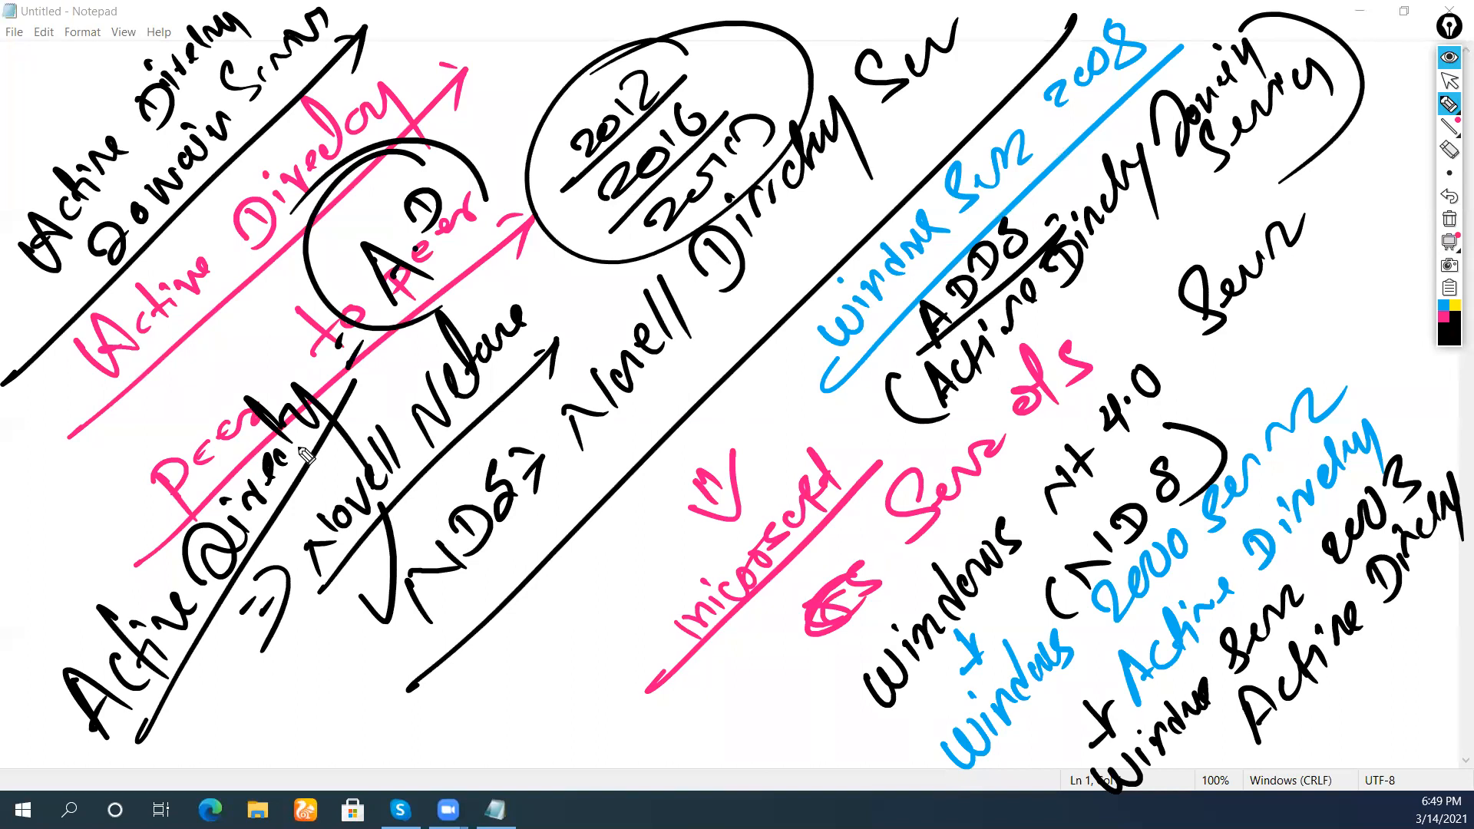
Clear all annotations and draw a tilted black box
click(1449, 221)
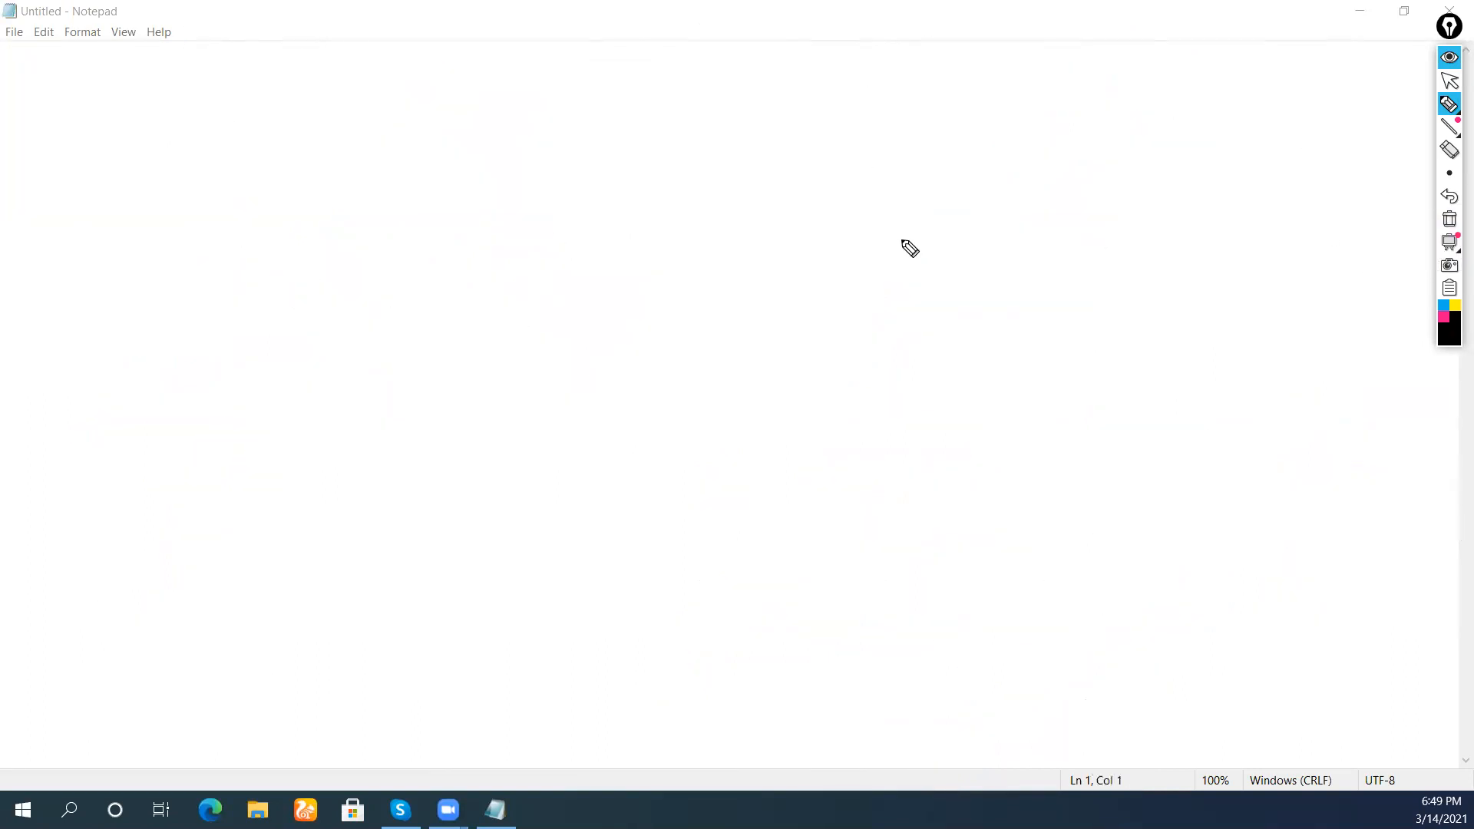
mouse_move(112, 462)
mouse_down()
mouse_move(635, 102)
mouse_move(675, 177)
mouse_up()
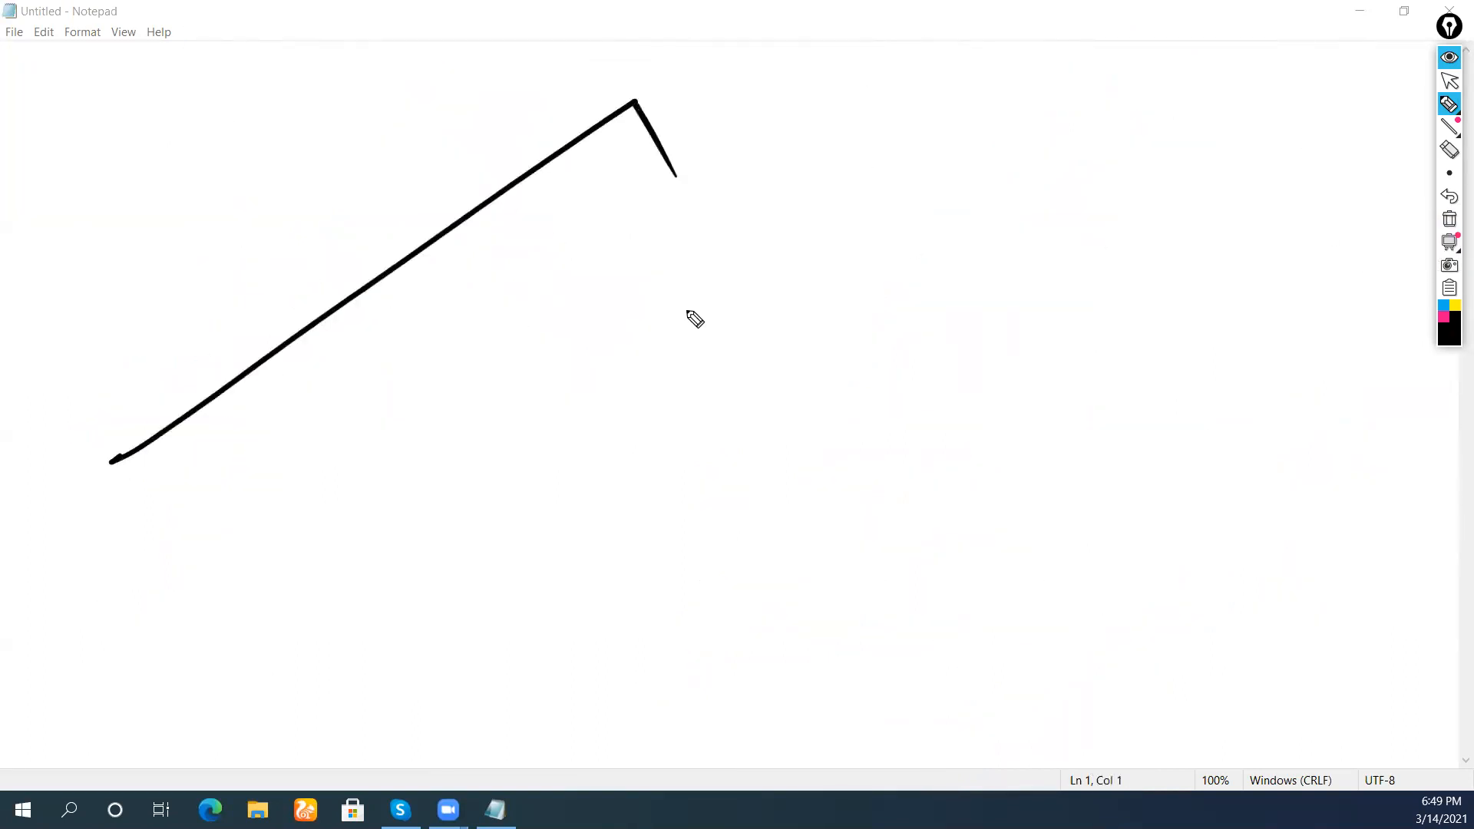
mouse_move(96, 471)
mouse_down()
mouse_move(181, 611)
mouse_move(671, 202)
mouse_up()
drag(635, 113, 673, 194)
Write a row of pink labels inside the box
click(1443, 317)
mouse_move(235, 492)
mouse_down()
mouse_move(265, 471)
mouse_move(290, 485)
mouse_up()
mouse_move(353, 398)
mouse_down()
mouse_move(347, 444)
mouse_move(376, 418)
mouse_up()
mouse_move(406, 370)
mouse_down()
mouse_move(418, 365)
mouse_move(407, 345)
mouse_move(491, 307)
mouse_move(503, 329)
mouse_move(512, 309)
mouse_up()
mouse_move(537, 257)
mouse_down()
mouse_move(546, 243)
mouse_move(568, 253)
mouse_up()
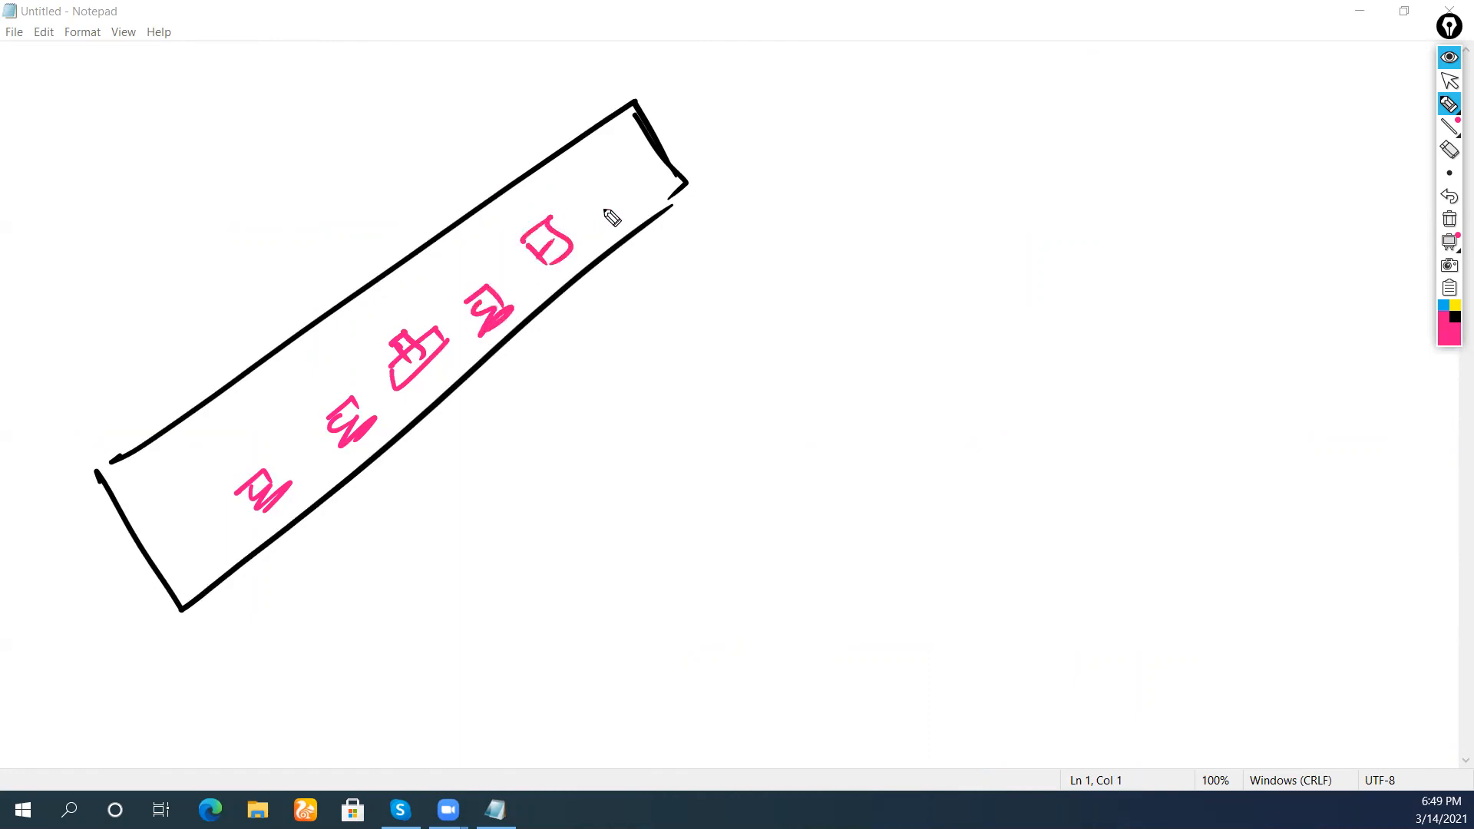
mouse_move(605, 178)
mouse_down()
mouse_move(621, 210)
mouse_move(657, 201)
mouse_up()
Sketch a pink rectangle node connected to the labels and the top label
drag(321, 348, 399, 283)
drag(399, 283, 409, 300)
drag(330, 343, 328, 367)
mouse_move(328, 367)
mouse_down()
mouse_move(416, 290)
mouse_move(238, 535)
mouse_up()
drag(346, 401, 441, 355)
drag(355, 346, 606, 198)
Add a connected pink box on the left and a pink arrowed 'Active Directory' label above it
mouse_move(77, 374)
mouse_down()
mouse_move(211, 528)
mouse_move(163, 359)
mouse_move(257, 459)
mouse_up()
drag(175, 523, 267, 453)
mouse_move(173, 411)
mouse_down()
mouse_move(146, 421)
mouse_move(350, 326)
mouse_up()
mouse_move(48, 311)
mouse_down()
mouse_move(69, 293)
mouse_move(132, 299)
mouse_move(154, 276)
mouse_move(163, 221)
mouse_move(211, 197)
mouse_move(286, 82)
mouse_move(338, 108)
mouse_up()
drag(60, 399, 363, 90)
drag(329, 36, 355, 32)
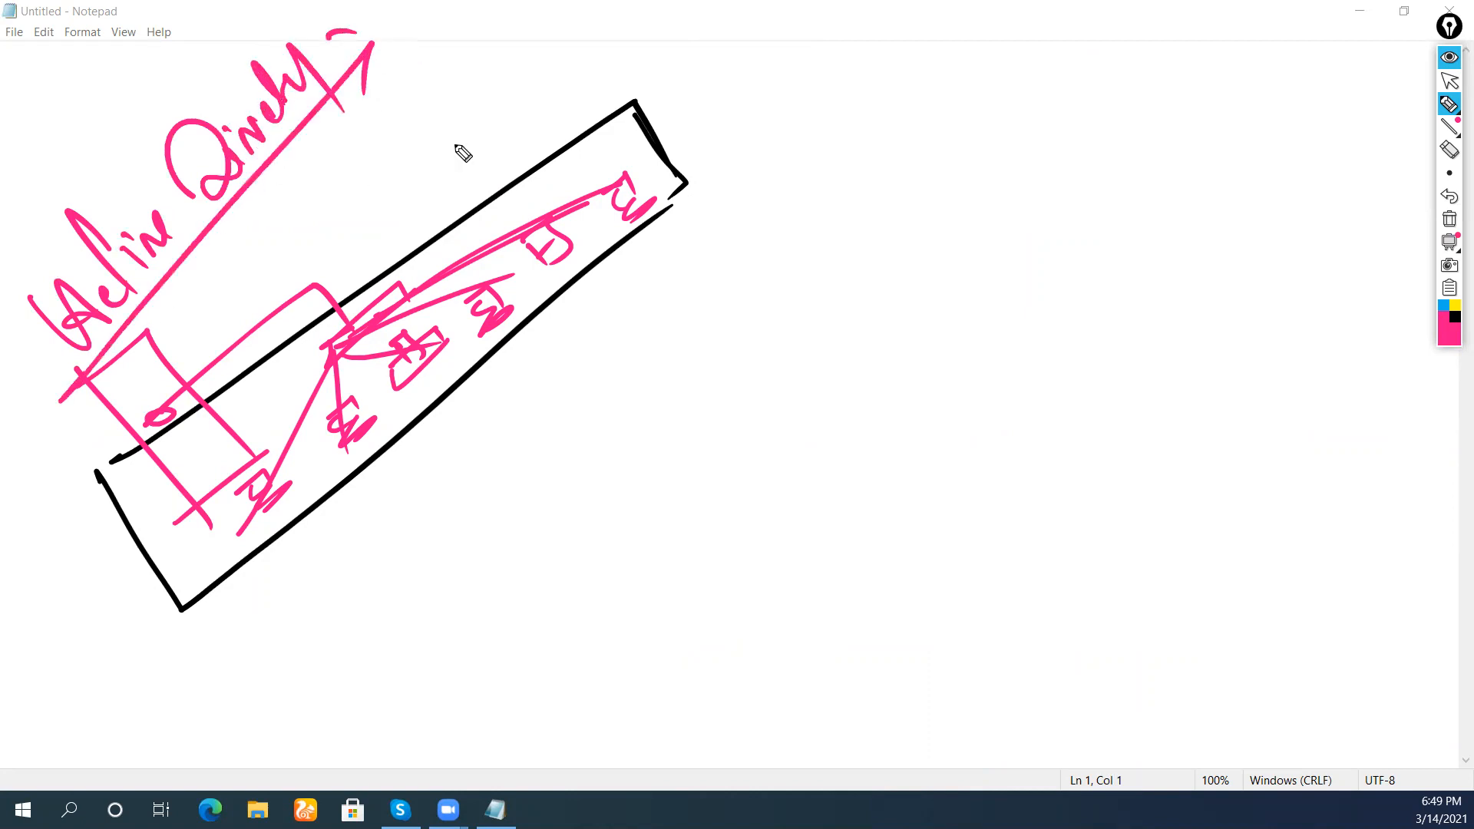
Write 'Server OS' in black with an arrow beneath
click(1452, 317)
mouse_move(556, 541)
mouse_down()
mouse_move(539, 521)
mouse_move(589, 529)
mouse_move(695, 387)
mouse_up()
drag(688, 315, 710, 380)
mouse_move(449, 677)
mouse_down()
mouse_move(819, 325)
mouse_move(806, 353)
mouse_up()
drag(783, 301, 815, 299)
Start a pink version list with 'NT 4.0 Server' and '2000 Server' entries linked by arrows
click(1442, 317)
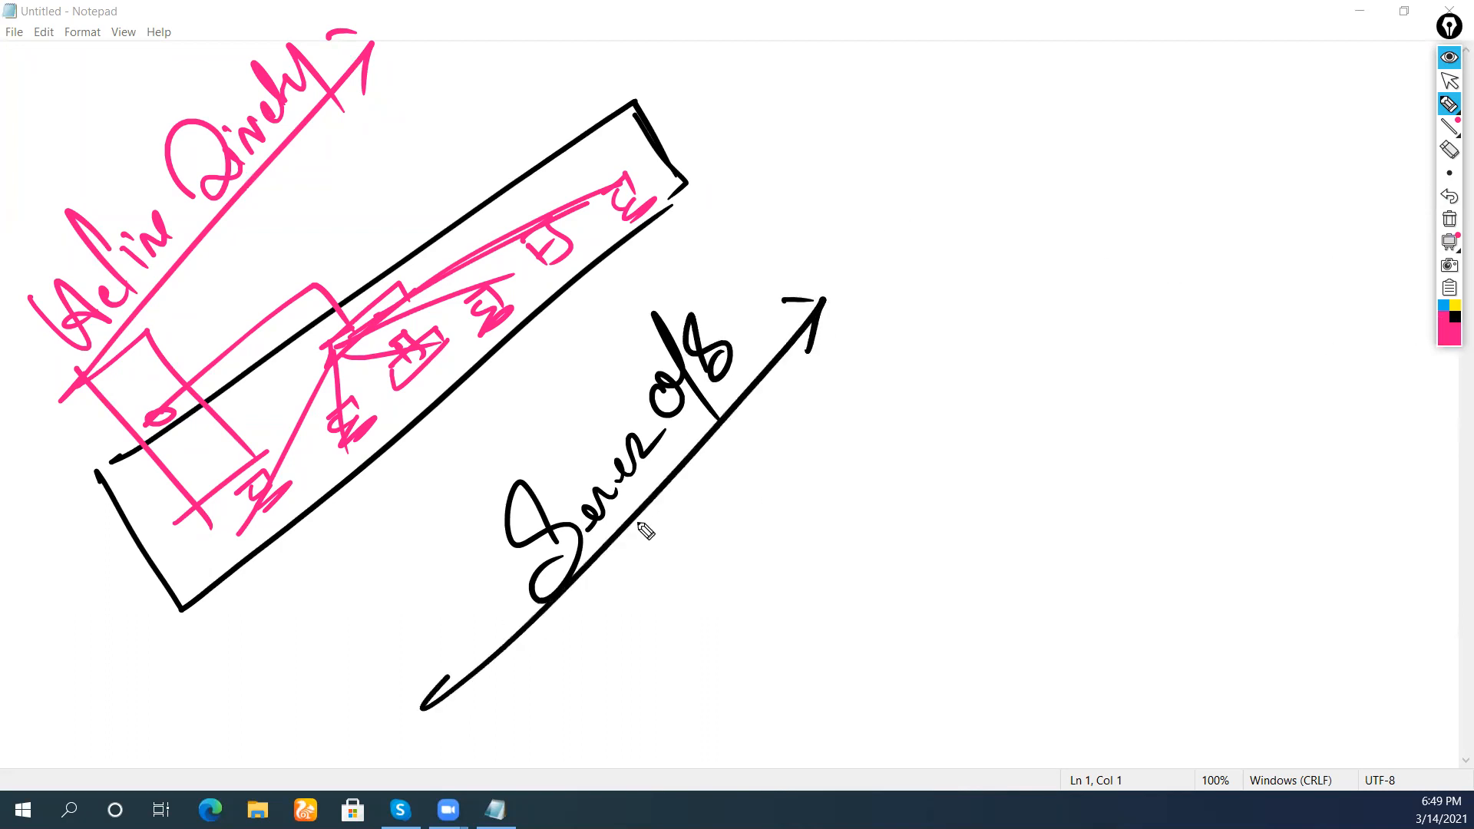
mouse_move(706, 555)
mouse_down()
mouse_move(727, 581)
mouse_move(818, 427)
mouse_move(887, 357)
mouse_up()
click(722, 519)
mouse_move(879, 305)
mouse_down()
mouse_move(882, 365)
mouse_move(963, 239)
mouse_up()
drag(664, 623, 700, 590)
mouse_move(721, 674)
mouse_down()
mouse_move(748, 638)
mouse_move(750, 658)
mouse_up()
mouse_move(761, 628)
mouse_down()
mouse_move(779, 641)
mouse_move(806, 537)
mouse_move(856, 512)
mouse_move(882, 443)
mouse_up()
mouse_move(925, 353)
mouse_down()
mouse_move(914, 411)
mouse_move(1017, 287)
mouse_up()
Add the next pink entries, including '2008 Server R2' and '2012/R2'
mouse_move(769, 678)
mouse_down()
mouse_move(974, 369)
mouse_move(1039, 335)
mouse_move(1063, 284)
mouse_up()
mouse_move(830, 686)
mouse_down()
mouse_move(862, 658)
mouse_move(890, 587)
mouse_move(928, 559)
mouse_move(948, 506)
mouse_move(1106, 314)
mouse_up()
drag(1107, 250, 1142, 311)
mouse_move(1142, 231)
mouse_down()
mouse_move(1164, 284)
mouse_move(1241, 157)
mouse_up()
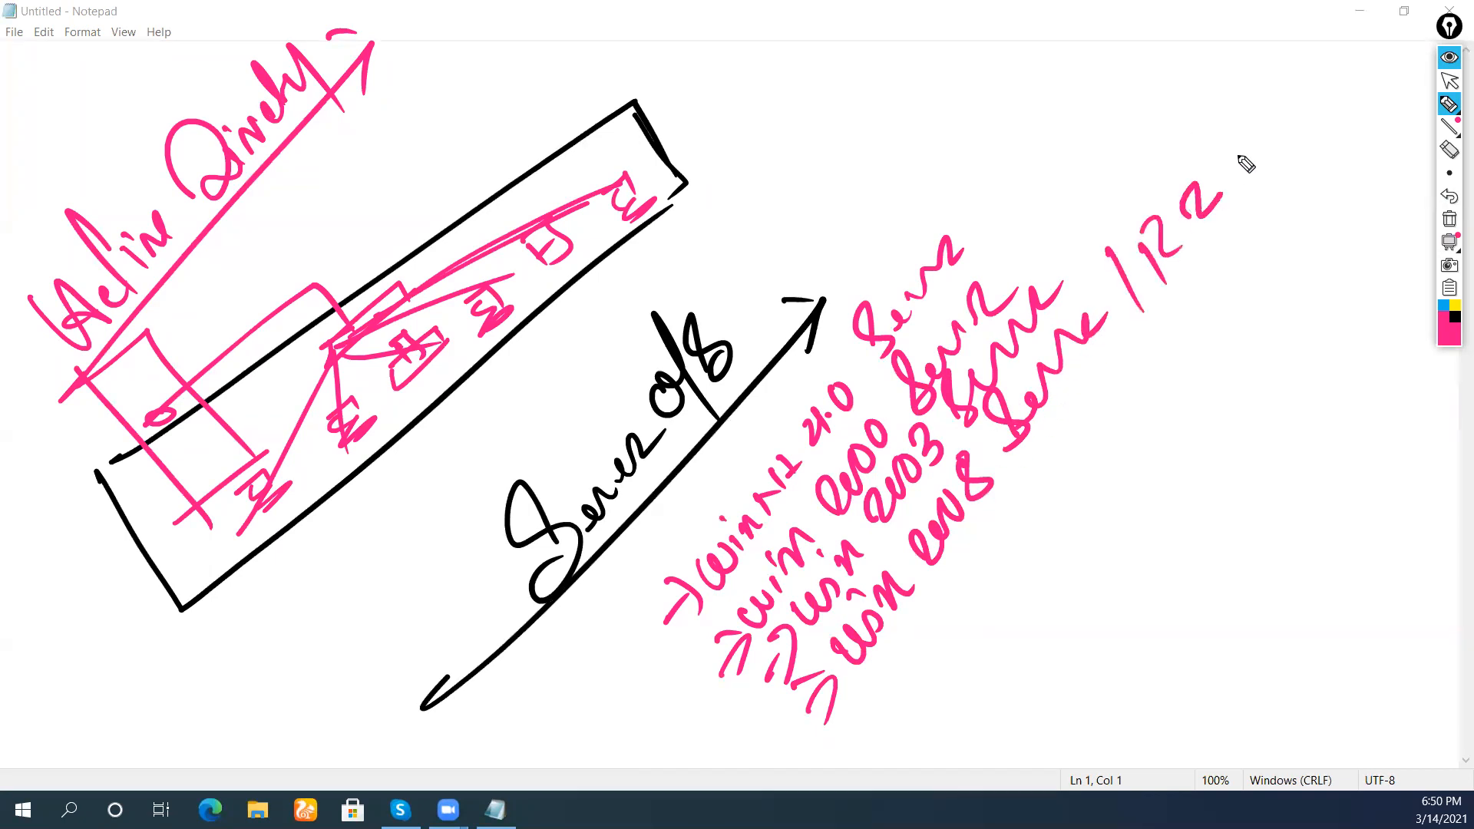
drag(854, 741, 884, 743)
mouse_move(888, 677)
mouse_down()
mouse_move(944, 648)
mouse_move(983, 579)
mouse_move(969, 559)
mouse_move(1010, 549)
mouse_move(1161, 351)
mouse_up()
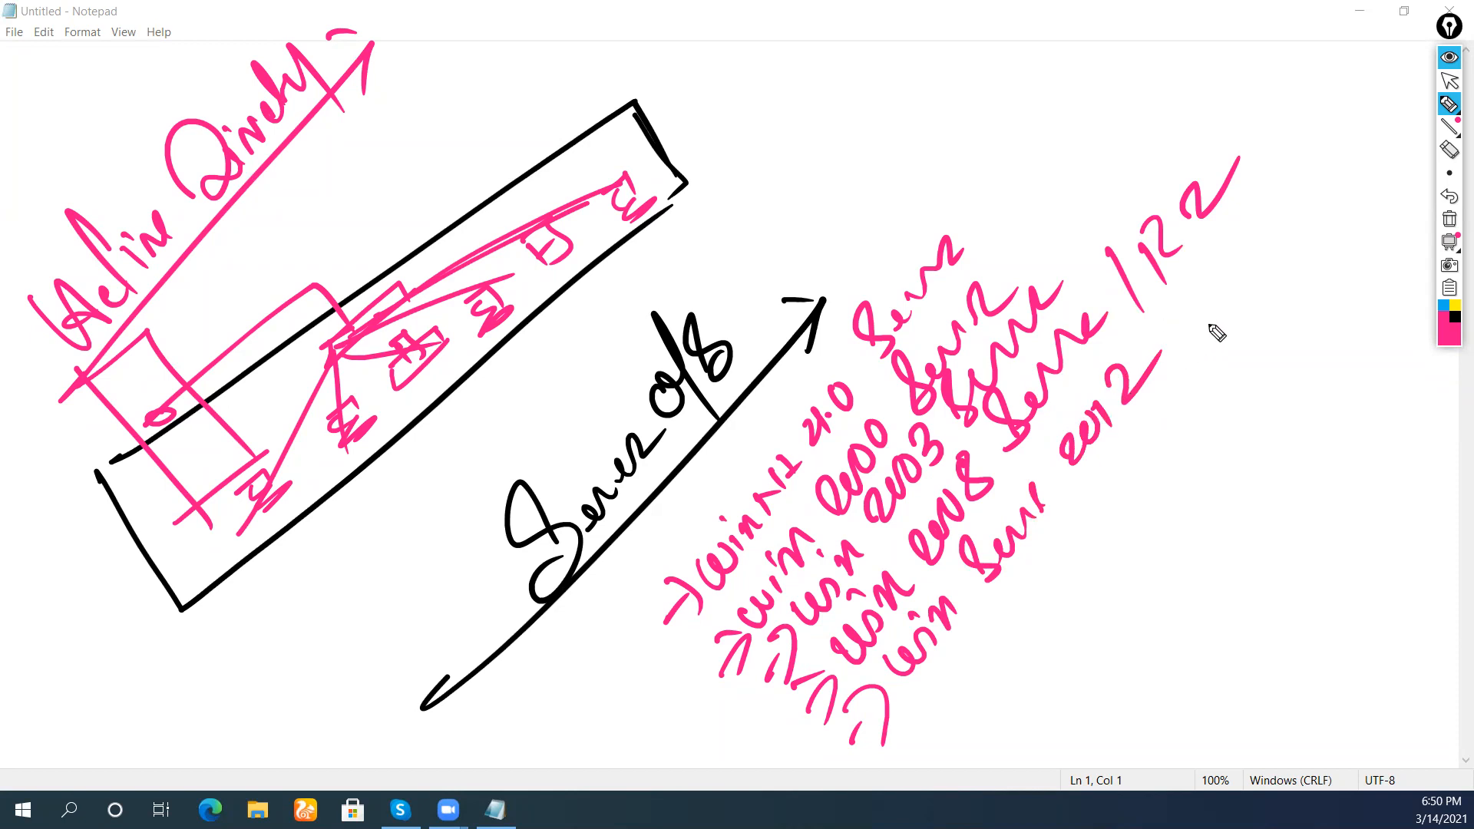
drag(1172, 367, 1199, 305)
mouse_move(1199, 307)
mouse_down()
mouse_move(1204, 342)
mouse_move(1232, 322)
mouse_up()
drag(1236, 265, 1268, 293)
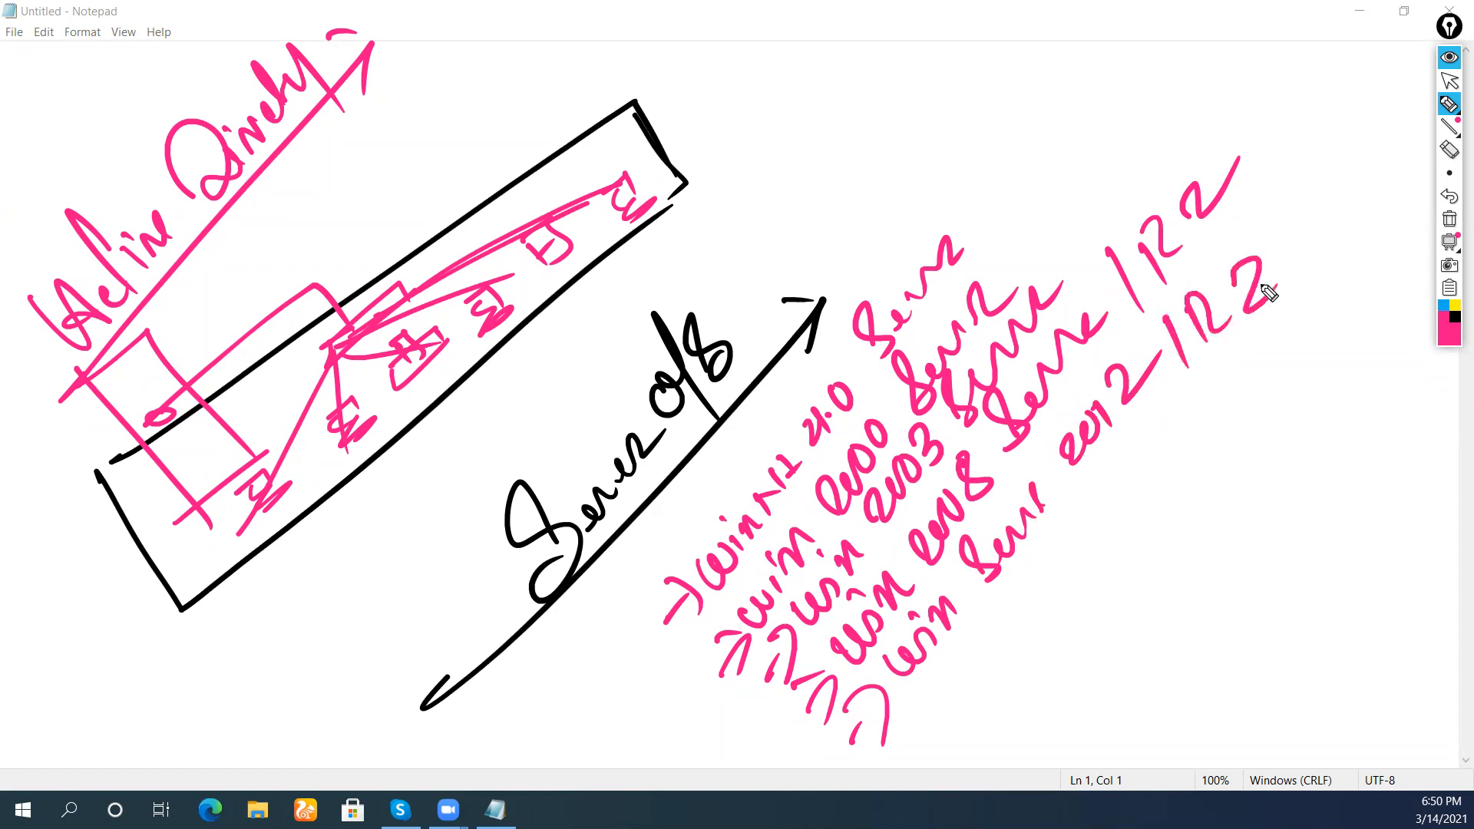
Write the final '2016/2019' entry and underline the whole pink list
drag(913, 714, 948, 760)
mouse_move(984, 689)
mouse_down()
mouse_move(1046, 648)
mouse_move(1059, 614)
mouse_up()
mouse_move(1045, 566)
mouse_down()
mouse_move(1075, 606)
mouse_move(1151, 480)
mouse_move(1186, 449)
mouse_move(1205, 461)
mouse_up()
mouse_move(1202, 389)
mouse_down()
mouse_move(1205, 413)
mouse_move(1305, 330)
mouse_move(1287, 376)
mouse_up()
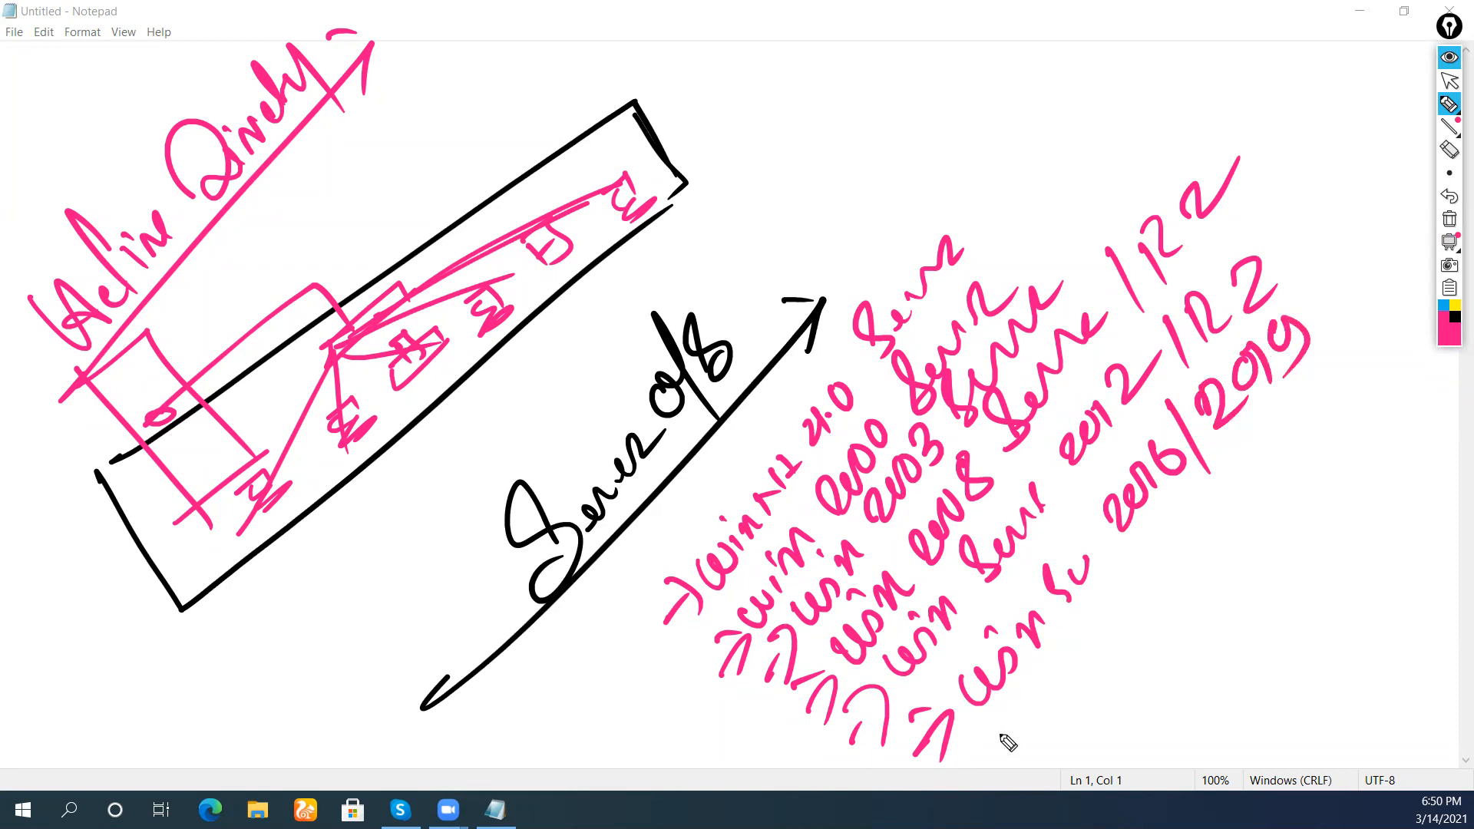
drag(938, 768, 1335, 370)
In black, draw a curve beneath the list and an arrow labelled 'NDS' above it
click(1453, 317)
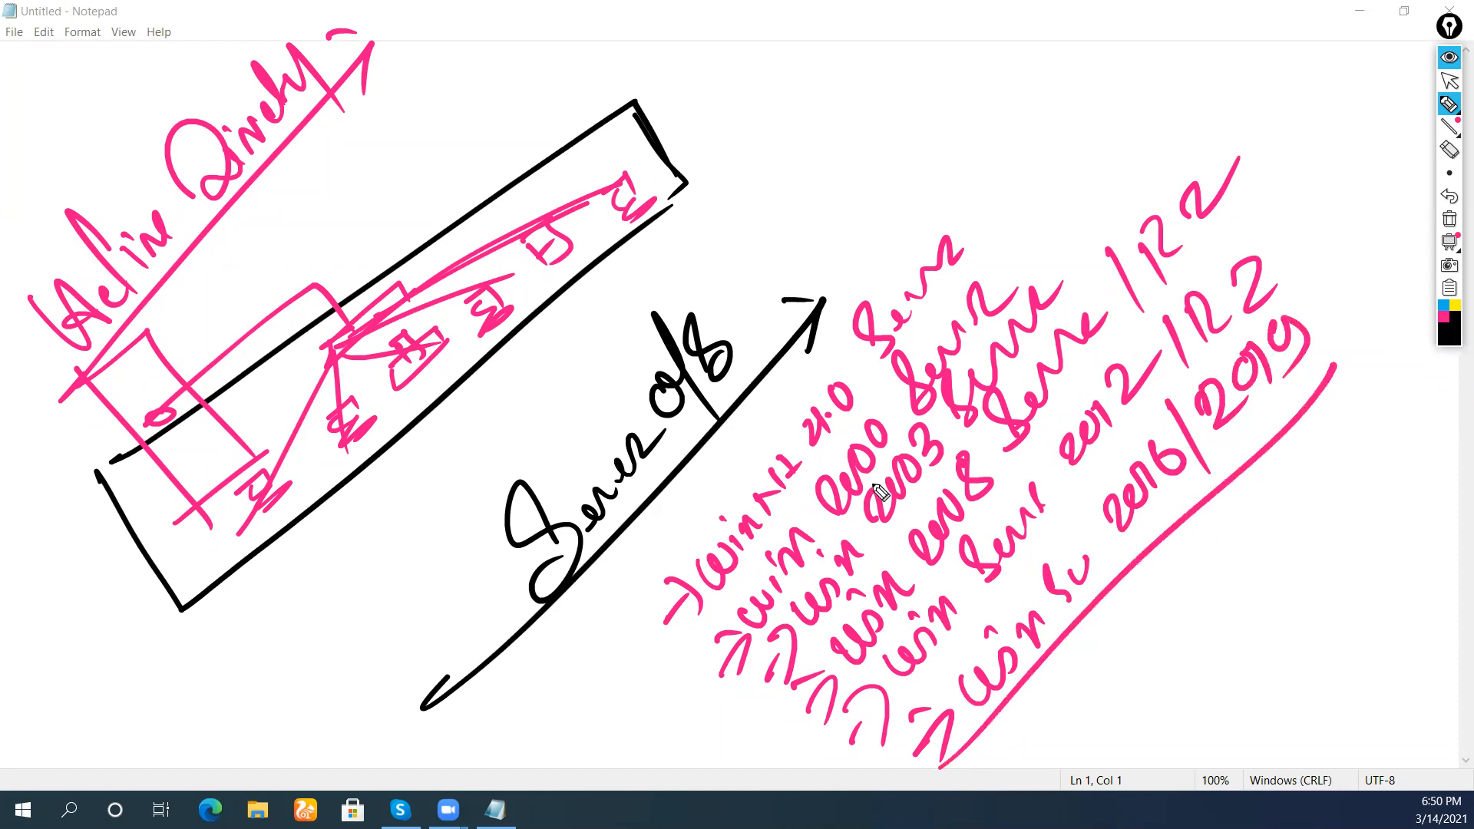
drag(585, 614, 925, 786)
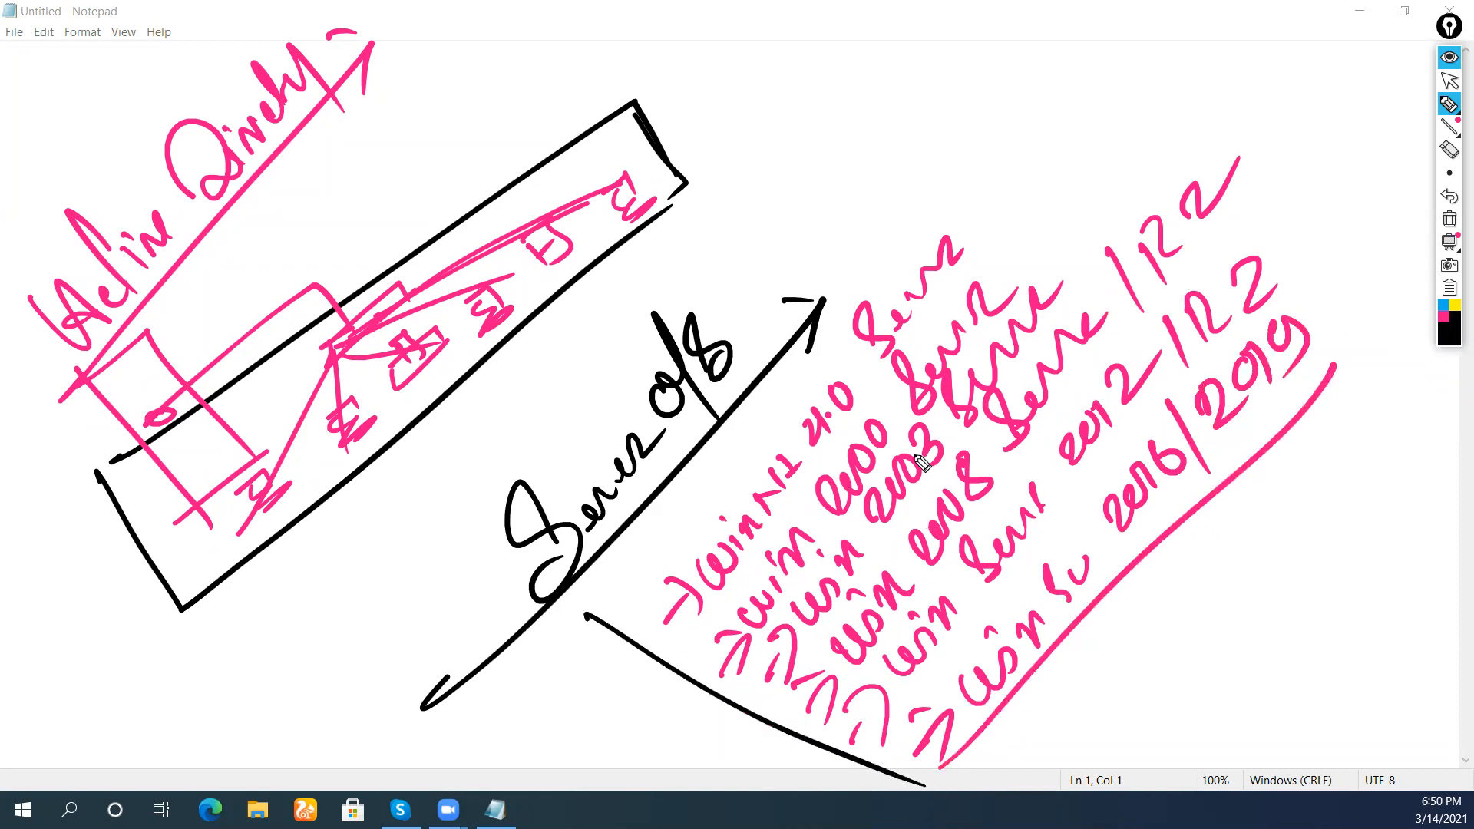
mouse_move(979, 224)
mouse_down()
mouse_move(1007, 189)
mouse_move(1005, 224)
mouse_up()
drag(980, 192, 1066, 138)
mouse_move(1049, 109)
mouse_down()
mouse_move(1069, 126)
mouse_move(1123, 73)
mouse_up()
Add black arrows labelled 'A.D' and 'ADDS' beside the version list with continuation marks
drag(1015, 279, 1101, 159)
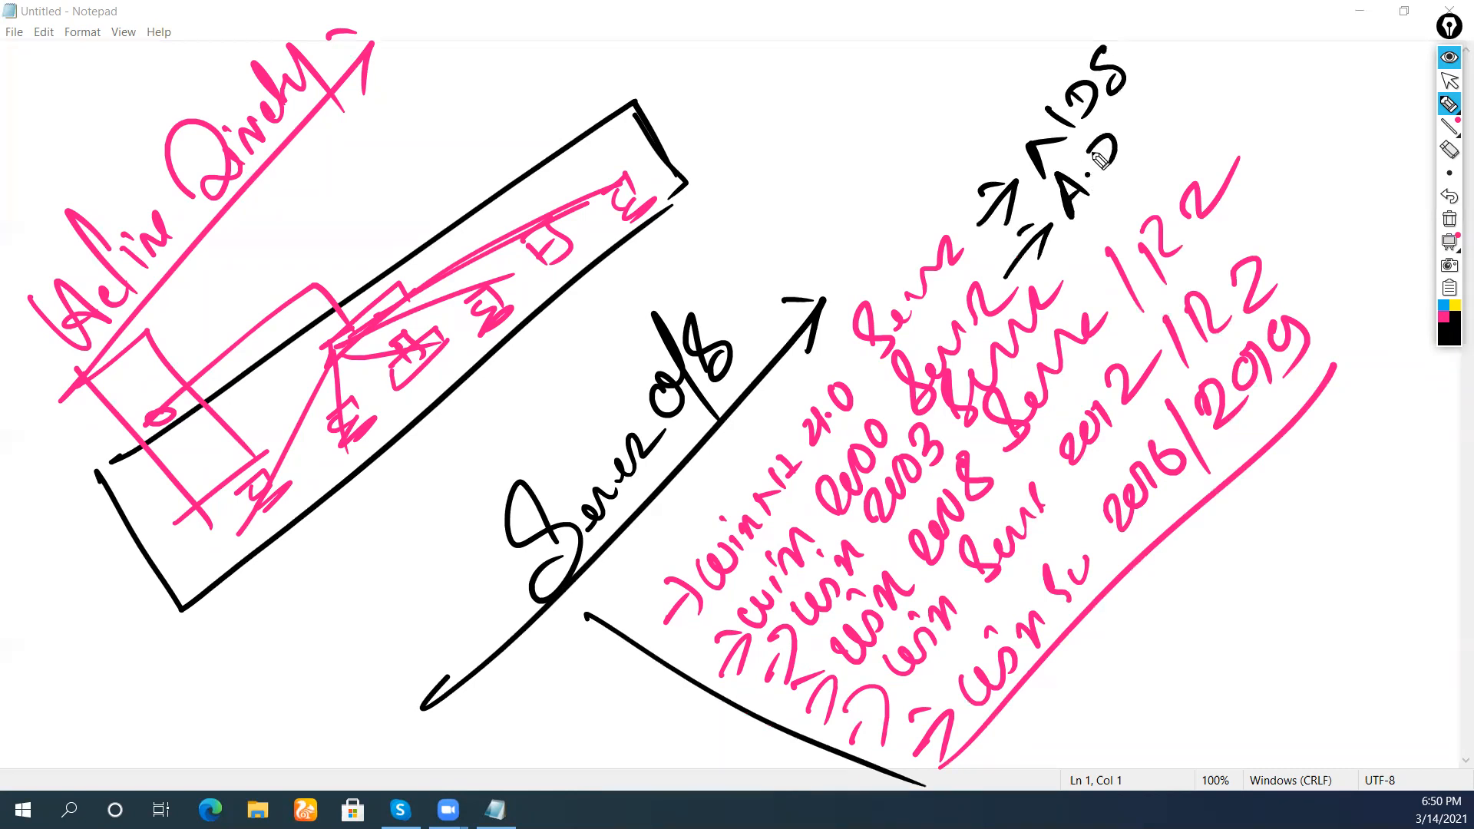
mouse_move(1065, 275)
mouse_down()
mouse_move(1130, 173)
mouse_move(1147, 178)
mouse_up()
mouse_move(1237, 207)
mouse_down()
mouse_move(1304, 140)
mouse_move(1334, 71)
mouse_move(1352, 73)
mouse_move(1292, 222)
mouse_move(1300, 230)
mouse_move(1388, 121)
mouse_move(1390, 136)
mouse_up()
drag(1368, 213, 1357, 230)
drag(1384, 198, 1389, 209)
drag(1368, 291, 1381, 273)
drag(1402, 264, 1402, 269)
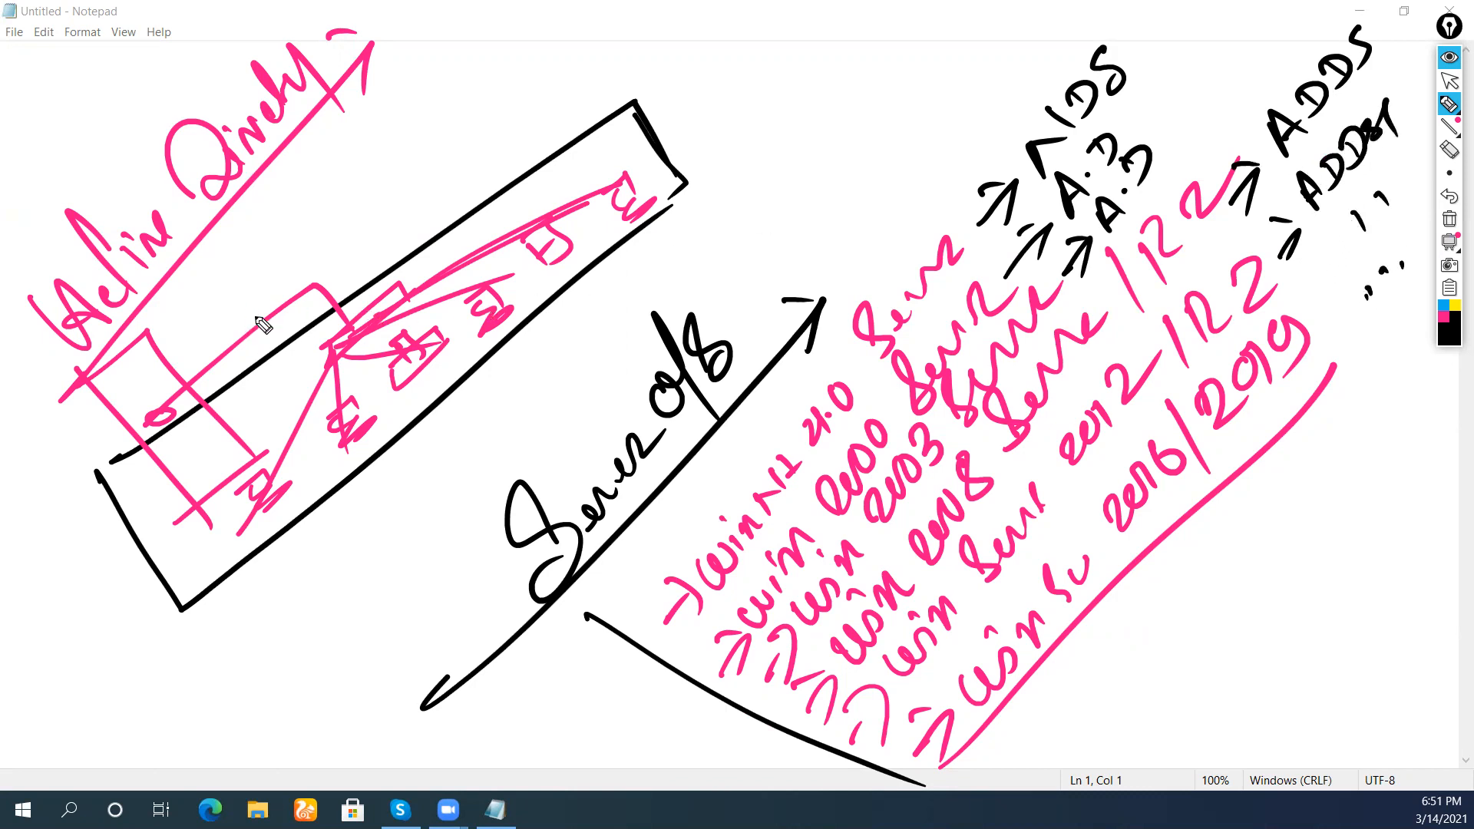
Mark a small circle in the left box and write 'Network Design' below it
drag(152, 421, 147, 410)
drag(169, 754, 138, 717)
mouse_move(106, 669)
mouse_down()
mouse_move(173, 710)
mouse_move(202, 700)
mouse_move(202, 614)
mouse_move(231, 612)
mouse_up()
drag(219, 667, 146, 796)
drag(245, 602, 218, 668)
mouse_move(230, 697)
mouse_down()
mouse_move(230, 725)
mouse_move(291, 611)
mouse_up()
Add a double-headed arrow and a note about company systems, workstations and servers
click(302, 574)
drag(223, 772, 330, 565)
drag(330, 564, 321, 615)
mouse_move(310, 708)
mouse_down()
mouse_move(335, 733)
mouse_move(382, 589)
mouse_up()
mouse_move(342, 519)
mouse_down()
mouse_move(413, 553)
mouse_move(431, 488)
mouse_move(418, 460)
mouse_up()
mouse_move(352, 718)
mouse_down()
mouse_move(368, 731)
mouse_move(435, 608)
mouse_move(424, 585)
mouse_move(454, 538)
mouse_move(430, 461)
mouse_move(470, 482)
mouse_move(495, 437)
mouse_move(483, 398)
mouse_up()
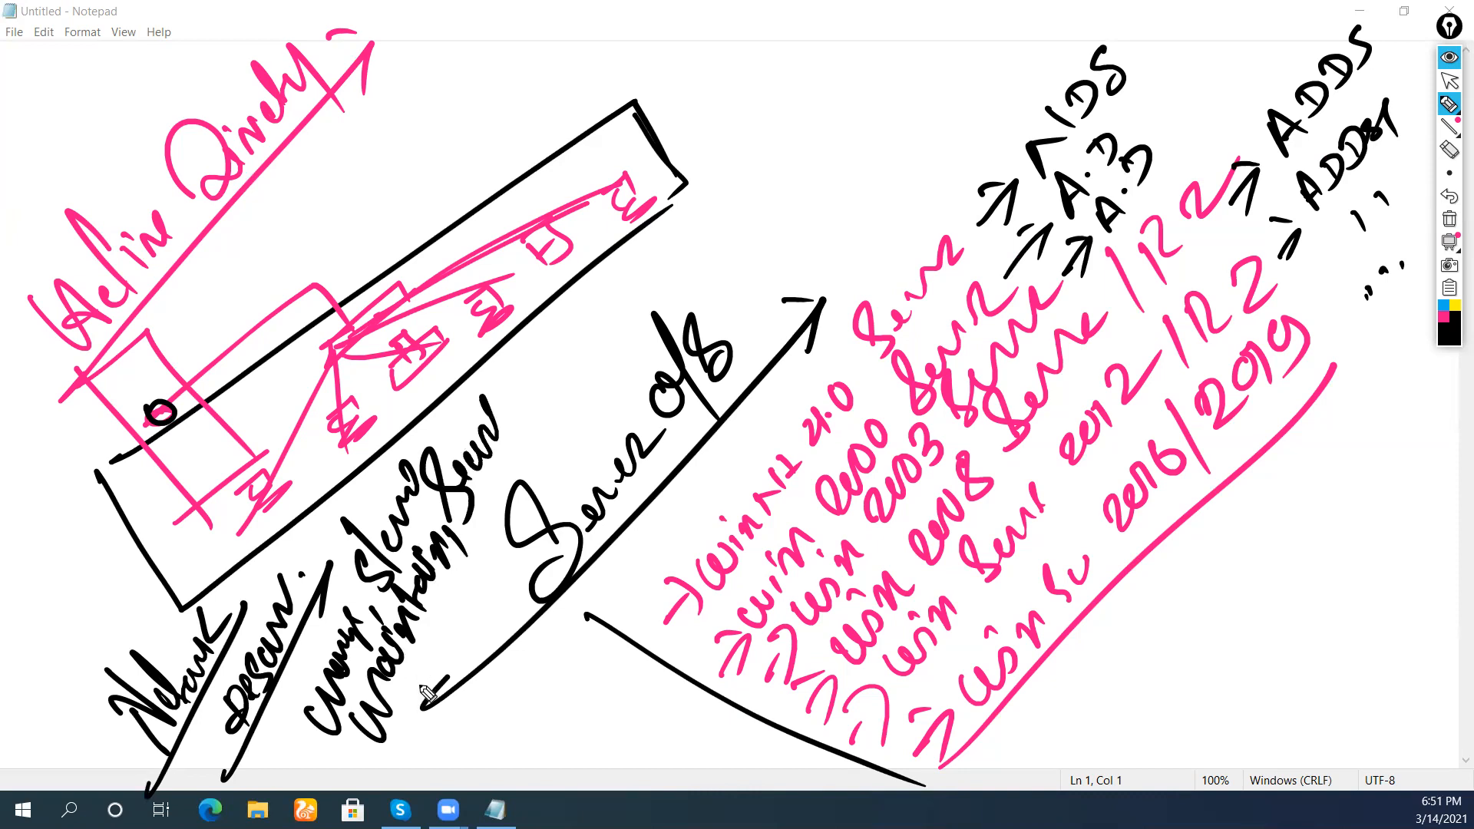
Bracket the company server note with an arc and write '(domain)' under Active Directory
drag(368, 777, 291, 690)
drag(412, 403, 549, 460)
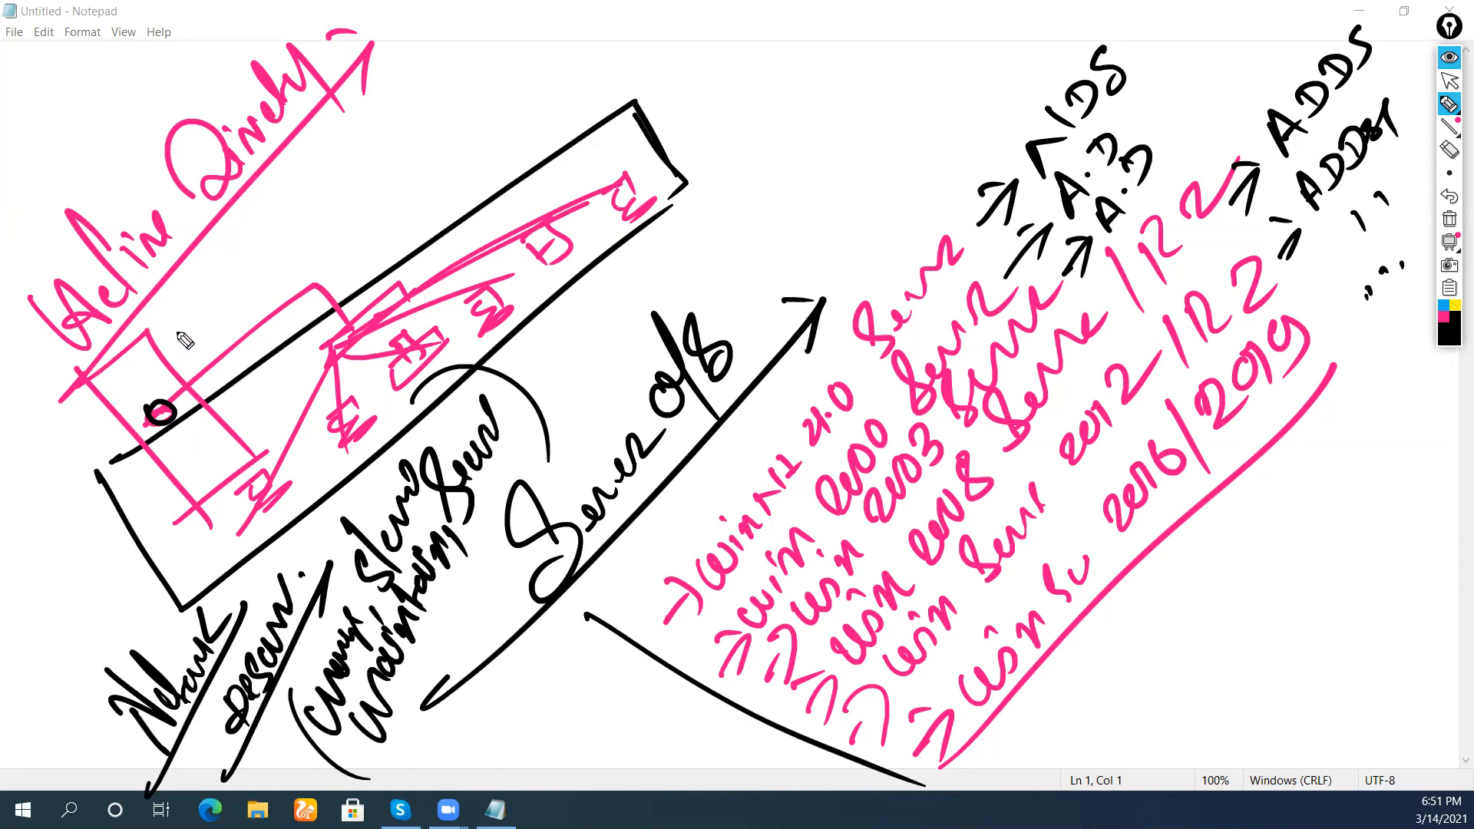
mouse_move(170, 296)
mouse_down()
mouse_move(215, 303)
mouse_move(268, 202)
mouse_move(259, 178)
mouse_move(319, 178)
mouse_up()
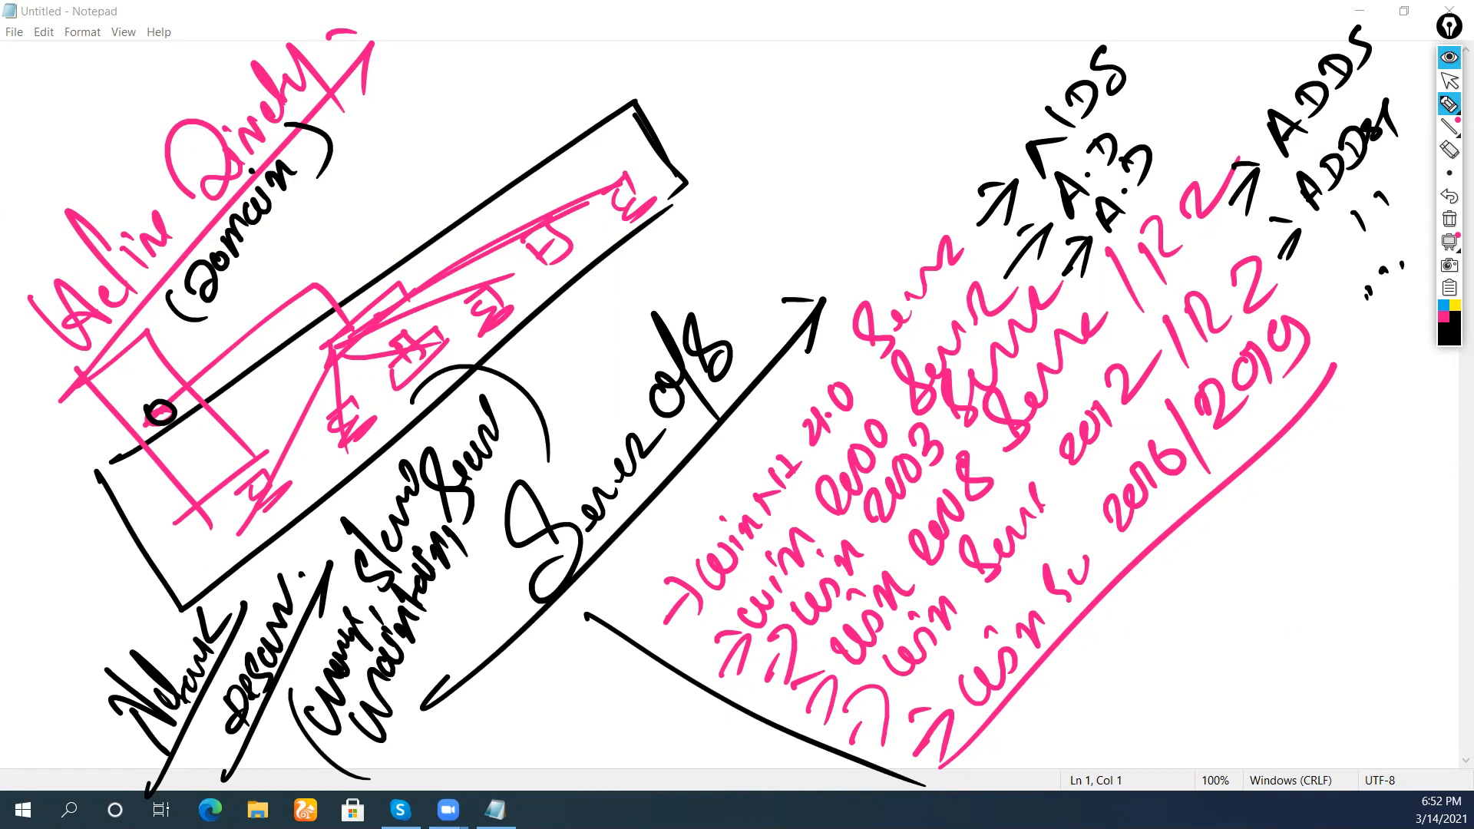
Hide the Epic Pen drawings, minimize Notepad, refresh the desktop and launch VMware Workstation
click(1450, 58)
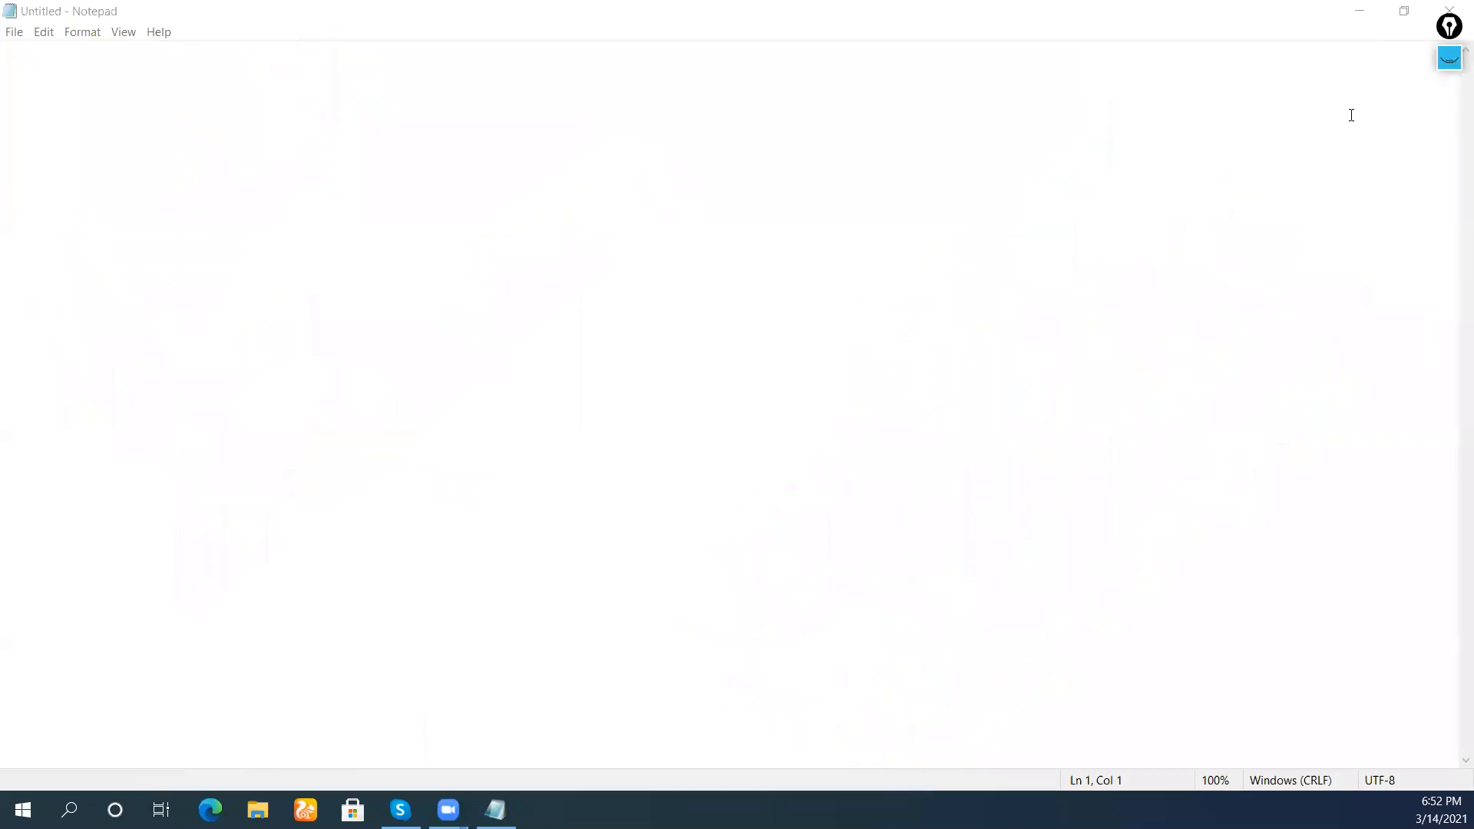
click(1359, 11)
right_click(1274, 169)
click(1187, 237)
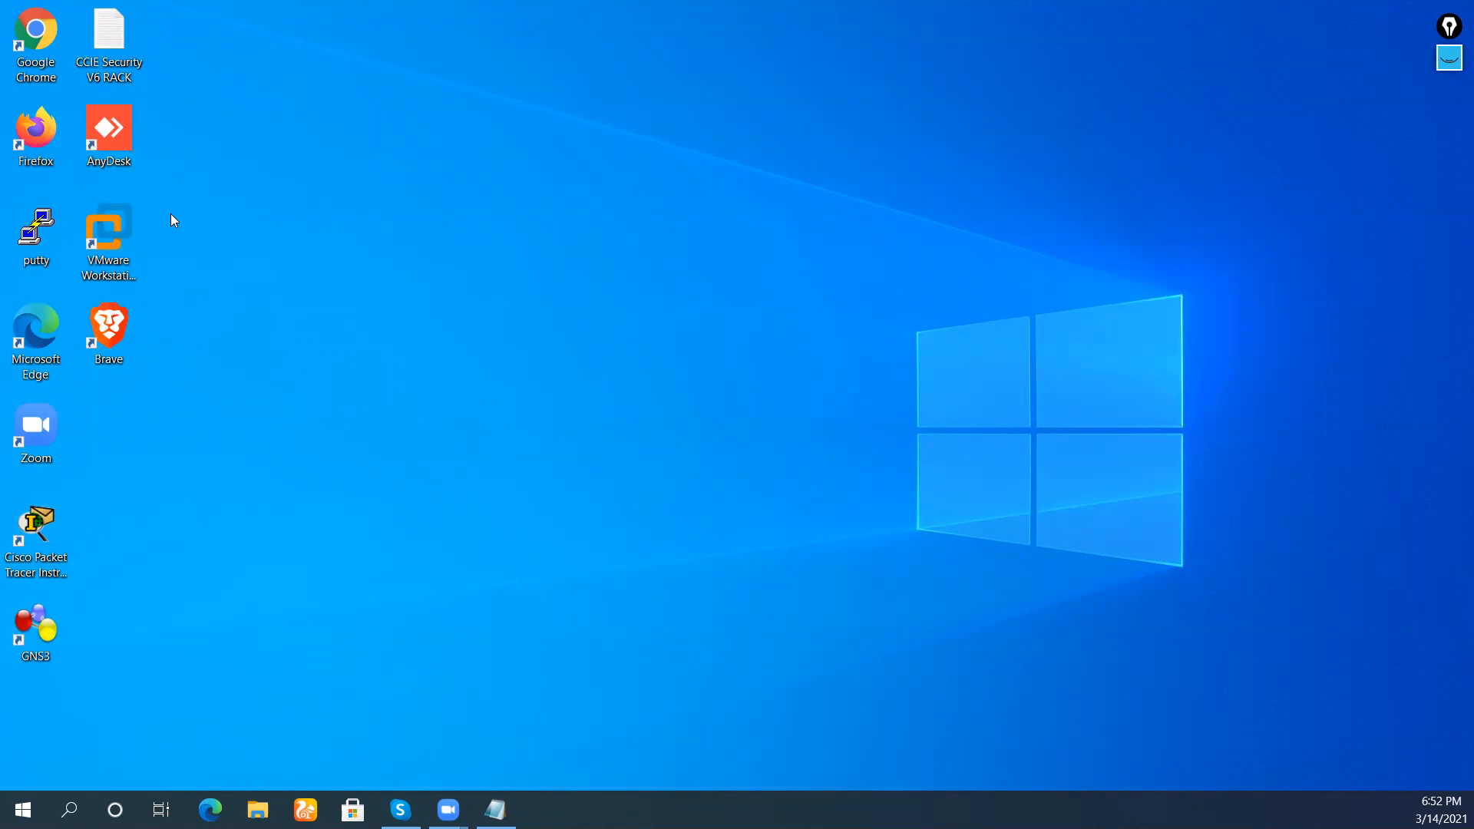
click(123, 218)
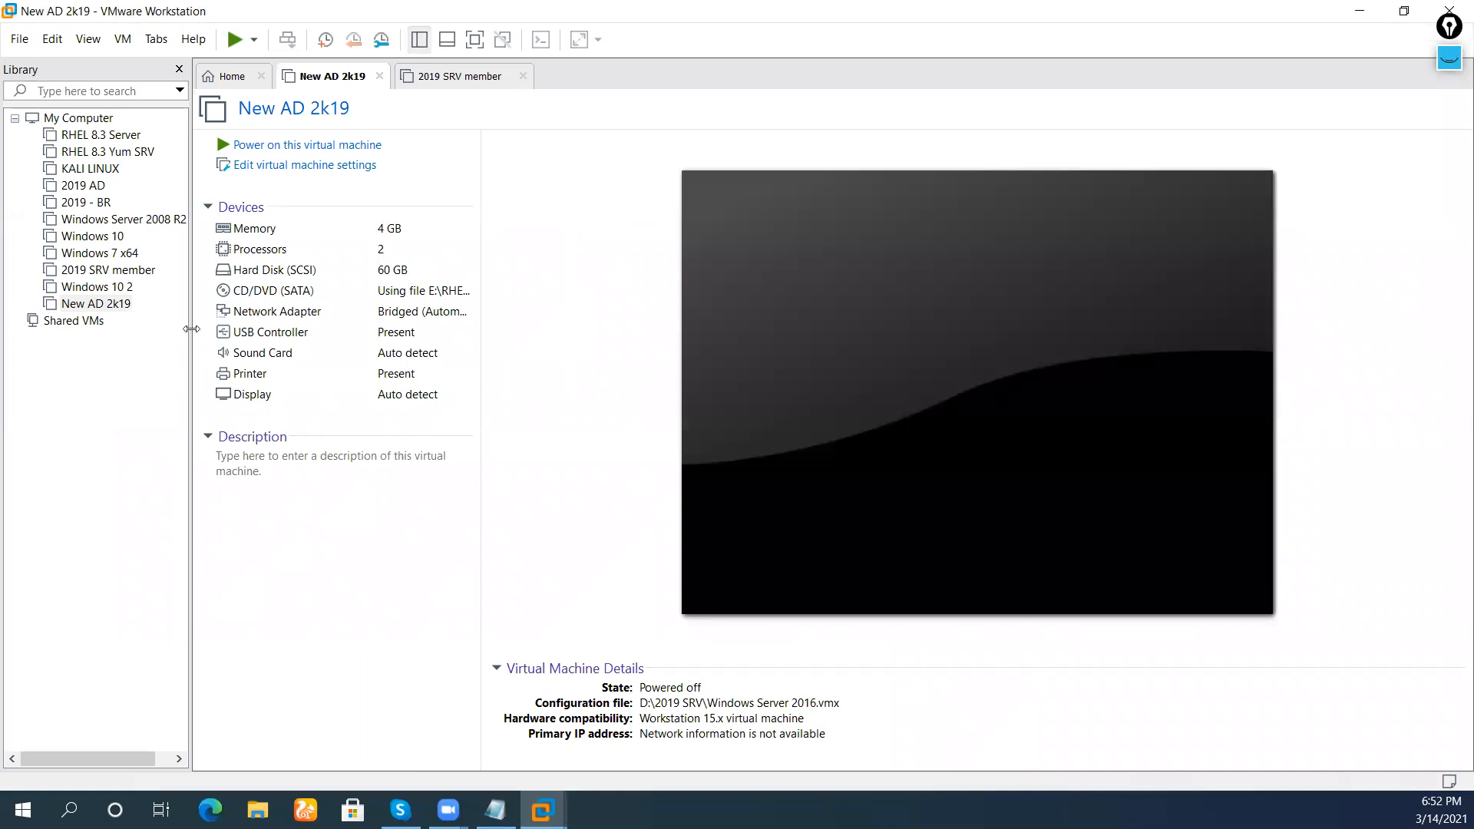
Postpone the update offer with Remind Me Later and close the 2019 SRV member and New AD 2k19 tabs
drag(212, 325, 211, 326)
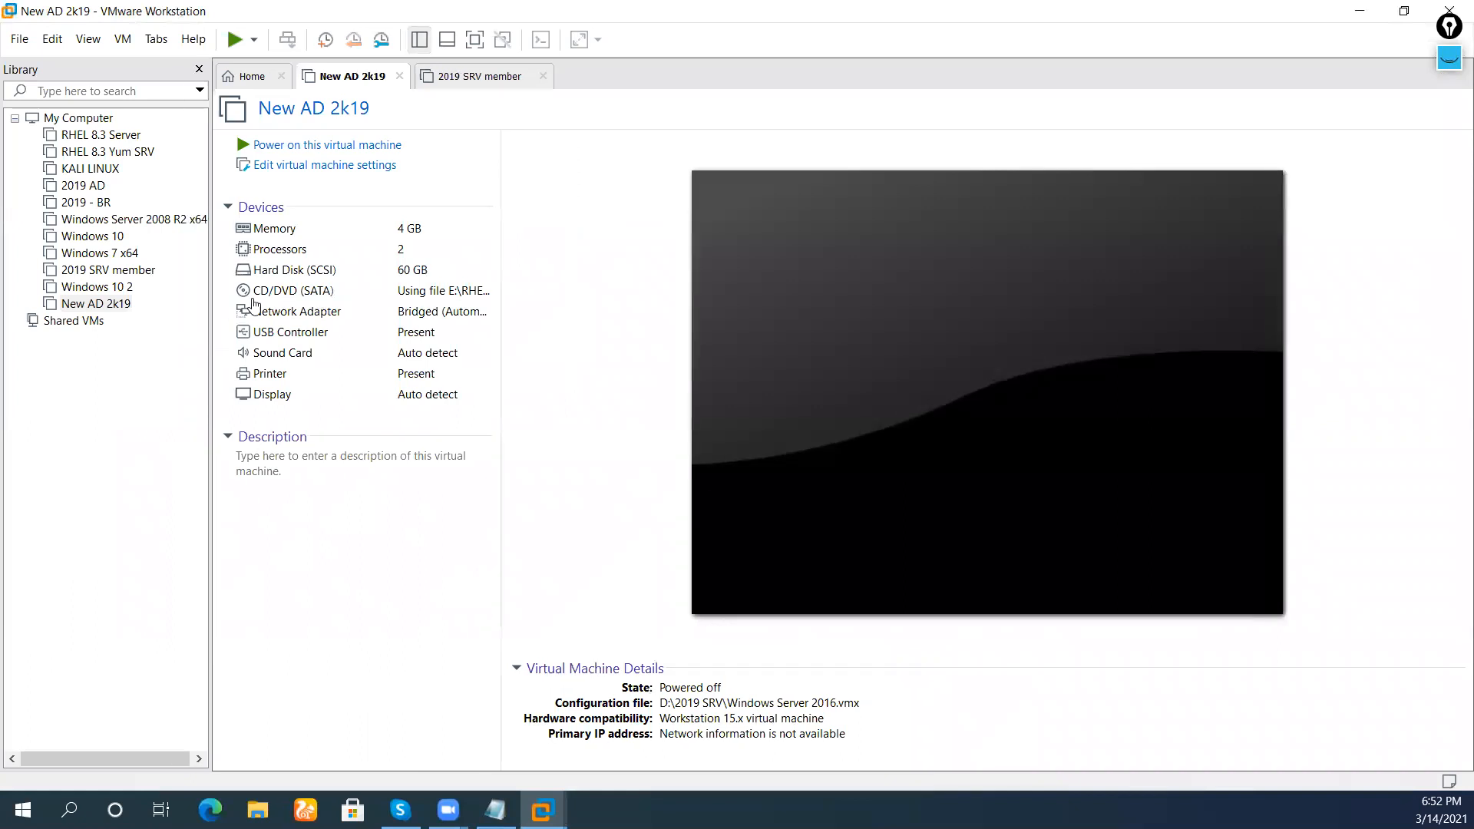
click(470, 80)
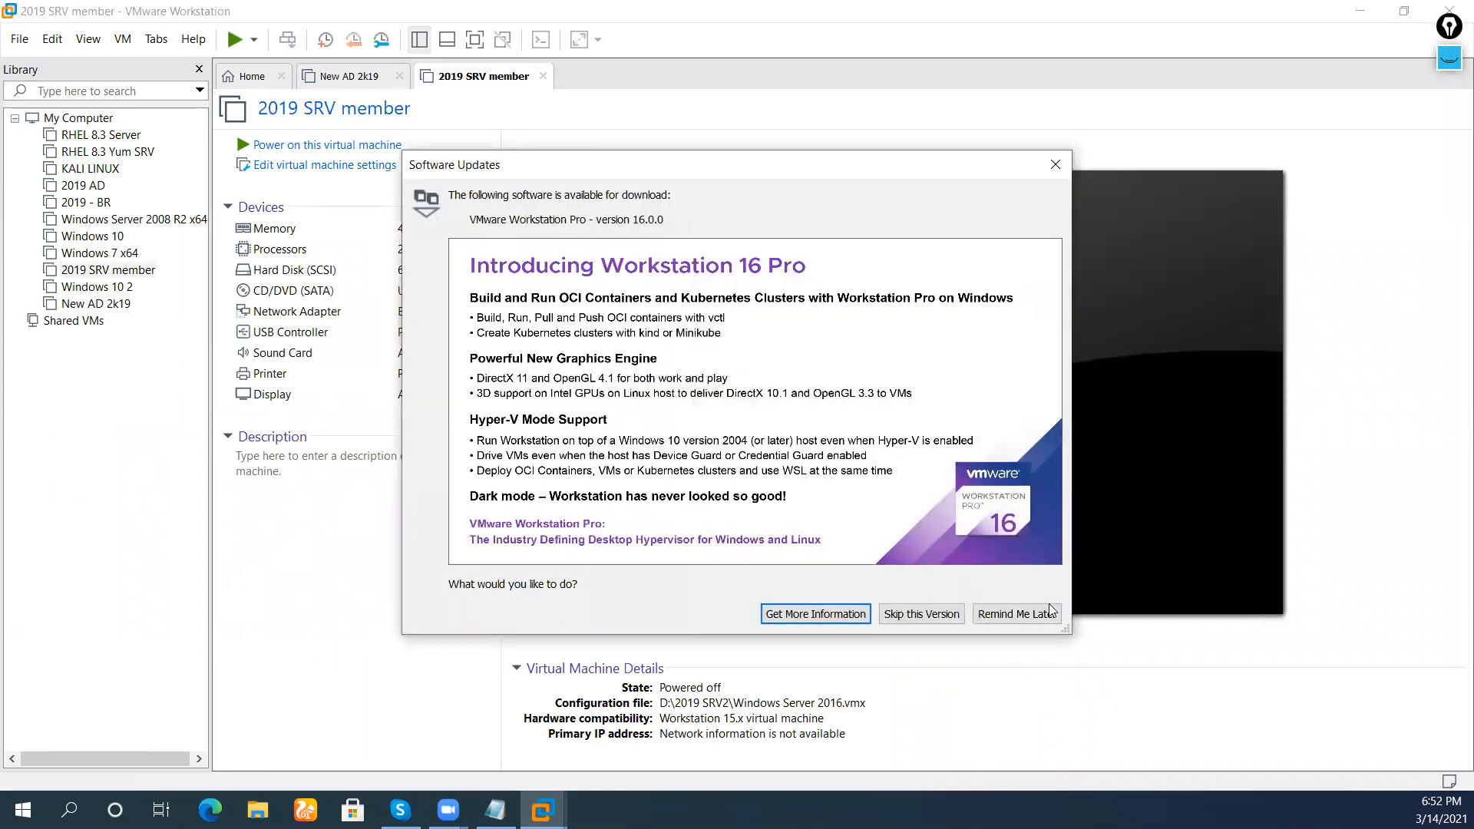
click(1017, 614)
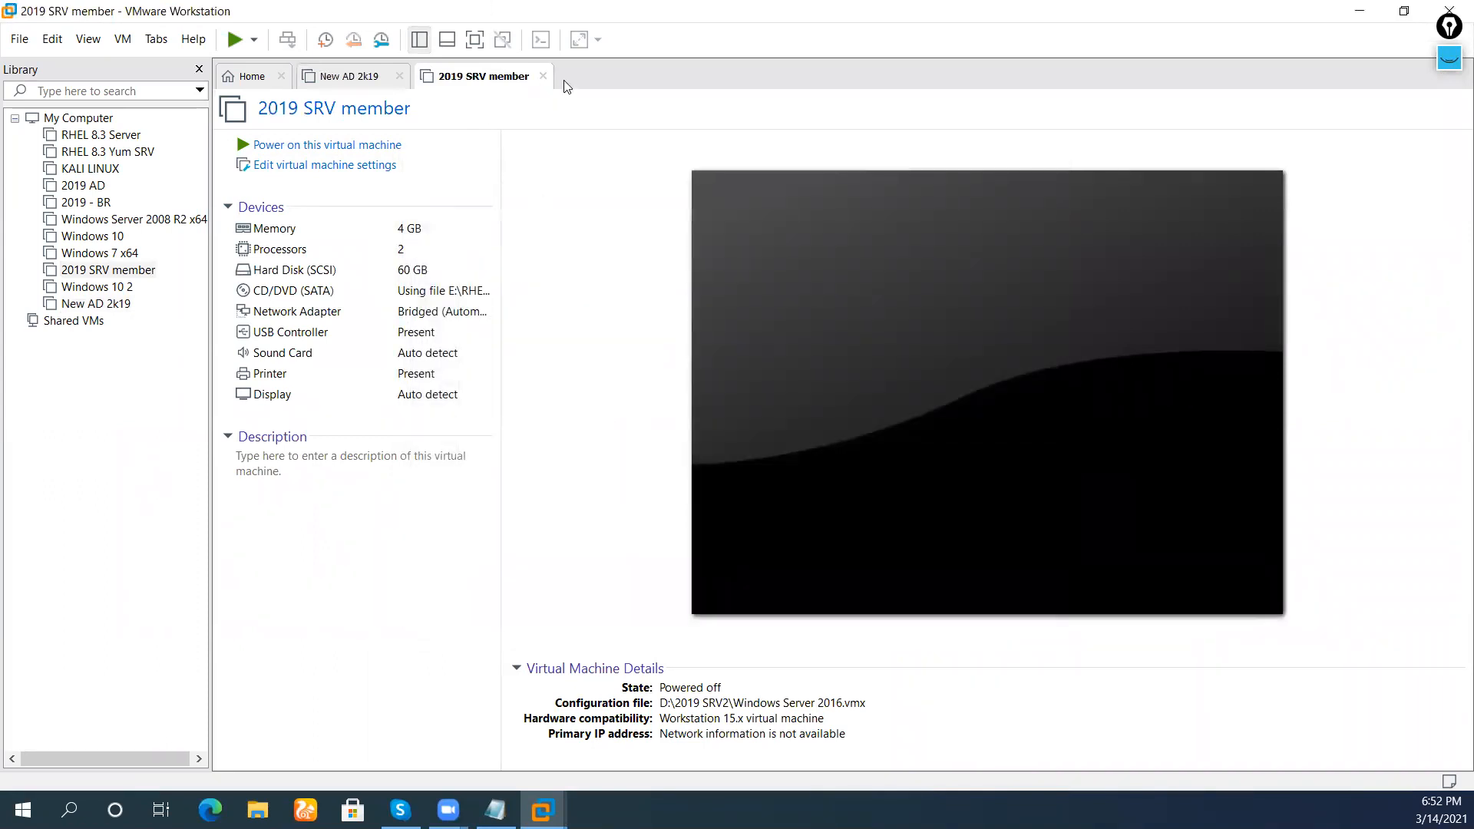
click(542, 77)
click(399, 77)
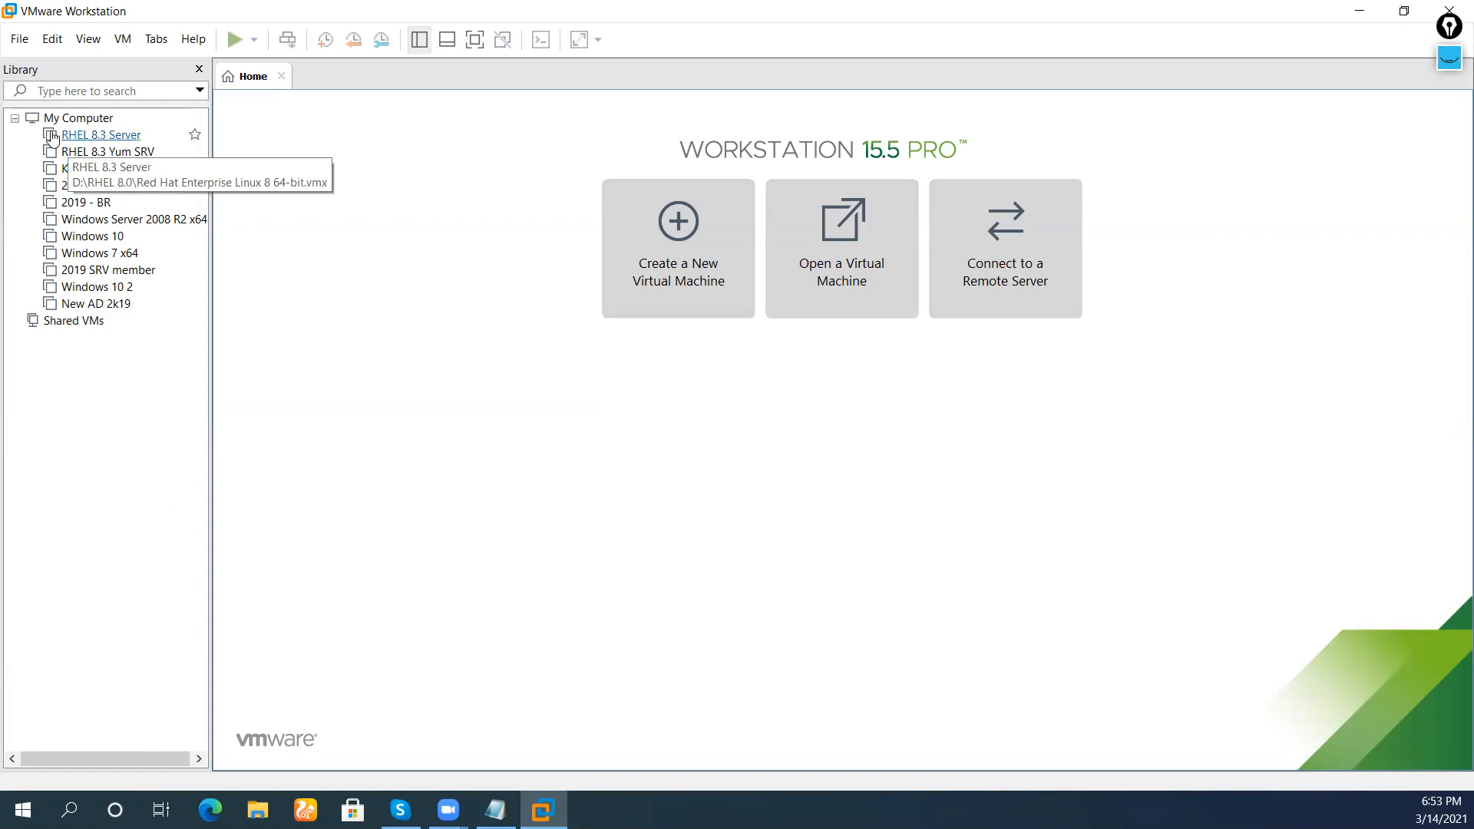
Start a new virtual machine from the File menu and advance the wizard past its opening pages
click(19, 34)
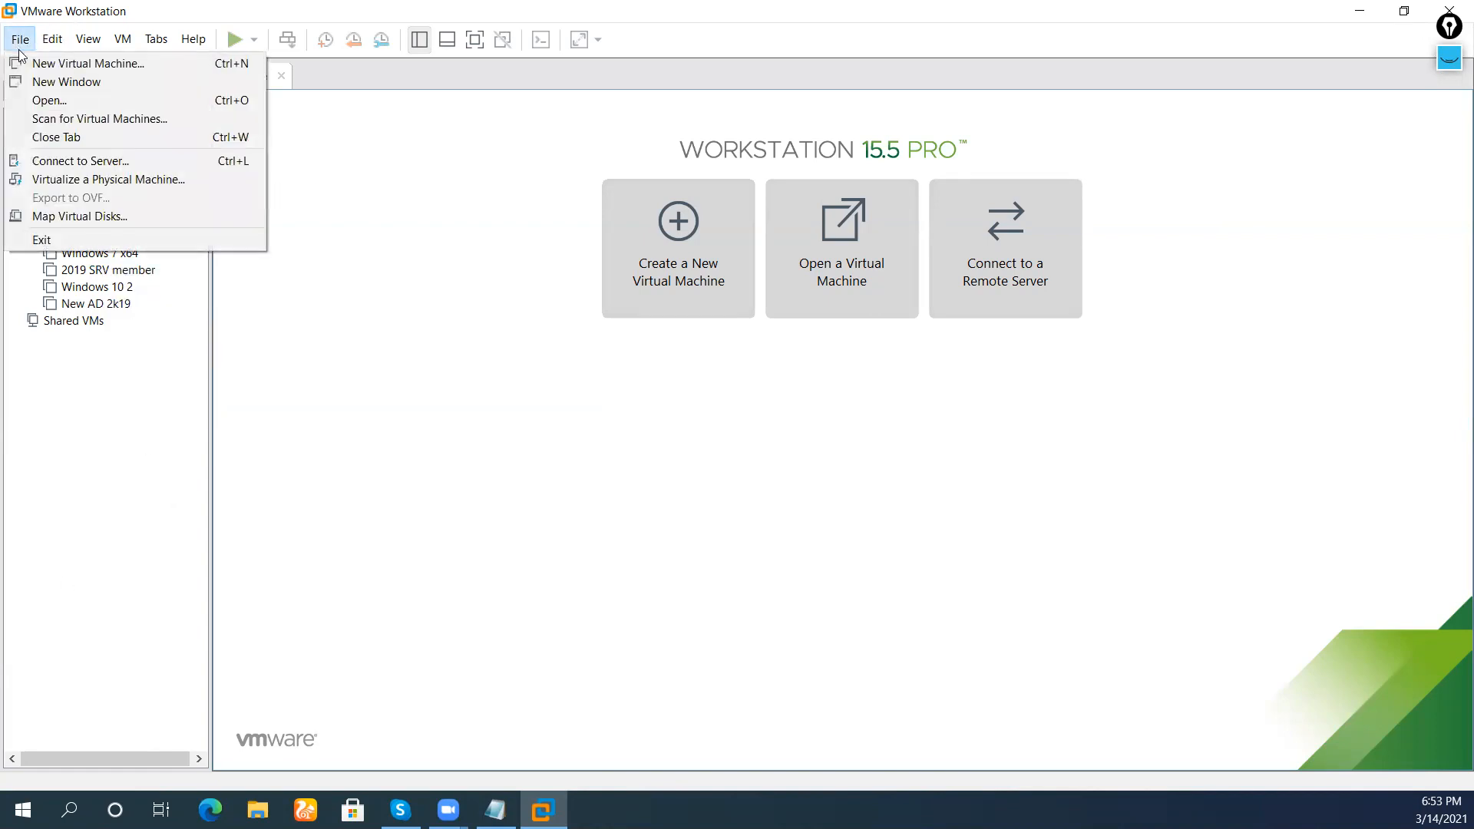
click(31, 64)
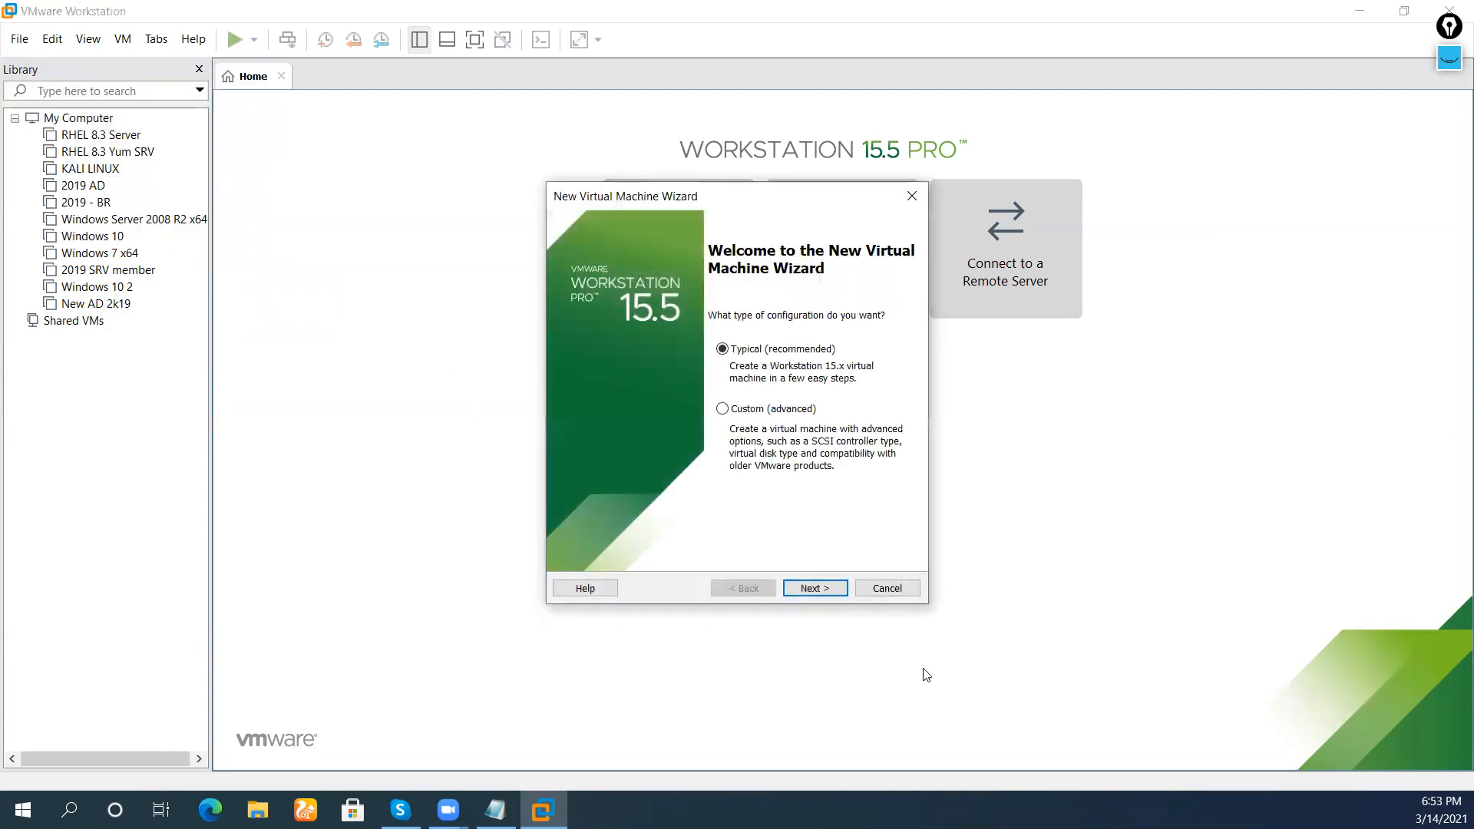
click(796, 591)
click(796, 591)
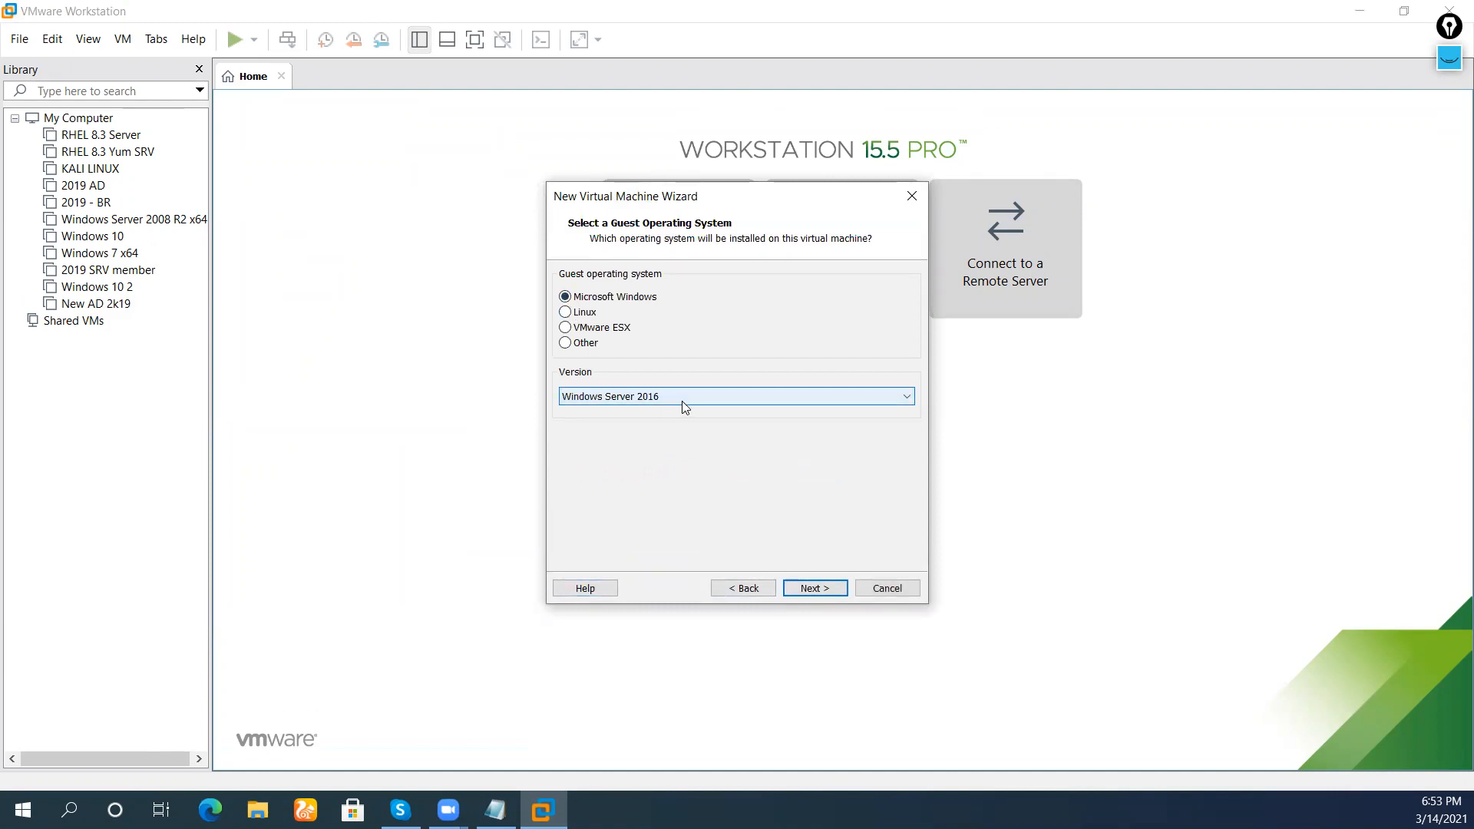
Browse for a new VM location and open drive VM PC (D:)
click(809, 596)
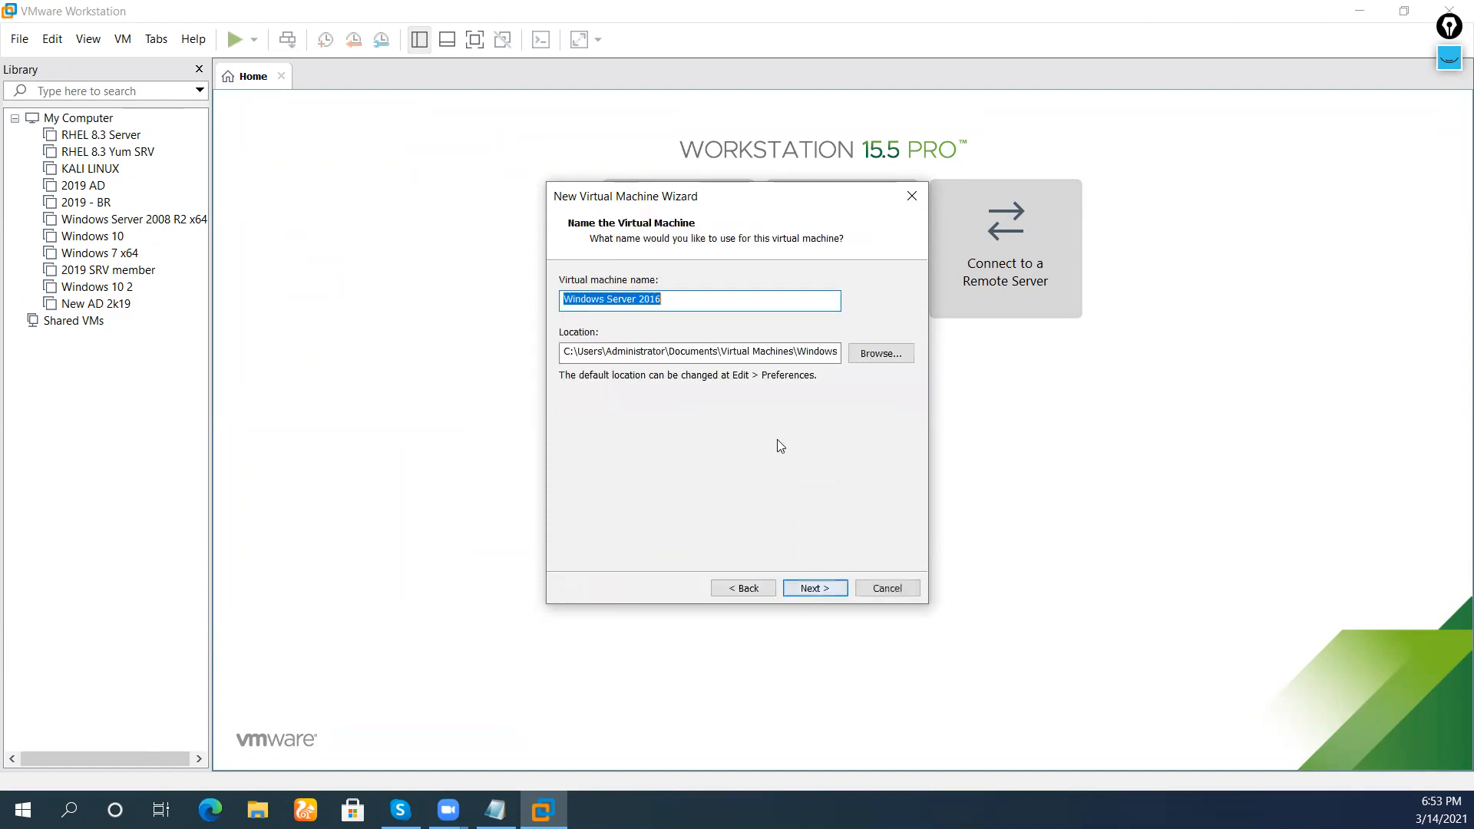
click(879, 359)
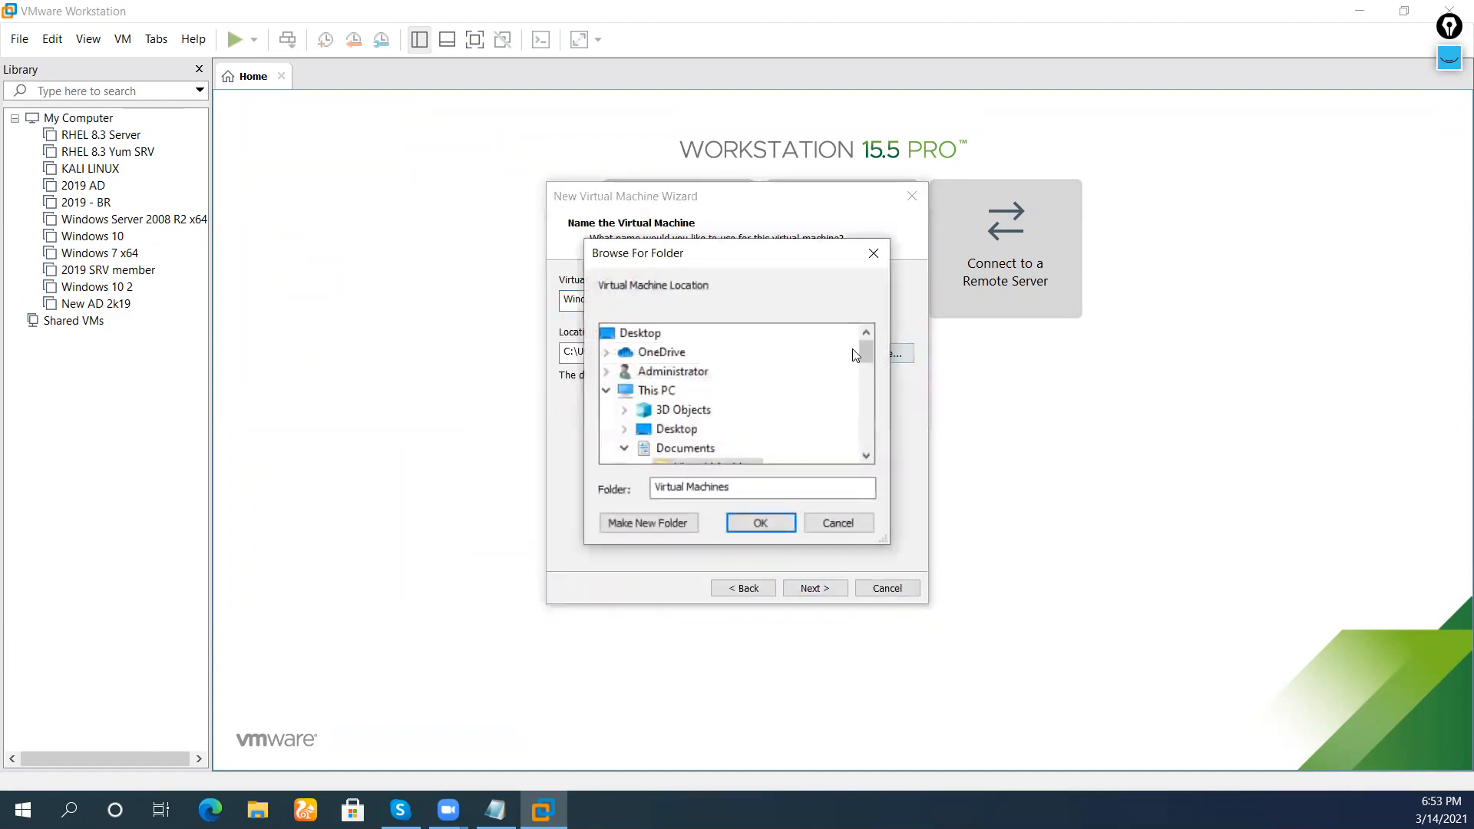
scroll(783, 403, down, 3)
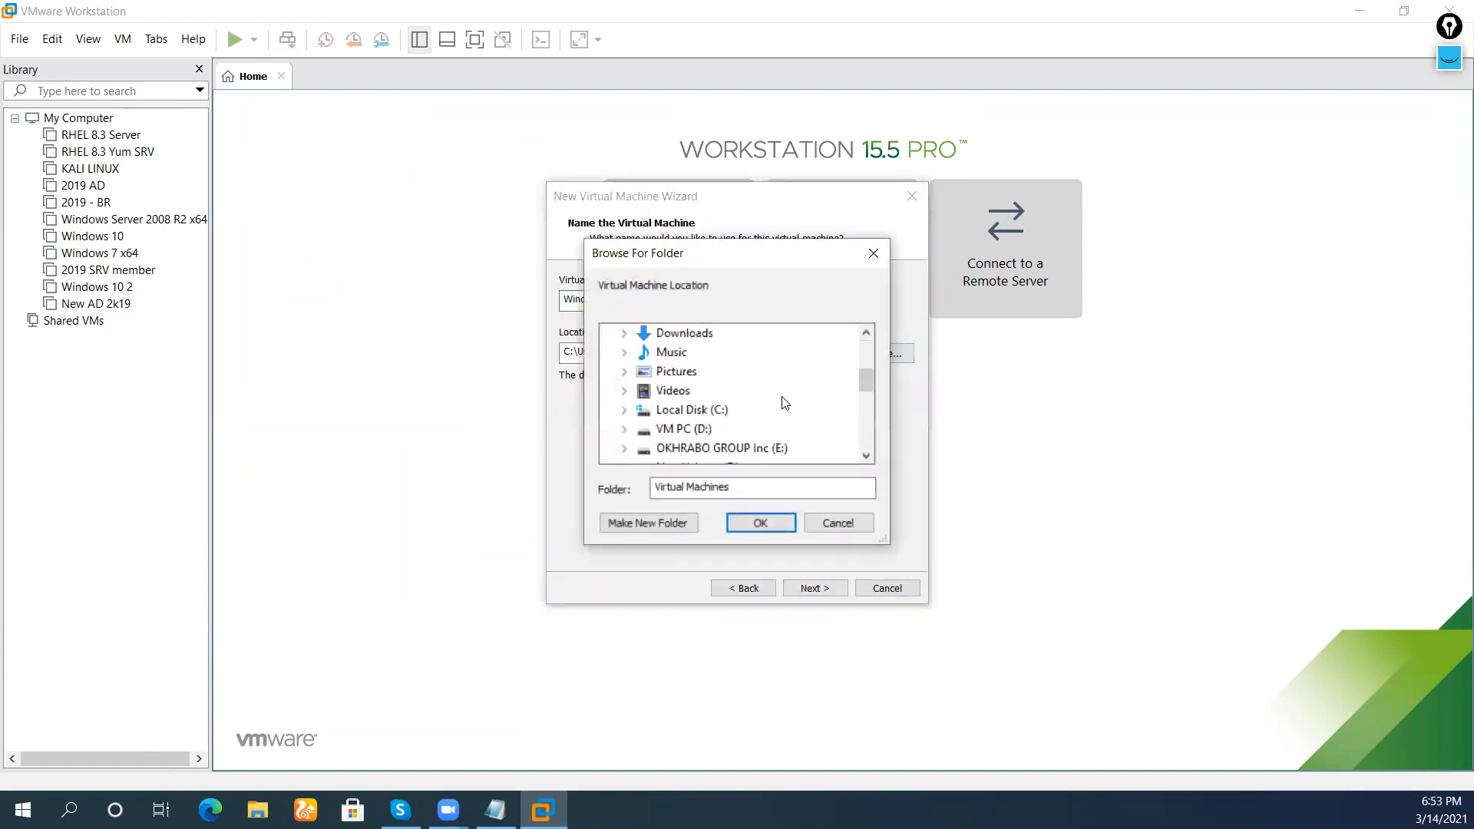
double_click(683, 428)
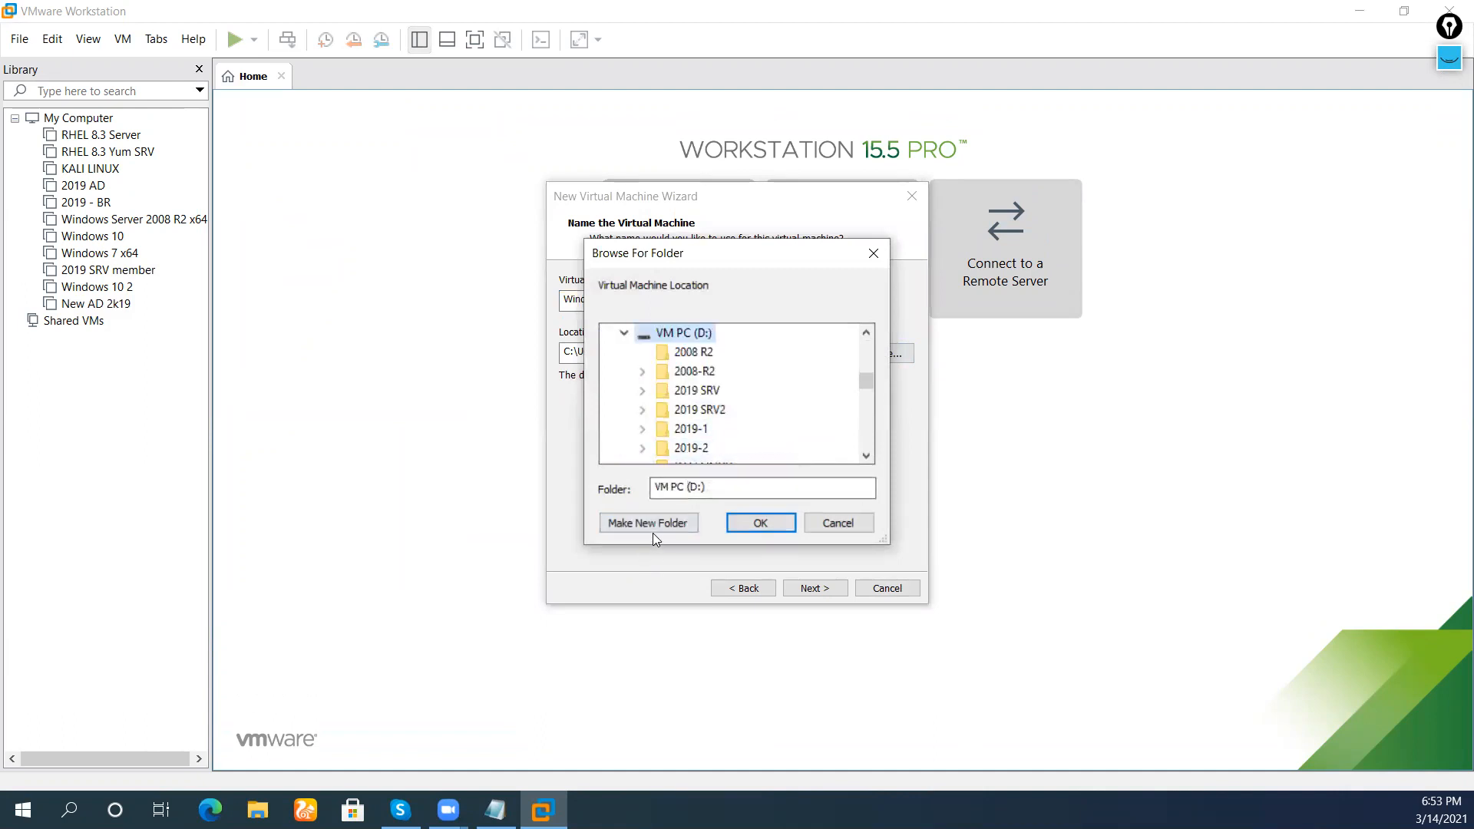
Create the folder 'win2019 - 10' on drive D and accept it as the VM location
click(657, 511)
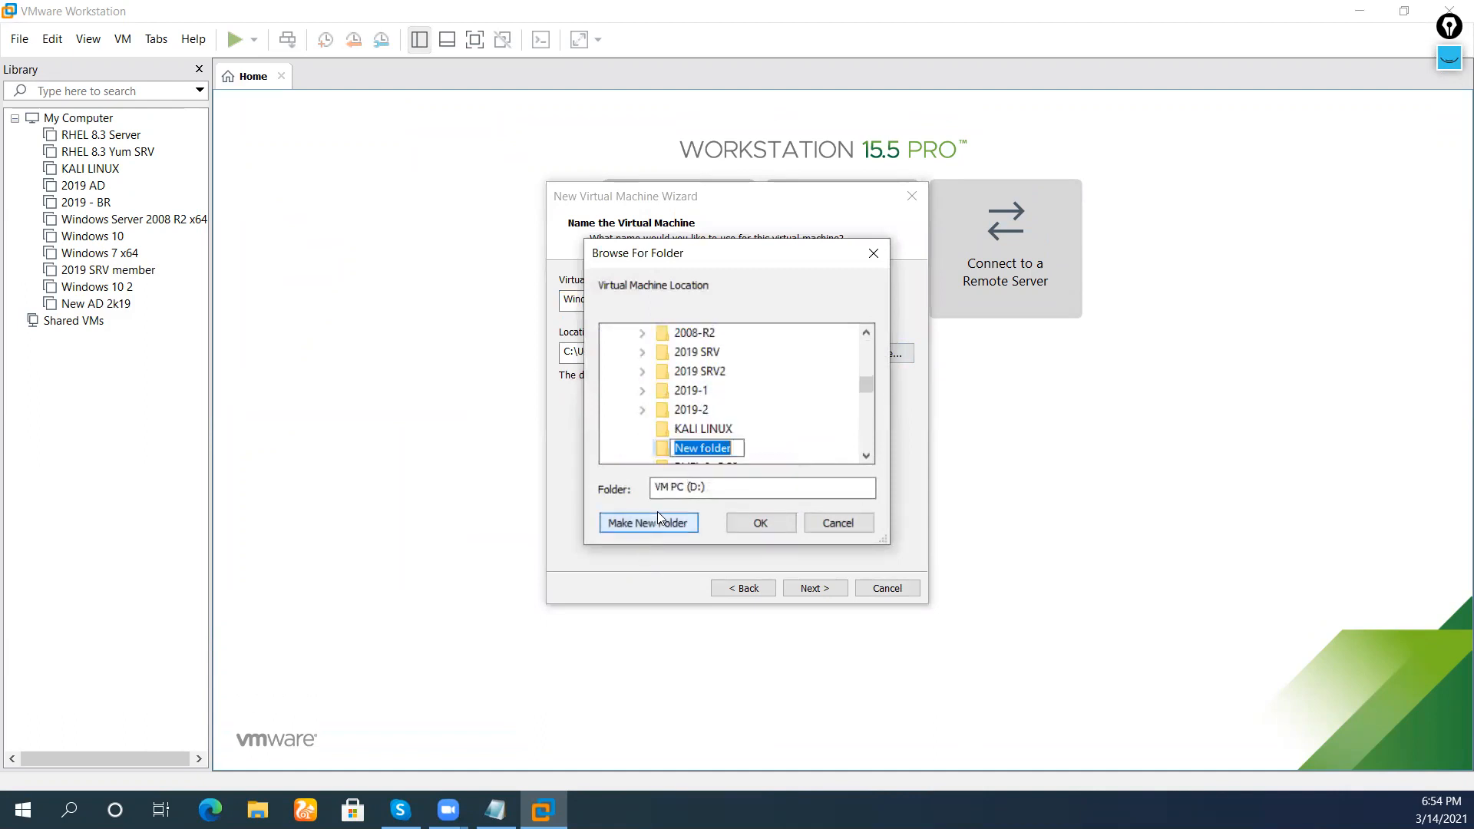
text(2019 )
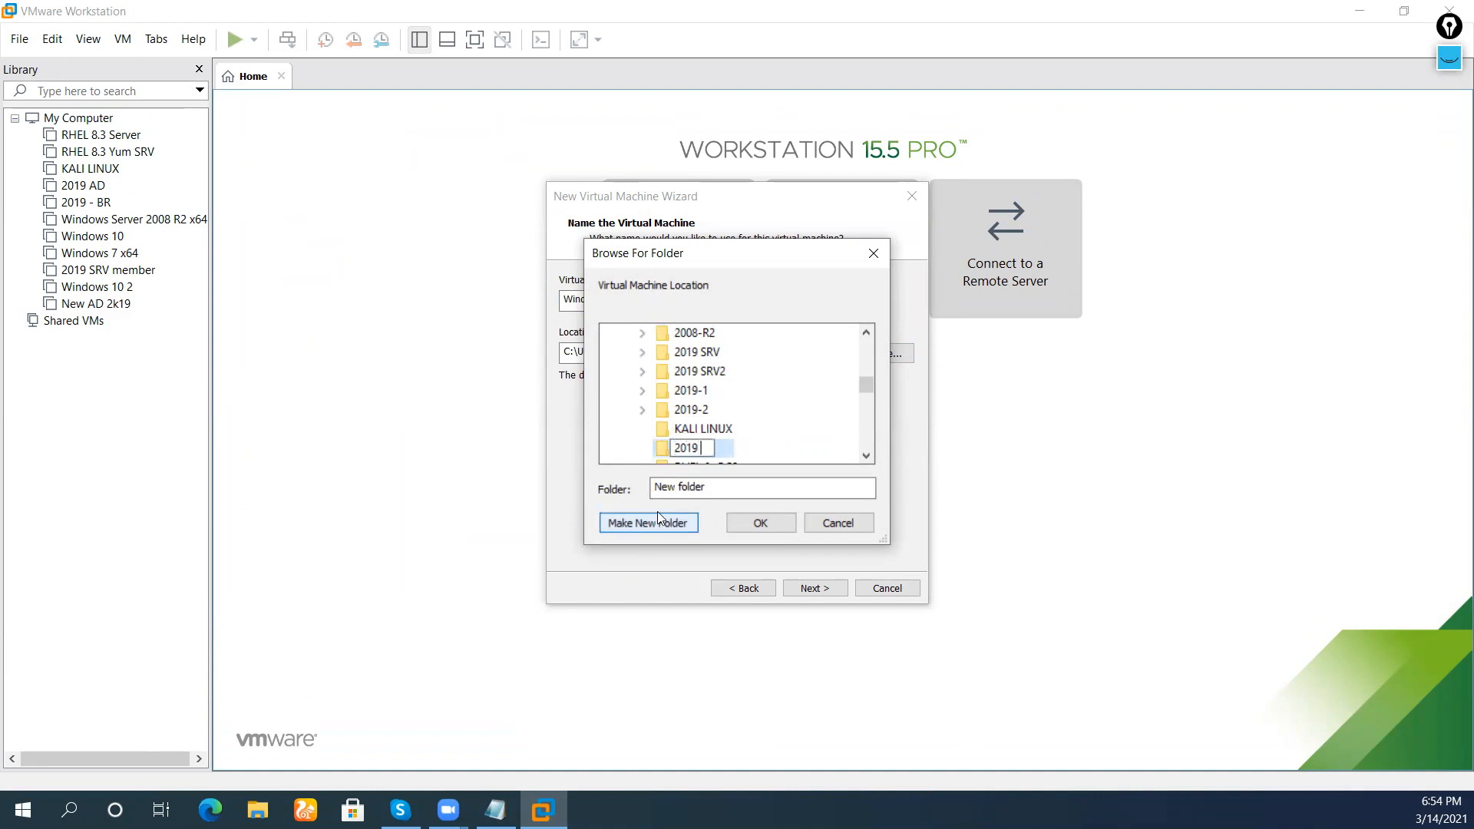
text(SRV)
key(Return)
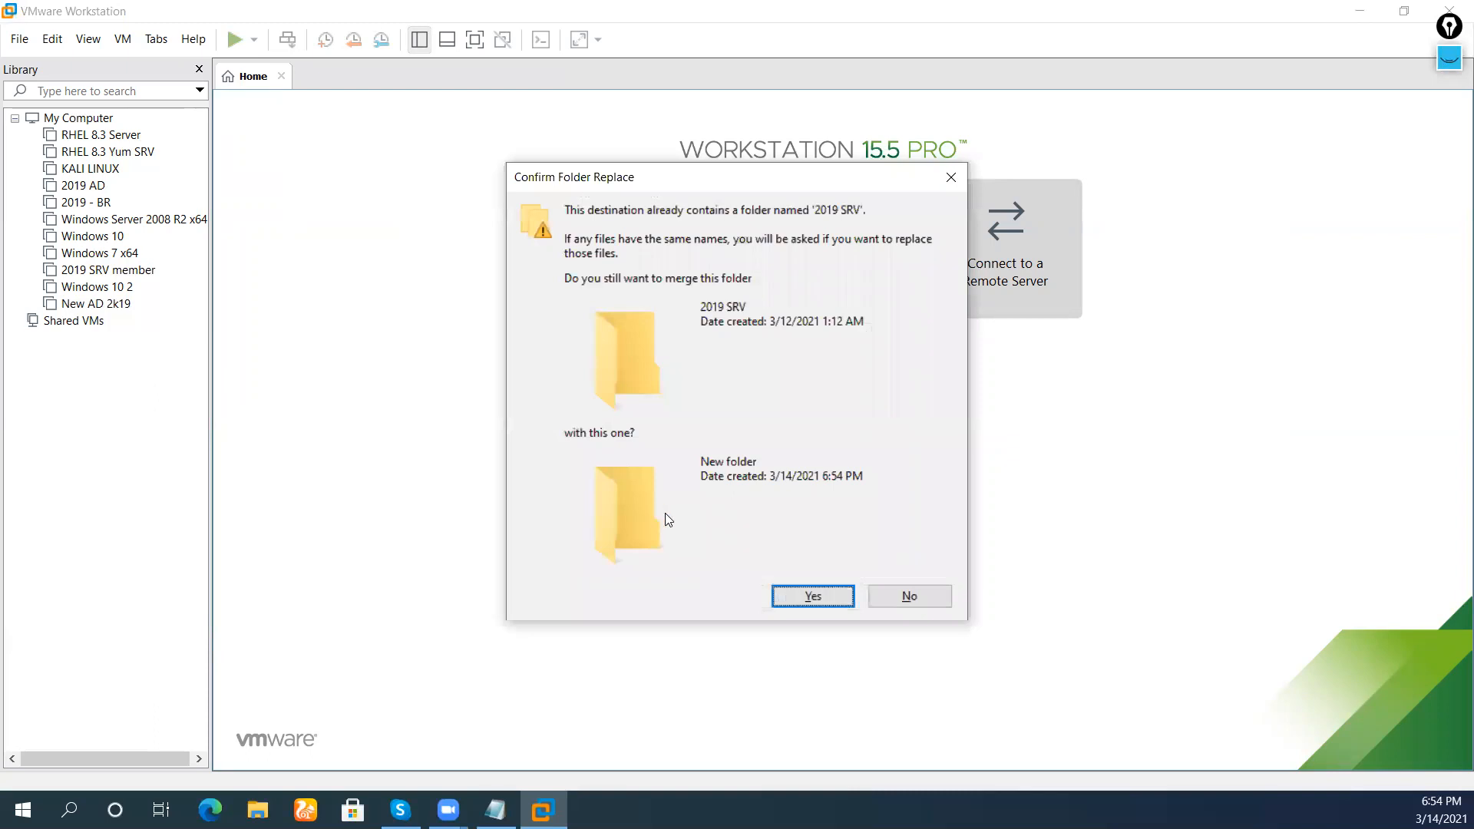
click(944, 600)
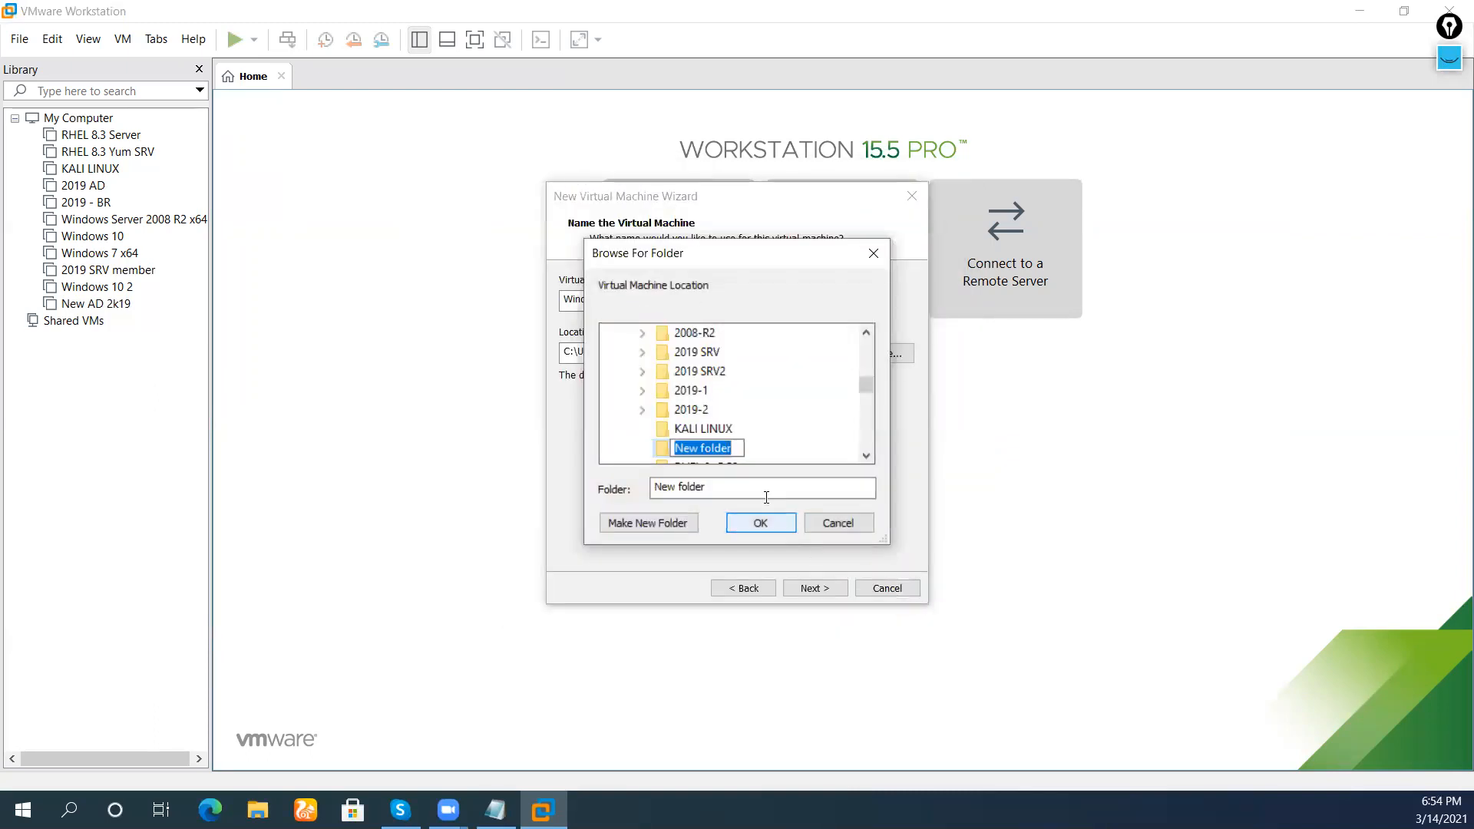
text(w)
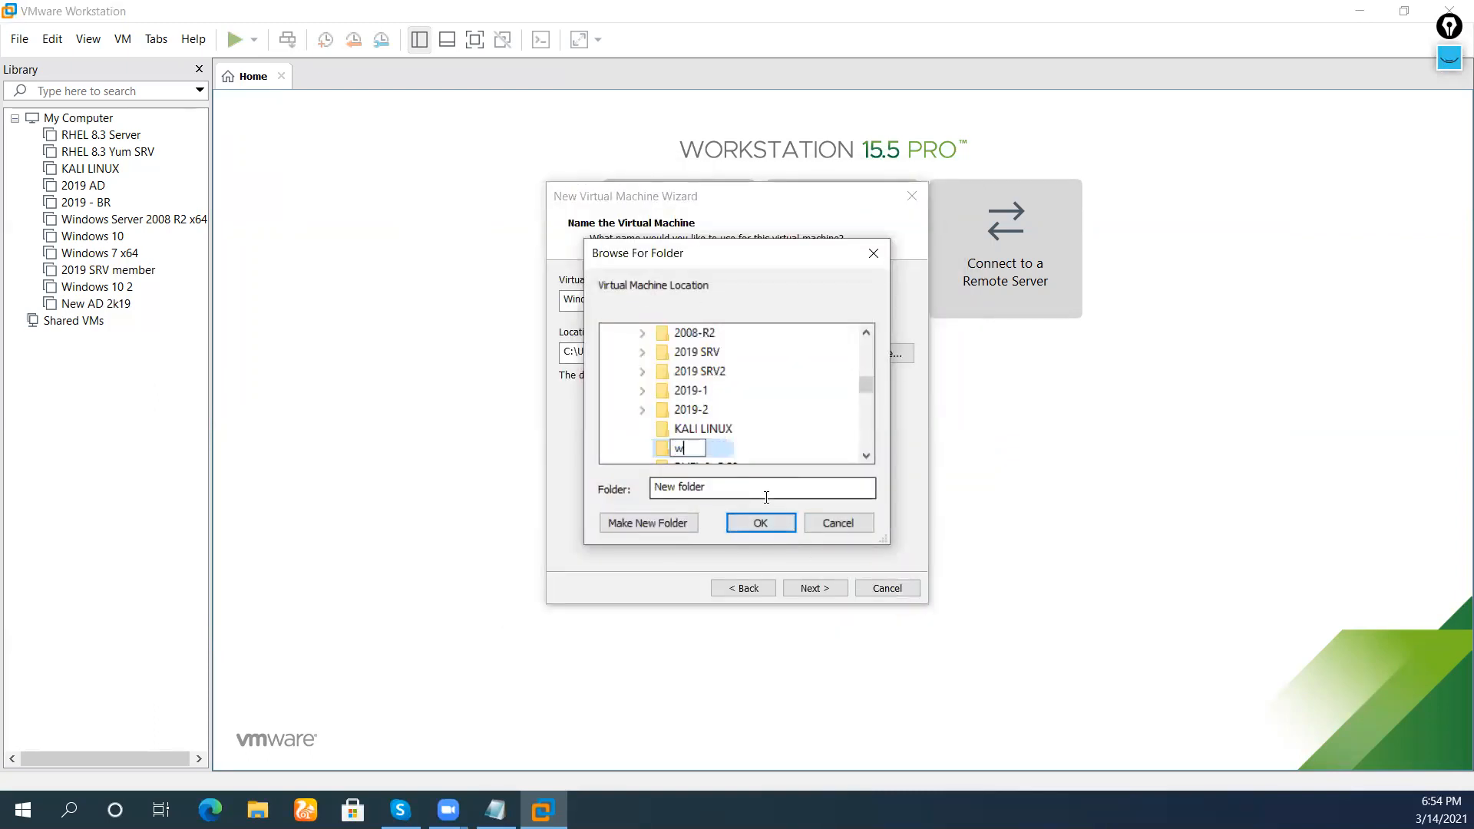
text(in2019 - 10)
key(Return)
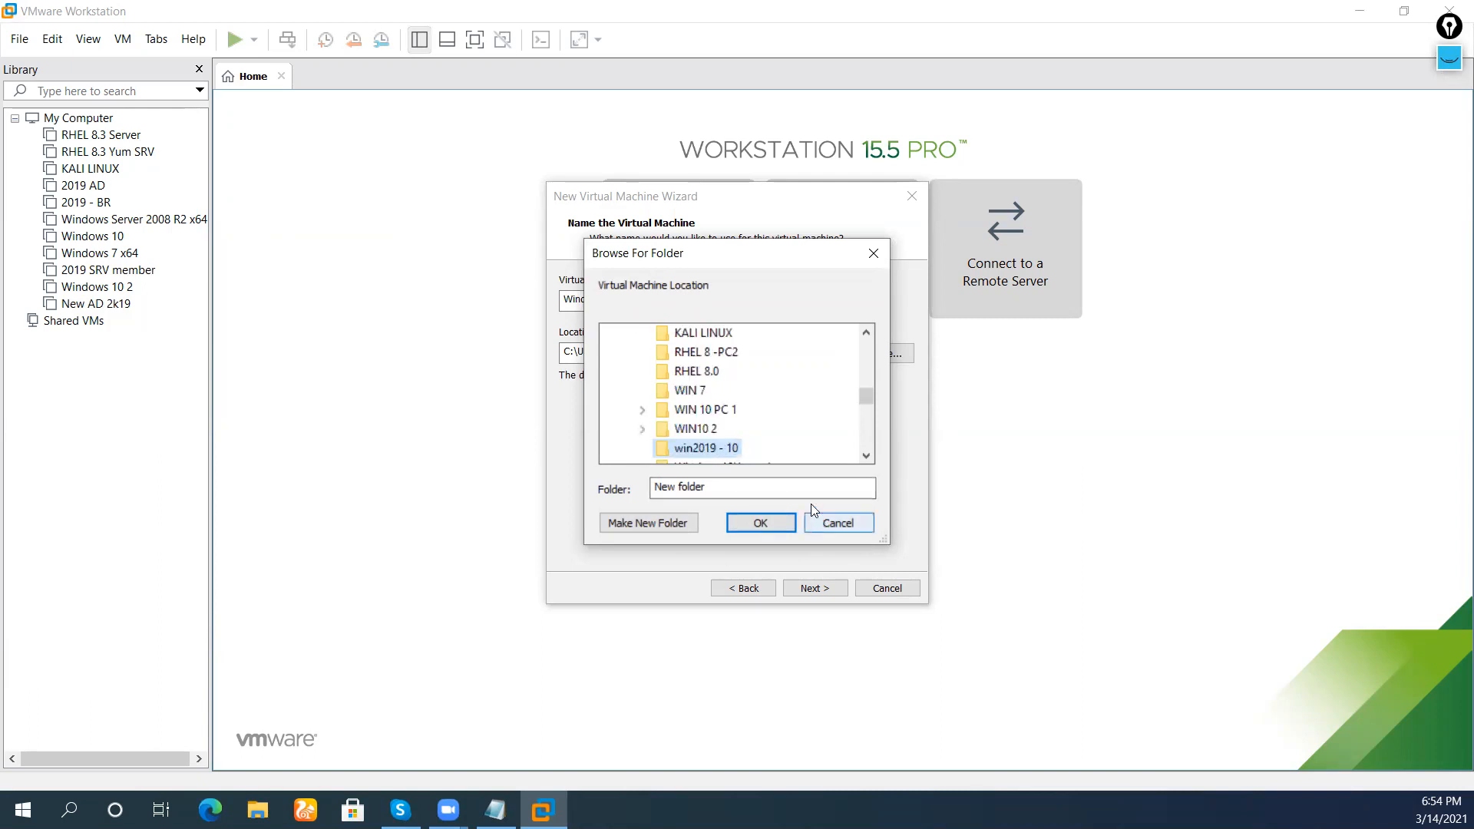
click(760, 521)
Recheck the VM name, store the 60 GB disk as a single file, and open Customize Hardware
click(807, 587)
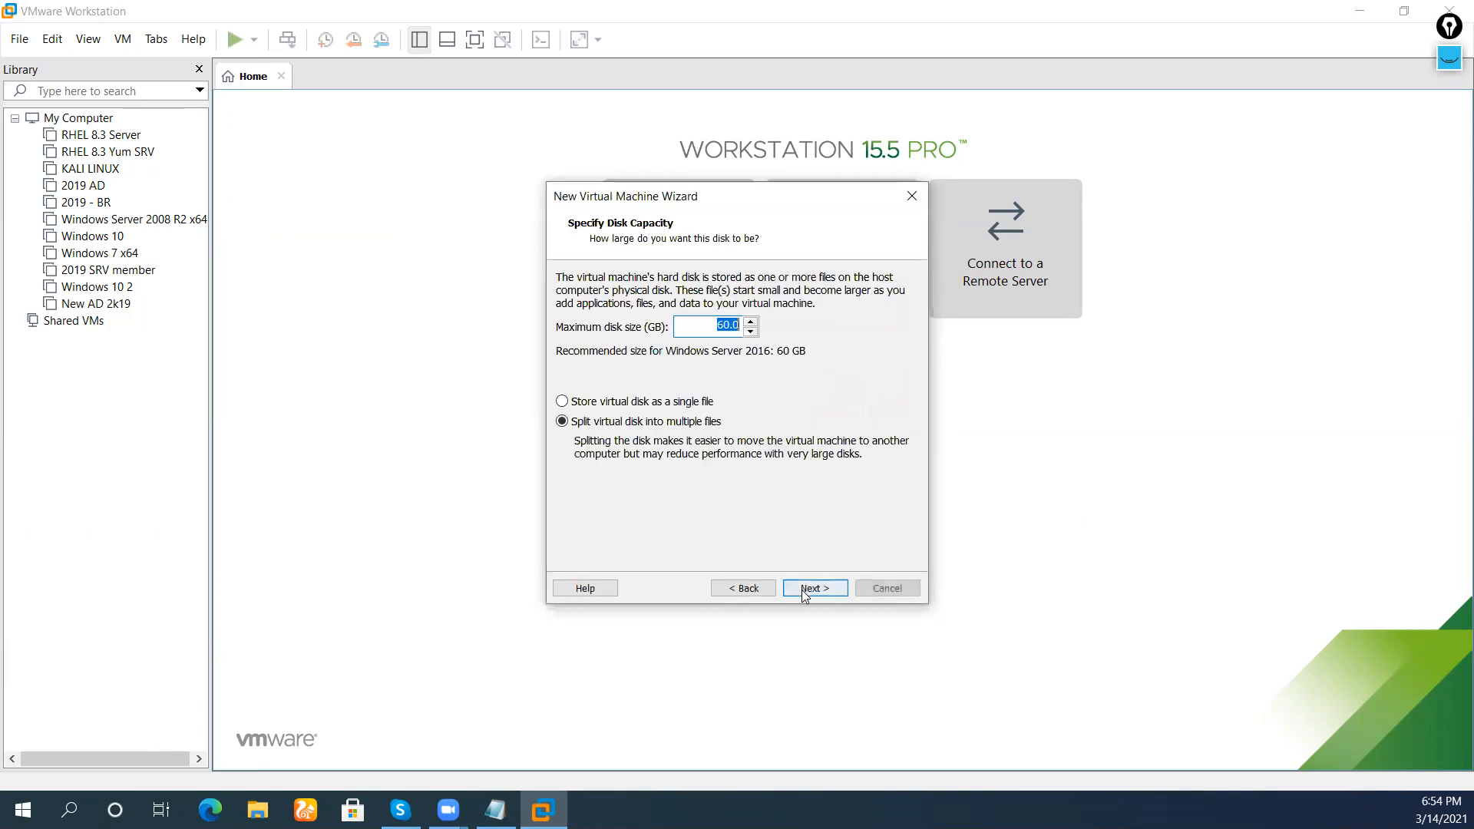
click(749, 592)
click(738, 304)
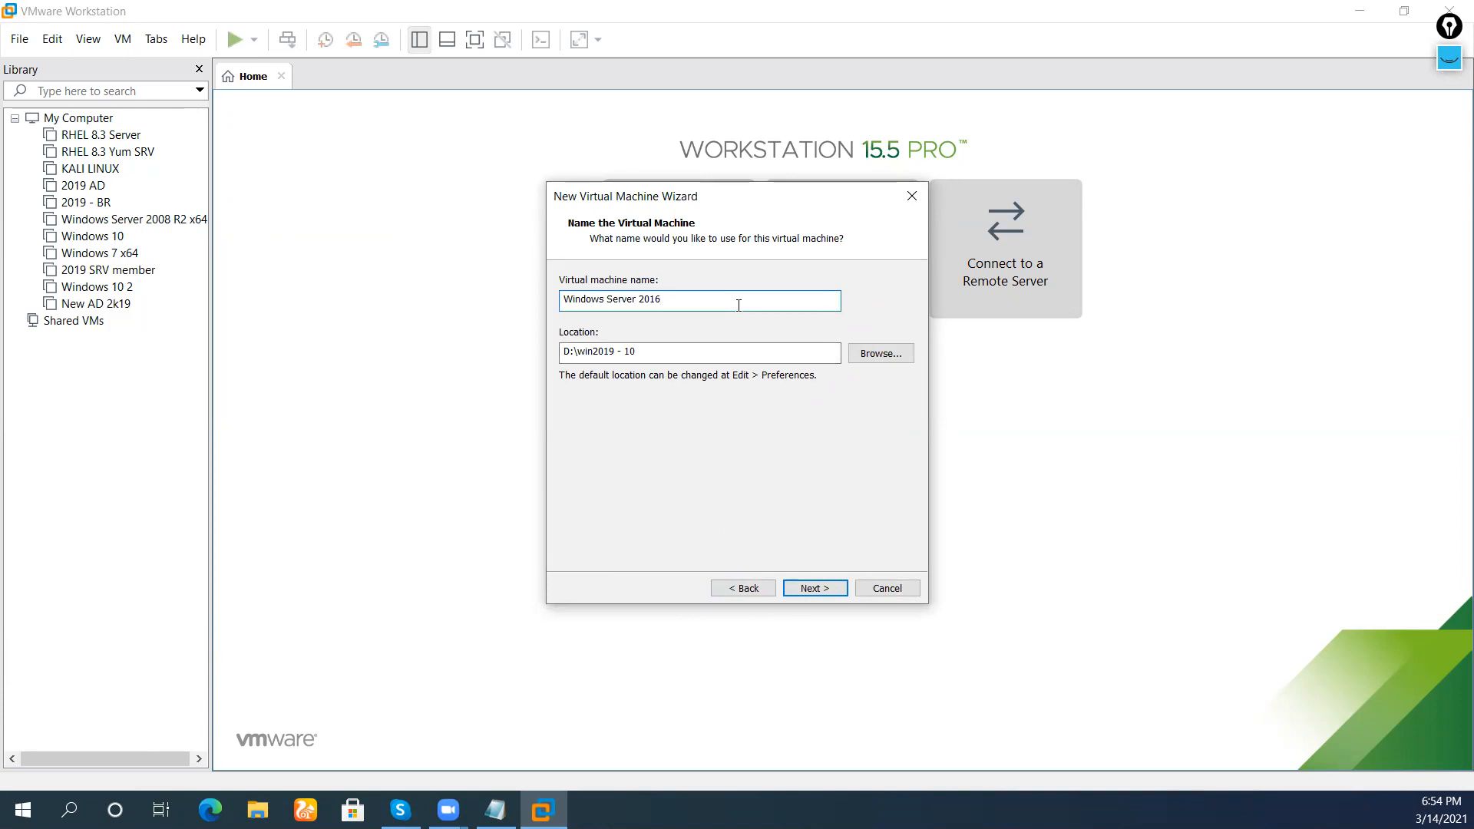
click(786, 588)
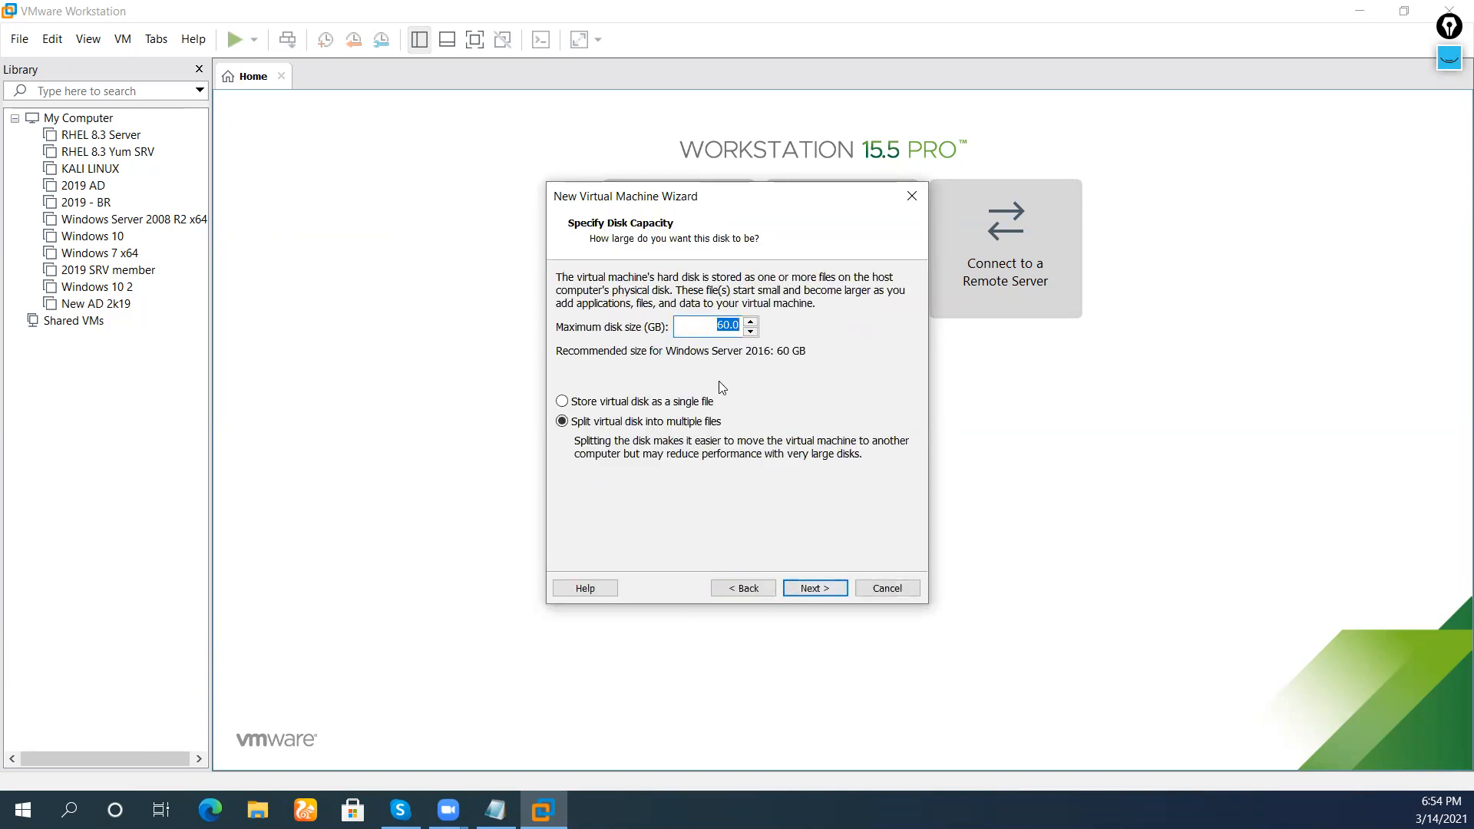
click(666, 402)
click(806, 587)
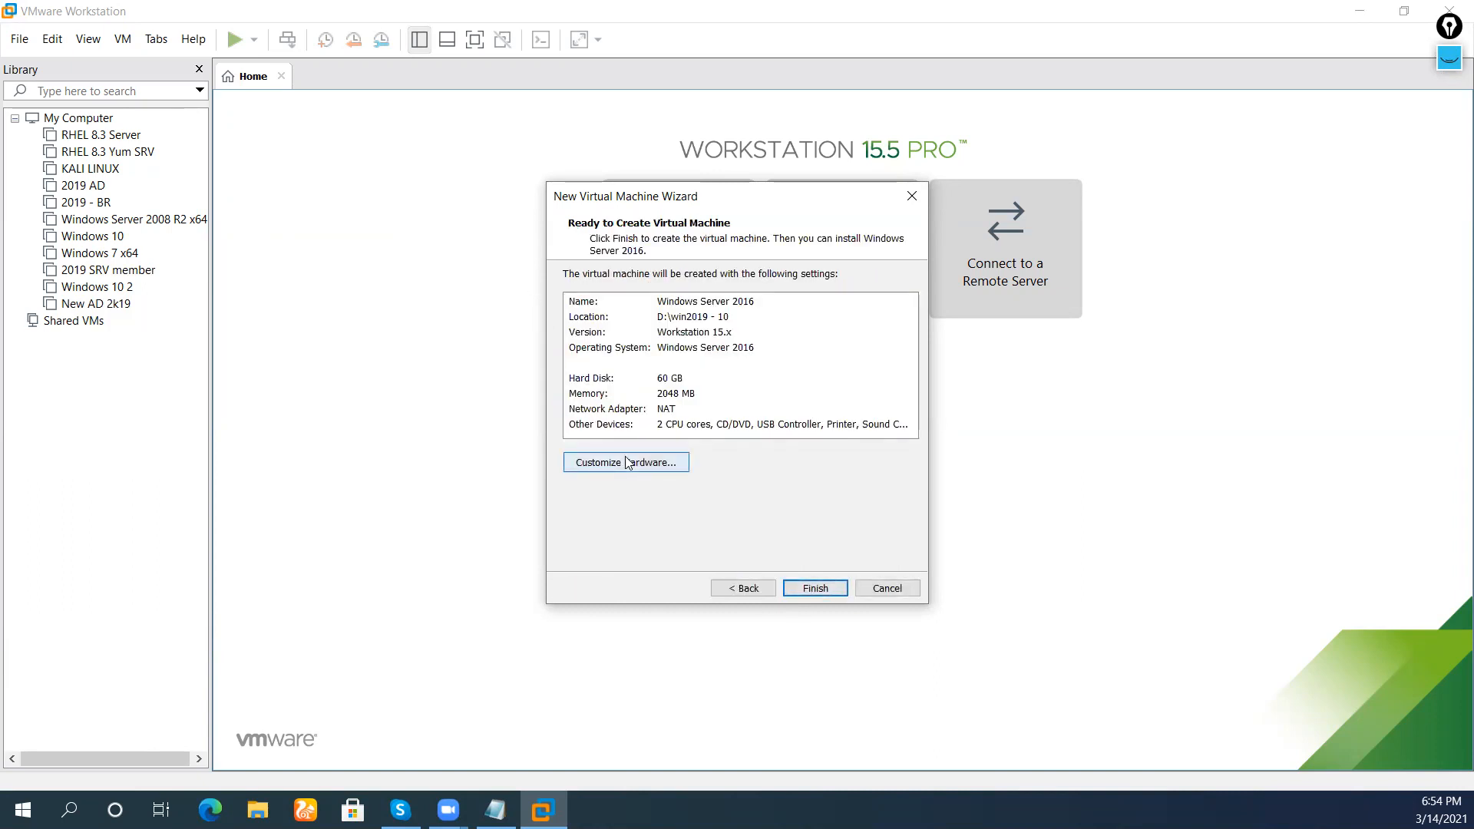
click(614, 454)
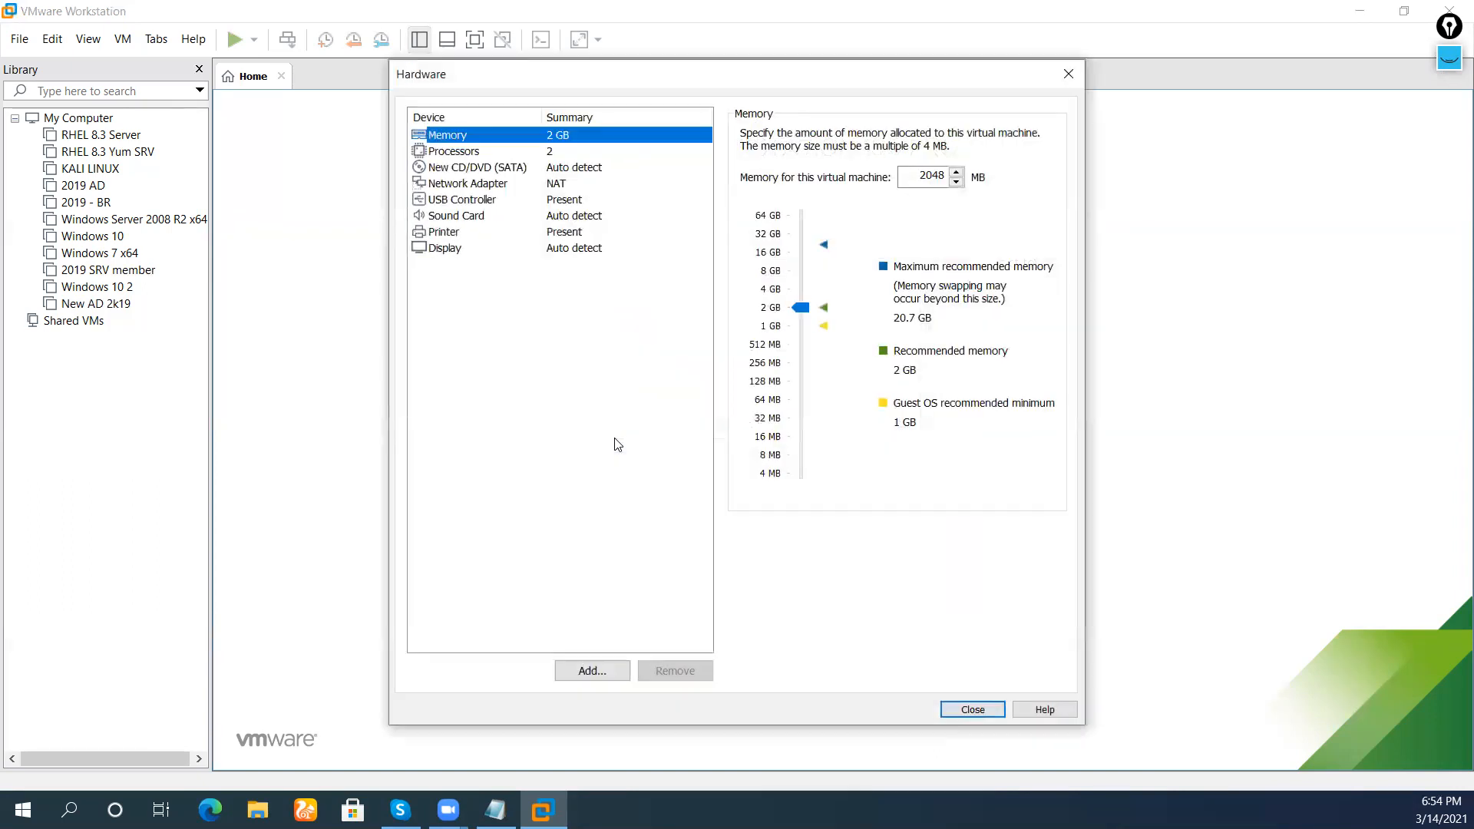
Raise the VM memory to 4 GB and switch the network adapter to bridged
click(795, 297)
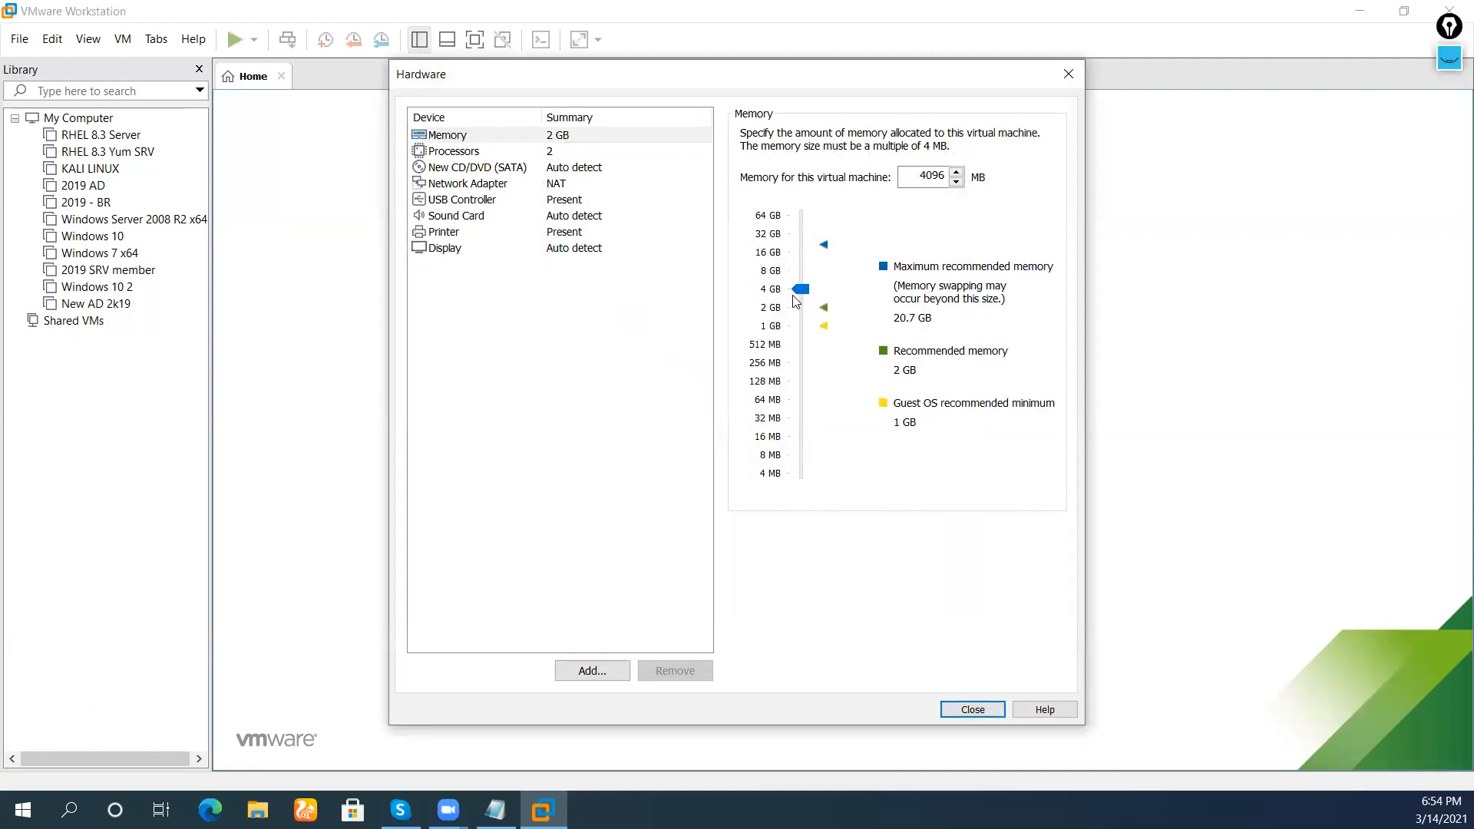
click(563, 153)
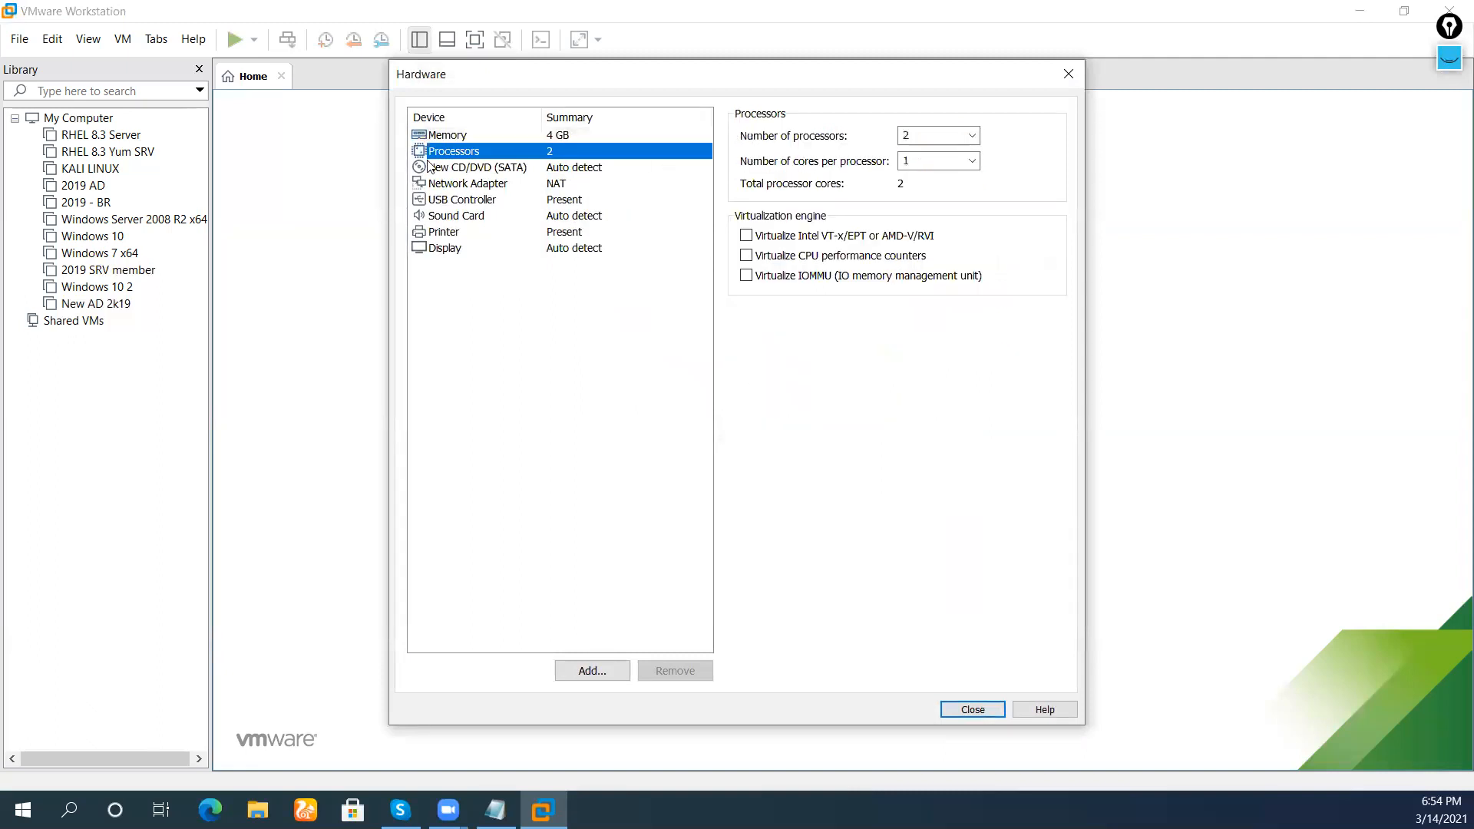
click(512, 169)
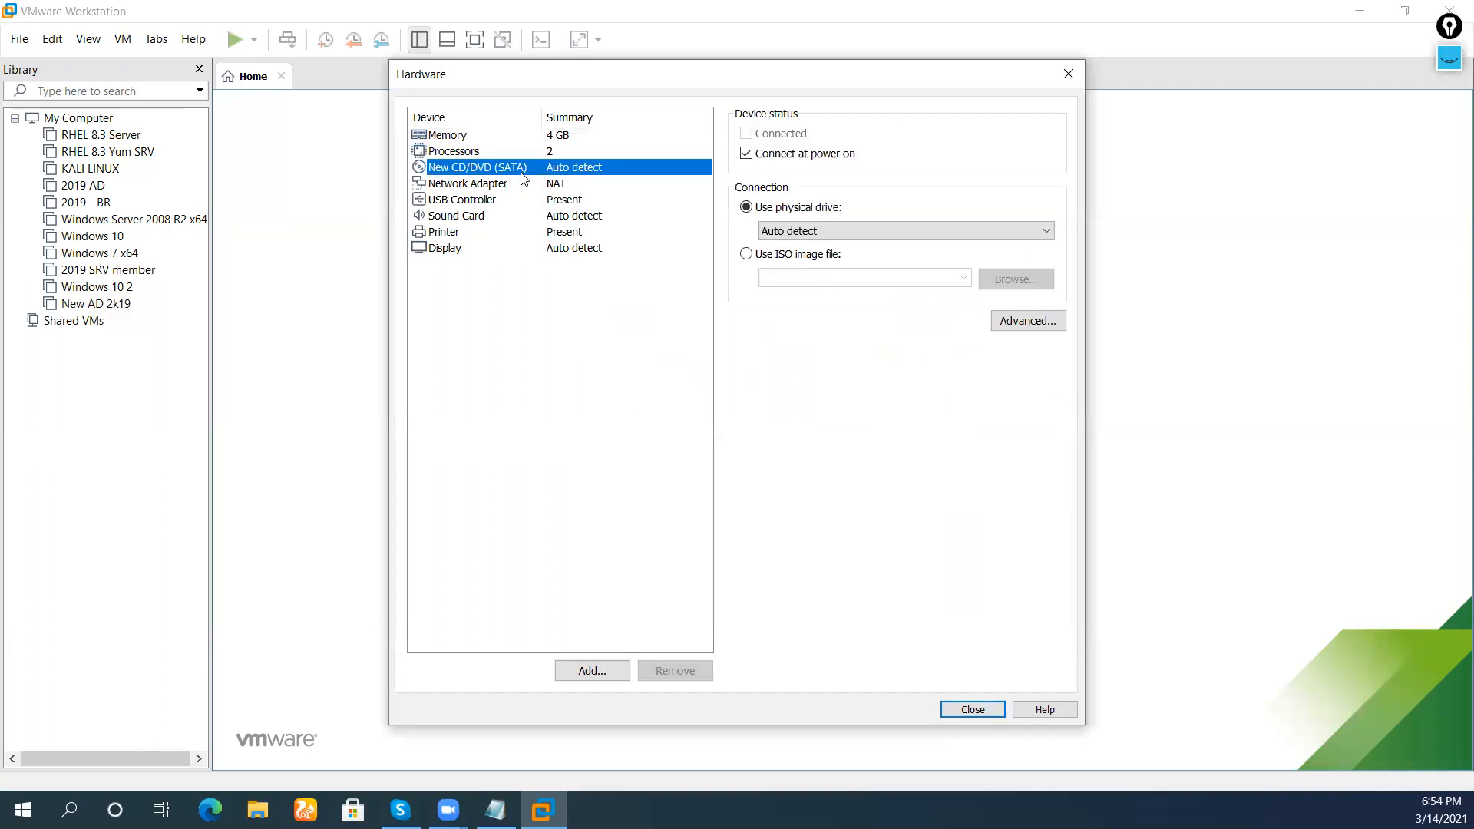
click(565, 187)
click(852, 209)
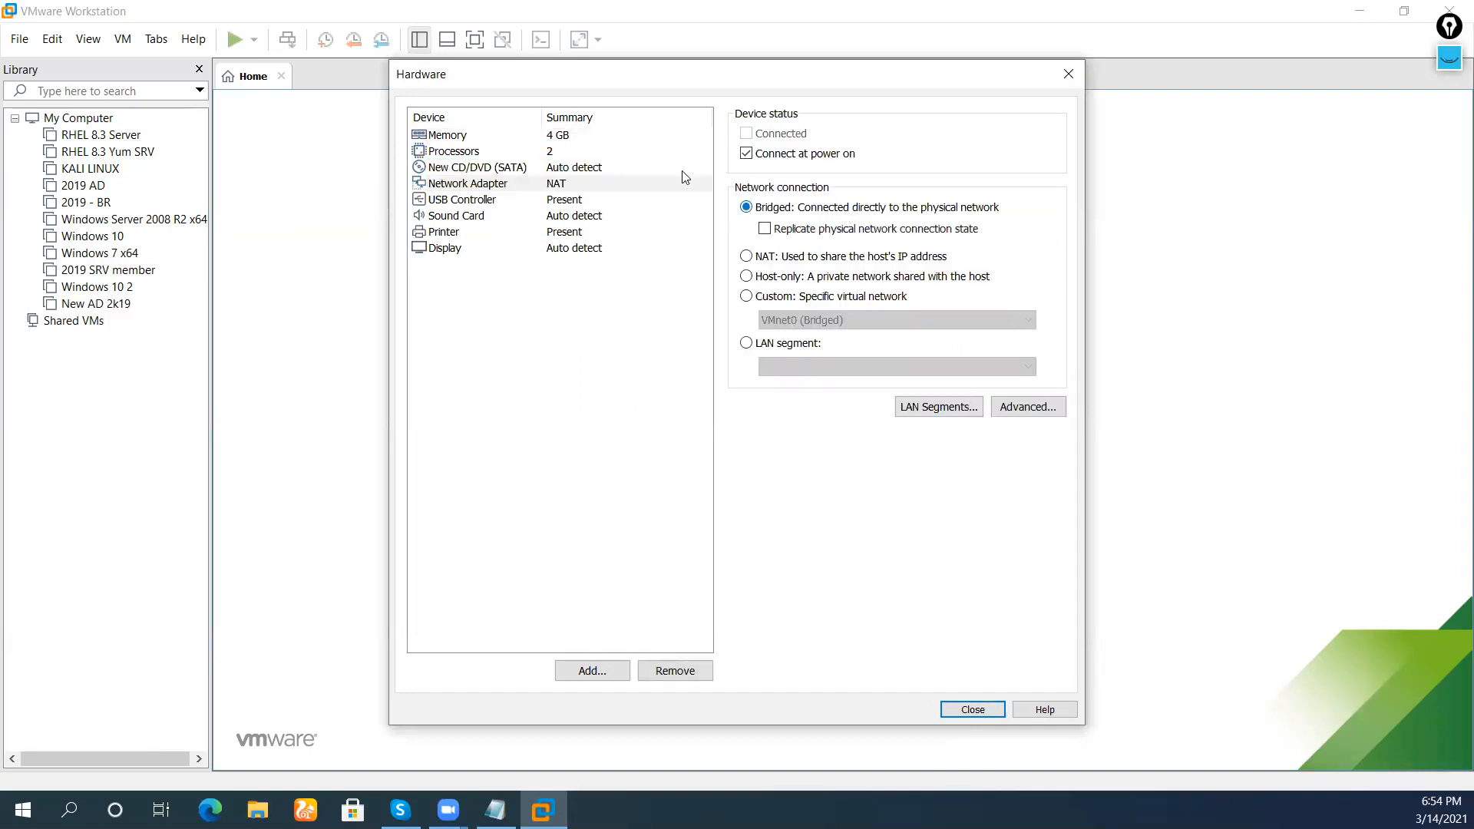
Point the CD/DVD drive at the 2k19 ISO image from the E: drive
click(595, 166)
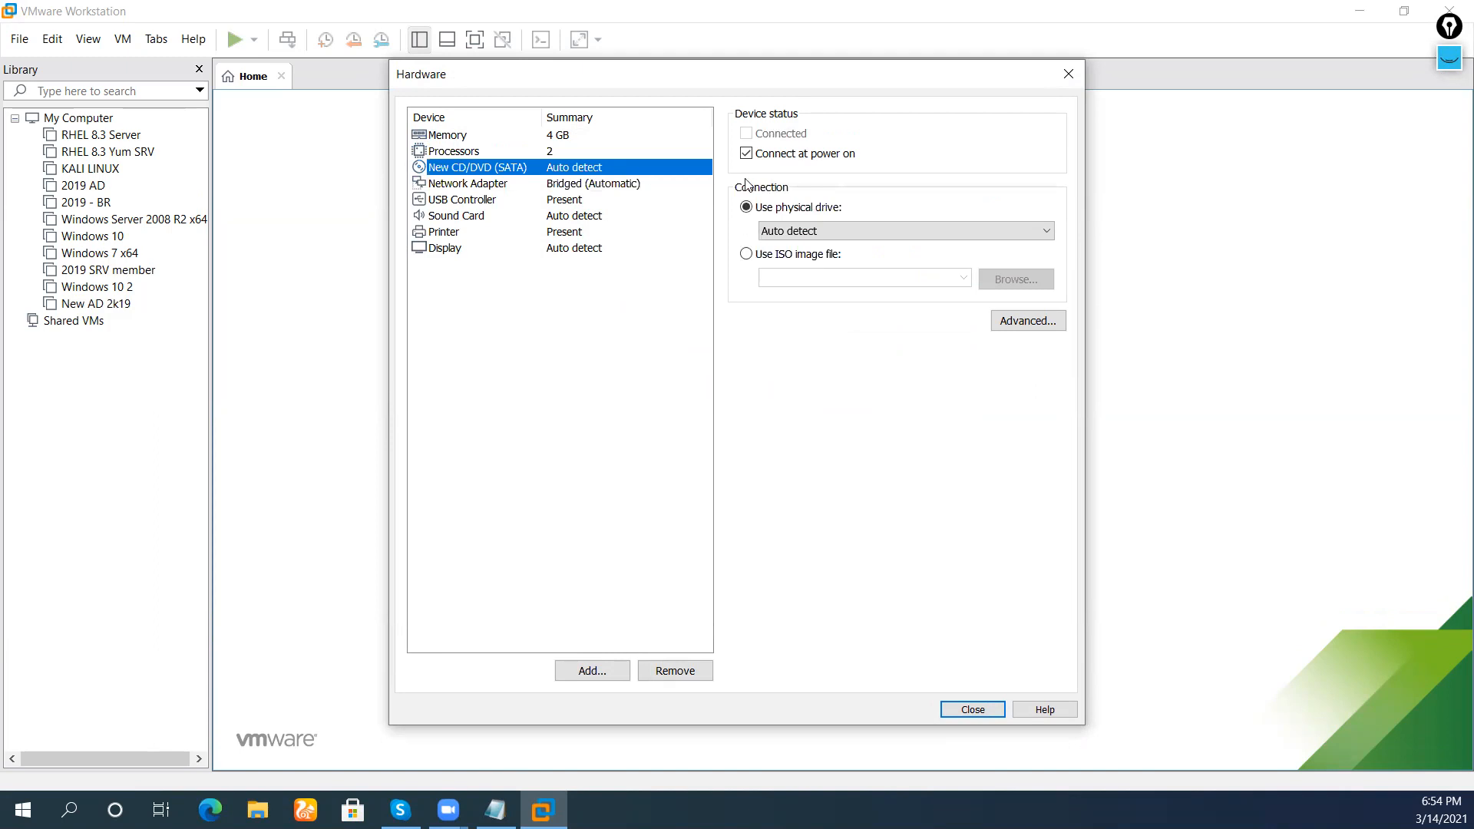
click(819, 254)
click(1002, 288)
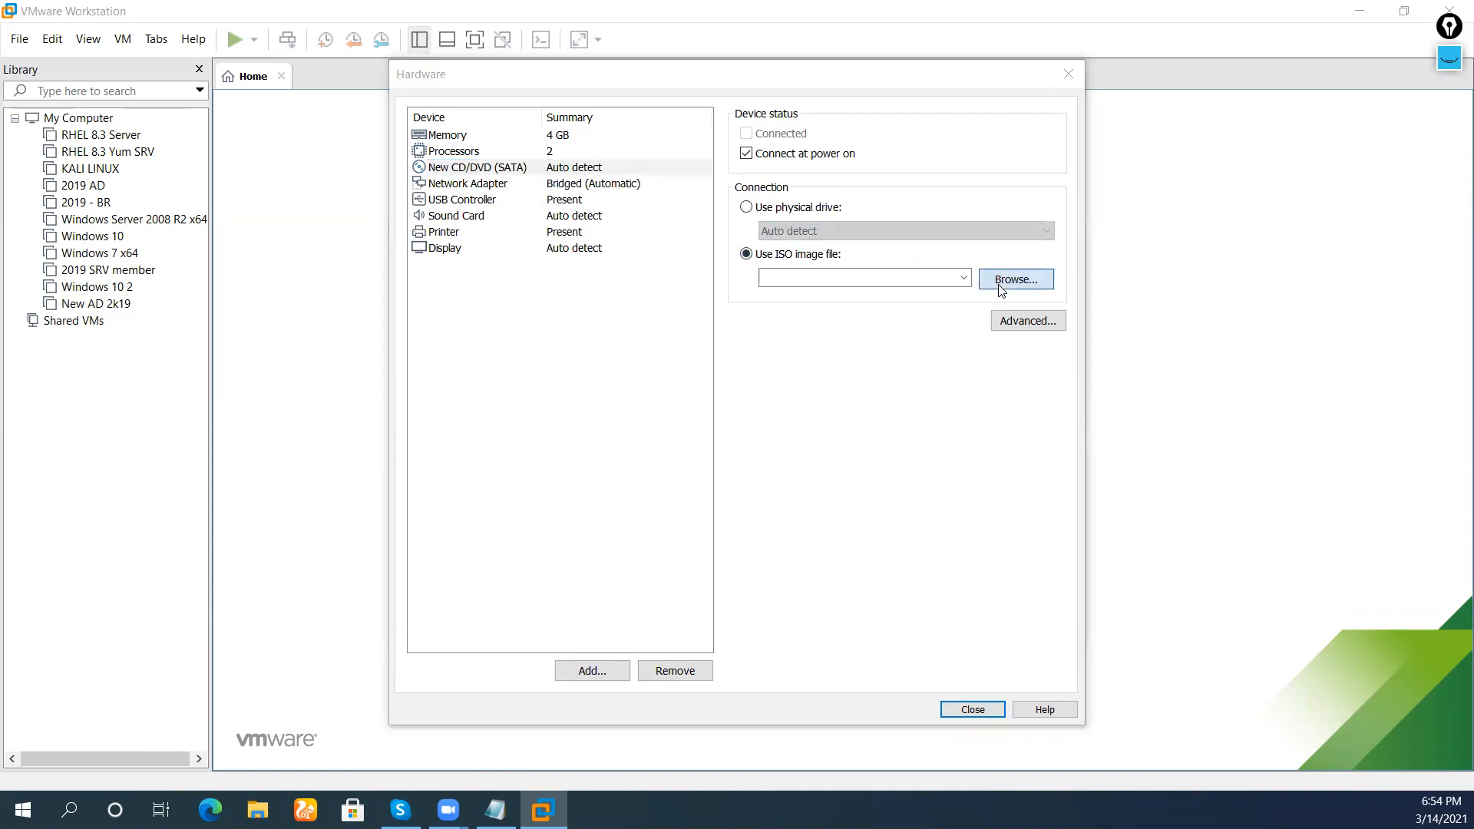
drag(539, 348, 538, 370)
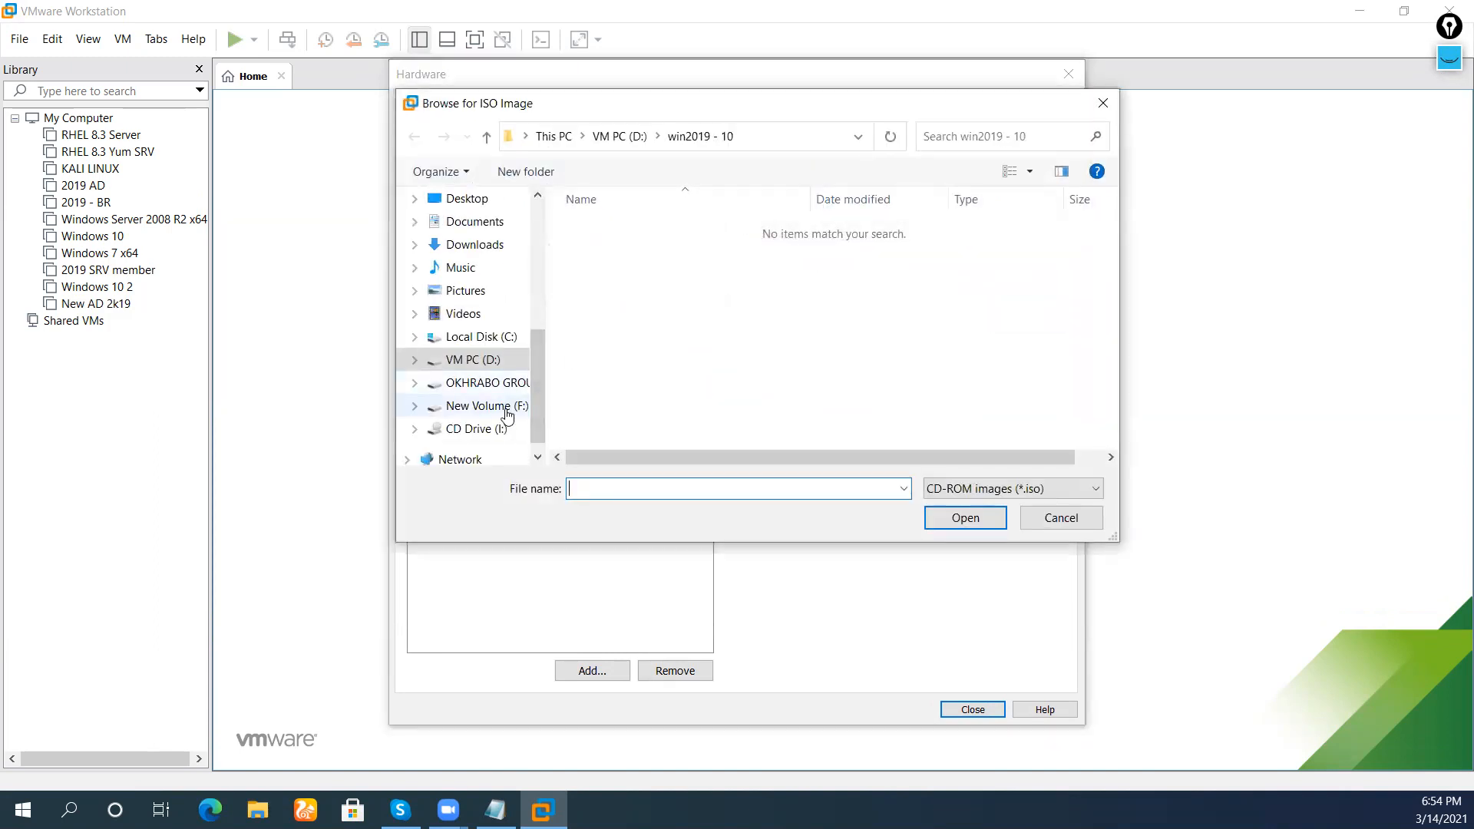
click(495, 383)
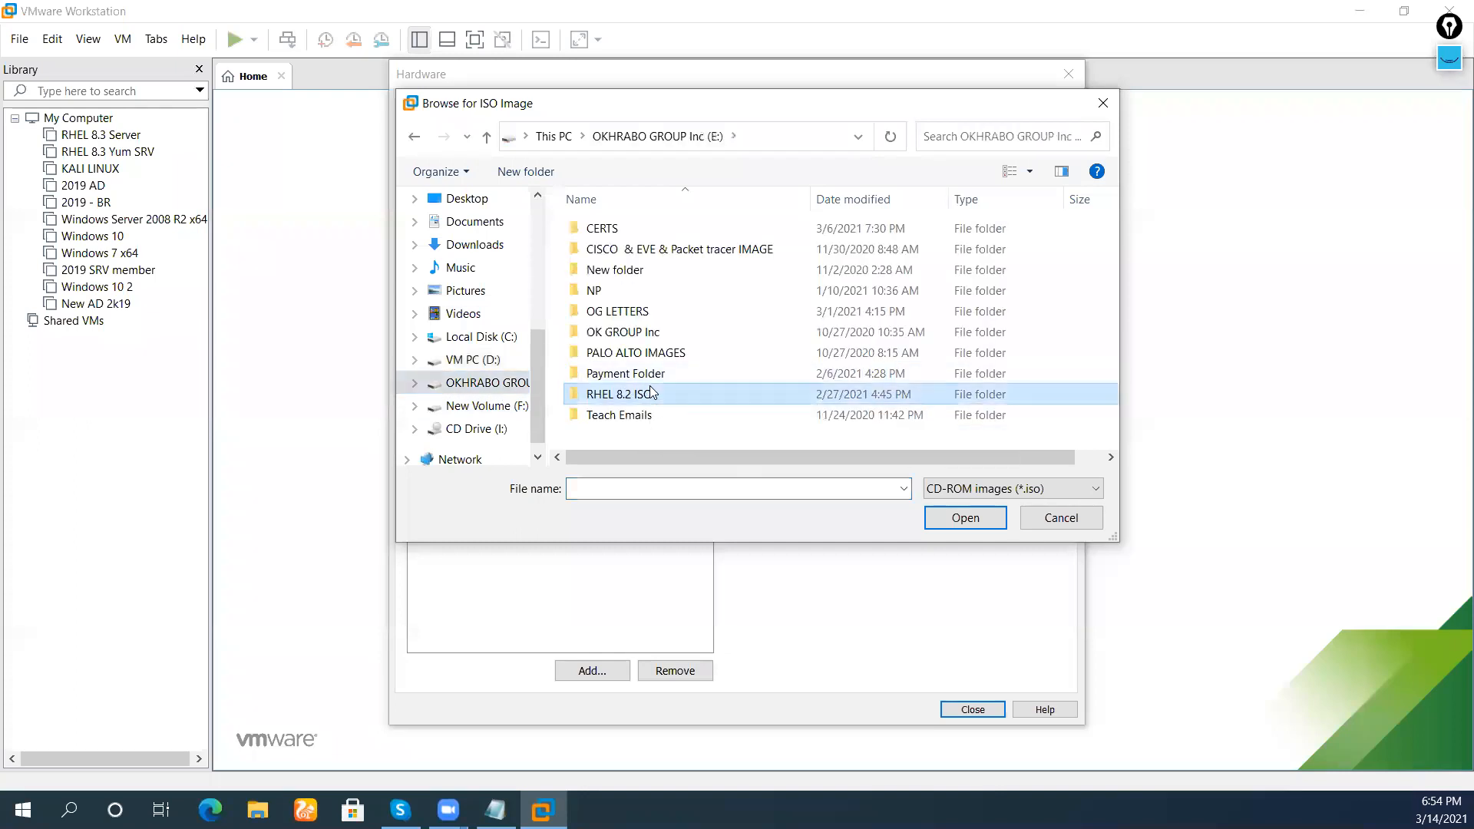
double_click(650, 389)
scroll(650, 388, down, 3)
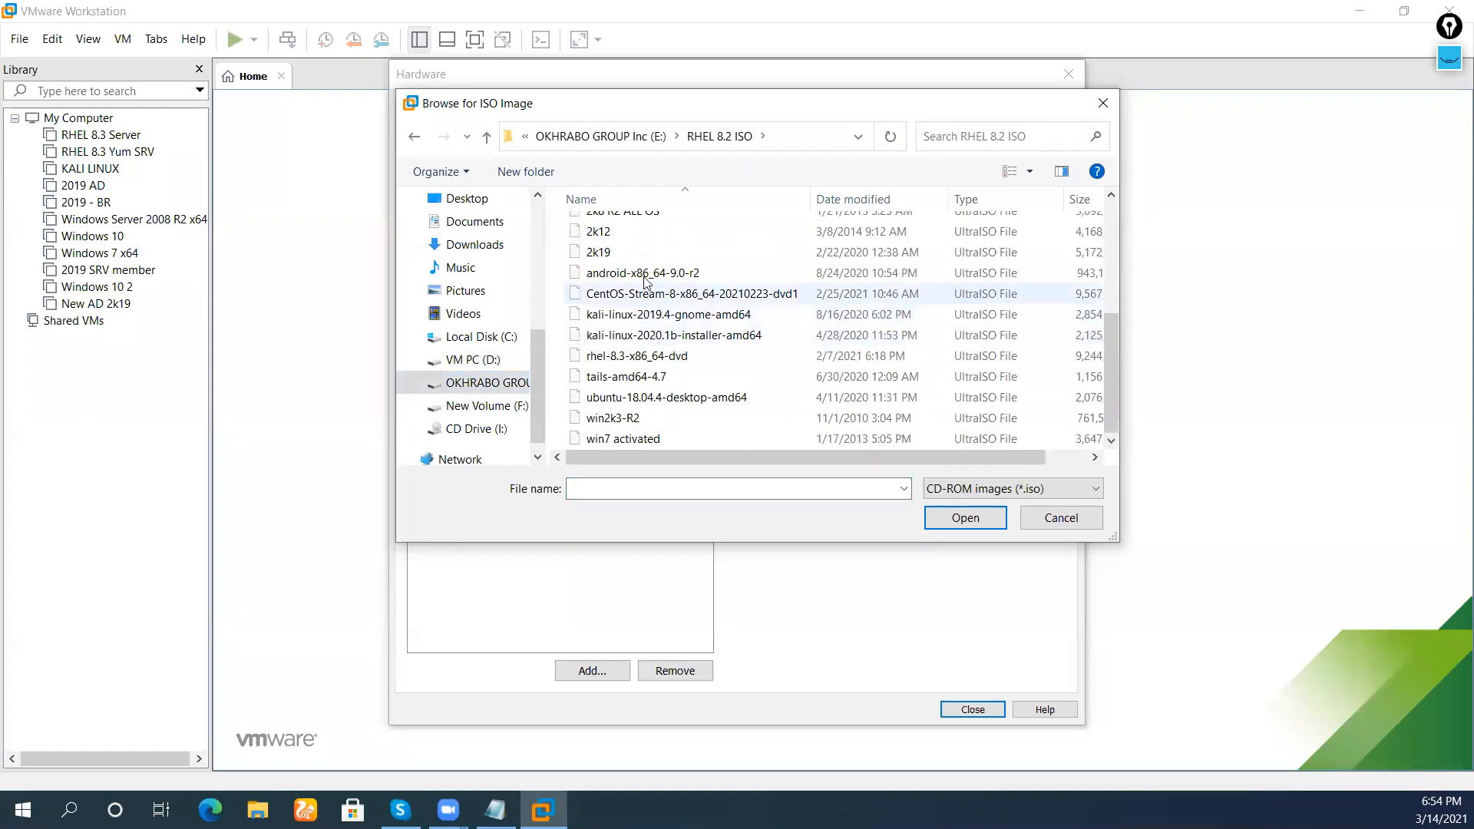
click(653, 252)
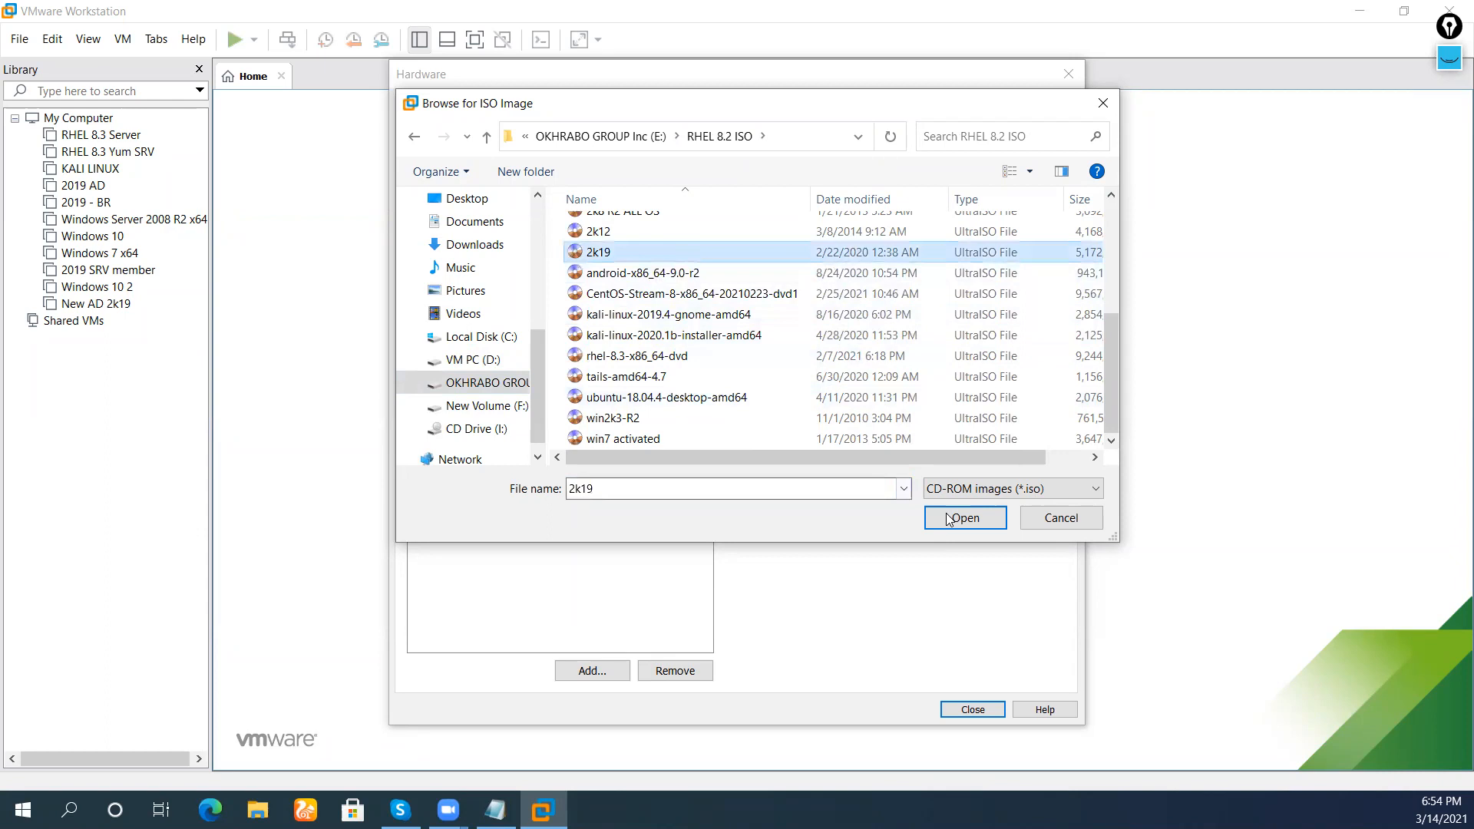
click(948, 519)
Review network, USB, processor, memory and CD/DVD settings, then close the hardware window
click(512, 188)
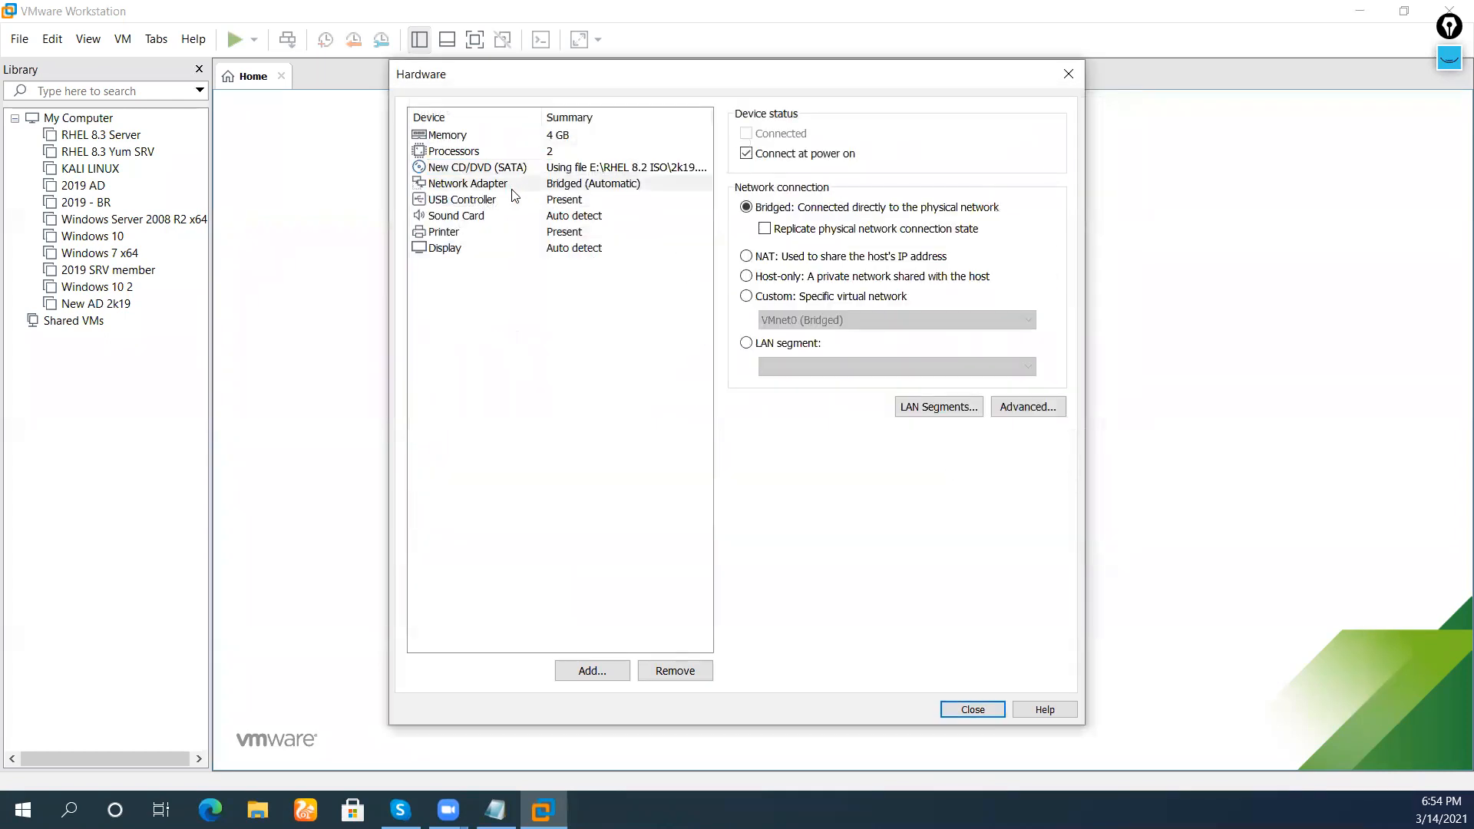
click(537, 198)
click(516, 184)
click(503, 168)
click(494, 155)
click(483, 135)
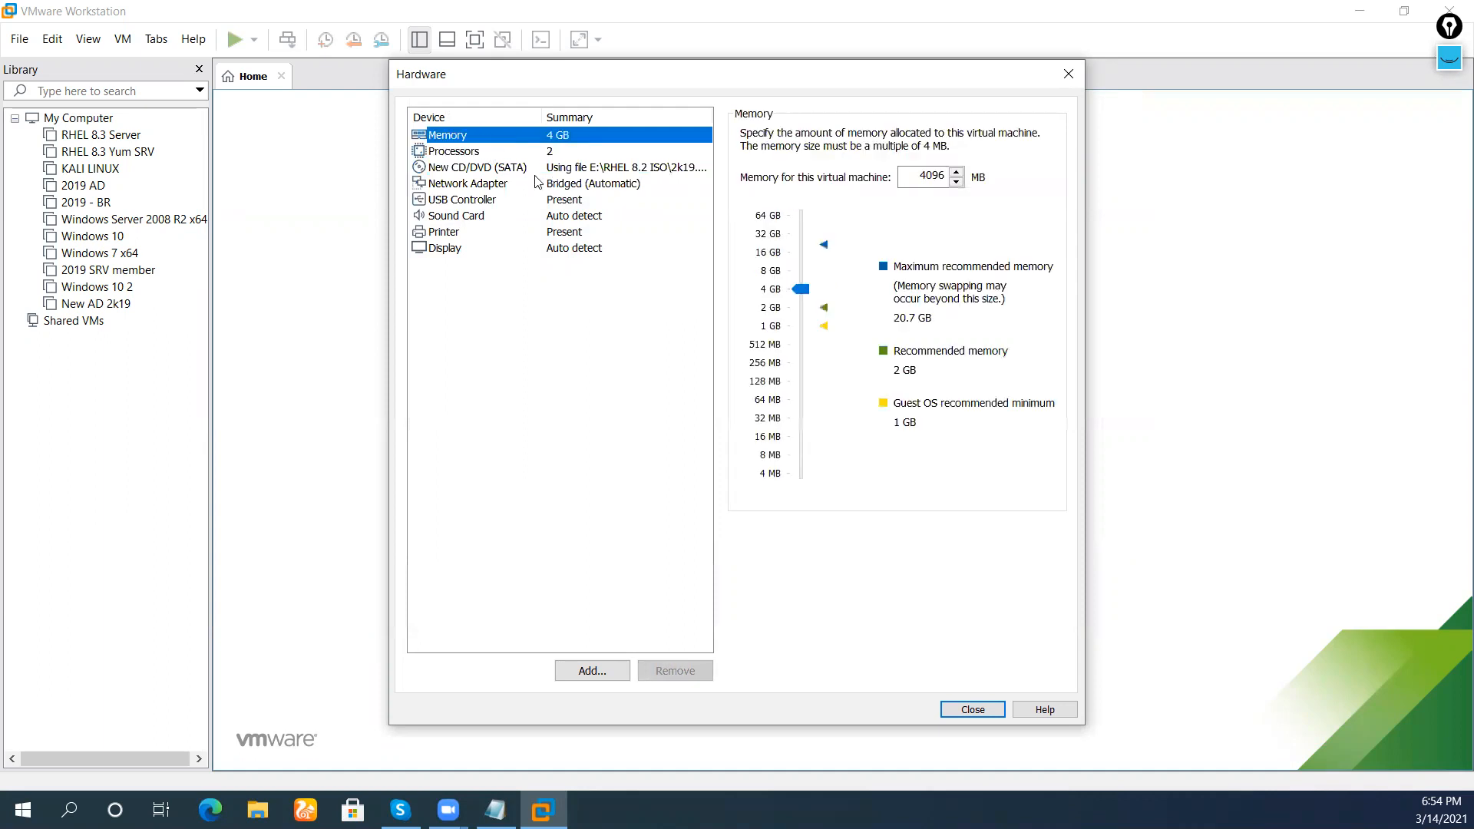
click(530, 168)
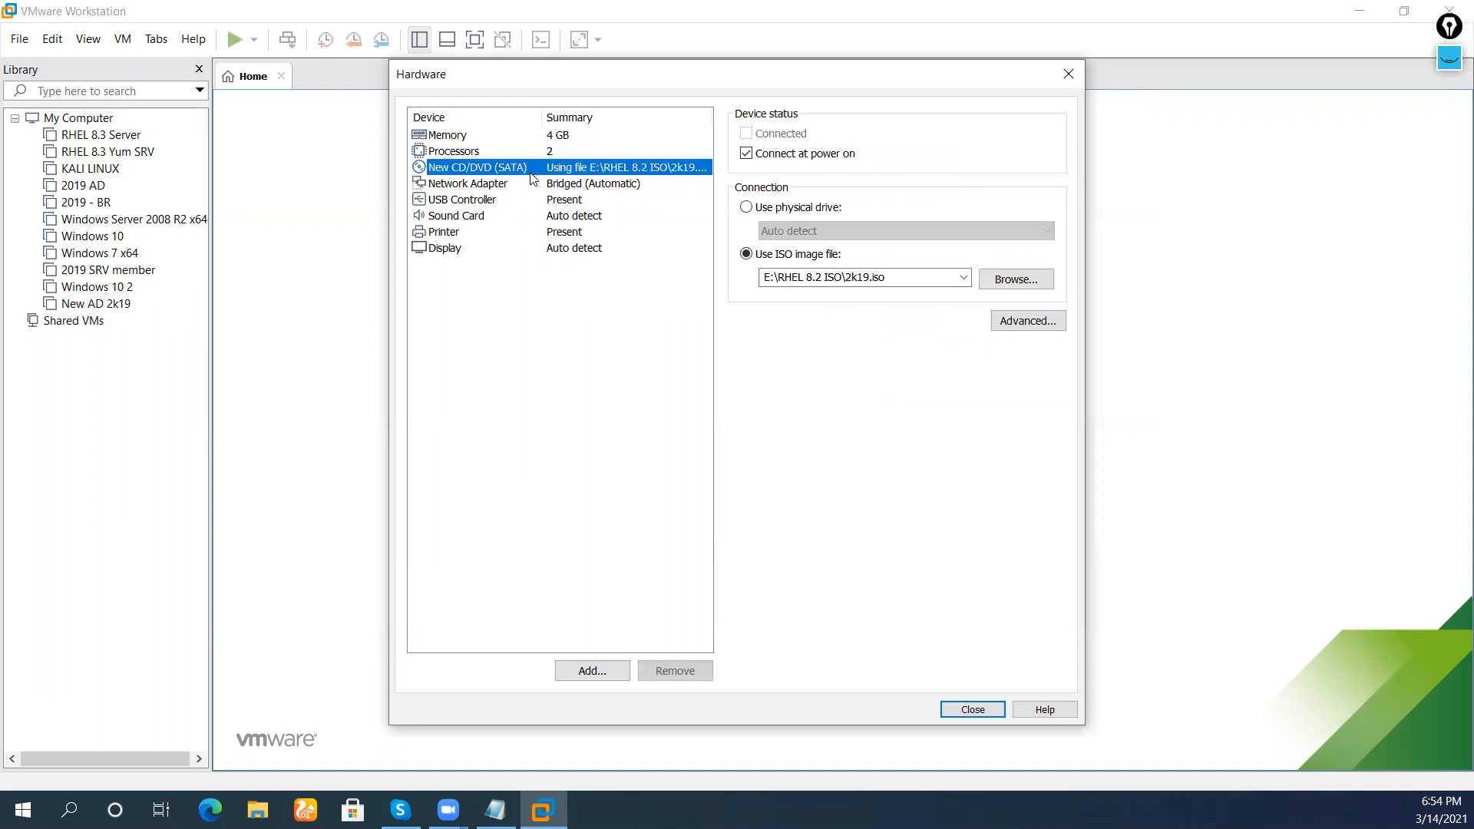
click(973, 710)
Finish the wizard and power on the new Windows Server 2016 VM
click(808, 588)
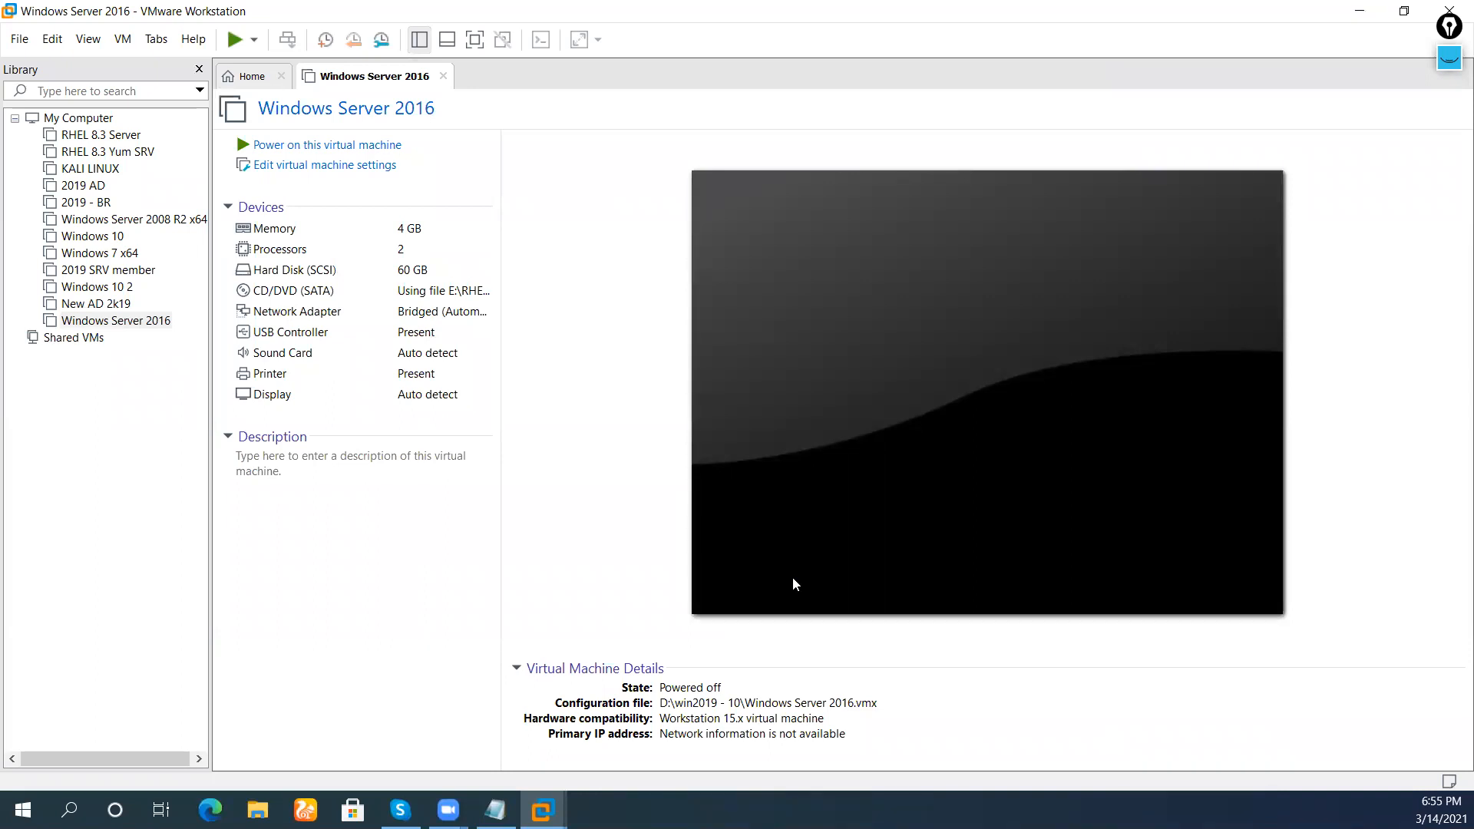
click(378, 145)
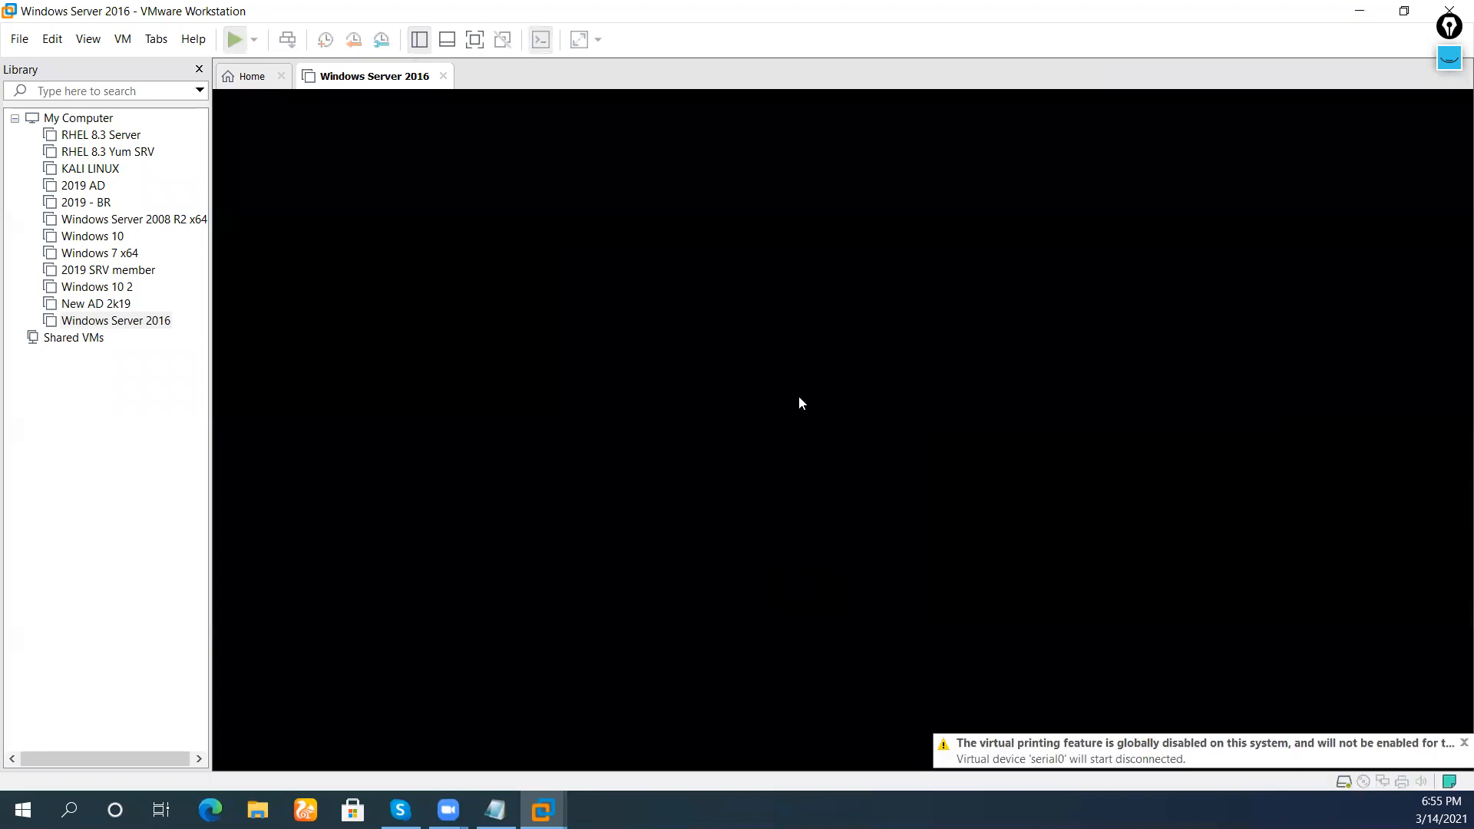
Boot the VM from the installation disc into Windows Setup and dismiss the install hint bar
click(819, 435)
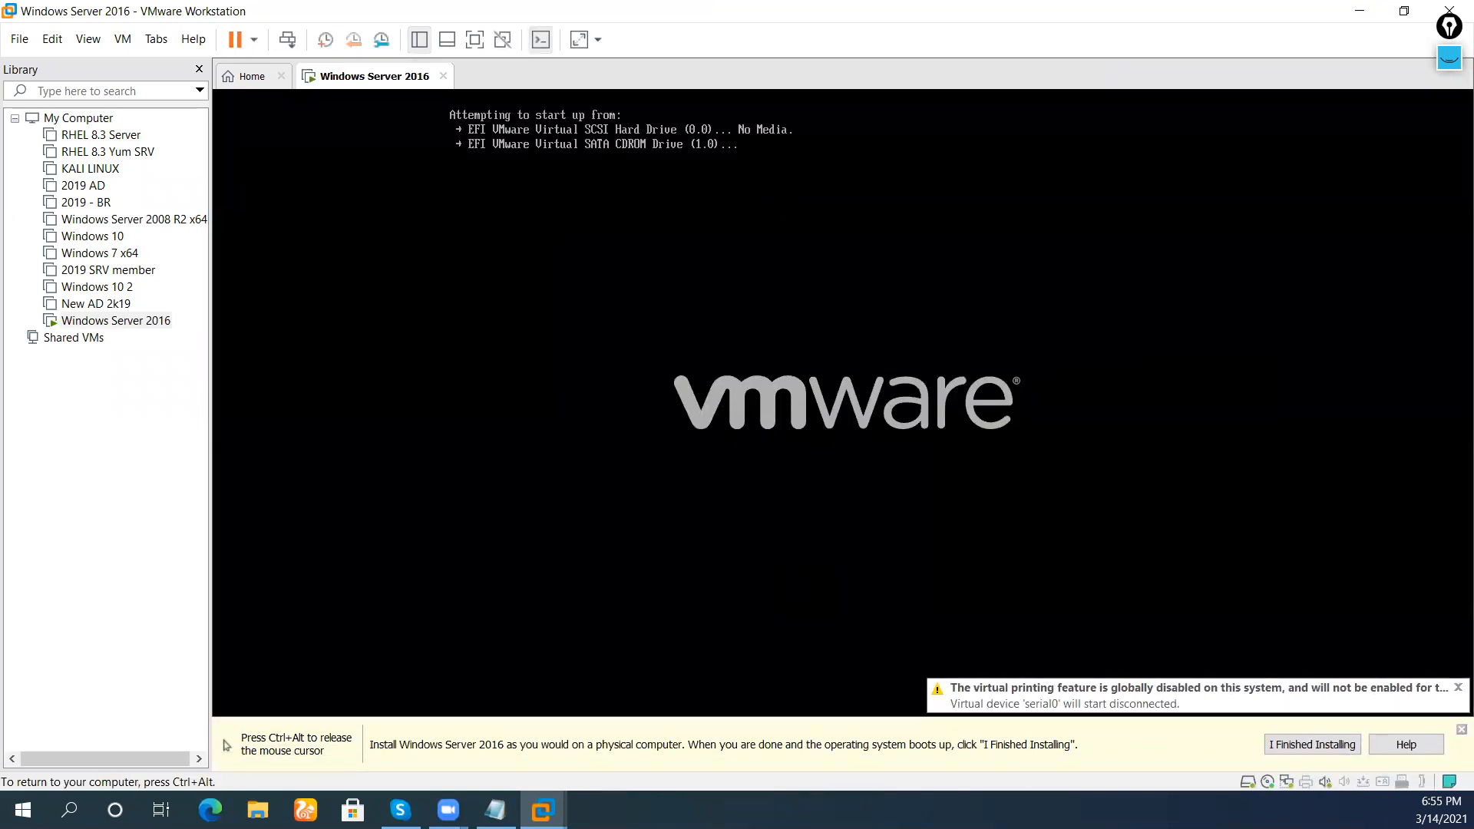
key(Return)
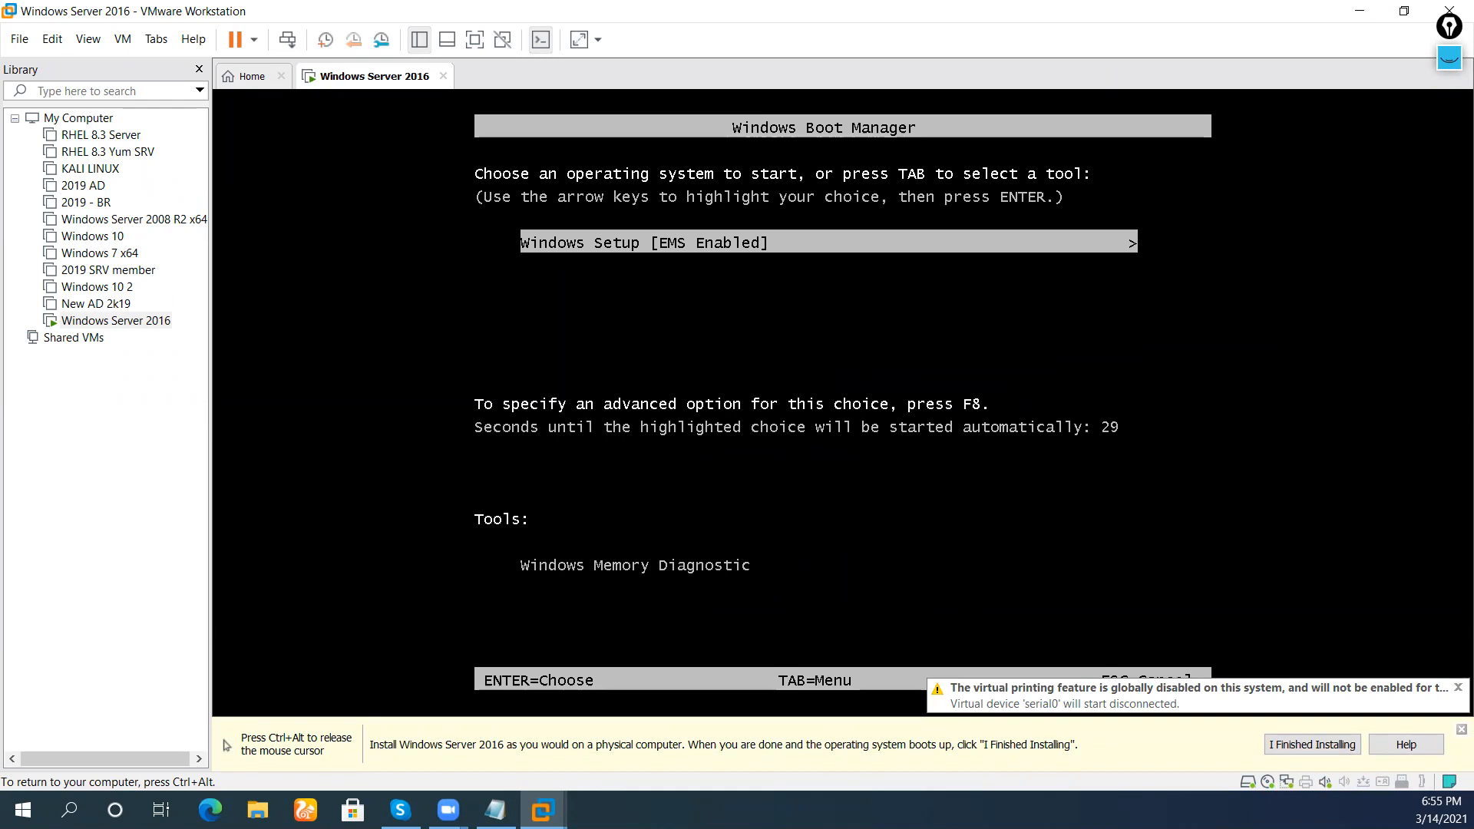
key(Return)
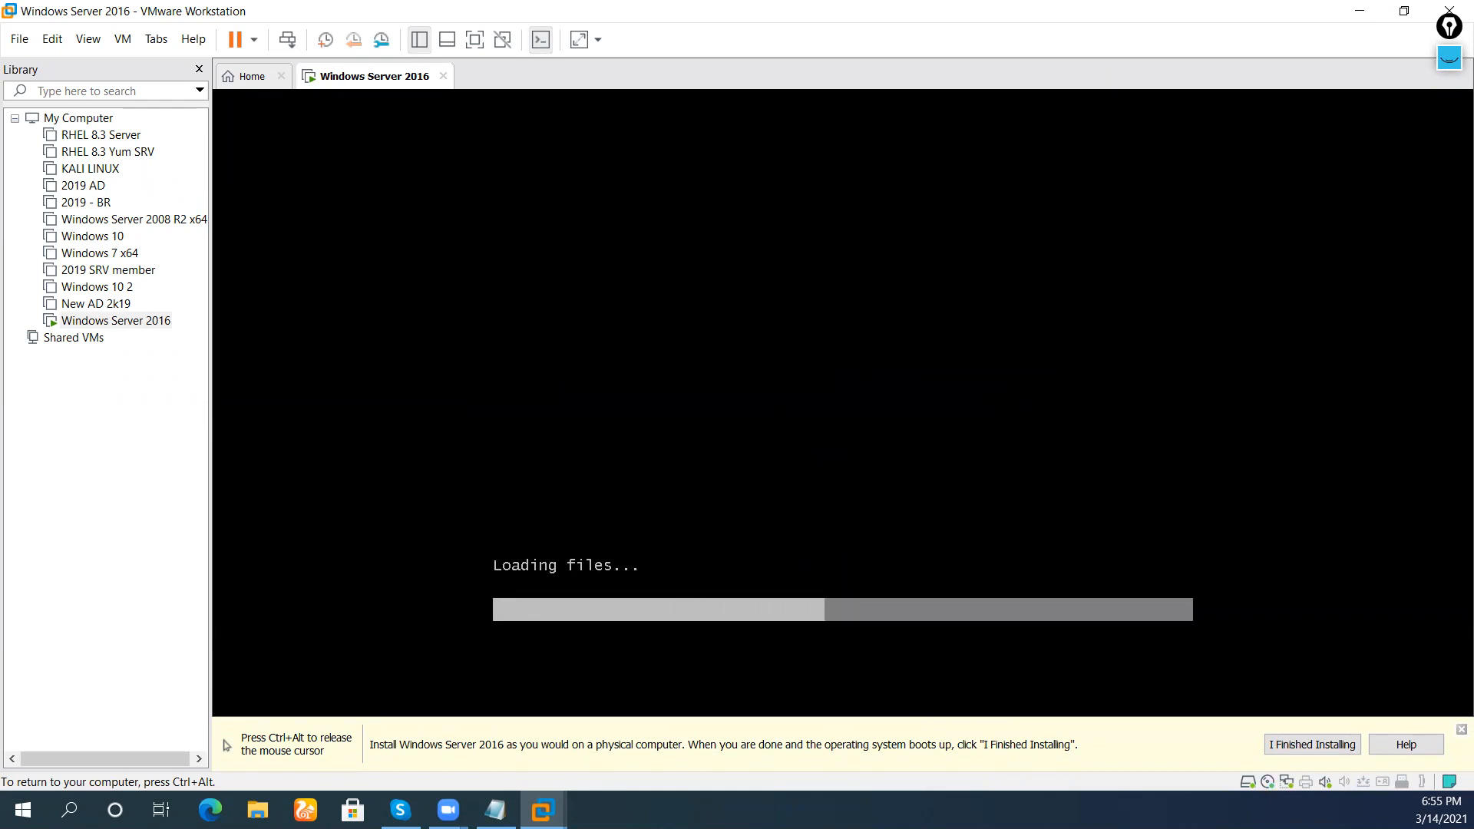
key(ctrl+alt)
click(1460, 729)
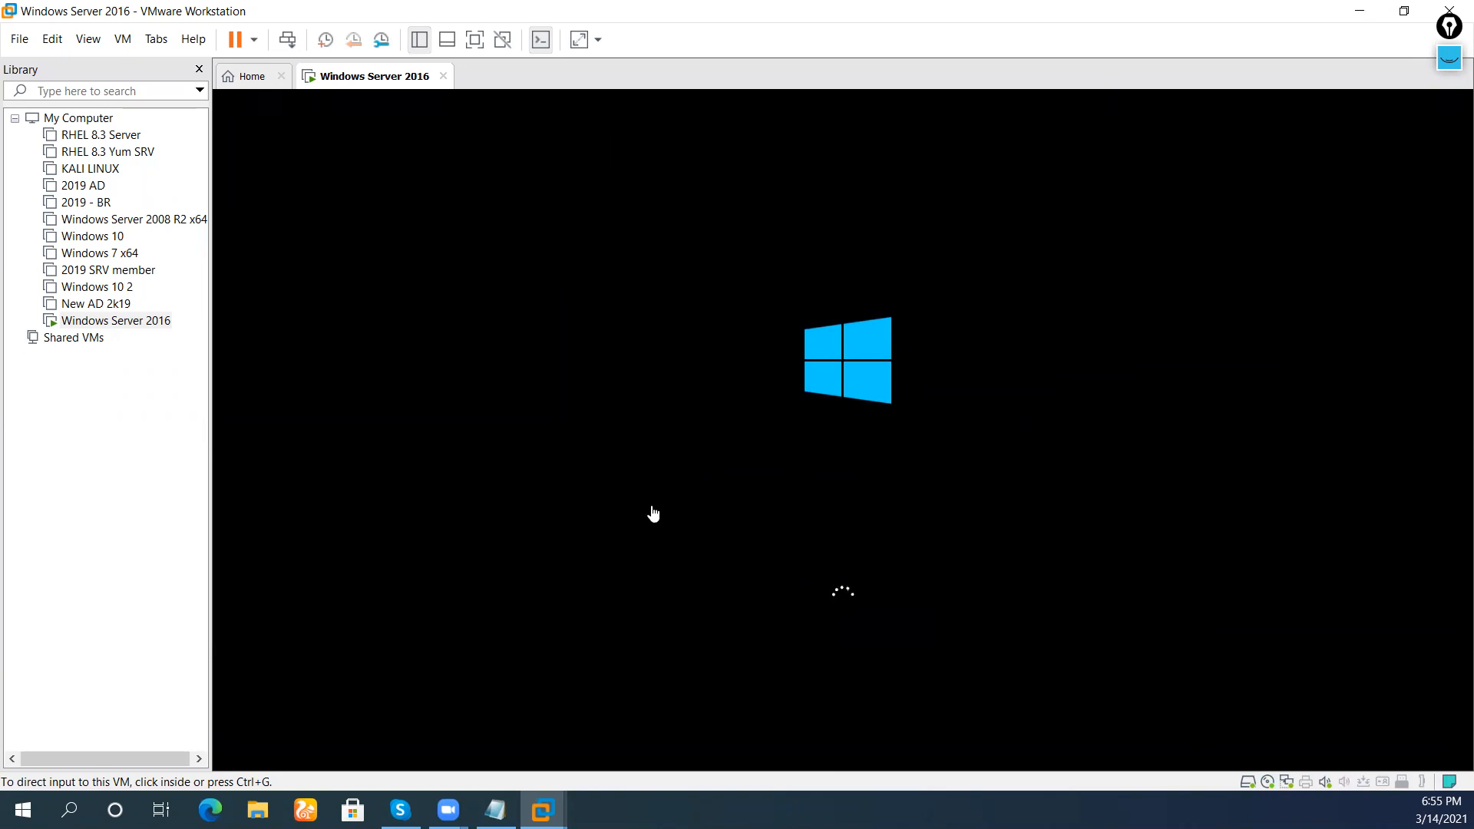
Rename the Windows Server 2016 VM to the interim name '2019 Server'
right_click(106, 323)
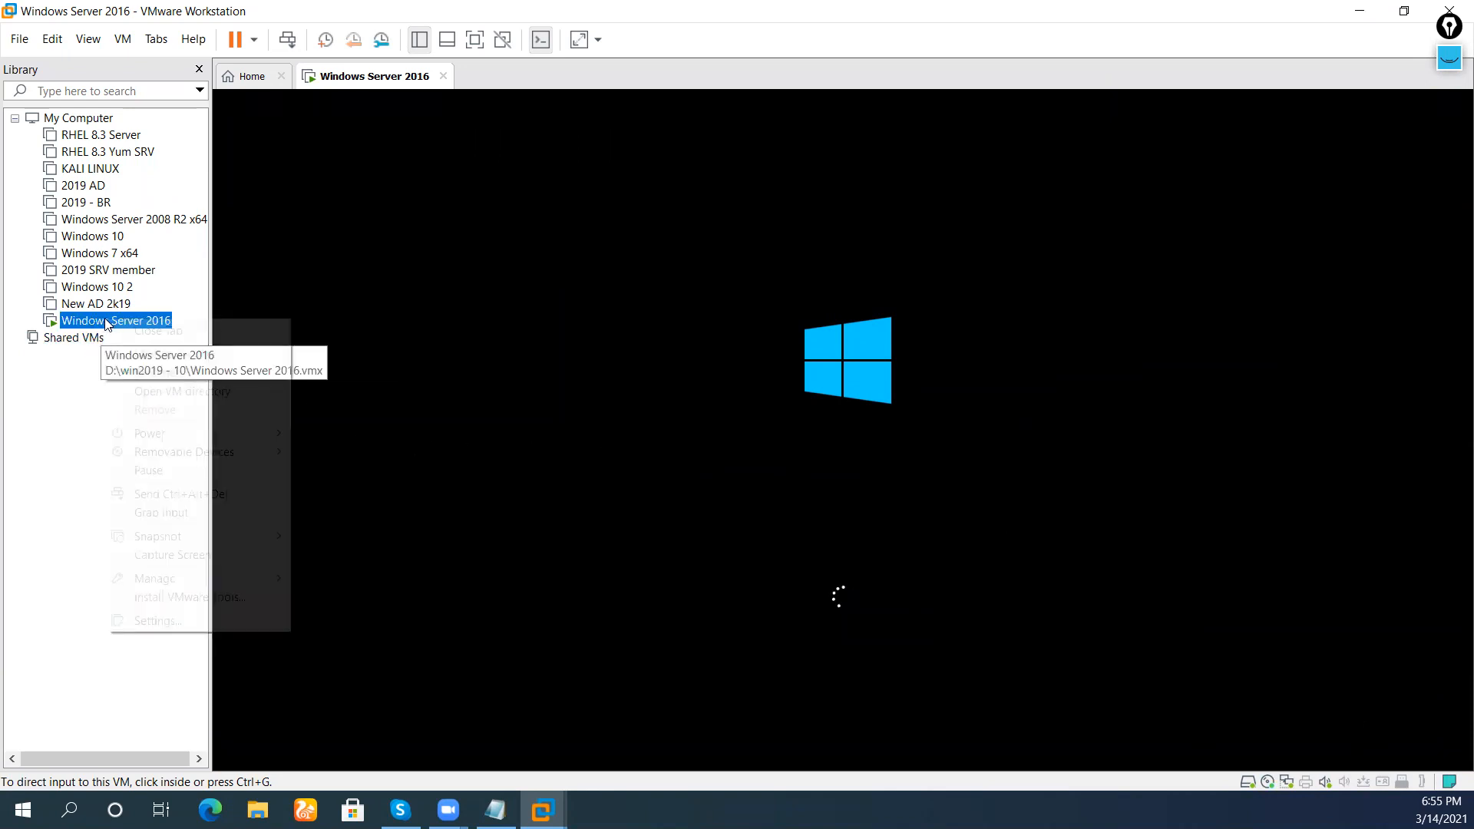
click(213, 372)
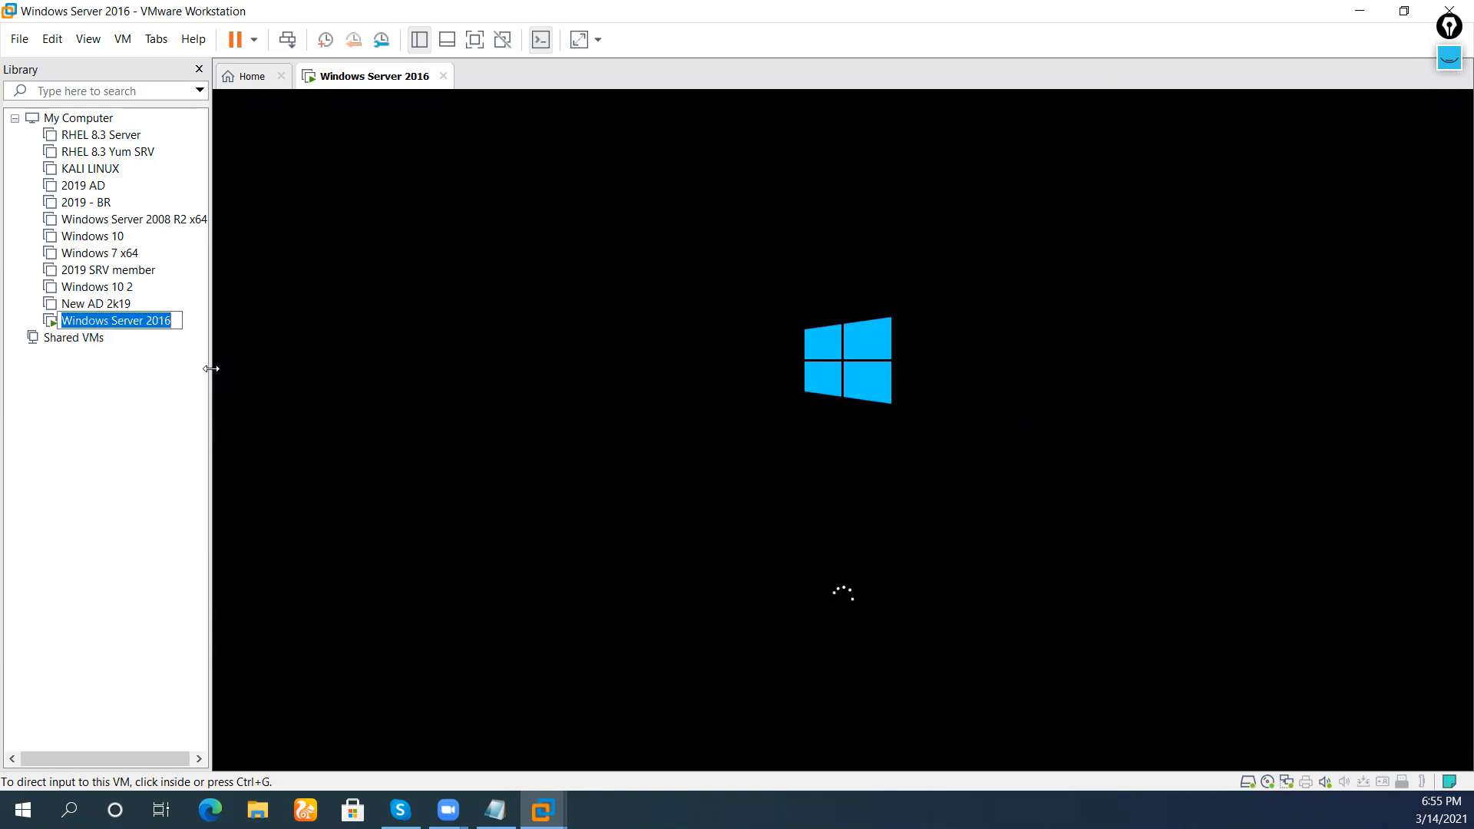
text(2019 Server )
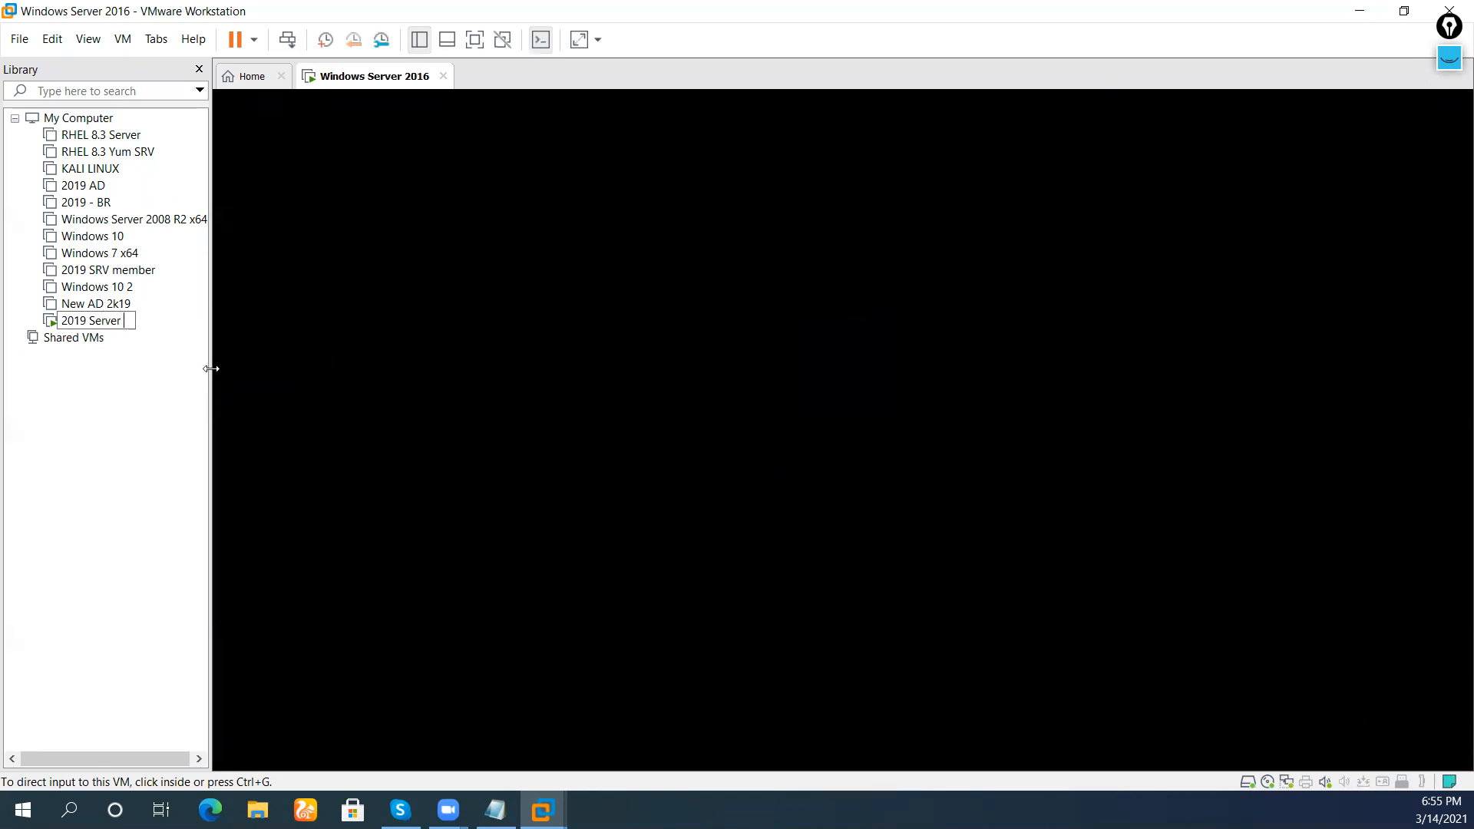
text(- EVE)
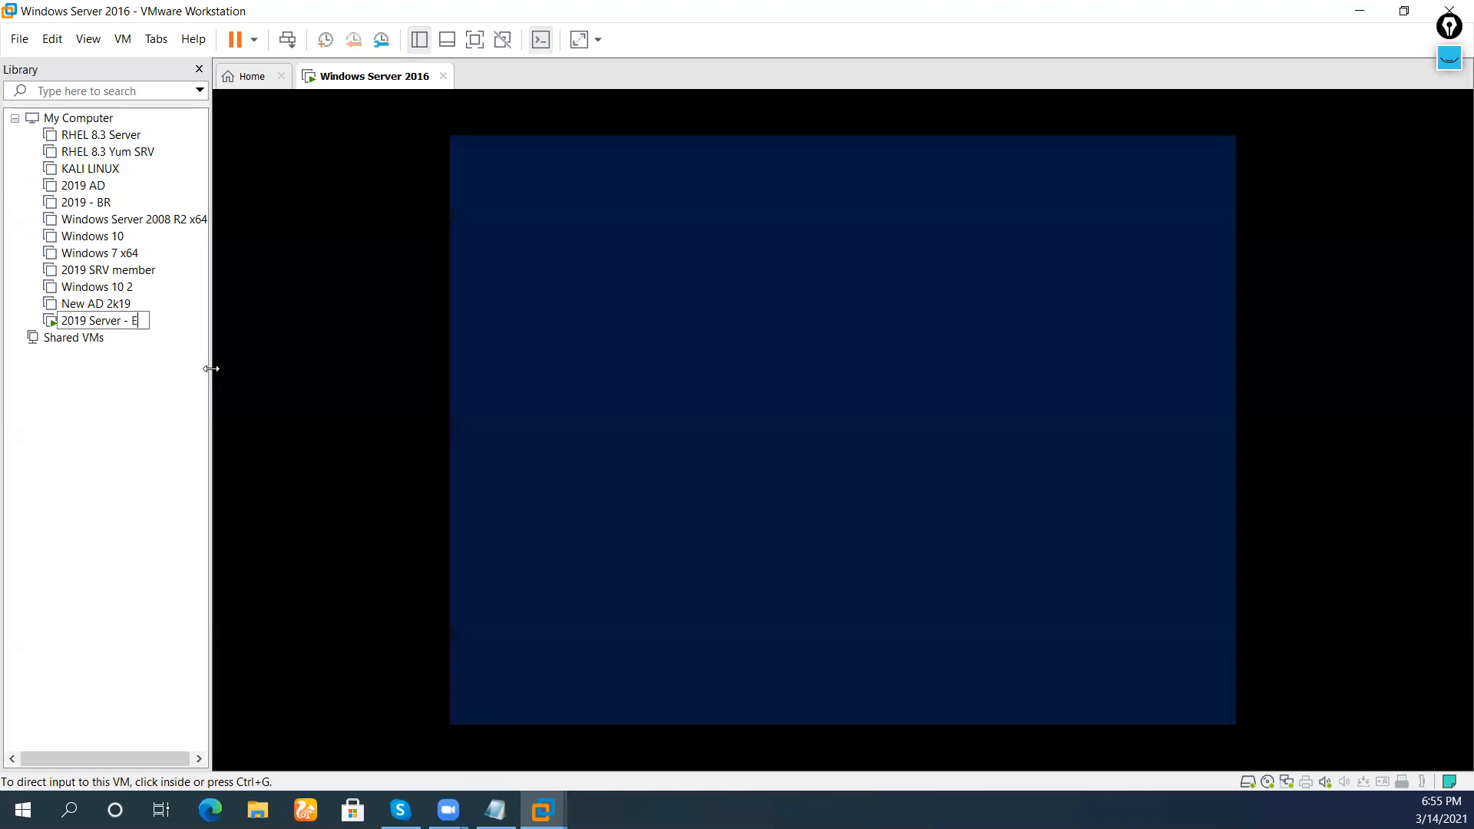
key(BackSpace)
key(BackSpace)
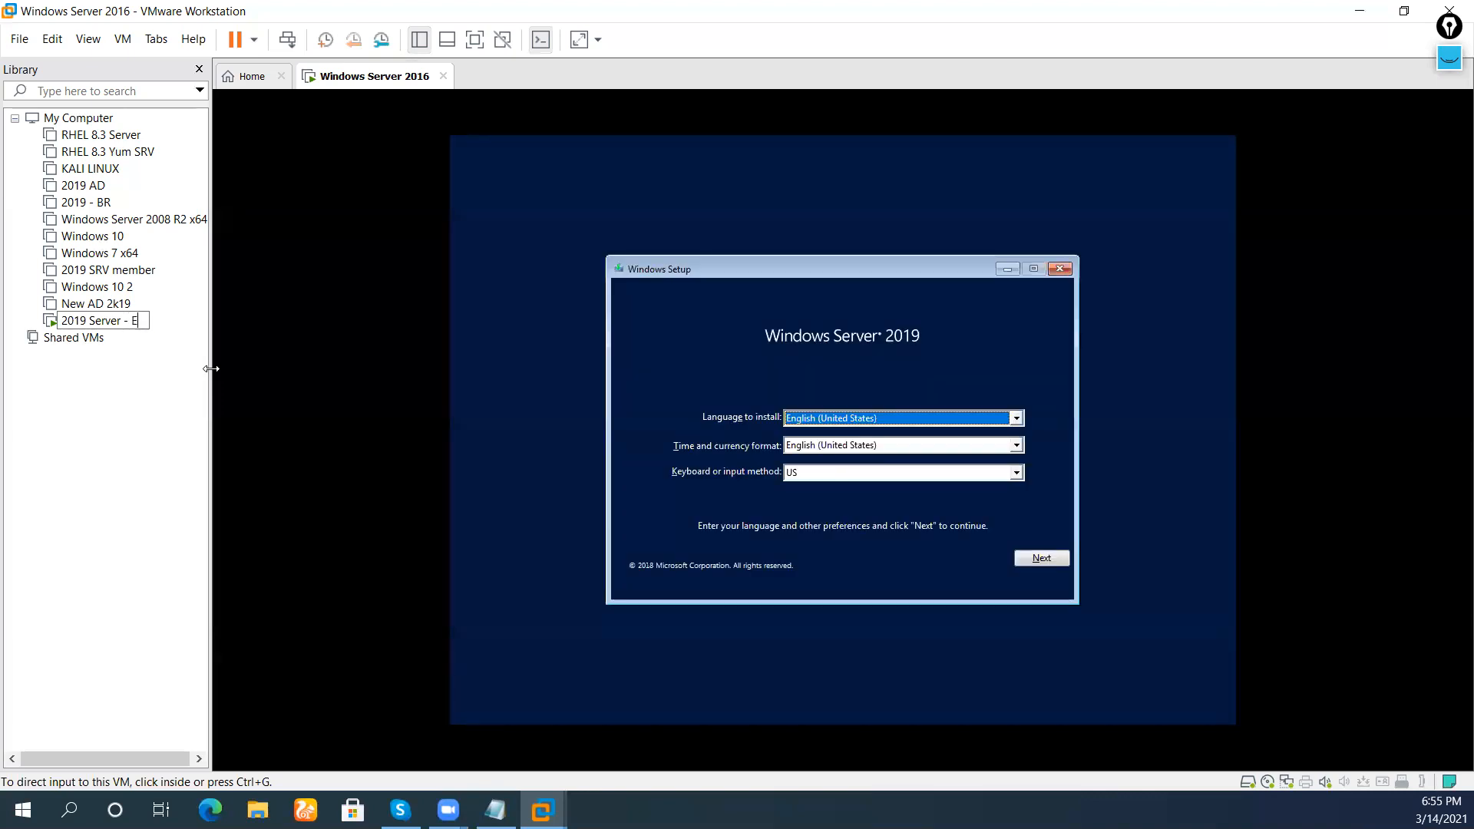
key(BackSpace)
key(BackSpace)
key(BackSpace)
text(AD)
key(BackSpace)
key(BackSpace)
key(BackSpace)
key(Return)
key(alt+space)
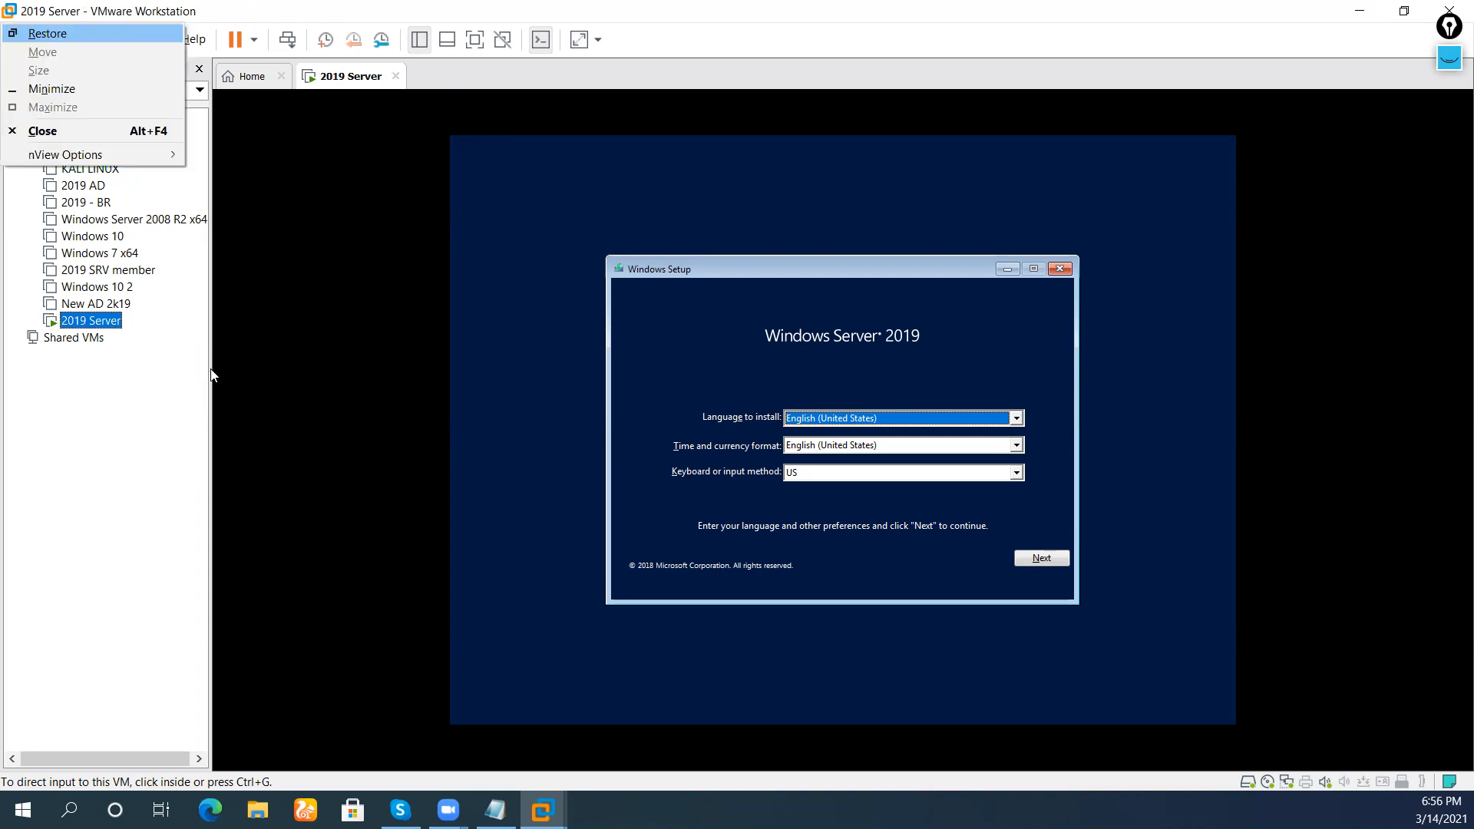
key(Escape)
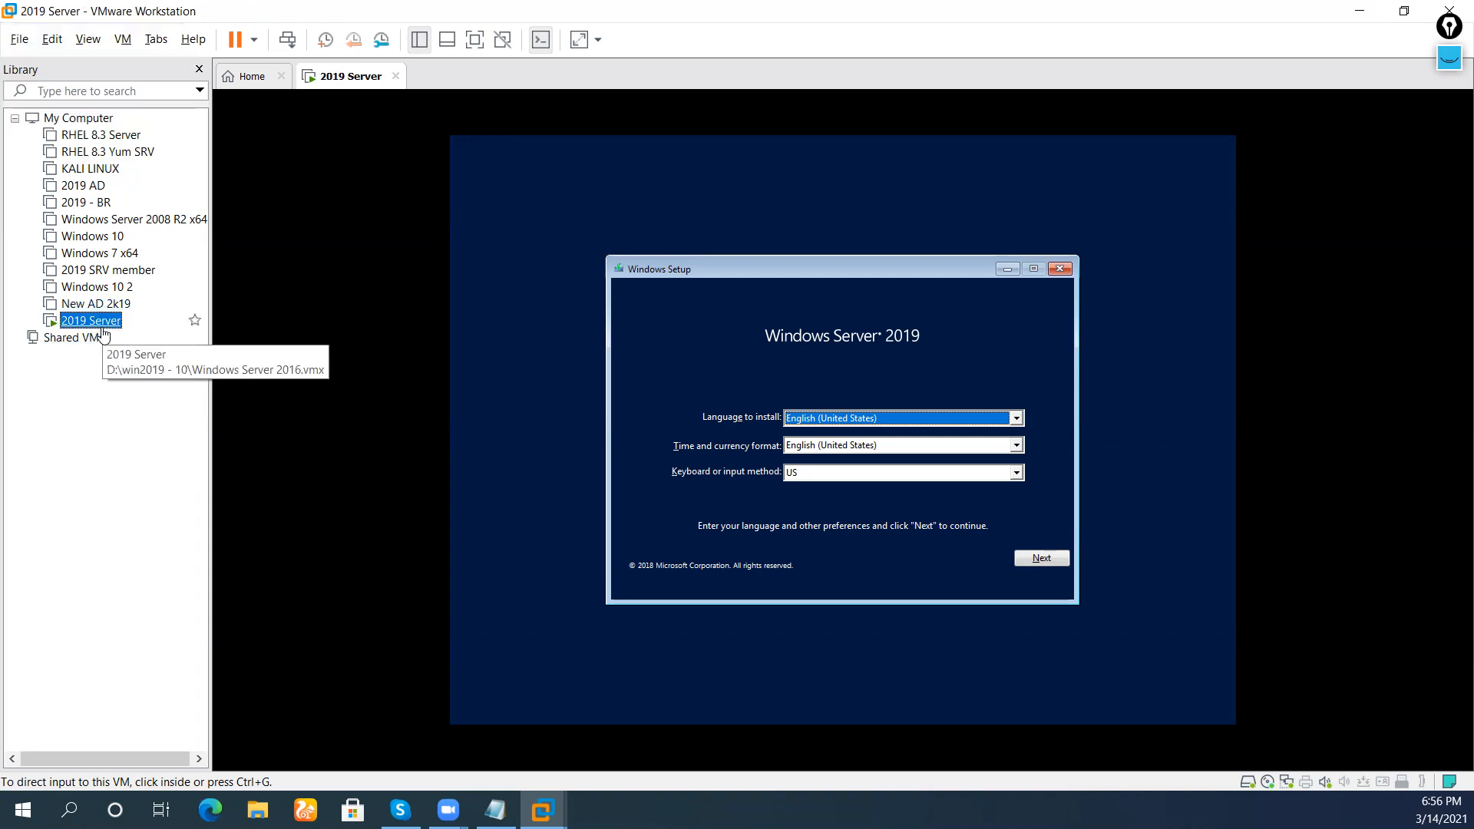
Append 'ADDS' so the VM is named '2019 Server ADDS'
right_click(104, 334)
click(184, 385)
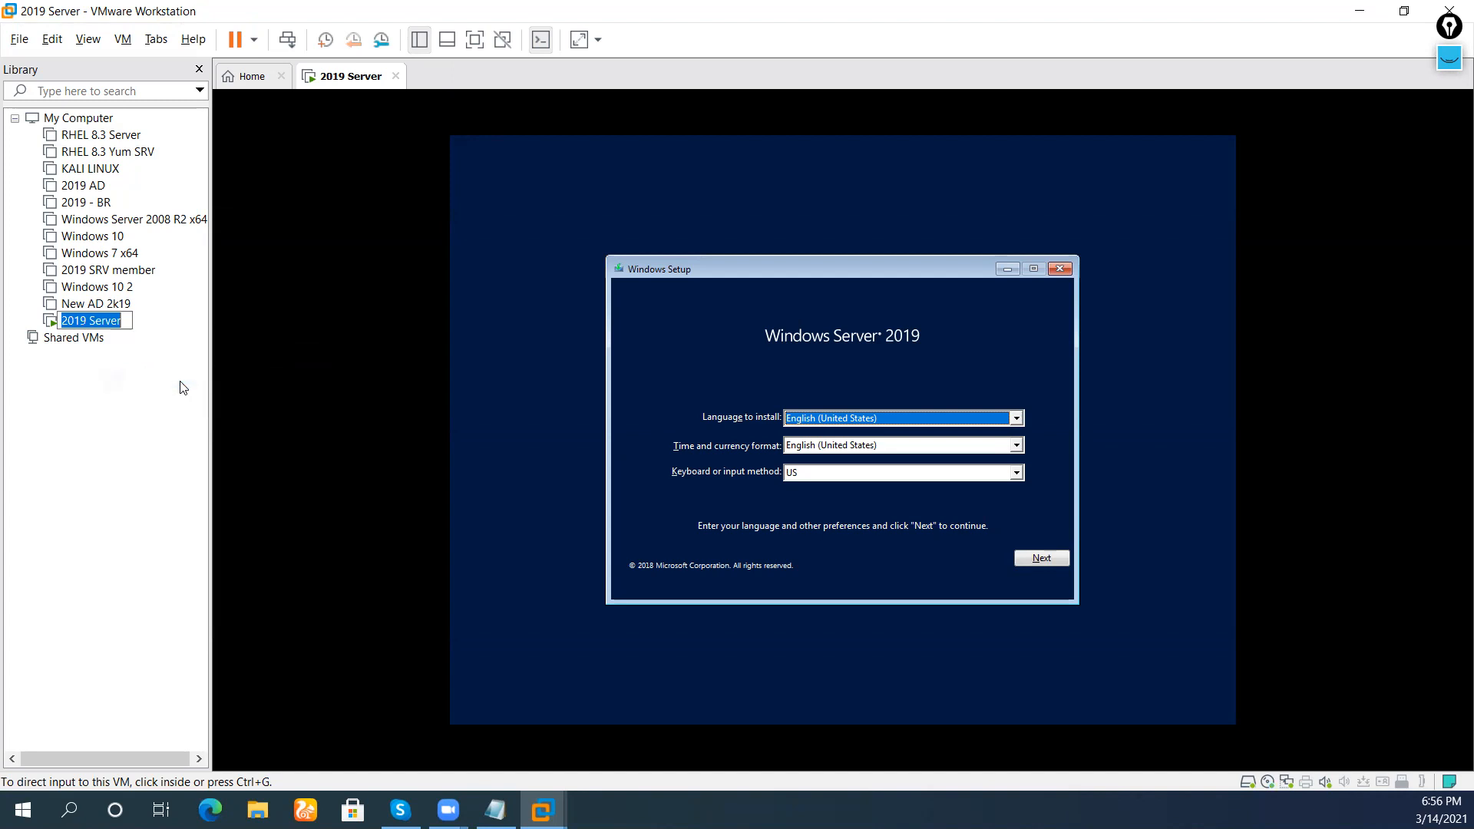
key(End)
text(ADDS)
key(Return)
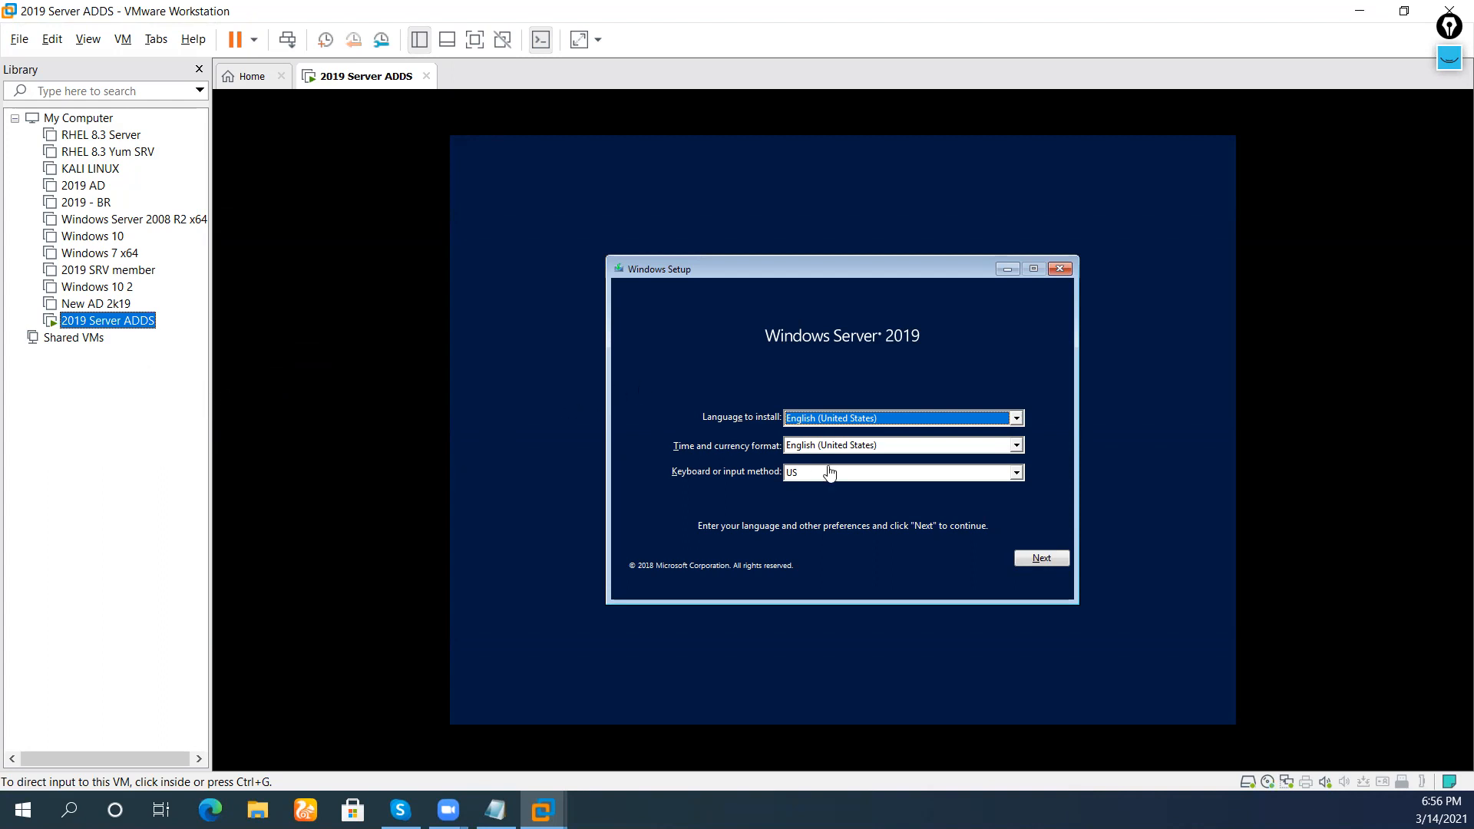
Start the install with Datacenter Evaluation (Desktop Experience) and accept the license terms
click(1042, 562)
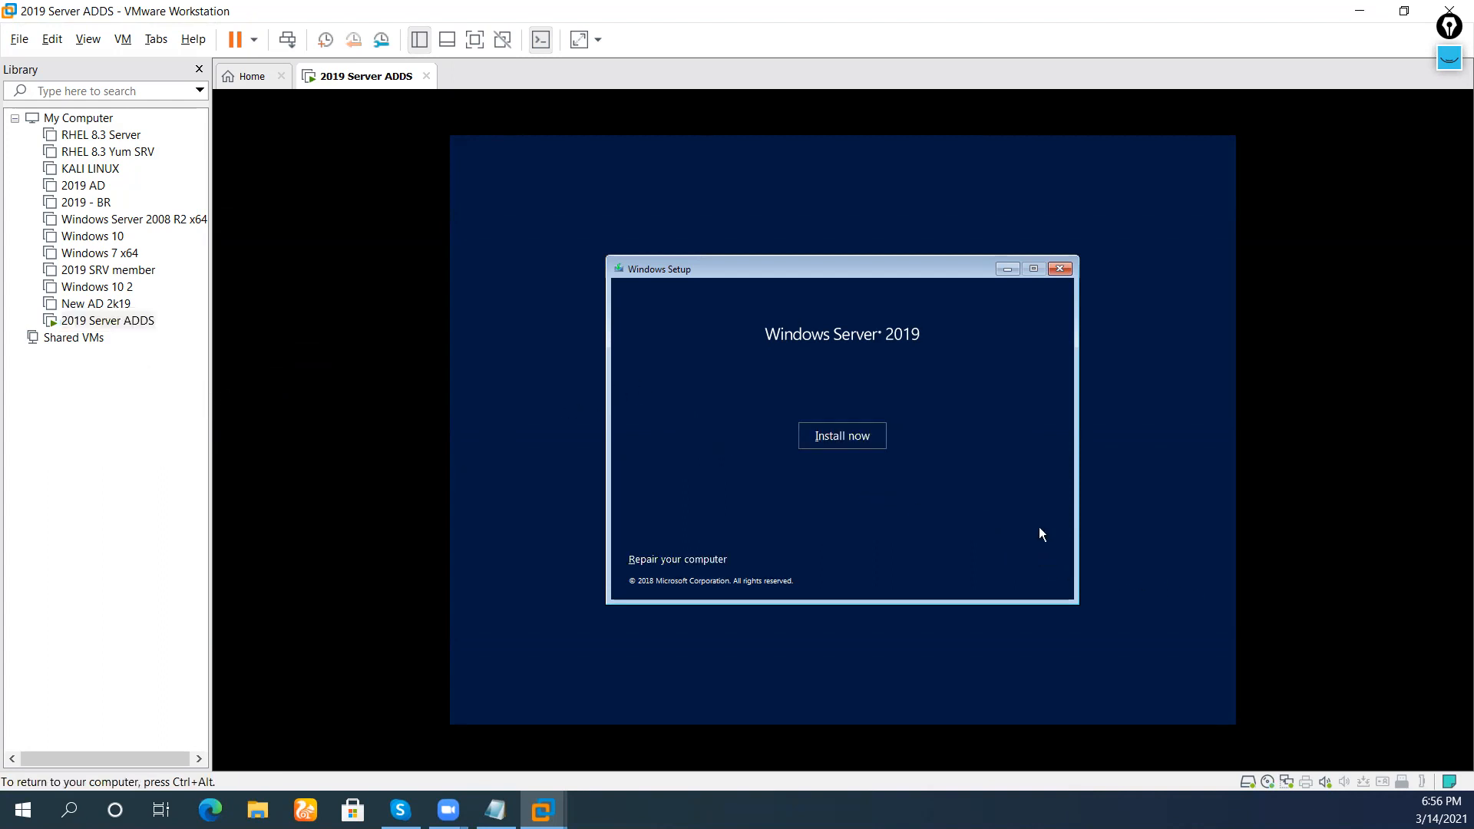
click(877, 438)
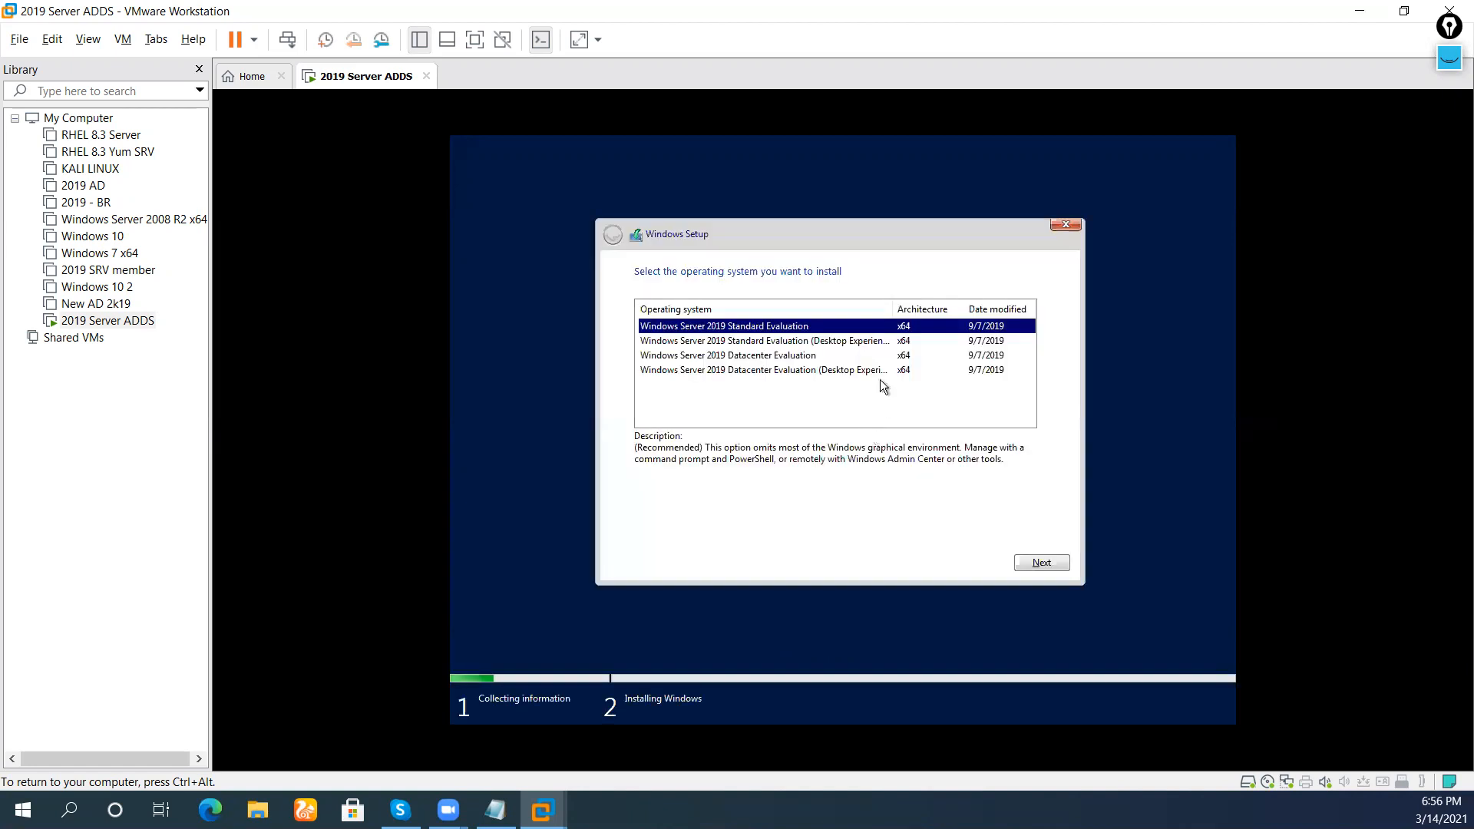
click(883, 371)
click(1050, 563)
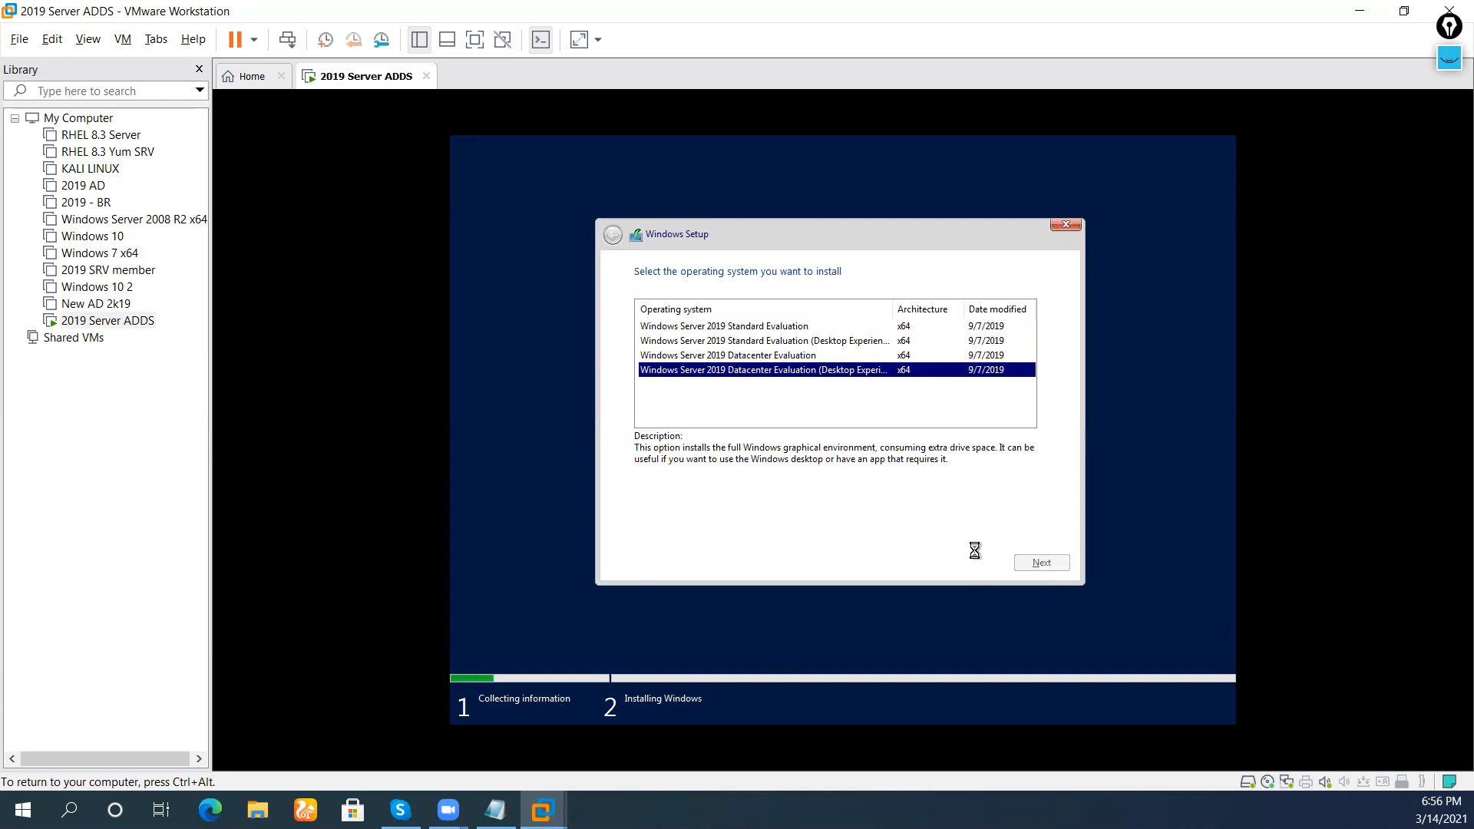
scroll(849, 427, down, 10)
scroll(849, 427, down, 5)
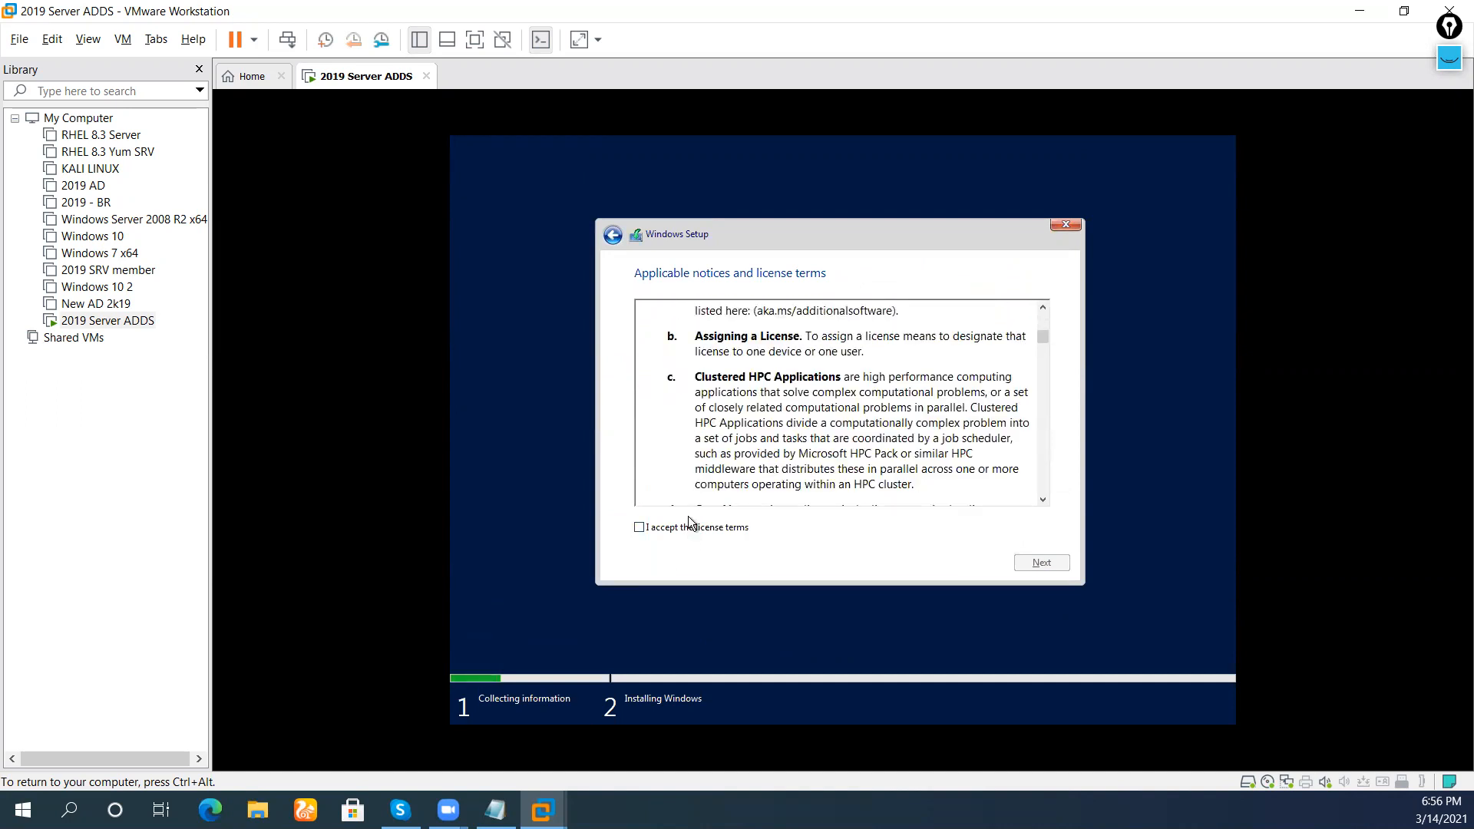
click(683, 527)
scroll(748, 471, down, 10)
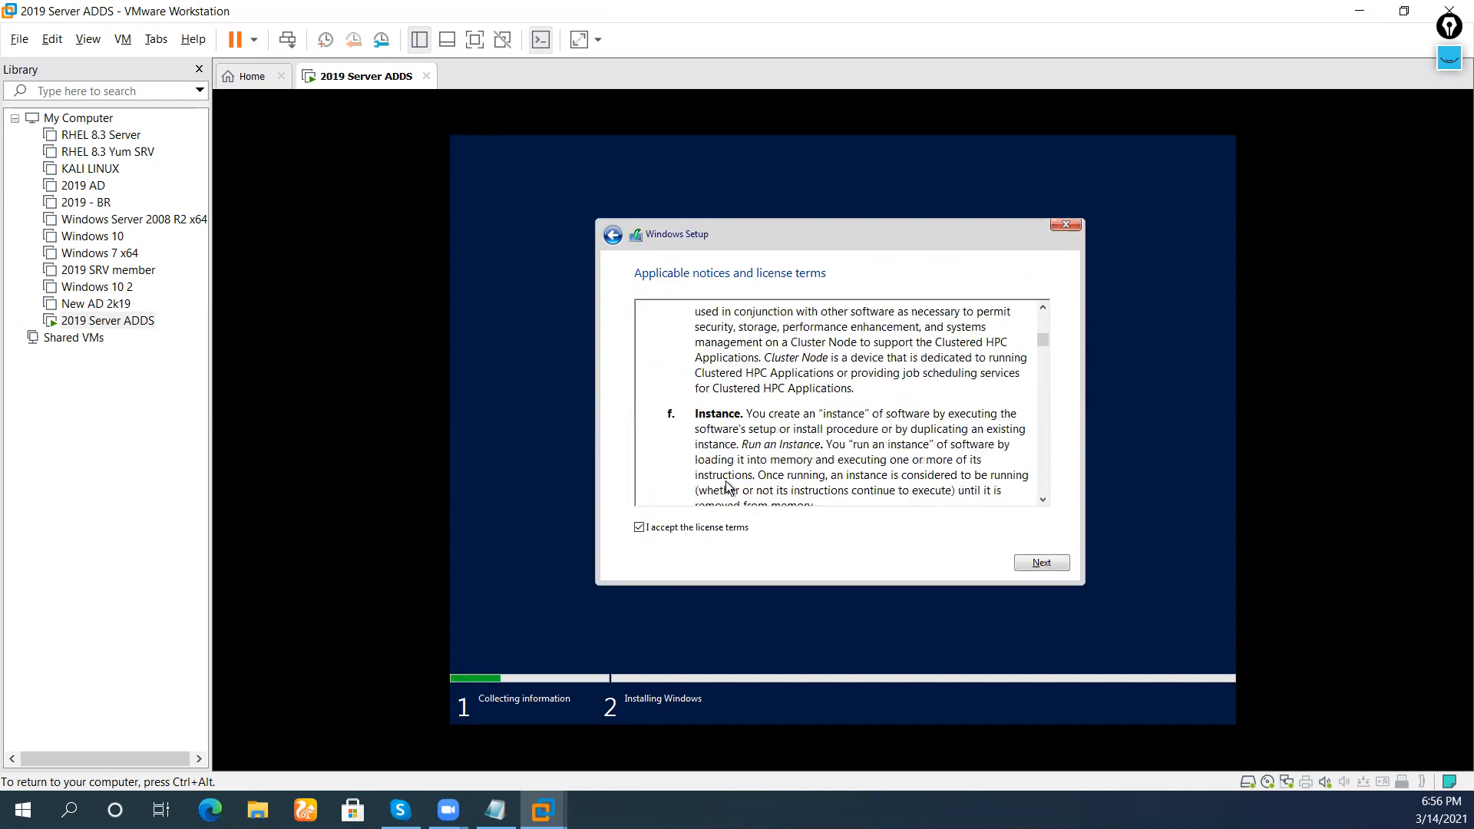
scroll(749, 470, down, 10)
click(1042, 562)
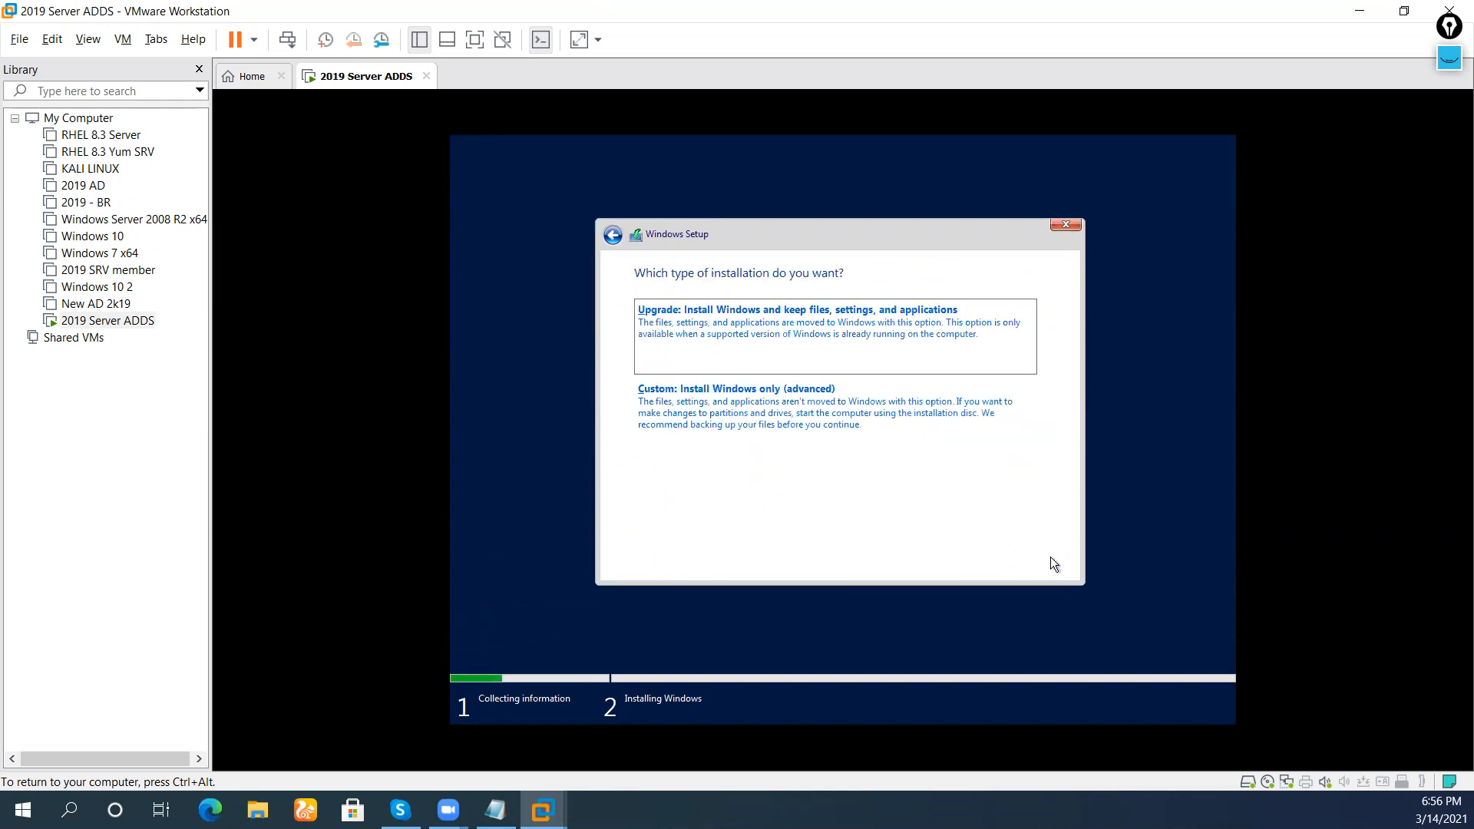
Choose Custom install, create a 30000 MB partition and install onto Partition 4
click(770, 409)
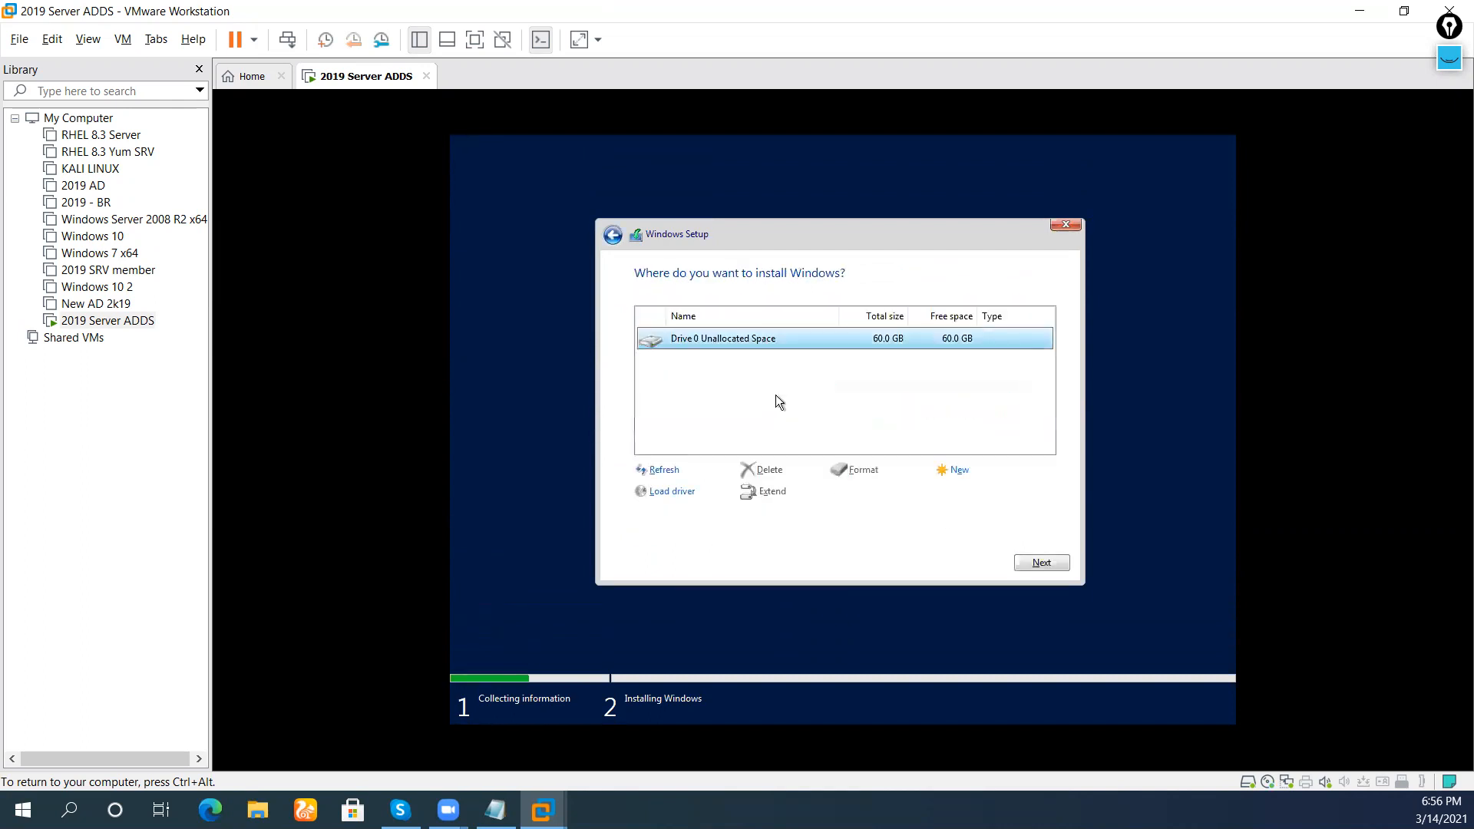
click(954, 469)
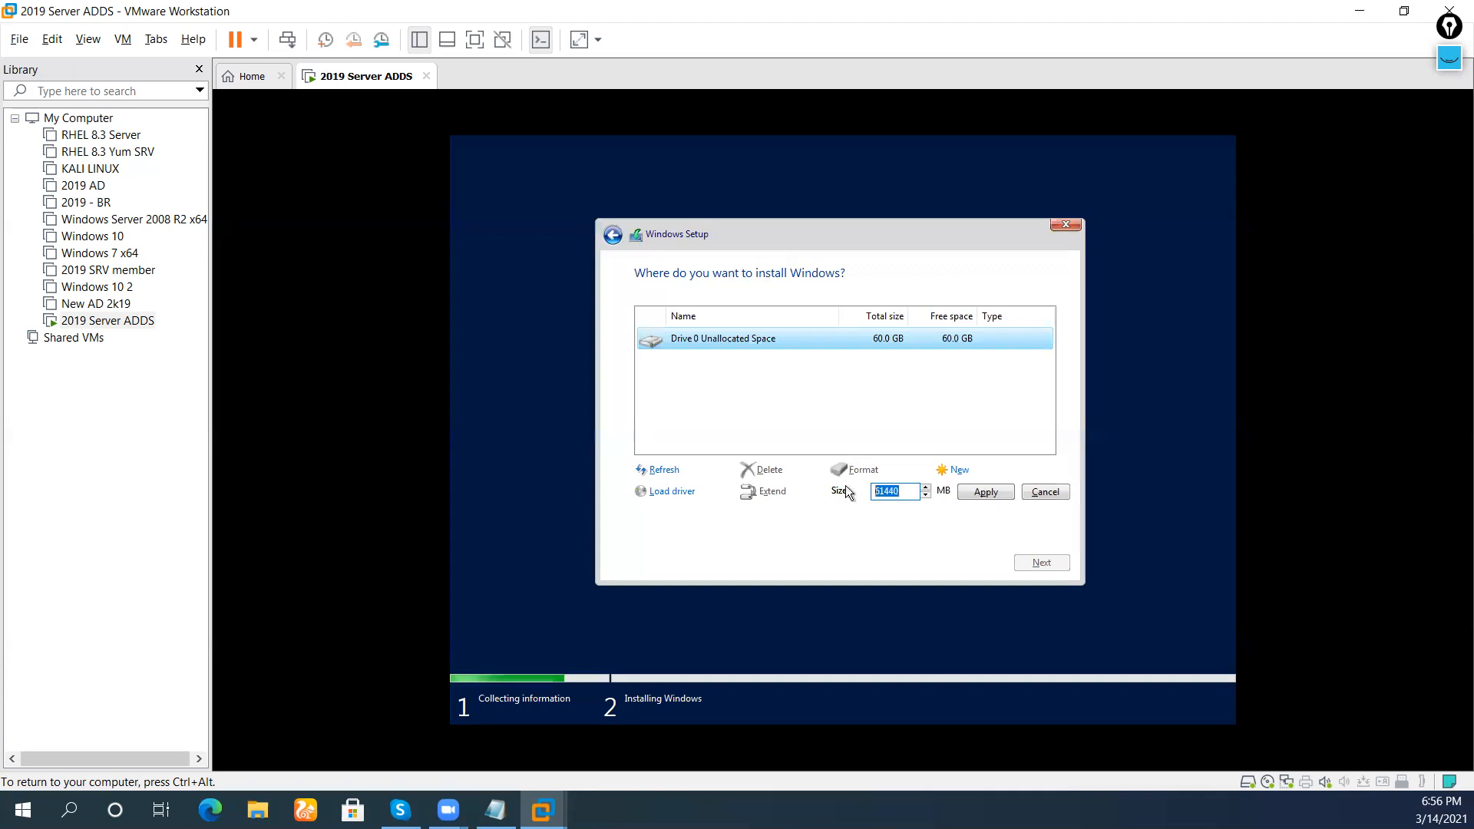
text(30000)
click(963, 497)
click(961, 494)
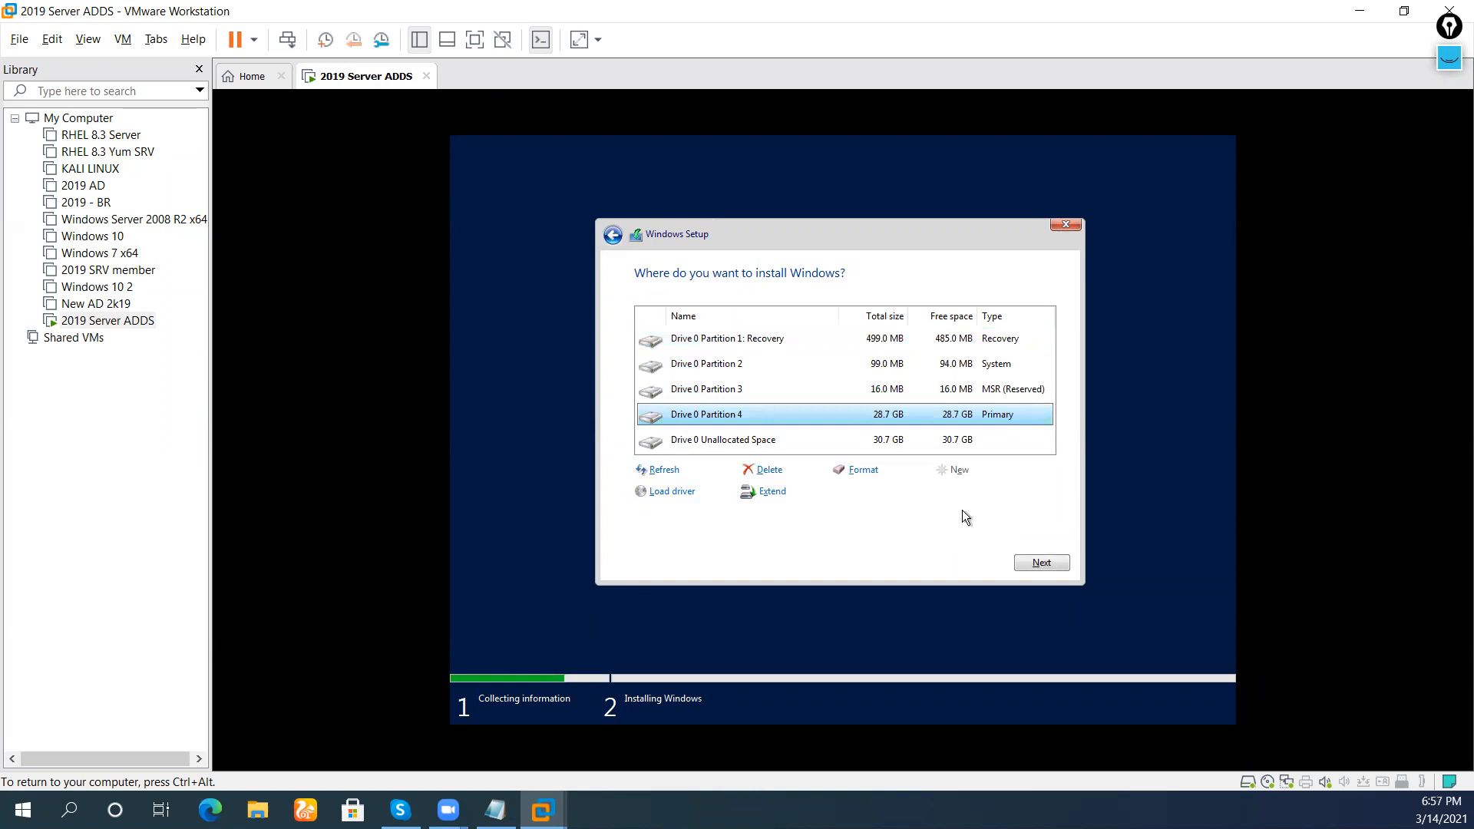
click(1041, 562)
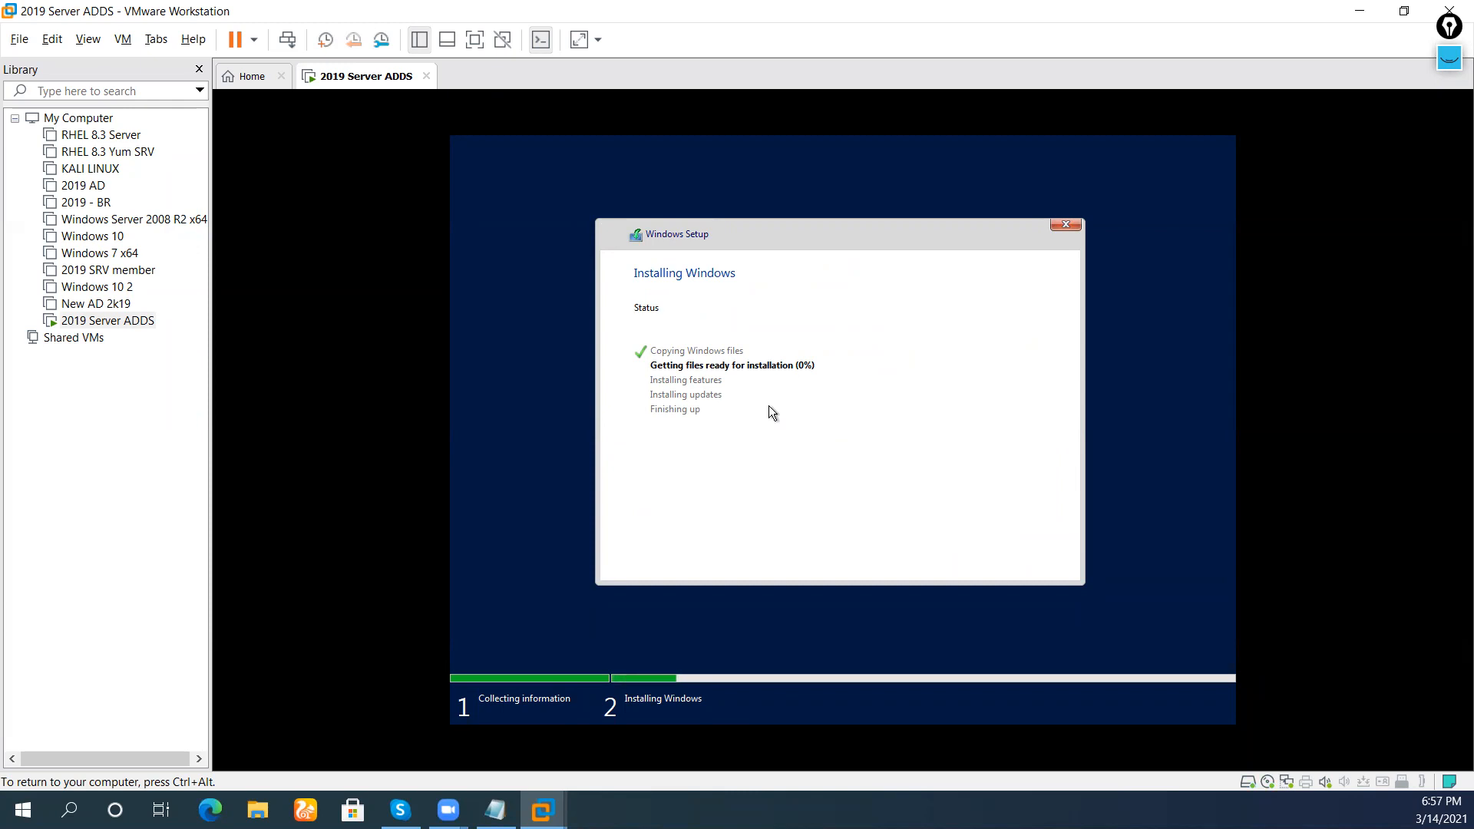
Release input from the VM with Ctrl+Alt while Windows Setup finishes installing and restarts
key(ctrl+alt)
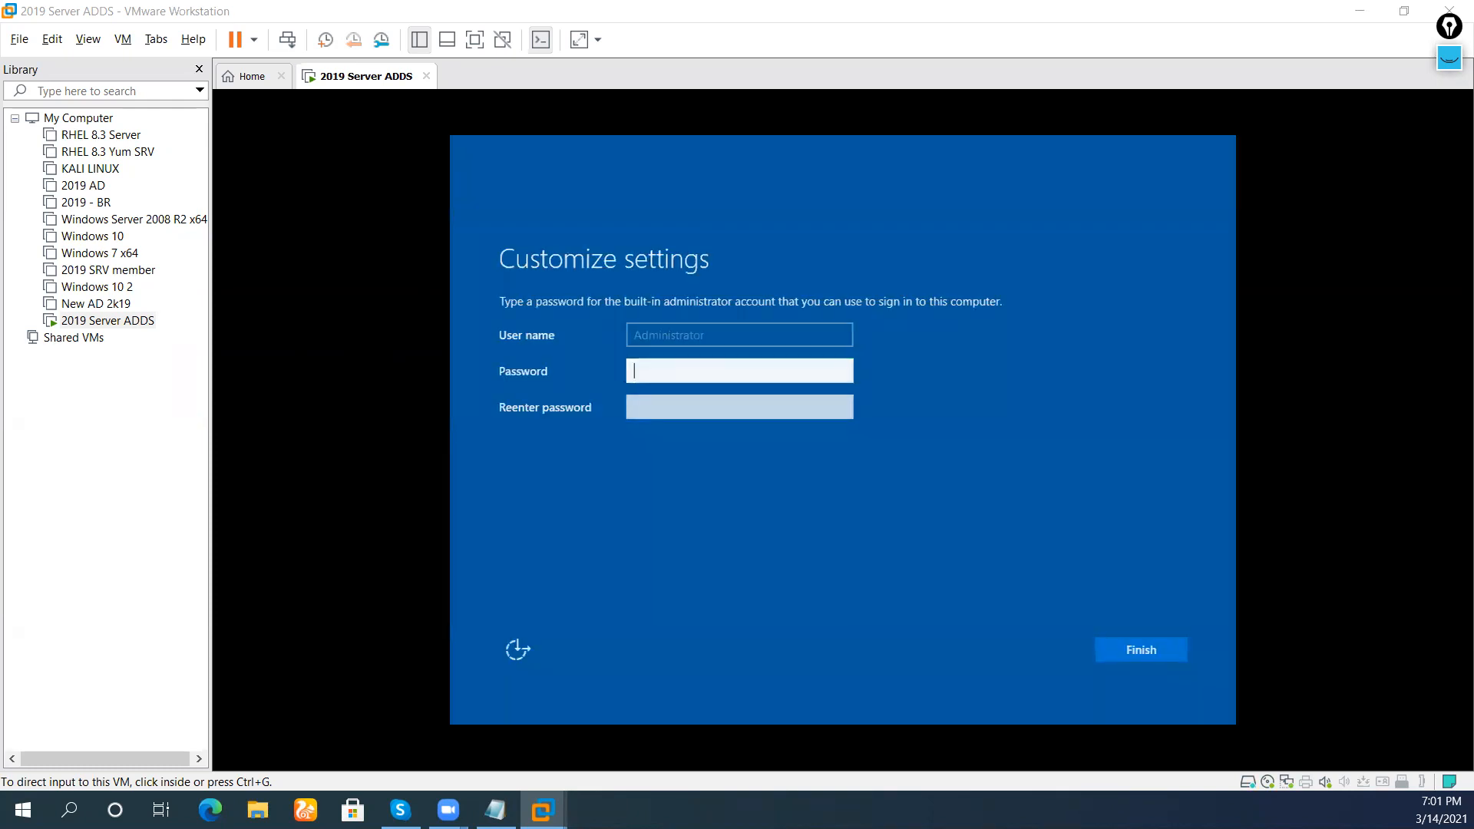
Enter the Administrator password in both password fields and submit to complete setup
click(808, 371)
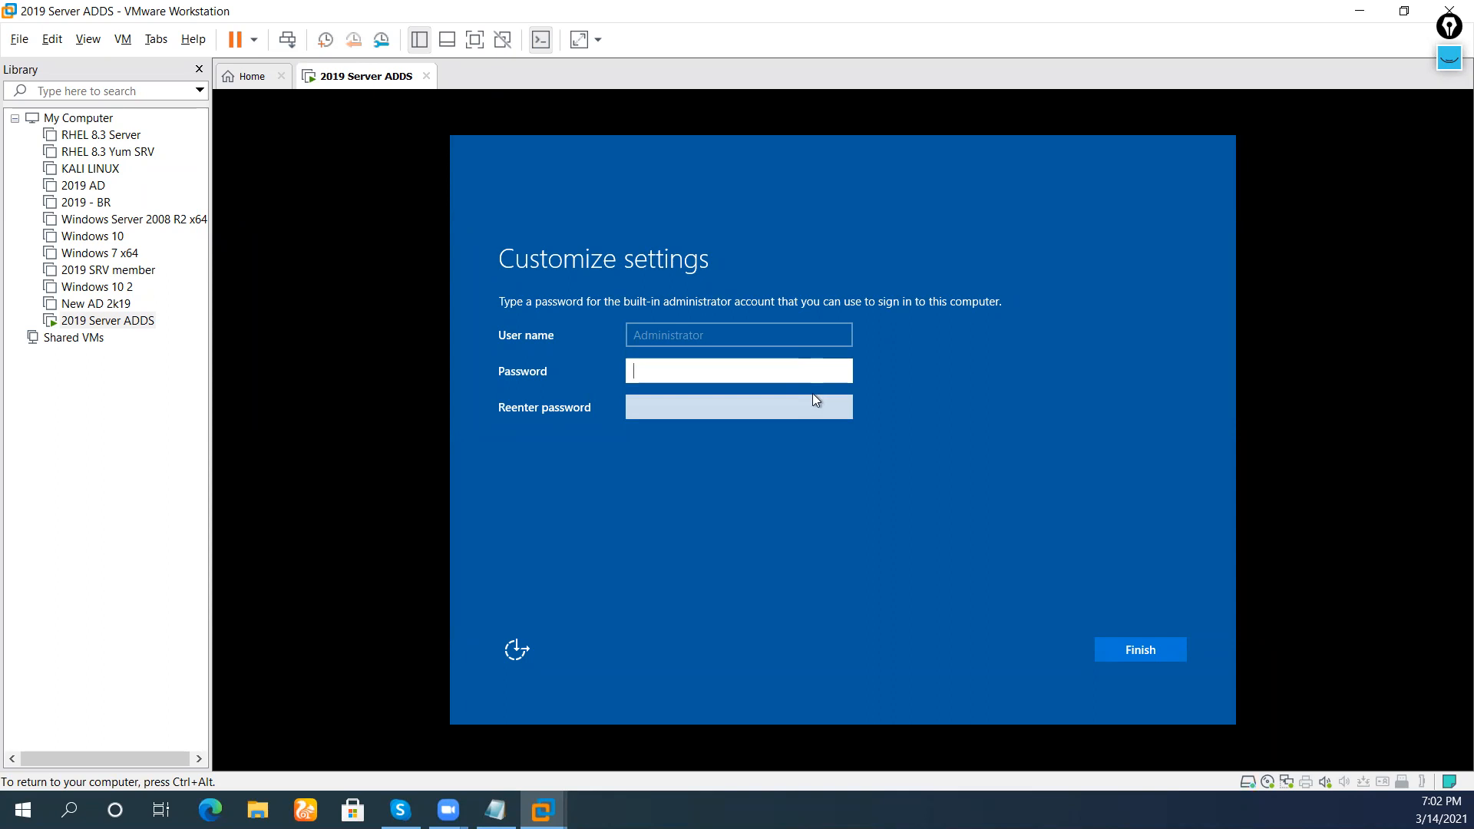
text(ssw0rd)
key(Tab)
text(P@ssw0rd)
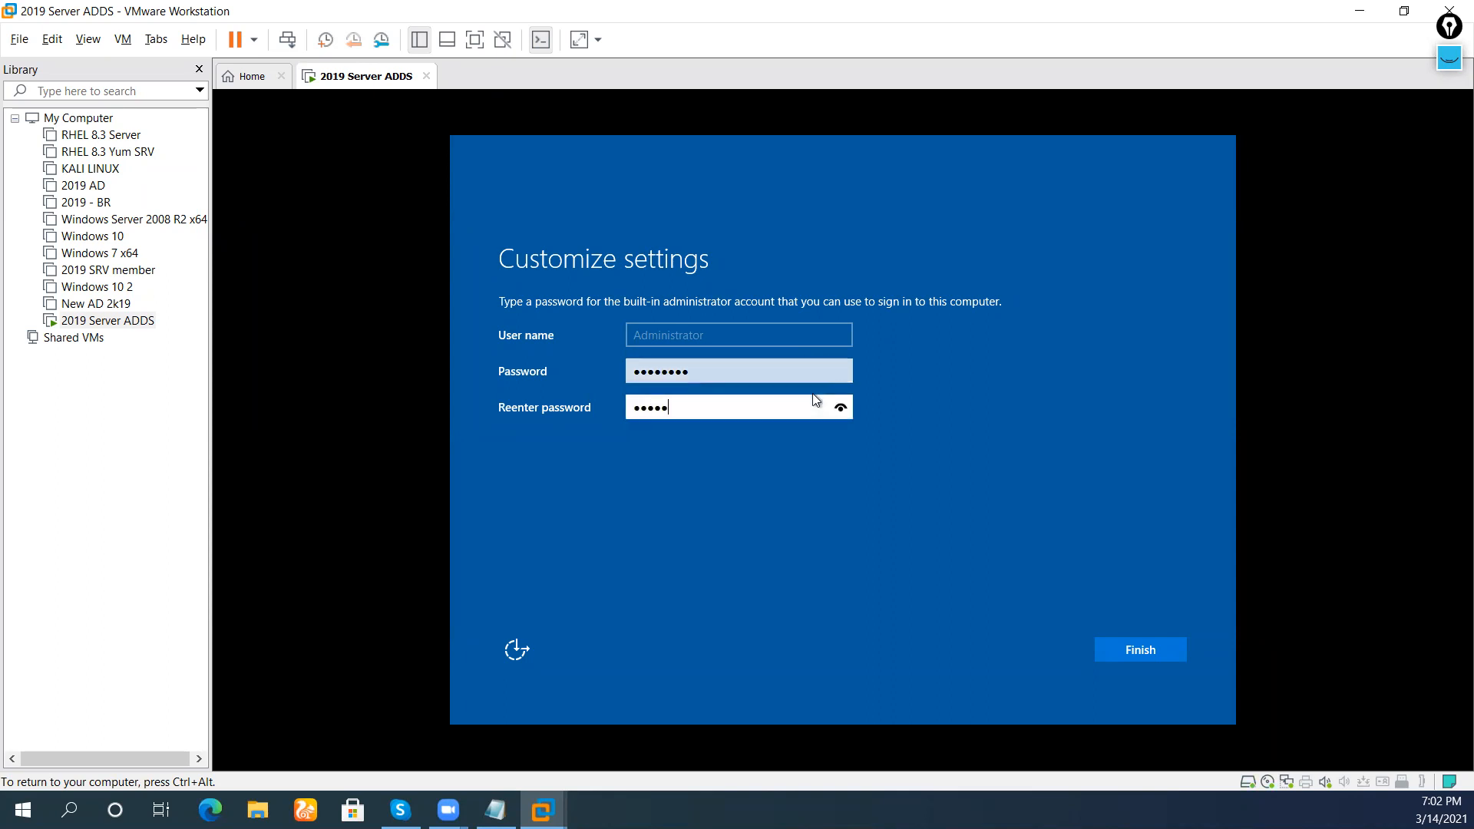
key(Return)
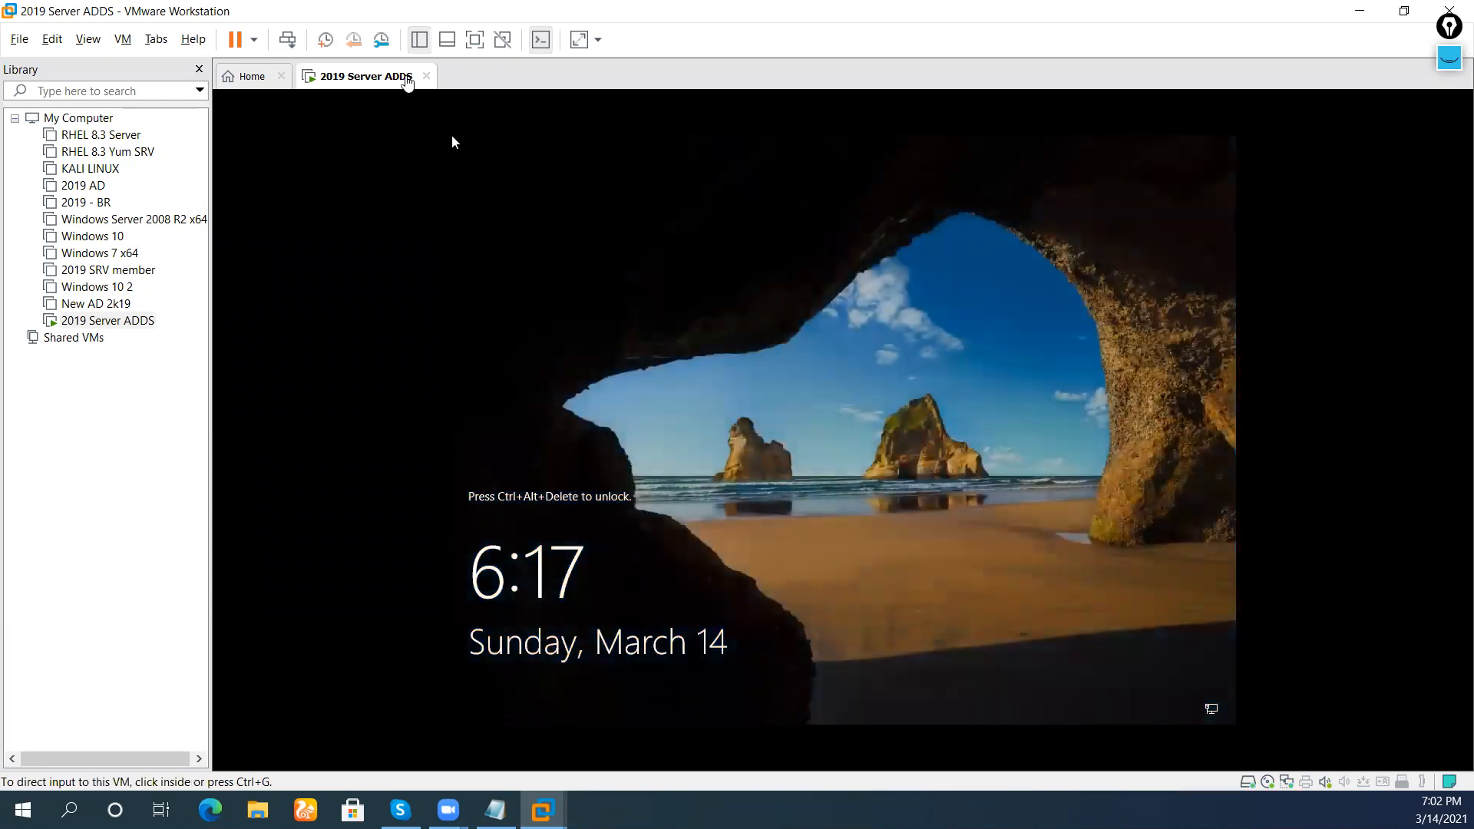
Send Ctrl+Alt+Del to the guest and sign in as Administrator with the account password
right_click(383, 75)
click(419, 166)
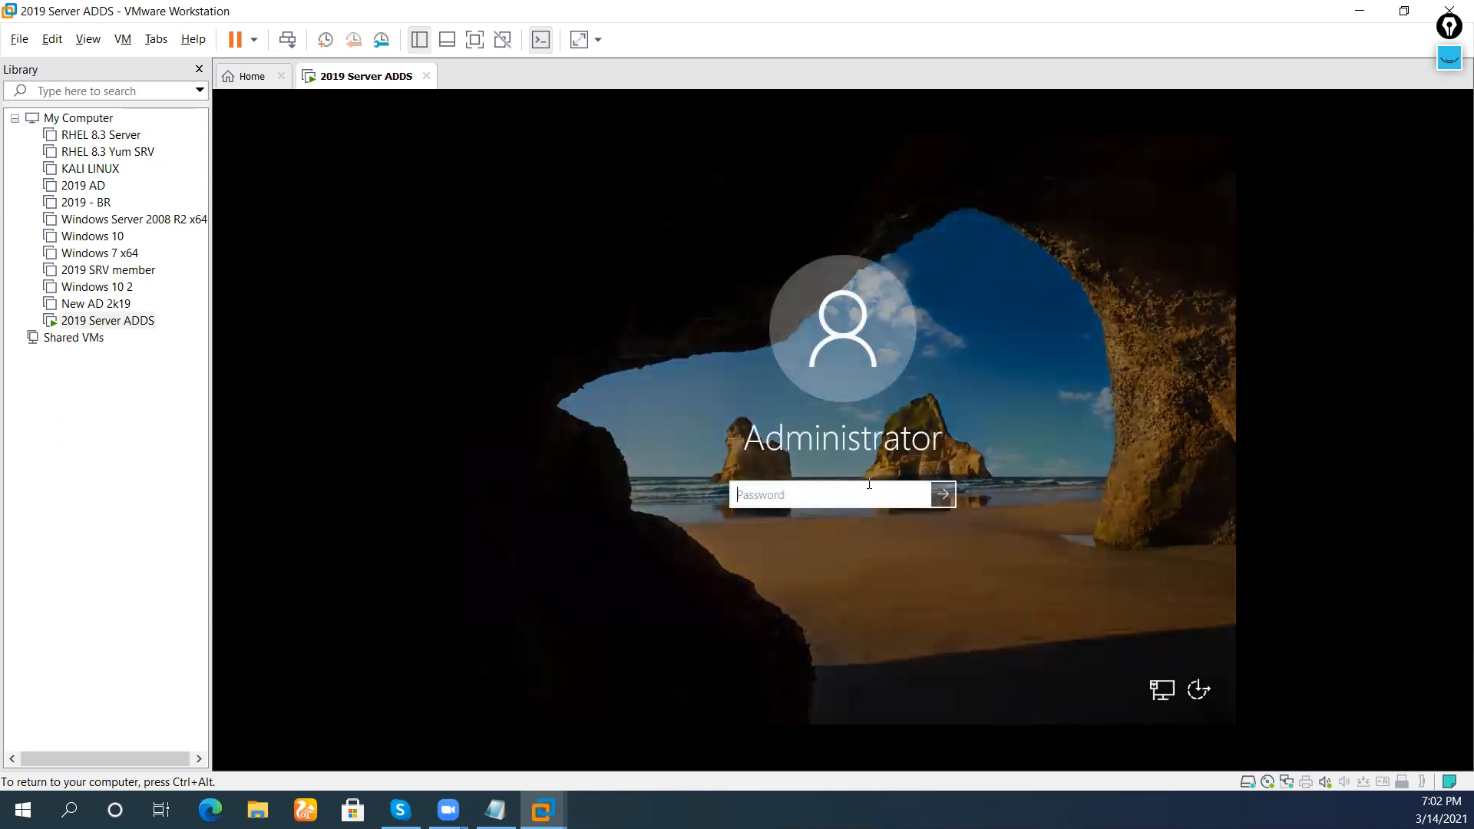
text(P@ssw0rd)
key(Return)
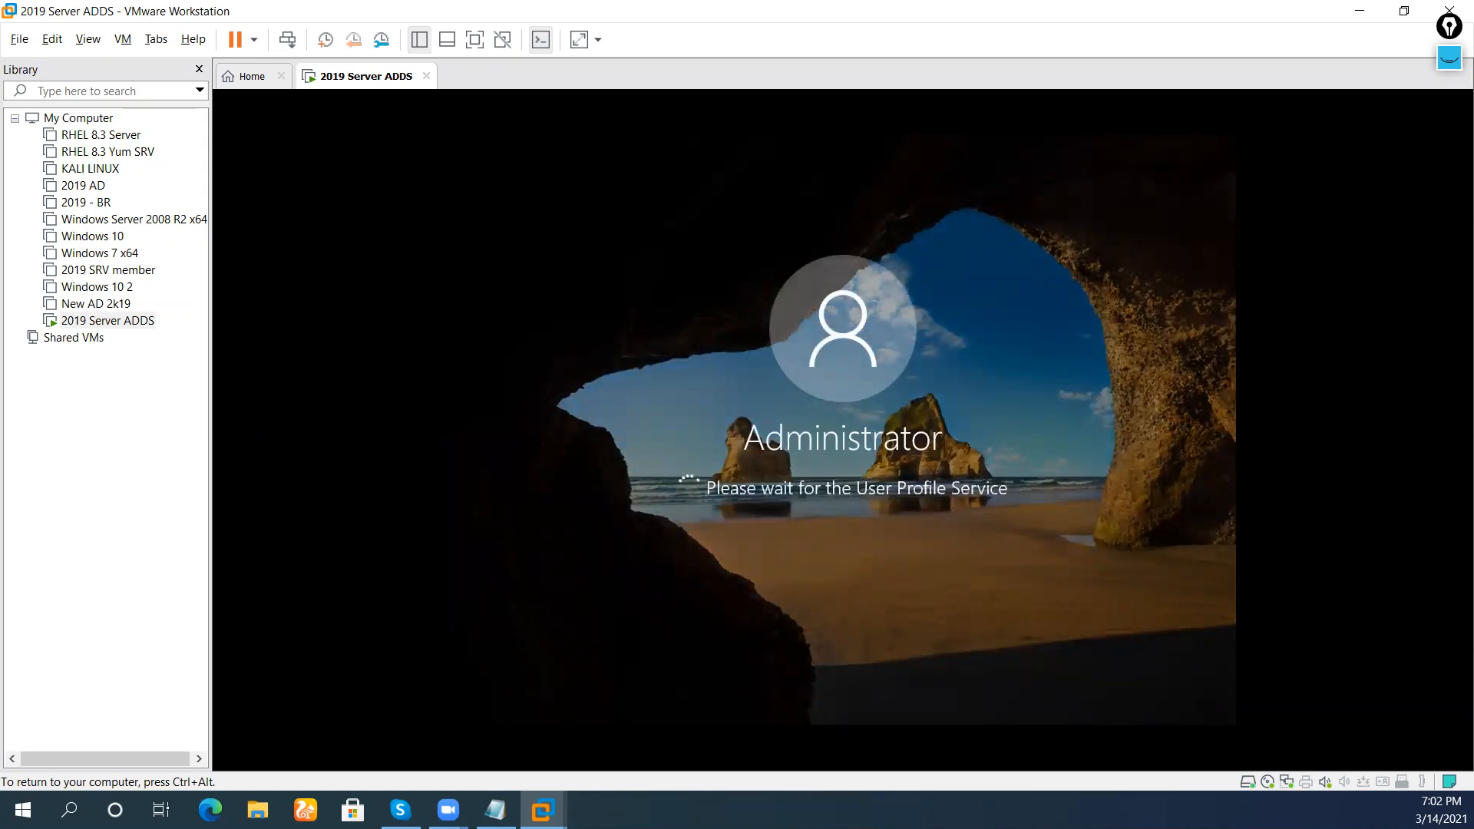
key(ctrl+alt)
Choose Install VMware Tools from the VM's menu and bring up the guest's Start menu
right_click(375, 77)
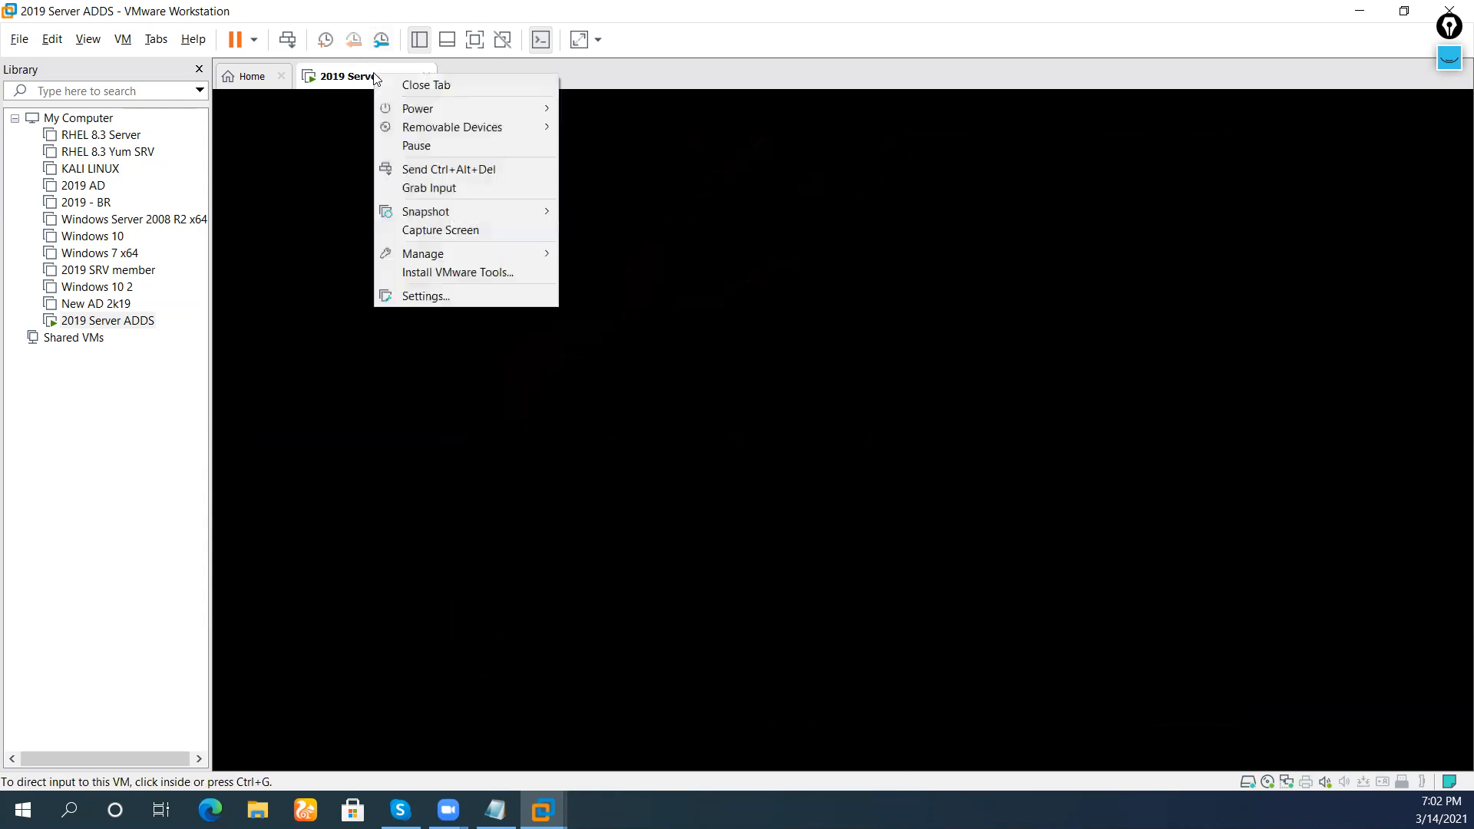
click(333, 82)
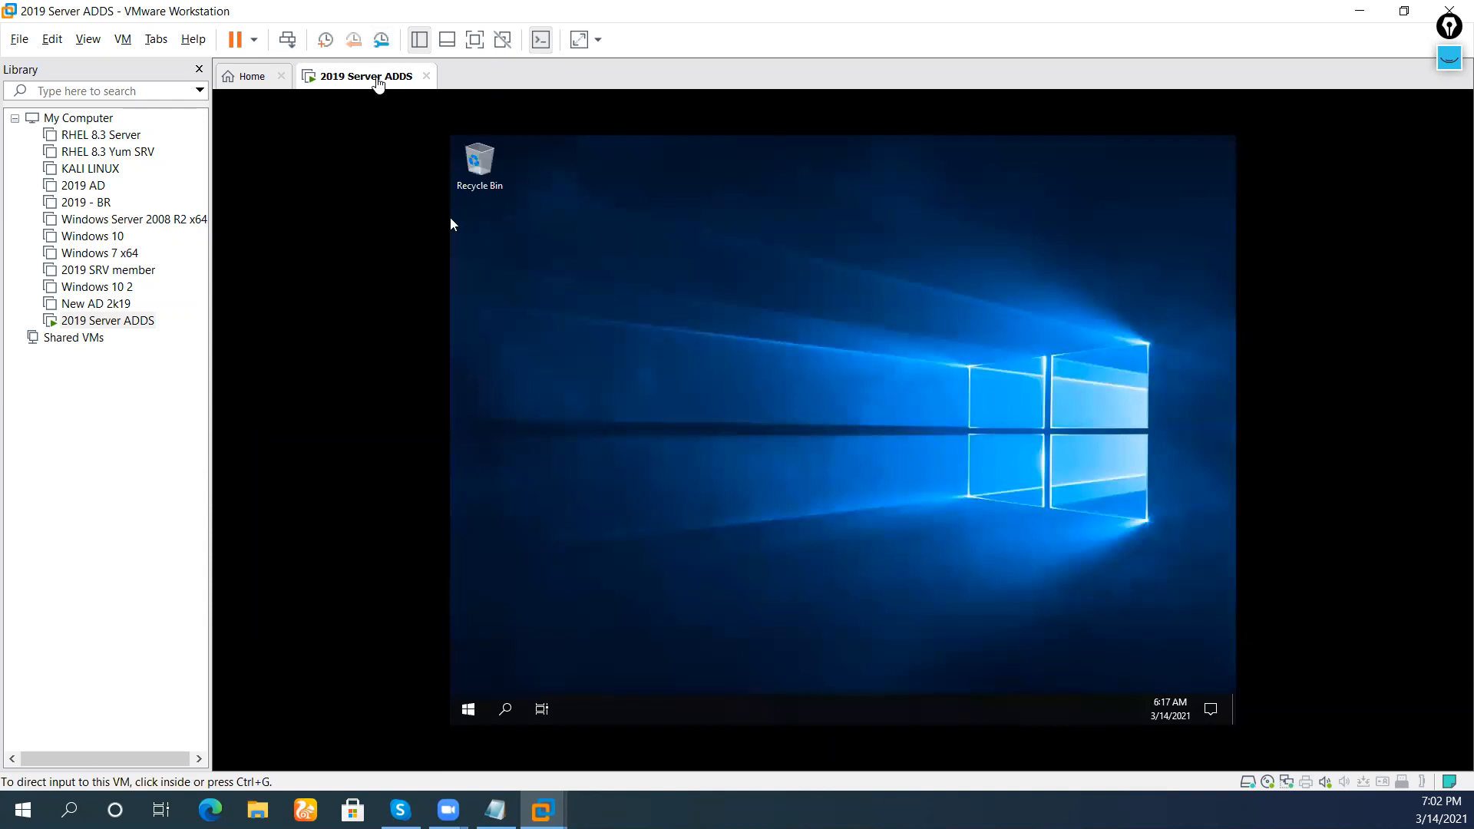
right_click(377, 80)
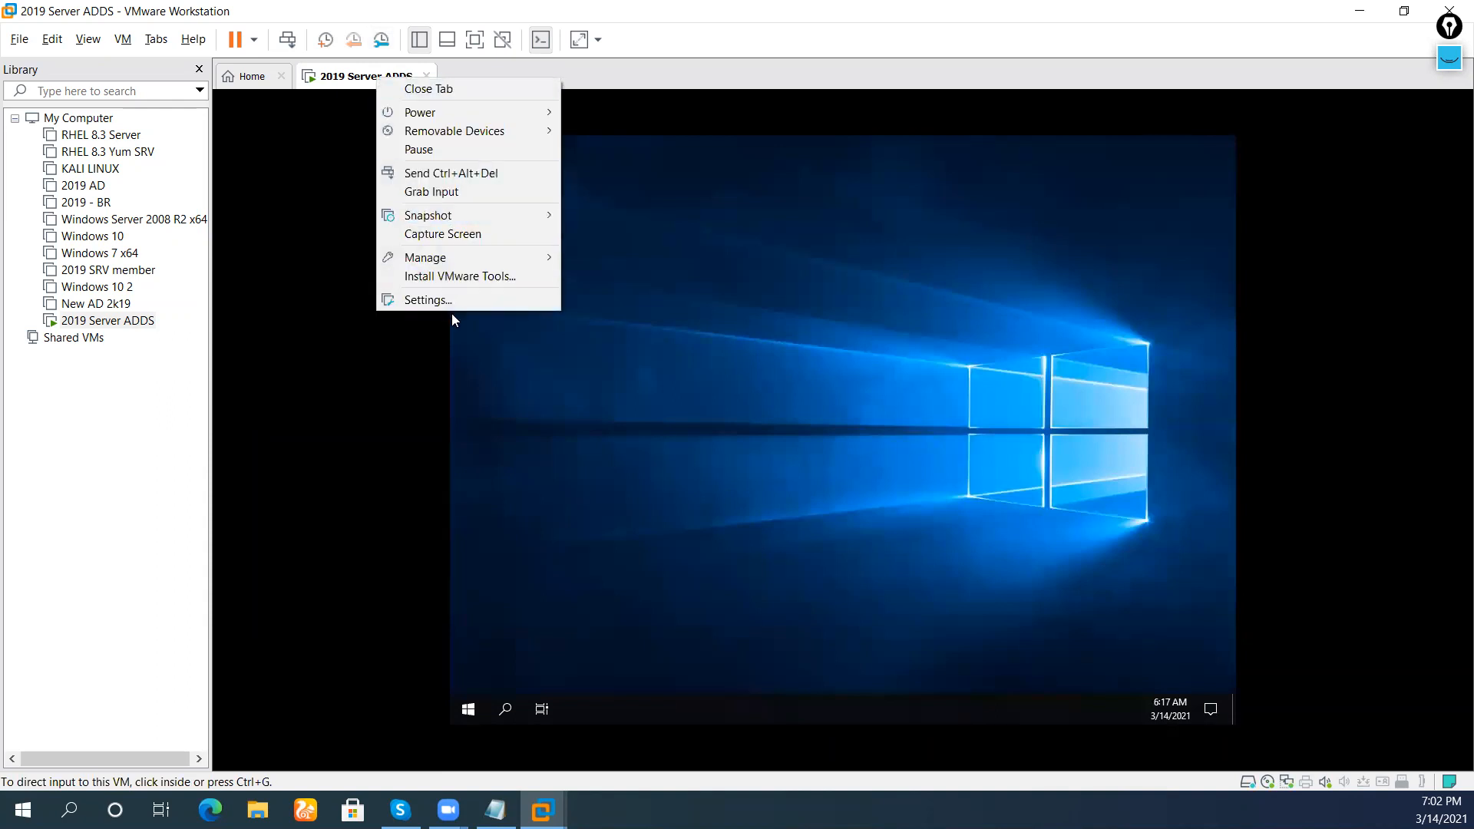
click(464, 277)
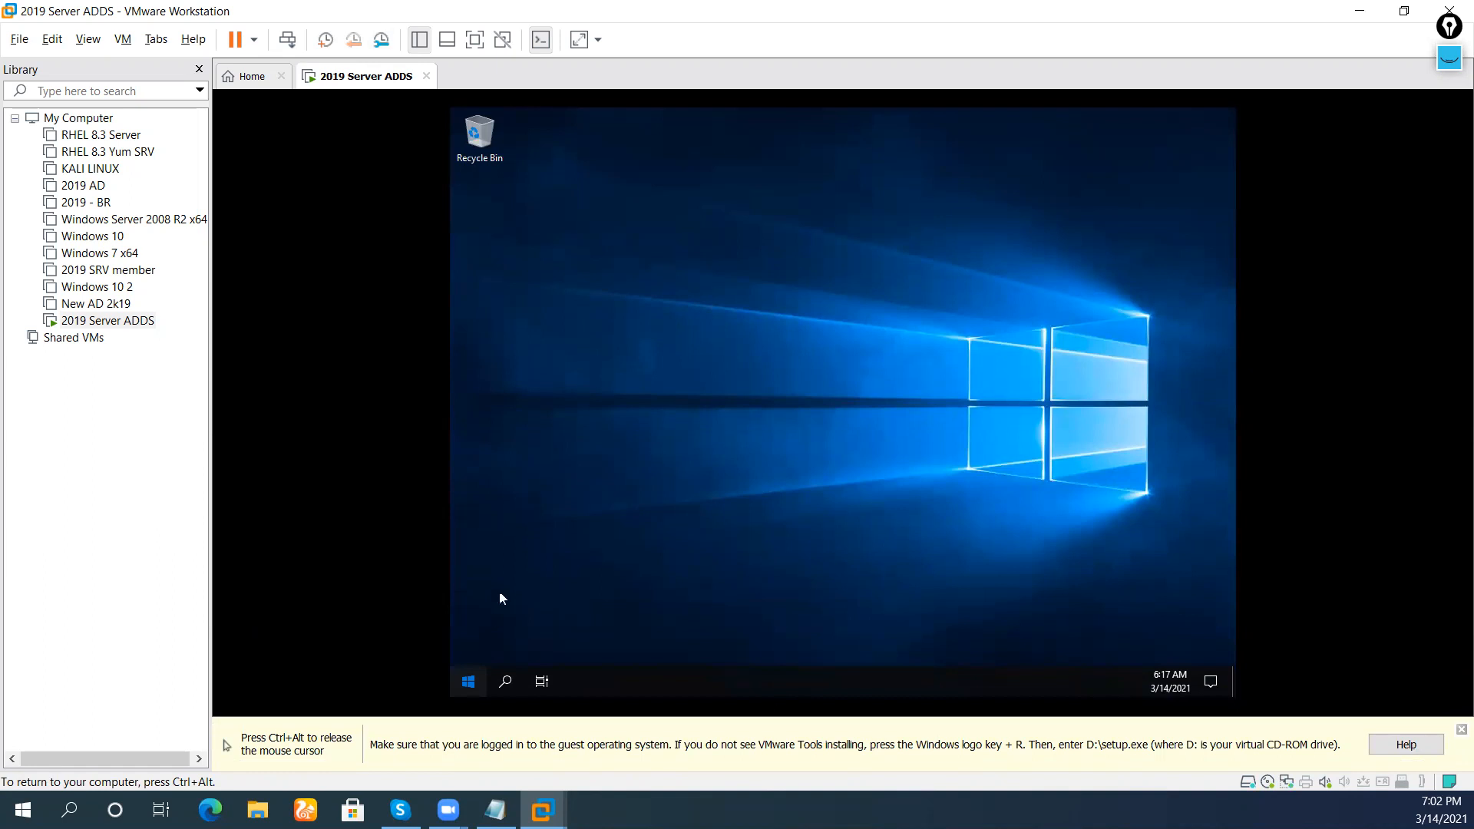
key(super)
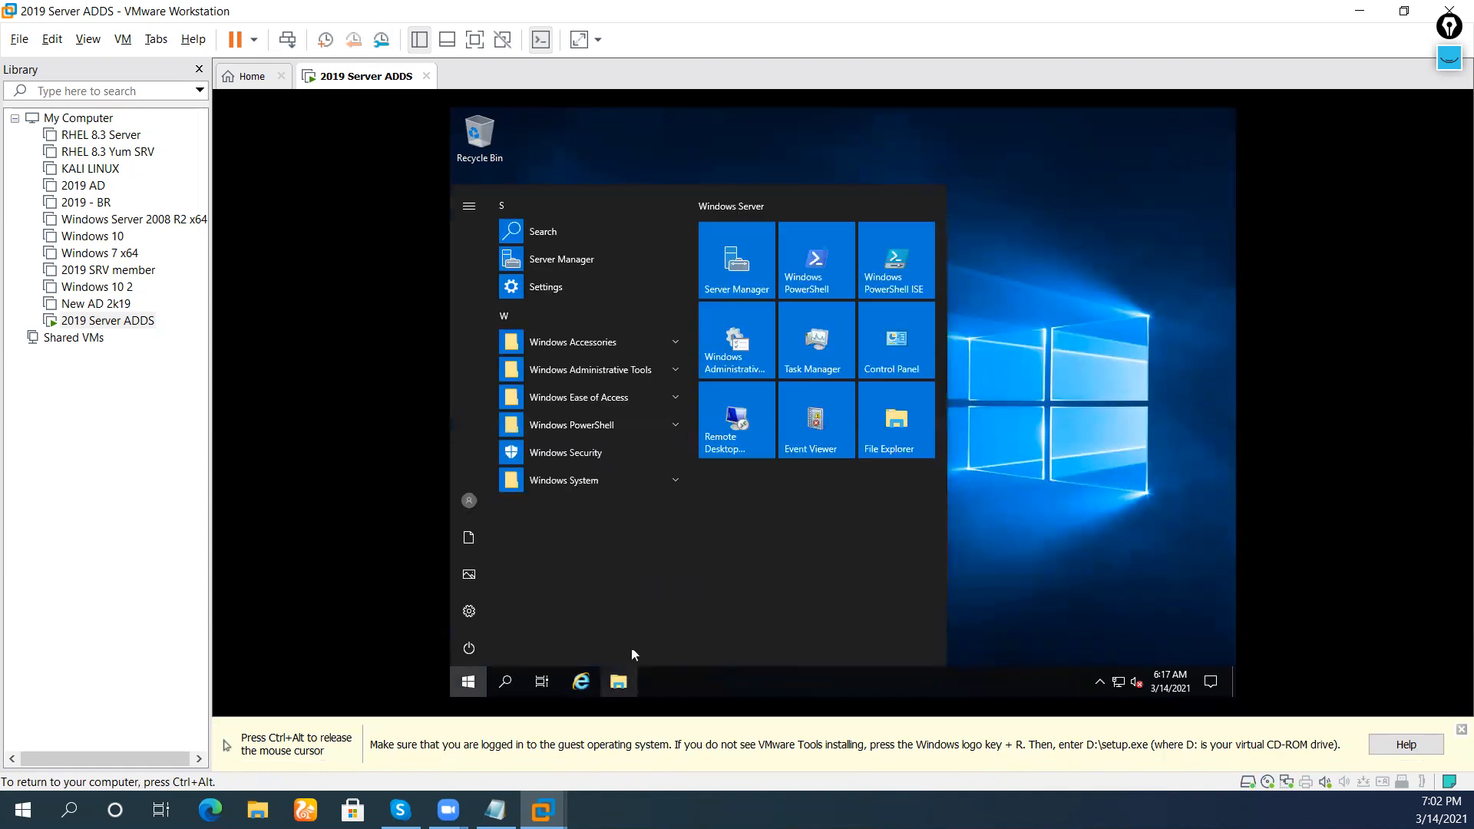
Open File Explorer on This PC and select the VMware Tools DVD drive (D:)
key(super)
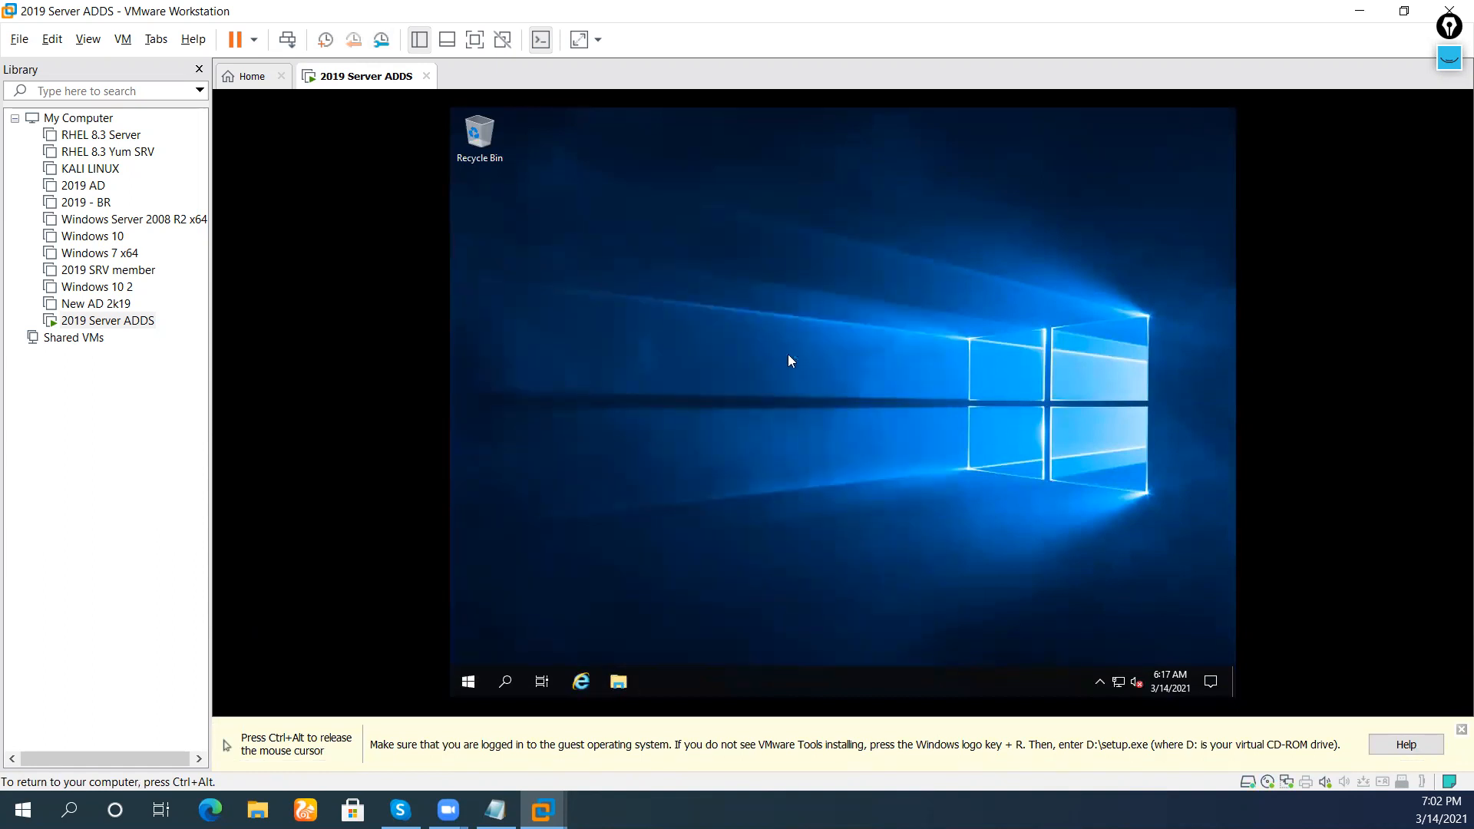
key(super+e)
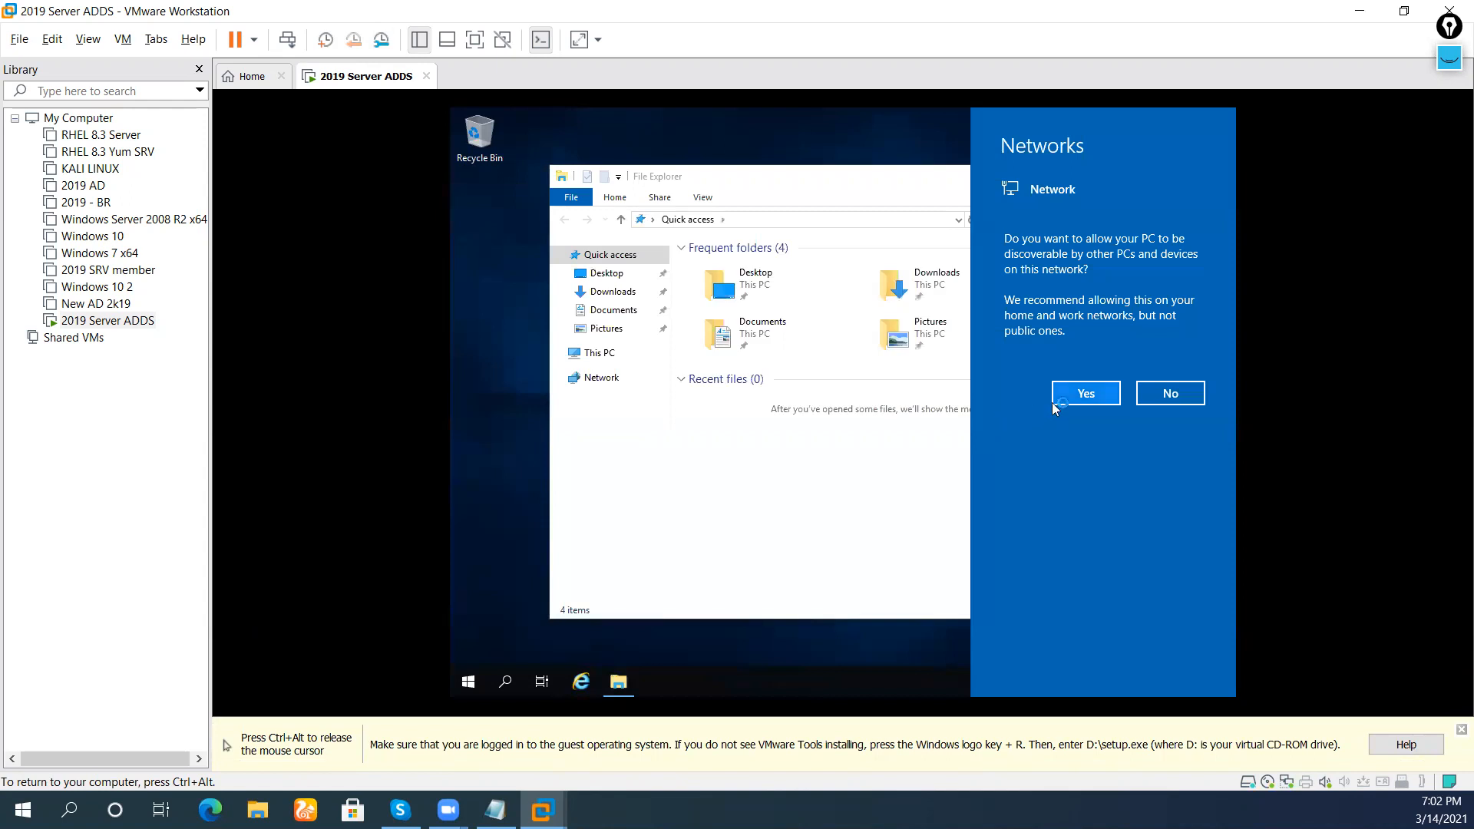
click(615, 360)
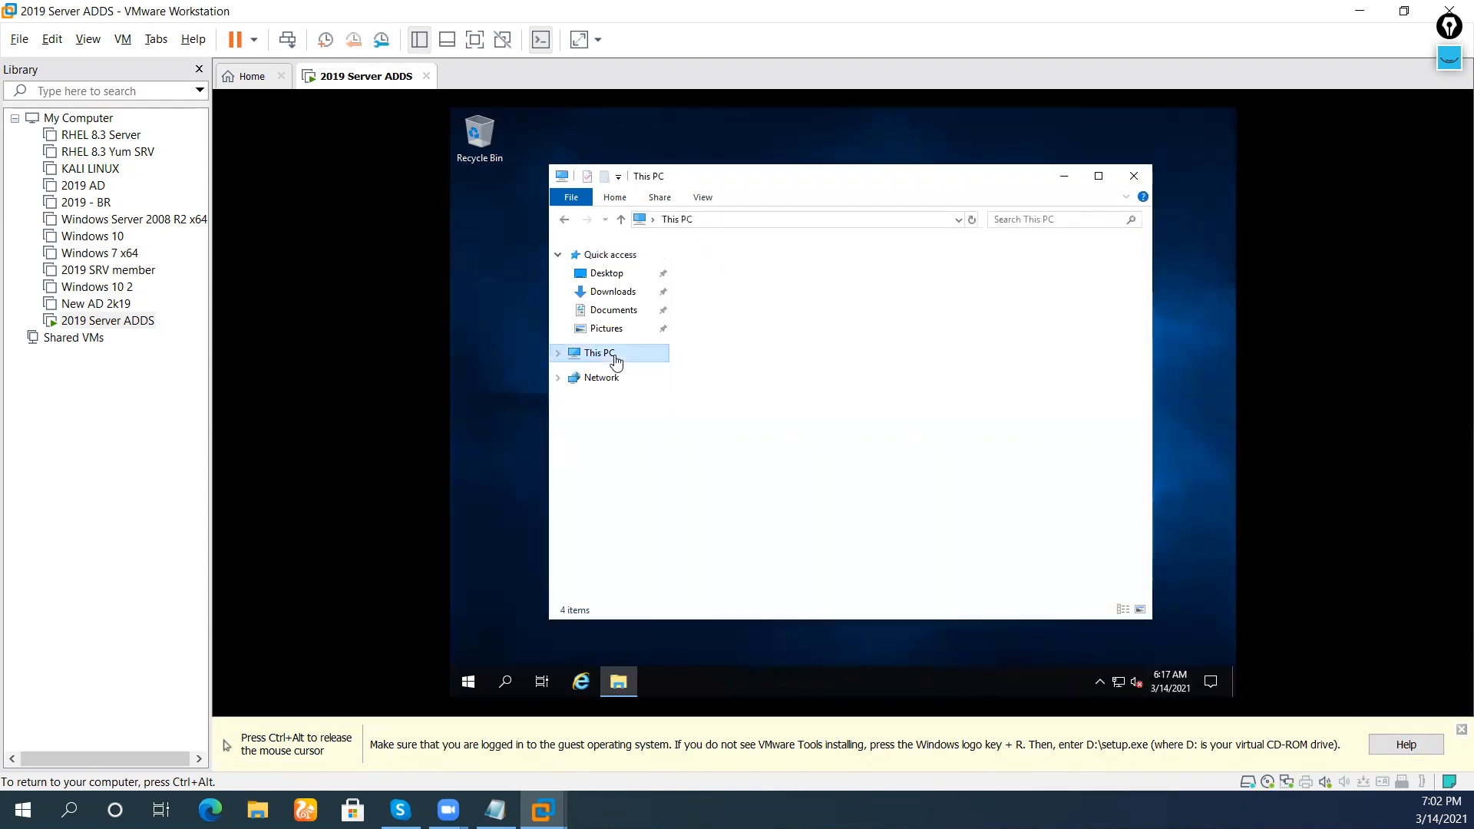
key(ctrl+alt)
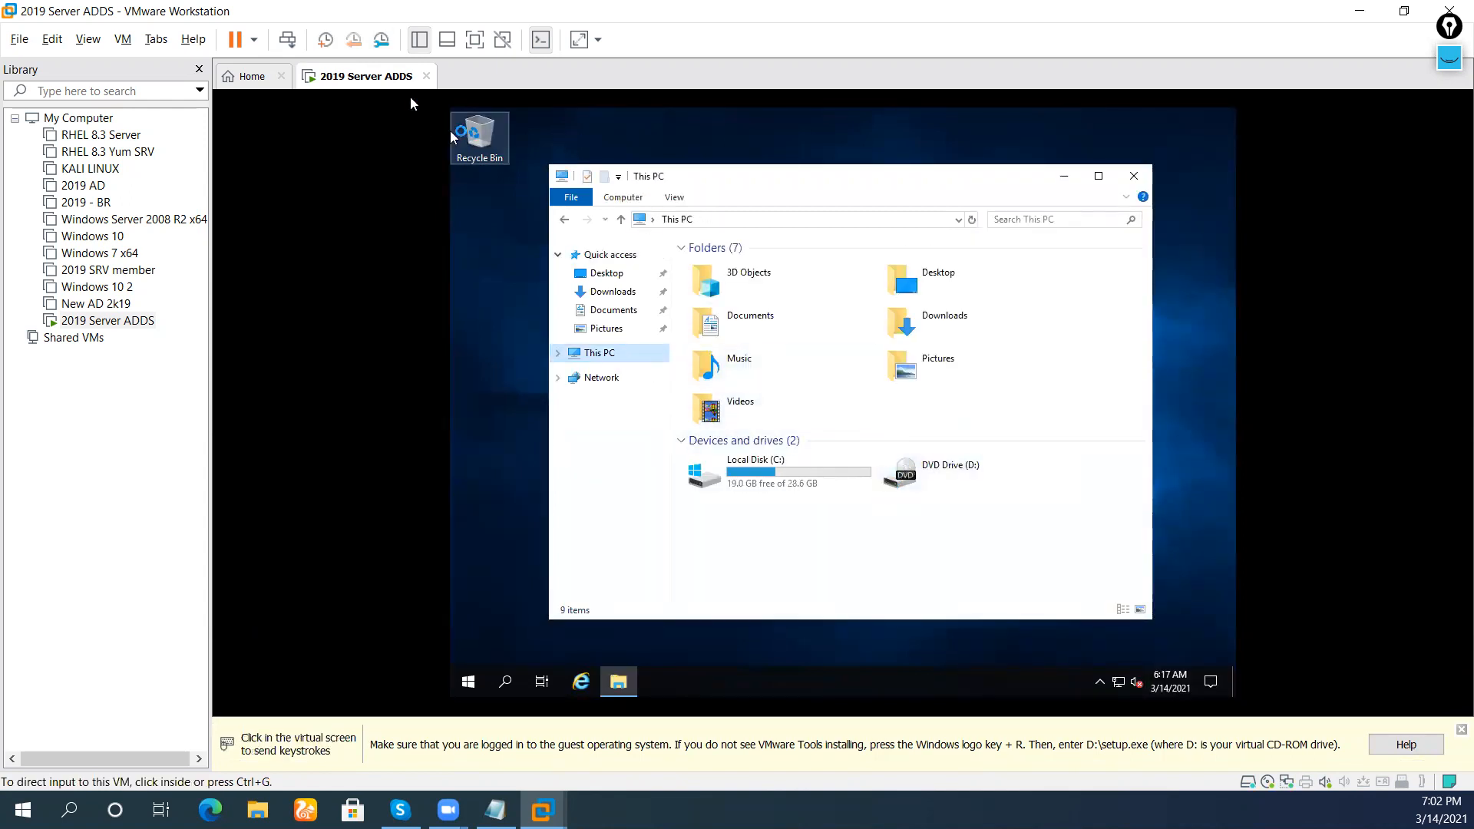
right_click(388, 83)
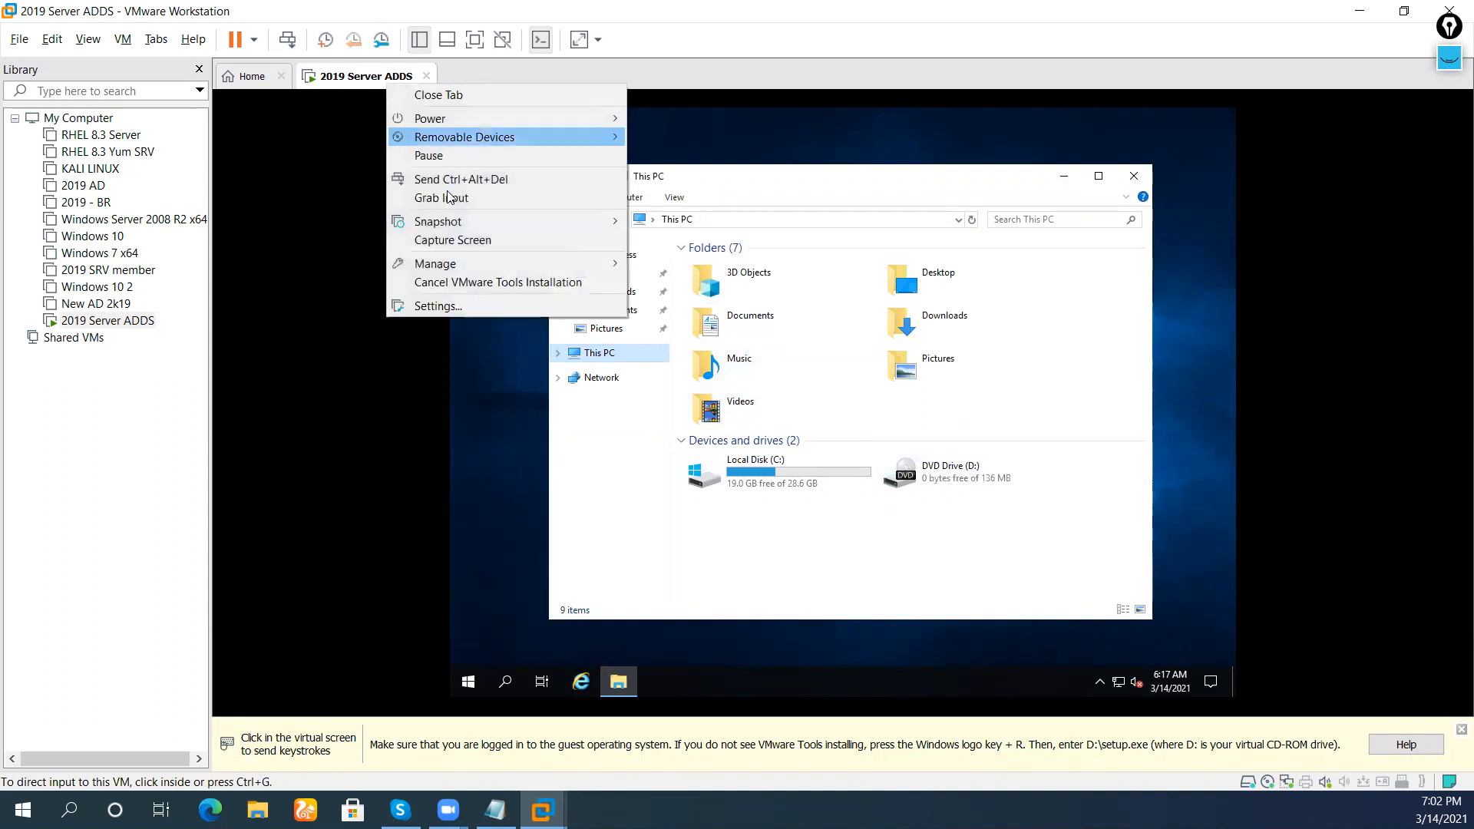
click(974, 477)
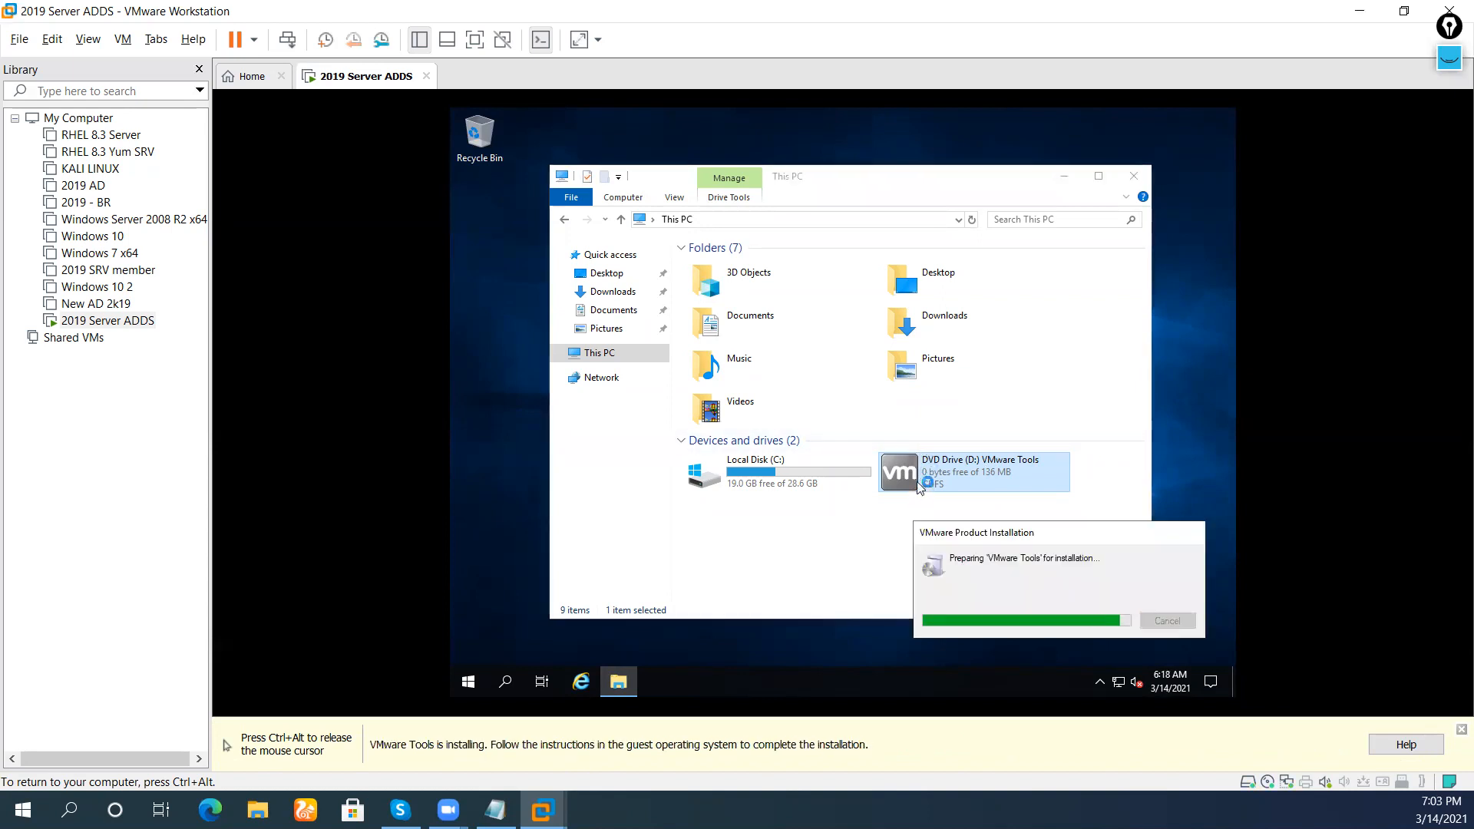
Open Network Connections via Network & Internet settings, select Ethernet0, and bring VMware Tools Setup forward
click(1067, 182)
right_click(1115, 683)
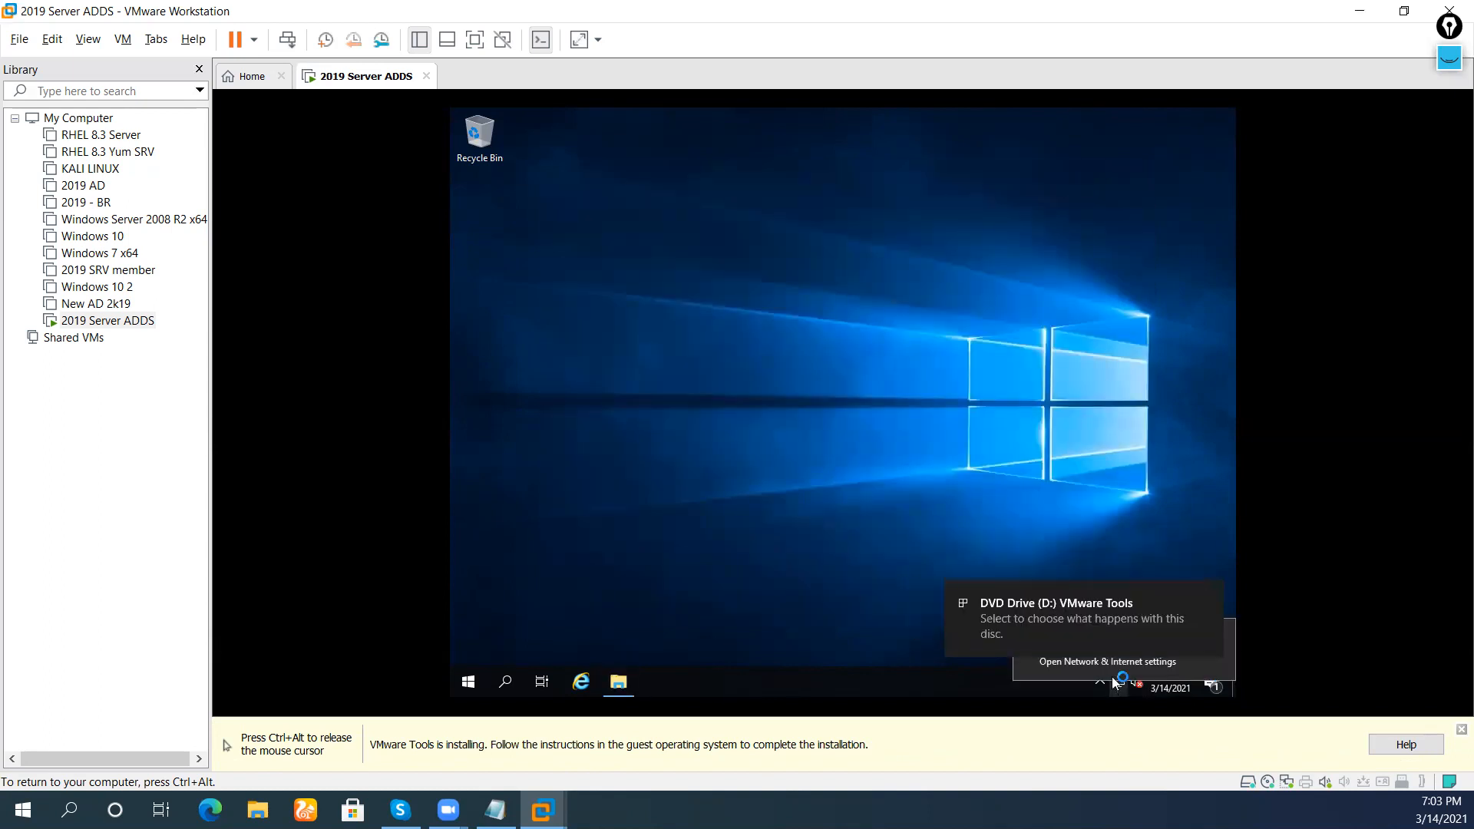
click(1112, 667)
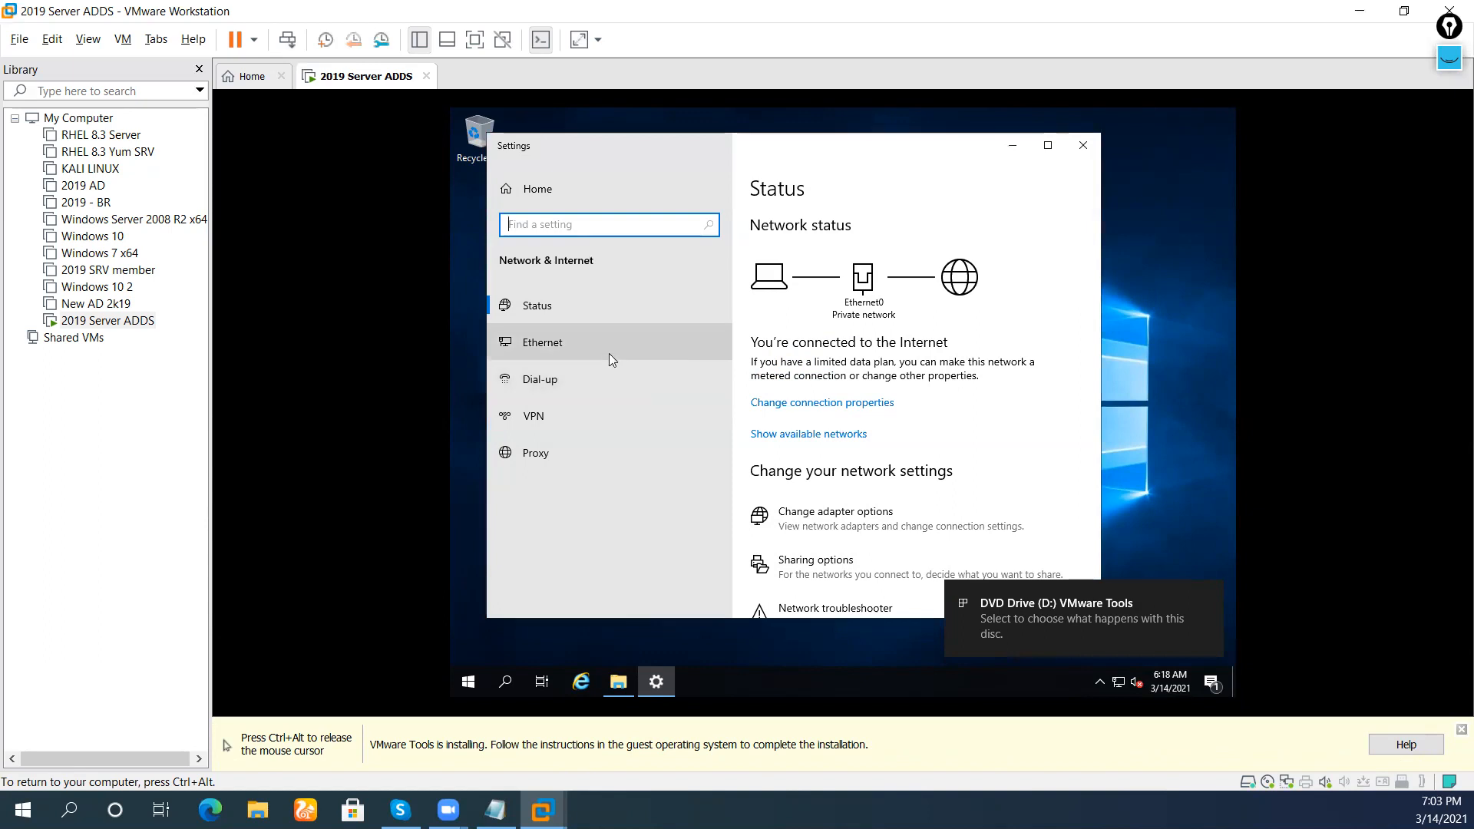
click(605, 349)
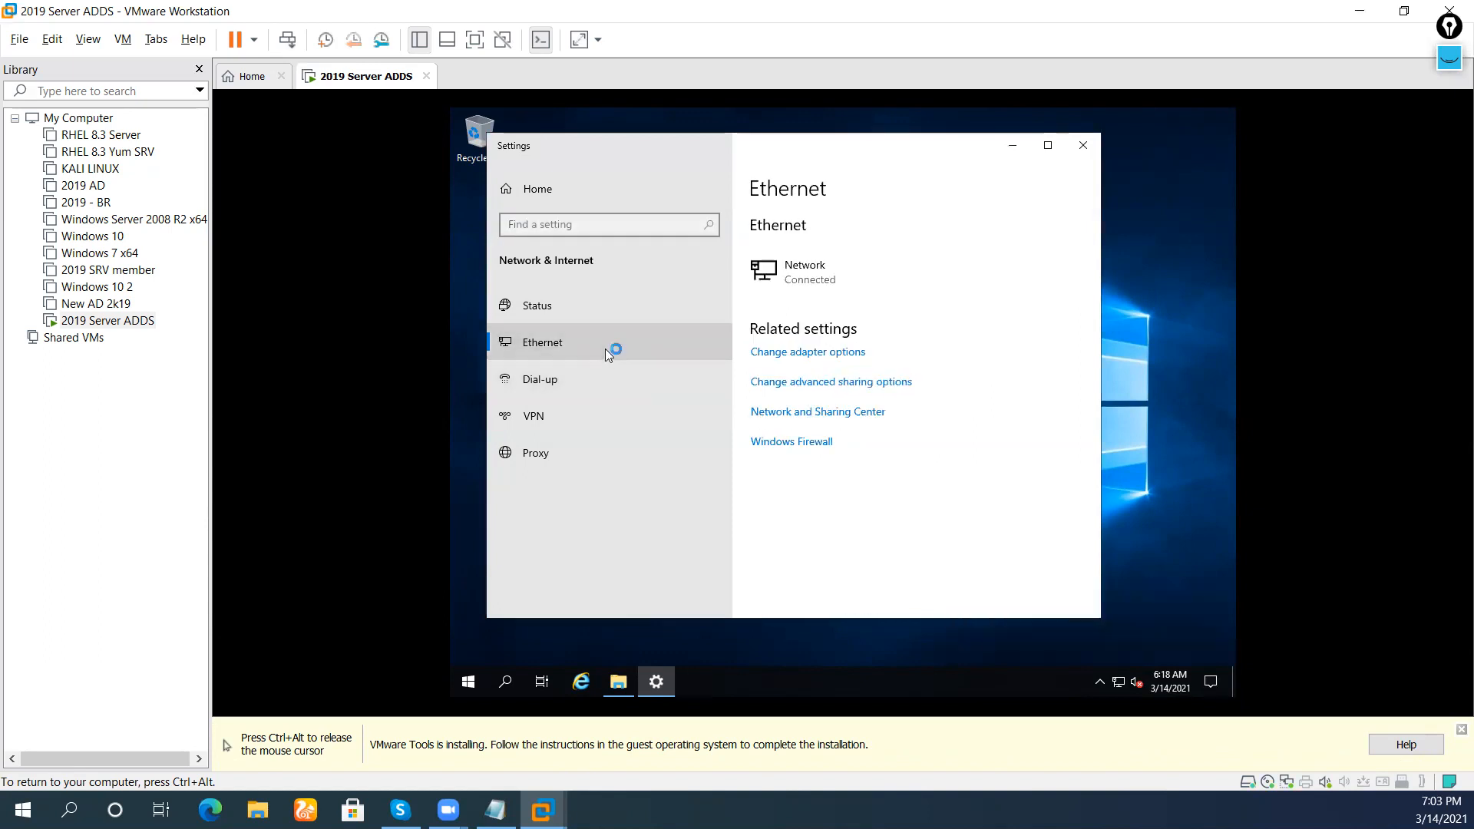
click(836, 352)
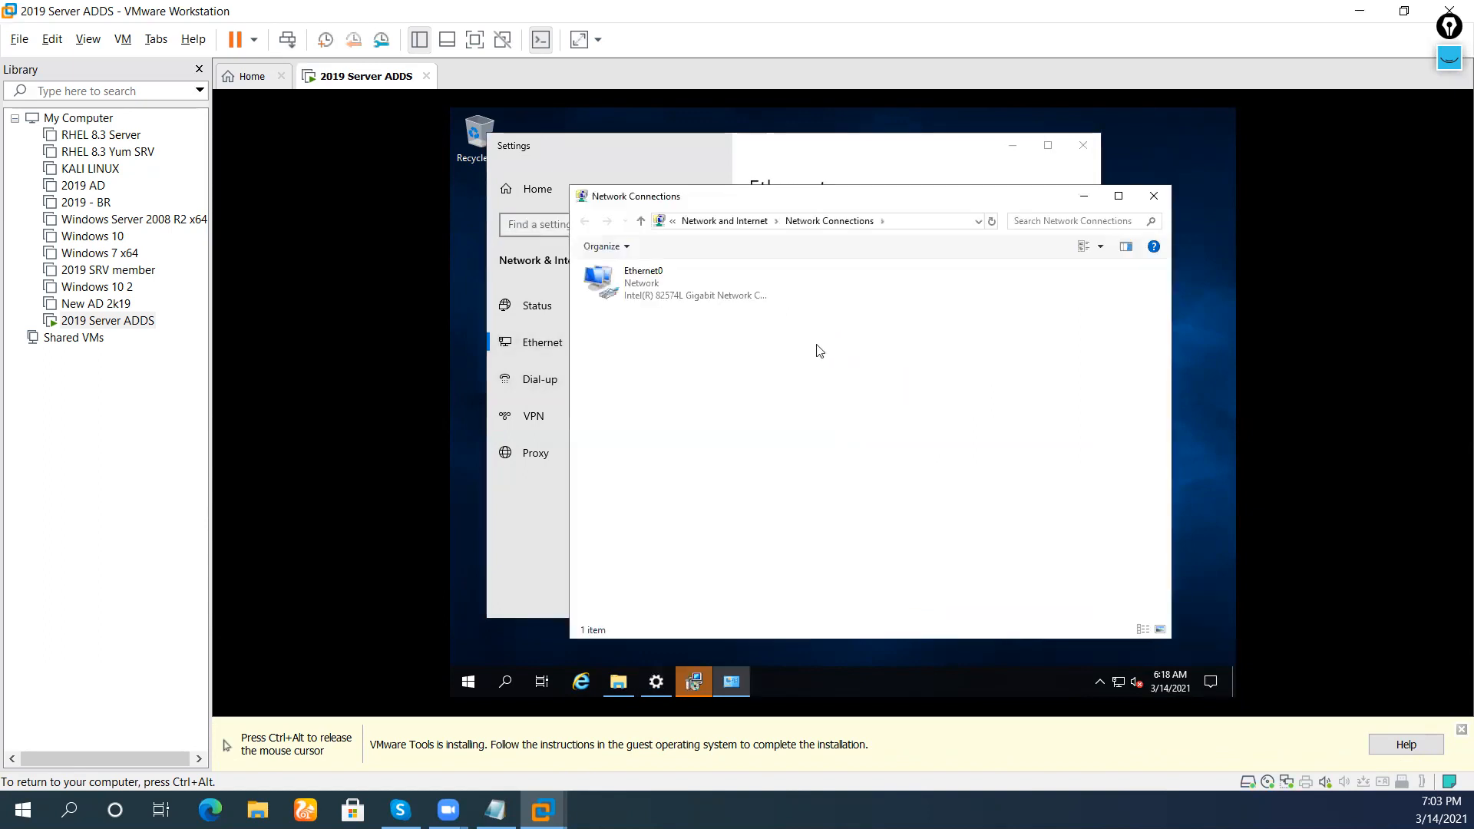
click(675, 284)
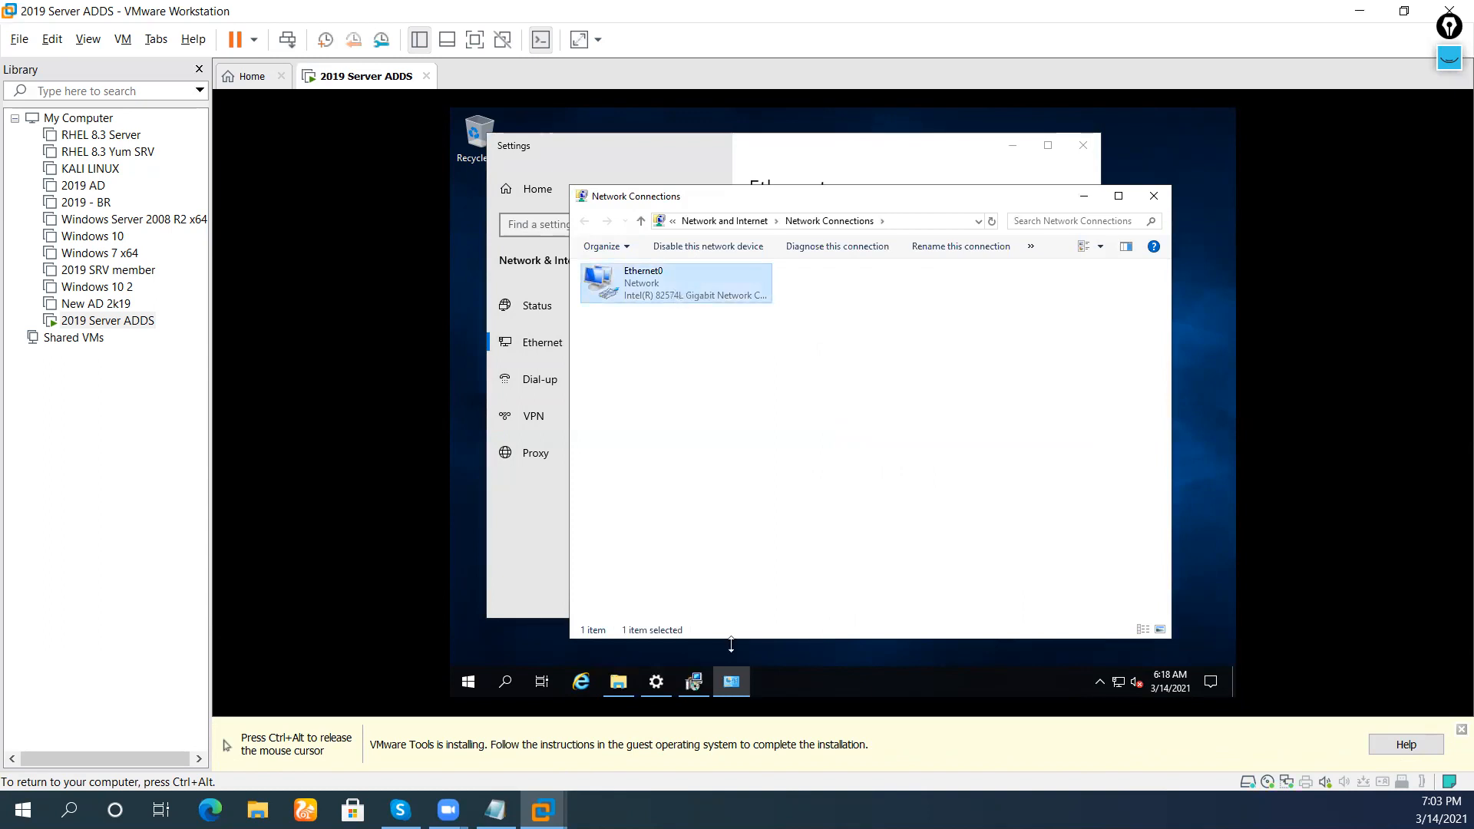
click(694, 679)
Run the VMware Tools Setup wizard with the default setup type and start the installation
click(909, 516)
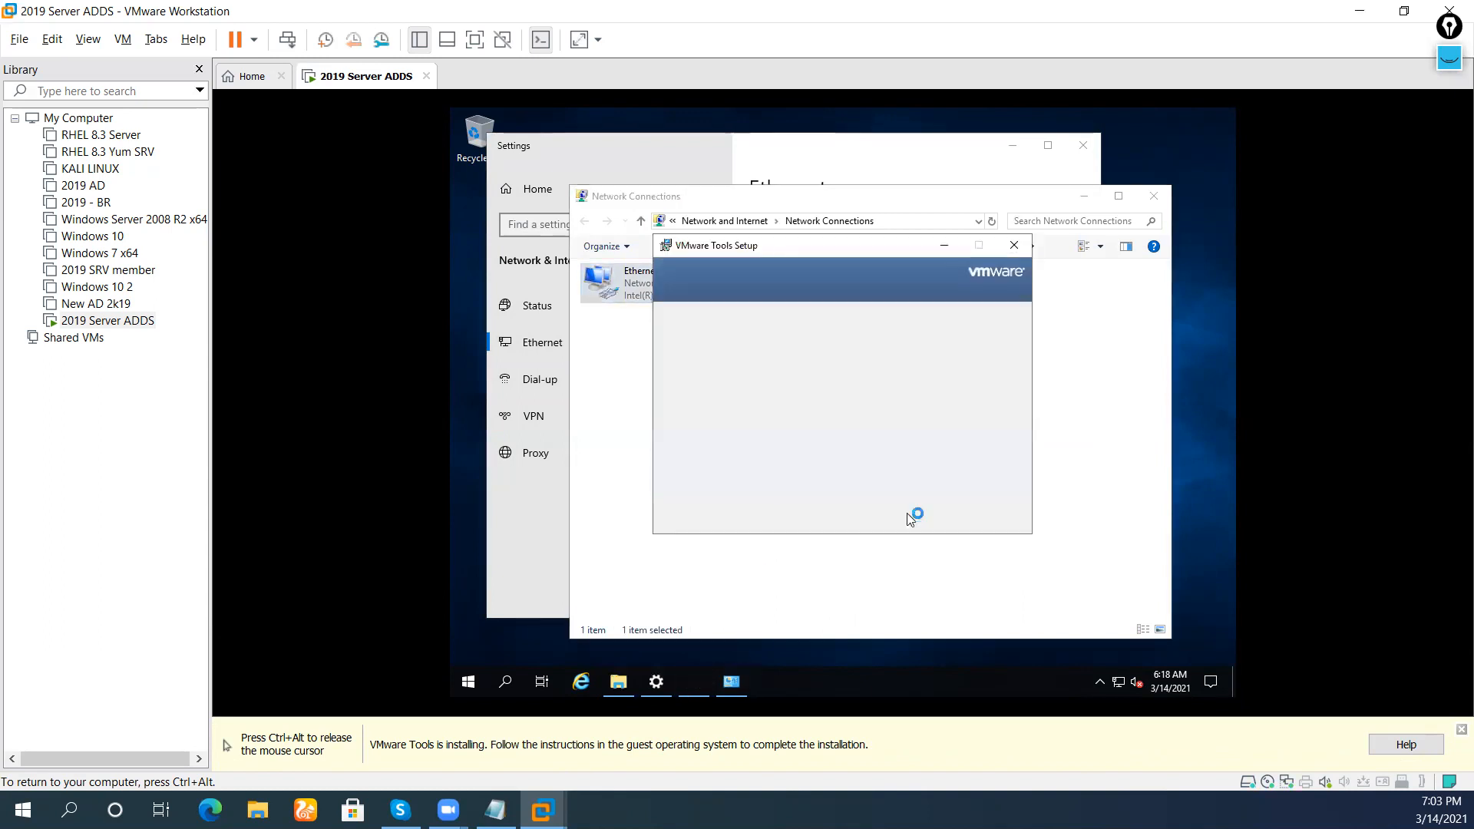
click(910, 516)
click(910, 516)
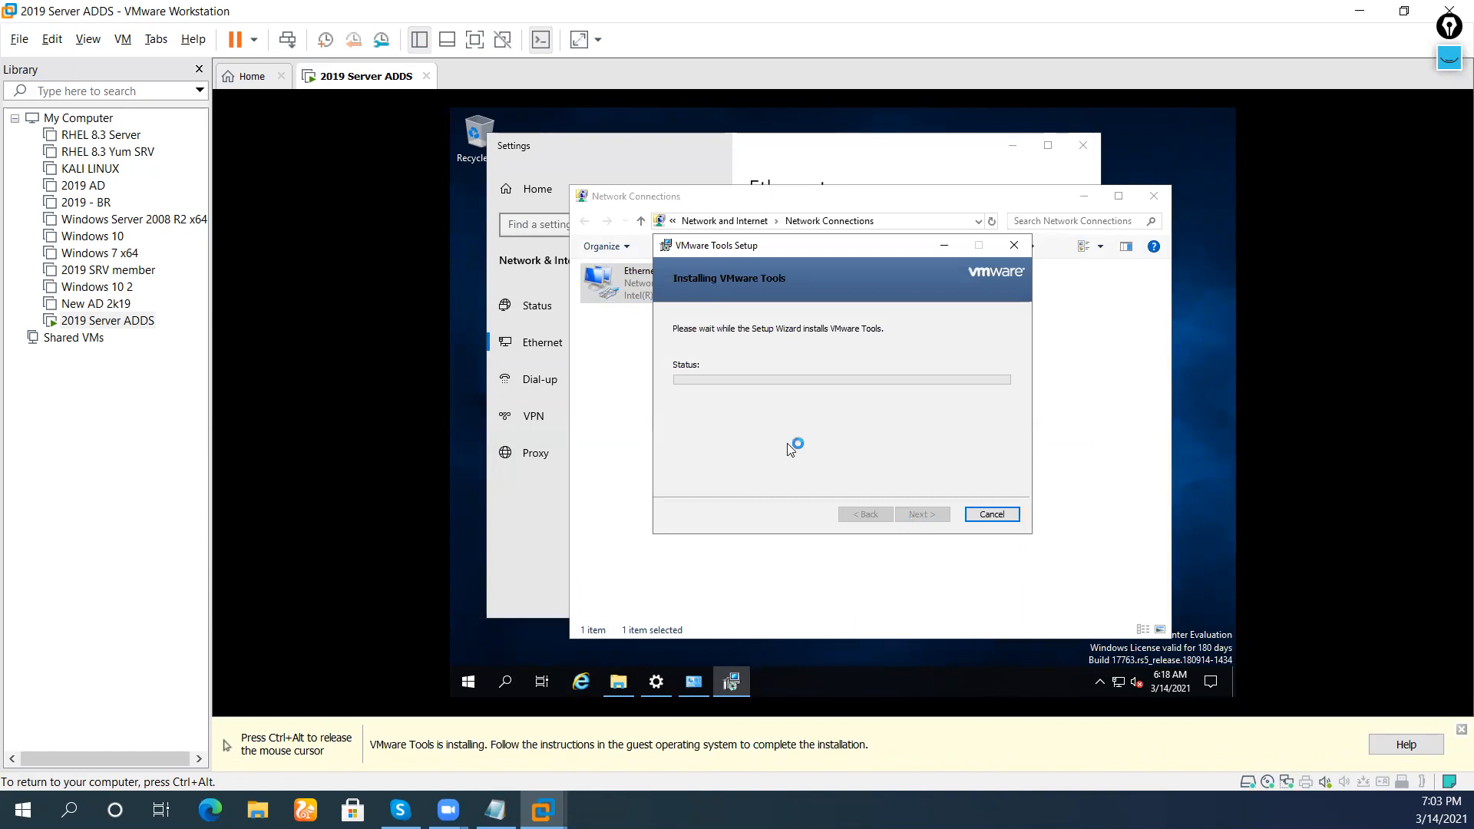
click(637, 298)
click(730, 681)
drag(860, 250, 987, 330)
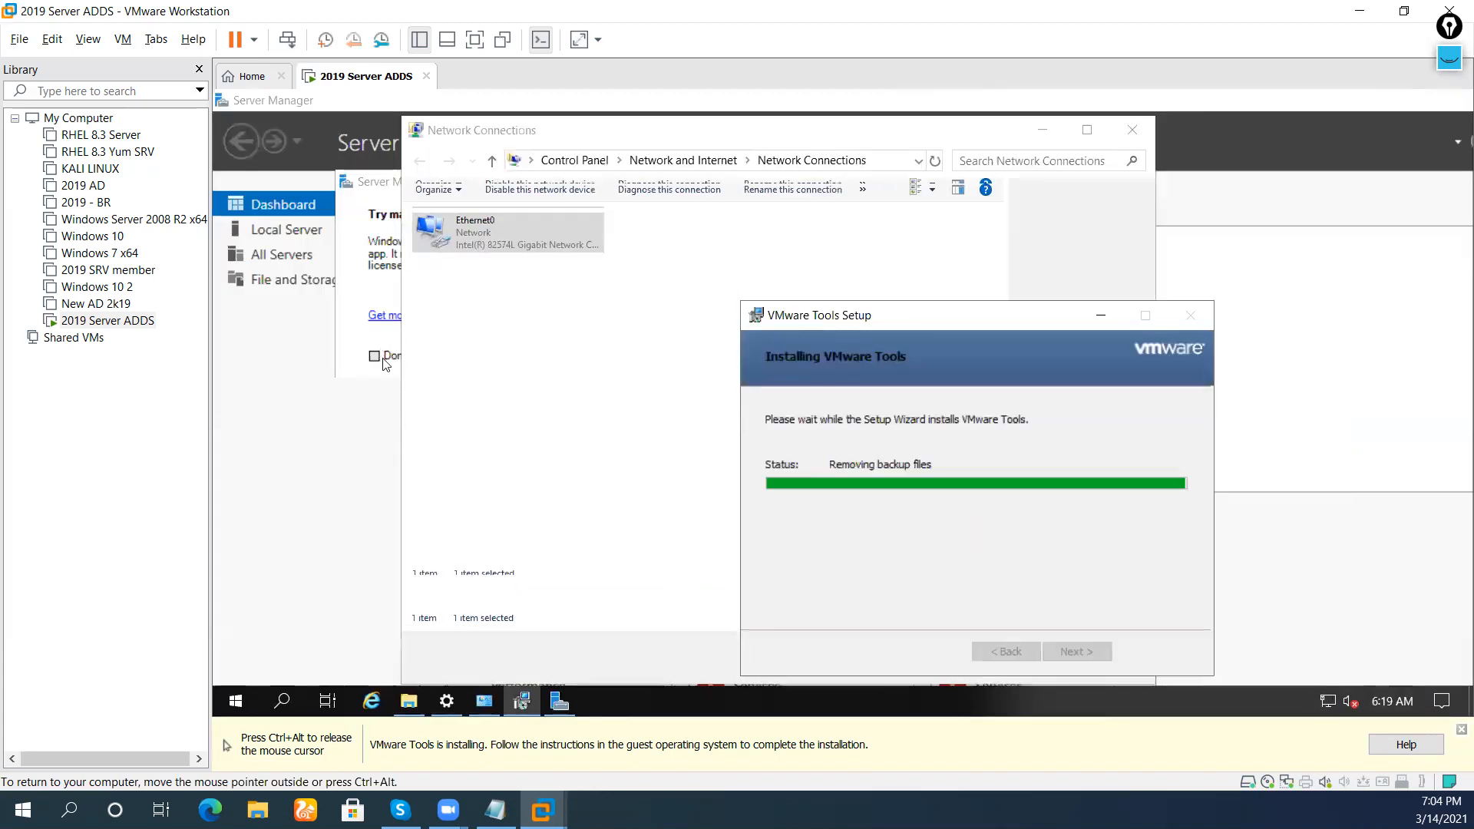
Hide the Windows Admin Center tip, finish VMware Tools setup, postpone the restart, close Server Manager
click(377, 355)
click(373, 343)
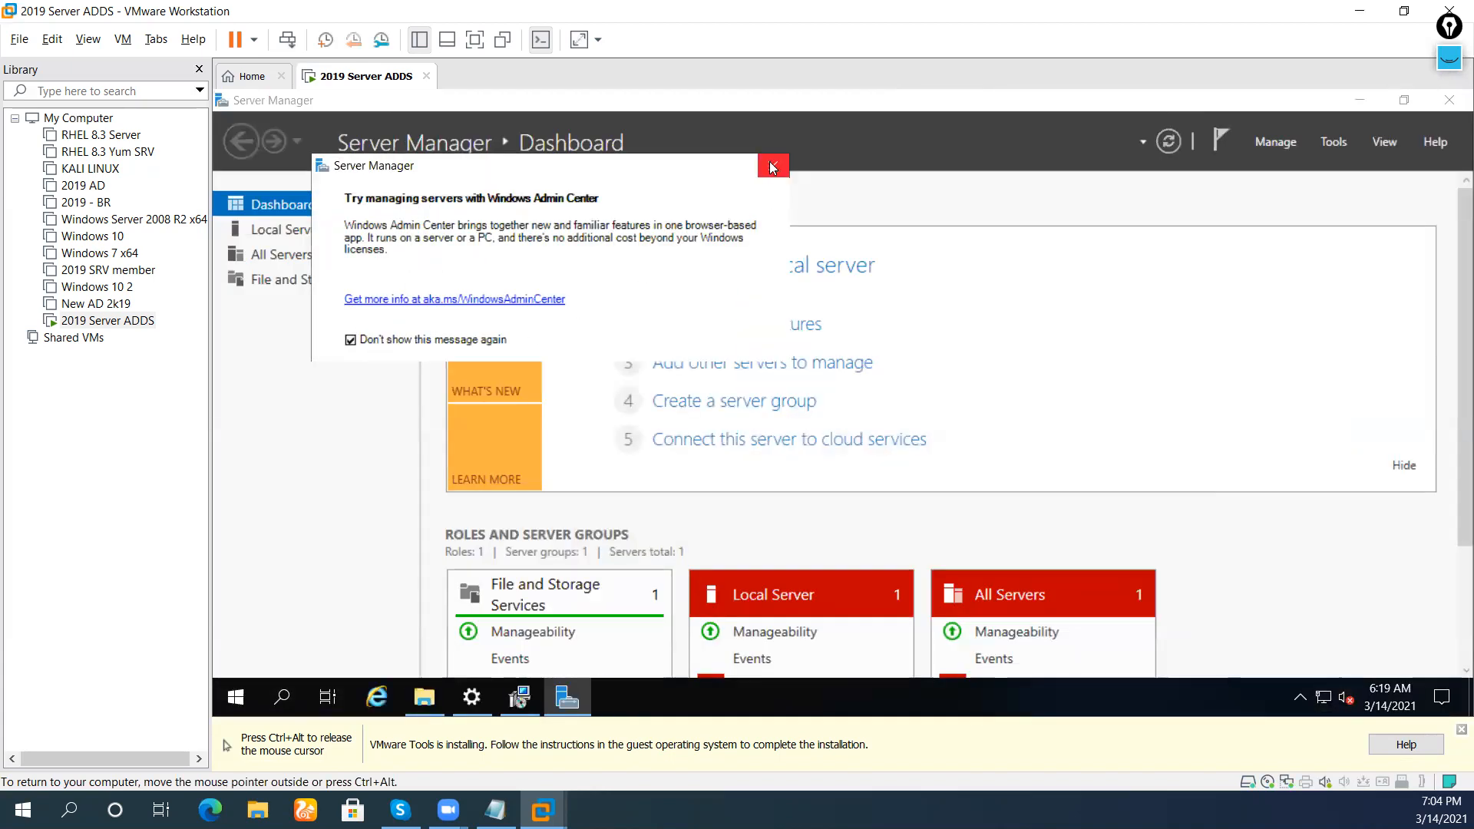
click(770, 163)
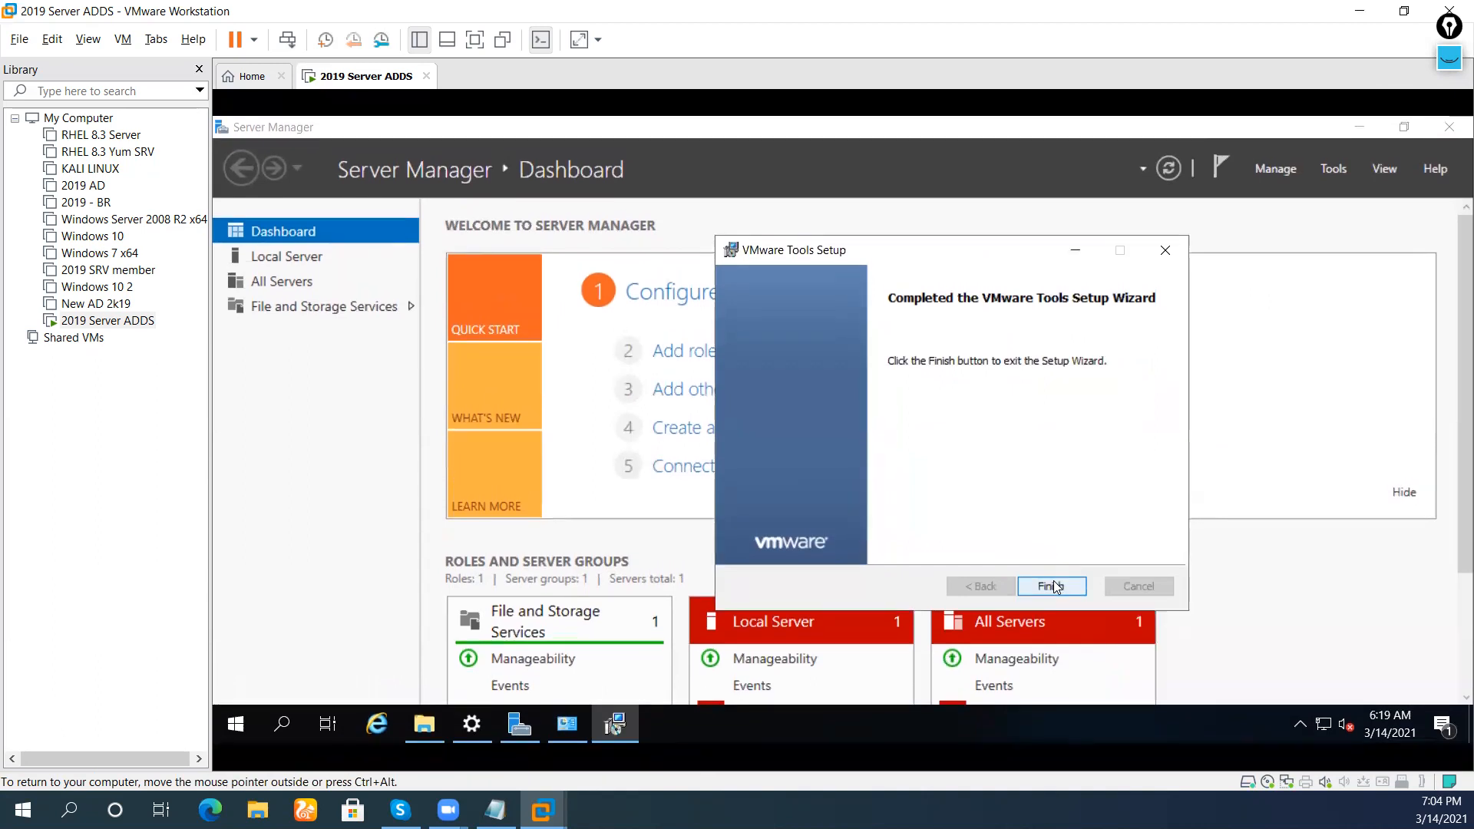
click(1053, 586)
click(951, 465)
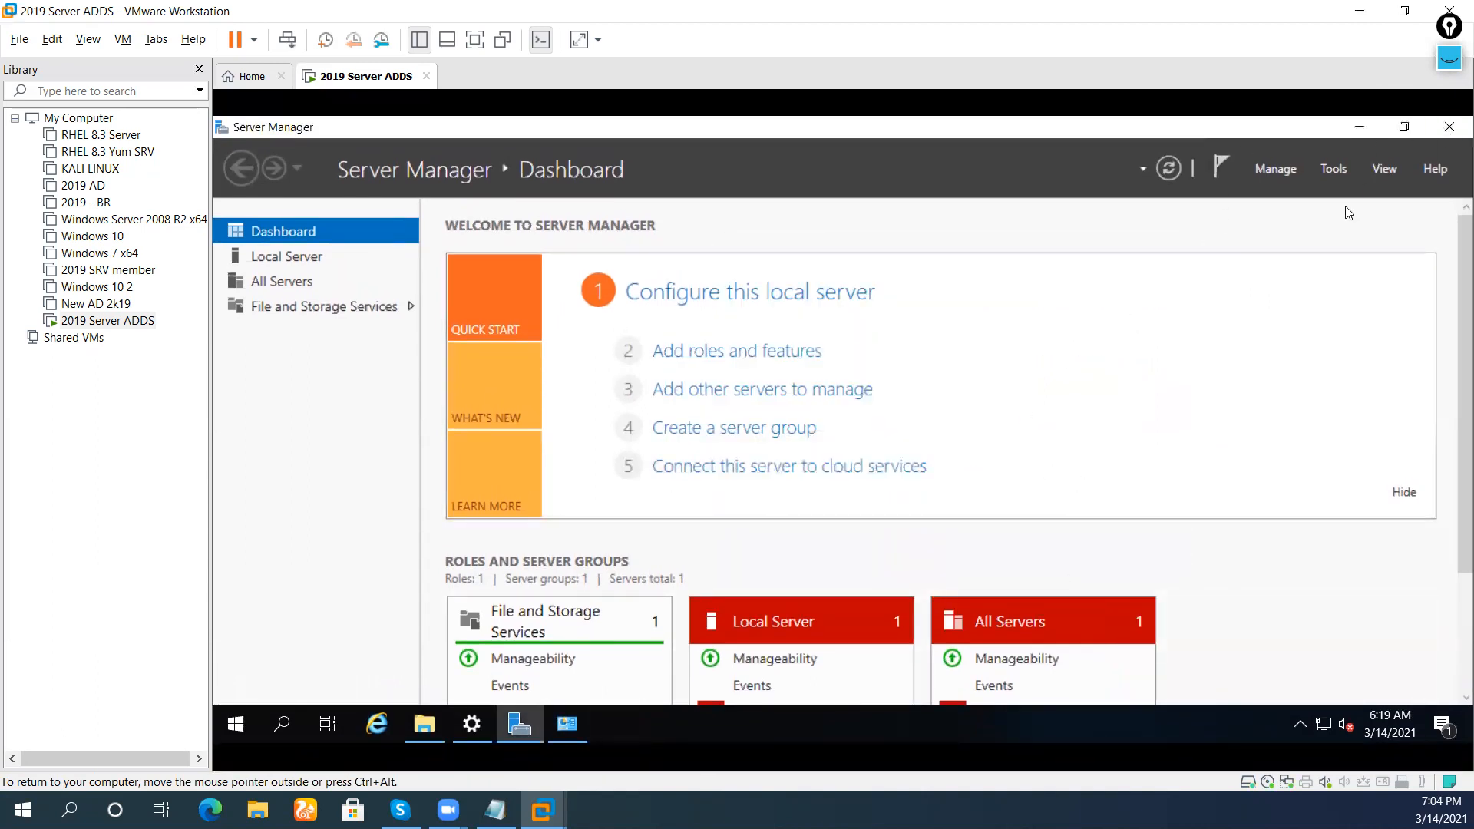
click(1449, 128)
Review the Ethernet0 adapter's Properties dialog, then close it
right_click(600, 340)
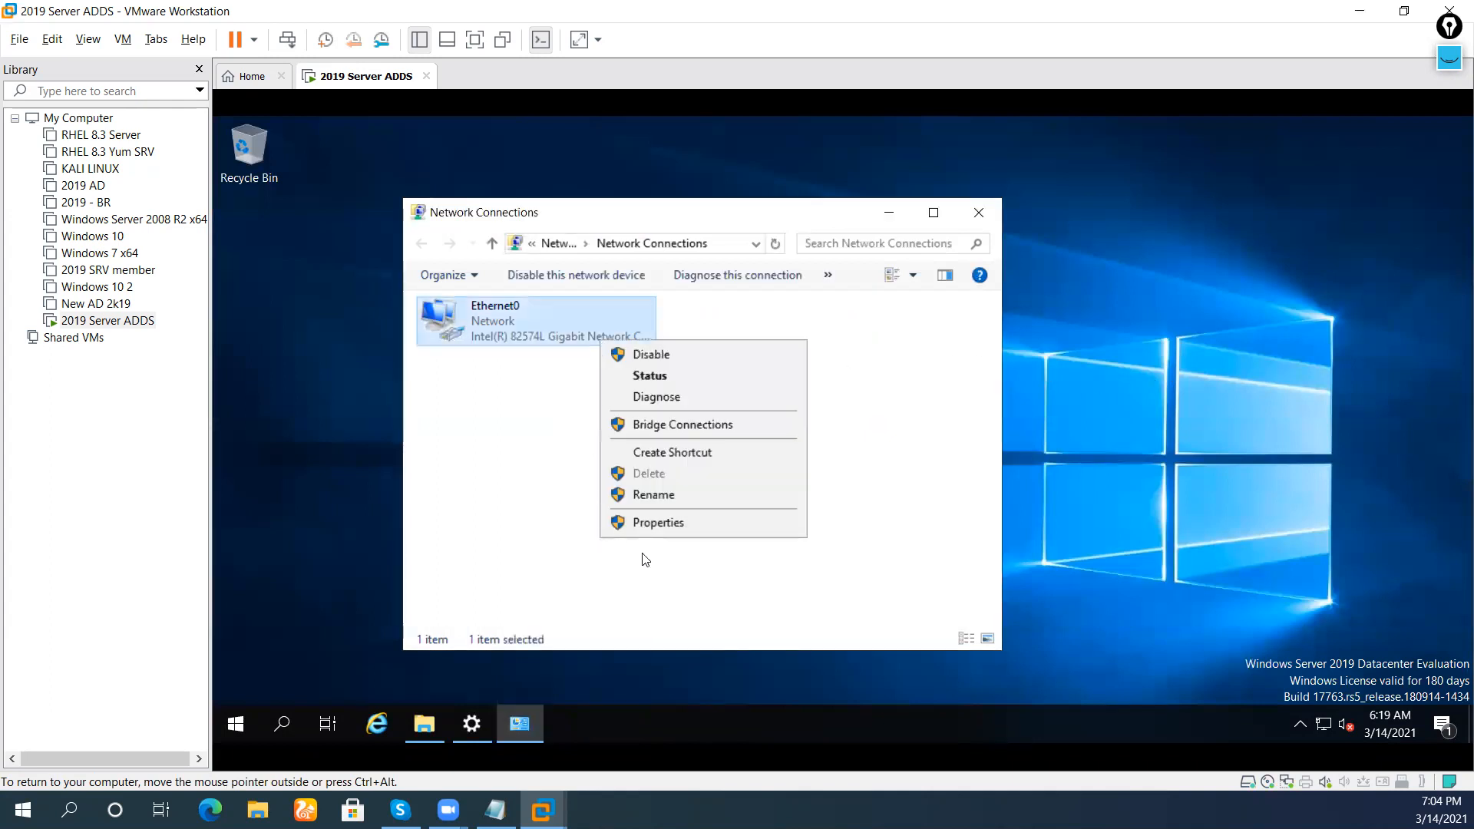
click(658, 523)
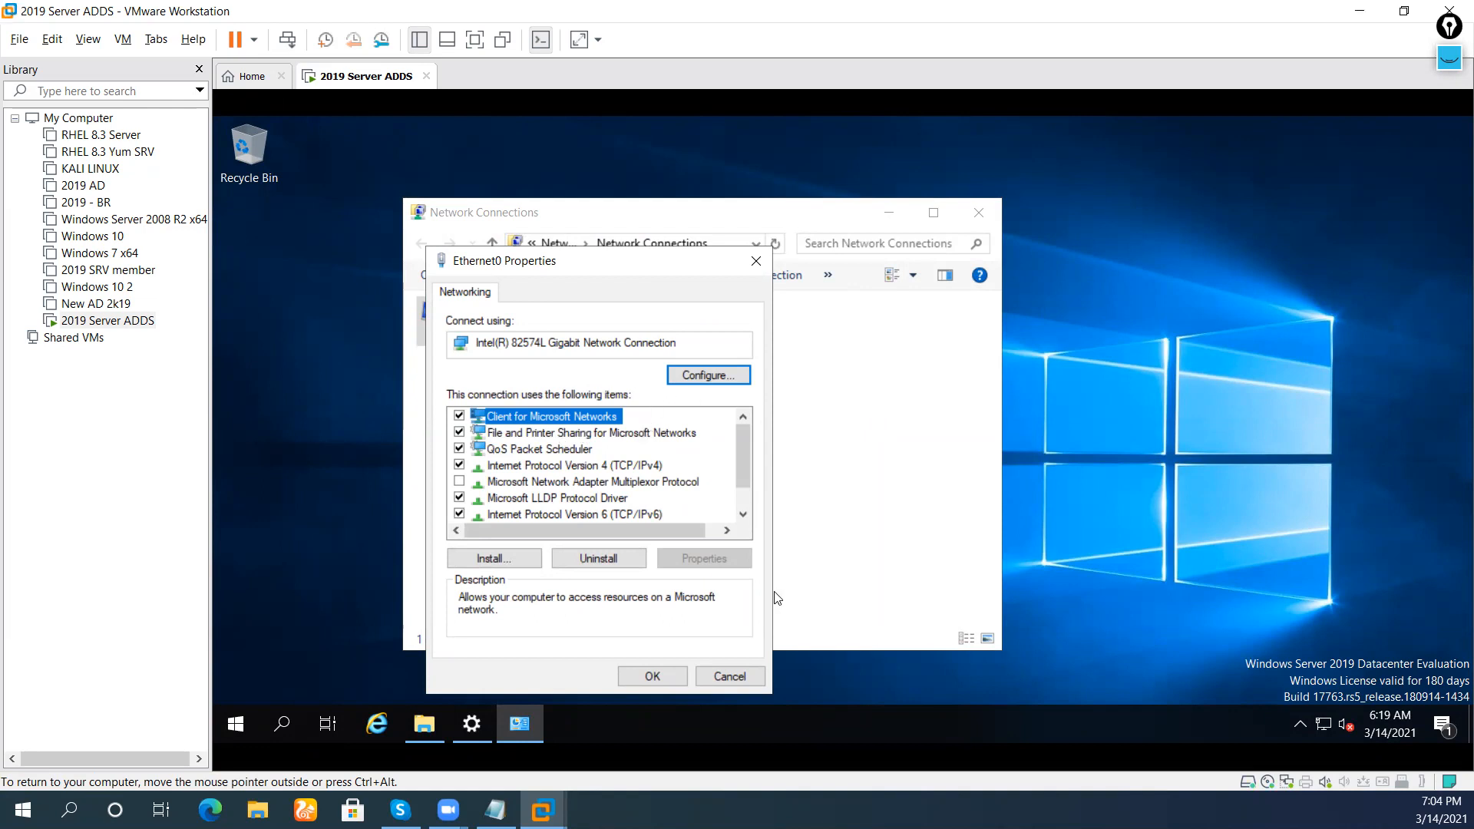
click(727, 676)
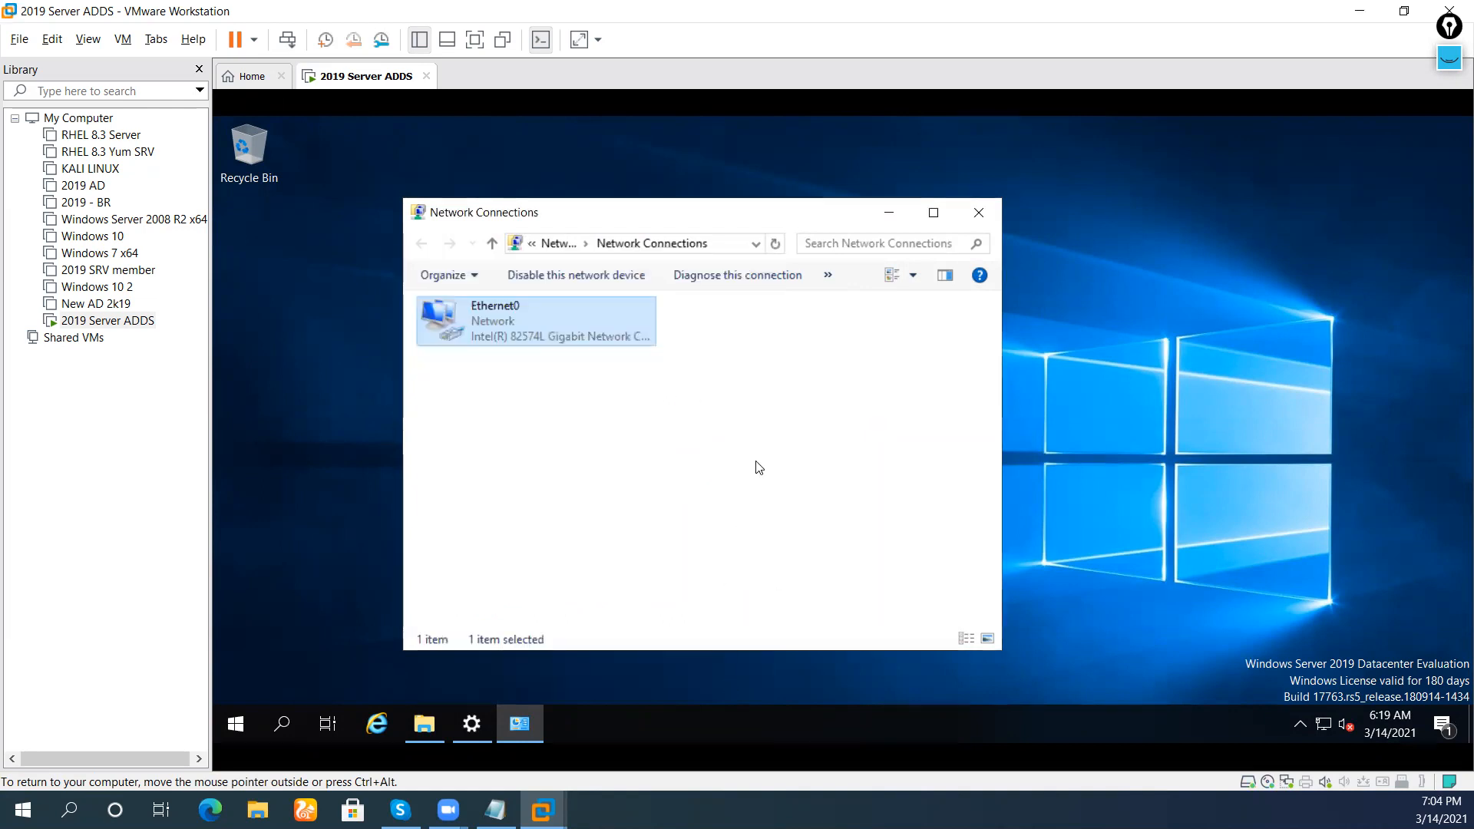
Refresh the network connections list and close the Network Connections window
right_click(757, 458)
click(771, 528)
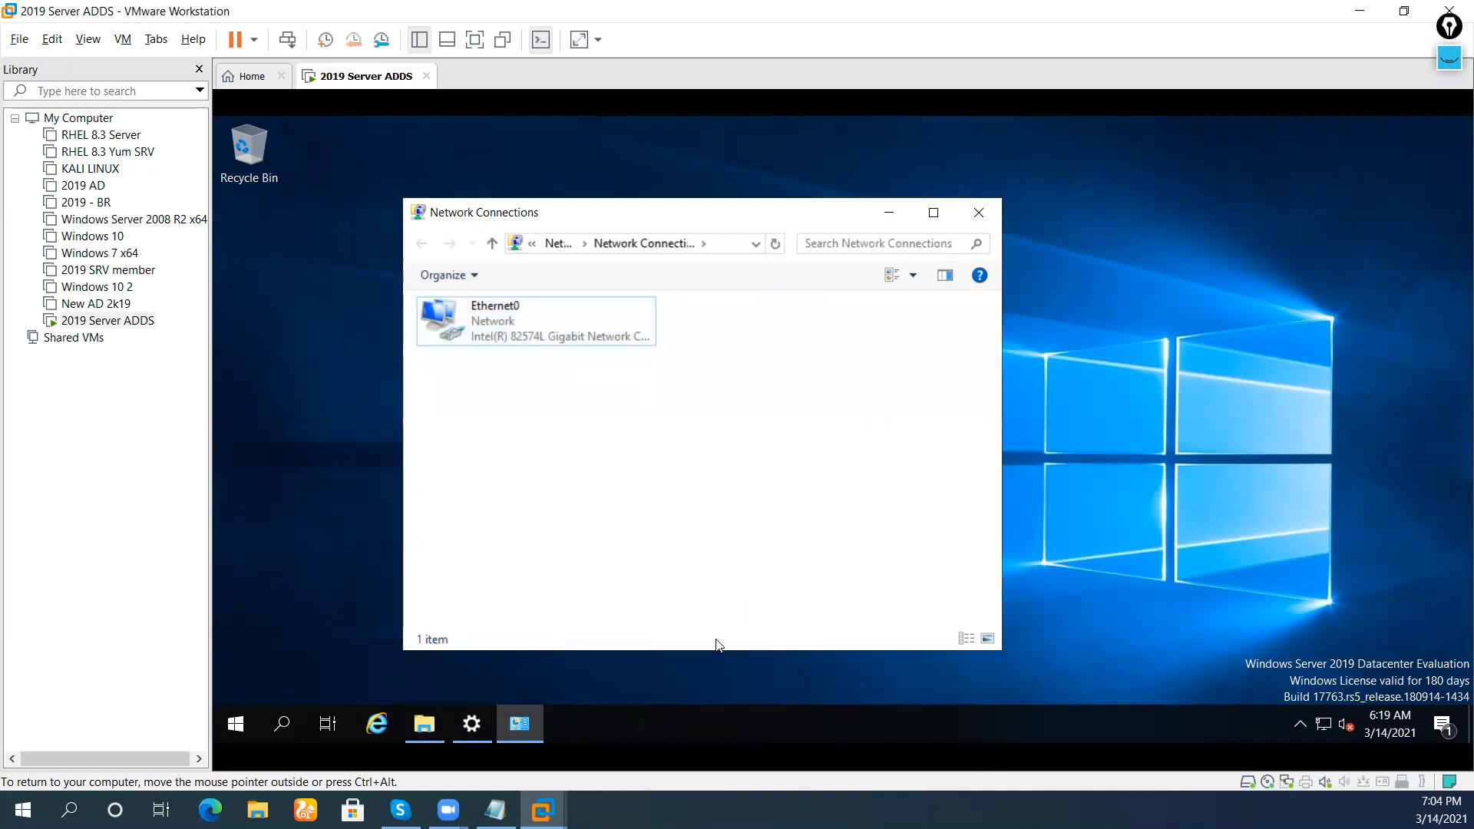
click(978, 217)
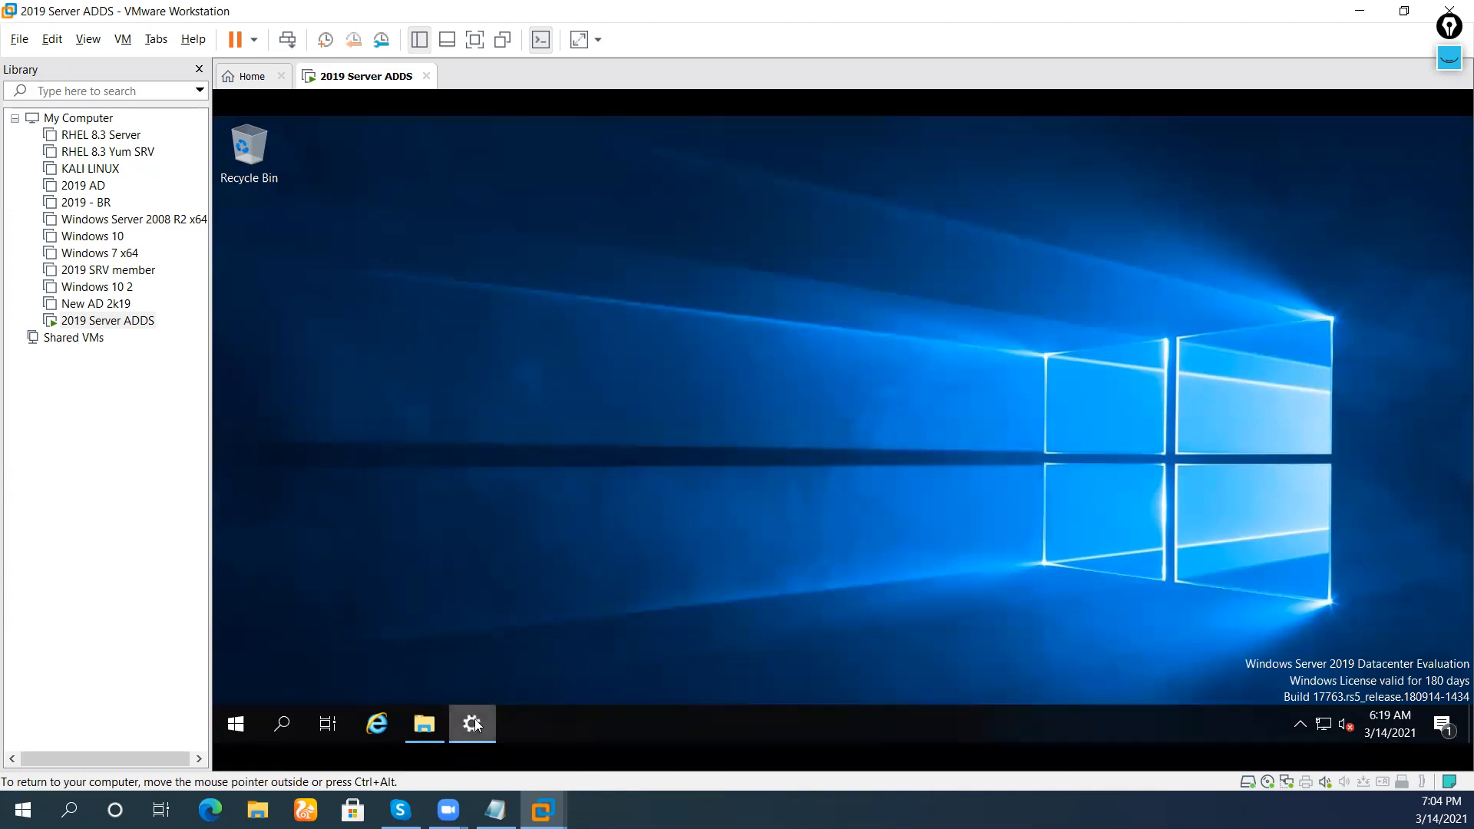
Open and close File Explorer and Ethernet settings, refreshing the desktop several times
click(441, 730)
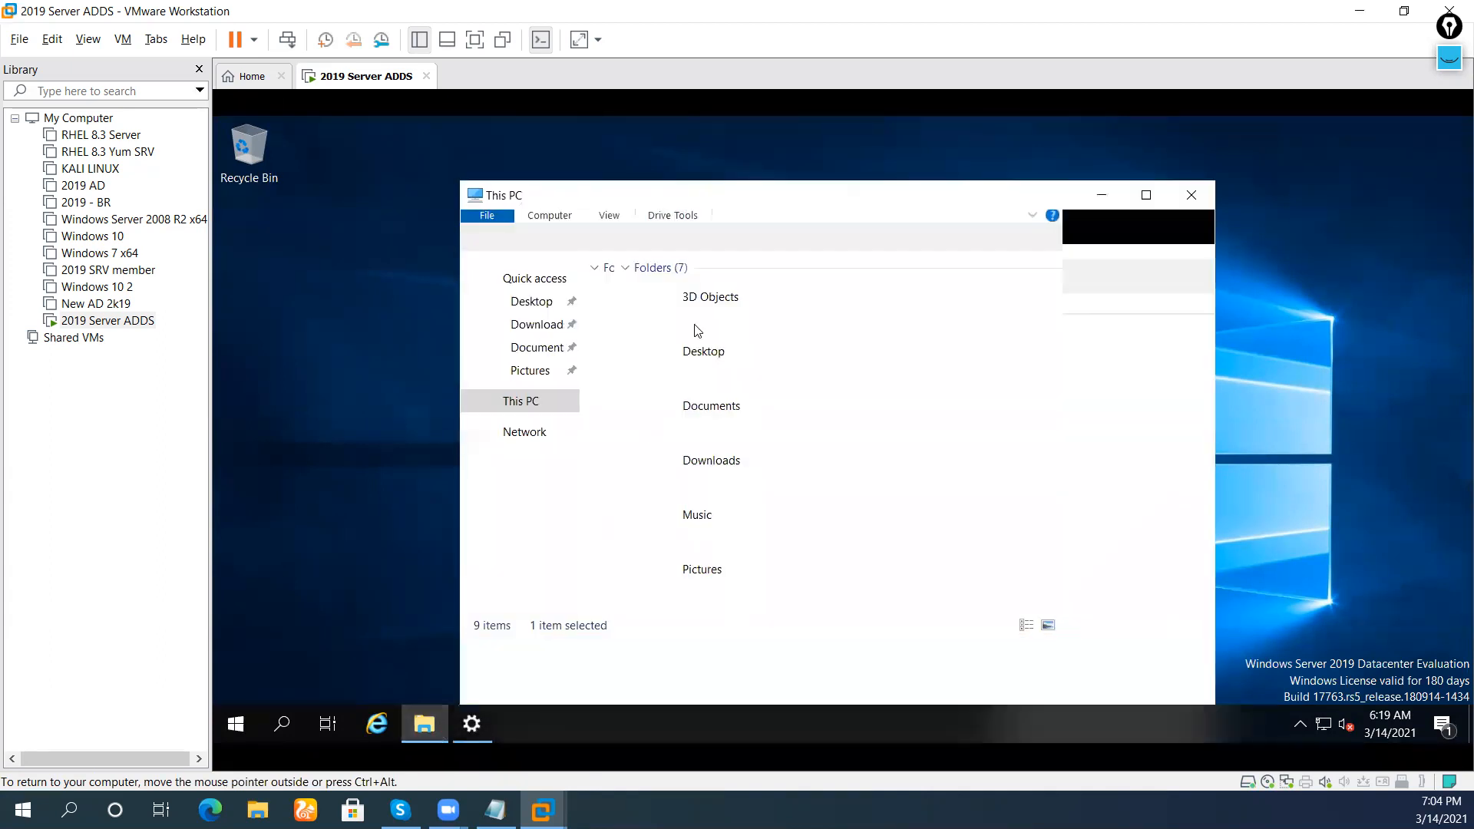
click(1198, 196)
right_click(1197, 194)
click(1228, 256)
right_click(855, 239)
click(891, 299)
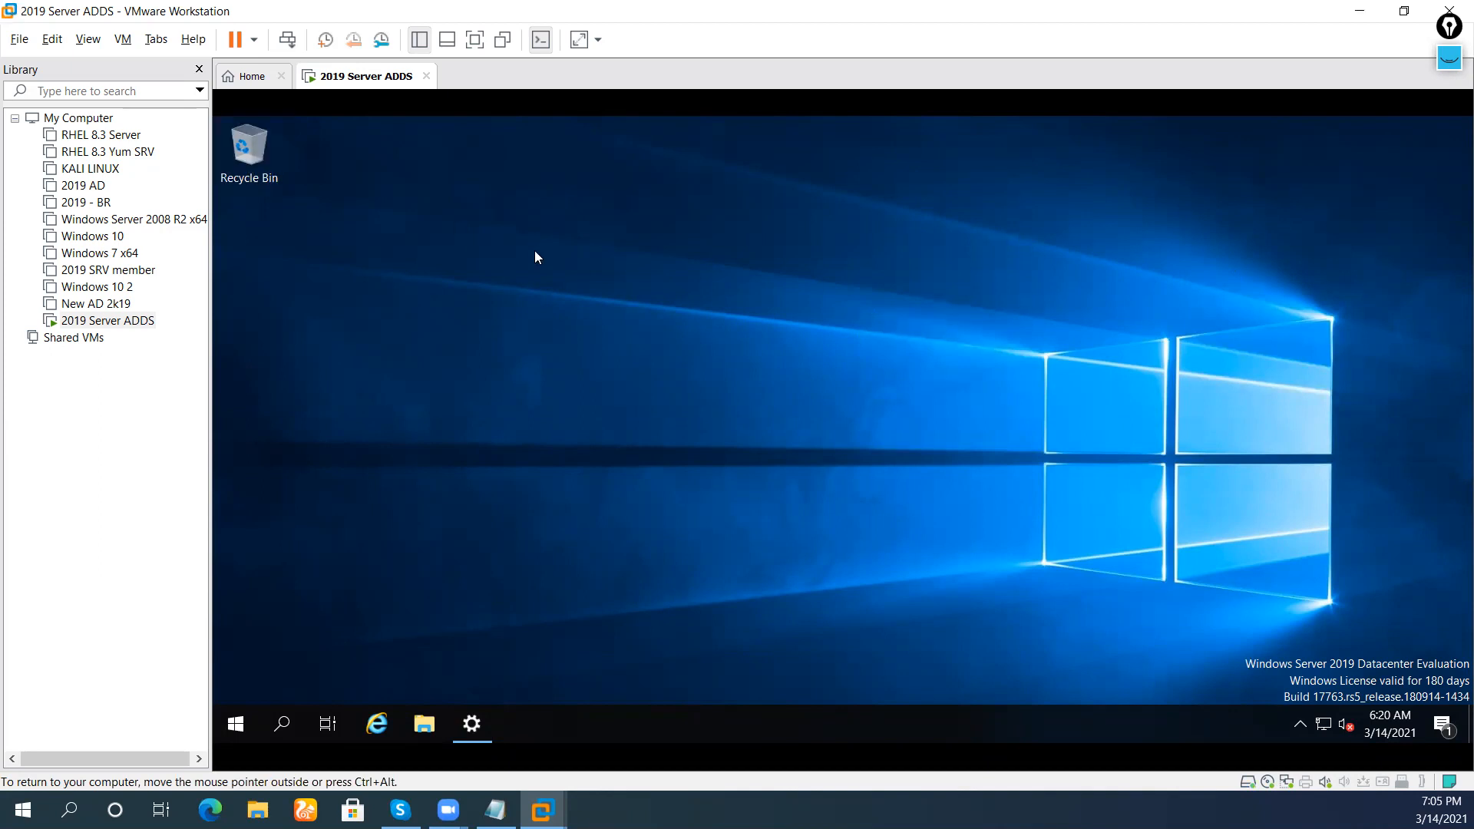
right_click(564, 284)
click(580, 340)
click(490, 721)
click(1009, 132)
right_click(786, 320)
click(852, 374)
Reopen File Explorer and open This PC's Properties to show the System page
click(439, 726)
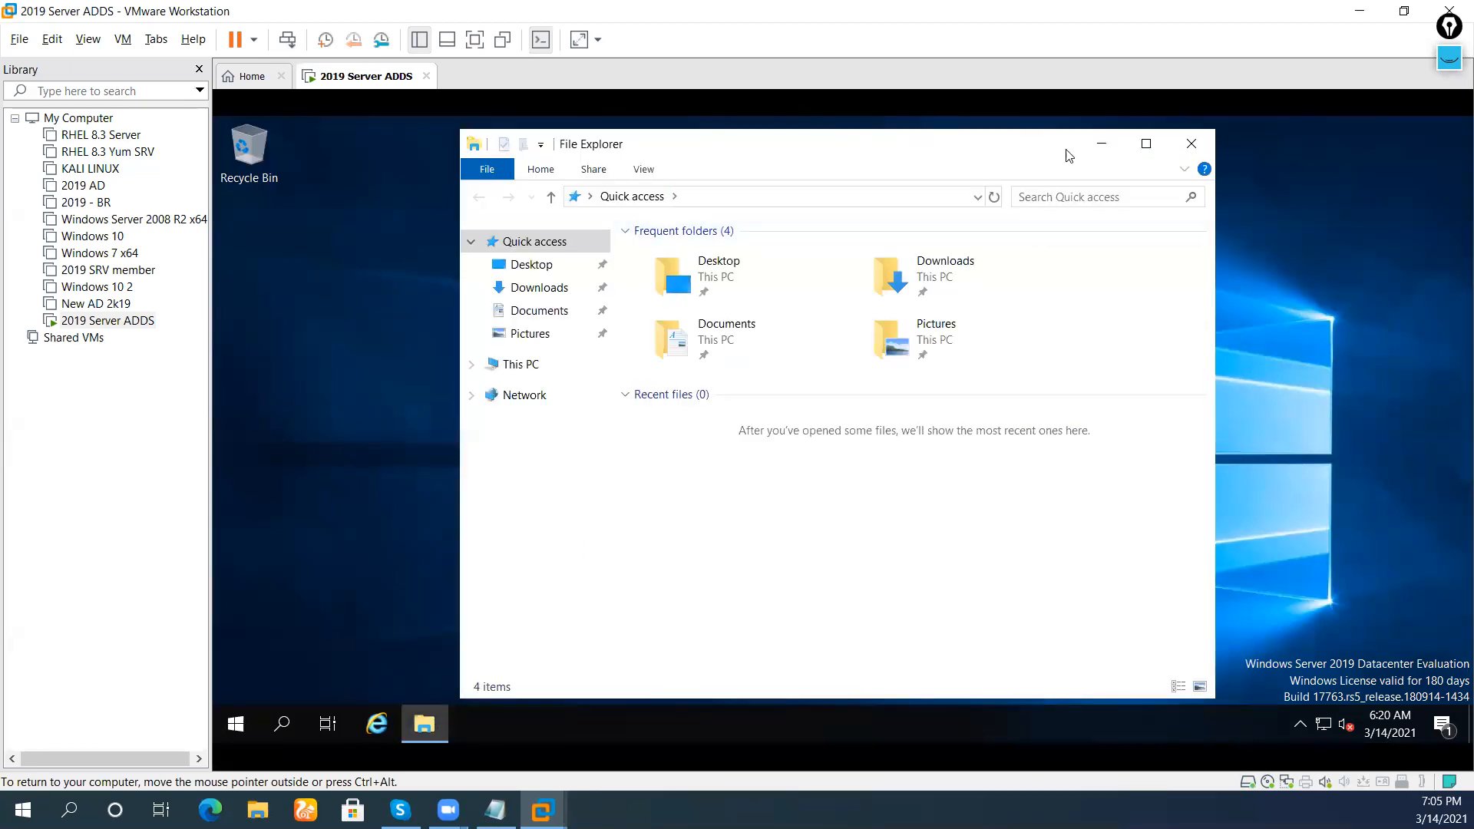
click(1189, 144)
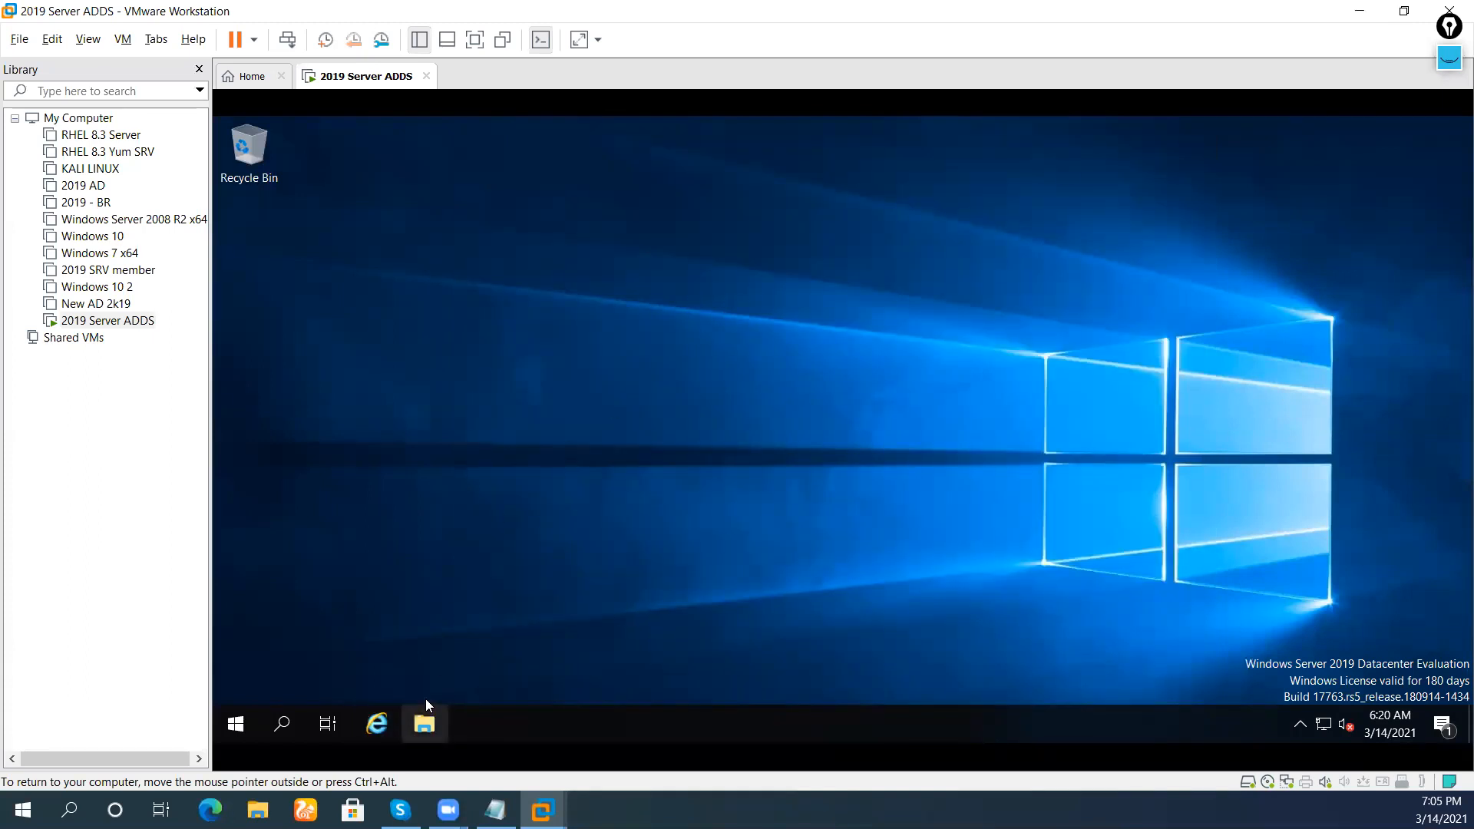
click(424, 718)
right_click(536, 372)
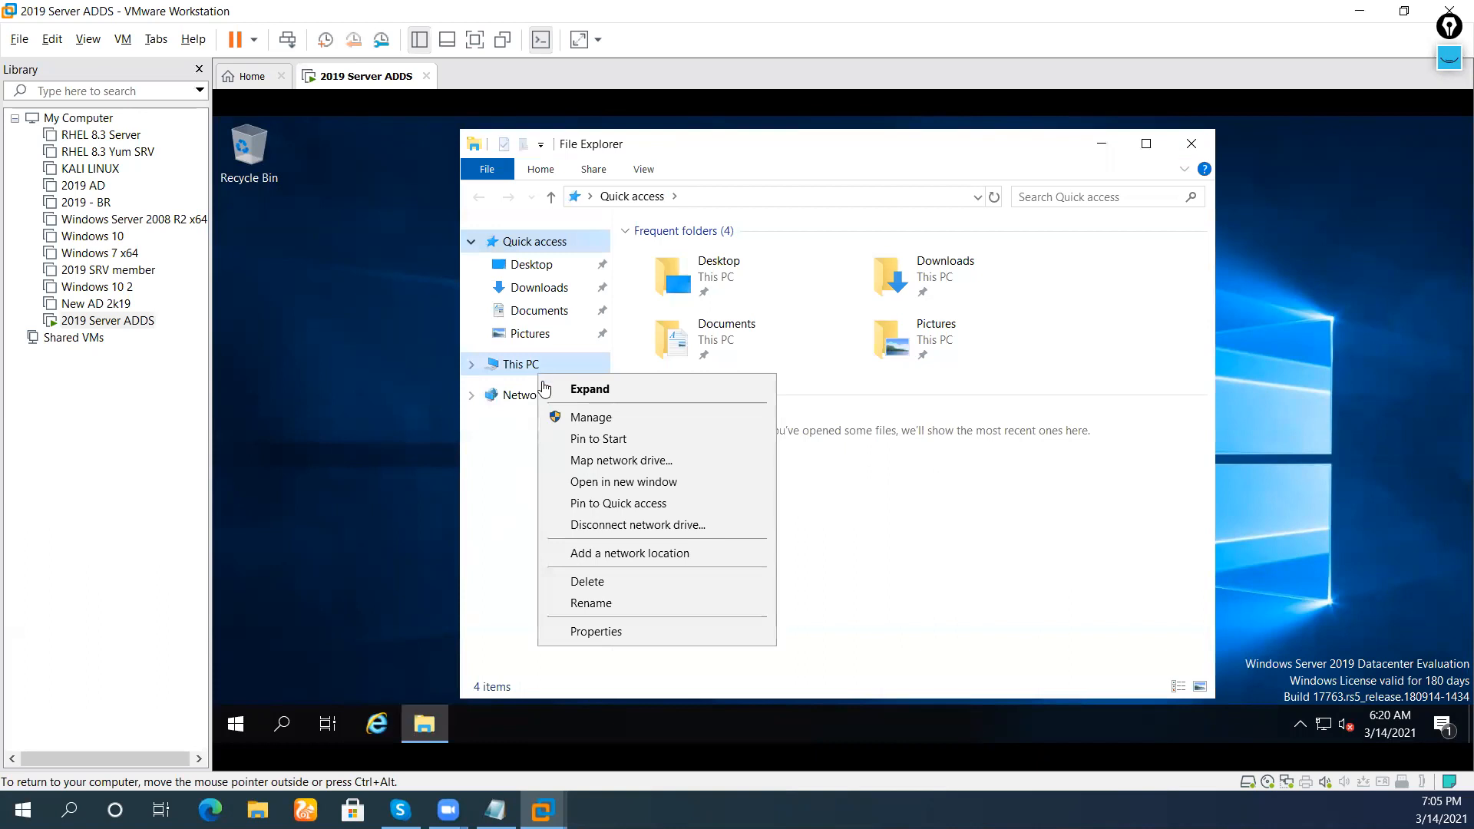
click(503, 500)
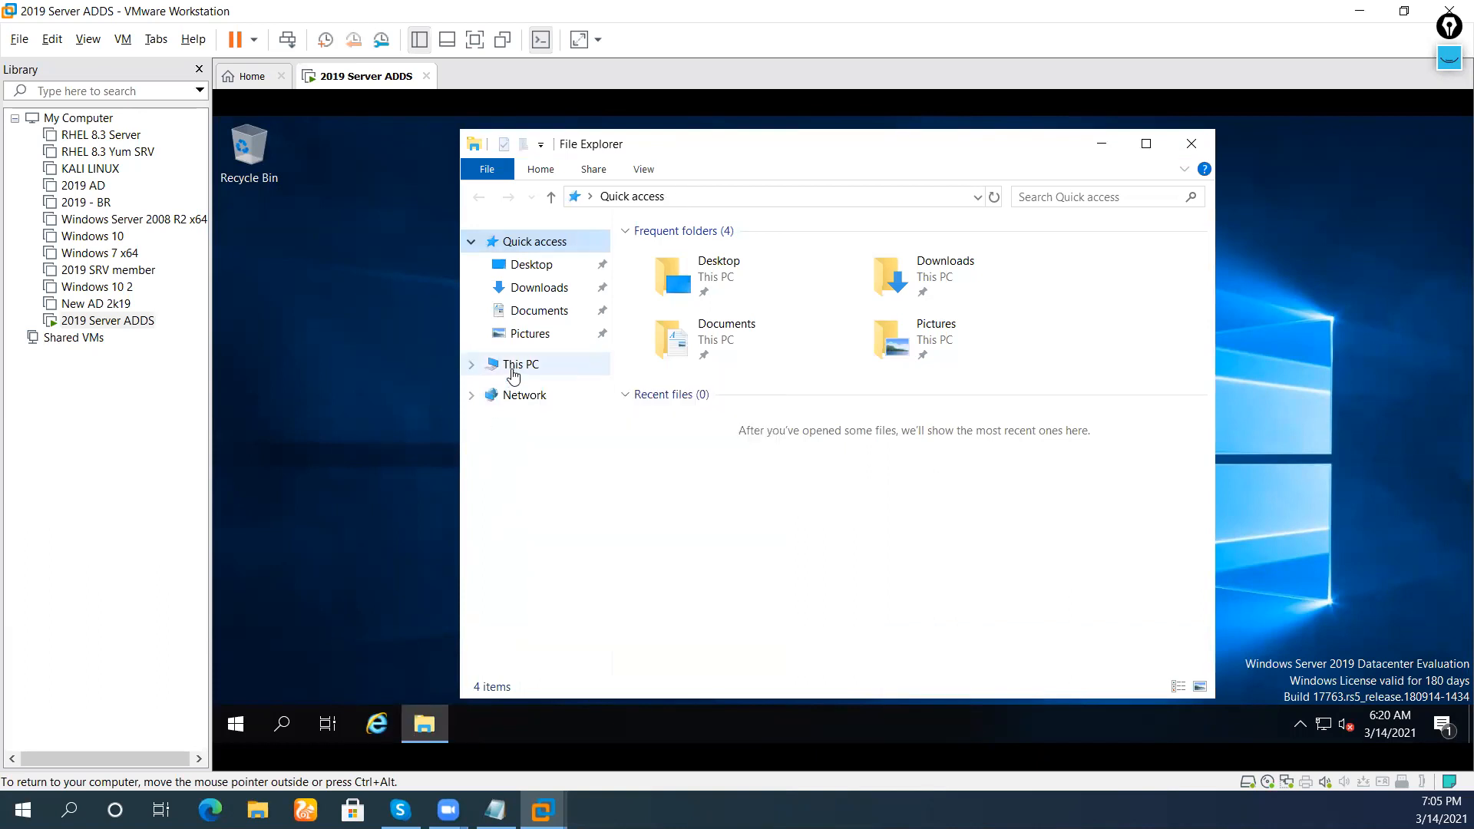
click(512, 371)
right_click(509, 370)
click(592, 629)
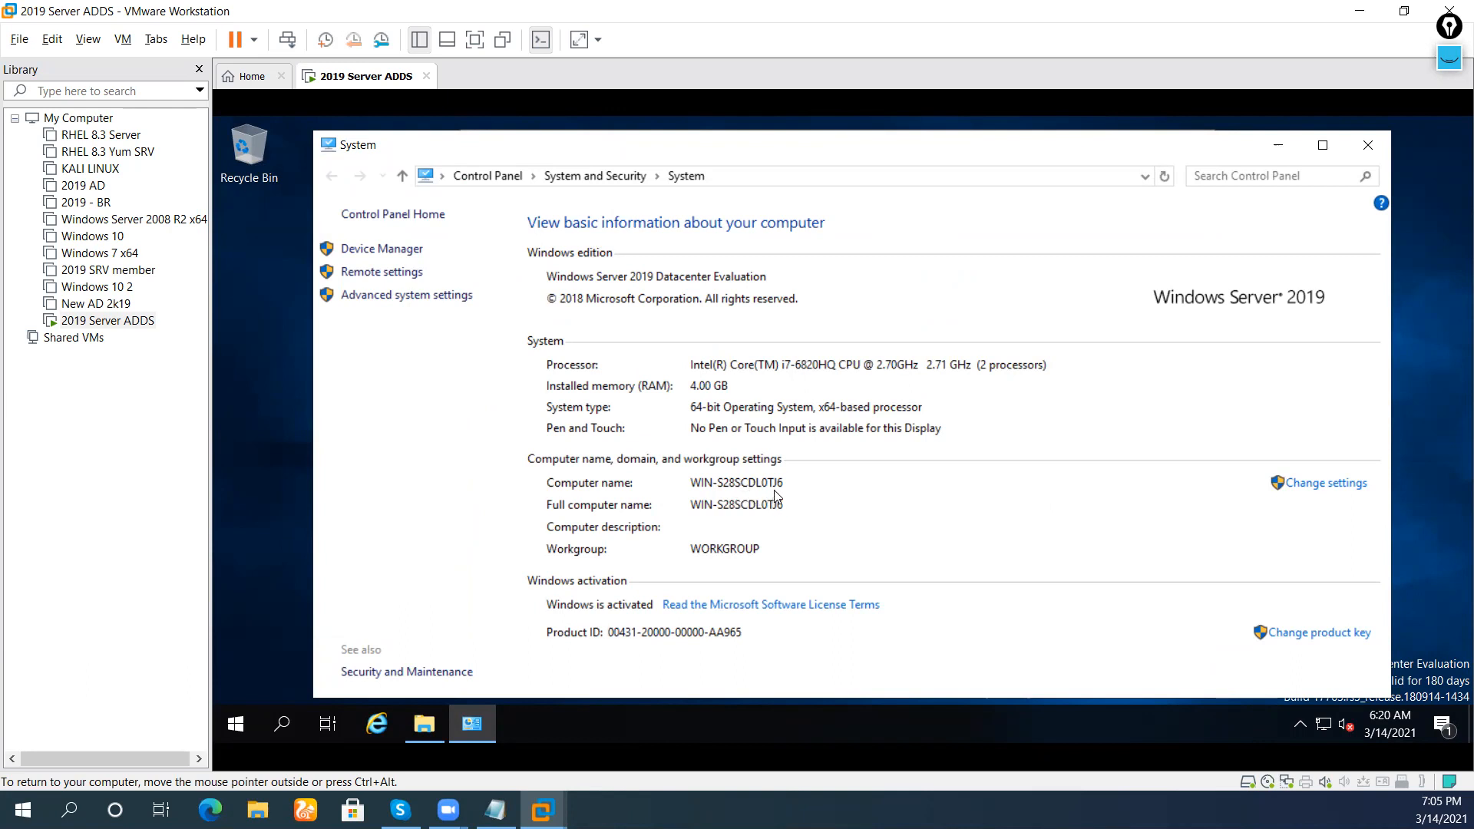
Change the computer name to SRV20 in the Computer Name/Domain Changes dialog
click(1327, 482)
click(674, 476)
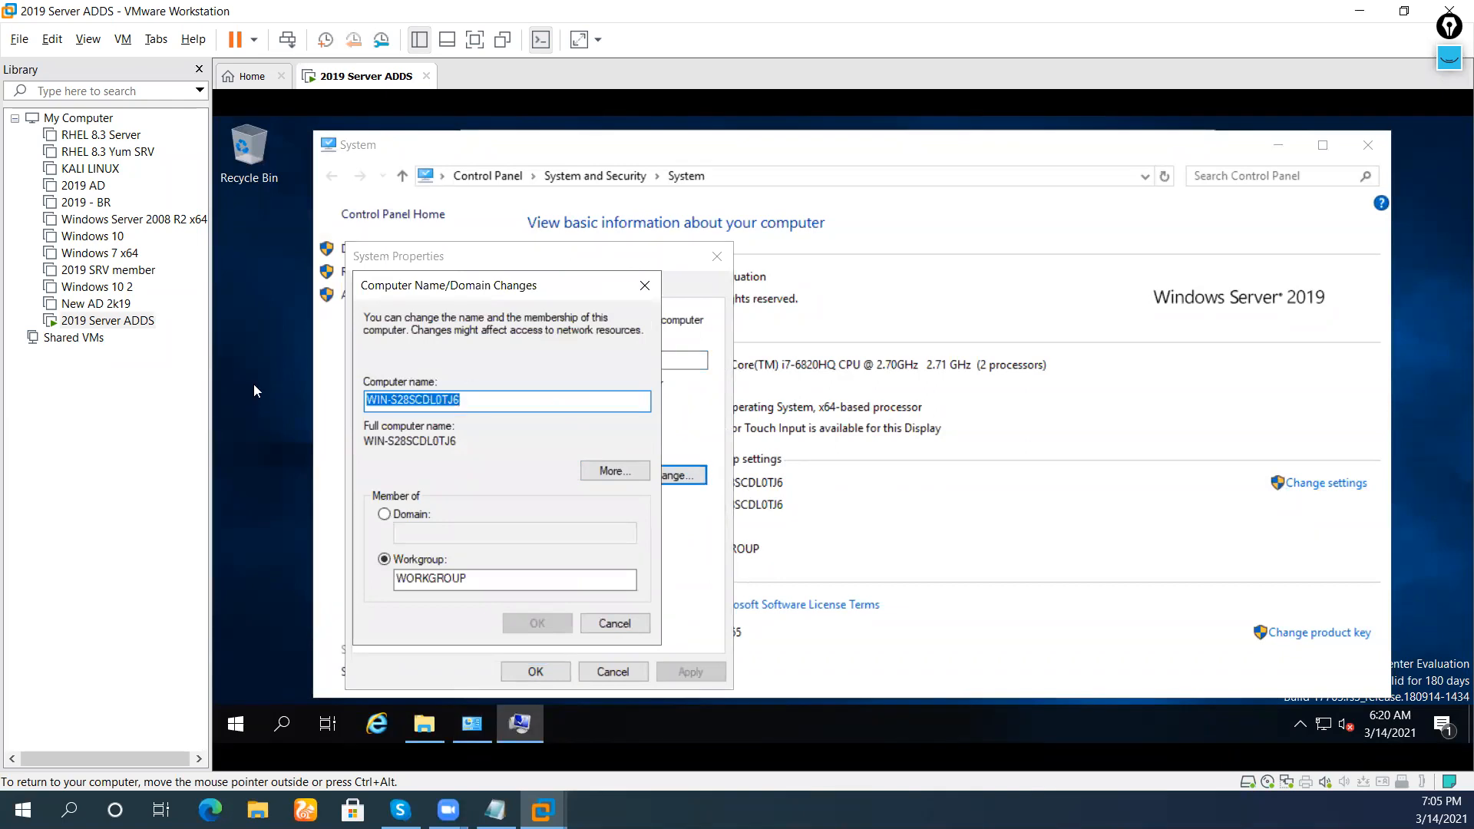
key(BackSpace)
text(SRV)
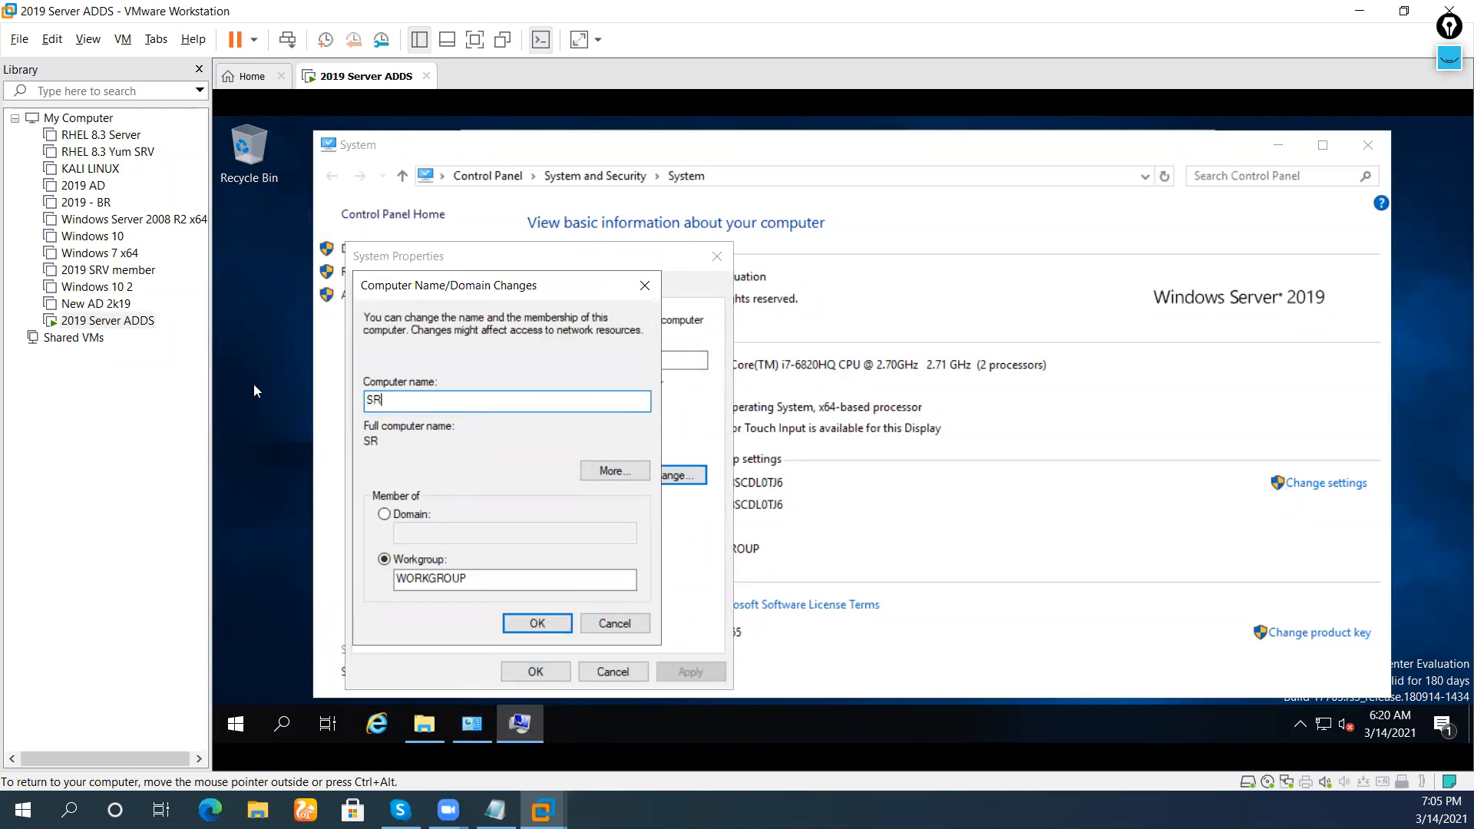
key(BackSpace)
key(BackSpace)
key(BackSpace)
text(DC01)
key(BackSpace)
key(BackSpace)
key(BackSpace)
key(BackSpace)
text(ADDS)
key(BackSpace)
key(BackSpace)
key(BackSpace)
key(BackSpace)
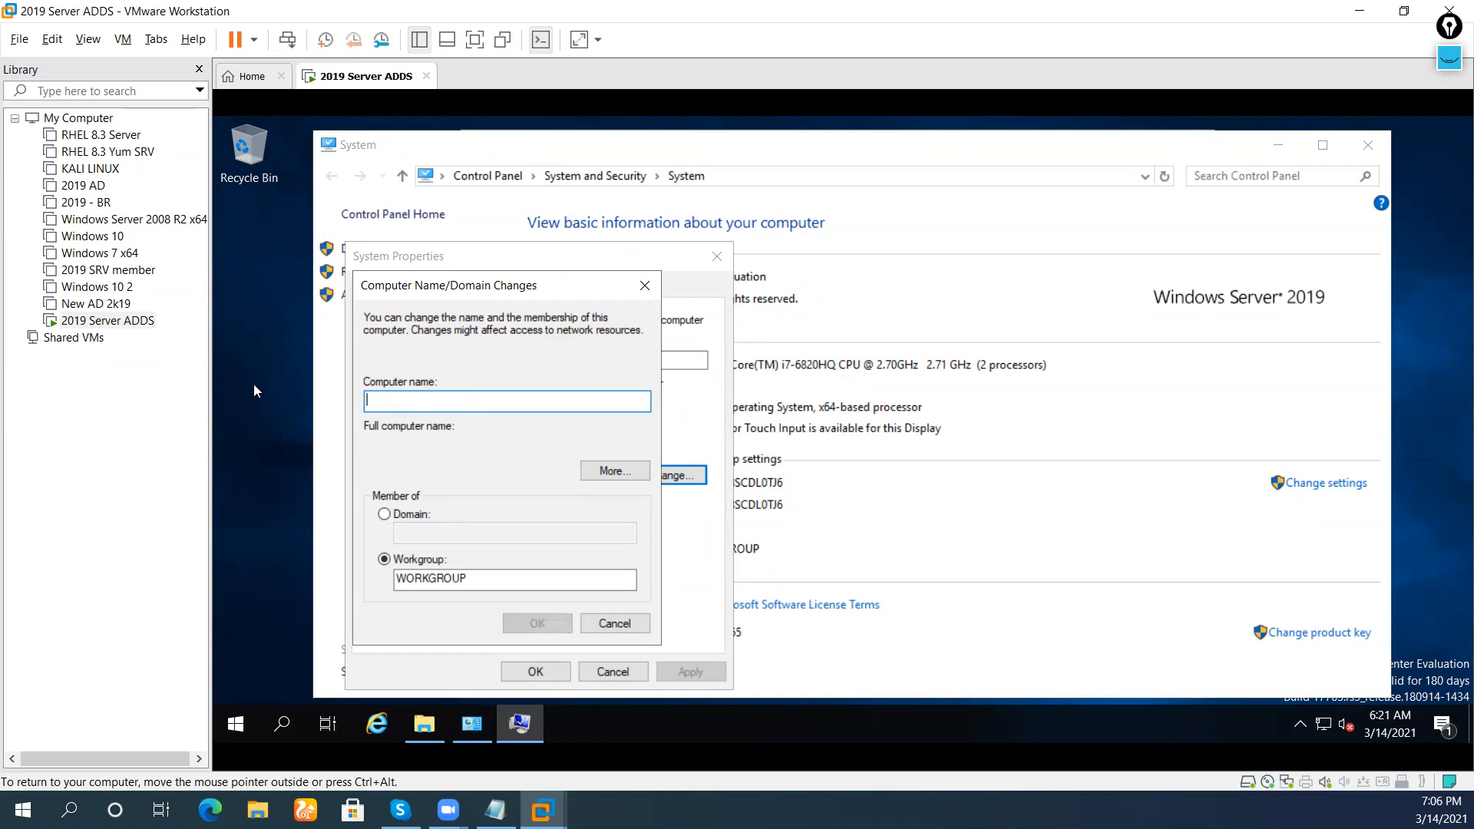
text(SRV)
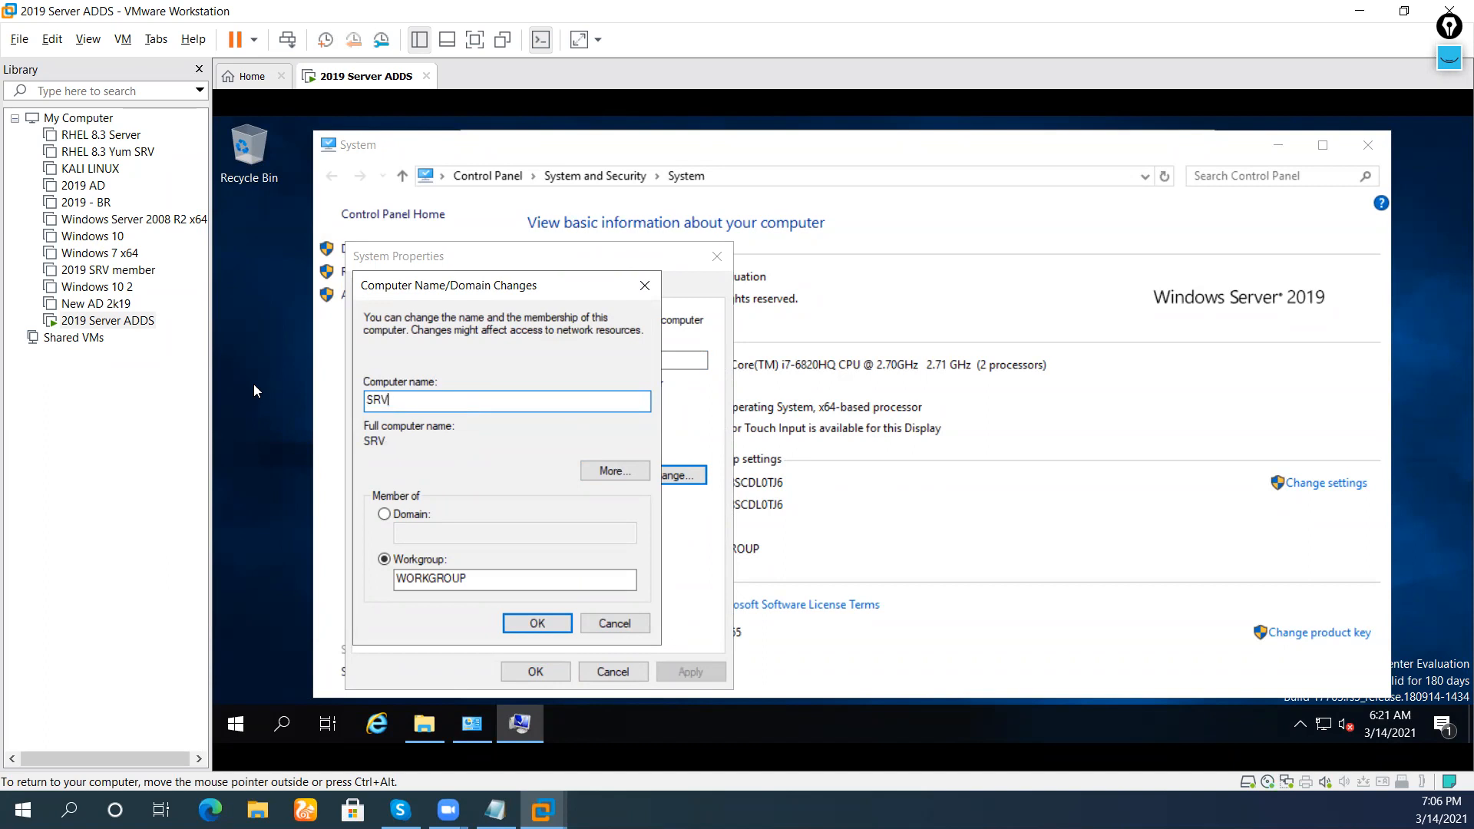
text(20)
Confirm the SRV20 name change, close System Properties, and restart the server now
click(535, 622)
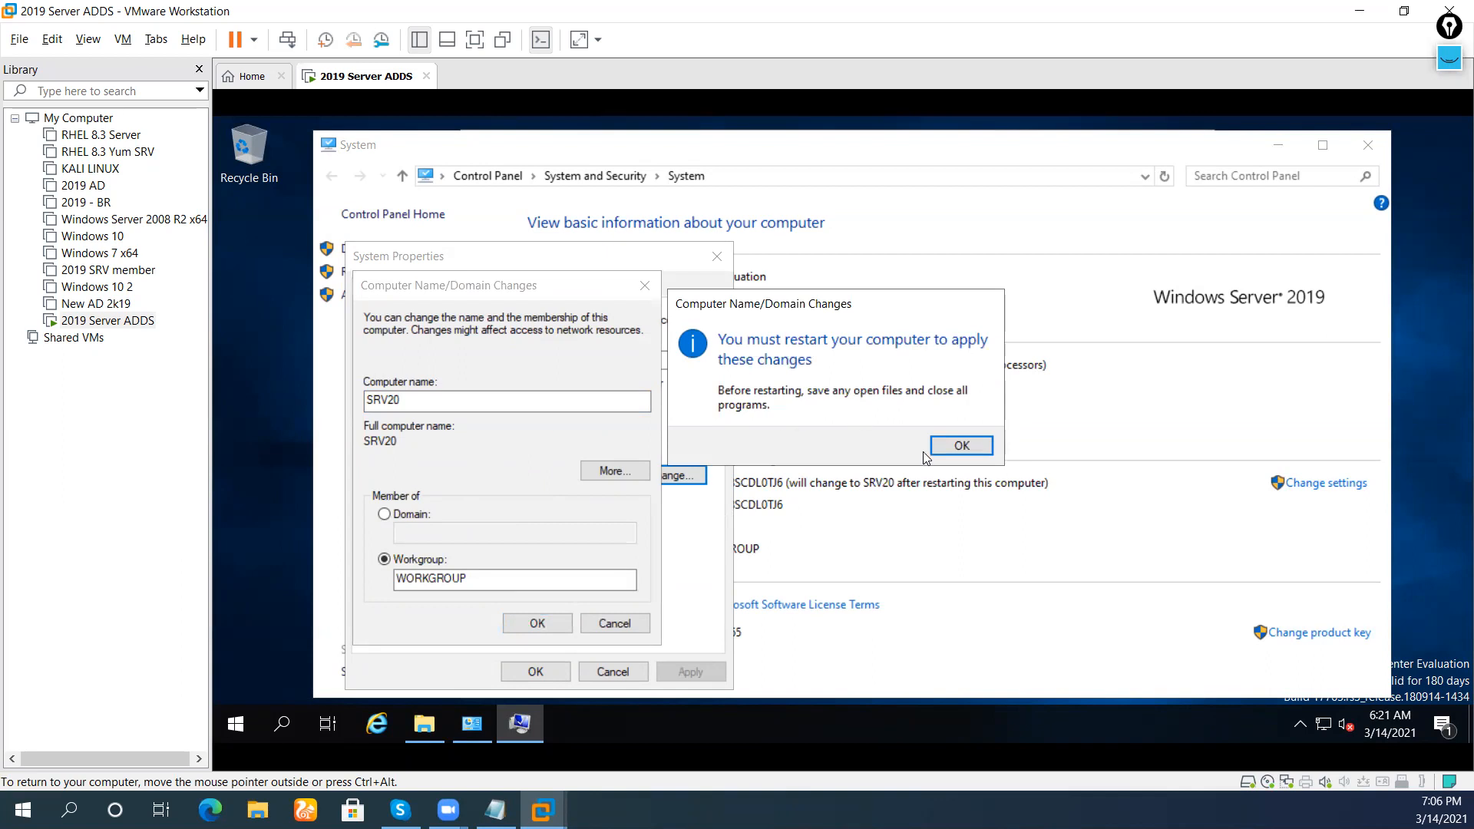
click(949, 443)
click(566, 668)
click(870, 437)
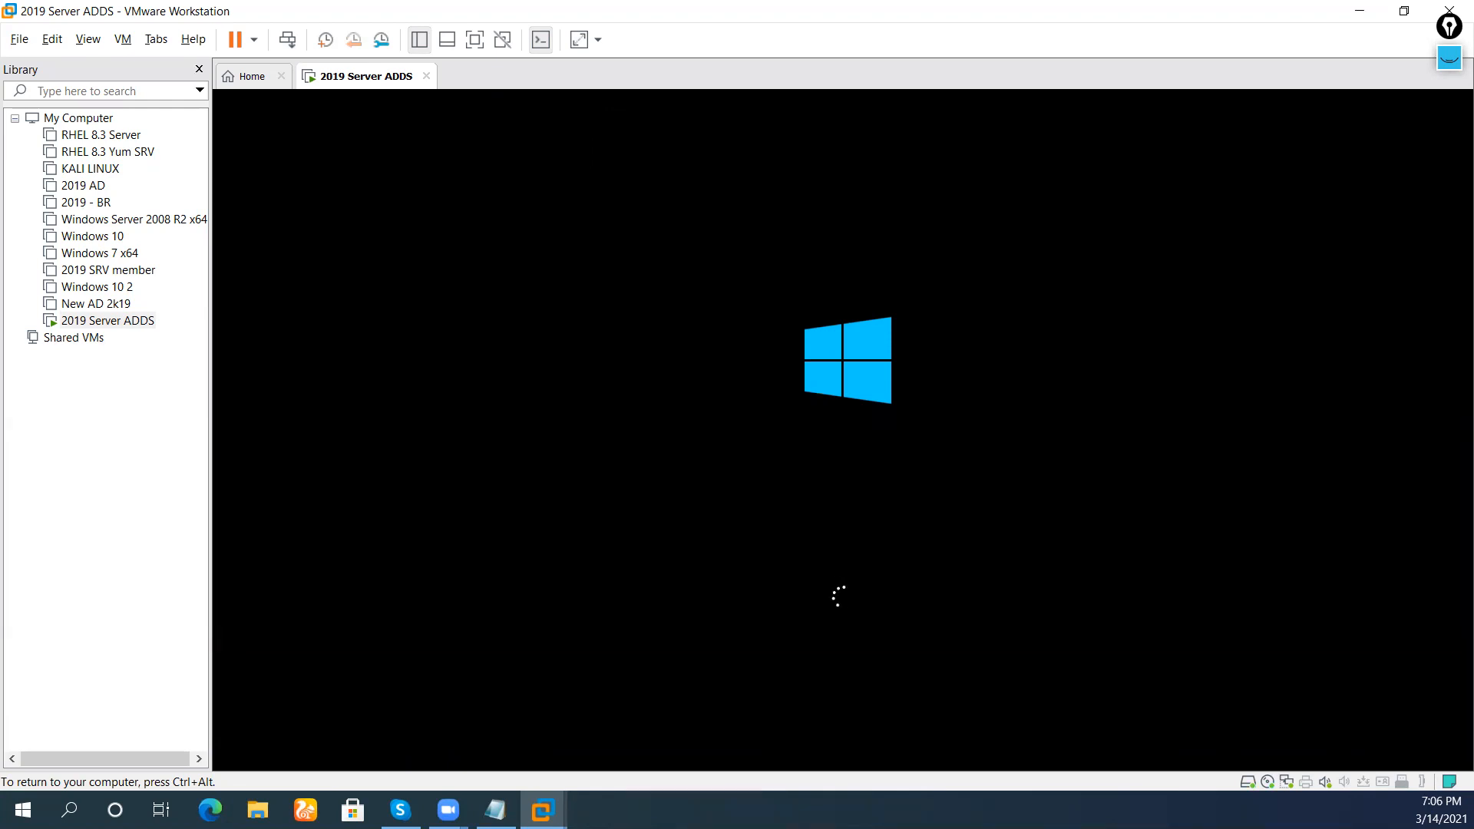
Send Ctrl+Alt+Del to the restarted server and sign in with the Administrator password
key(ctrl+alt)
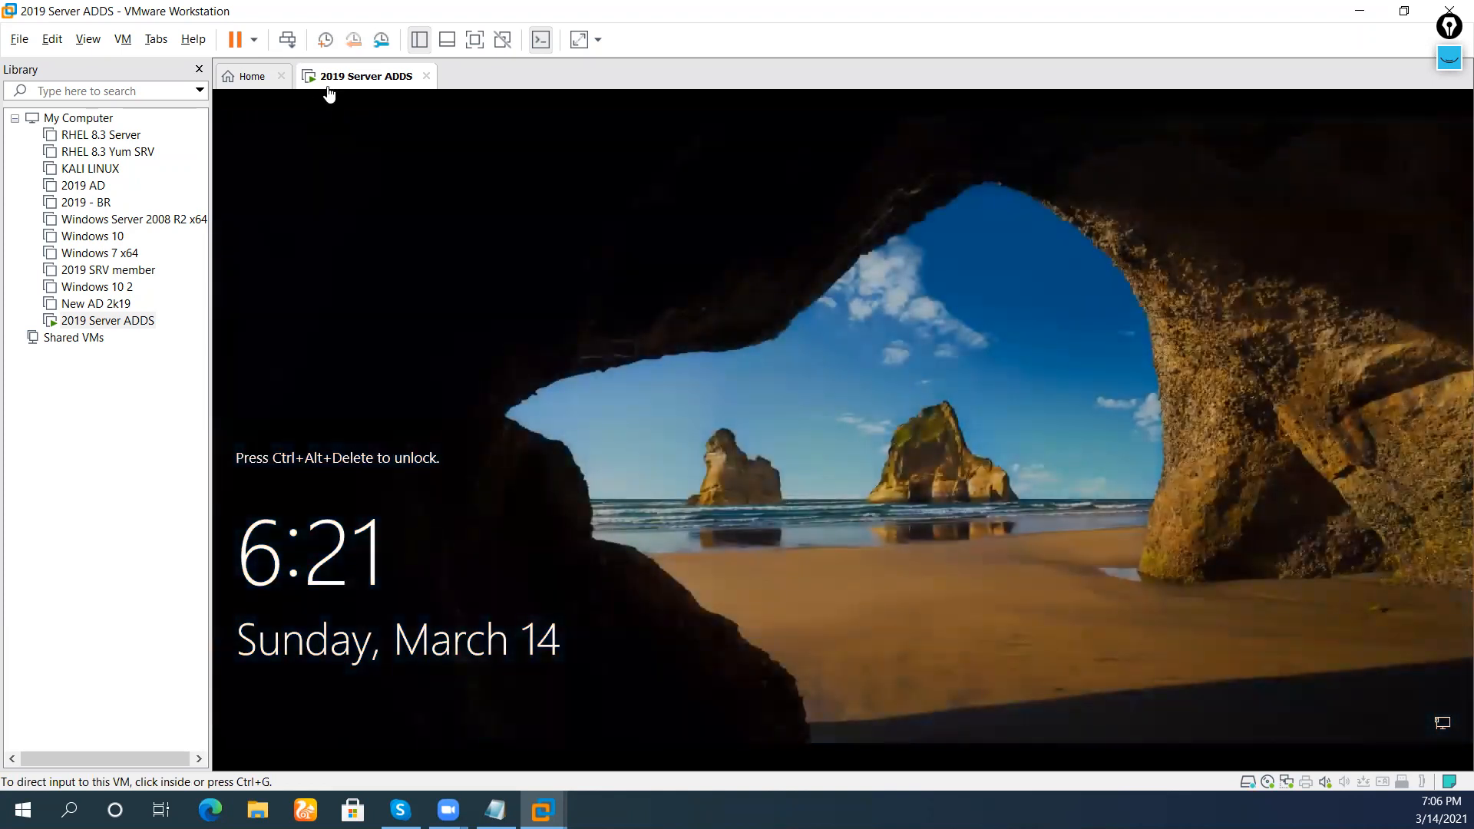
right_click(329, 93)
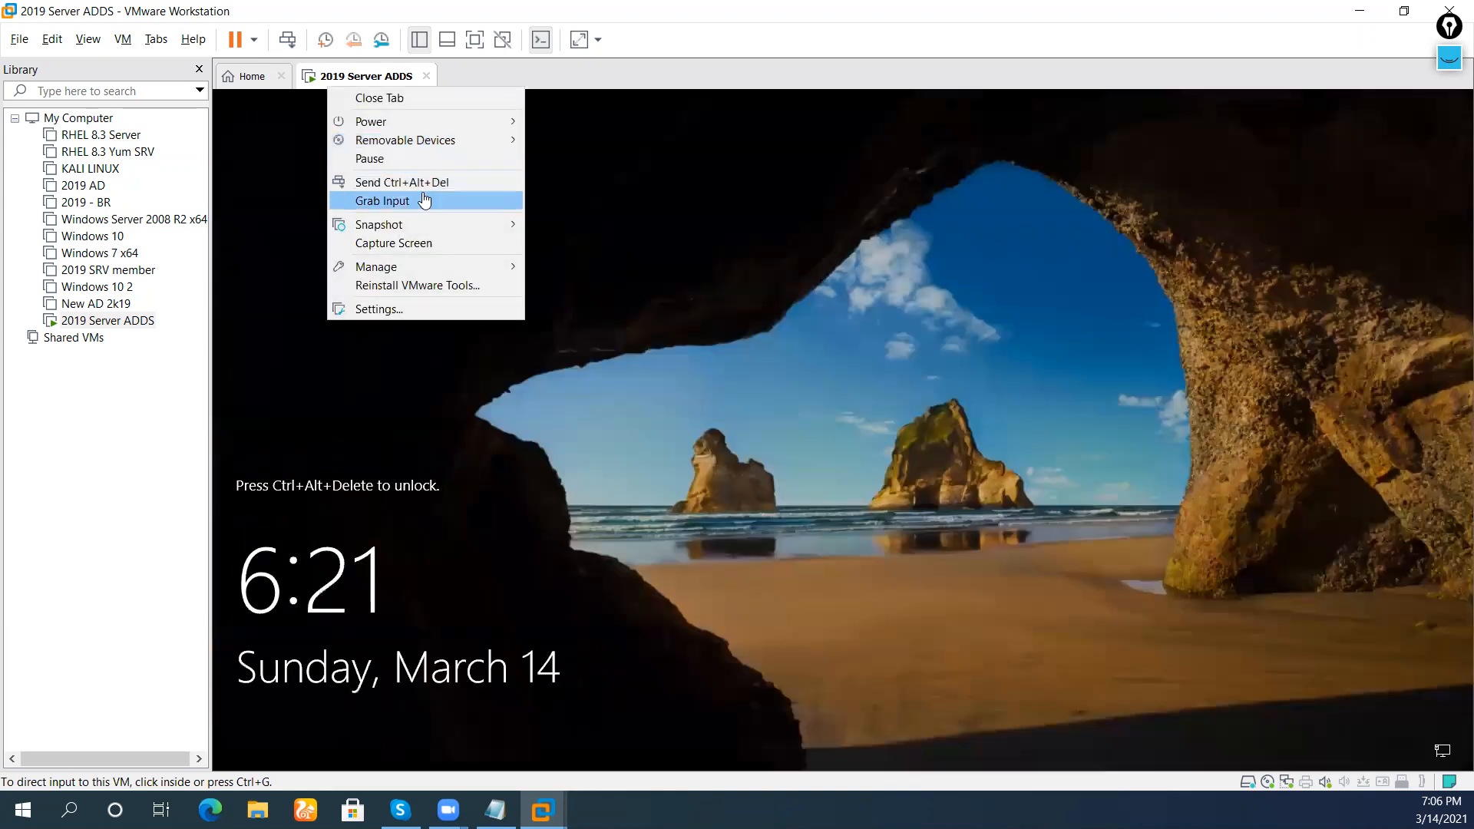
click(424, 184)
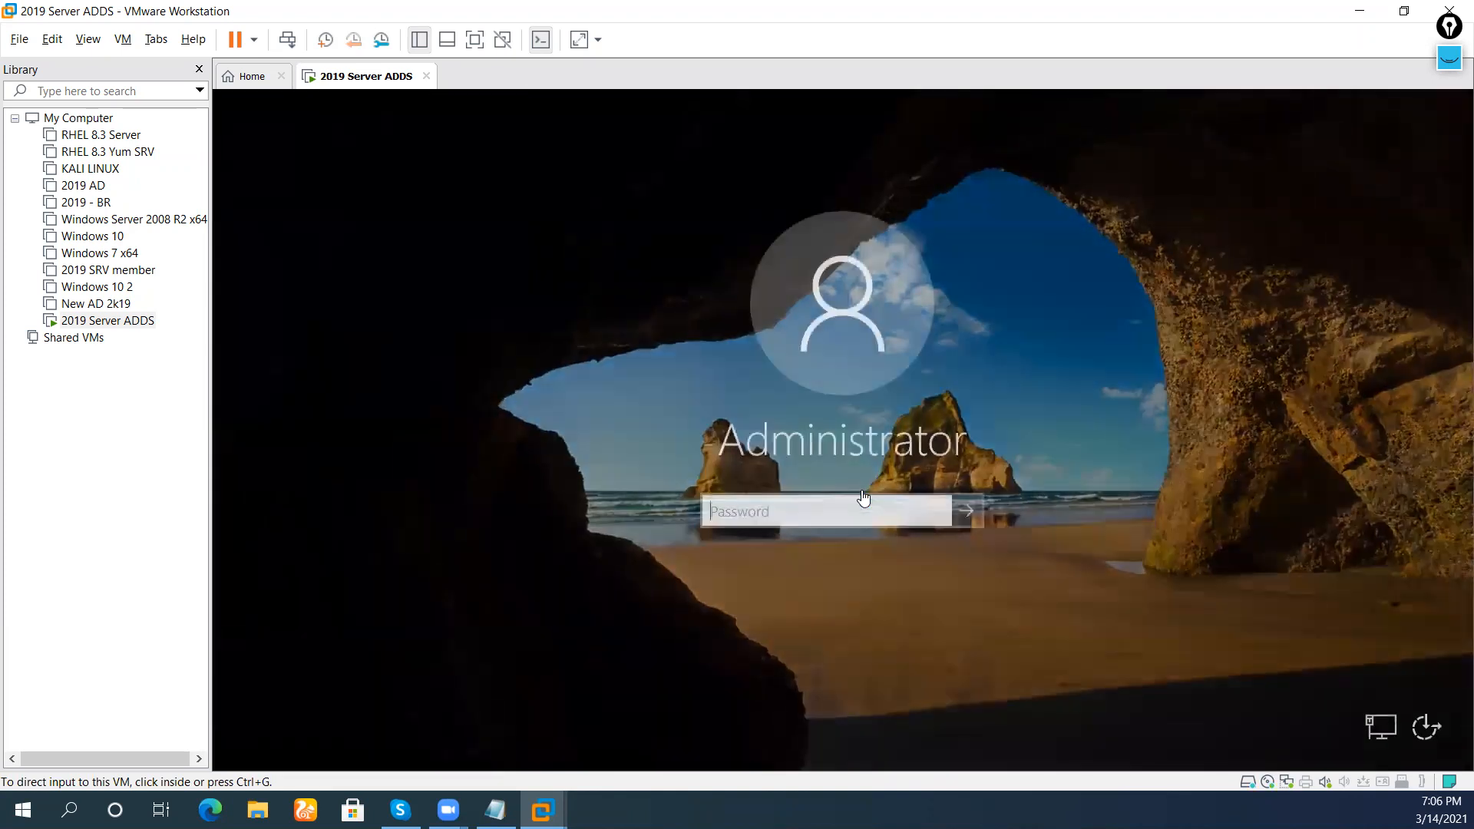
text(•••••)
key(Return)
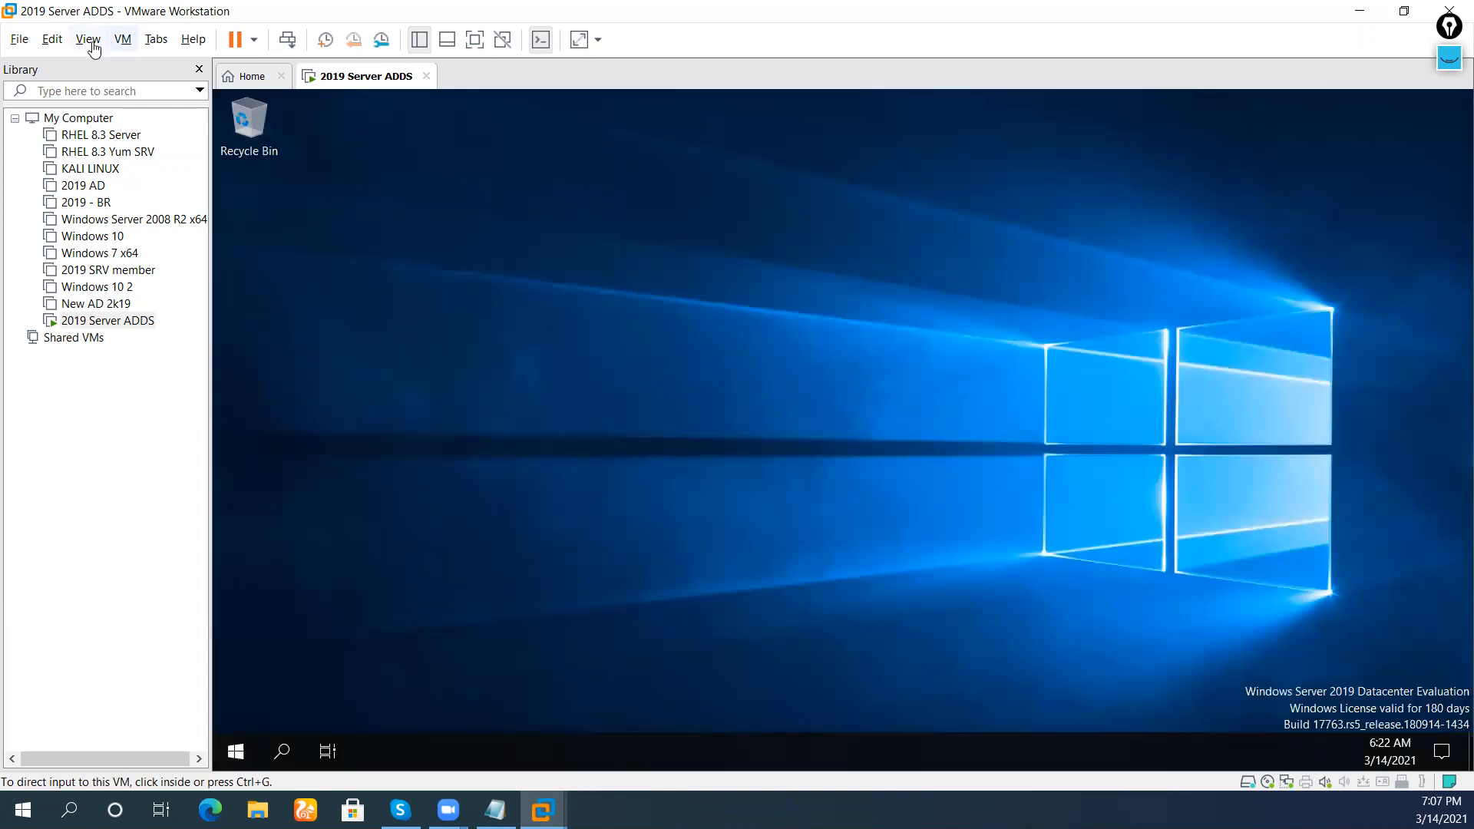
Switch the VM to full screen and refresh the guest desktop as Server Manager launches
click(89, 39)
click(98, 65)
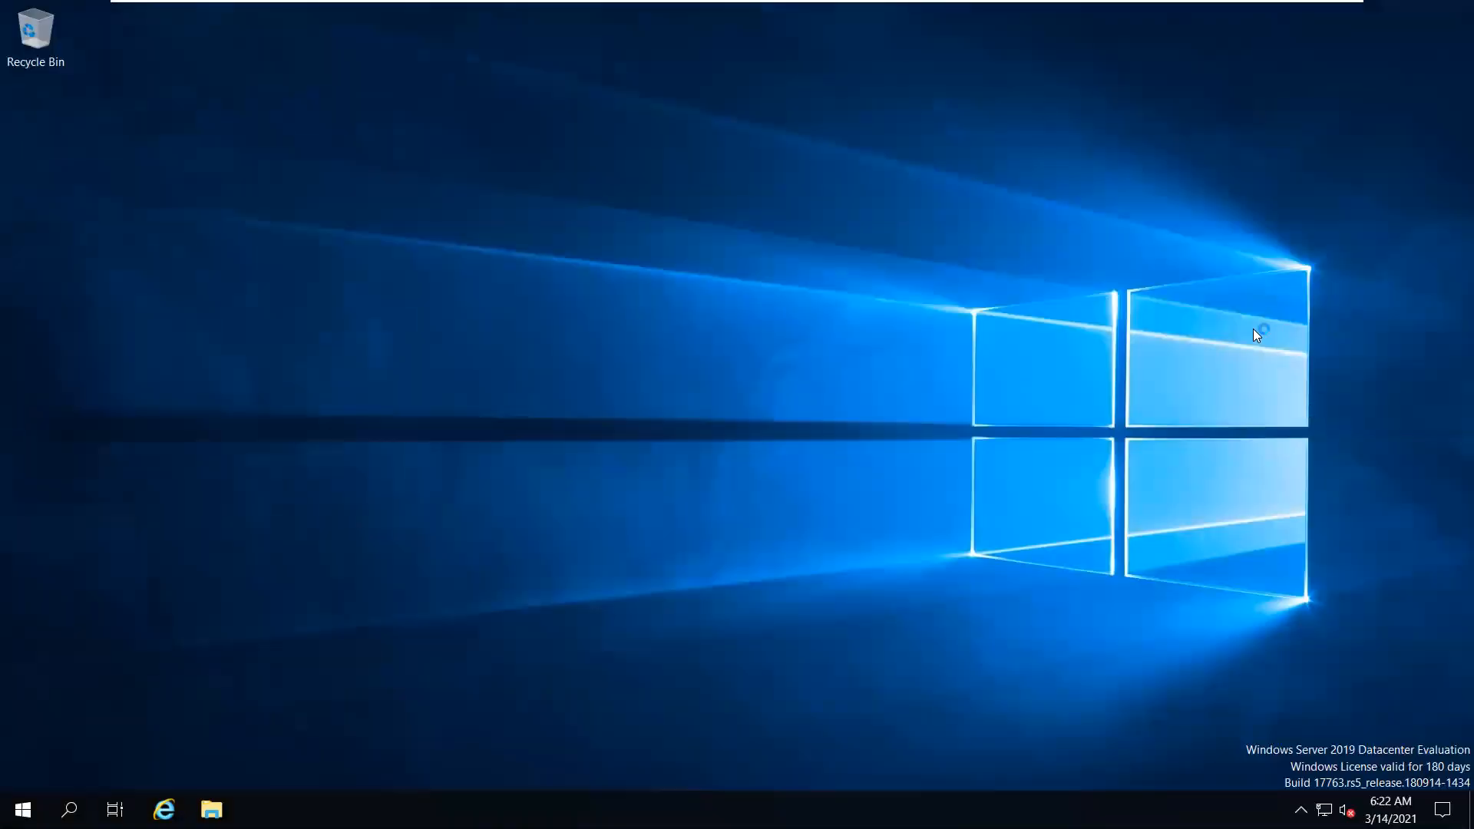
right_click(1251, 329)
click(1292, 376)
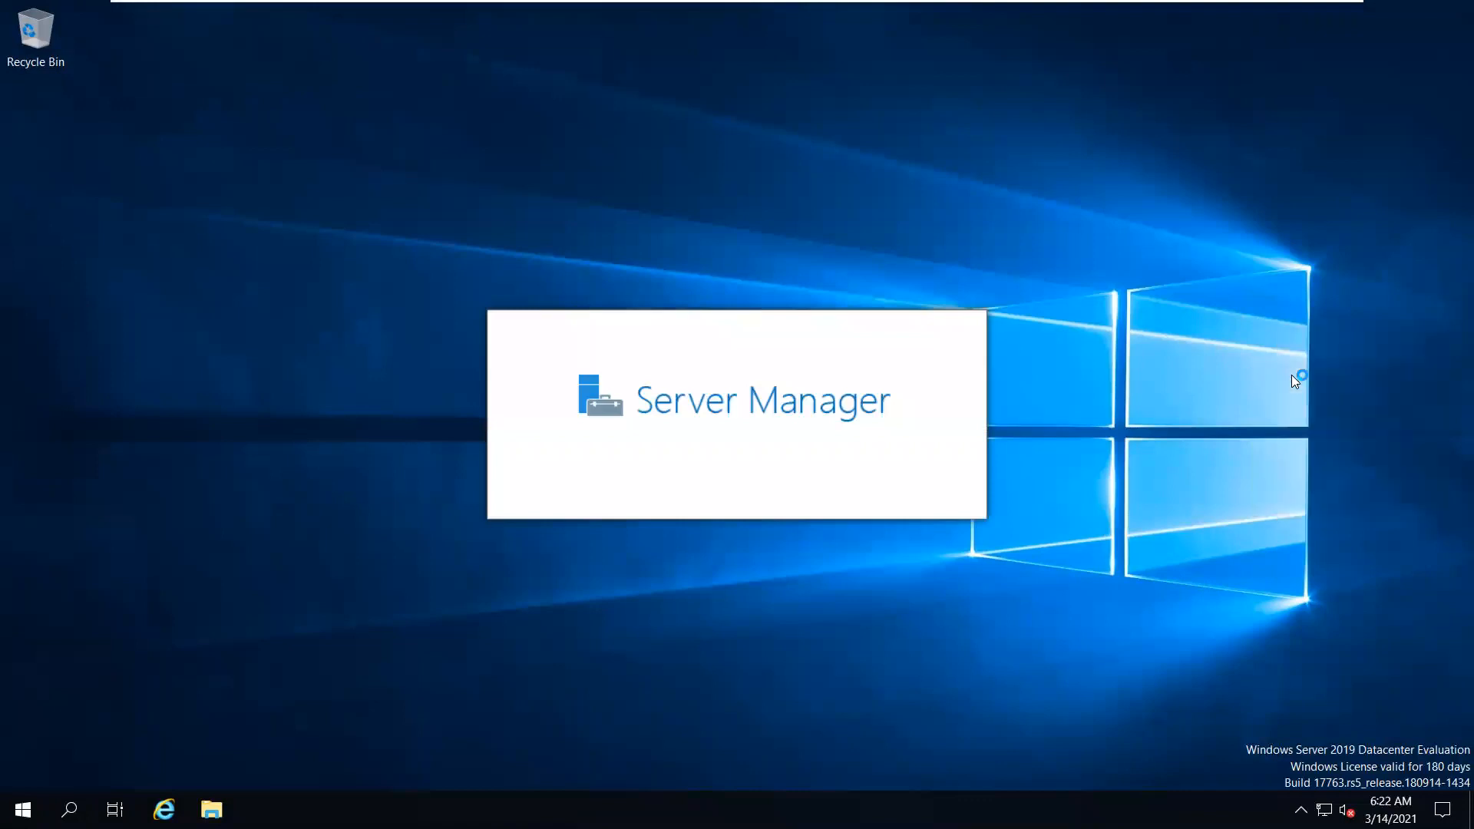
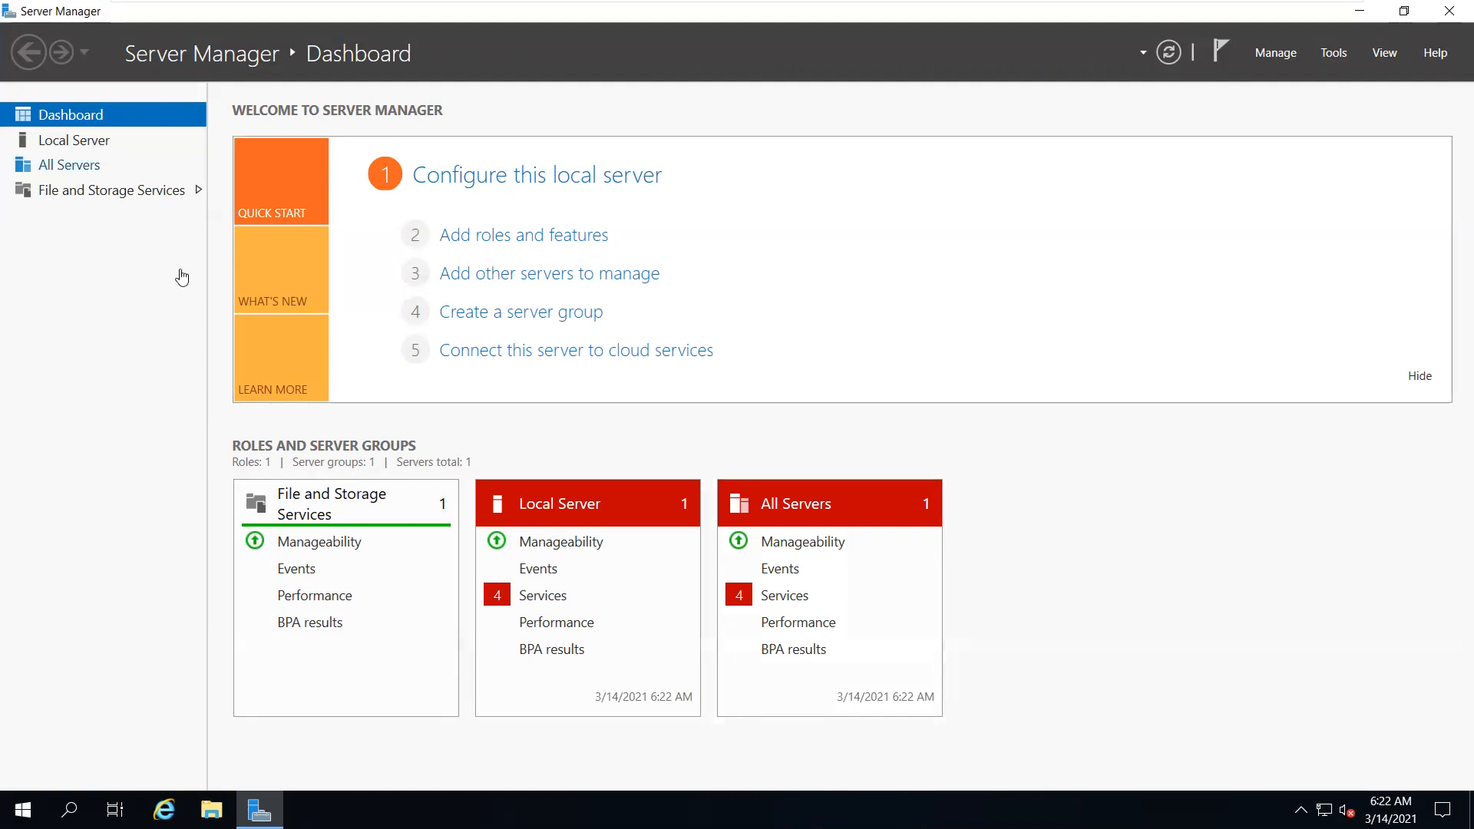
Open This PC's Properties to view SRV20 in WORKGROUP running Datacenter Evaluation
click(260, 810)
click(259, 810)
click(1326, 53)
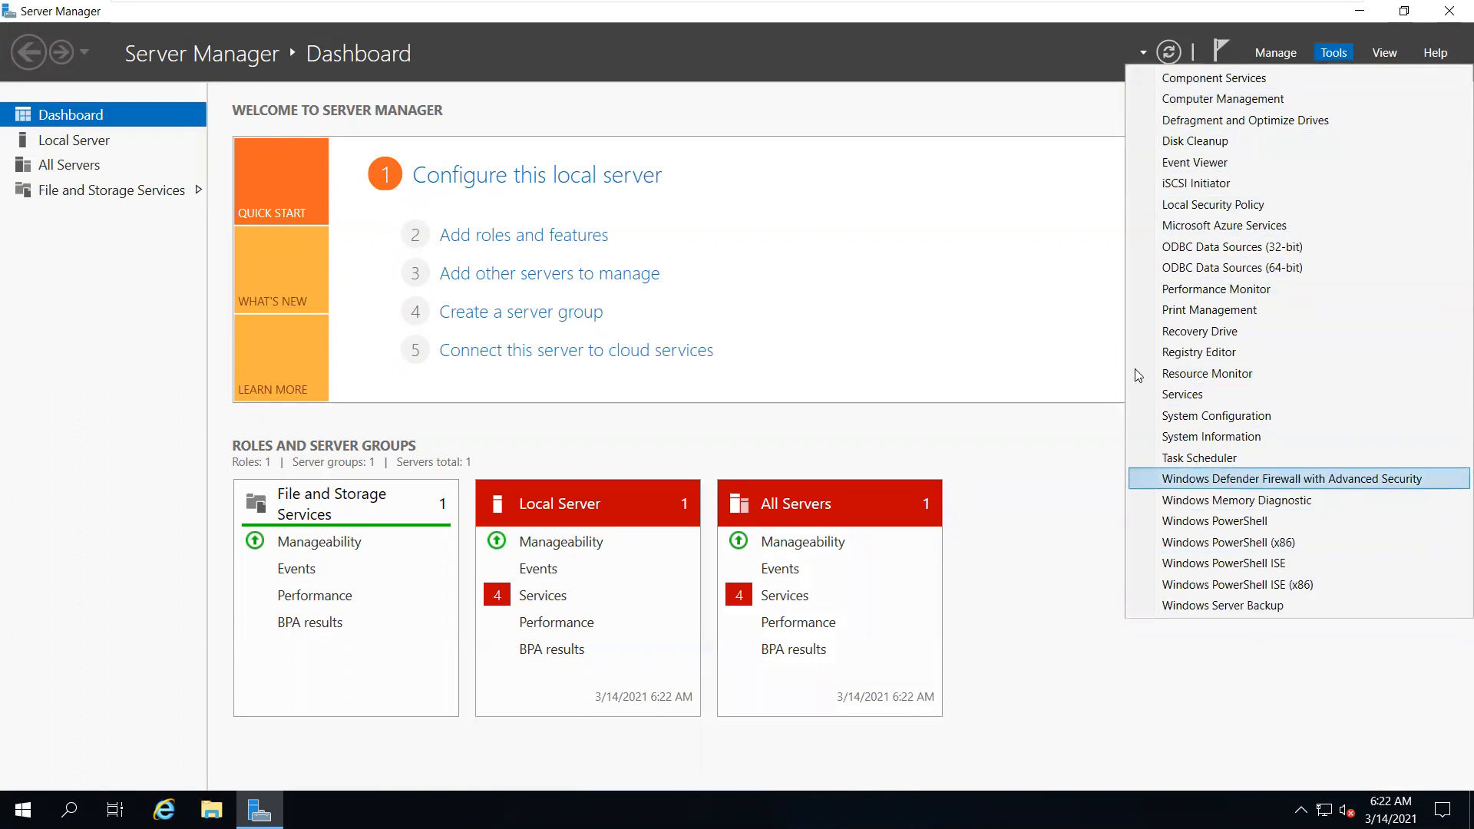
click(1072, 200)
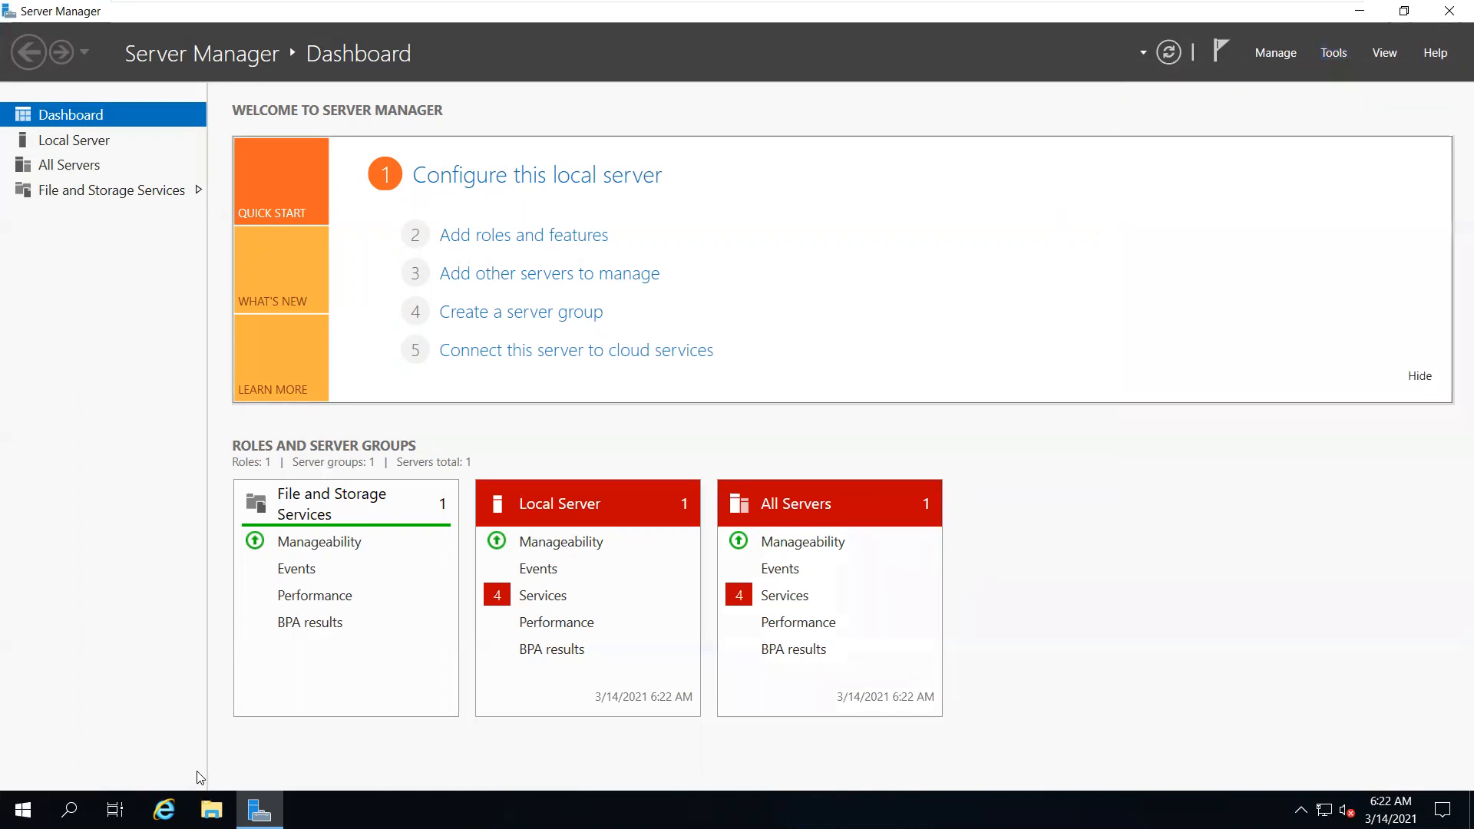
click(214, 810)
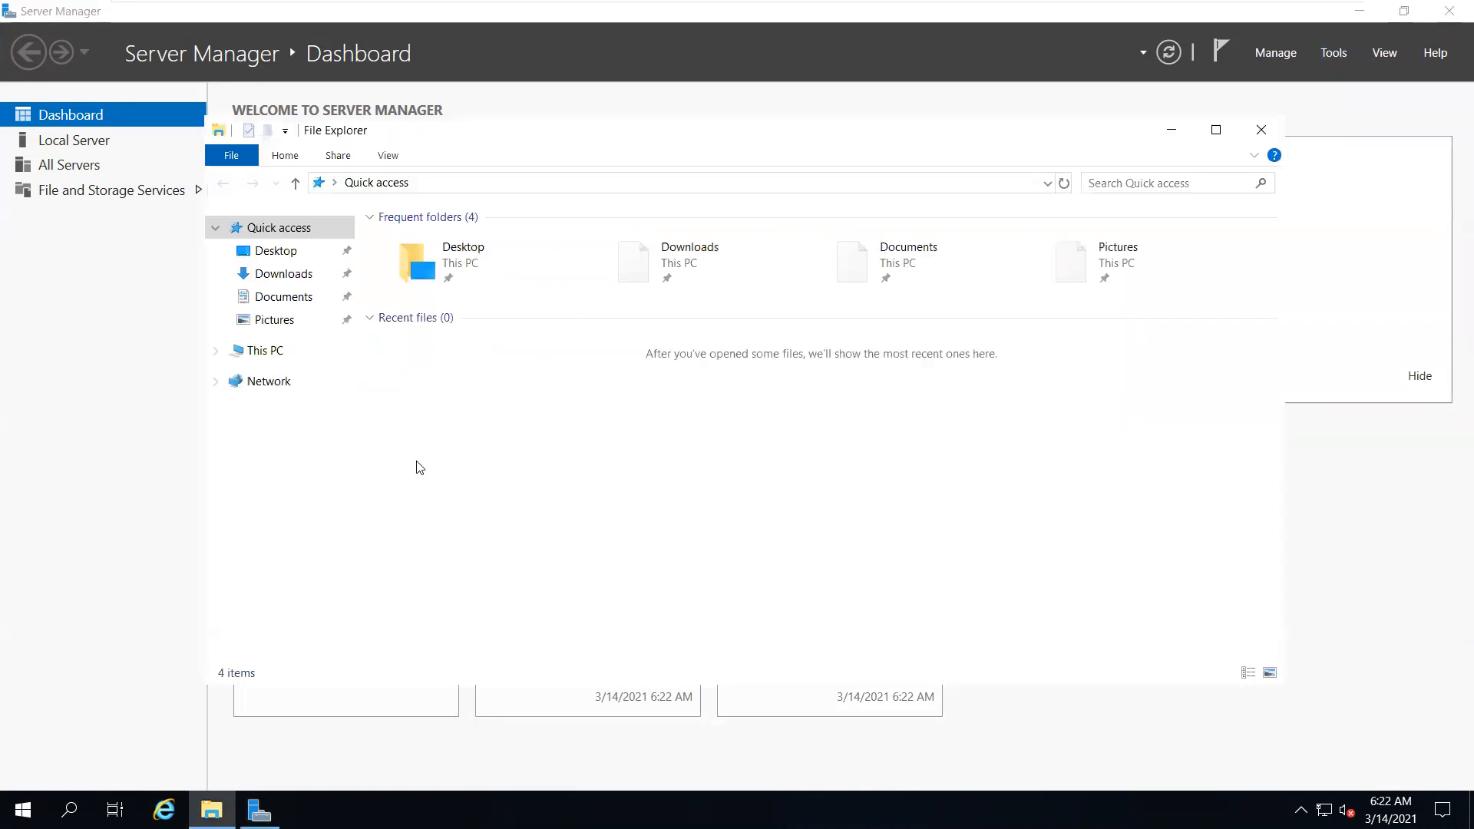
right_click(282, 354)
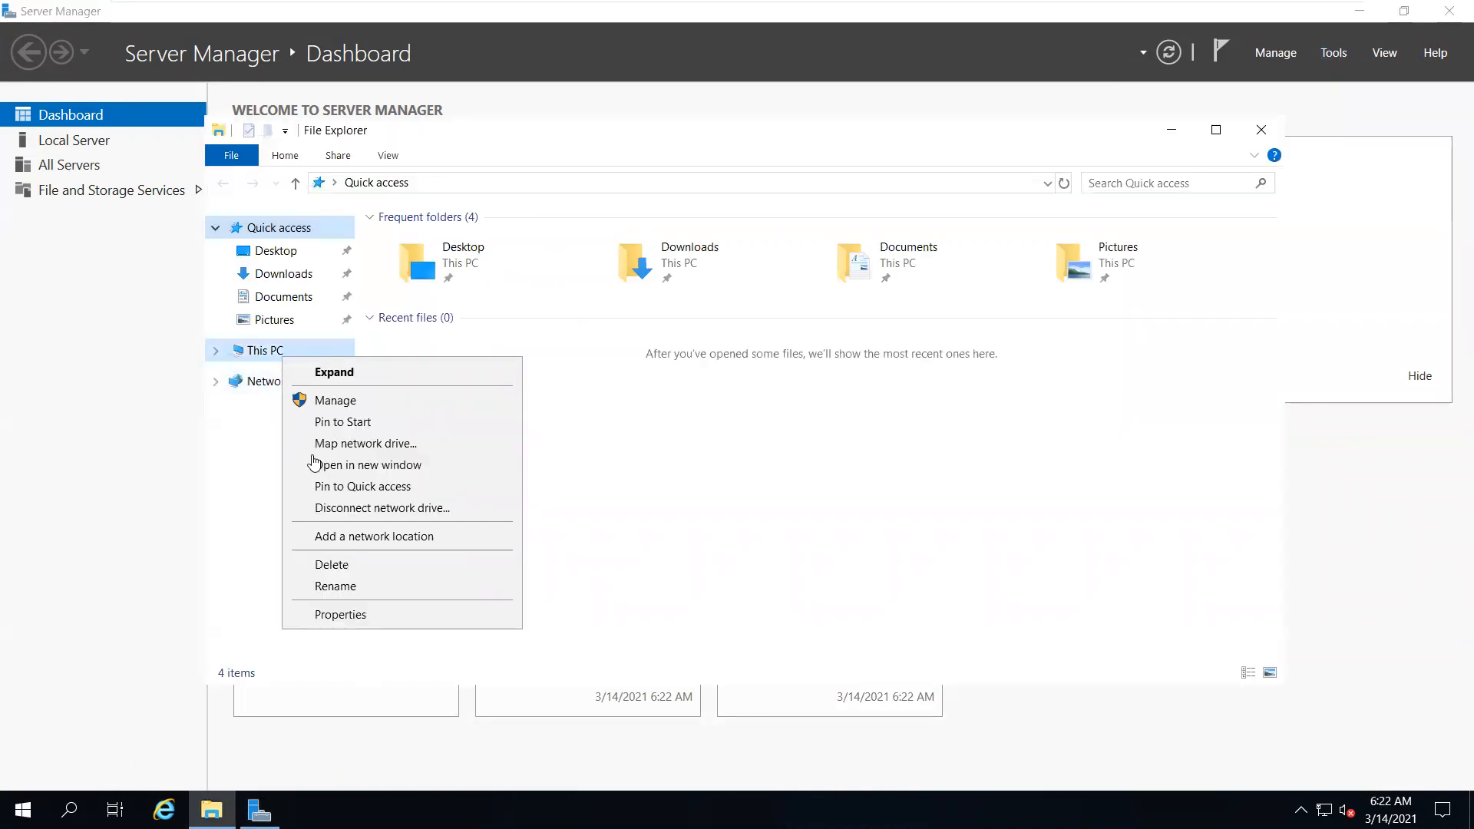
click(378, 614)
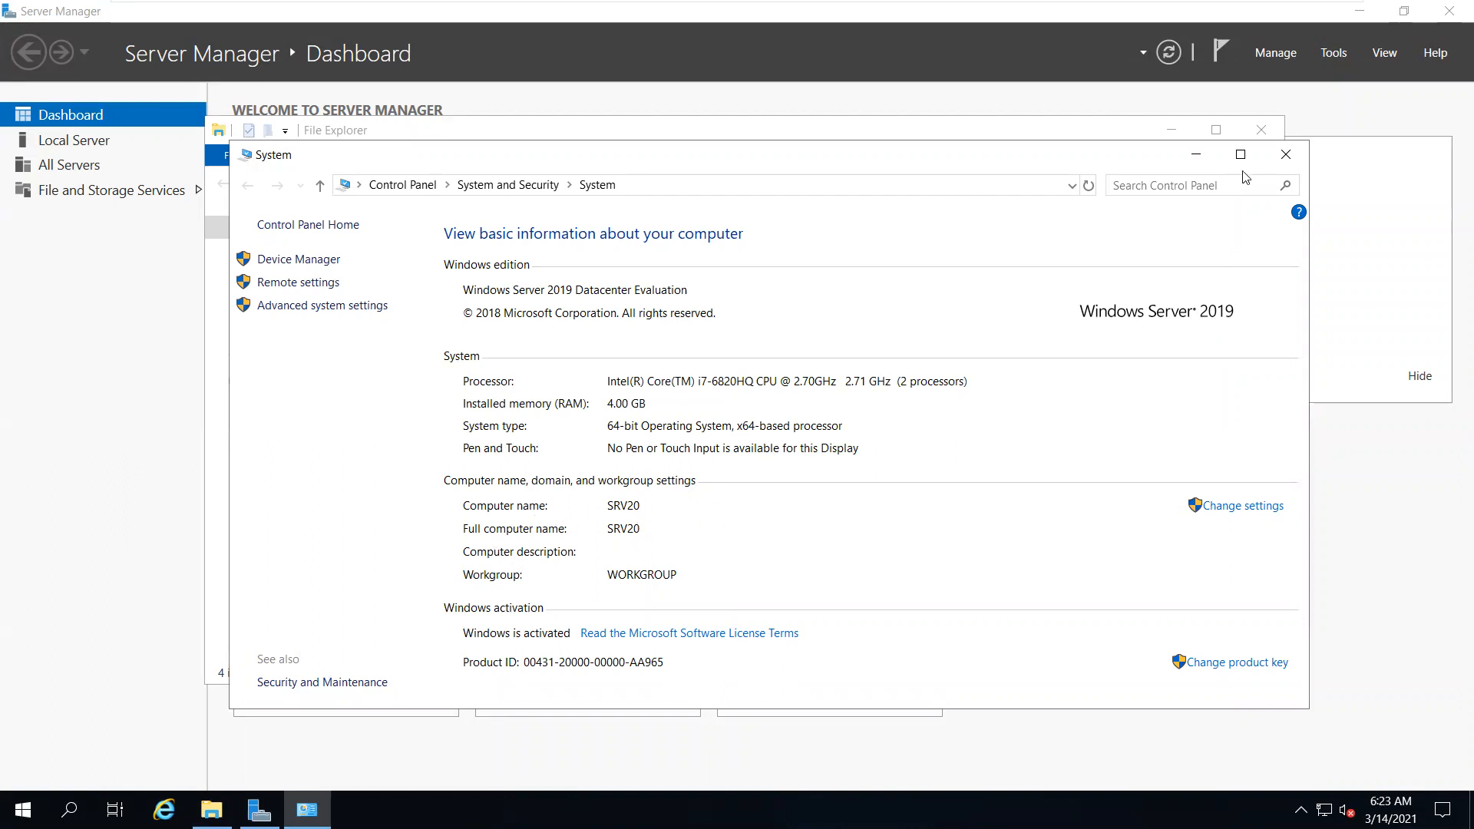
Close the System and File Explorer windows and launch Windows PowerShell from Start
click(1284, 157)
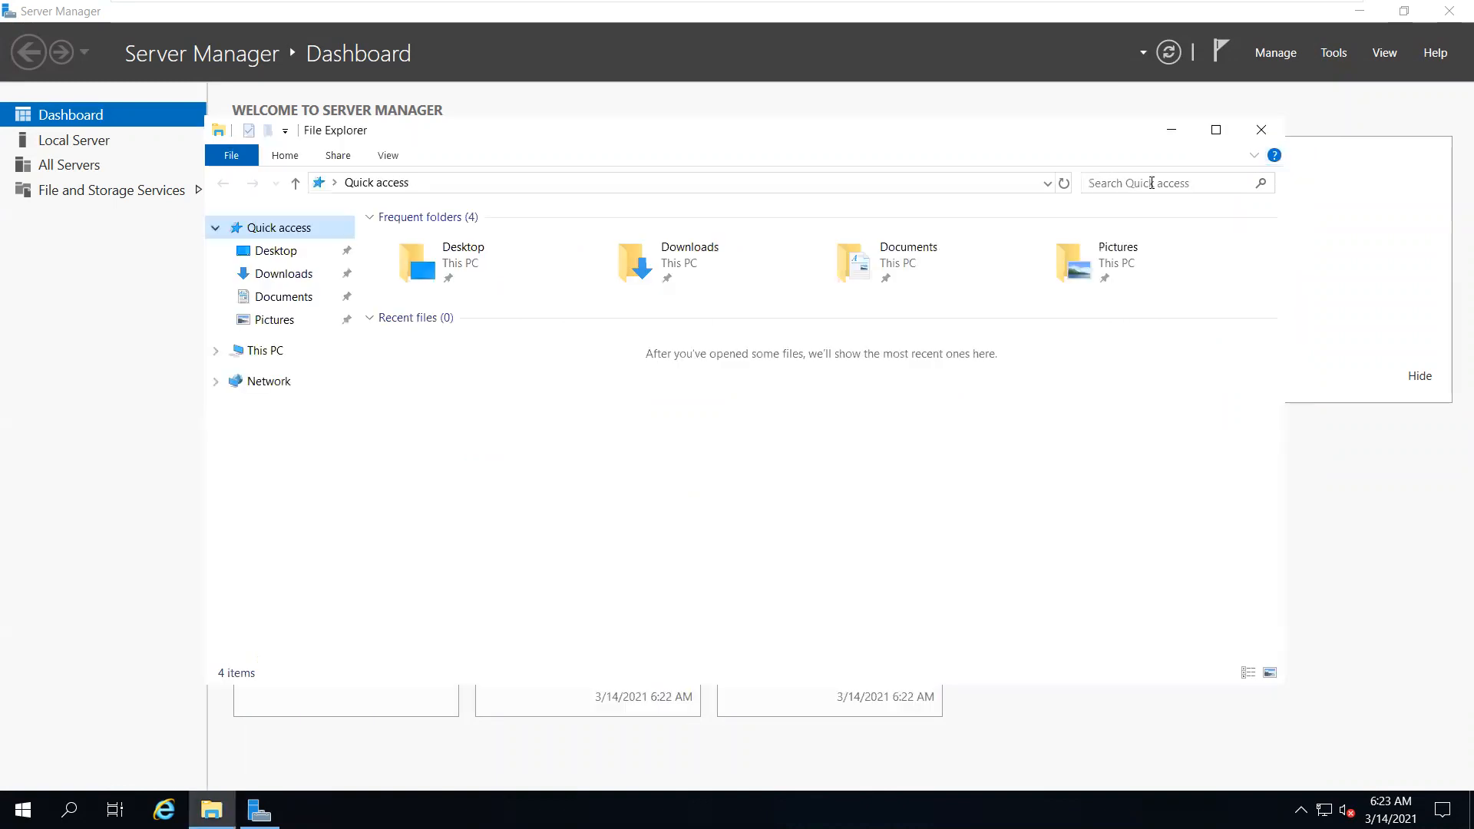
click(1255, 131)
click(1333, 52)
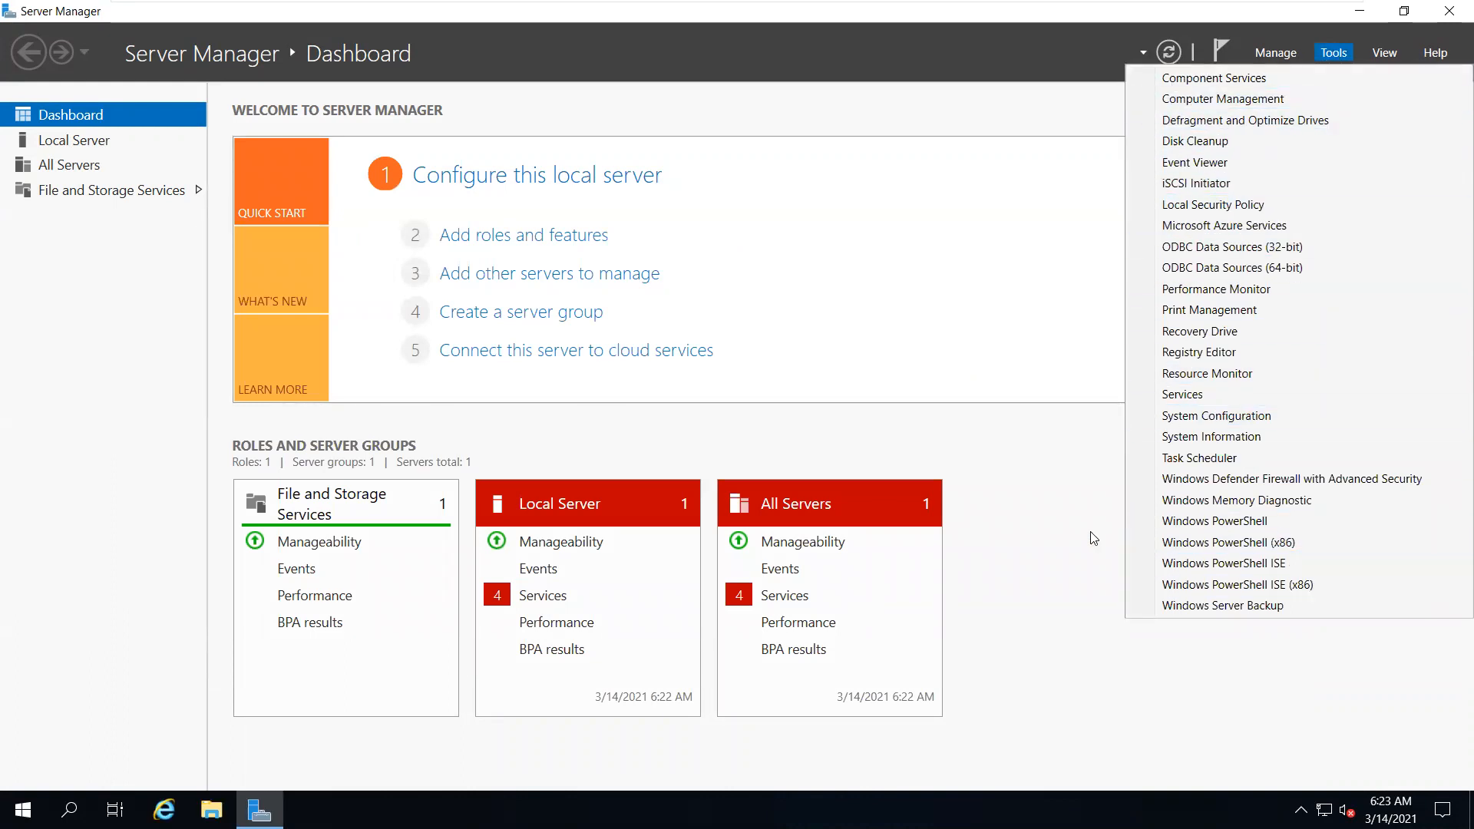
click(1007, 539)
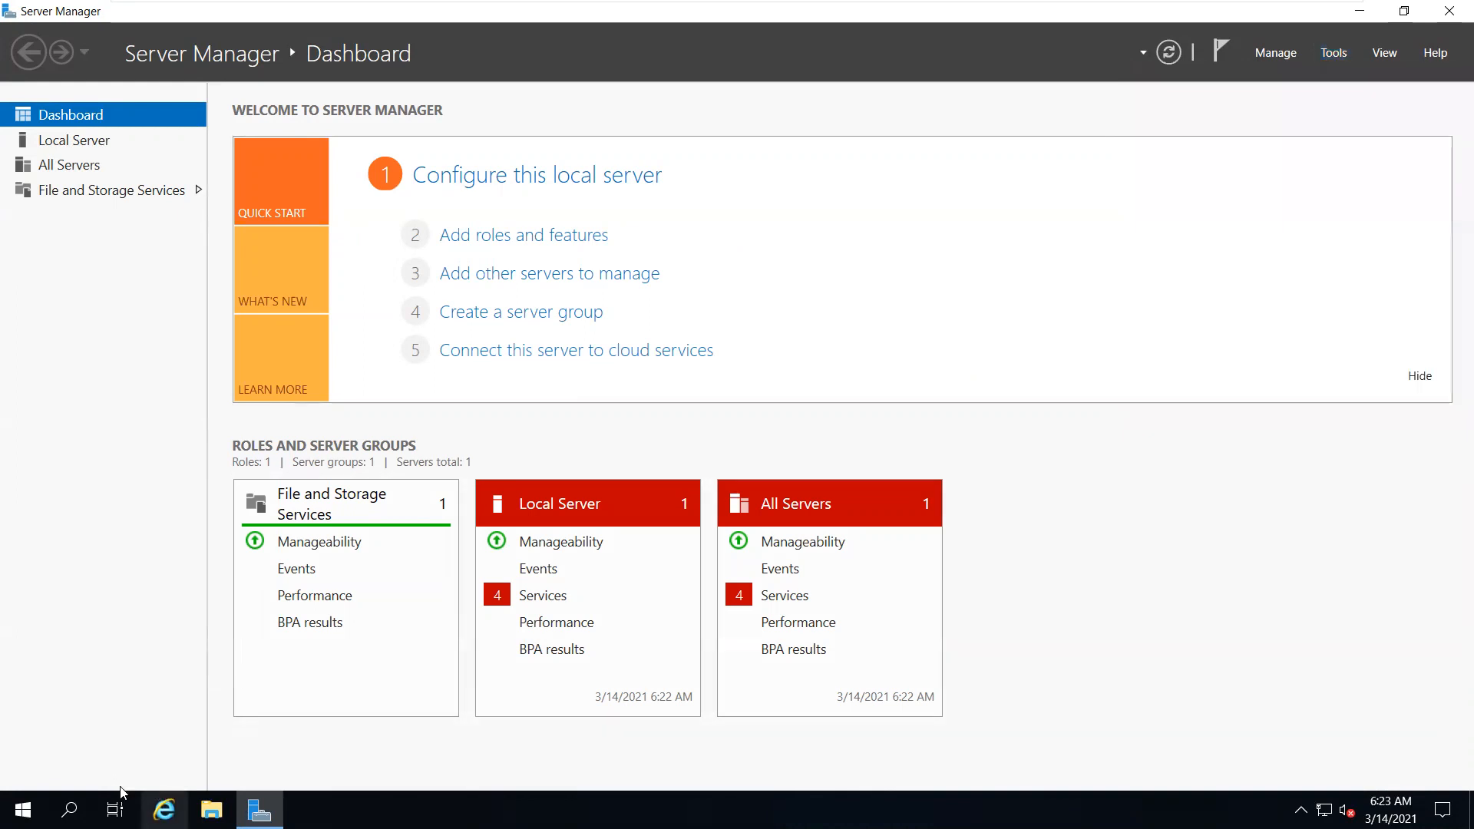
click(23, 810)
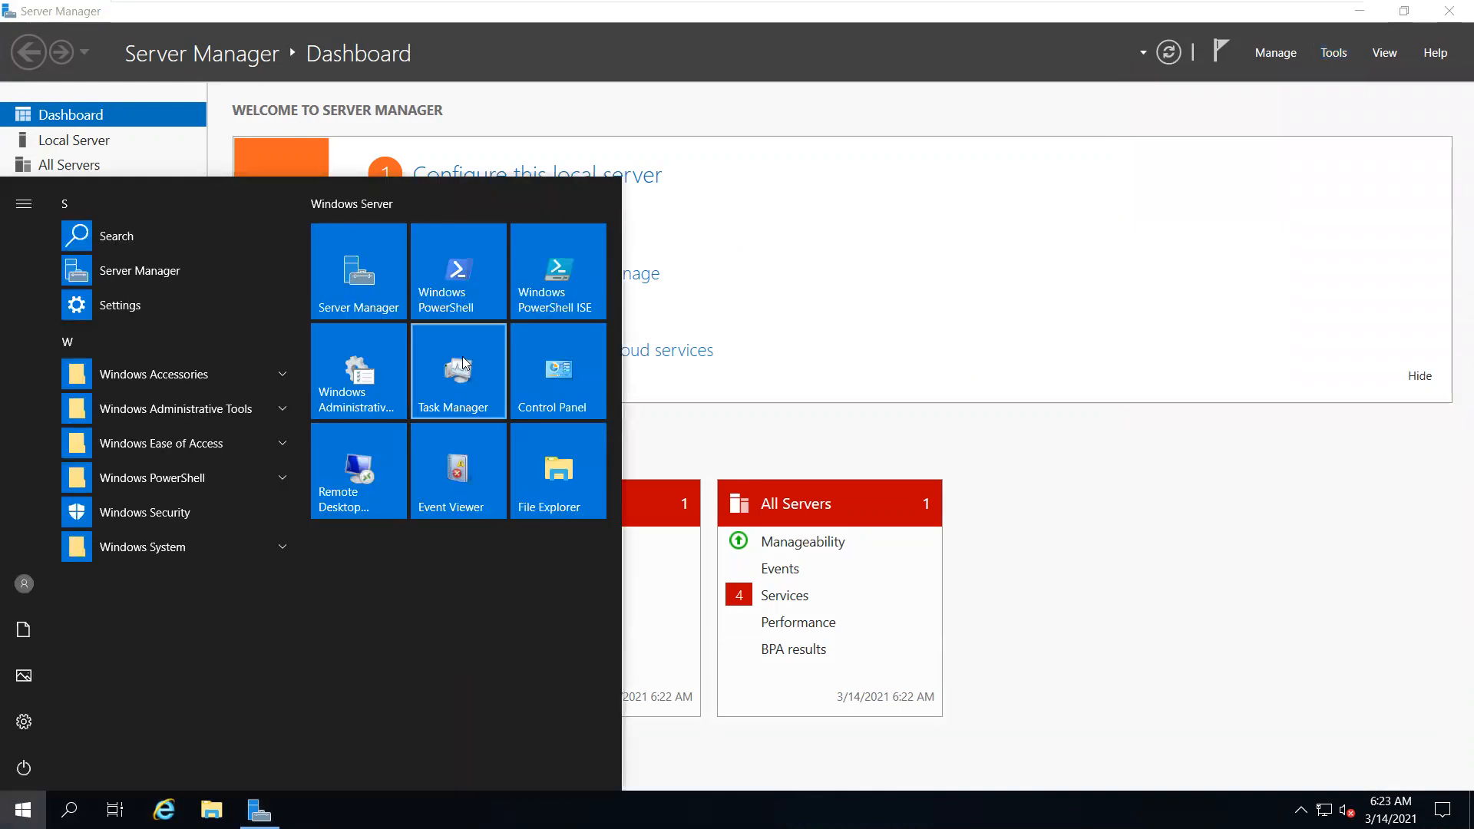
click(468, 296)
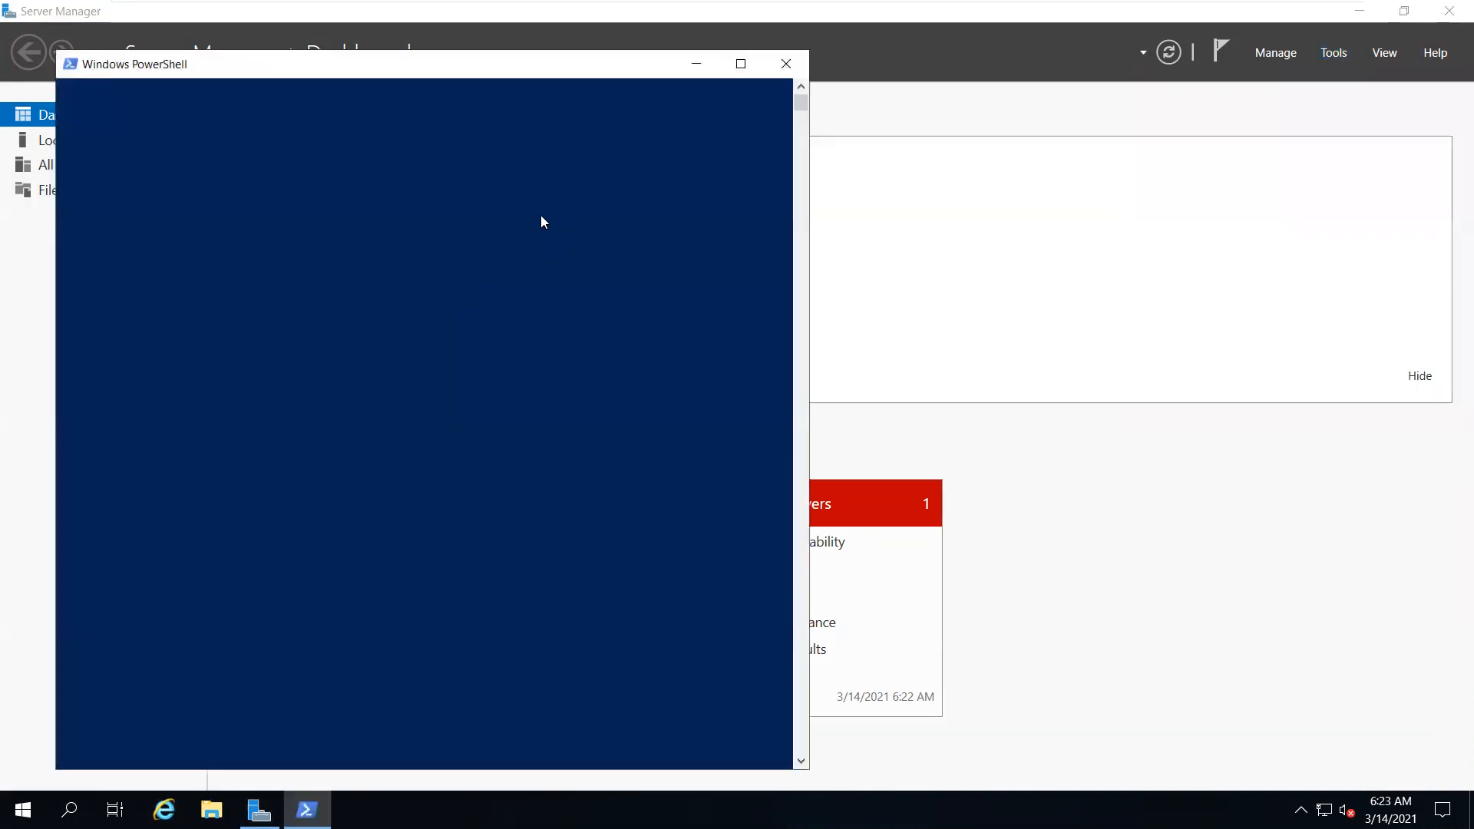
Set the PowerShell console font size to 24
right_click(551, 73)
click(588, 231)
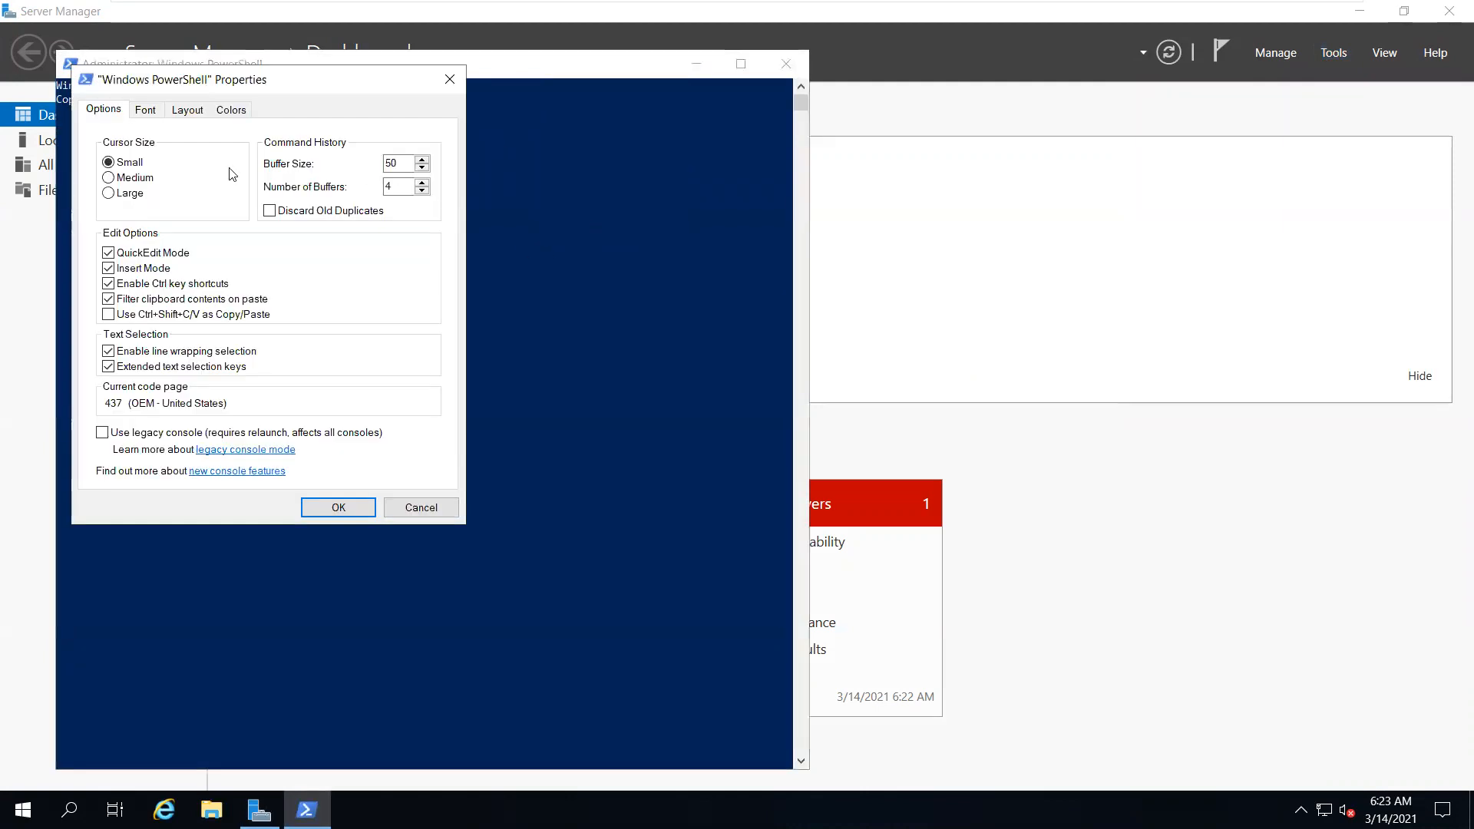
click(189, 115)
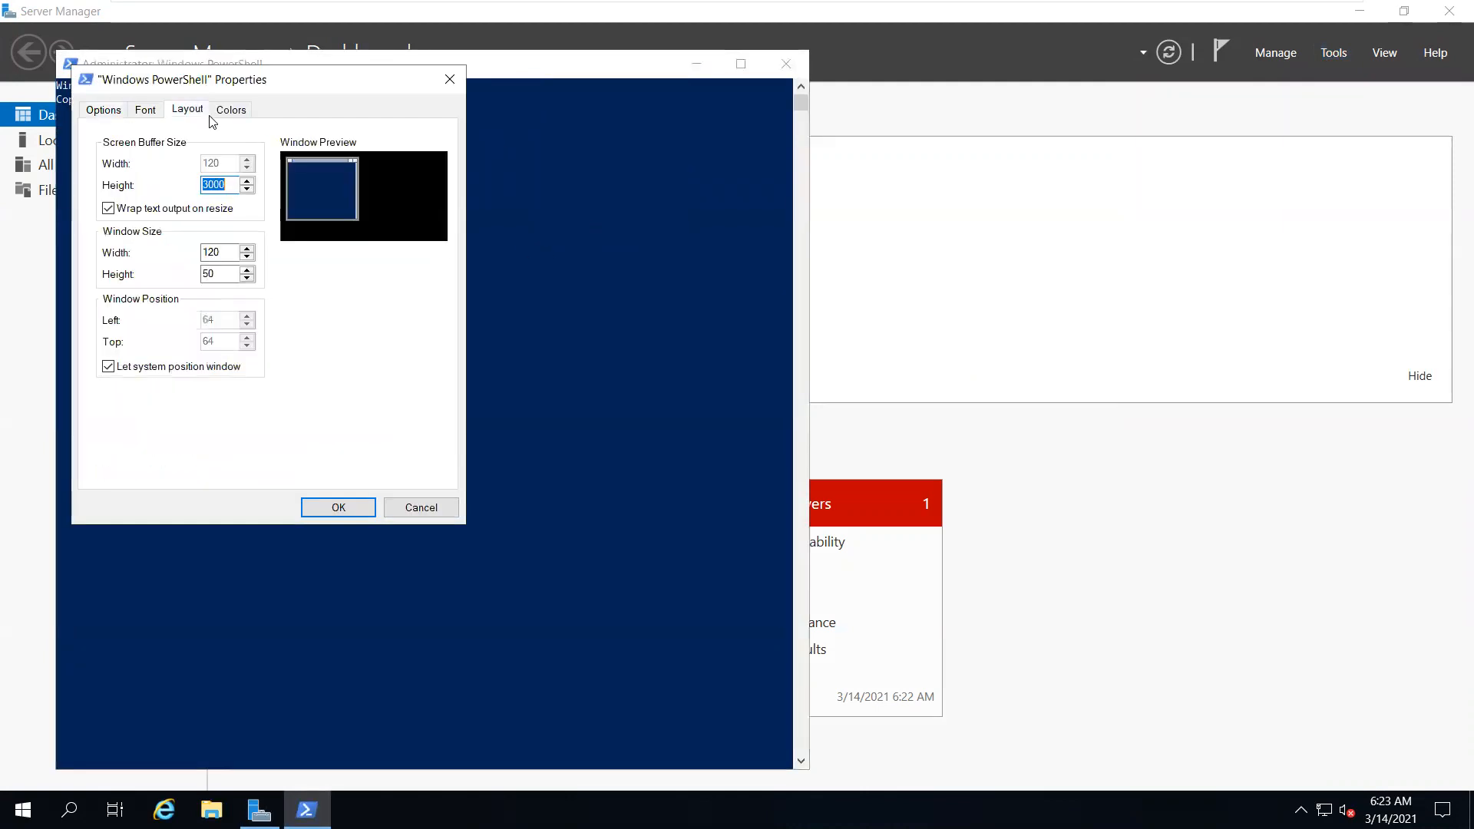
click(158, 115)
click(111, 208)
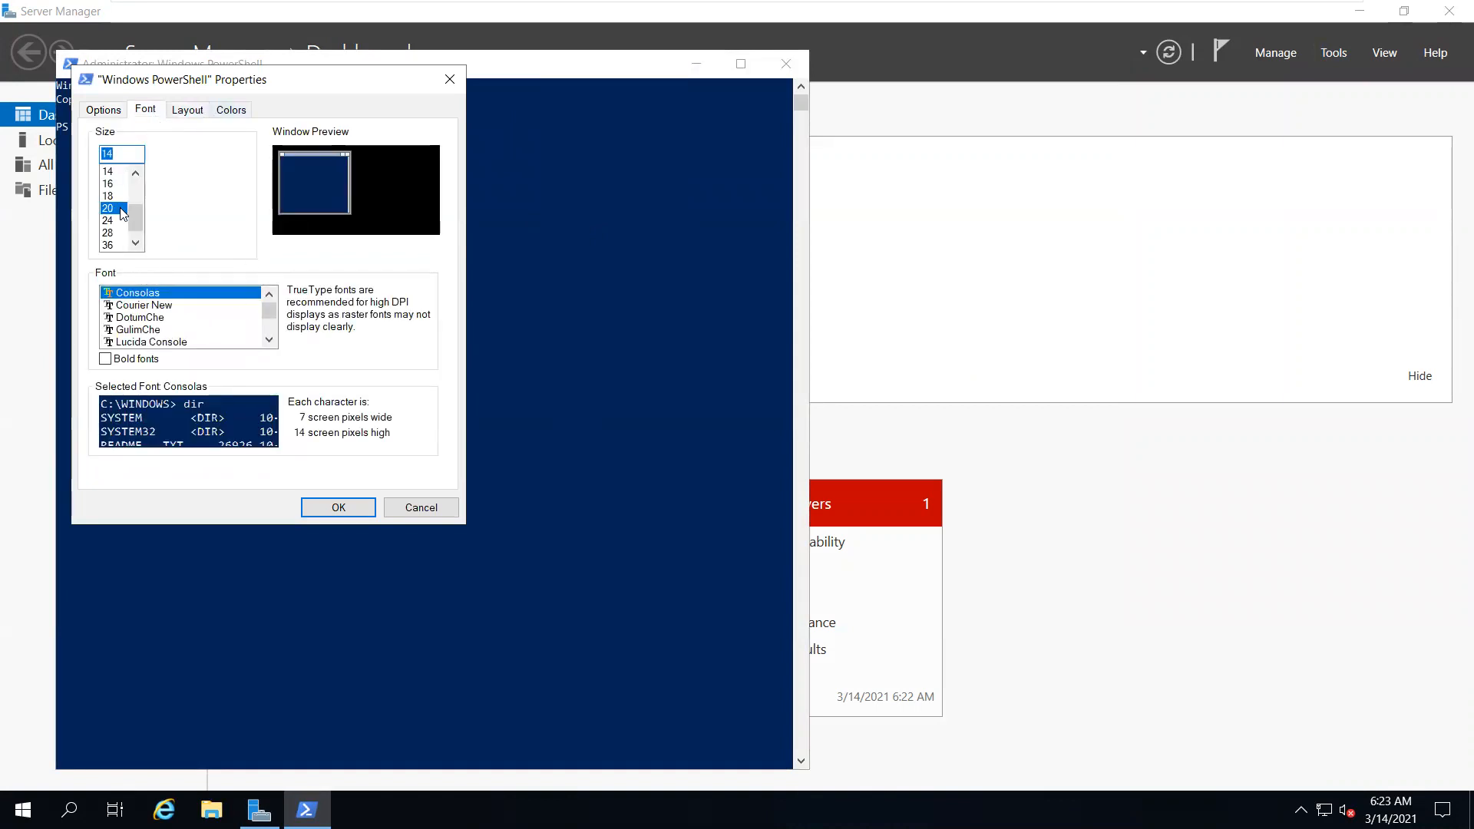
click(111, 221)
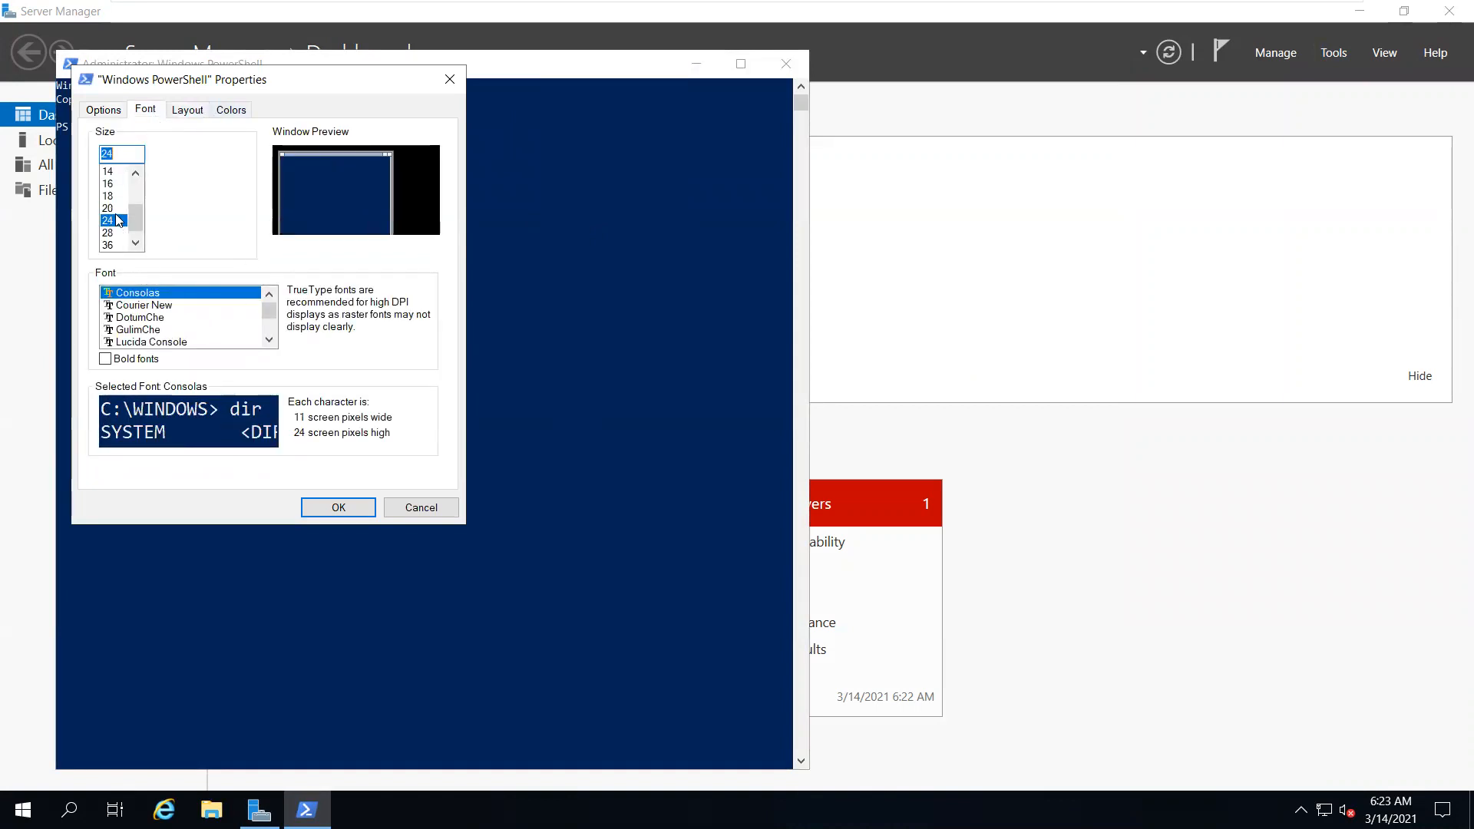
click(337, 507)
Run net accounts, highlight the Computer role SERVER line, and close the console
text(net accounts)
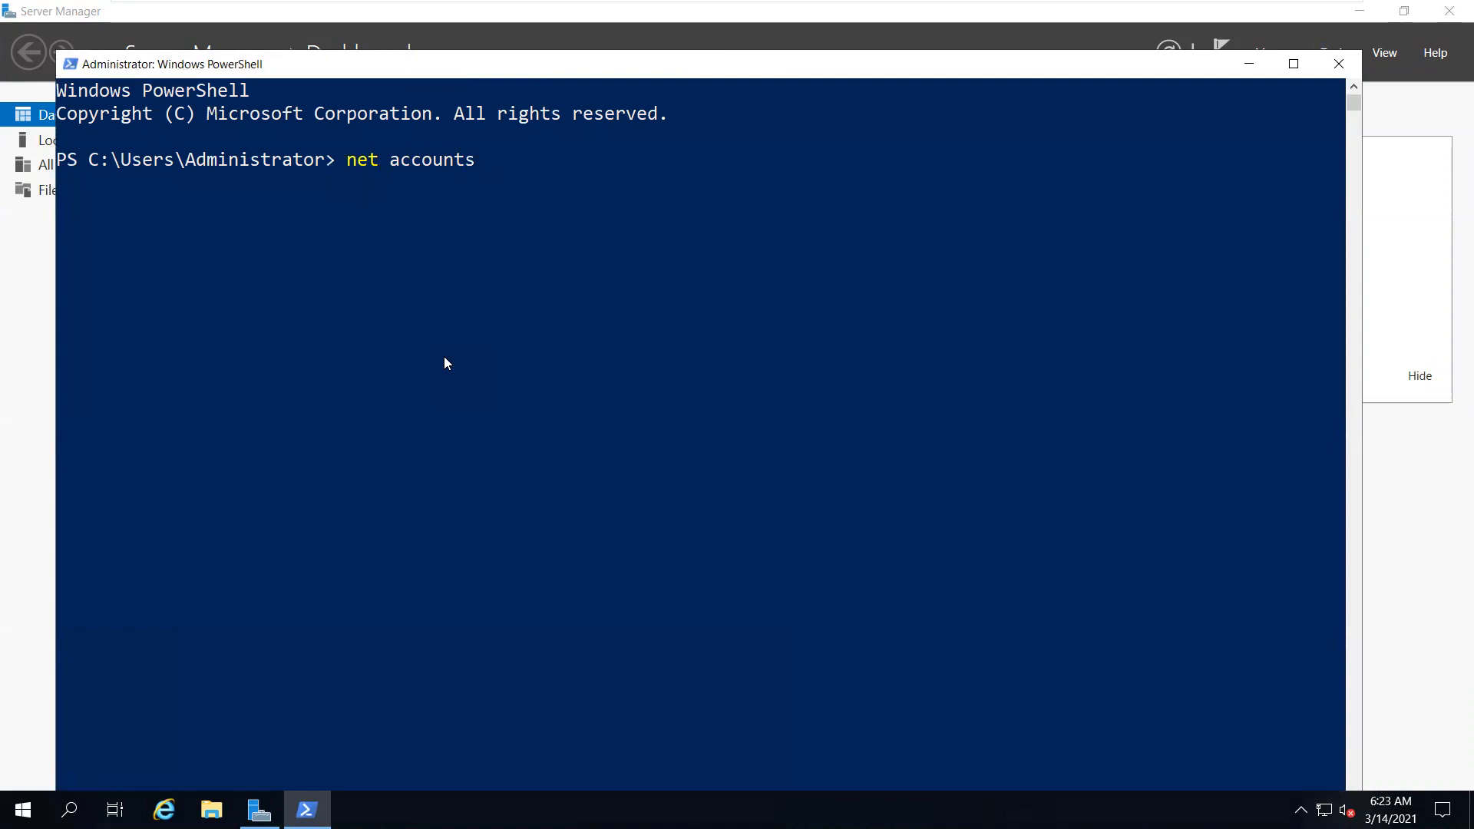
key(Return)
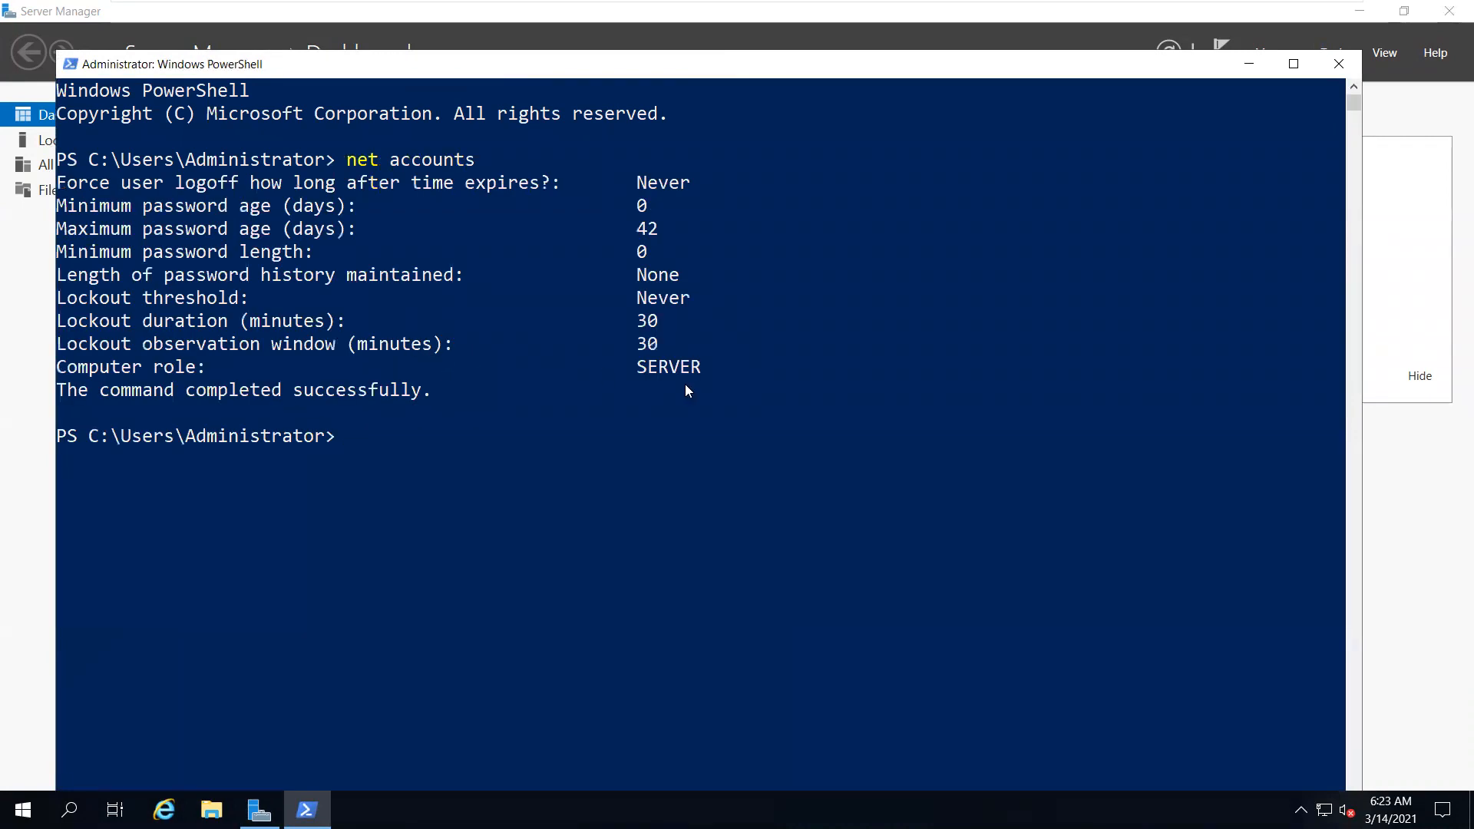
drag(693, 367, 53, 368)
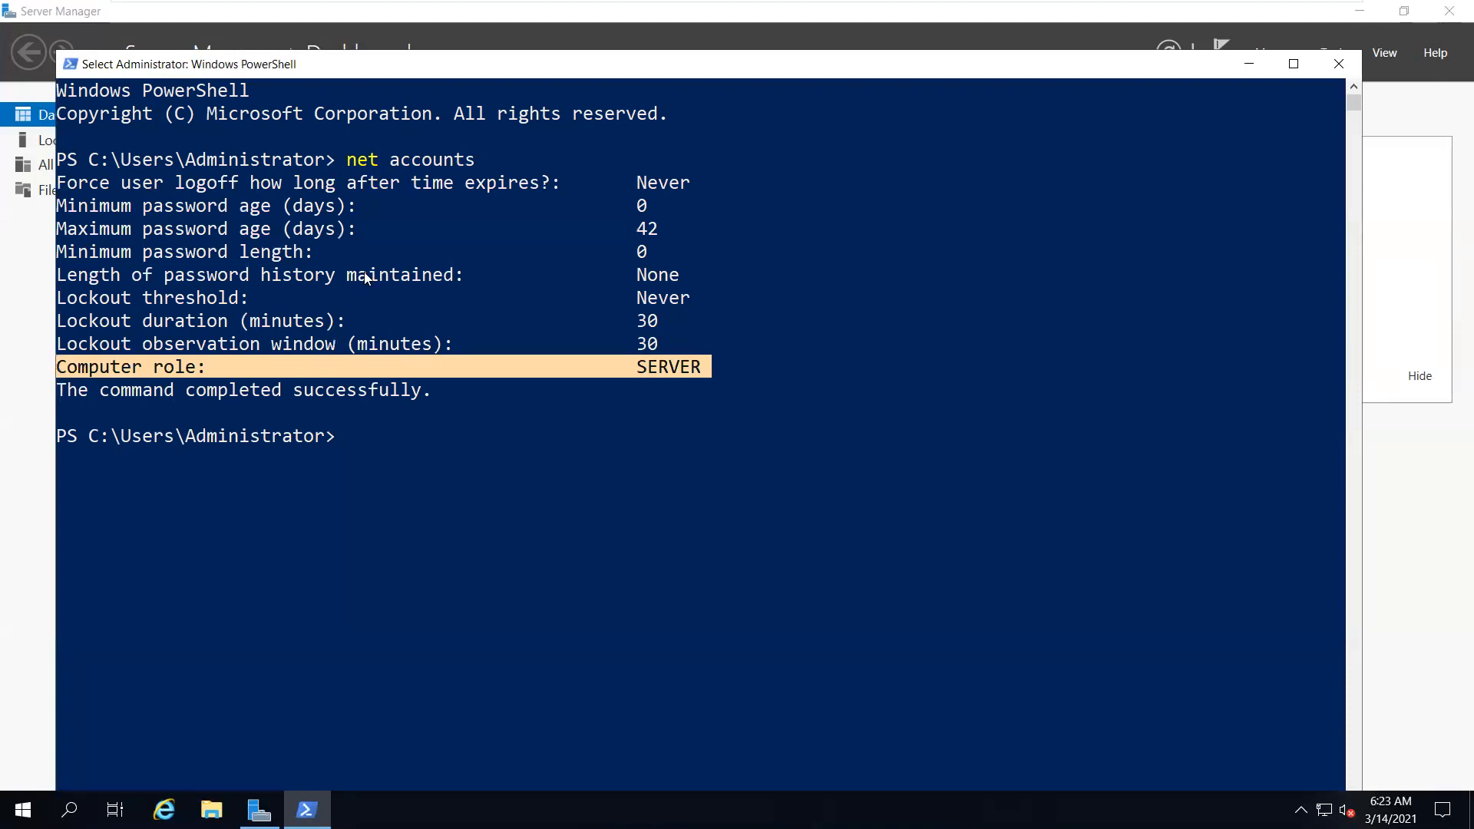
click(1321, 68)
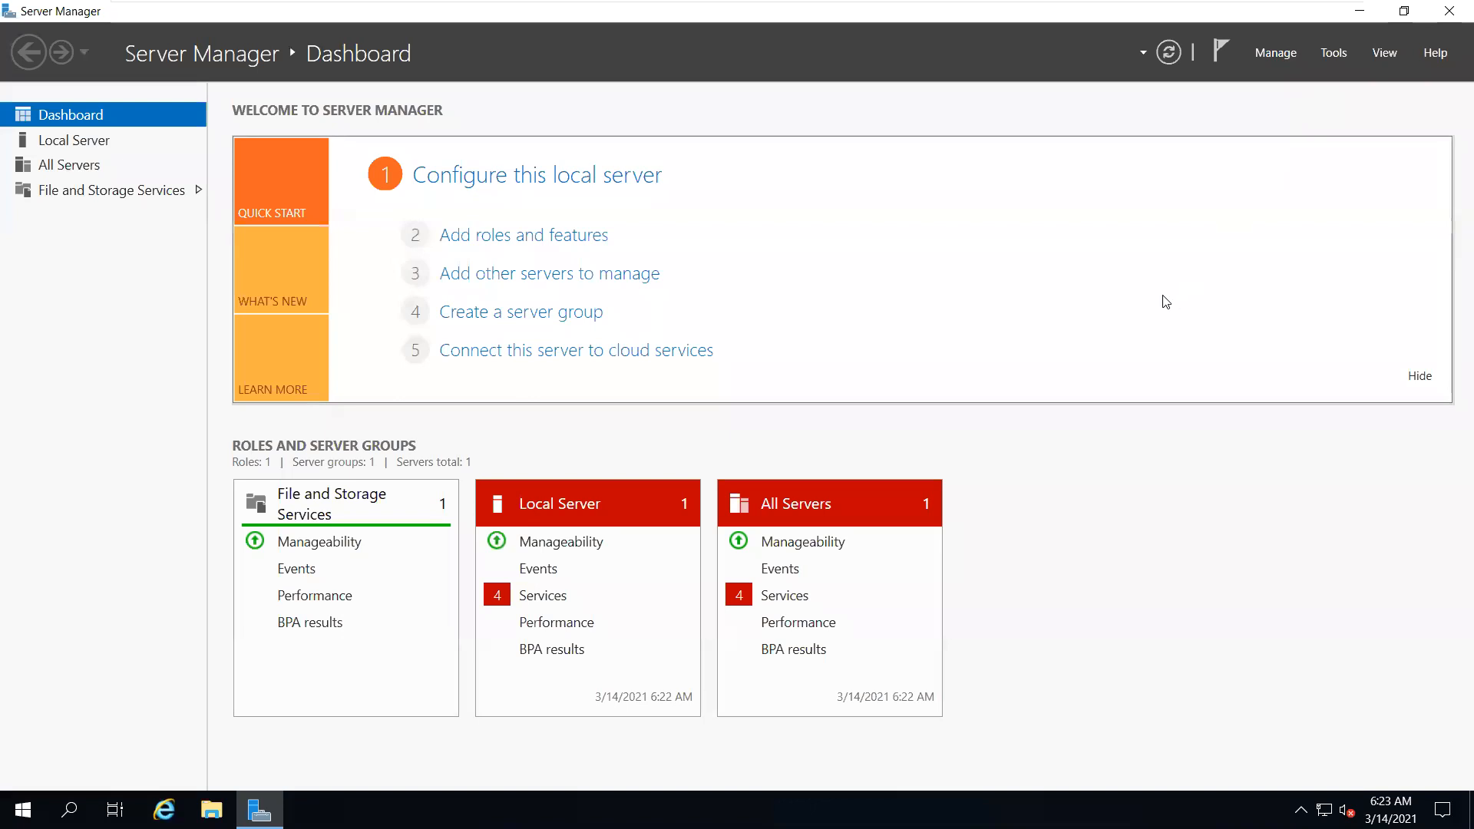
Minimise Server Manager and refresh the desktop
click(259, 809)
click(259, 810)
click(259, 809)
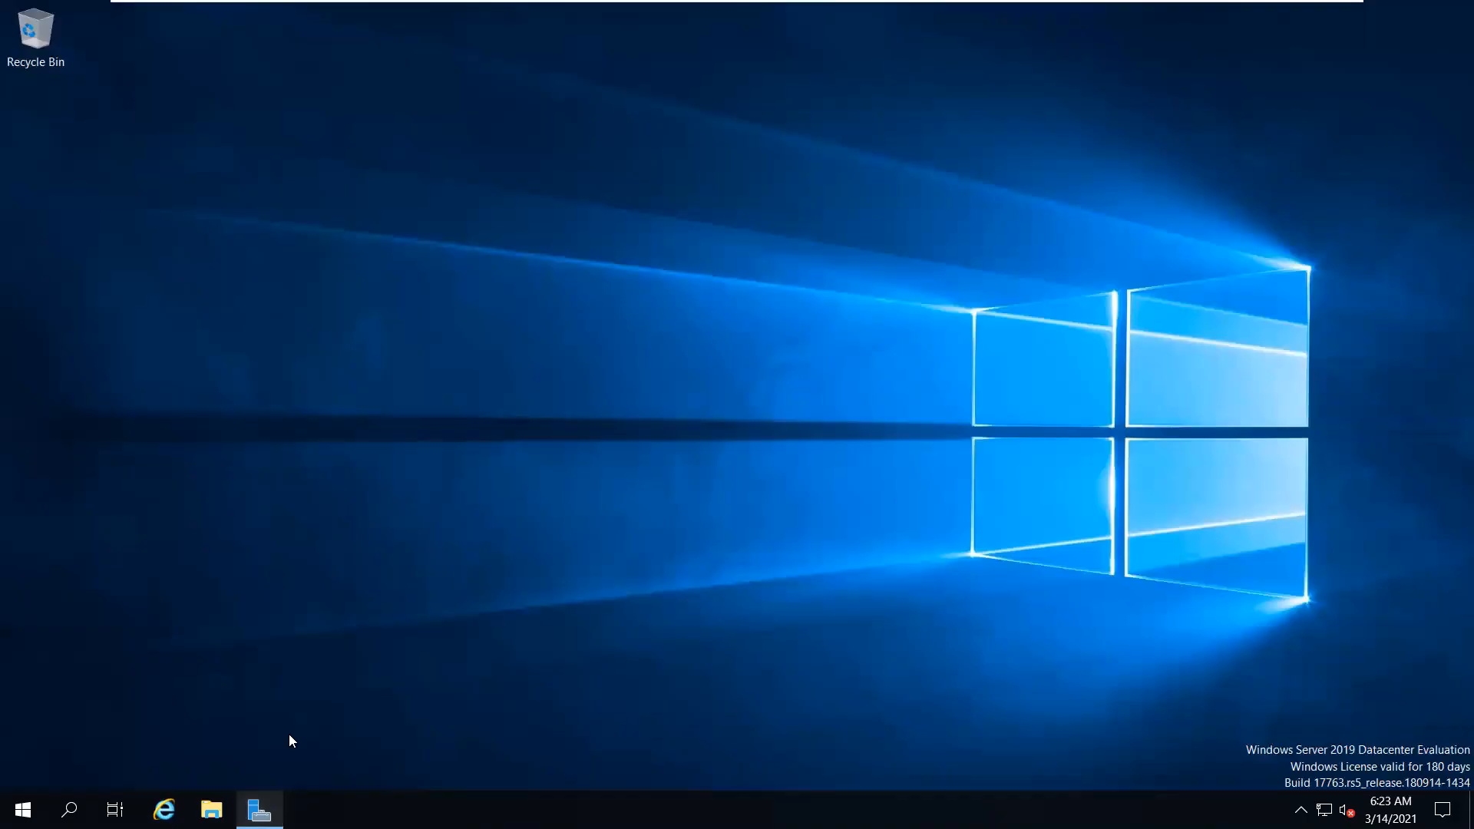
right_click(546, 313)
click(626, 379)
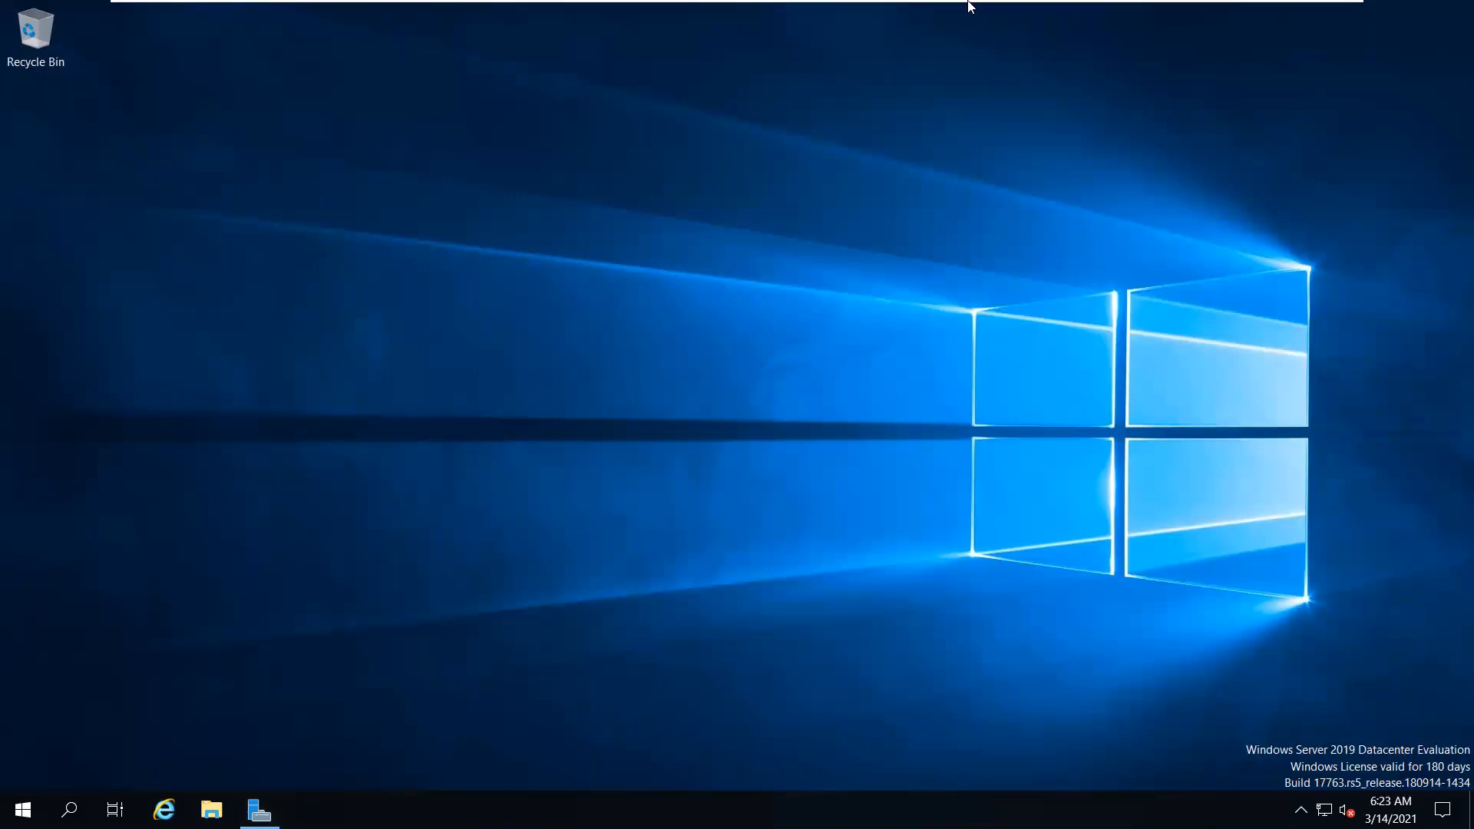
mouse_move(971, 6)
right_click(945, 213)
click(959, 276)
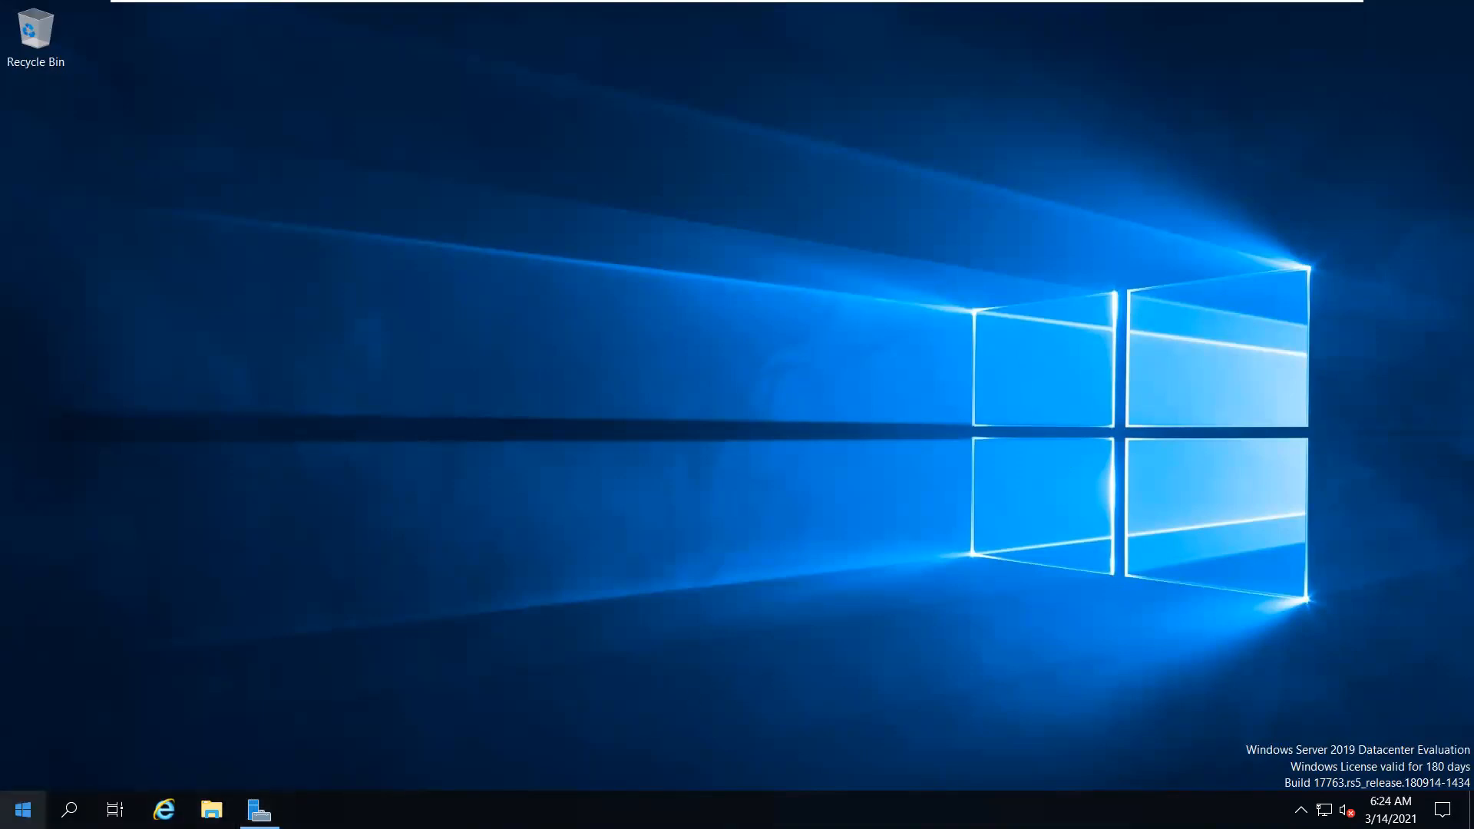
Launch Computer Management from the Start context menu and expand Local Users and Groups to Users
right_click(23, 810)
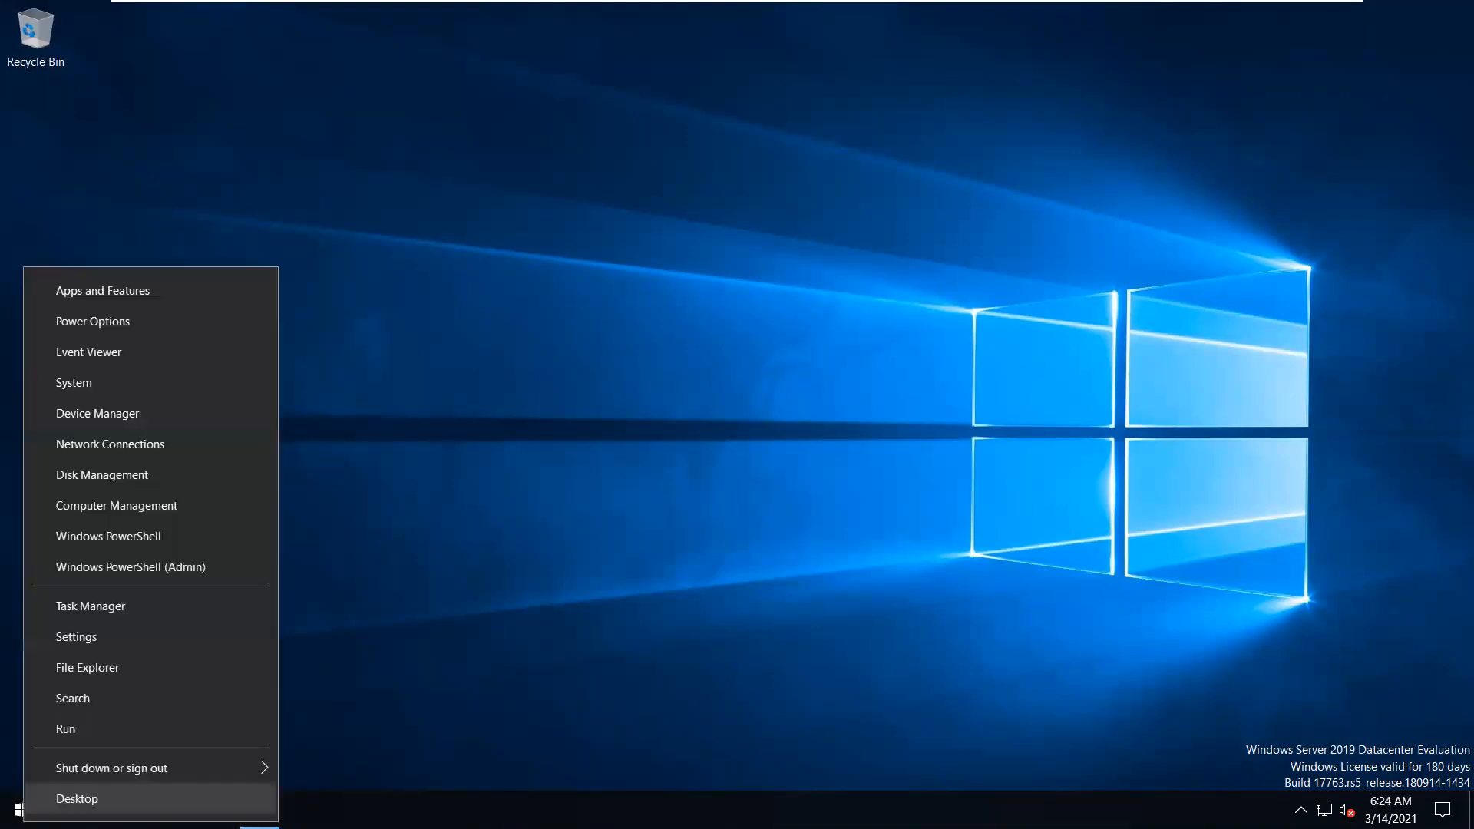
click(191, 517)
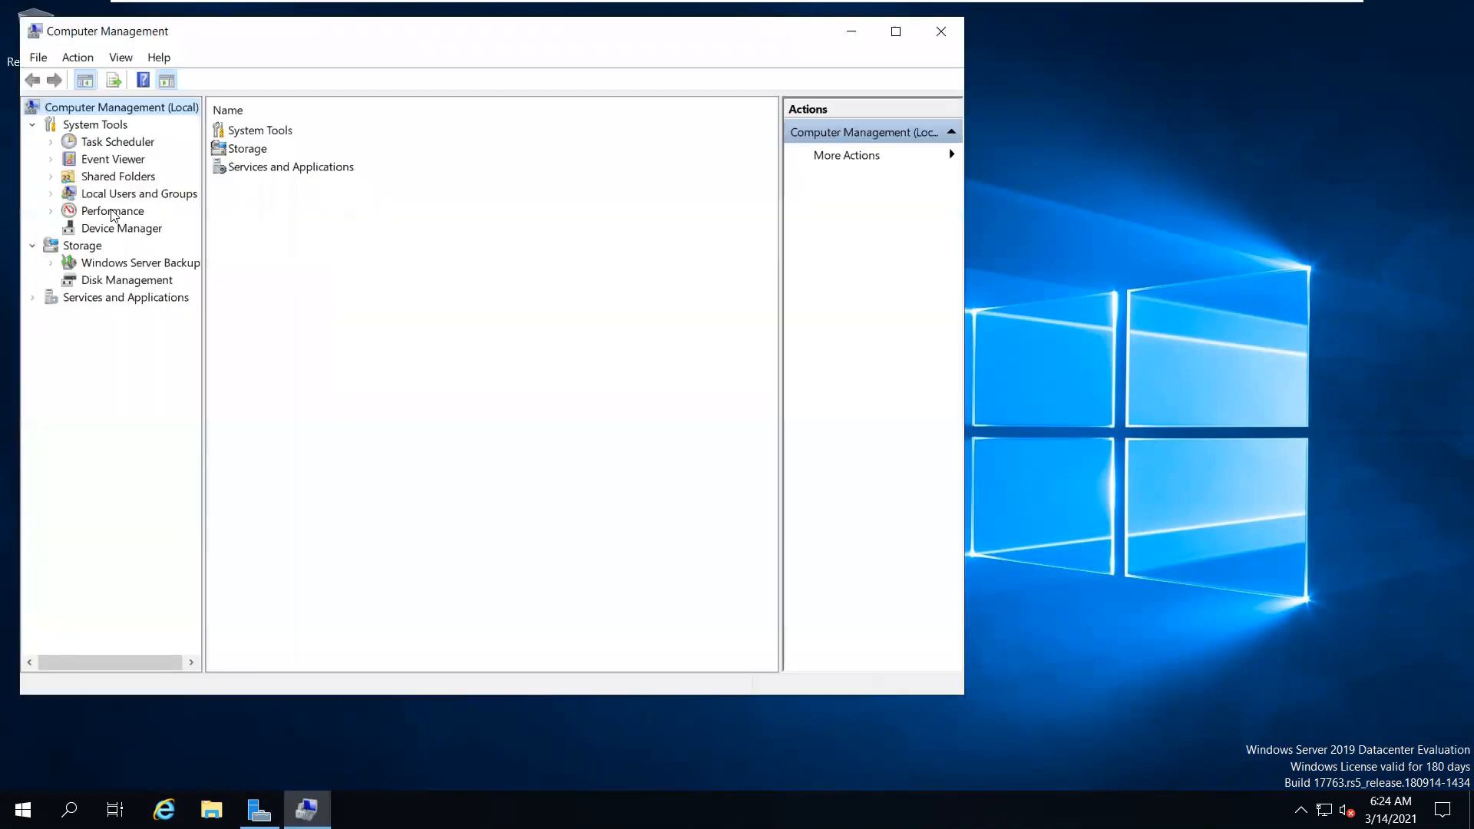
double_click(115, 194)
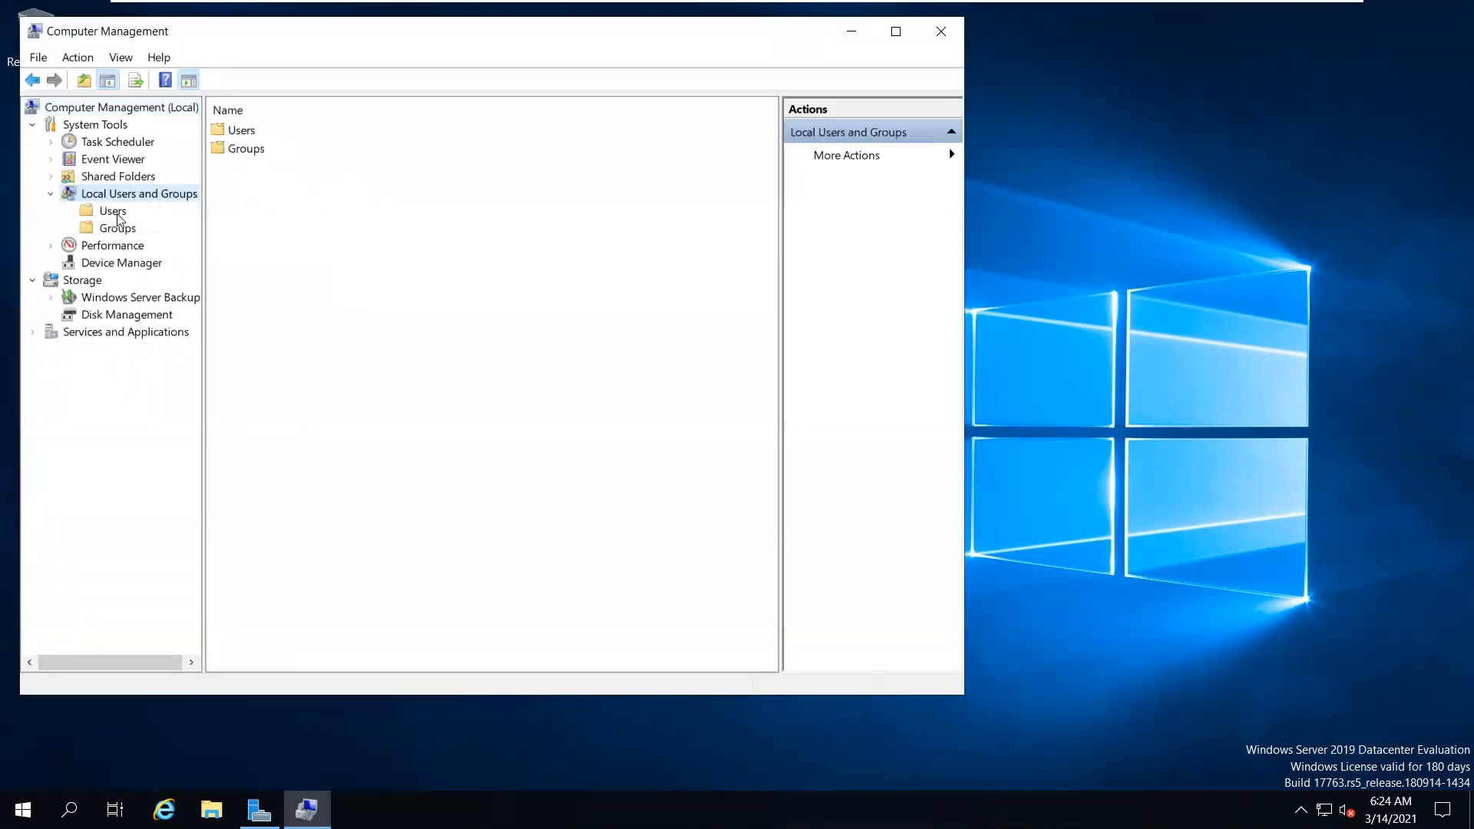
click(115, 213)
Create the first new local user with a password and adjusted password-change options
right_click(305, 248)
click(333, 260)
text(amit)
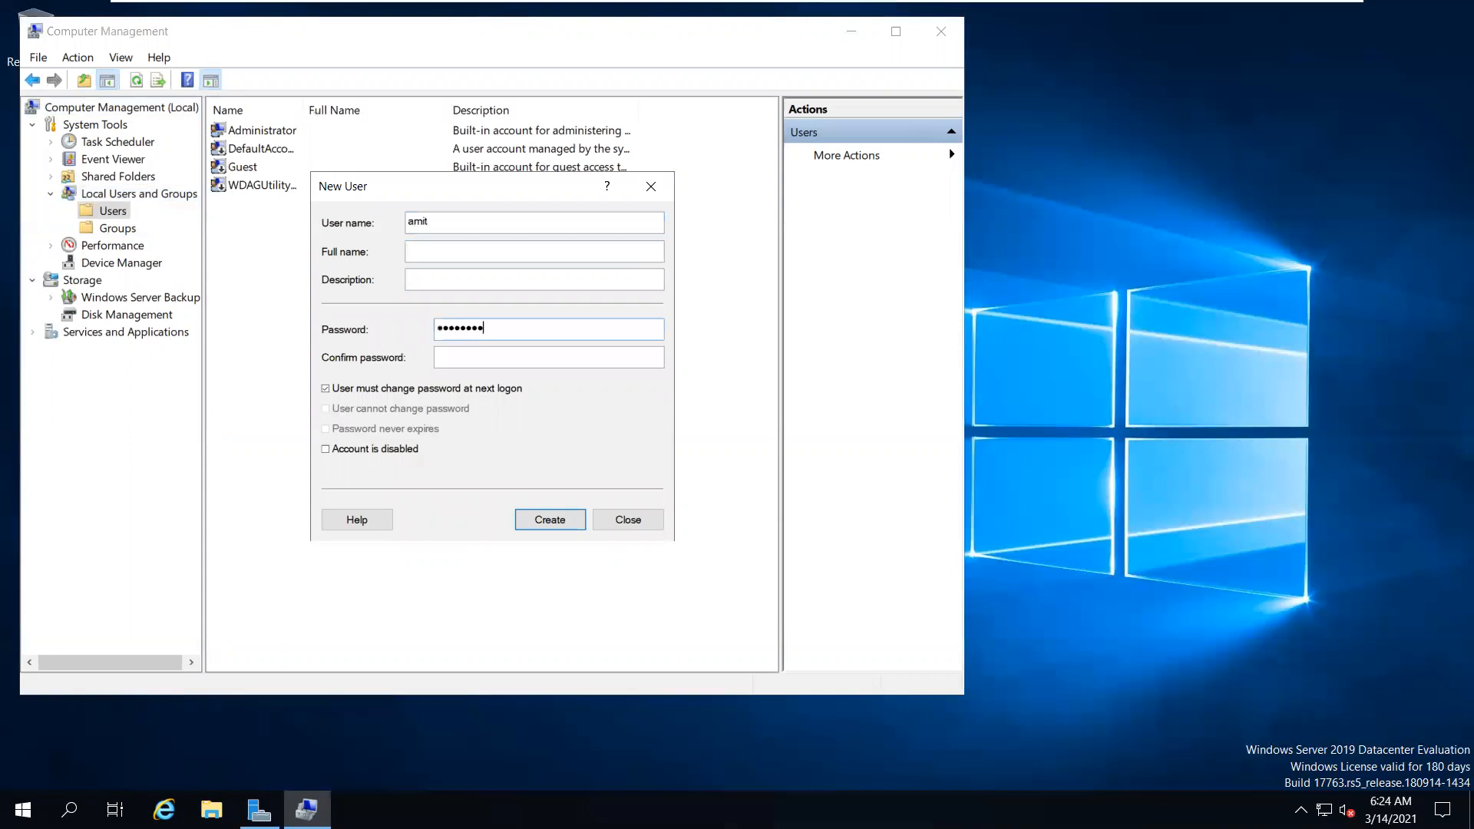
text(*****)
key(Tab)
key(space)
key(Tab)
key(space)
key(Tab)
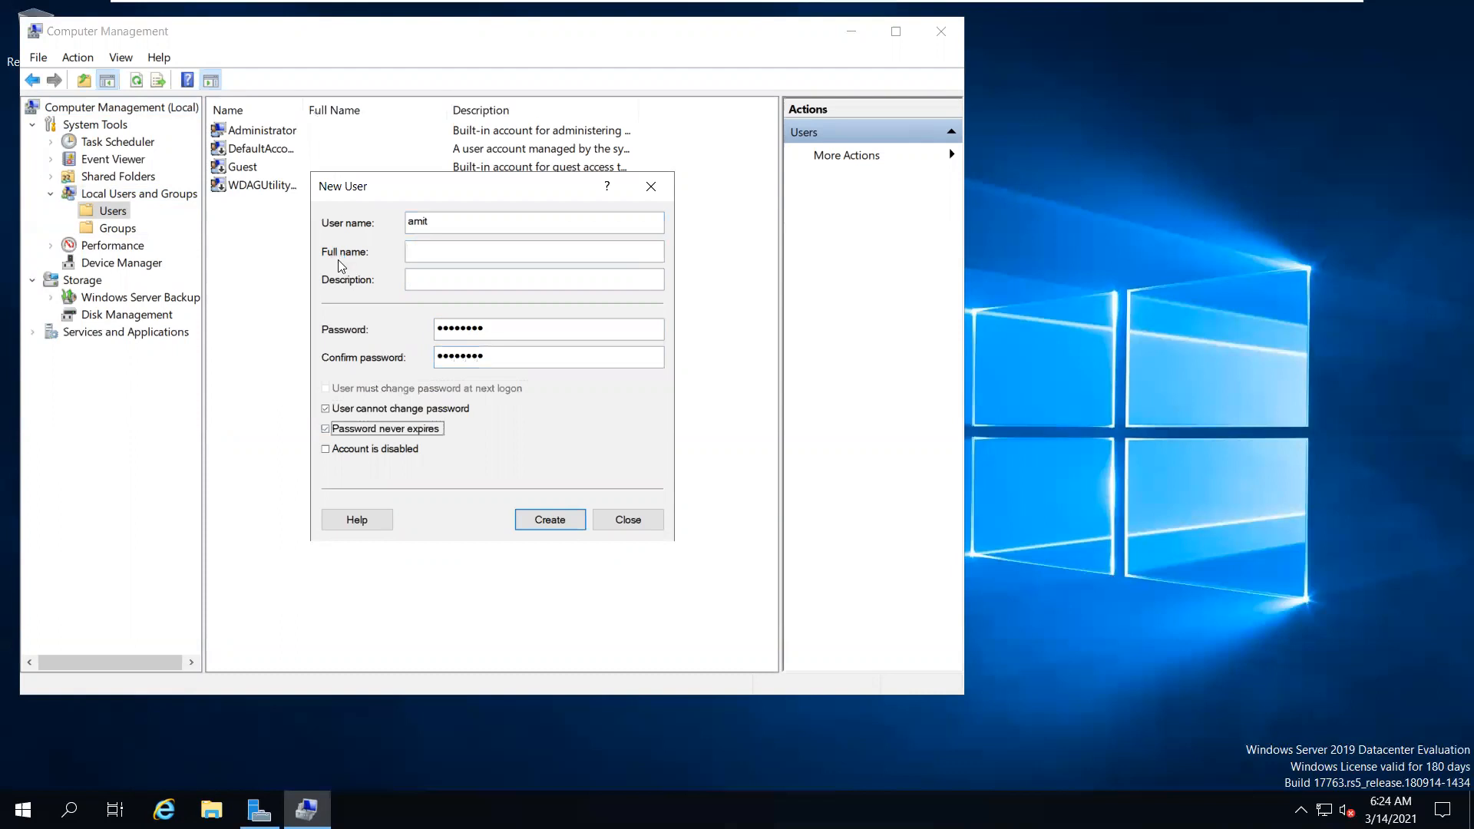
key(Return)
Create a second local user whose password never expires
text(Cisco)
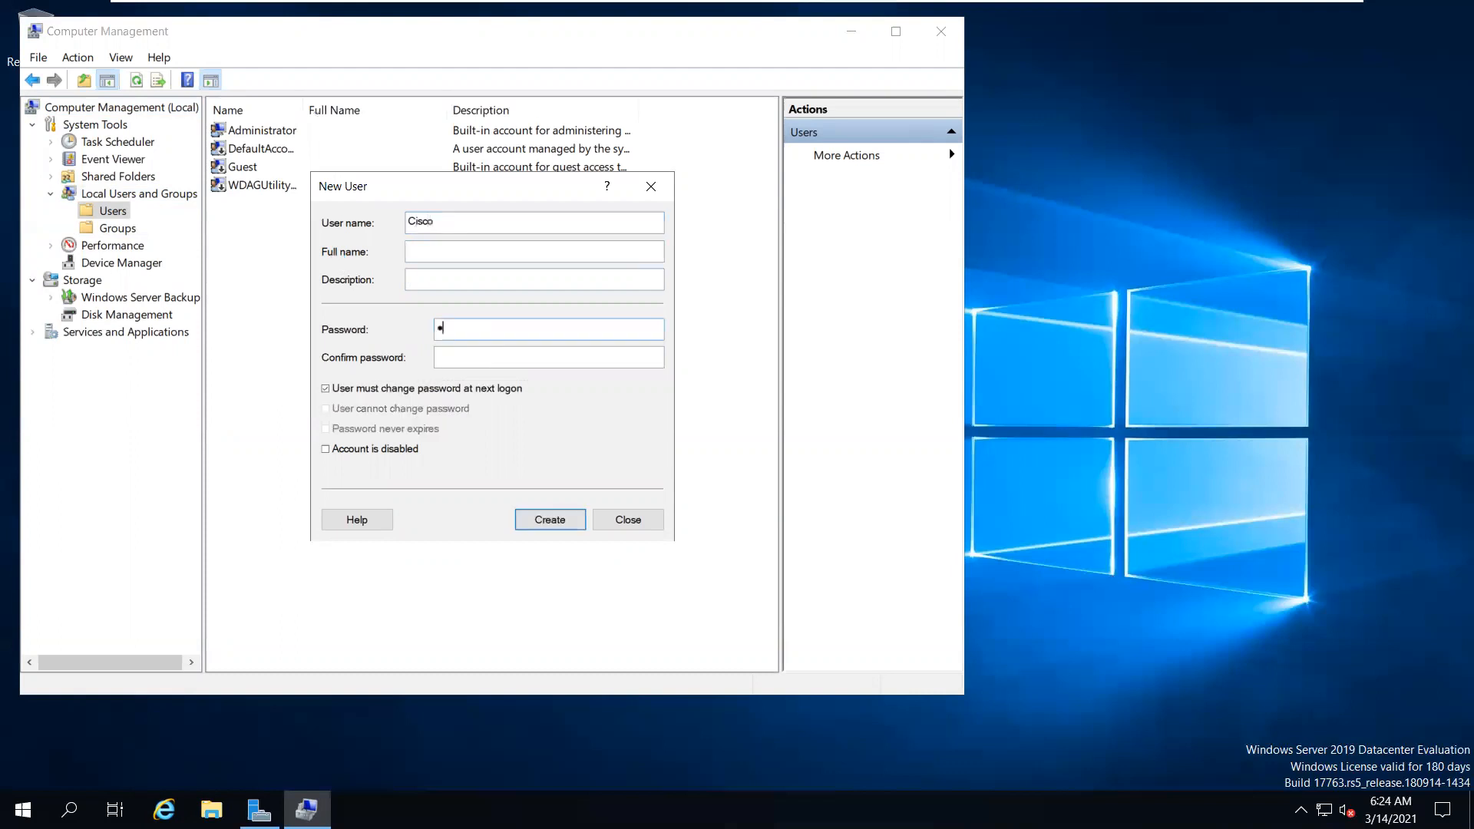
key(Tab)
key(space)
key(Tab)
key(Tab)
key(space)
key(Return)
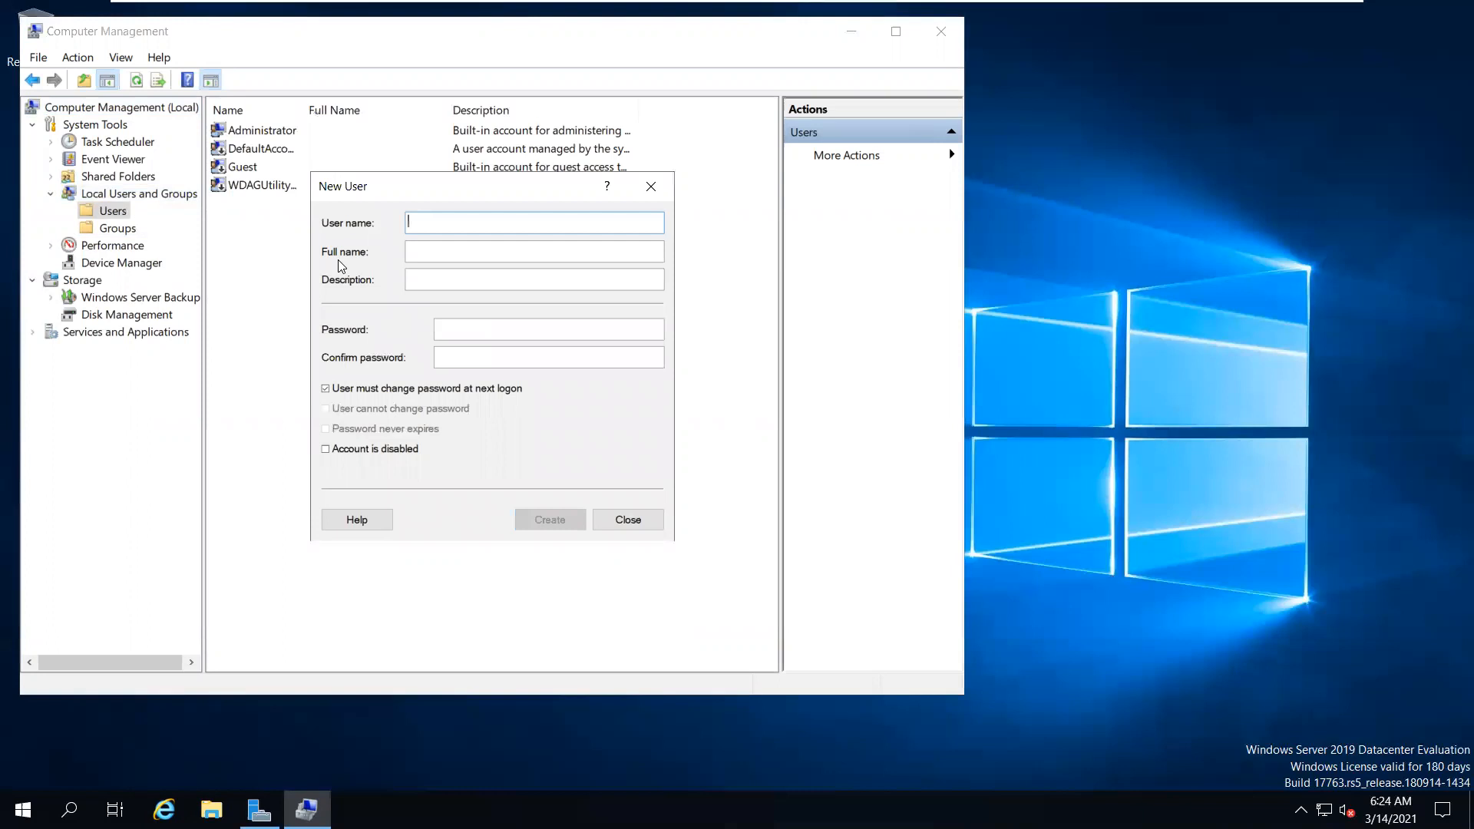
Create a third local user with password and confirmation, then close the New User dialog
text(Sumi)
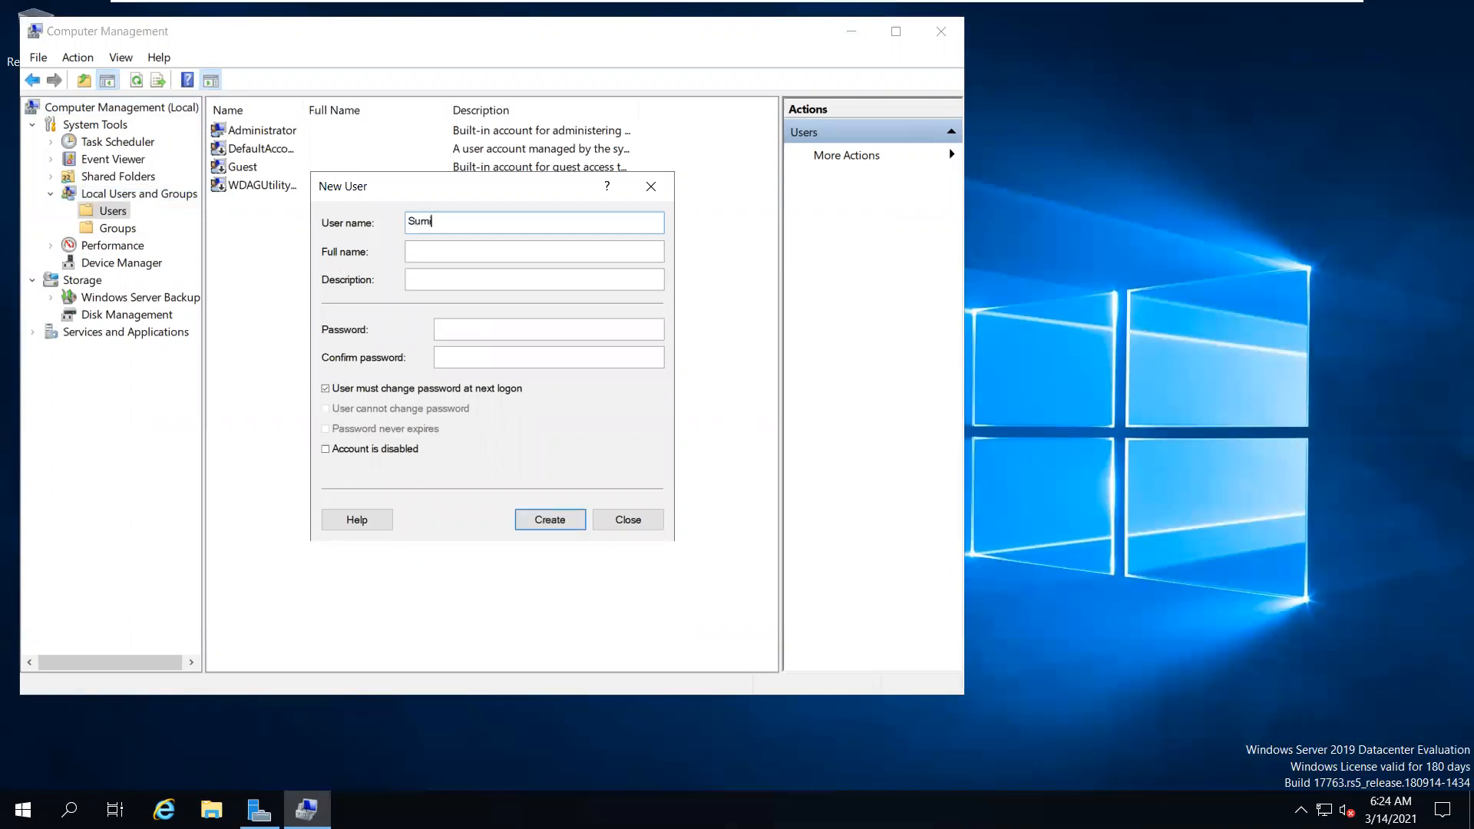
key(Tab)
key(Tab)
text(********)
key(Tab)
text(**)
key(BackSpace)
key(BackSpace)
text(********)
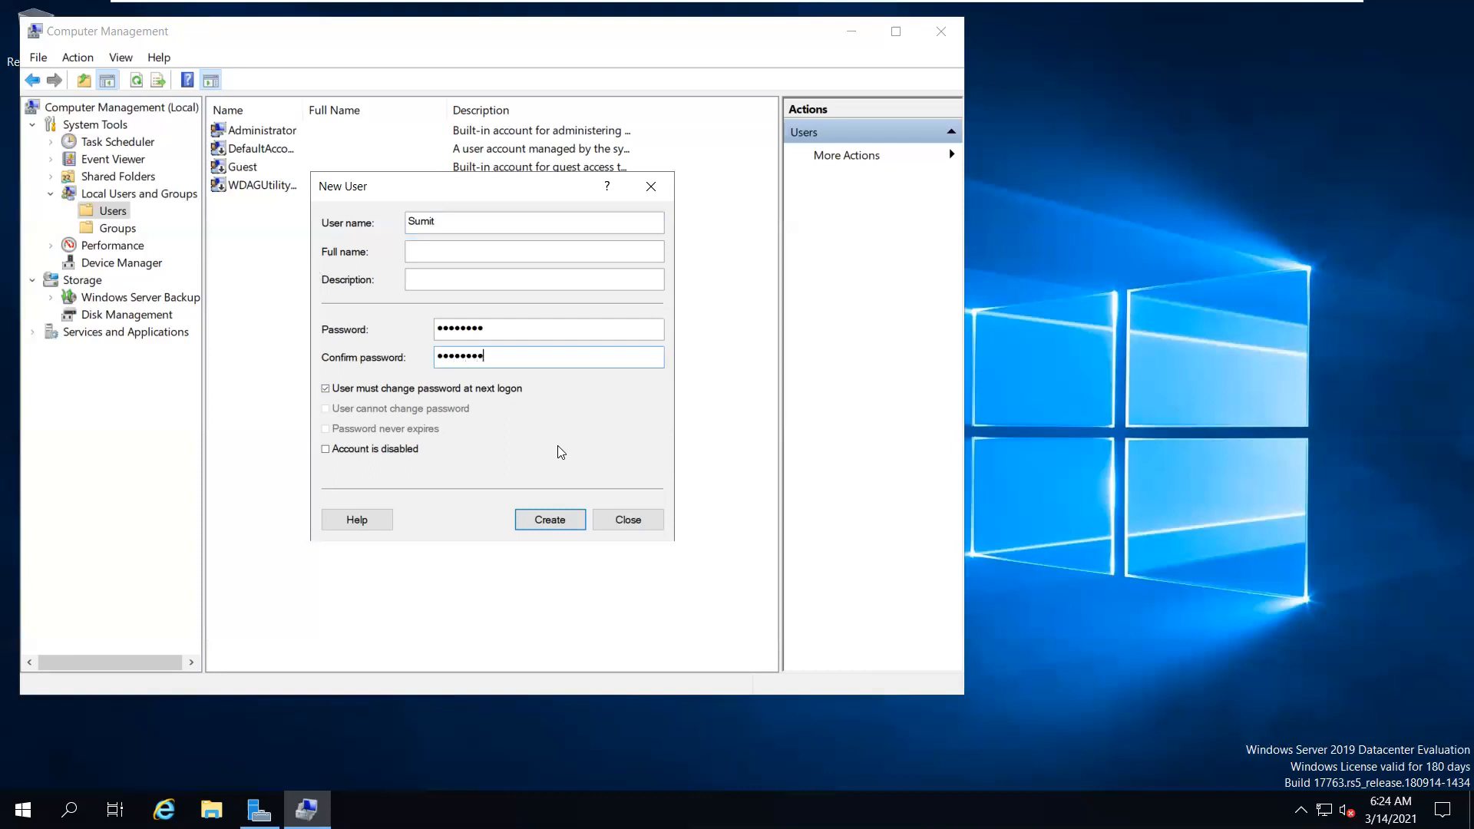
click(572, 518)
click(623, 519)
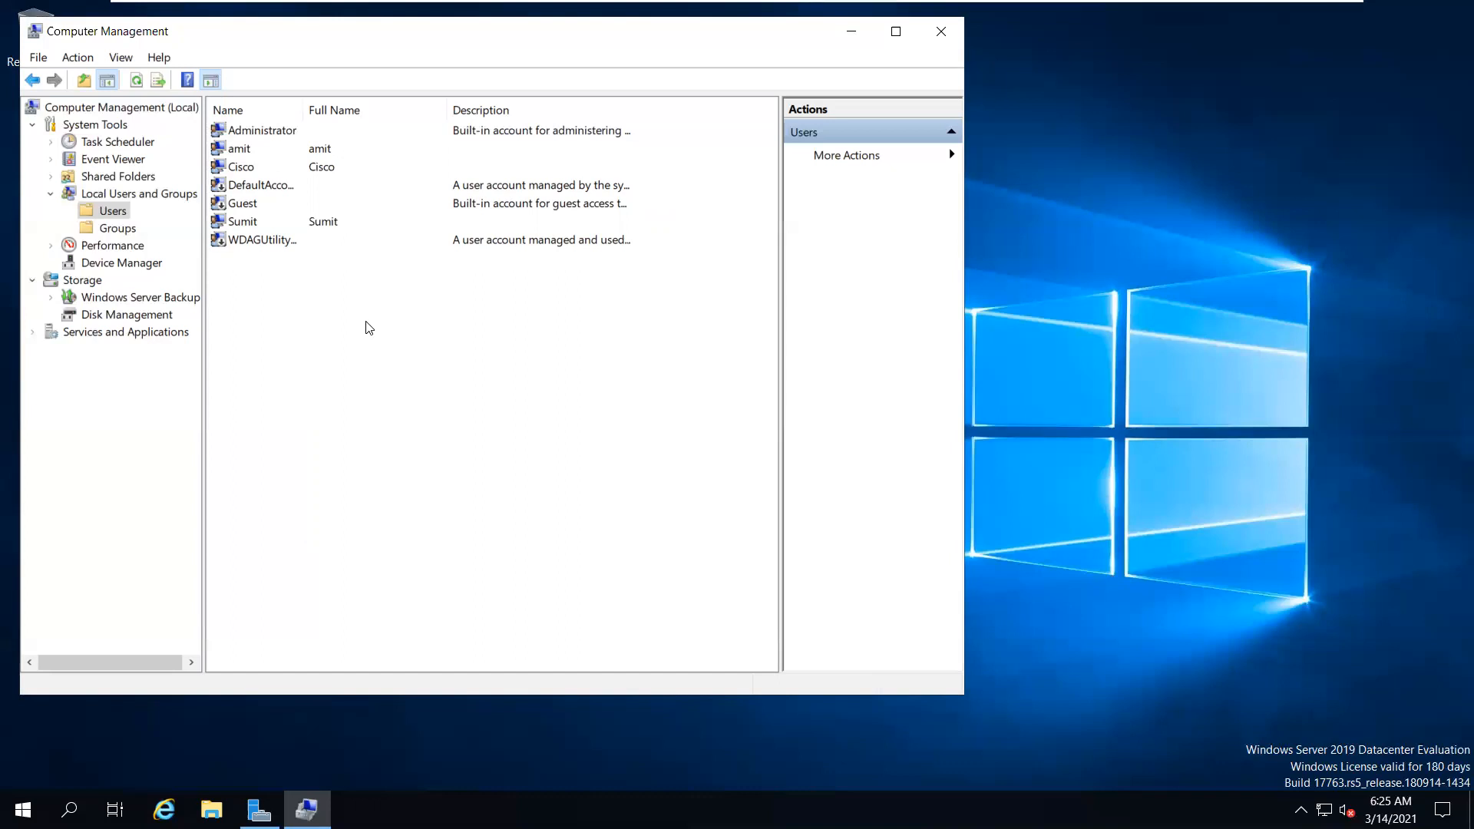
Minimise Computer Management, refresh the desktop, and bring Server Manager forward
click(842, 44)
right_click(818, 125)
click(844, 185)
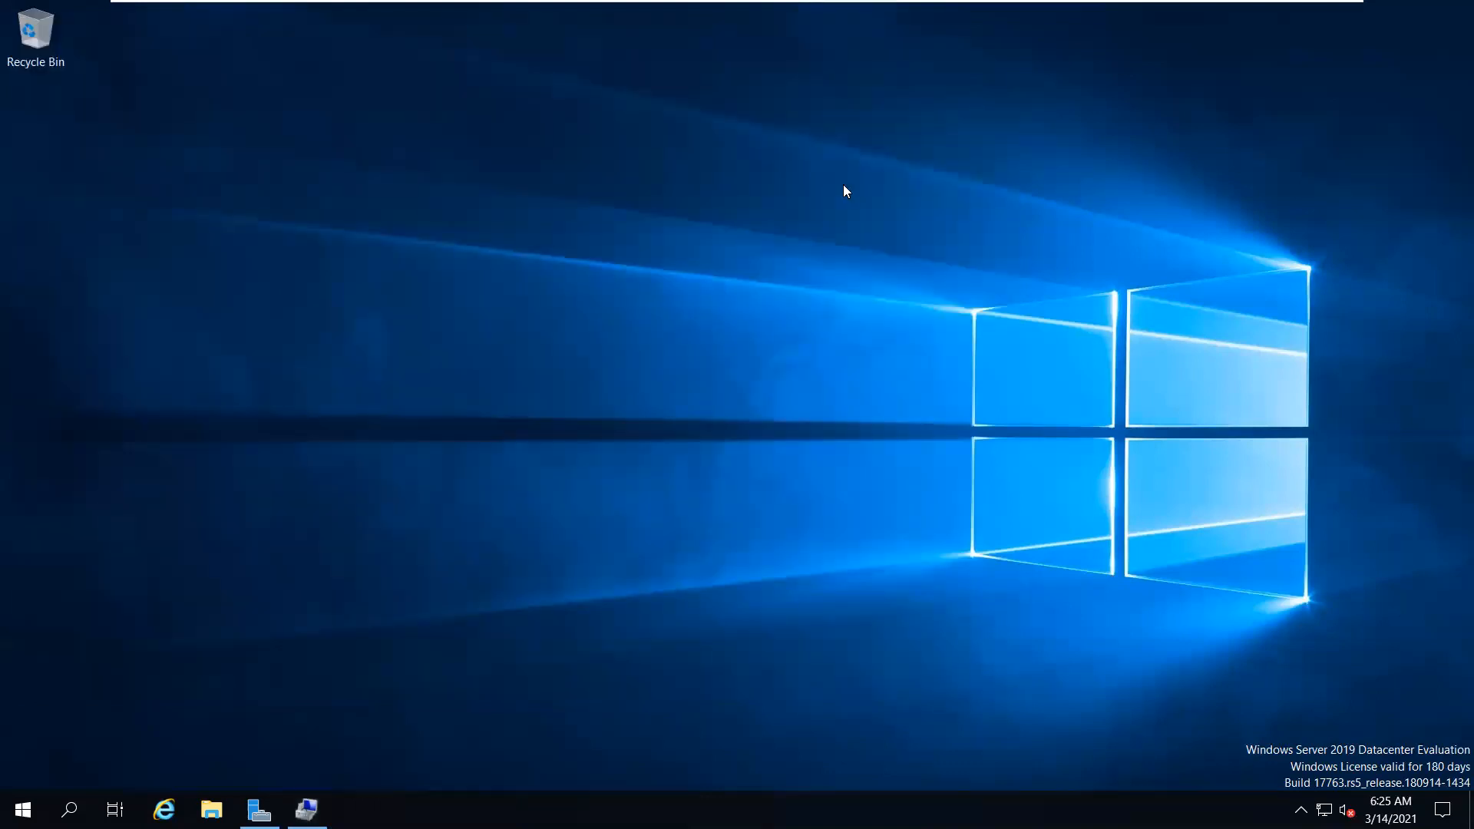
click(1442, 809)
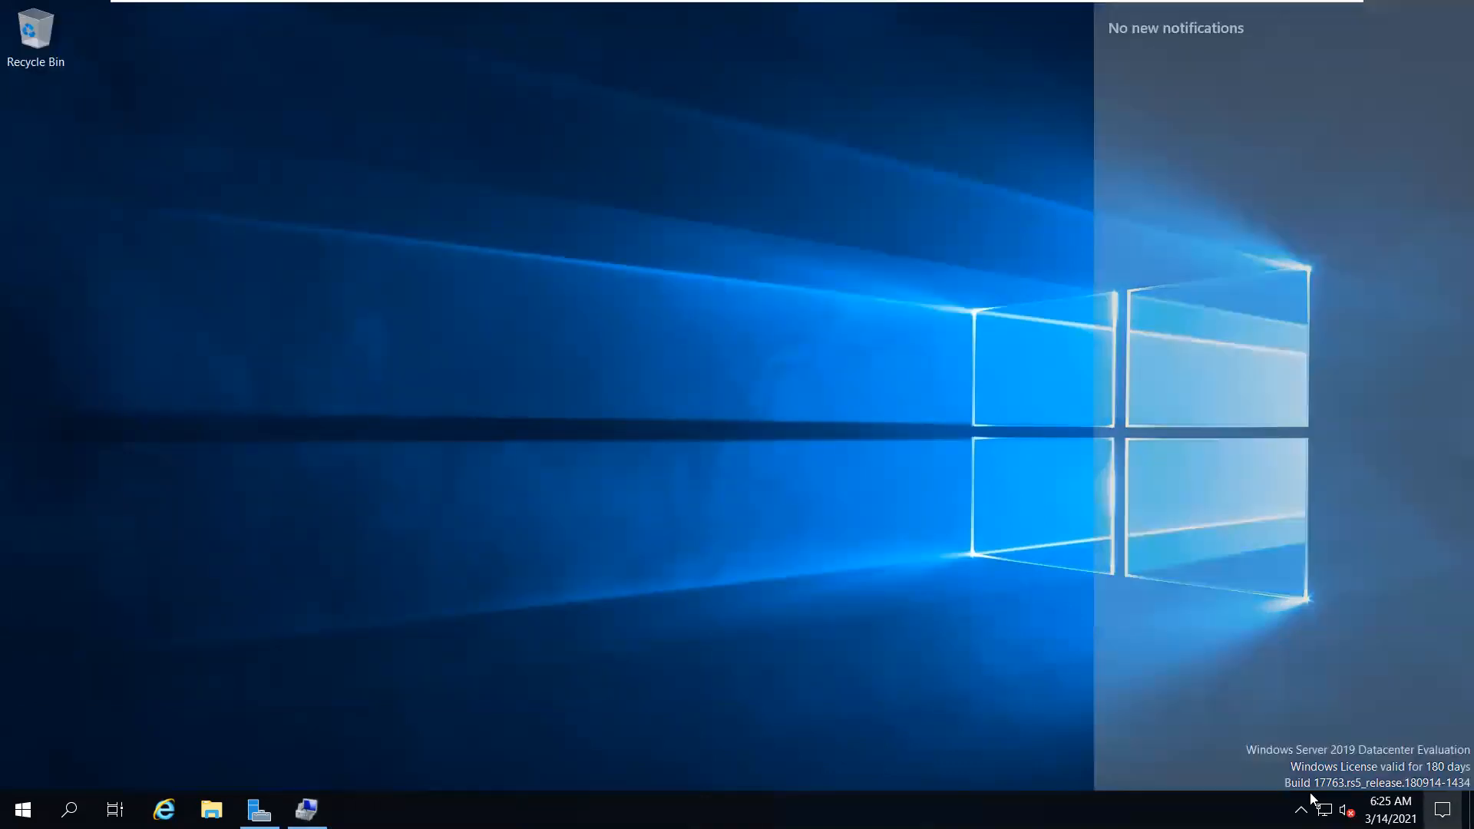
click(910, 580)
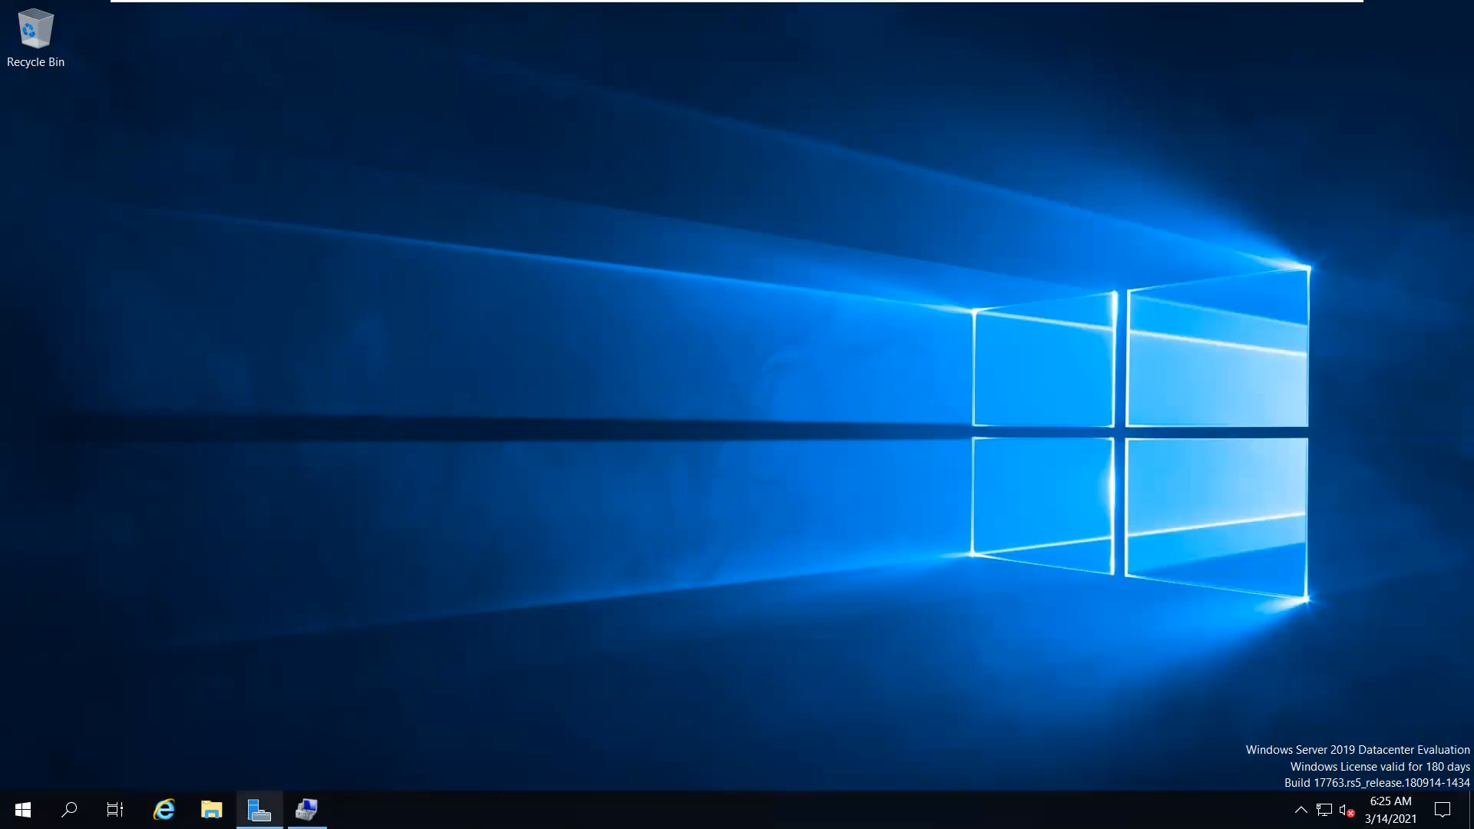
click(260, 809)
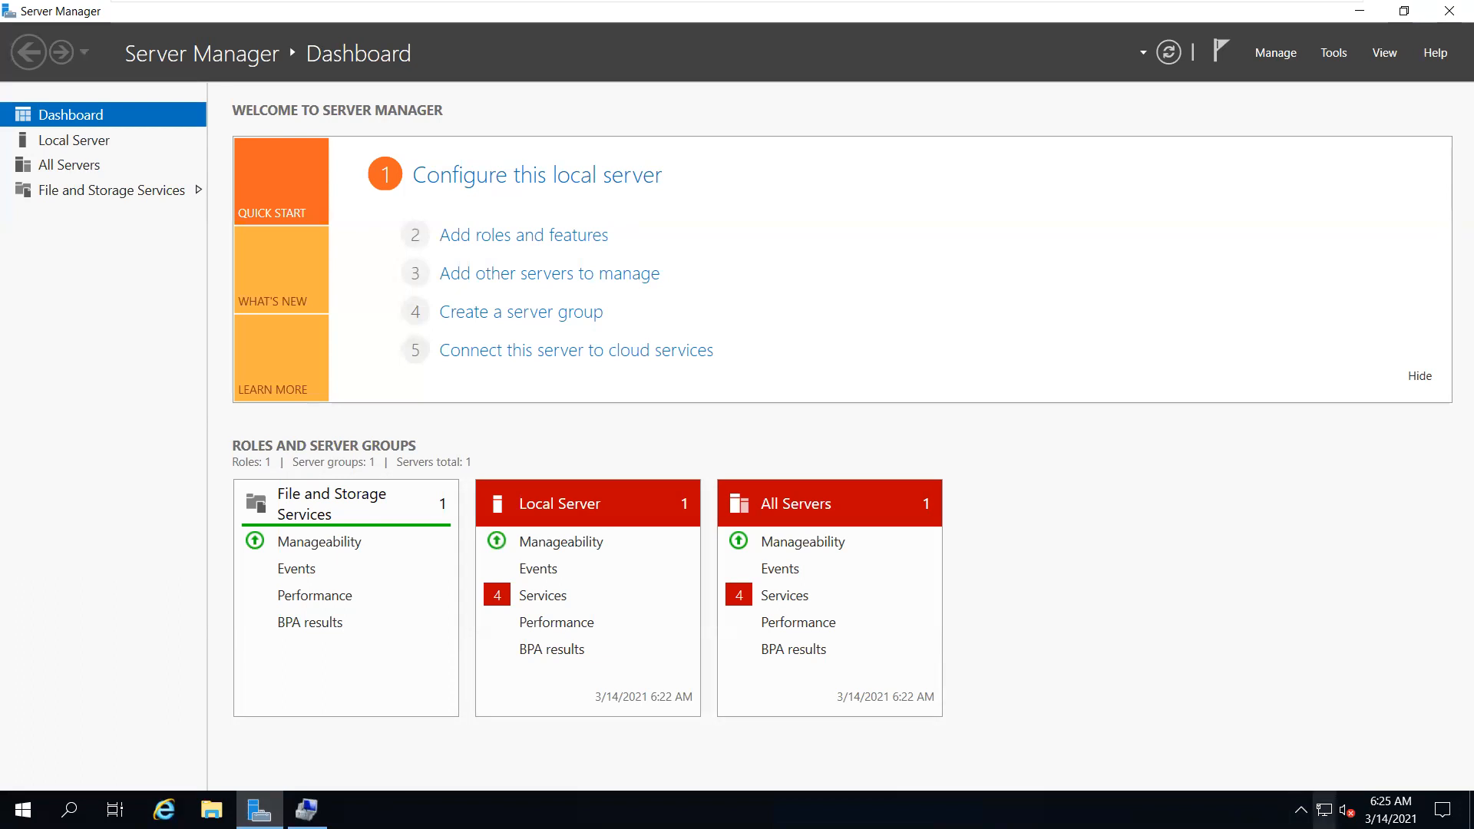
Inspect the Ethernet0 adapter in network settings, then view All Servers and Local Server
right_click(1323, 809)
click(1310, 786)
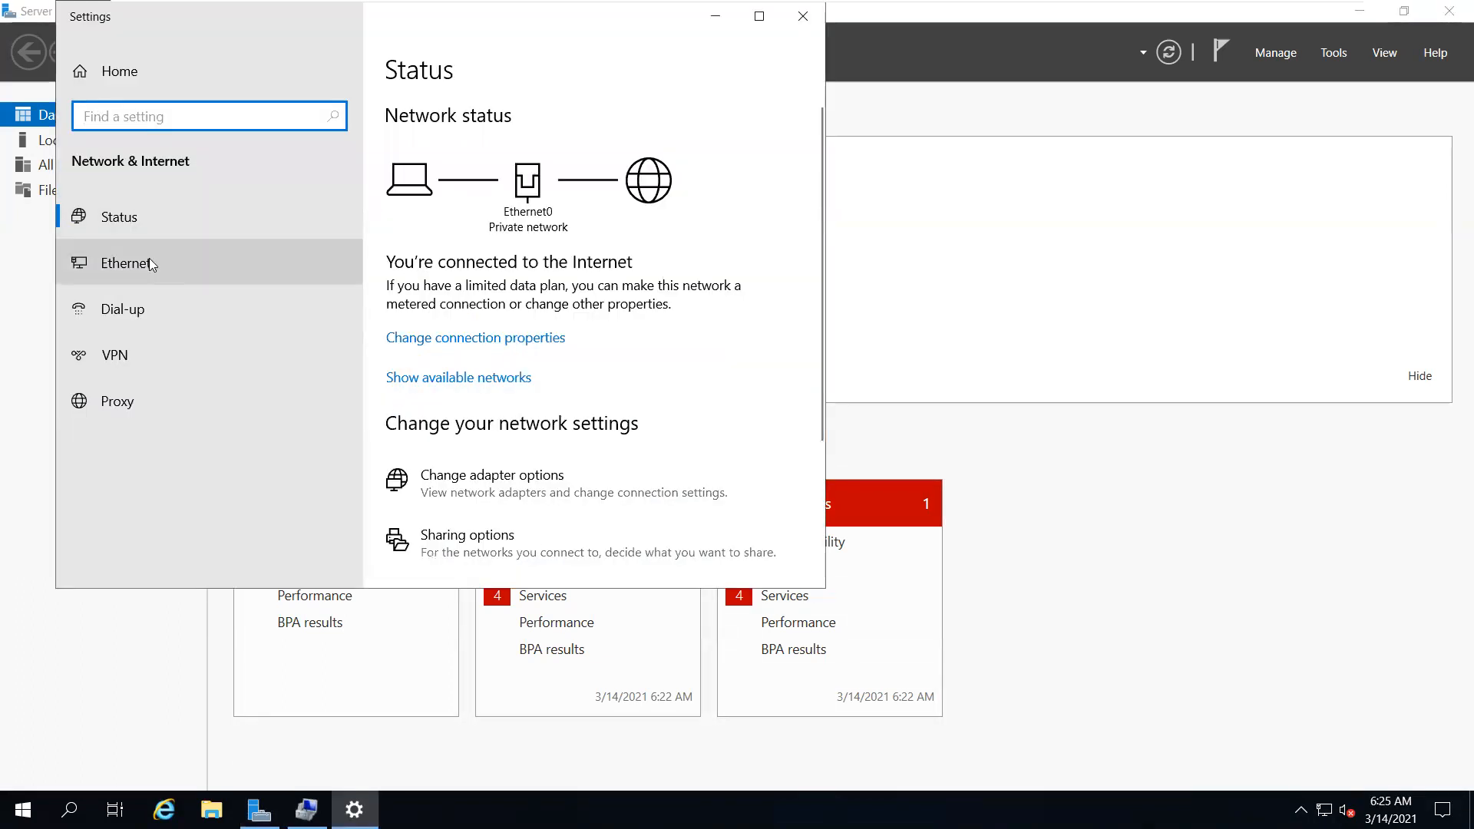
click(150, 261)
click(447, 278)
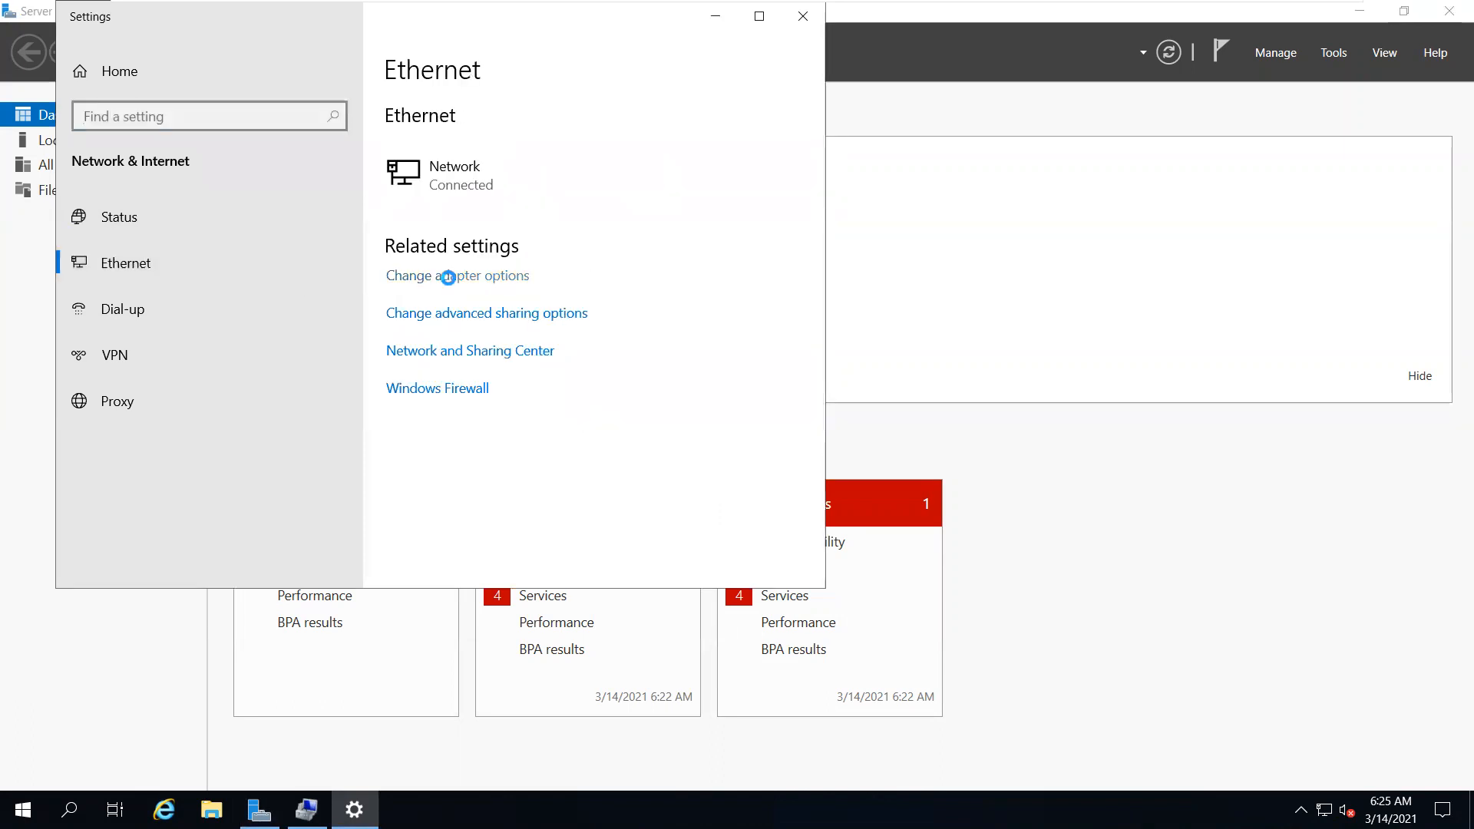
click(442, 265)
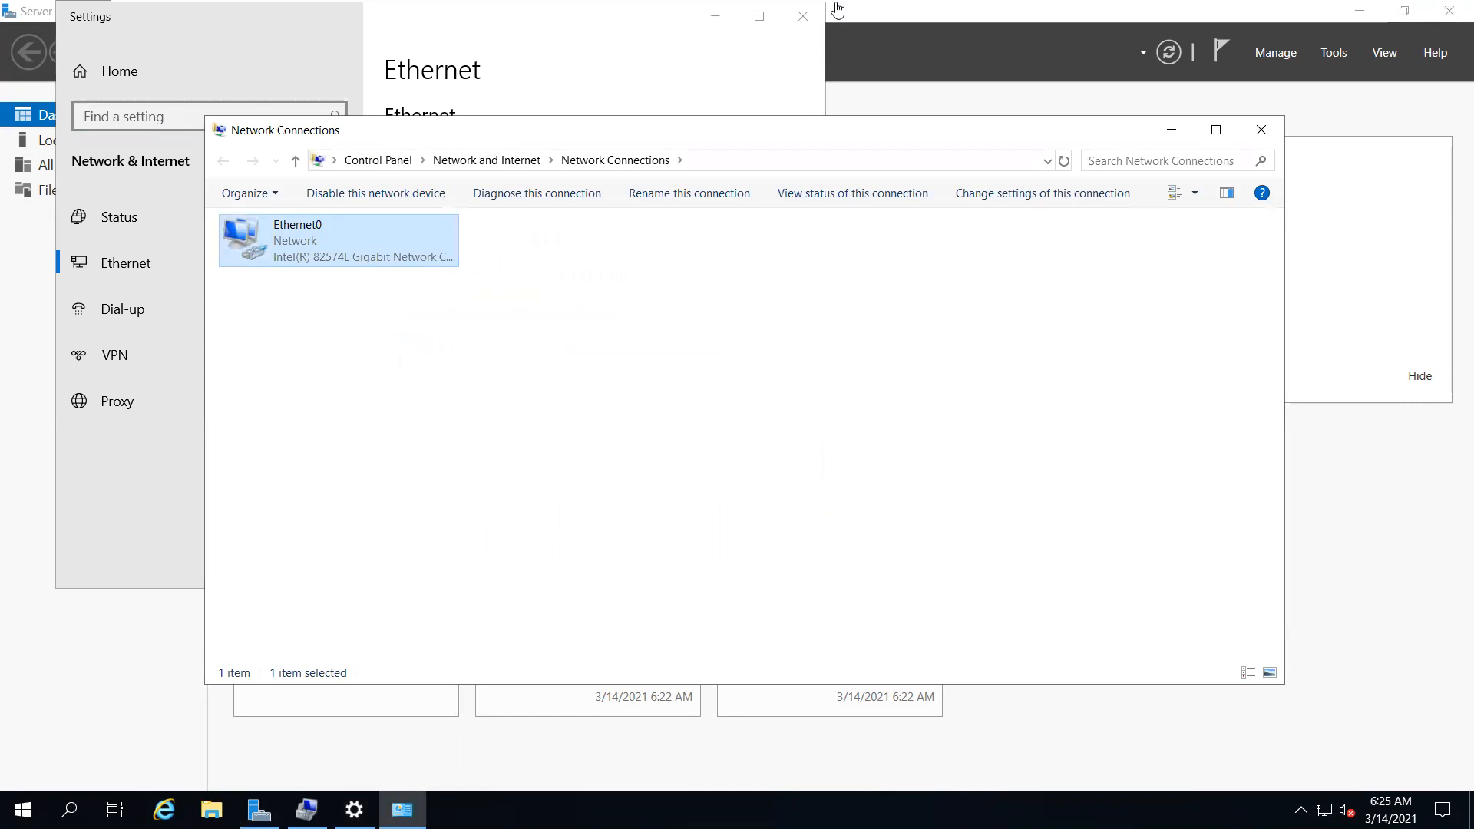
click(806, 17)
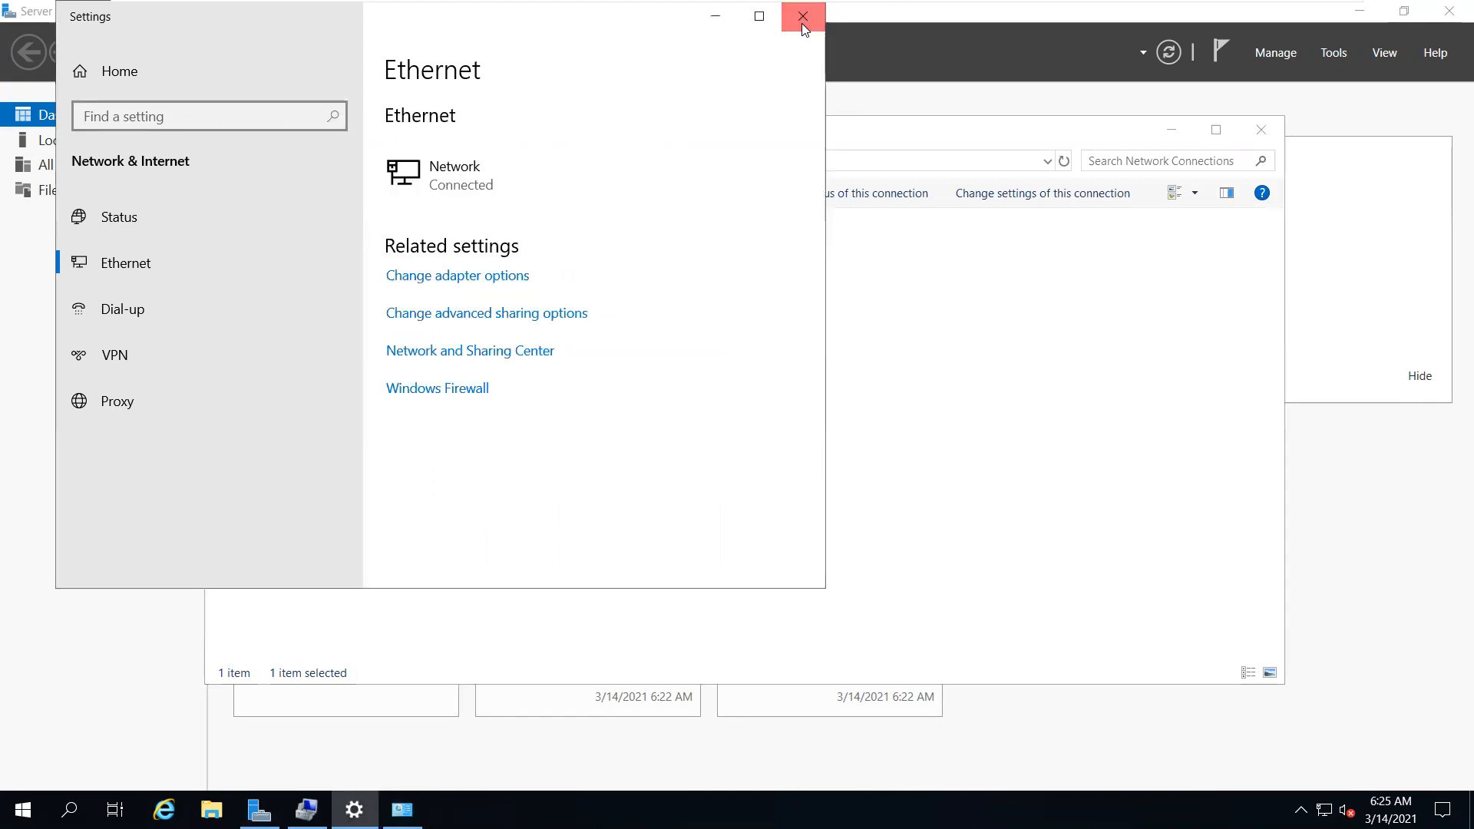
click(1261, 129)
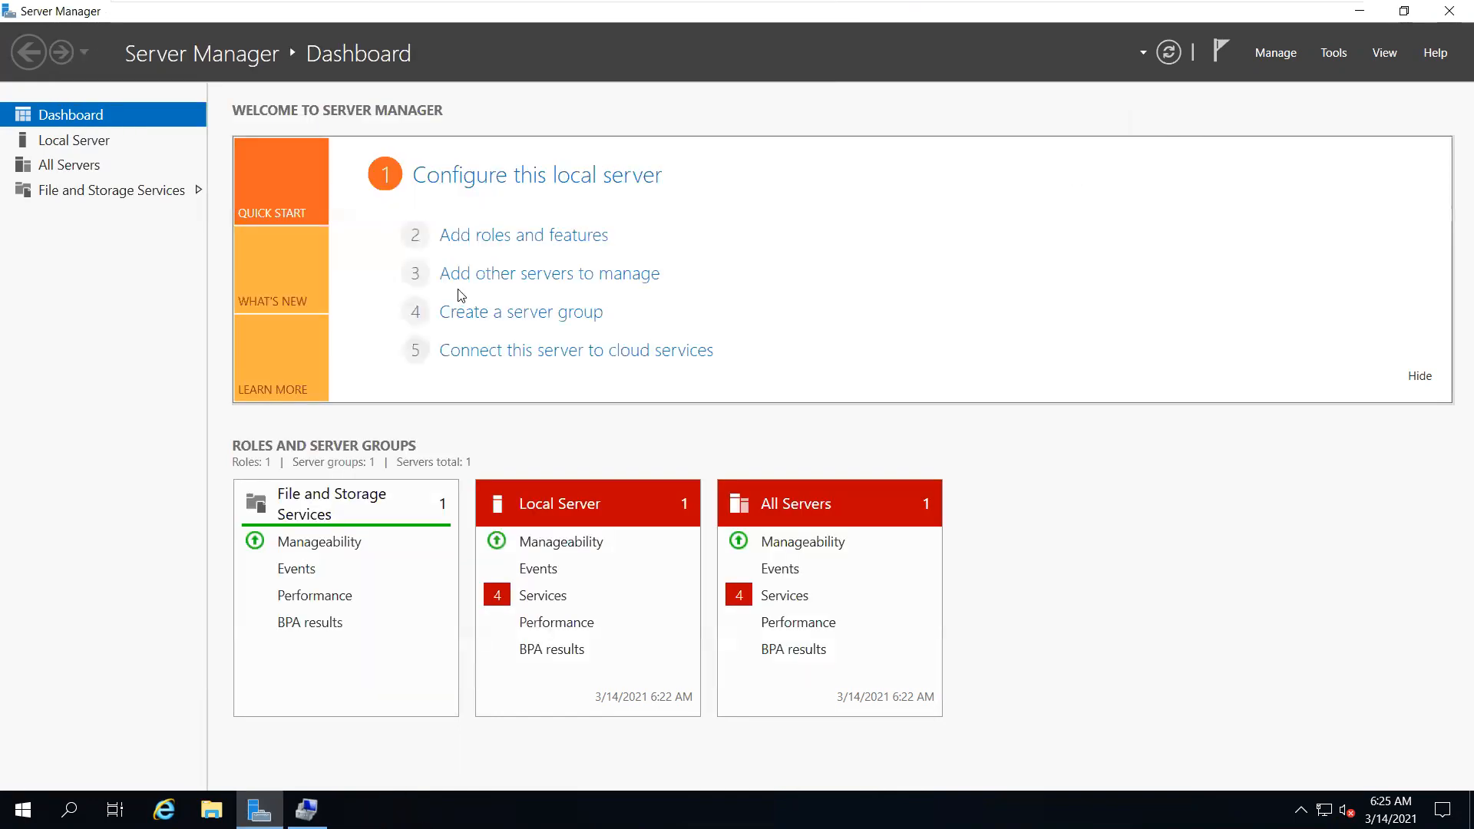
click(105, 164)
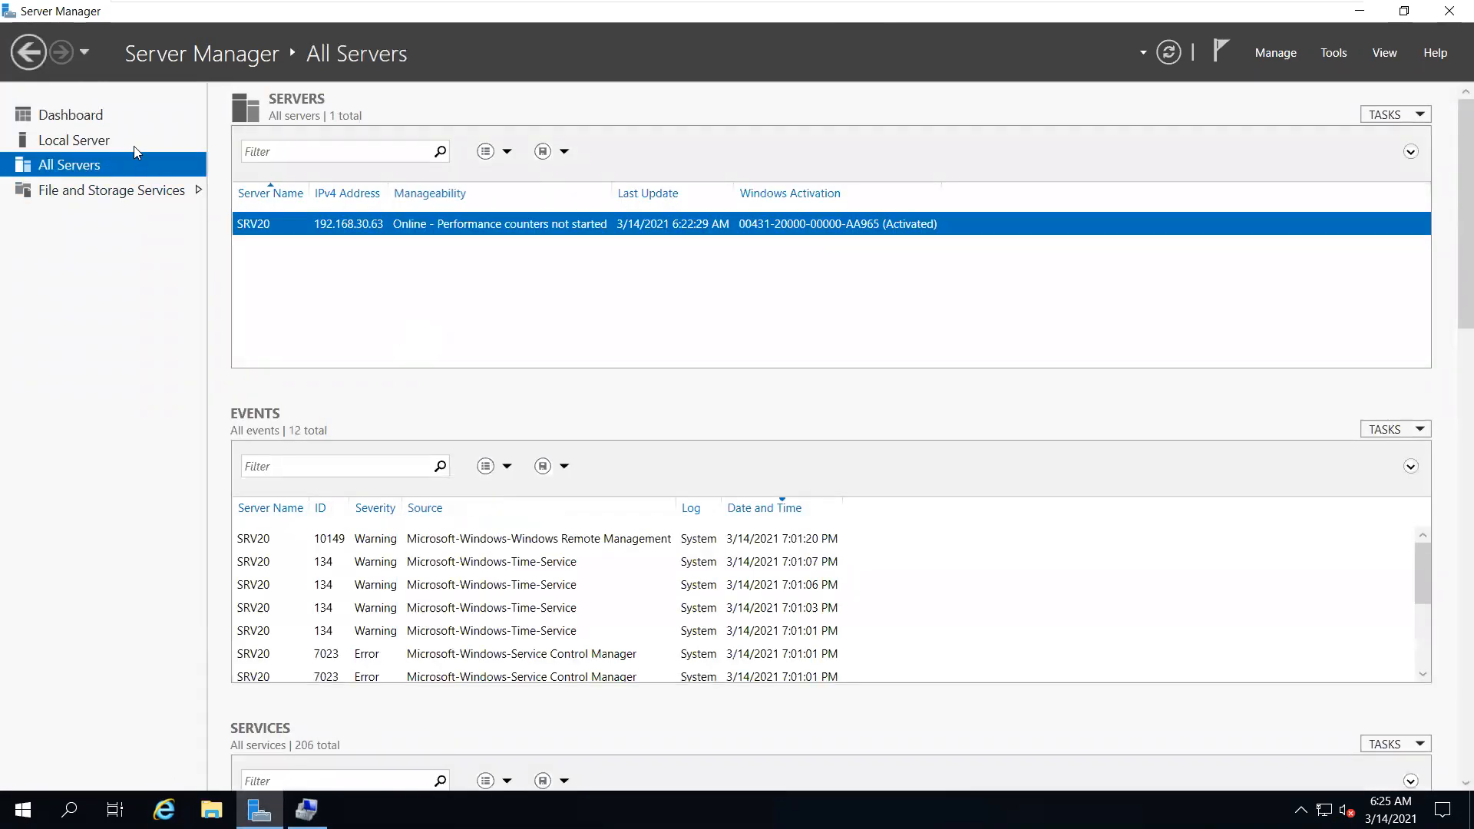
click(134, 146)
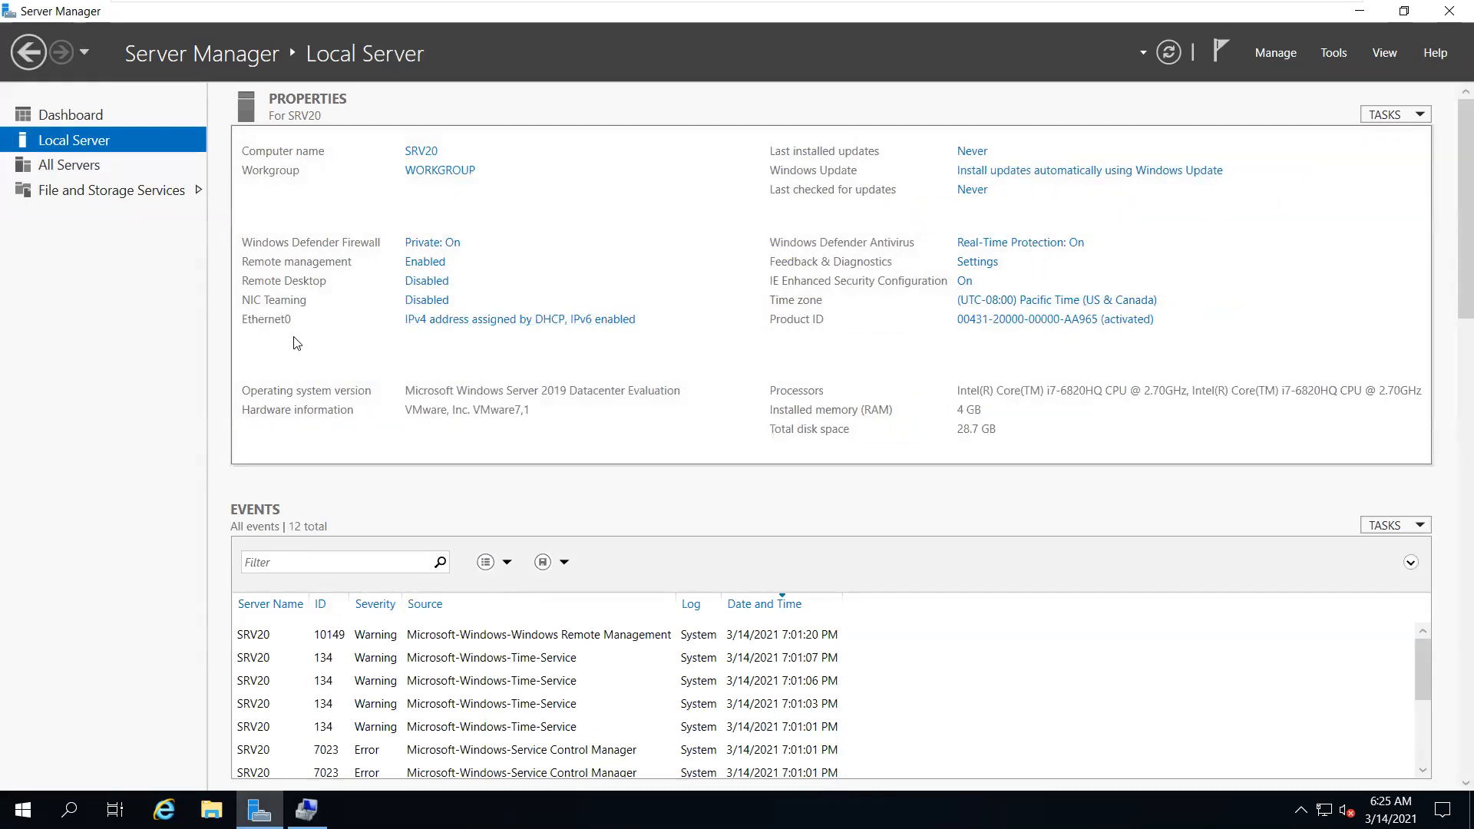
Open Ethernet0's IPv4 properties and select Use the following IP address
click(447, 327)
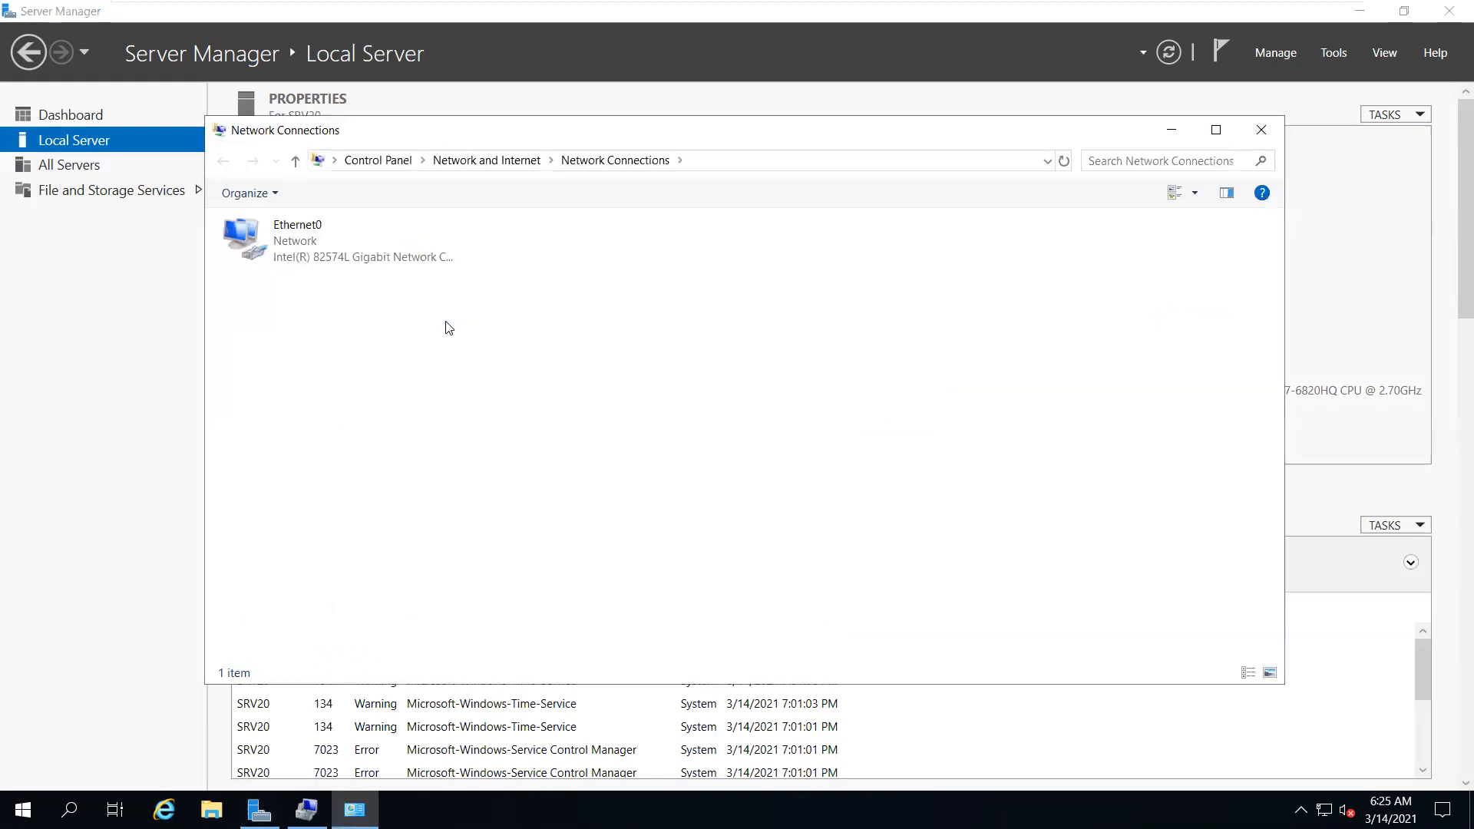
right_click(363, 264)
click(440, 450)
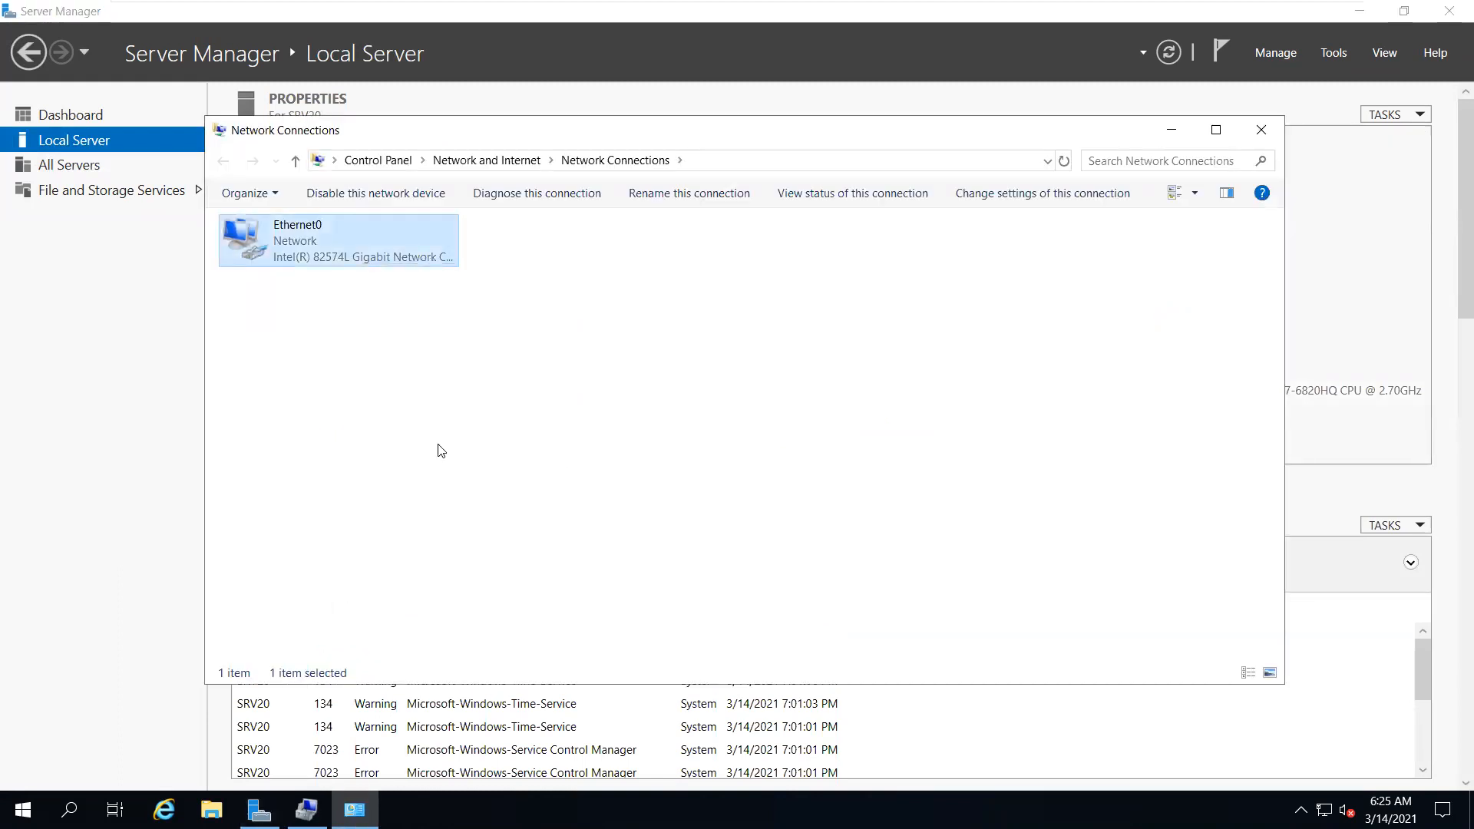
click(426, 412)
double_click(426, 416)
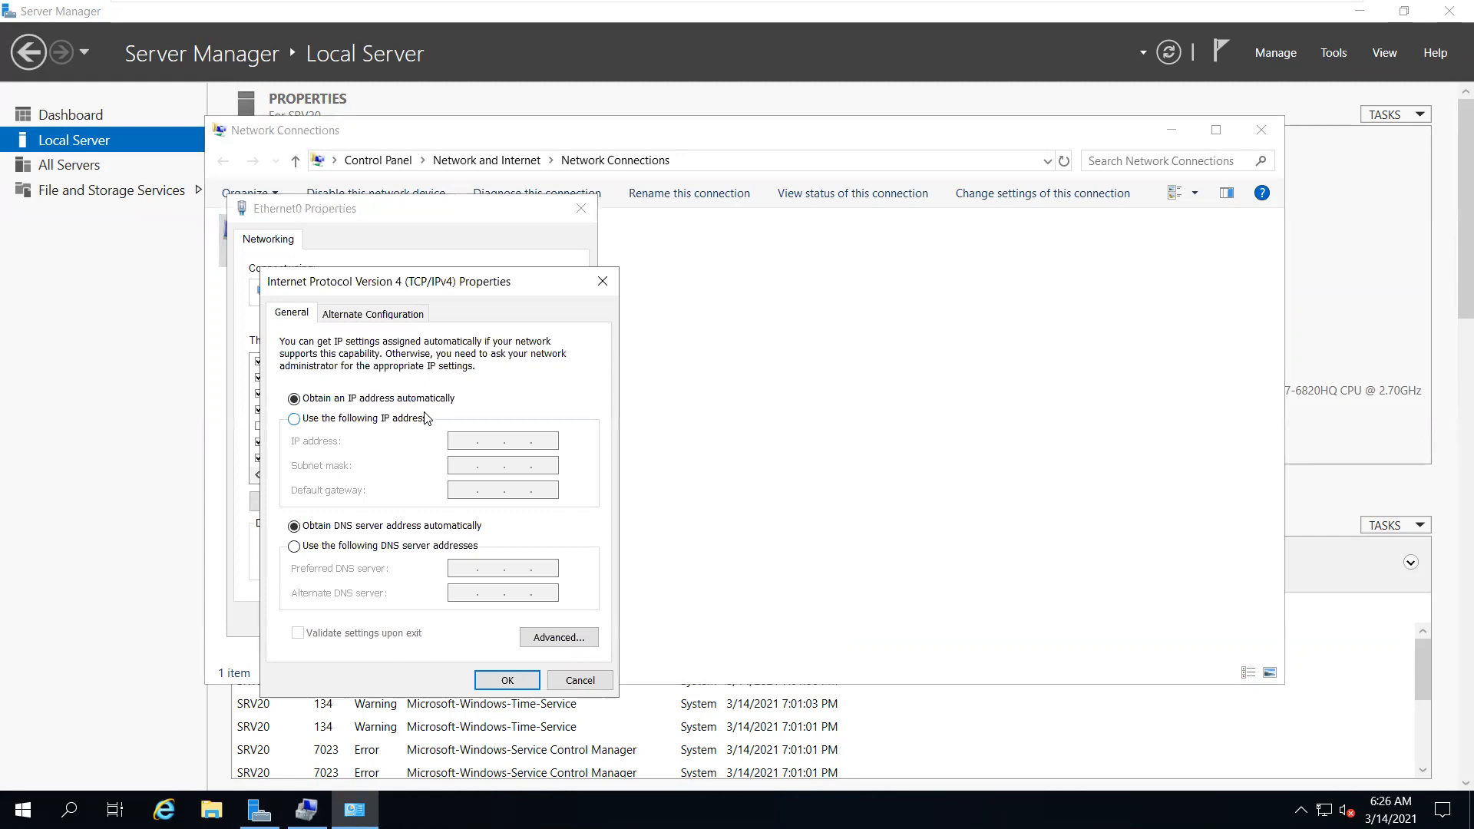
click(293, 418)
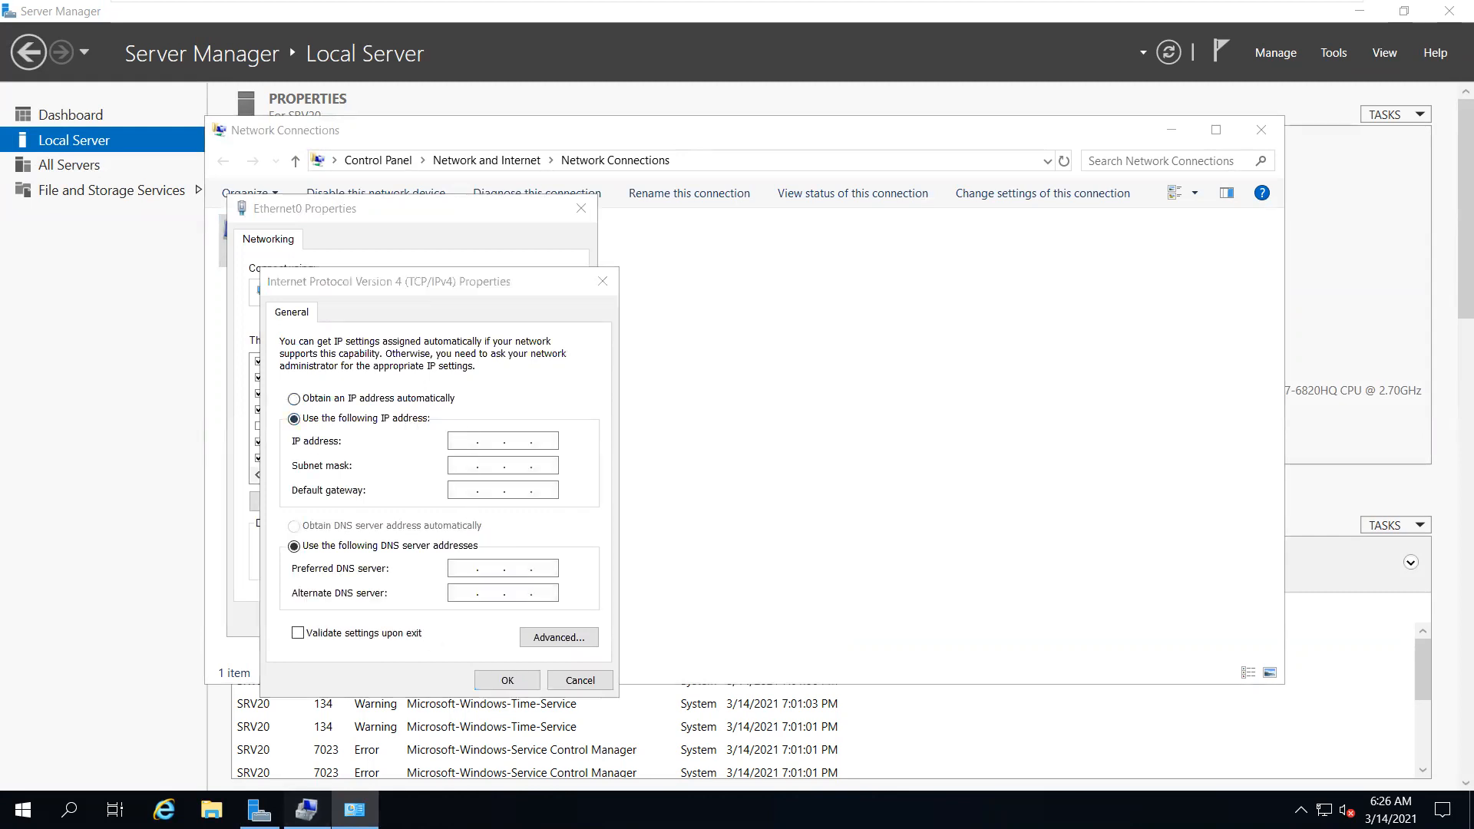
Check This PC's system properties in File Explorer, then close both windows
click(306, 810)
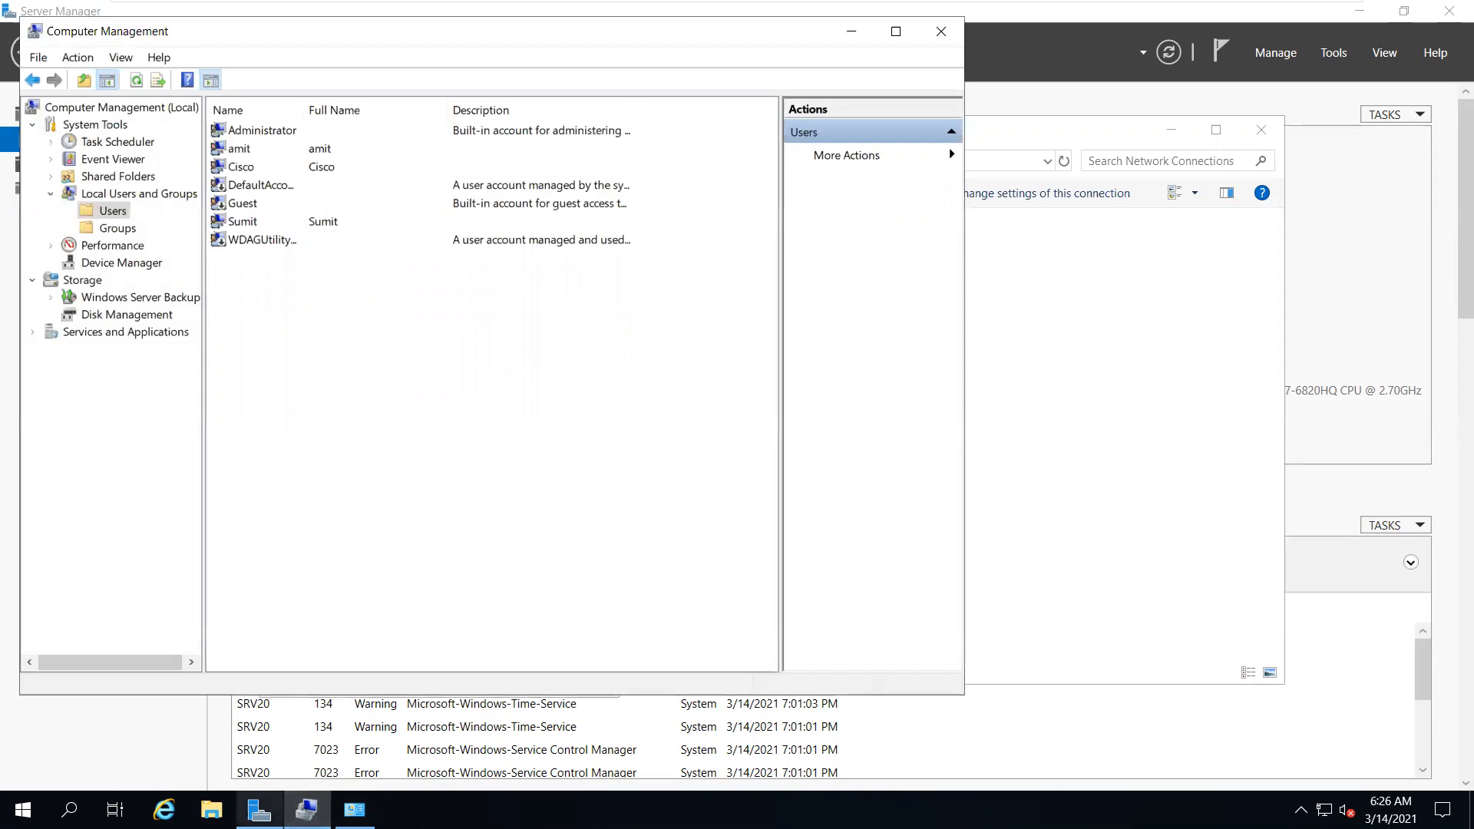
click(211, 810)
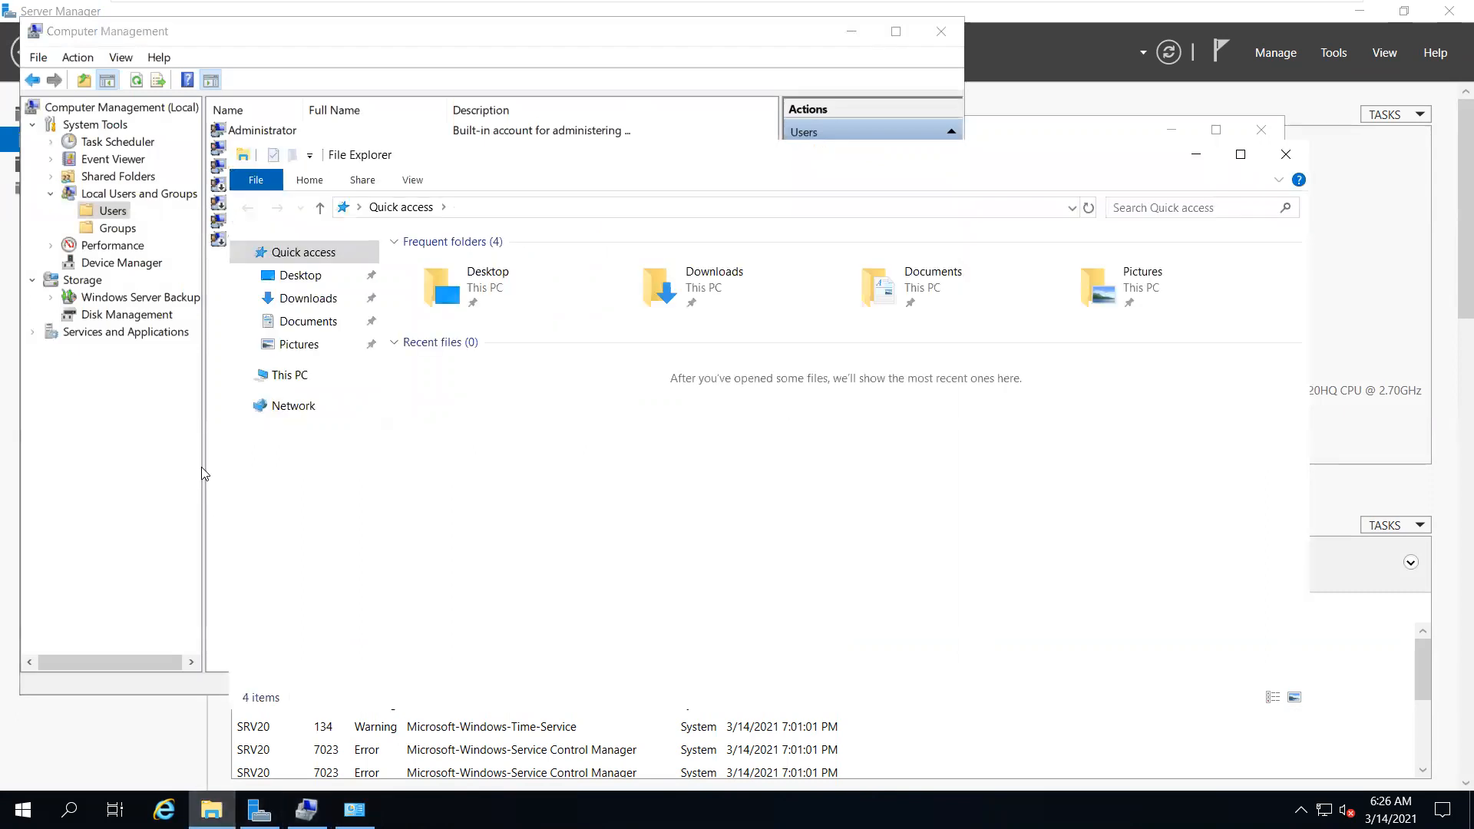
right_click(291, 376)
click(349, 631)
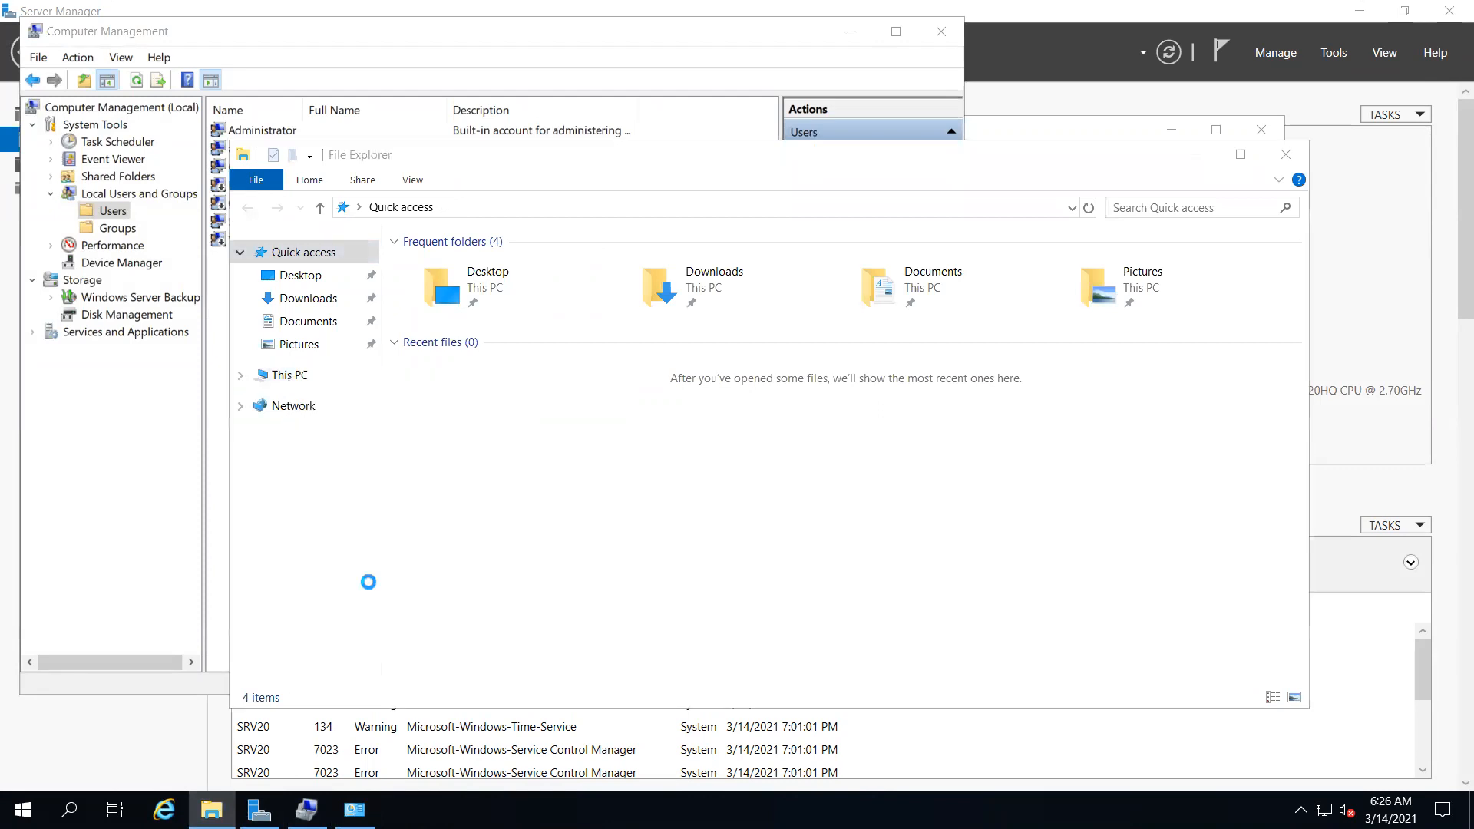
click(1285, 153)
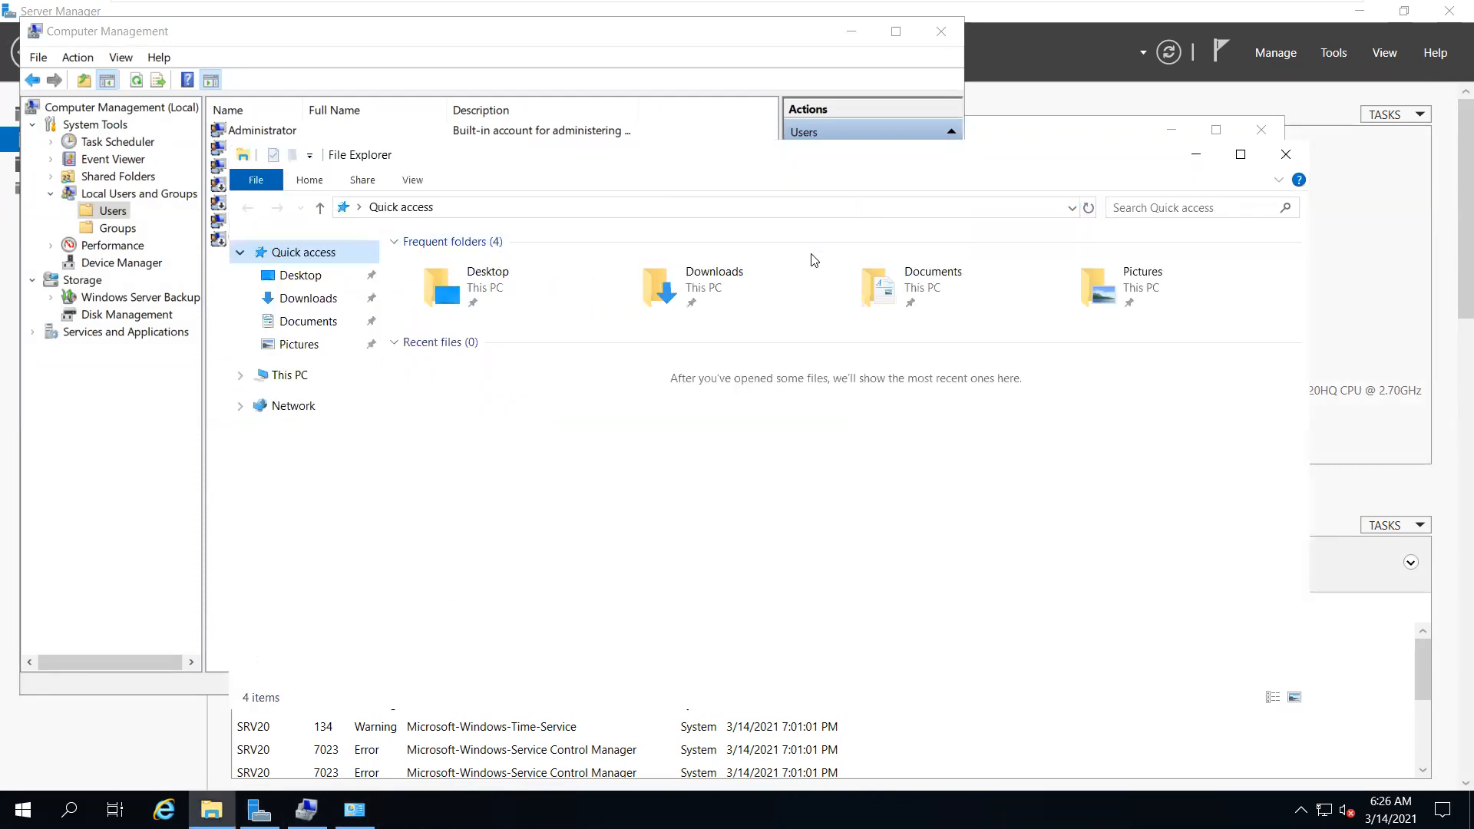
click(1285, 154)
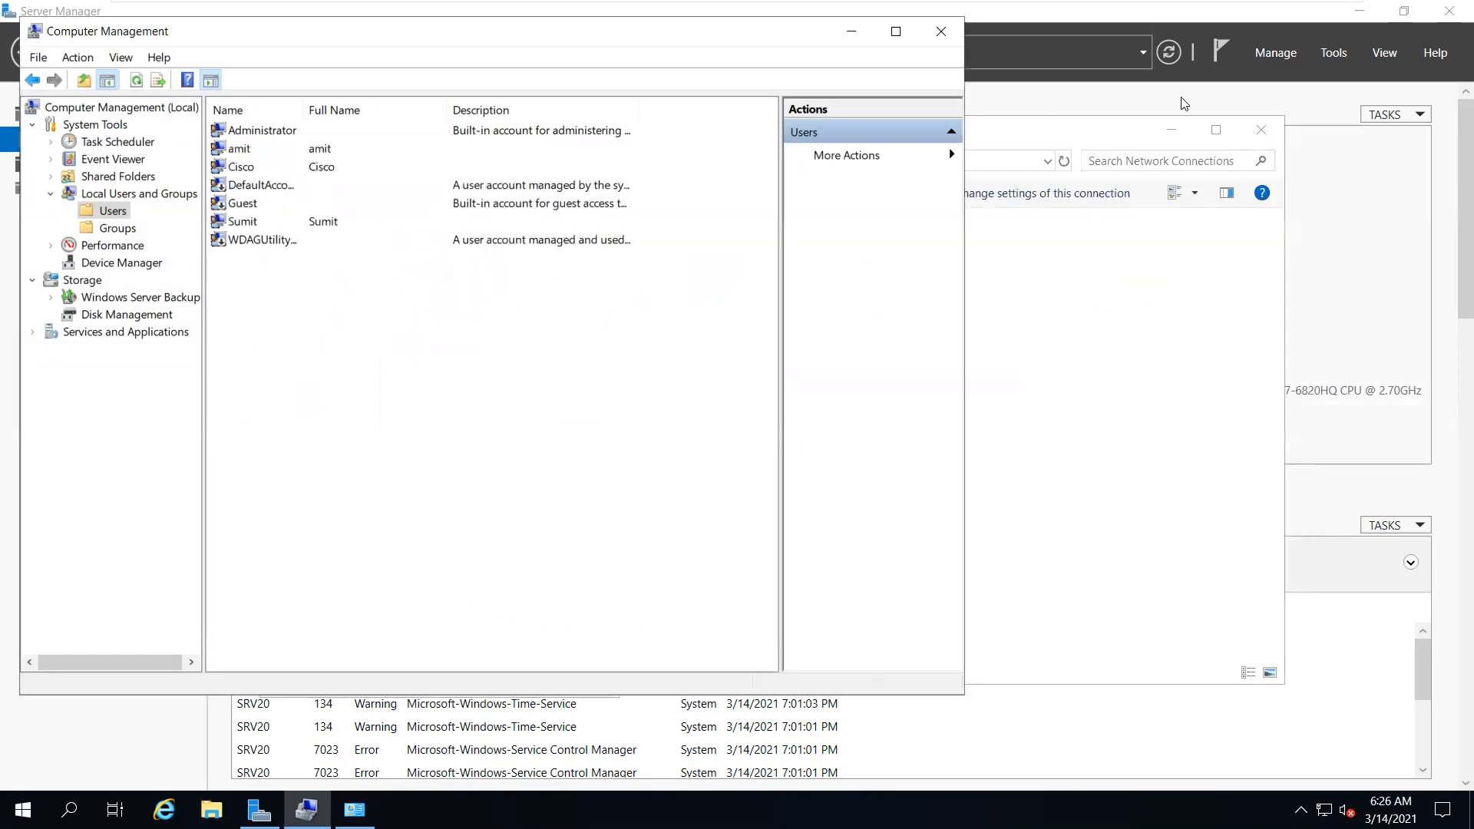
Give Ethernet0 static IP 192.168.20.1, mask 255.255.255.0, DNS 127.0.0.1, then close Computer Management
click(1148, 312)
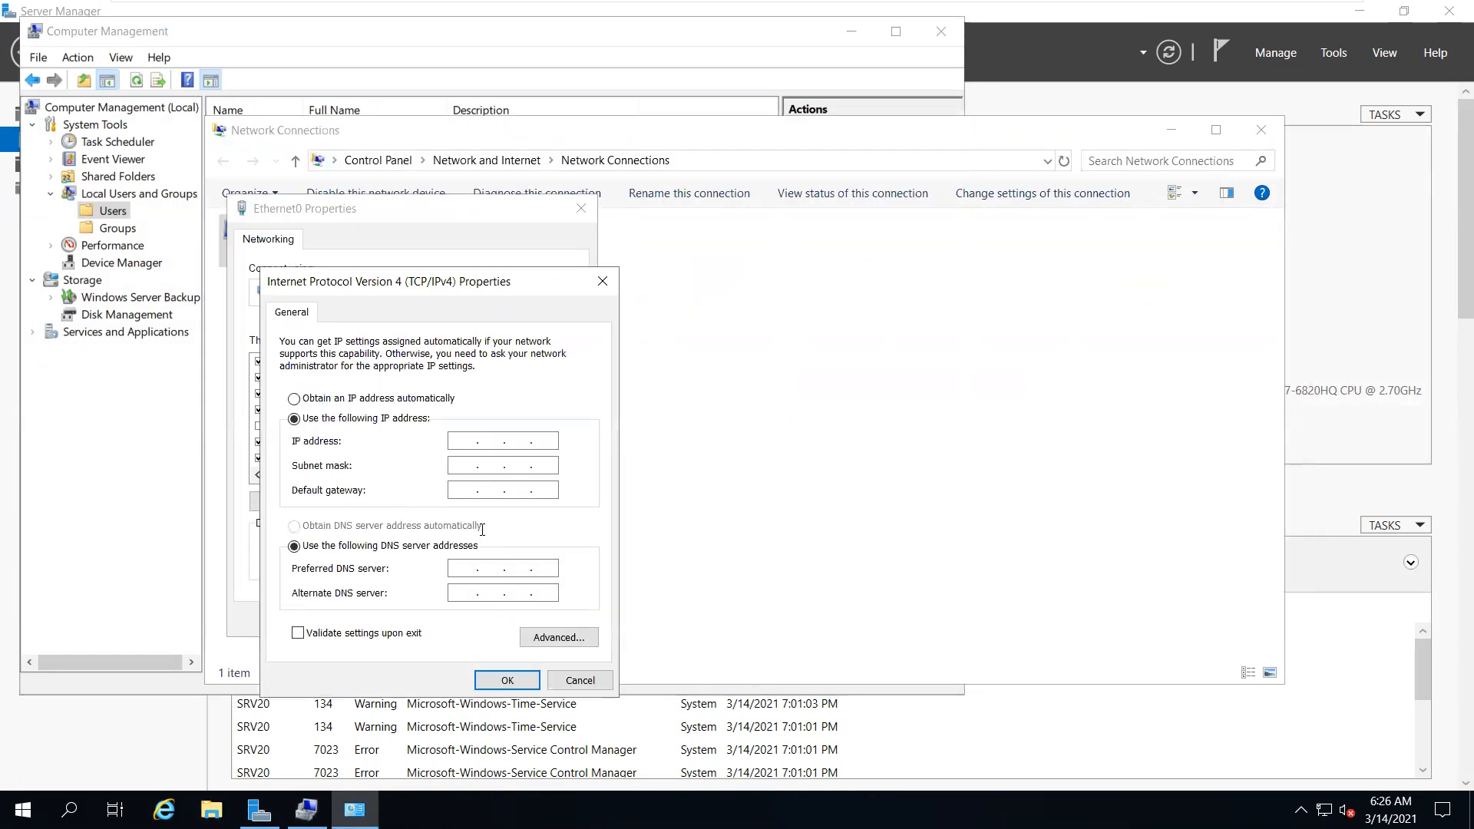
text(192 . 168 . 20 .)
key(Tab)
key(Tab)
key(Tab)
key(Tab)
text(127)
click(492, 680)
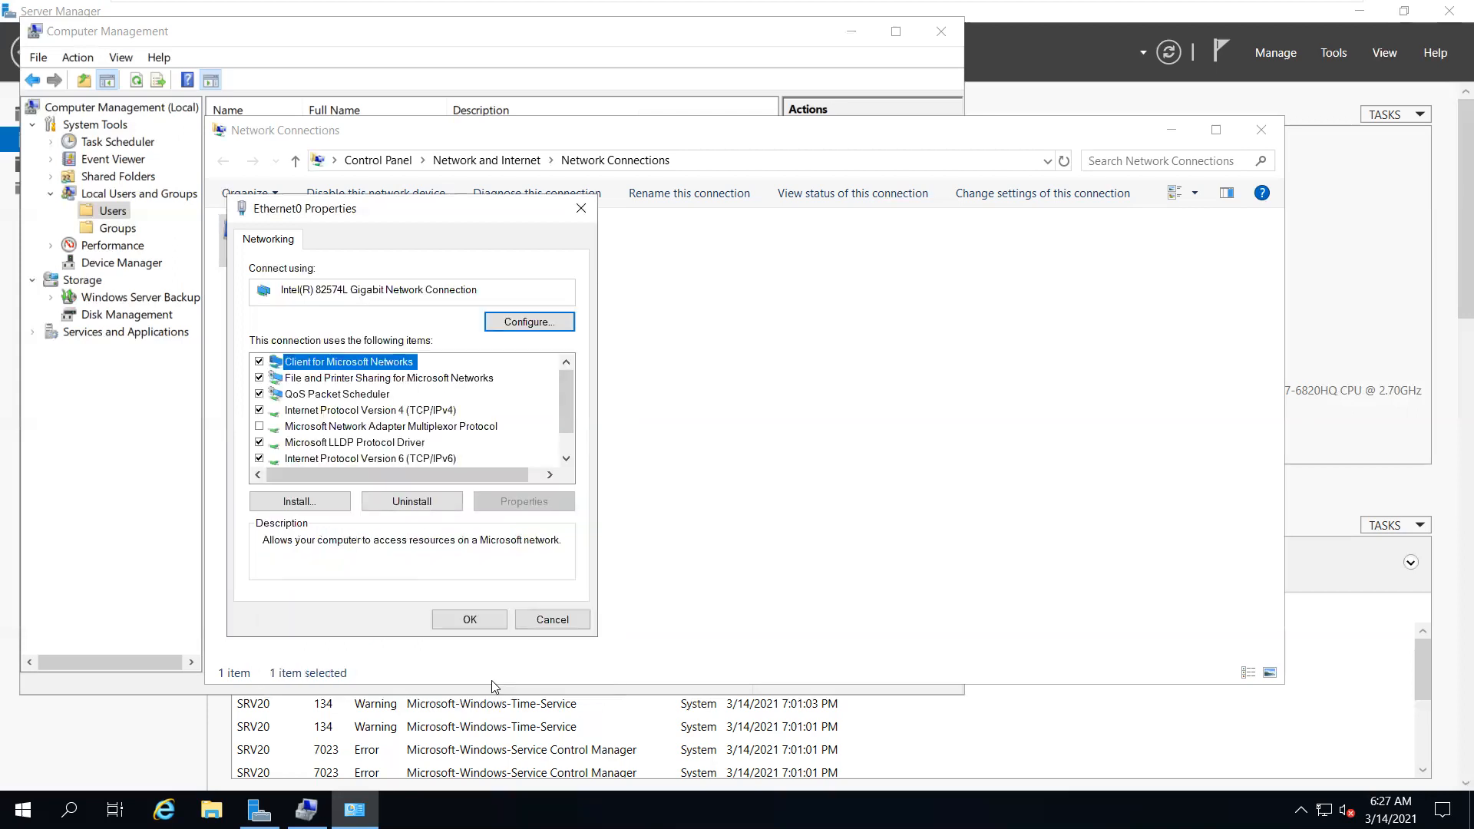
click(471, 615)
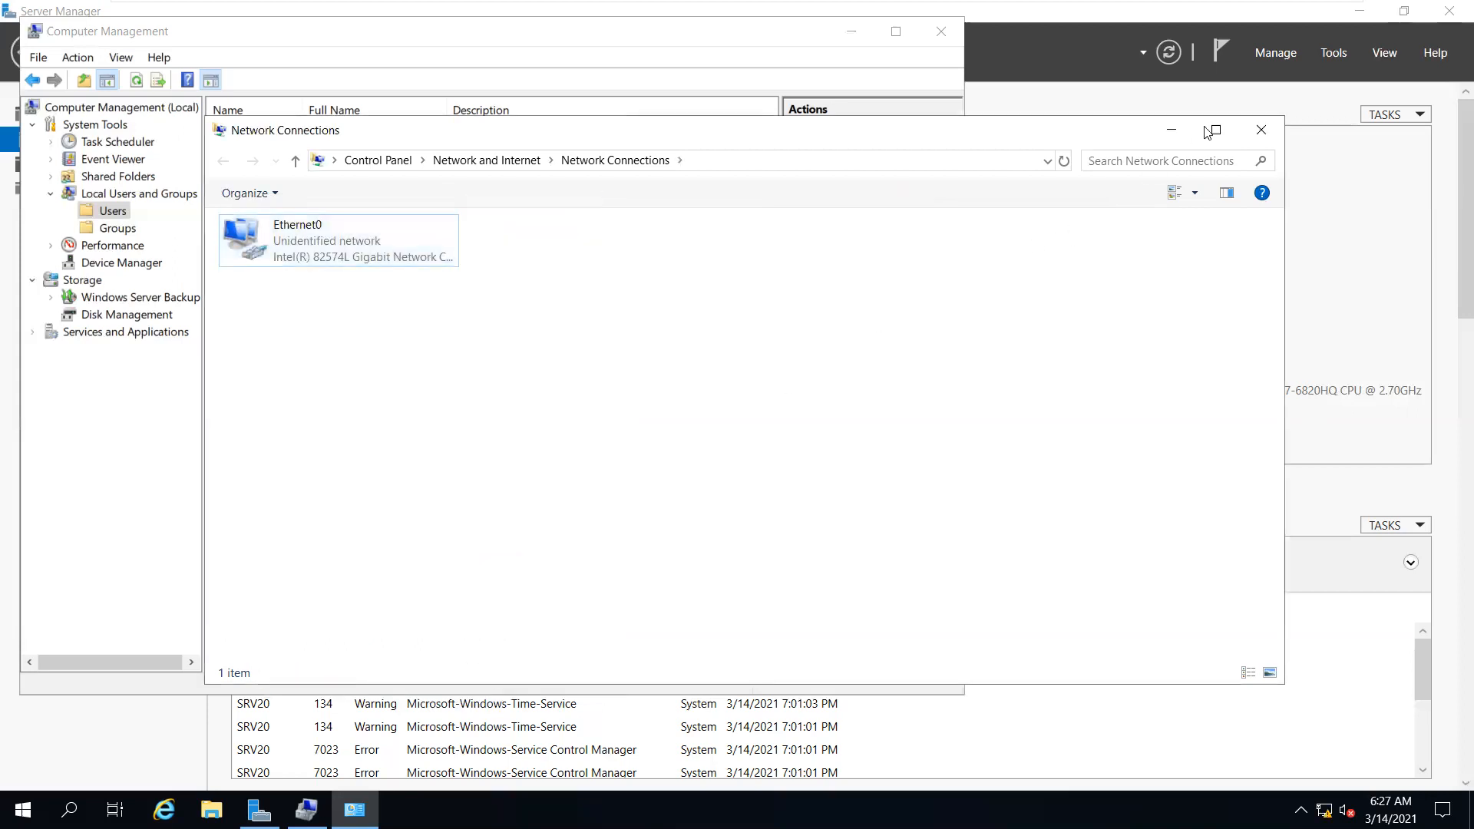
click(1261, 134)
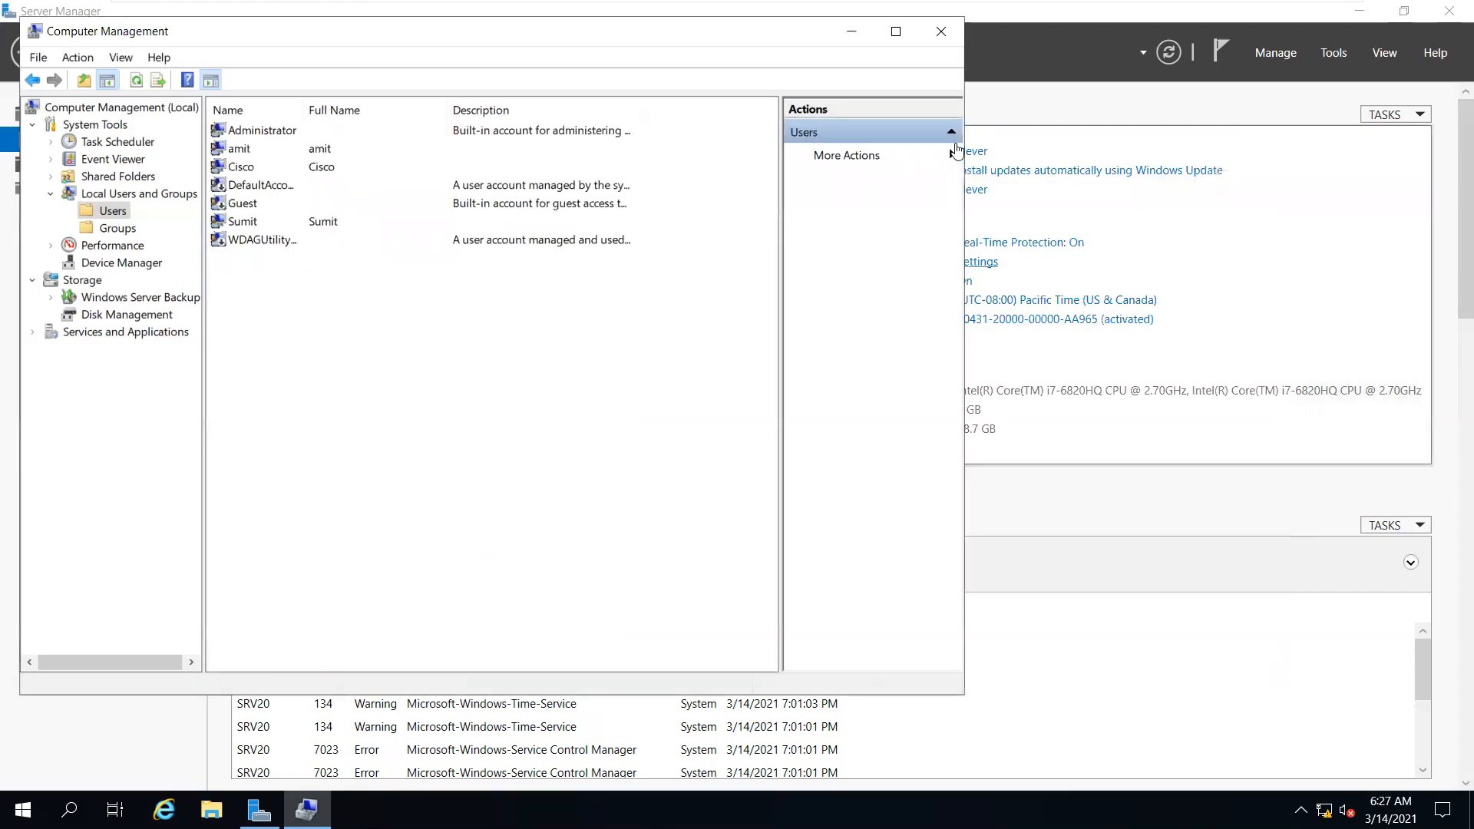
click(941, 32)
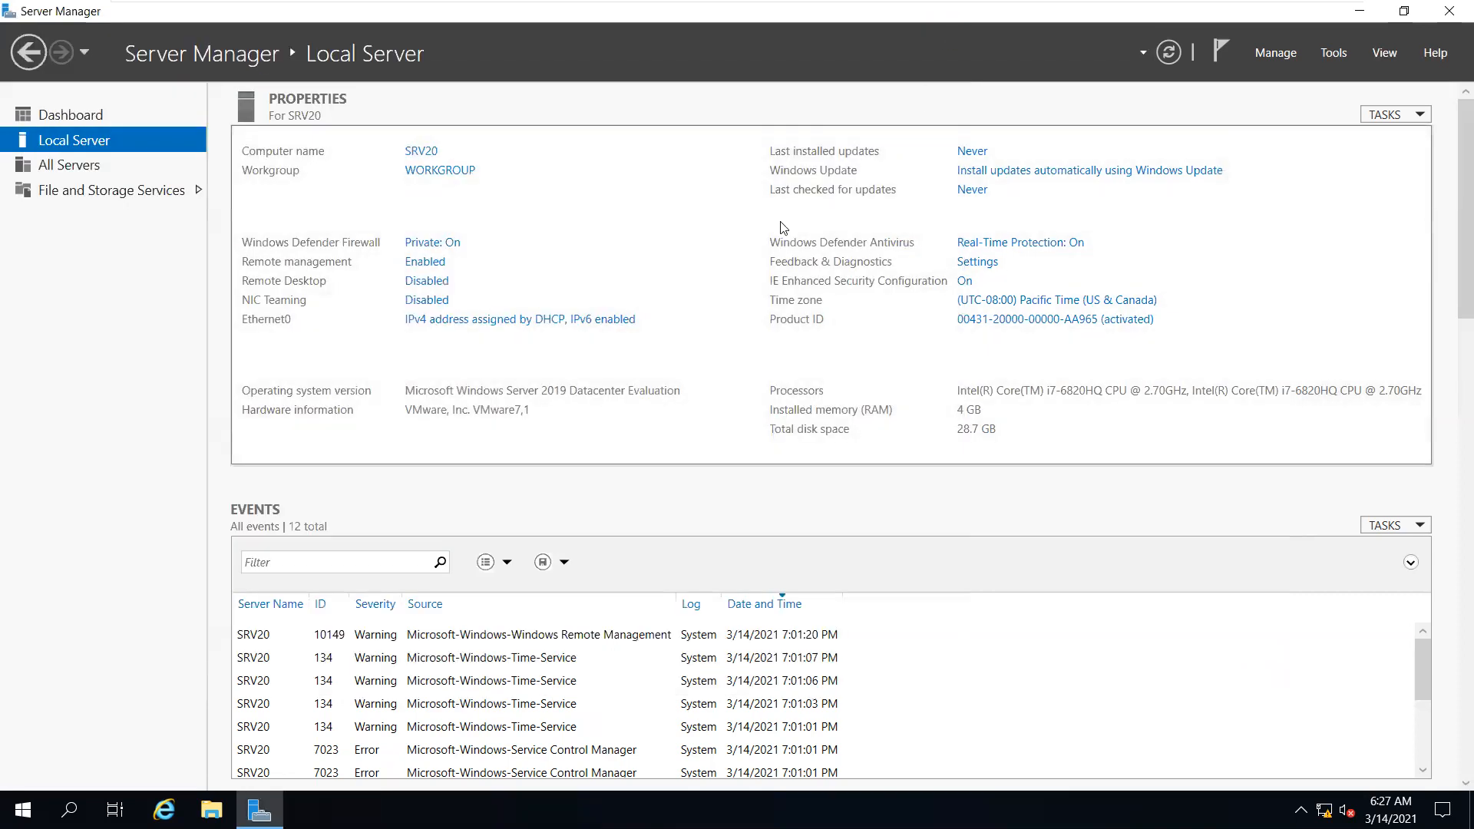
Start then cancel the Add Roles and Features wizard, and check Local Server shows 192.168.20.1
click(88, 114)
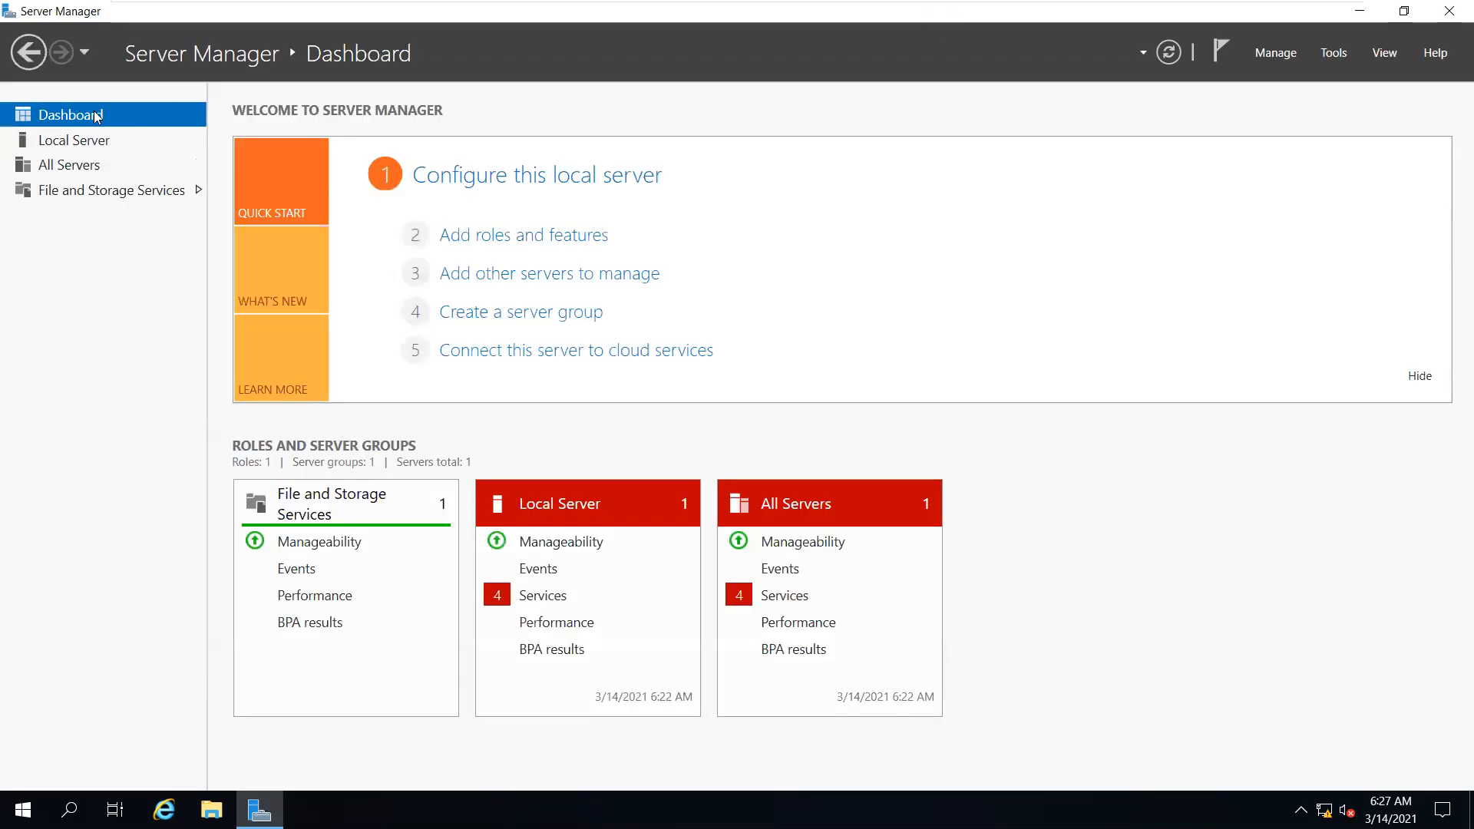
click(594, 246)
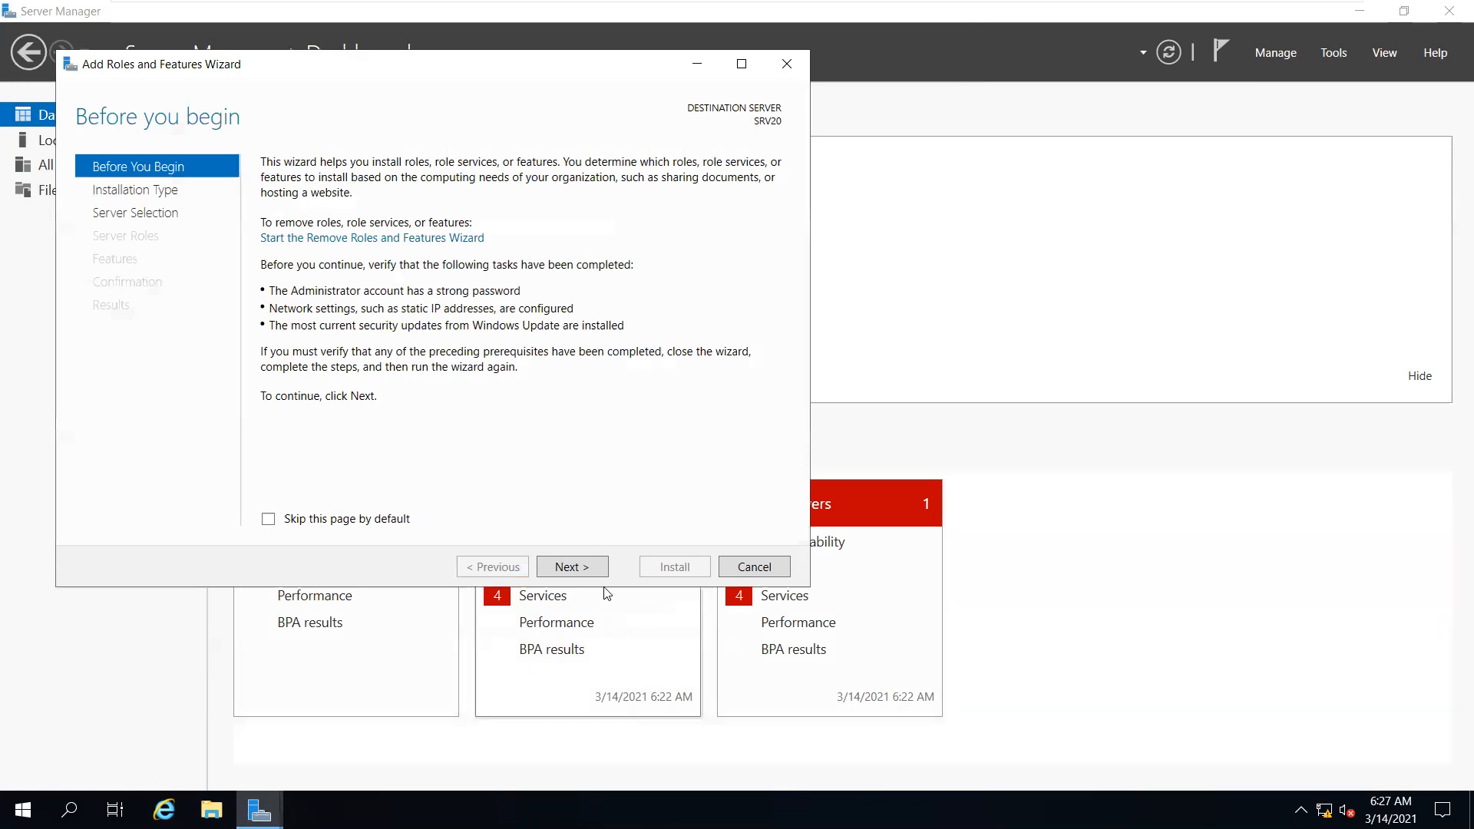
click(587, 575)
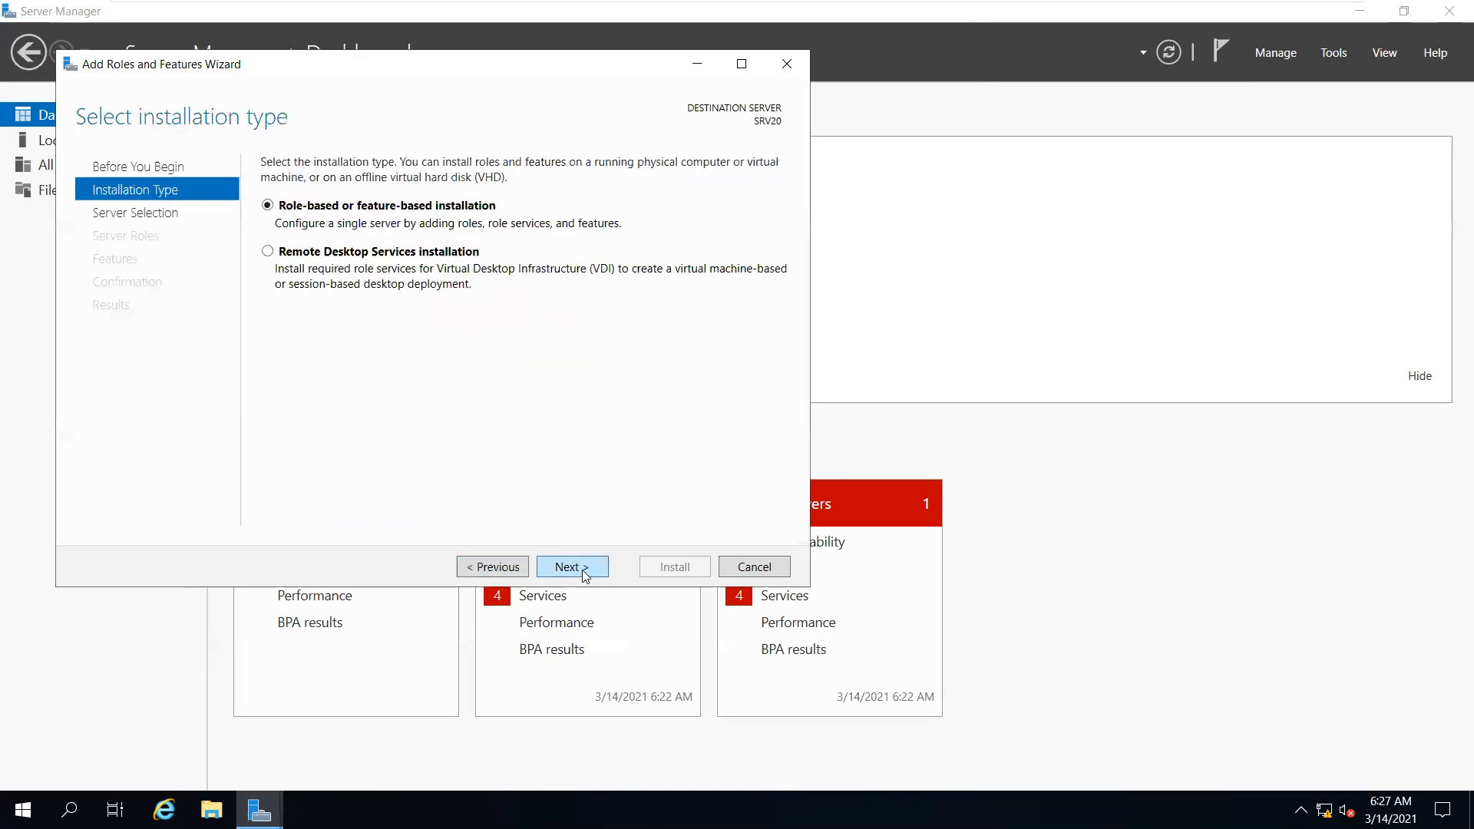
click(575, 572)
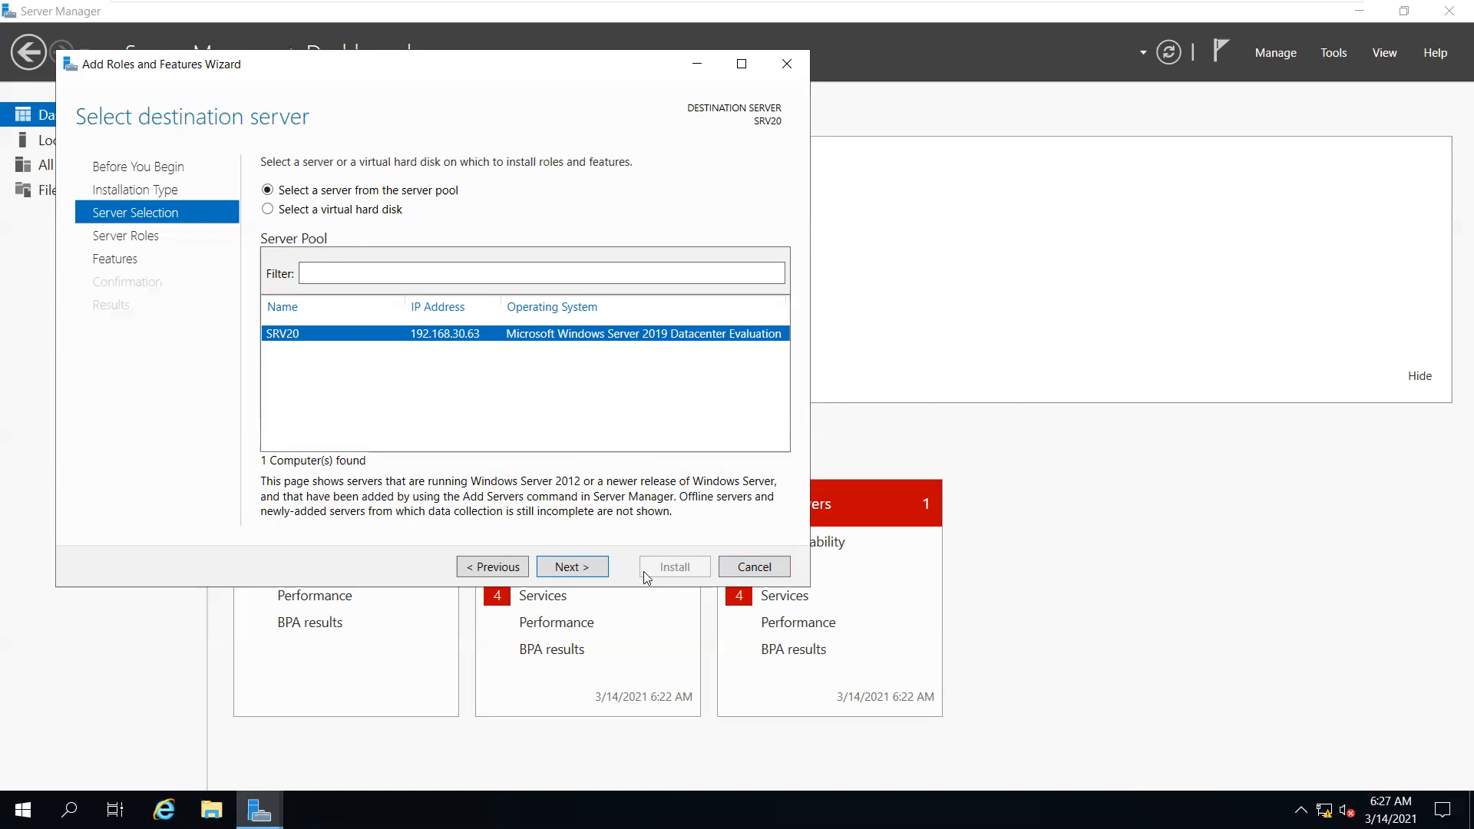
click(774, 570)
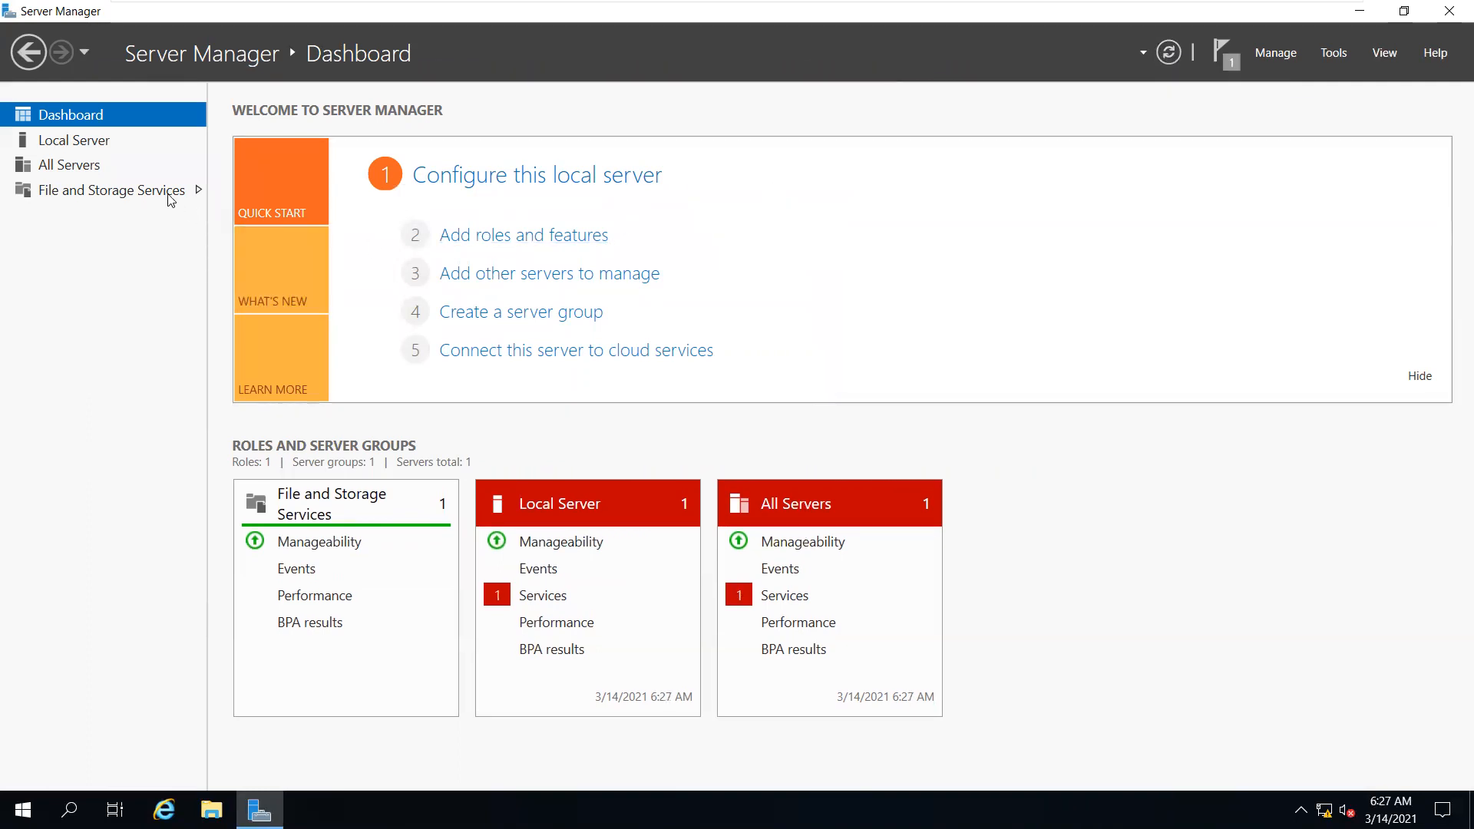
click(146, 143)
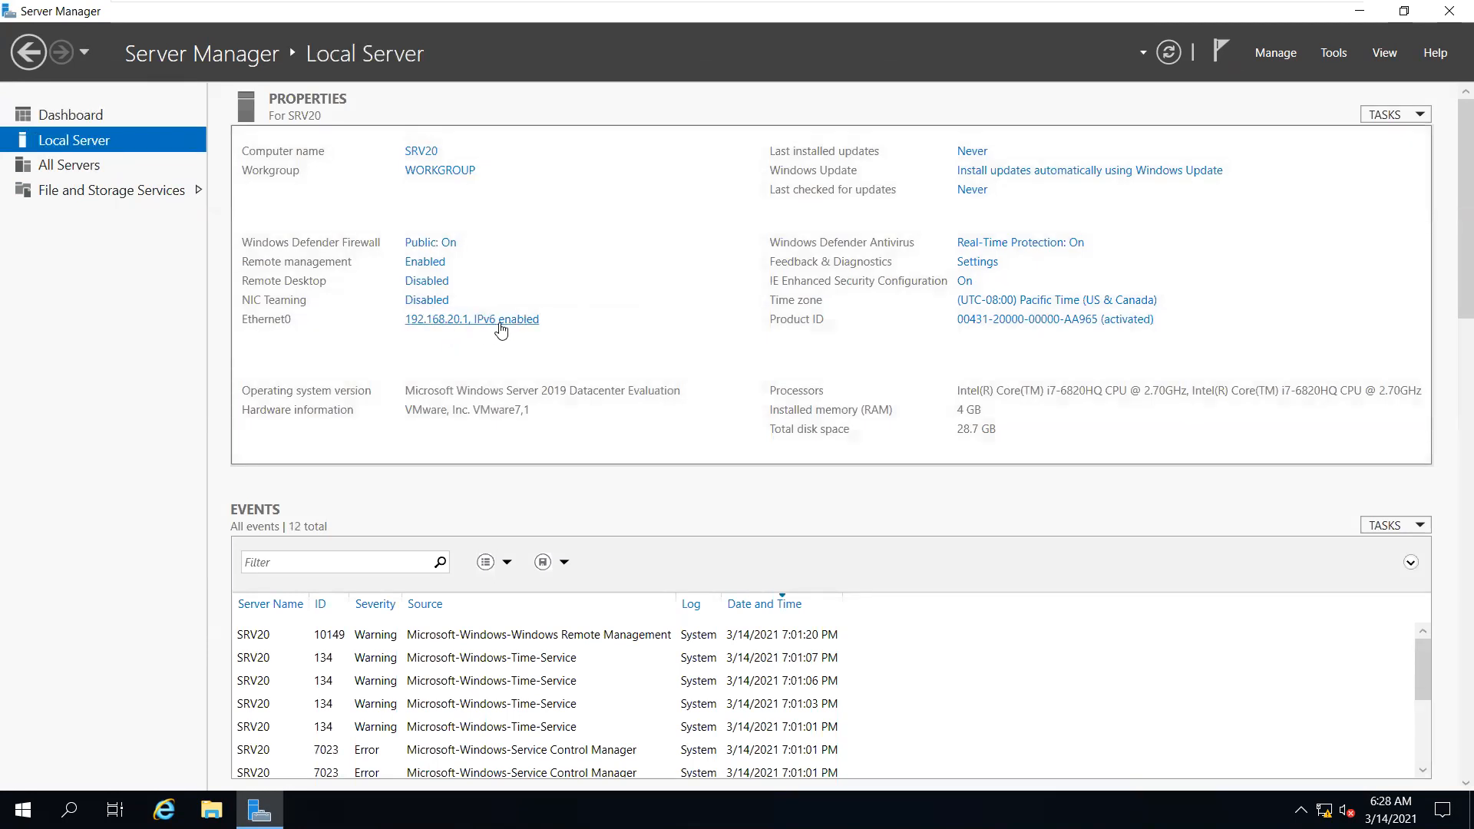
Rerun Add Roles and Features on SRV20 and tick Active Directory Domain Services with required features
click(70, 115)
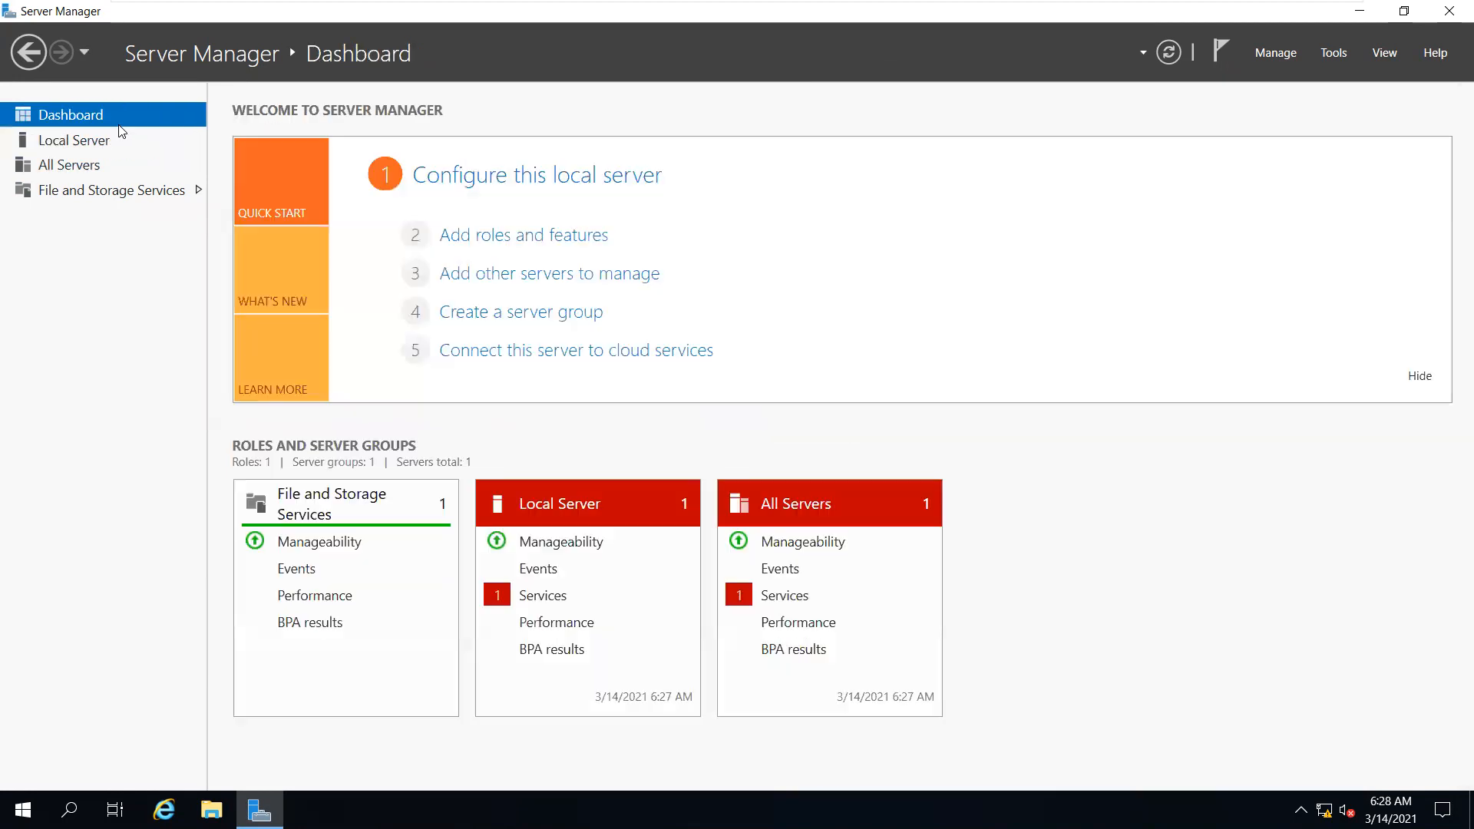
click(593, 245)
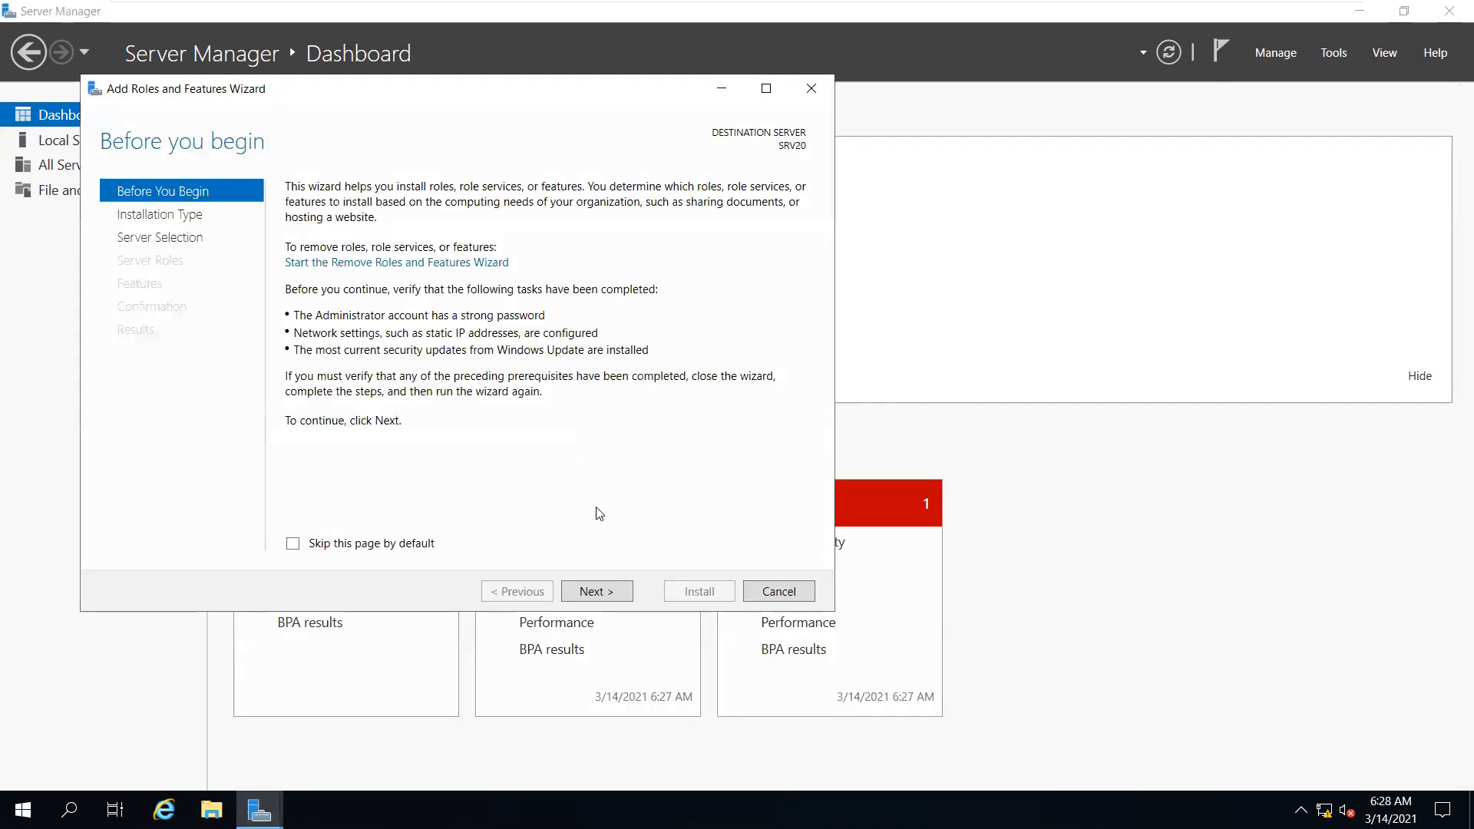
click(605, 593)
click(605, 592)
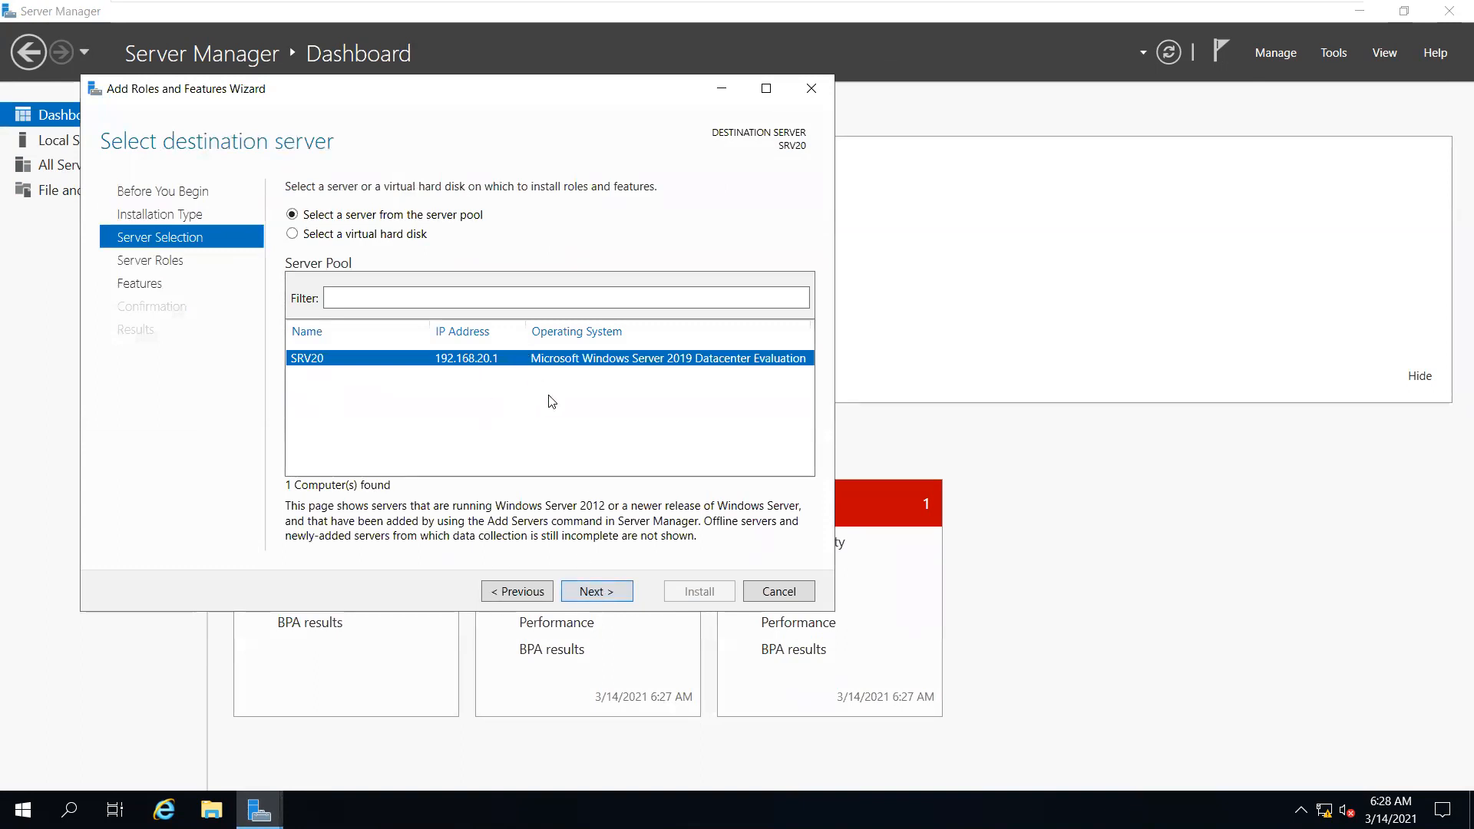
click(582, 600)
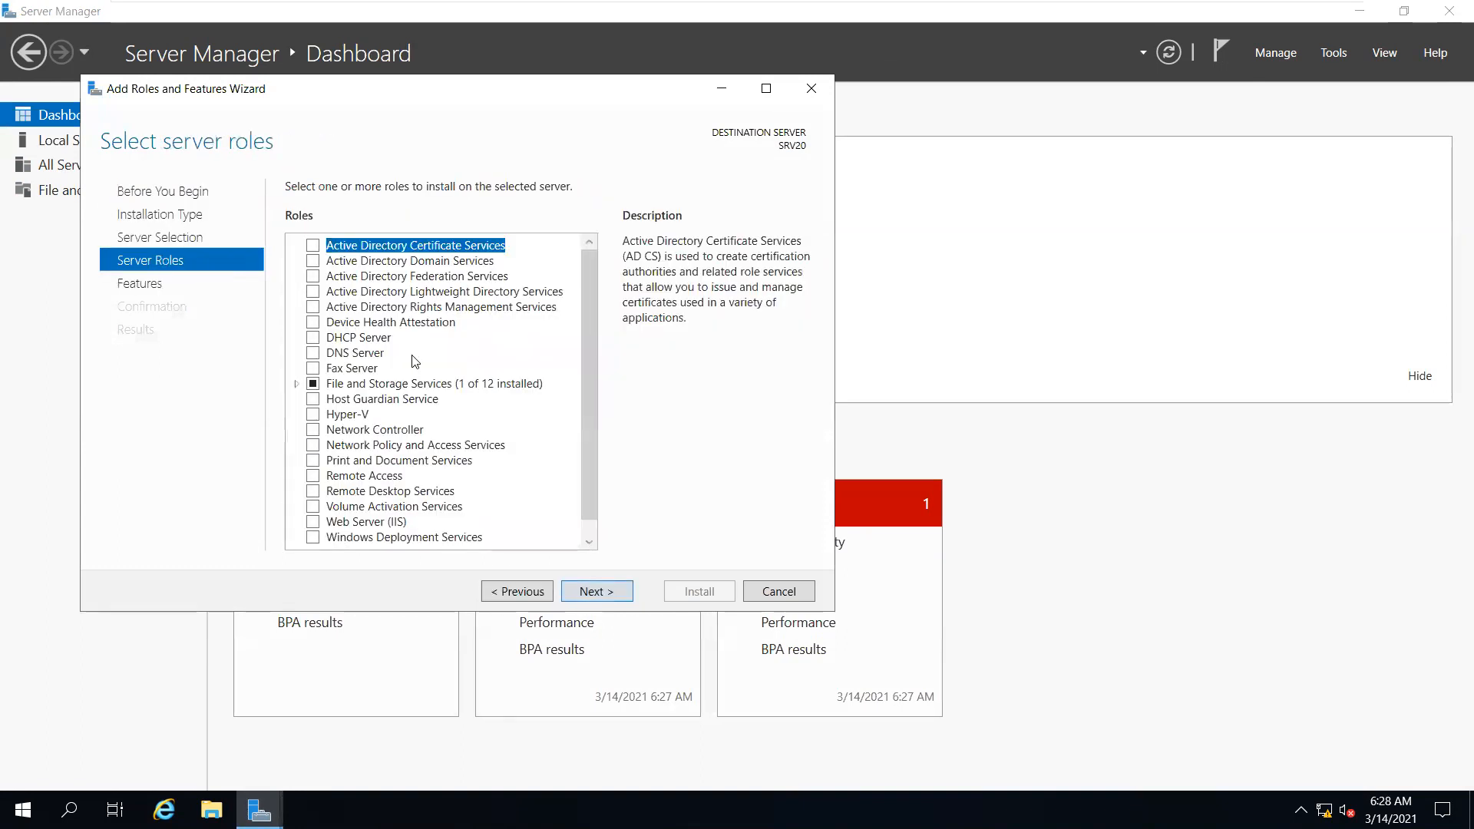
click(313, 262)
click(599, 512)
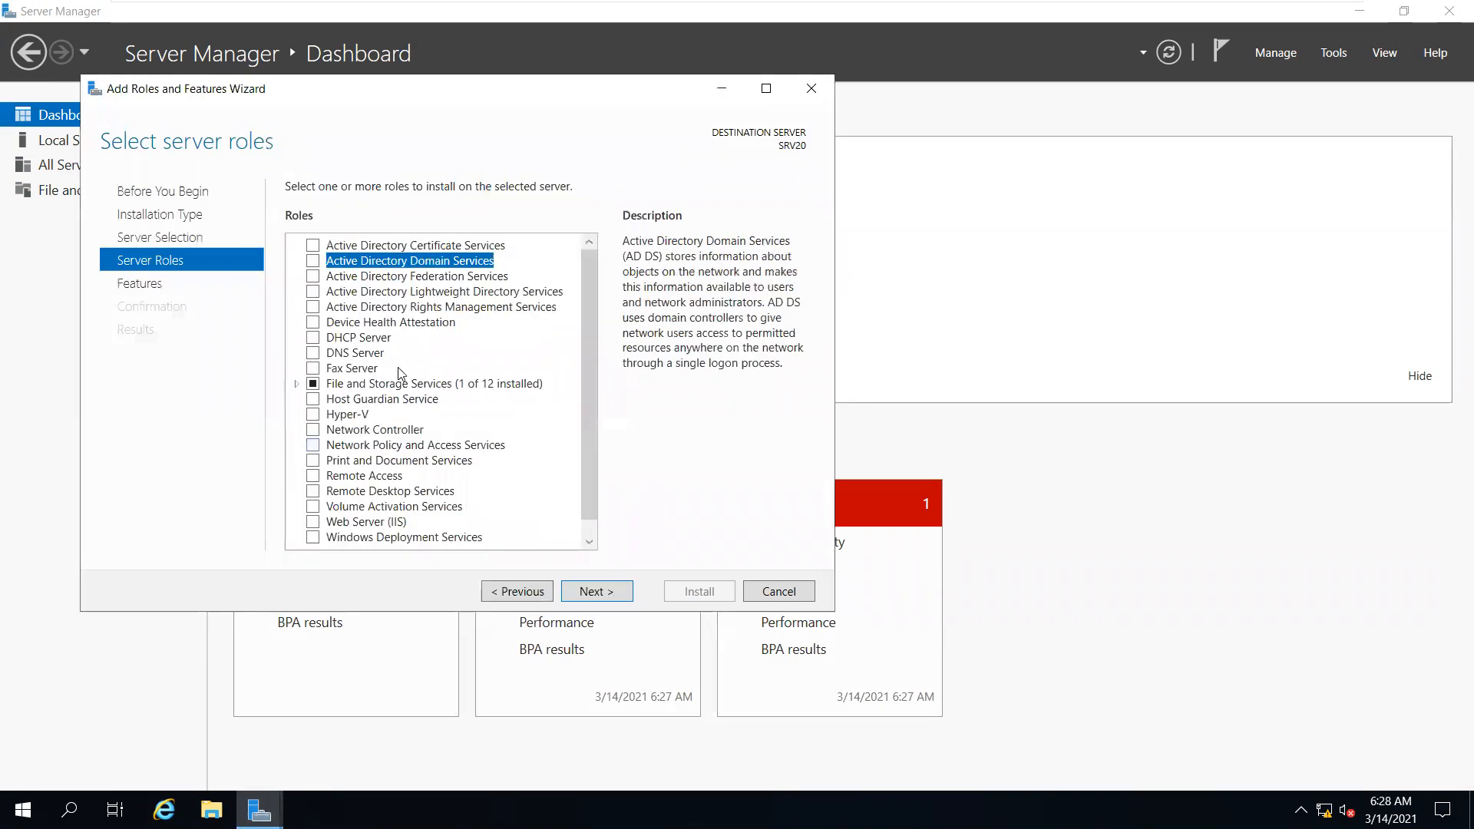
click(313, 262)
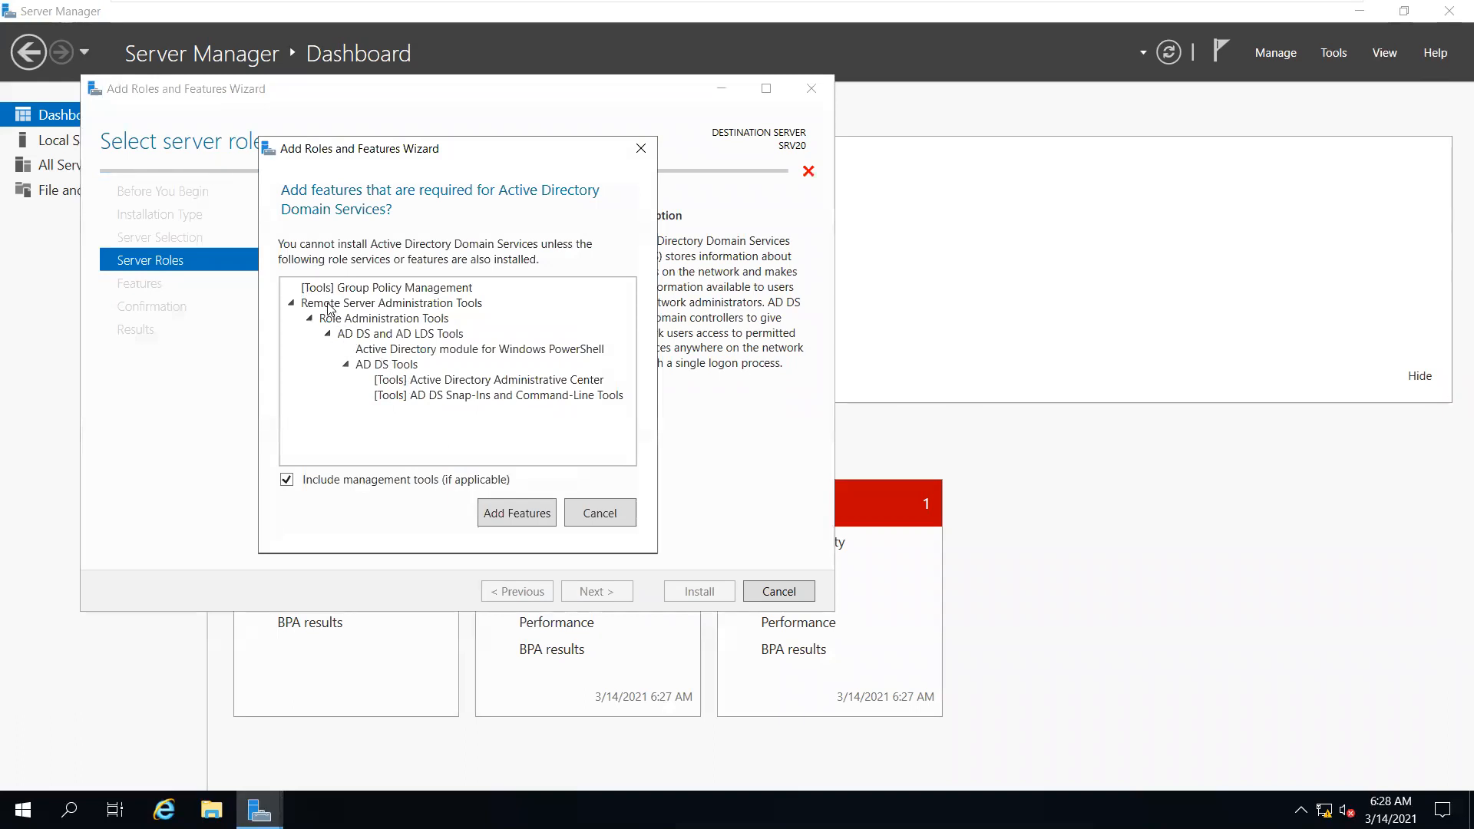
click(517, 513)
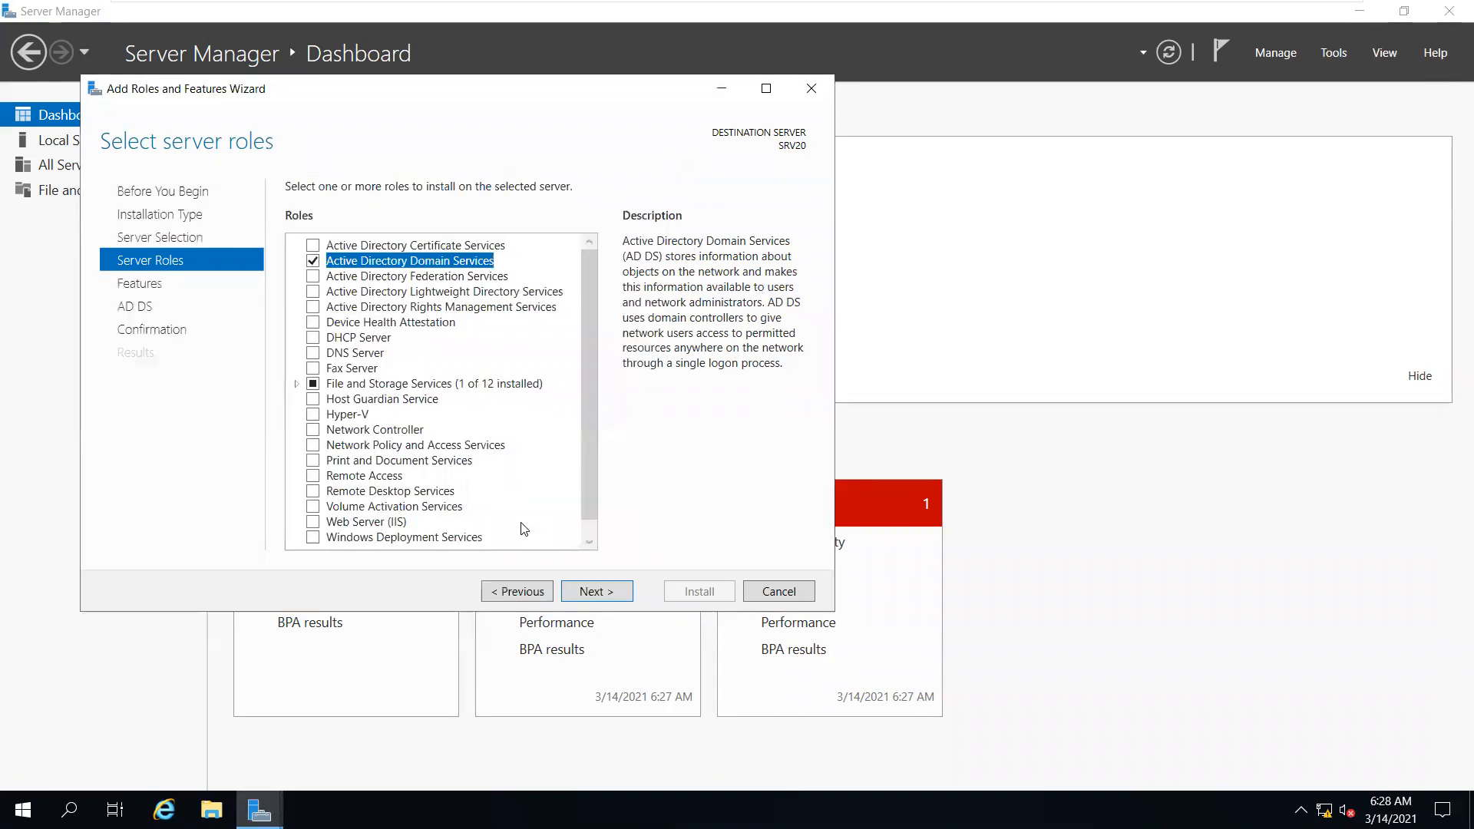
Advance to Confirmation and allow the destination server to restart automatically
click(601, 591)
click(607, 591)
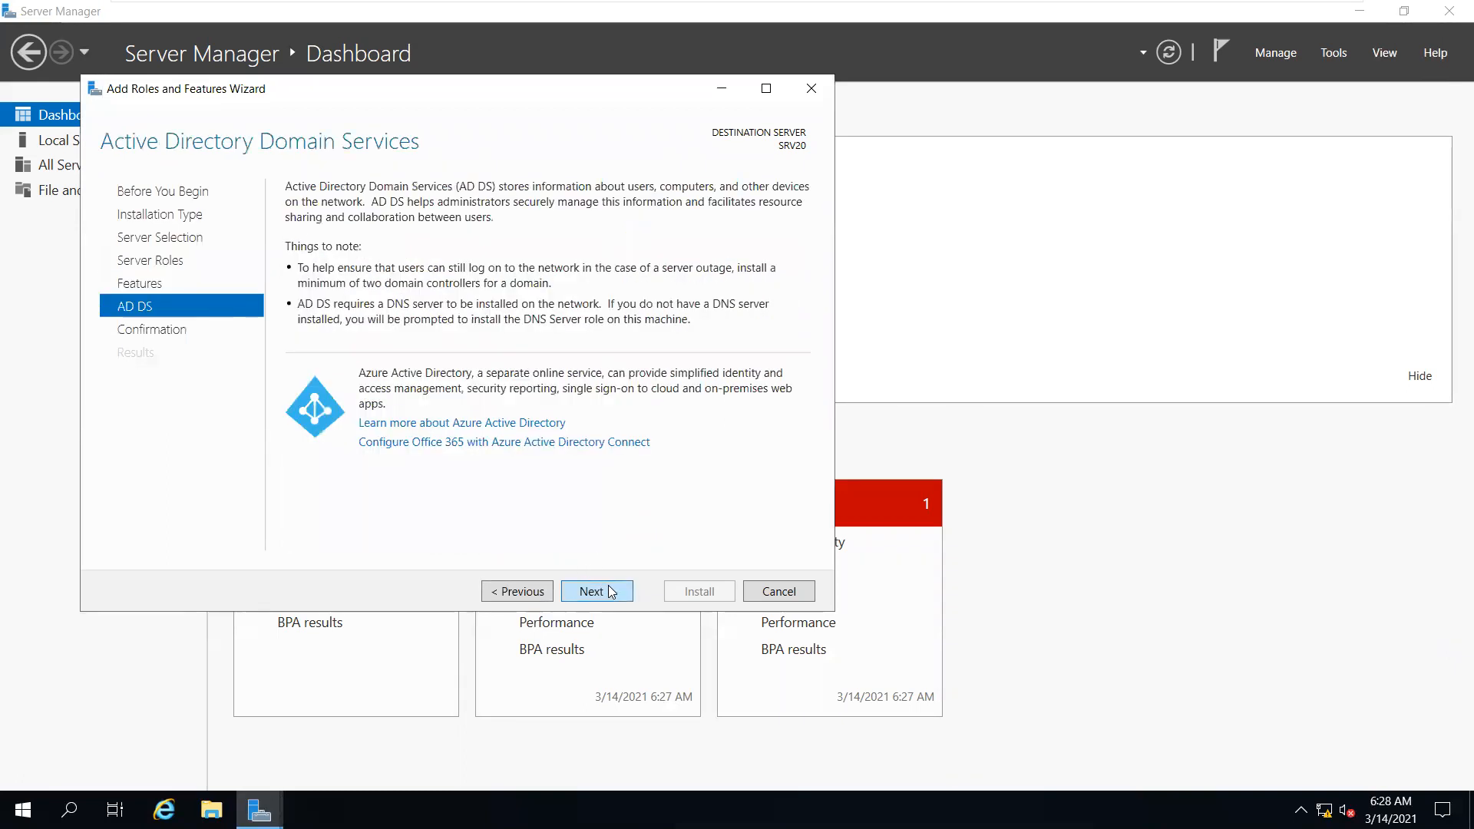
click(613, 591)
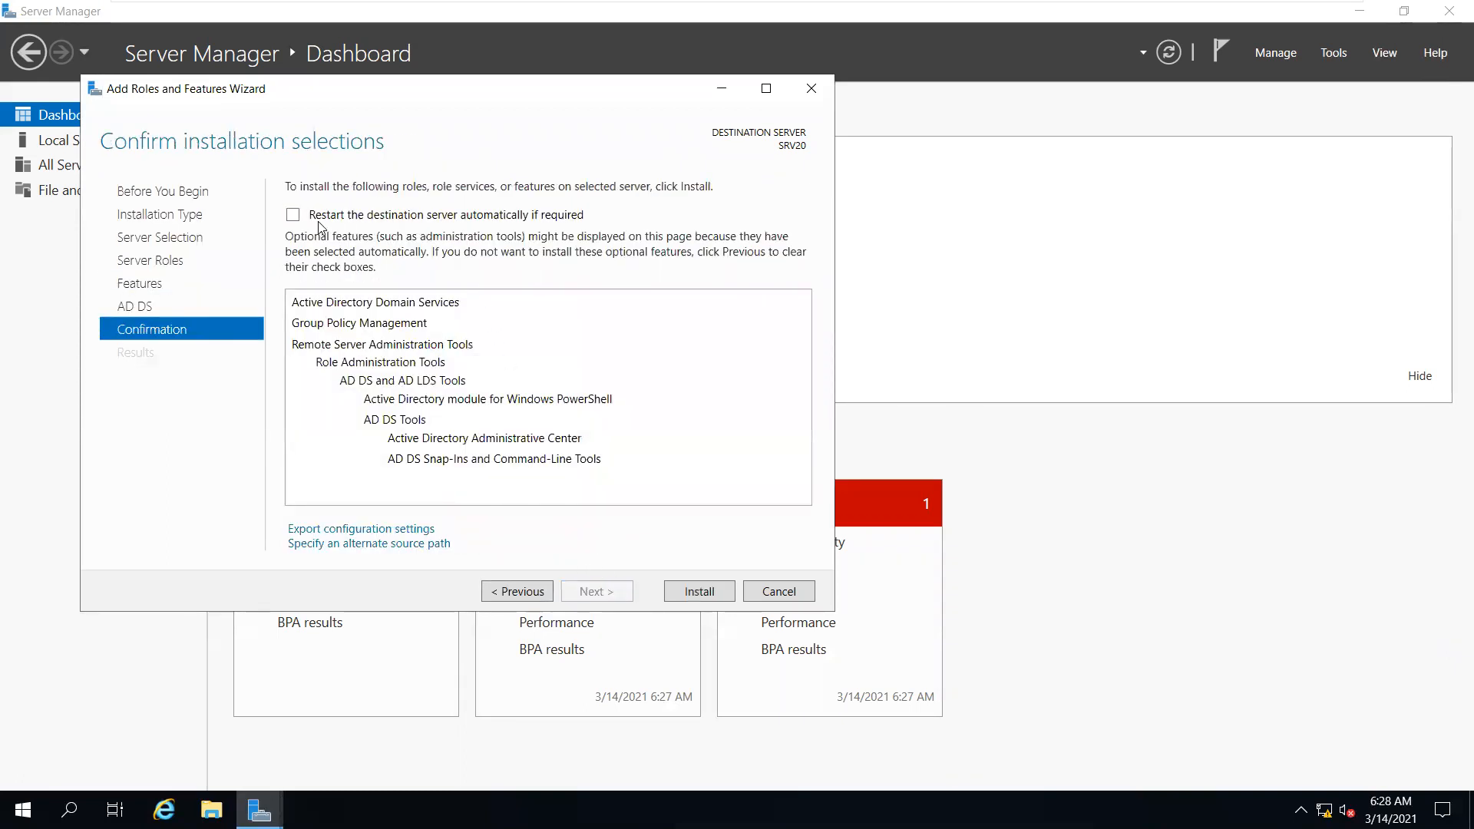
click(342, 218)
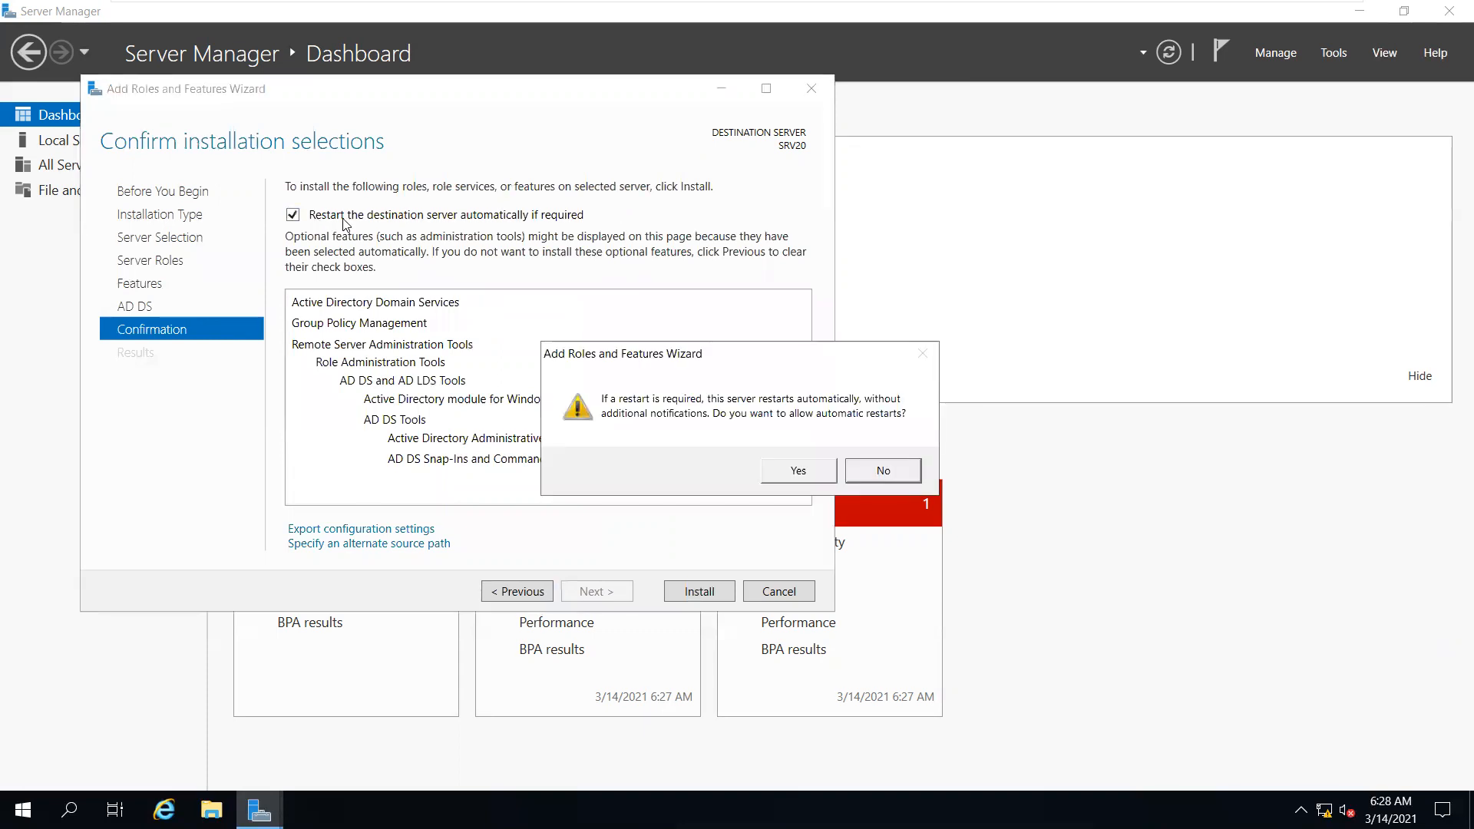
click(818, 470)
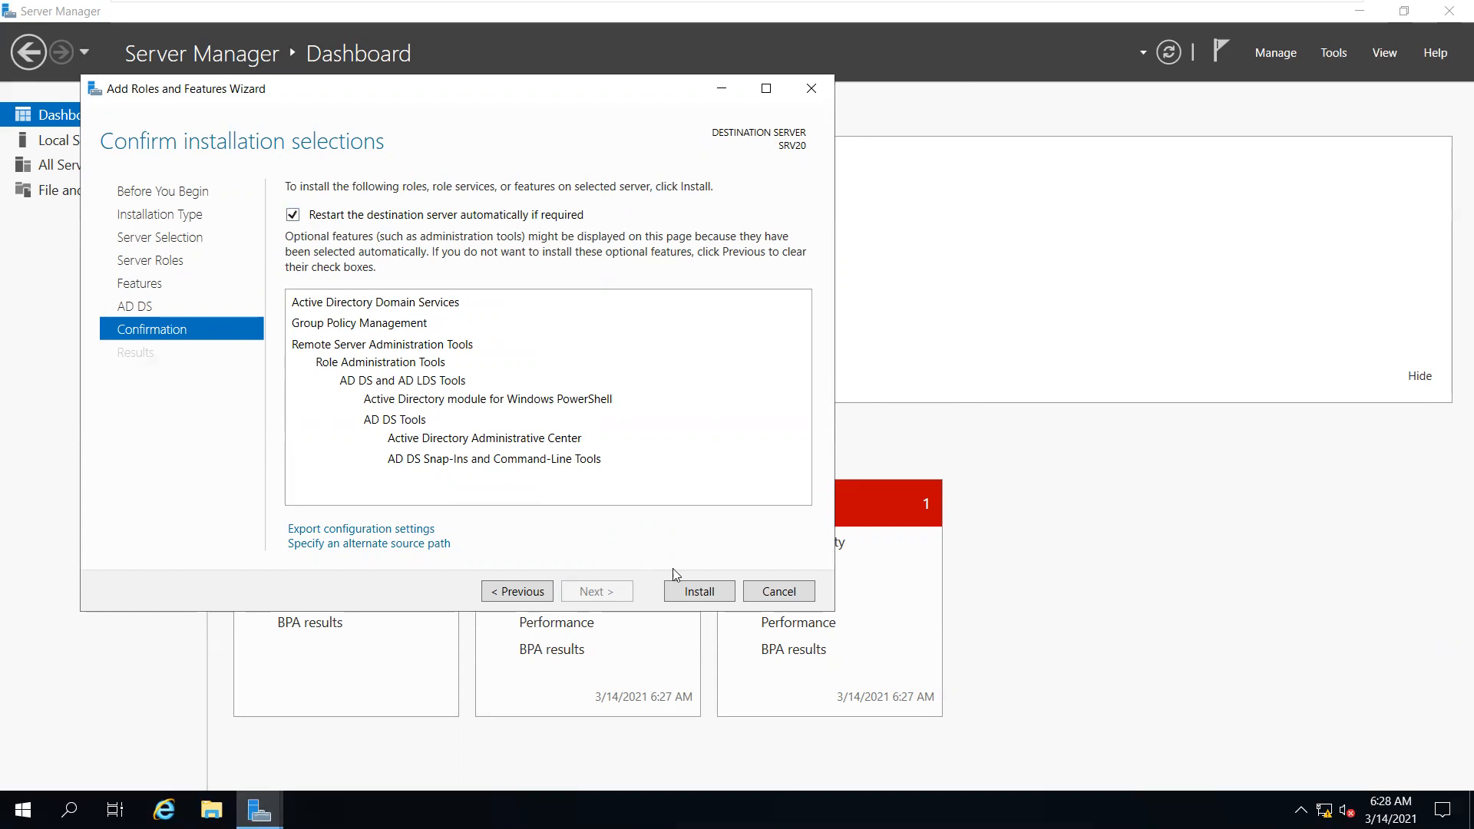
Install AD DS on SRV20, then choose Promote this server to a domain controller
click(689, 582)
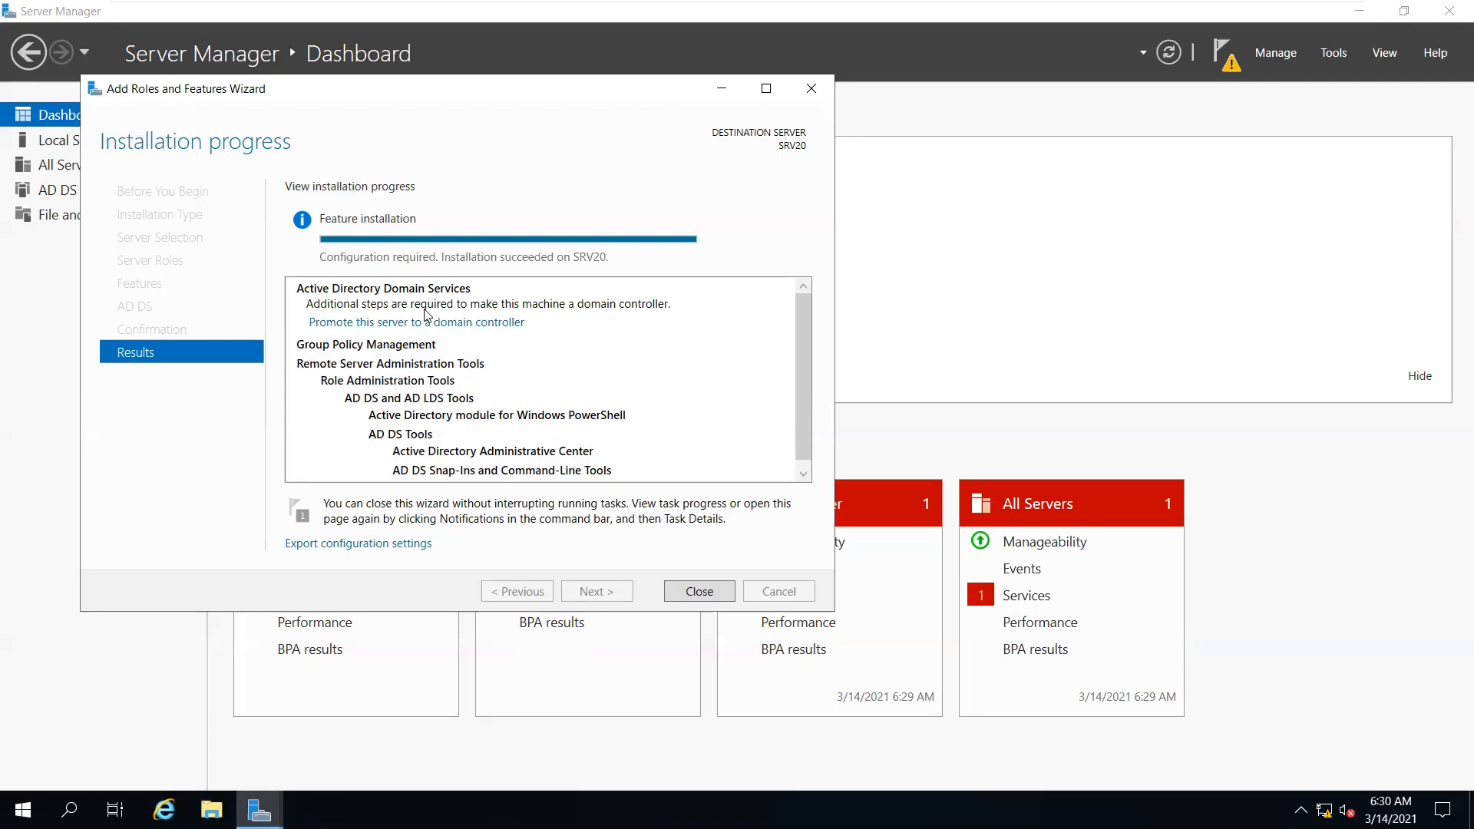
click(500, 323)
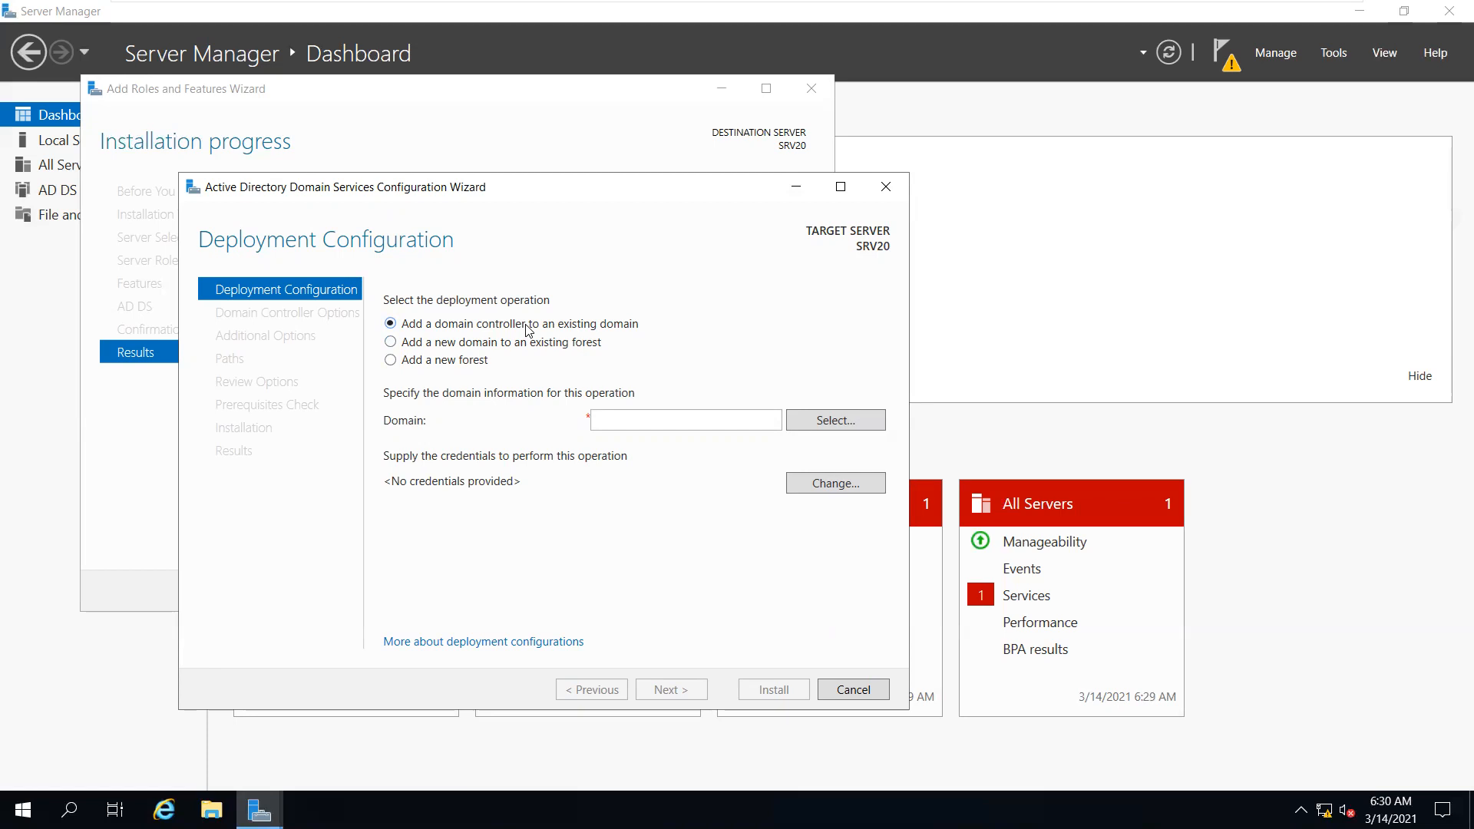
Create a new forest with root domain mcse.com, trimming the typed '.np', and continue
click(459, 361)
click(625, 412)
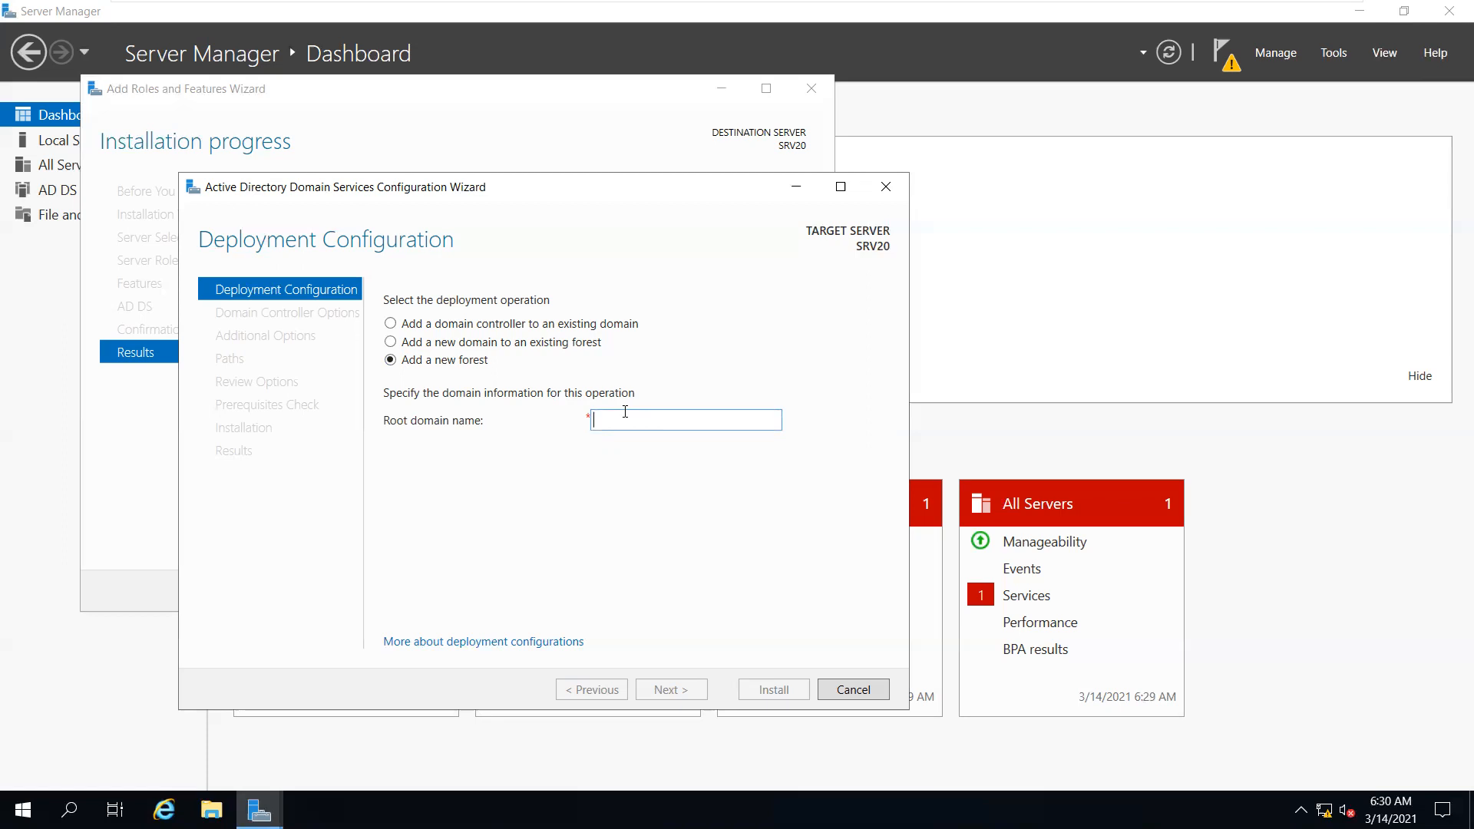
click(624, 412)
text(mcse)
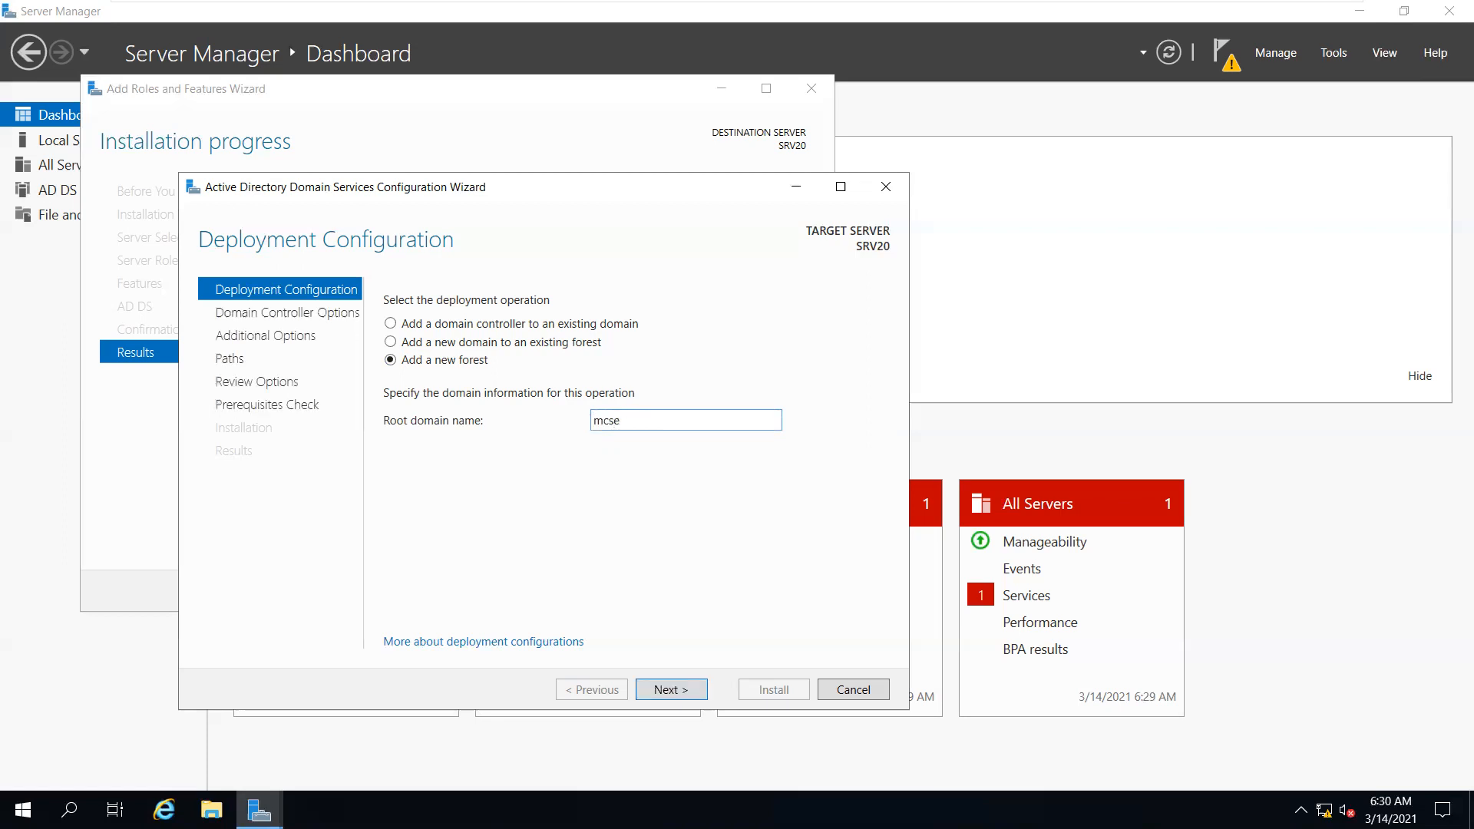
text(.com.np)
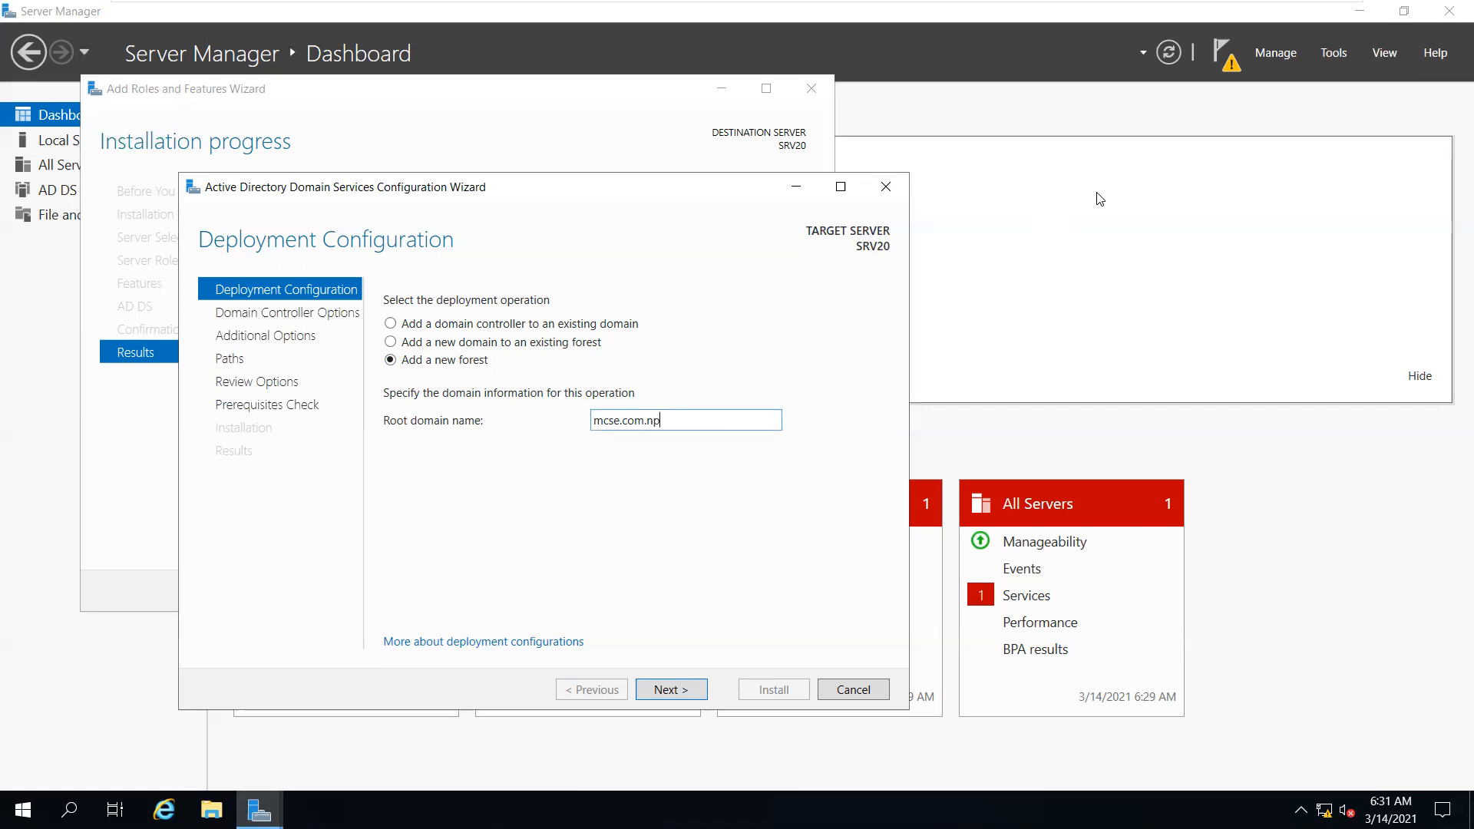
triple_click(743, 416)
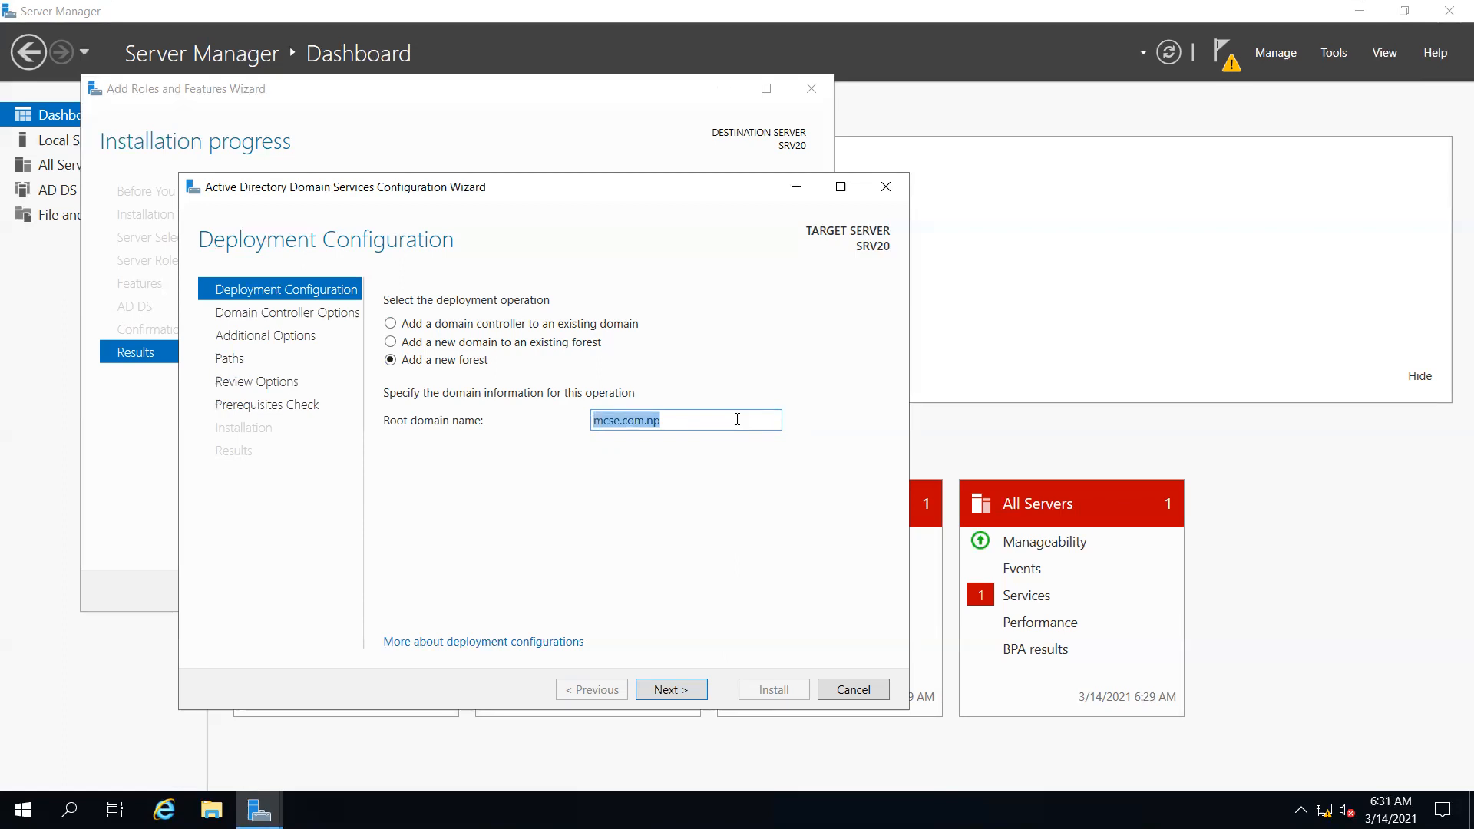
click(739, 418)
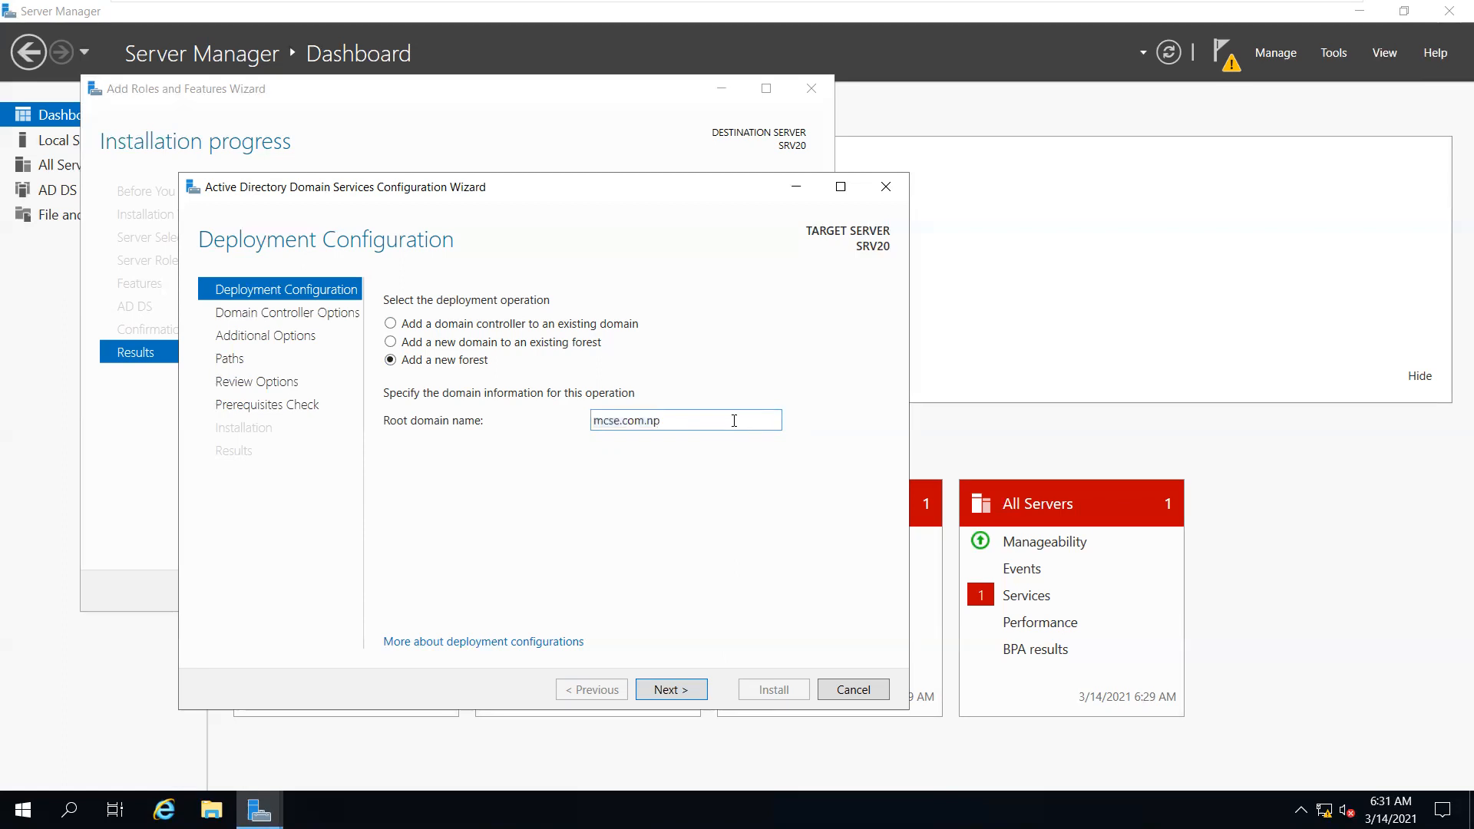
key(BackSpace)
key(BackSpace)
key(BackSpace)
click(695, 689)
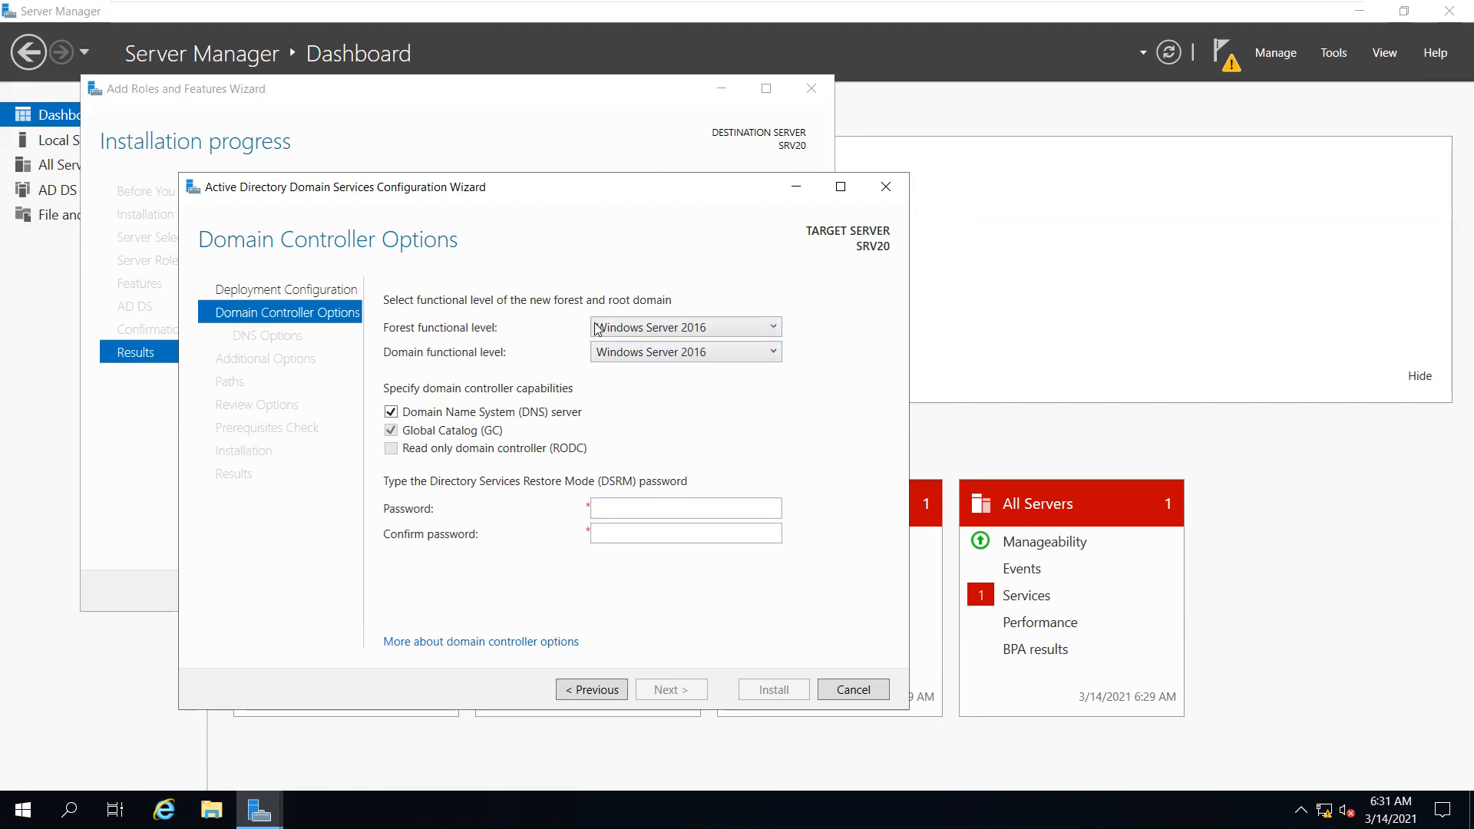
Try Windows Server 2008 as forest functional level, then set it back to Windows Server 2016
click(773, 329)
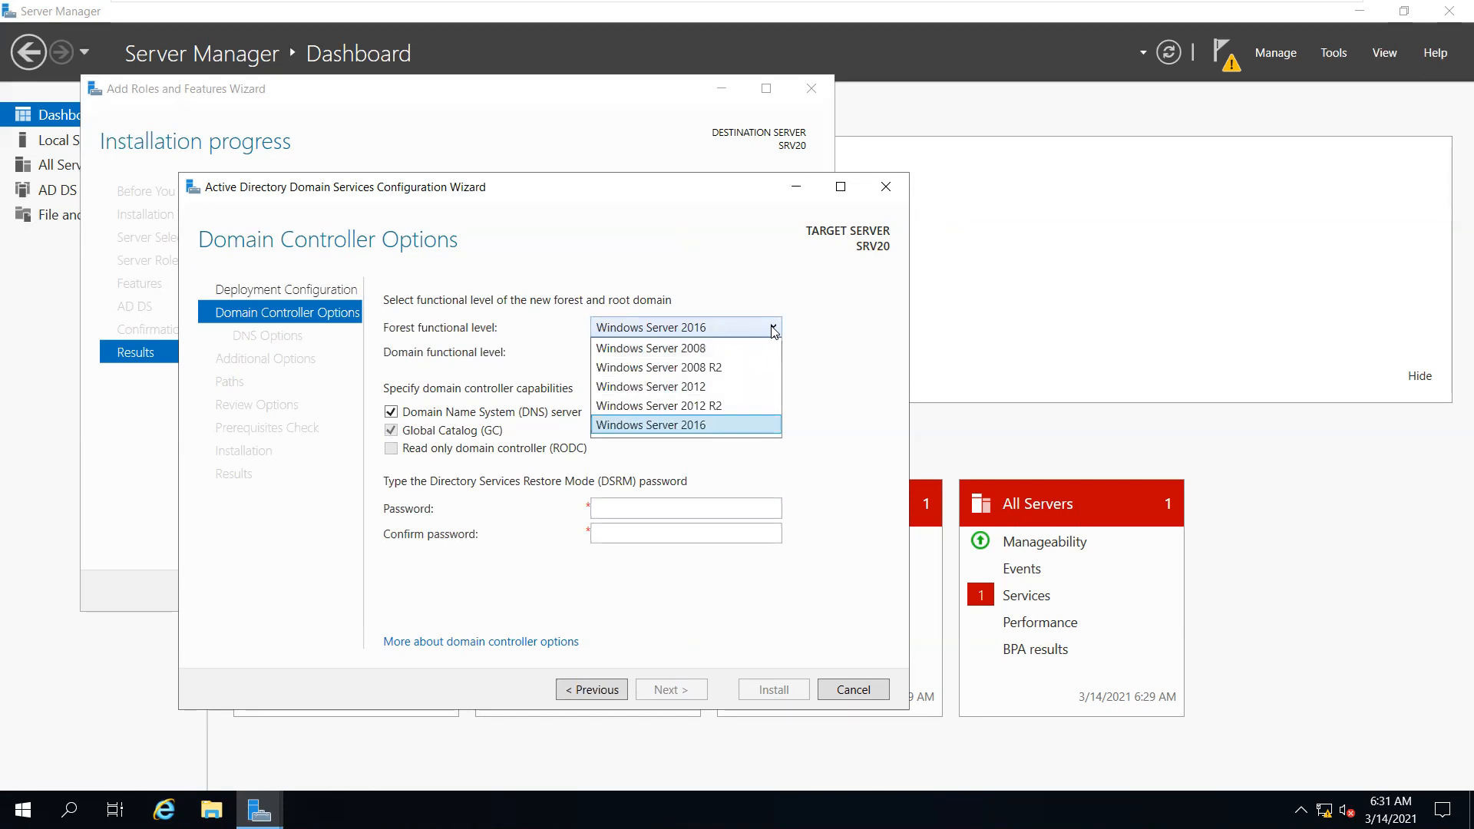
click(773, 329)
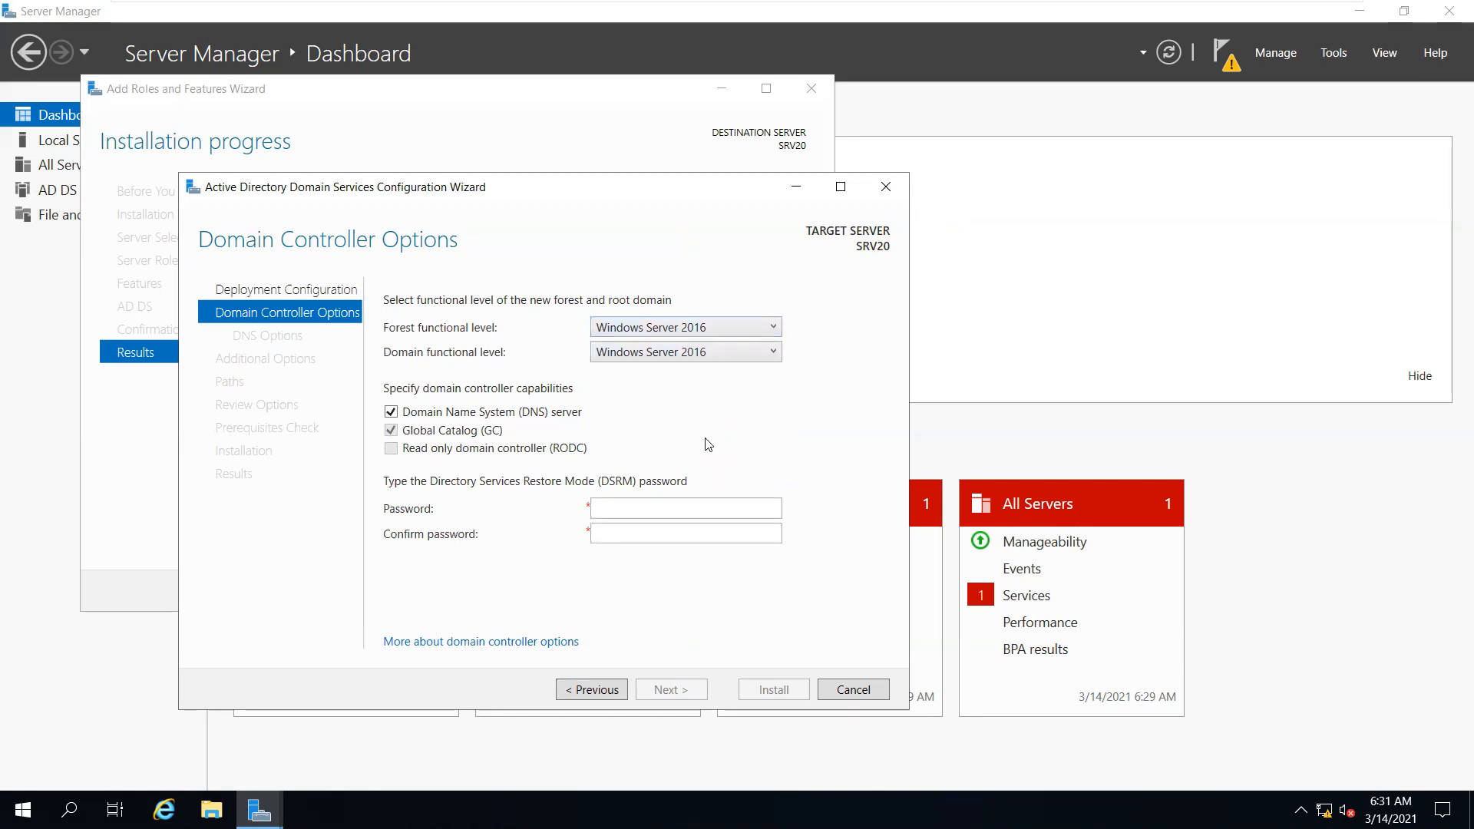
click(704, 330)
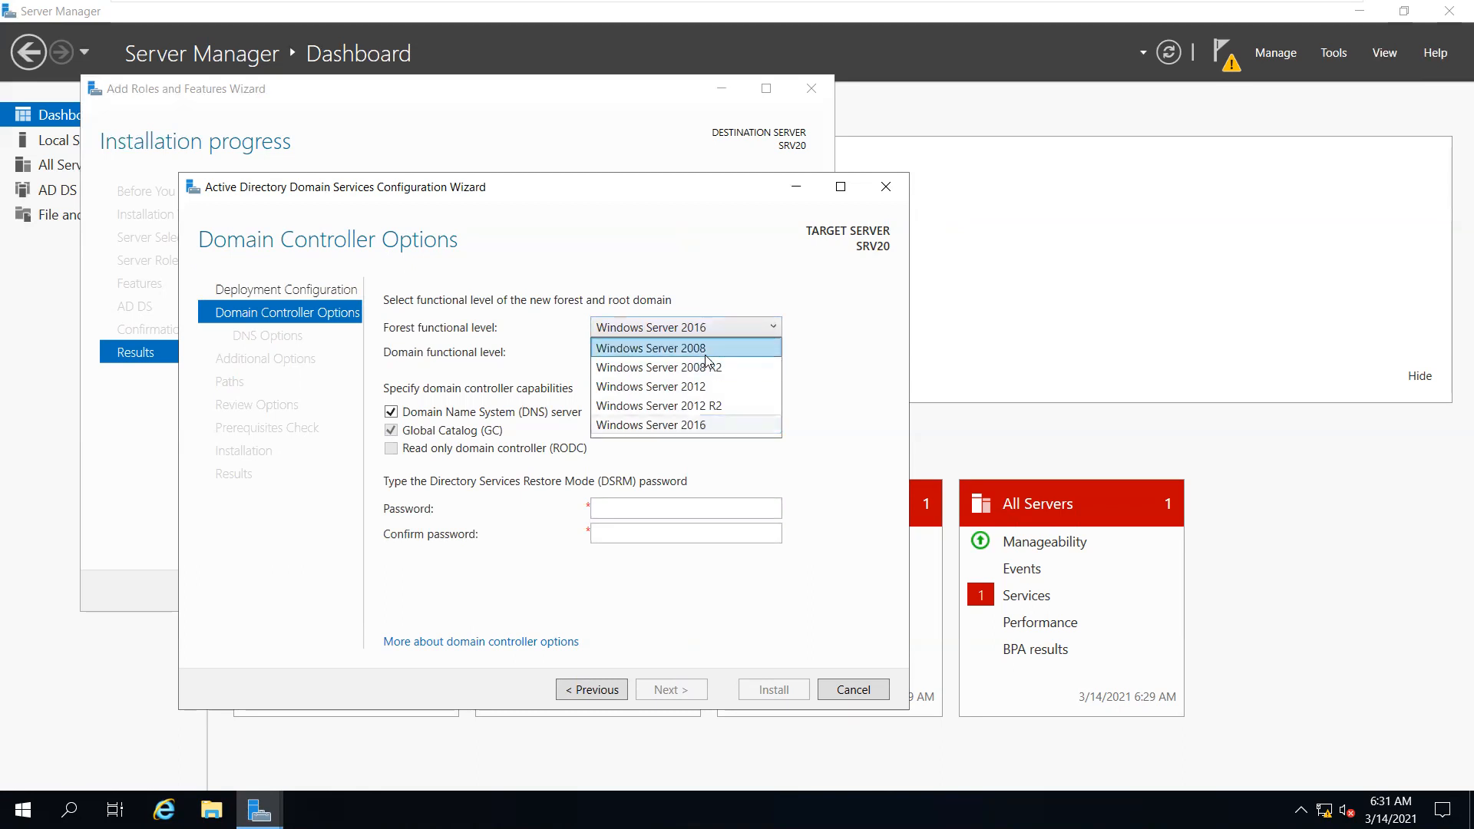
click(690, 348)
click(706, 360)
click(700, 373)
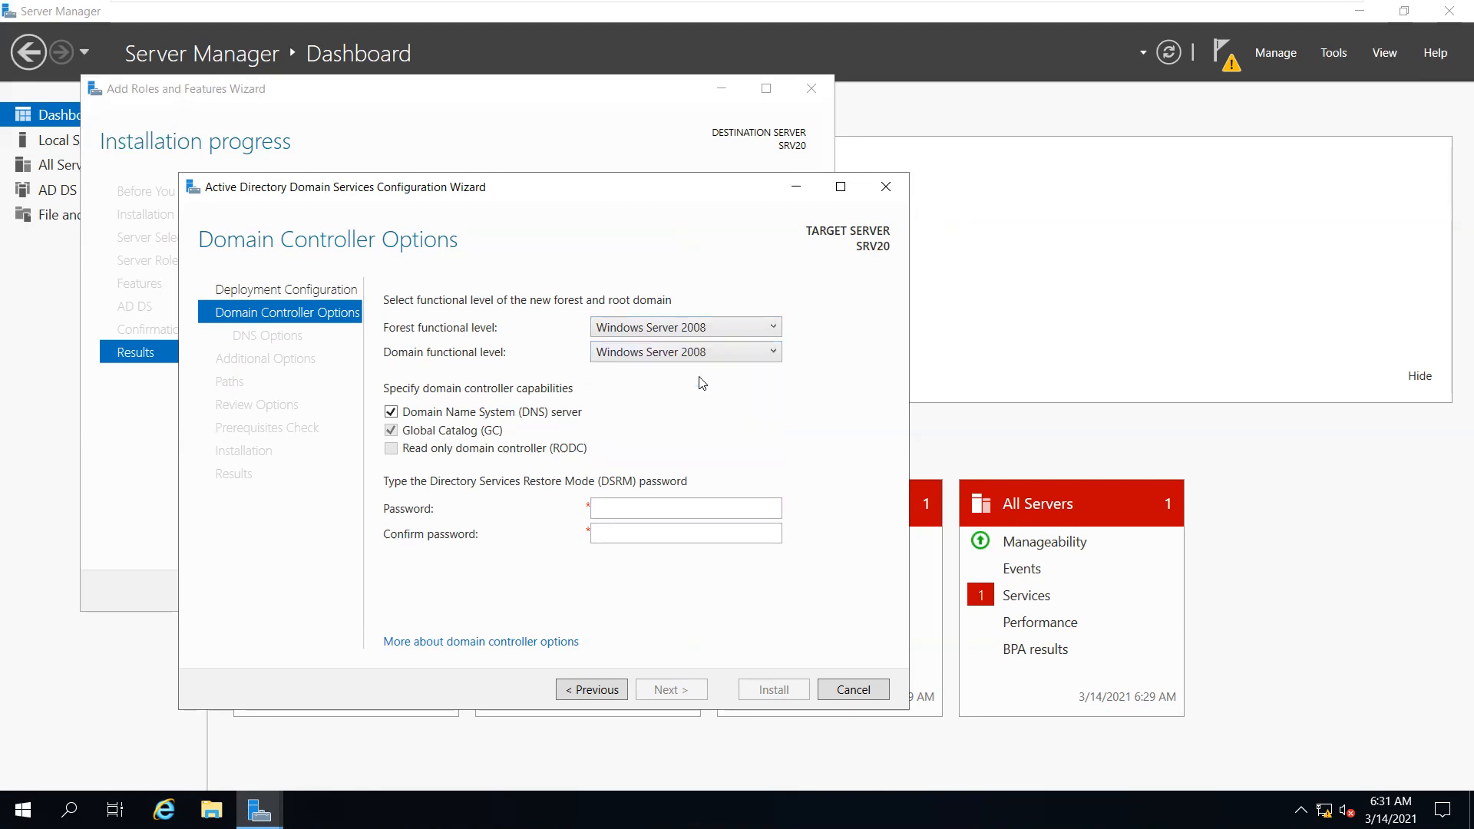
click(673, 330)
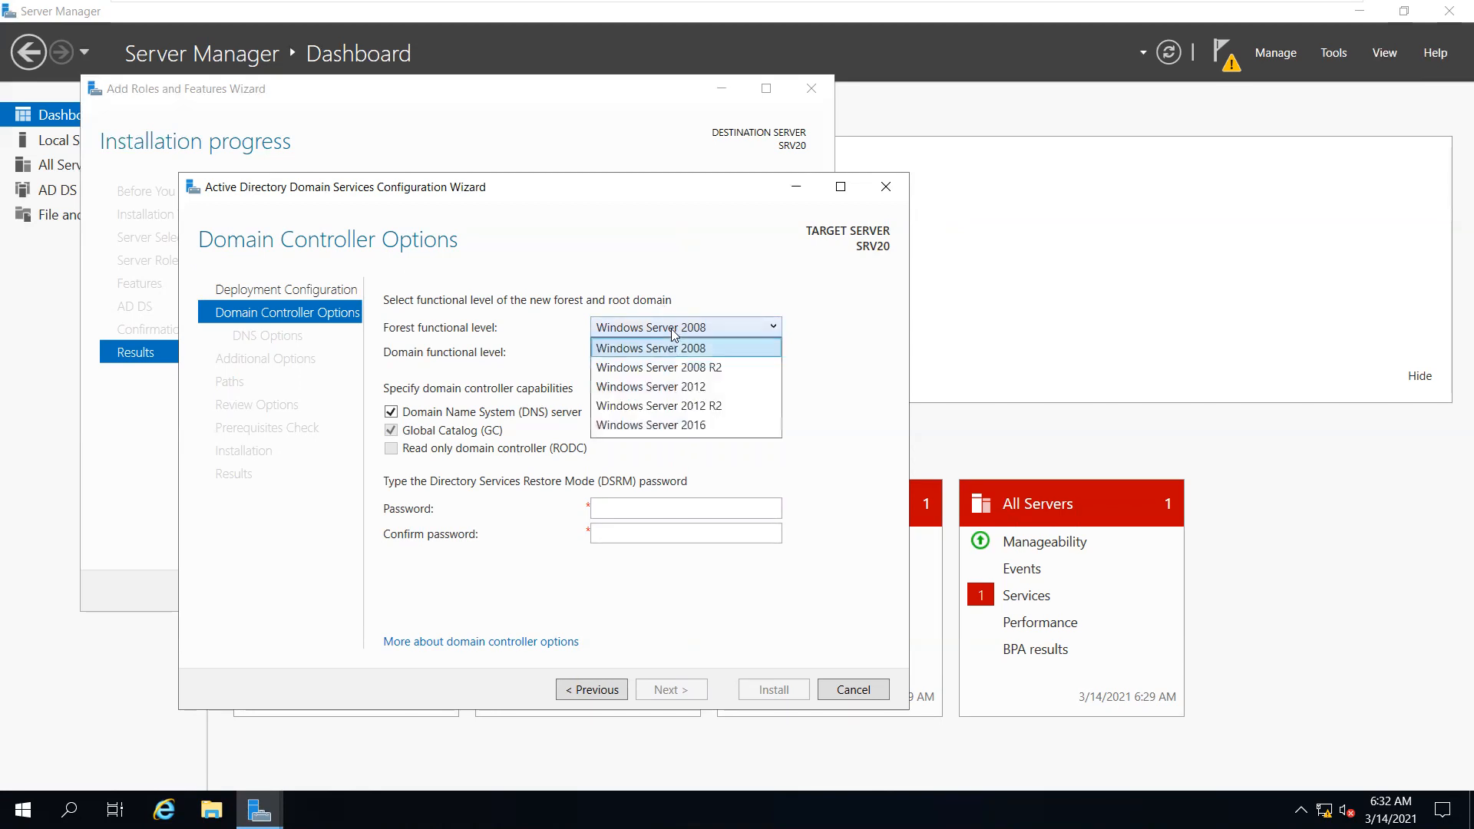
click(672, 426)
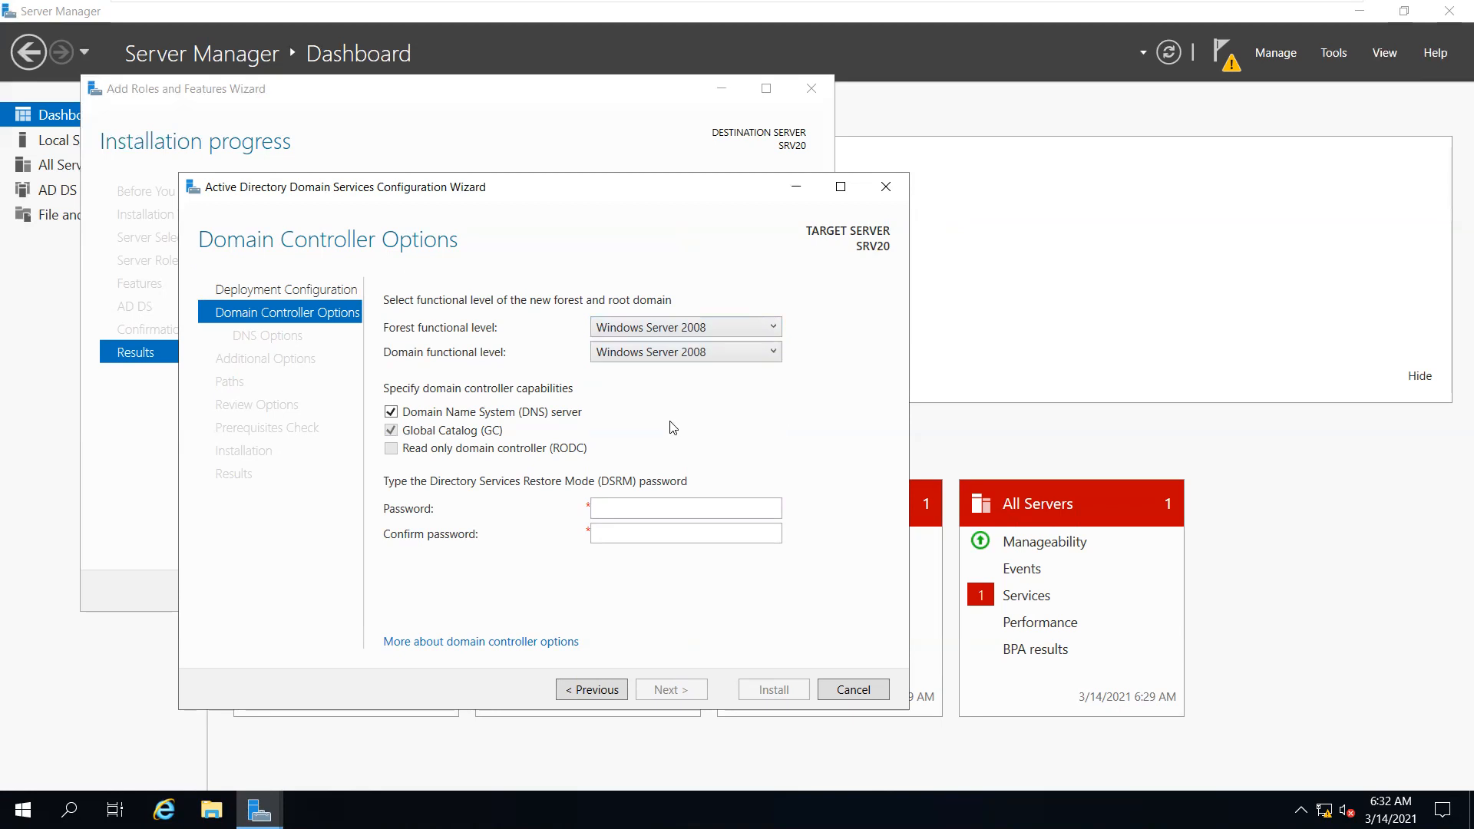
Enter and confirm the DSRM restore password, then continue to DNS Options
click(660, 508)
click(651, 537)
click(648, 511)
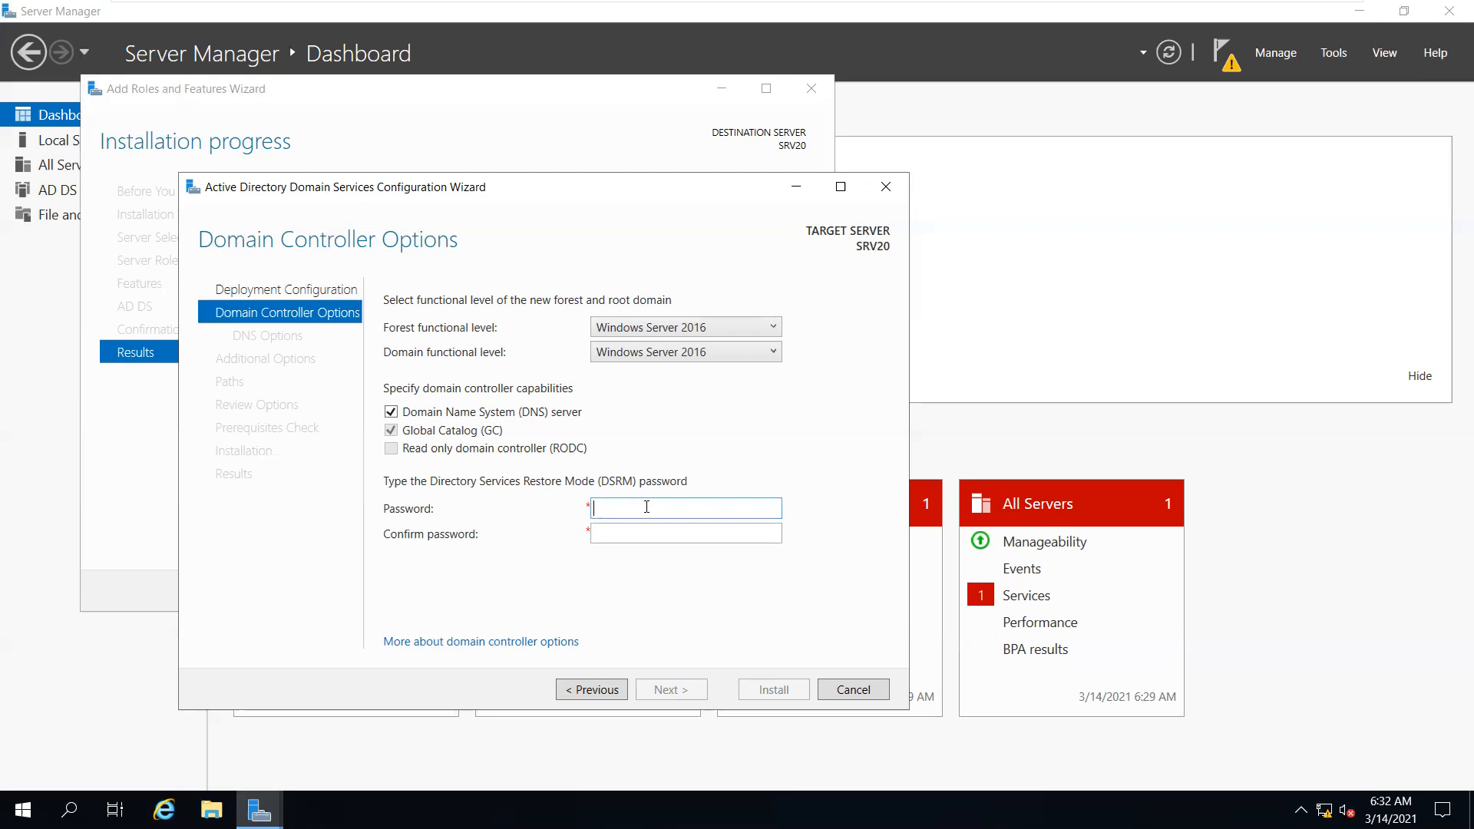
text(P@ssw0rd)
key(Tab)
text(P@ssw0rd)
key(Return)
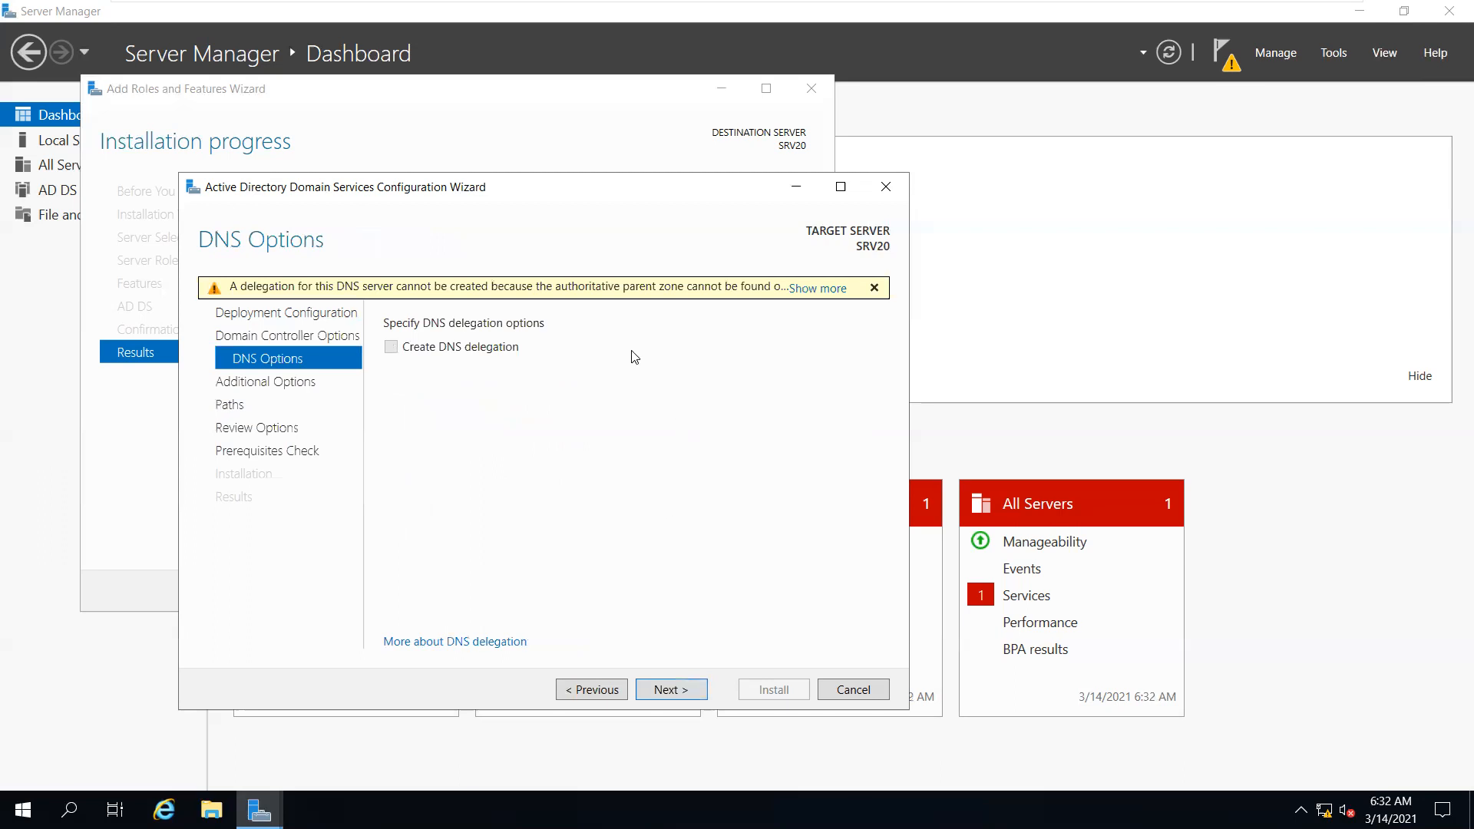
Continue past DNS Options and check that the NetBIOS domain name reads MCSE
click(684, 691)
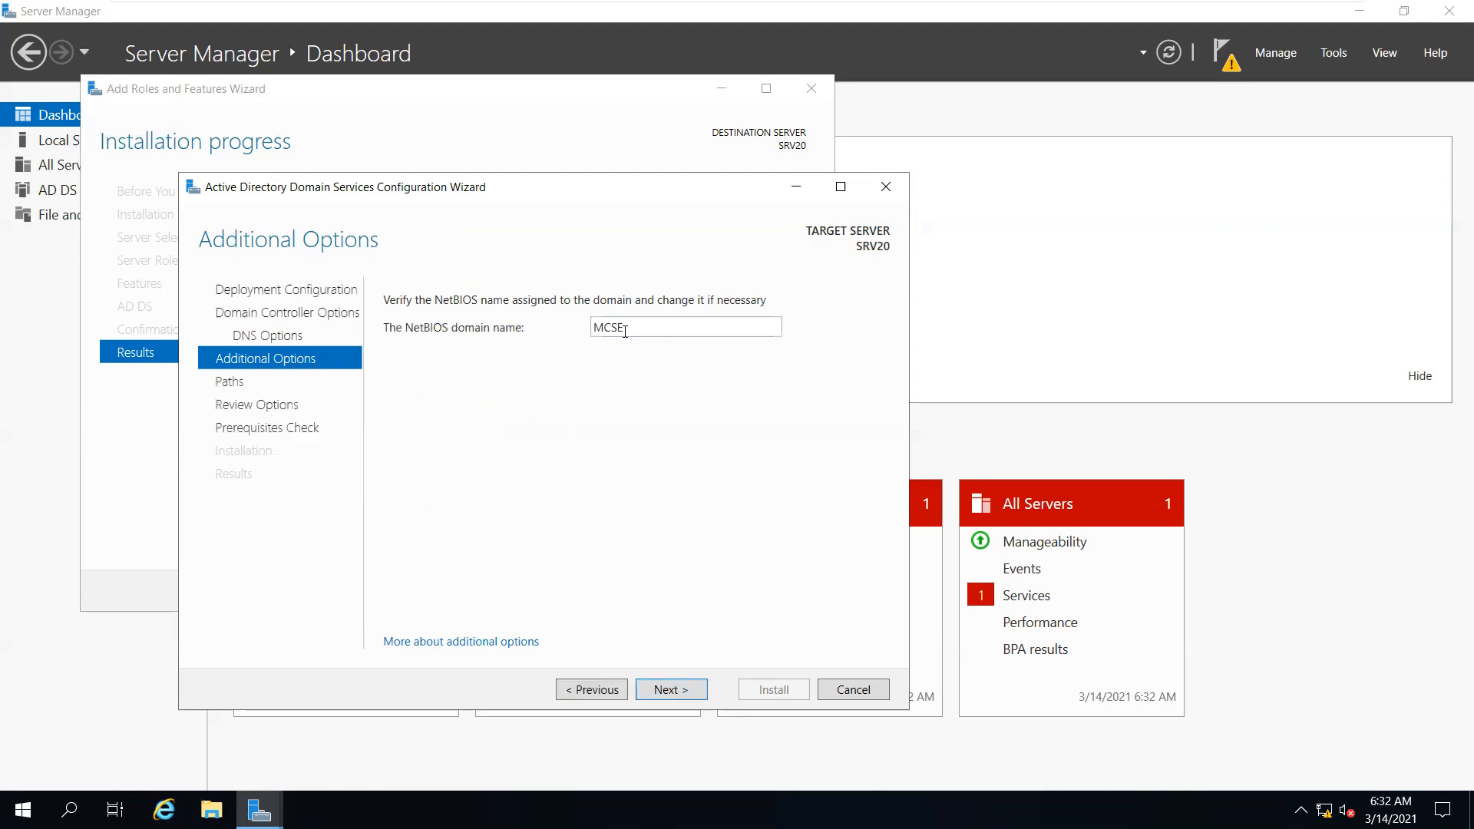
double_click(630, 323)
click(652, 319)
Keep the default paths: database and logs in C:\Windows\NTDS, SYSVOL in C:\Windows\SYSVOL
click(657, 695)
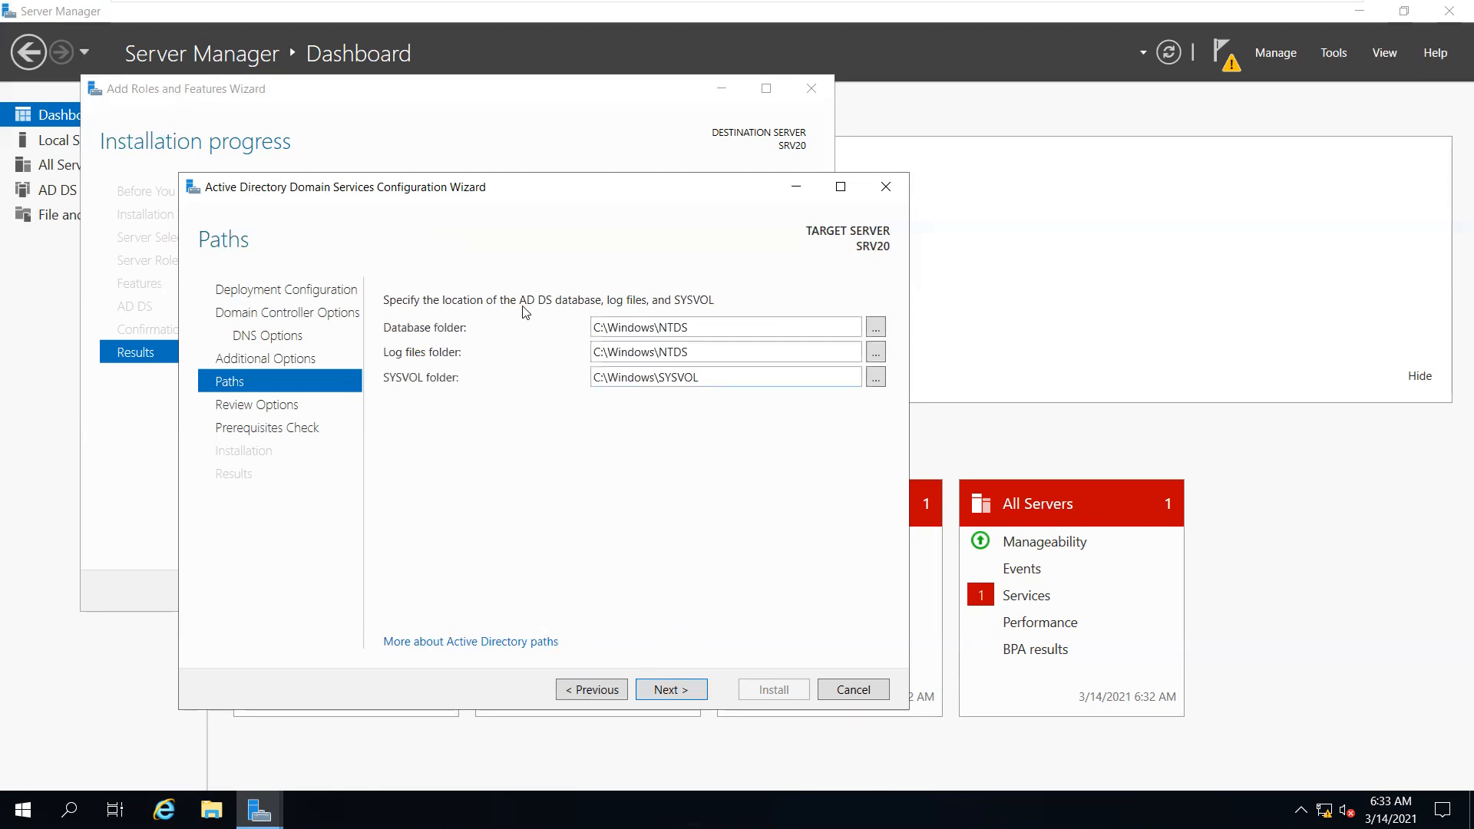
double_click(737, 323)
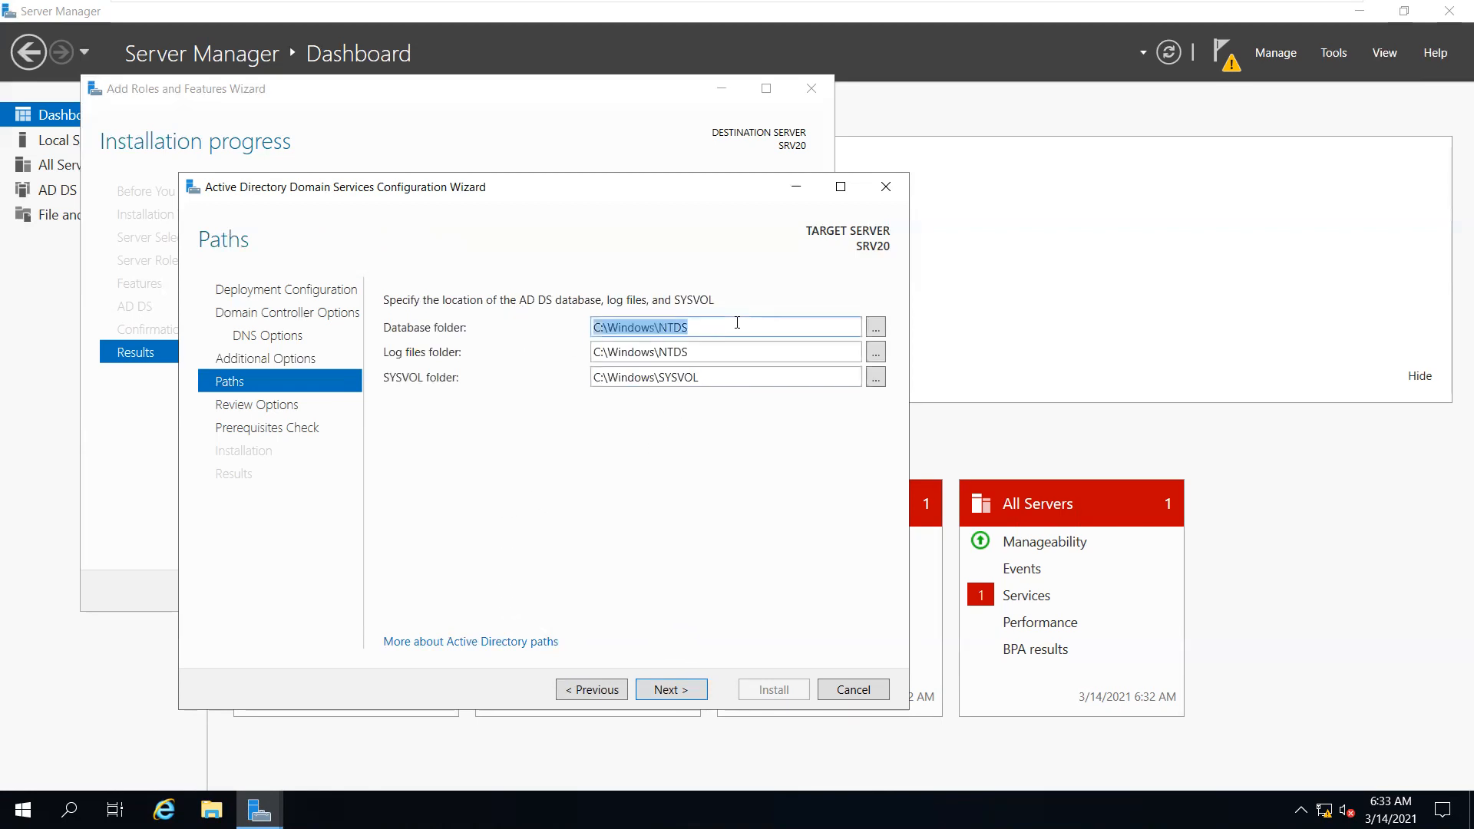
double_click(708, 350)
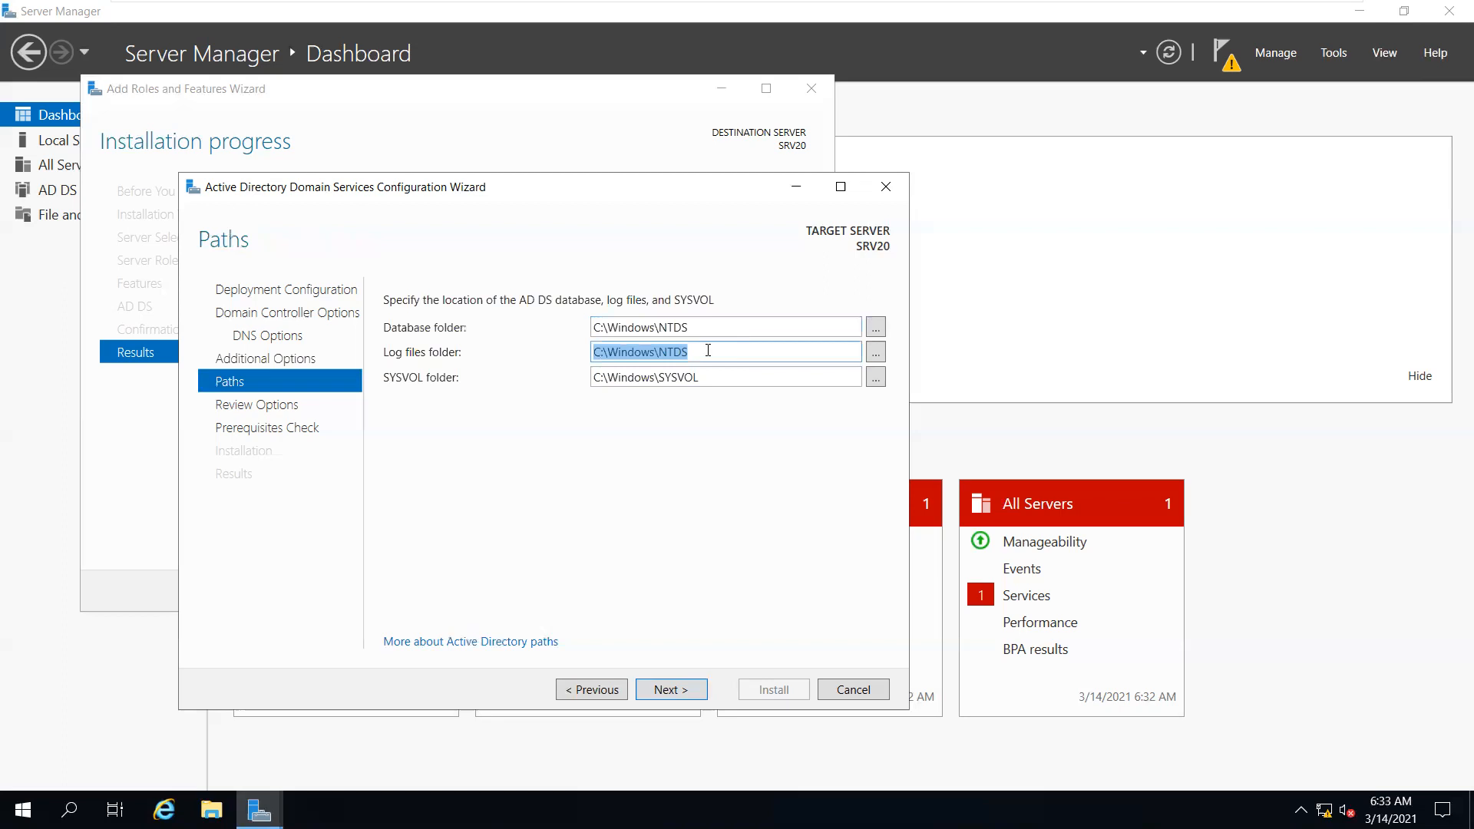
double_click(783, 373)
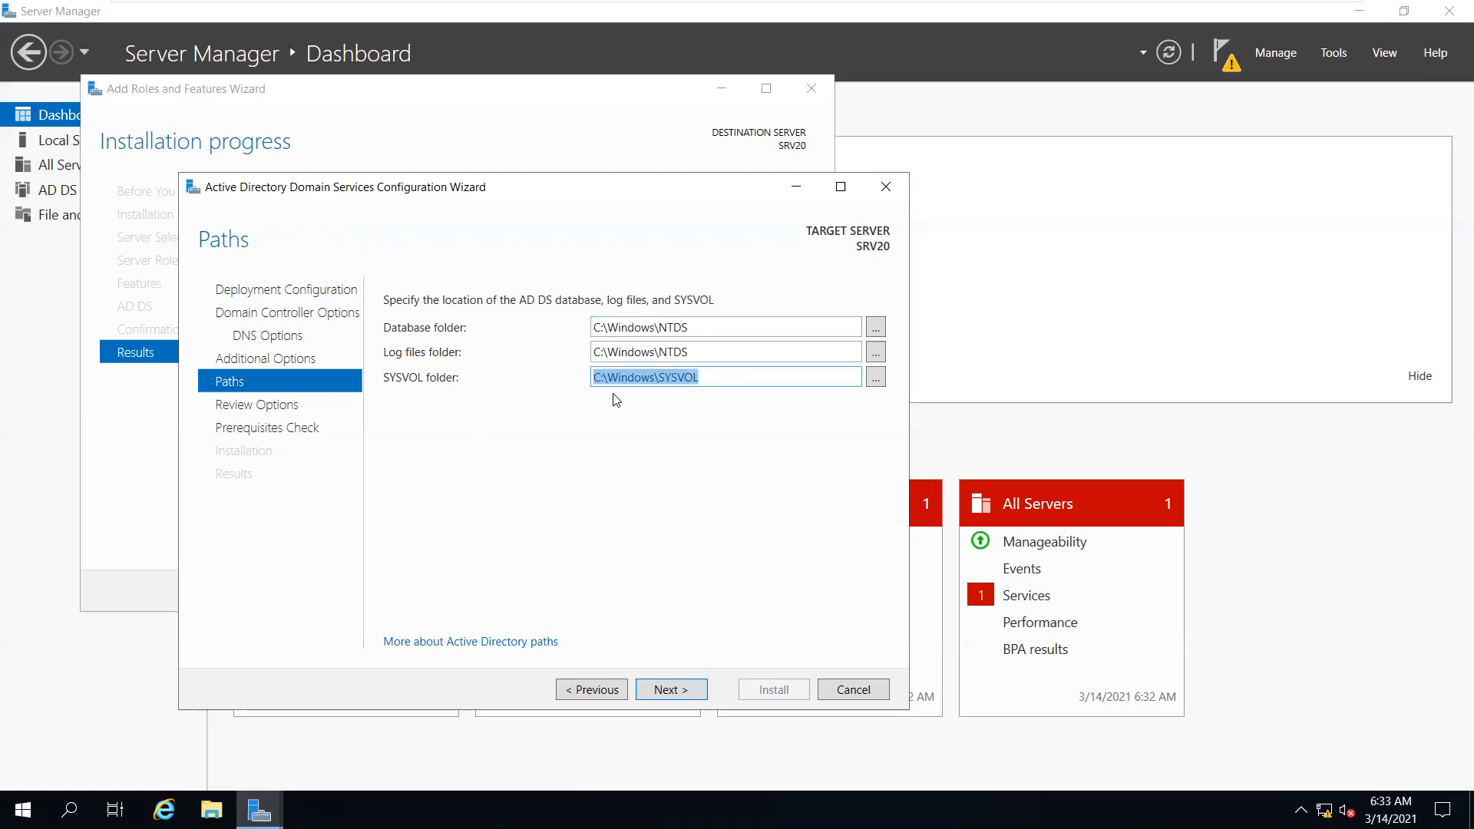
click(707, 350)
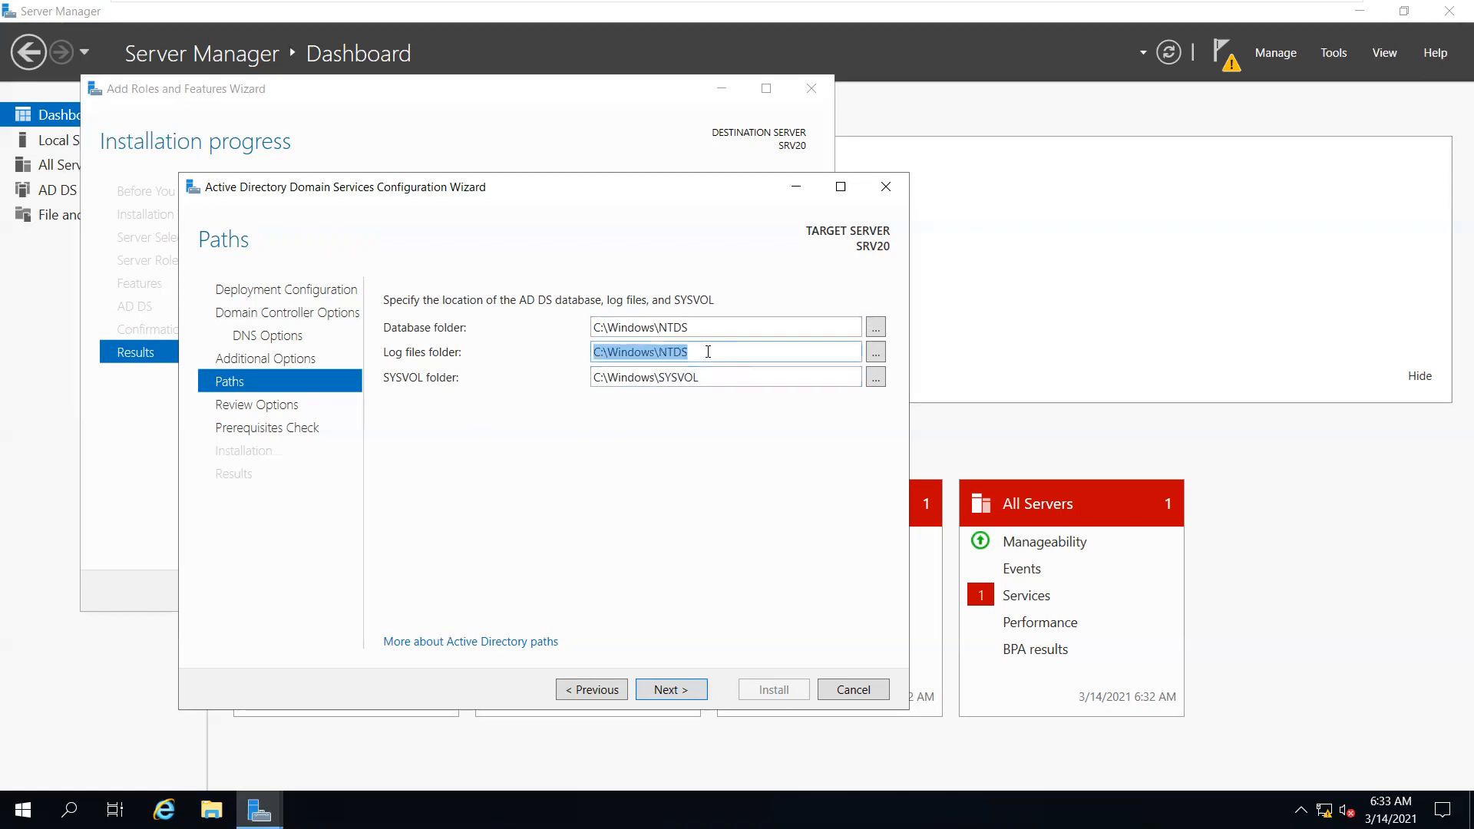
click(697, 324)
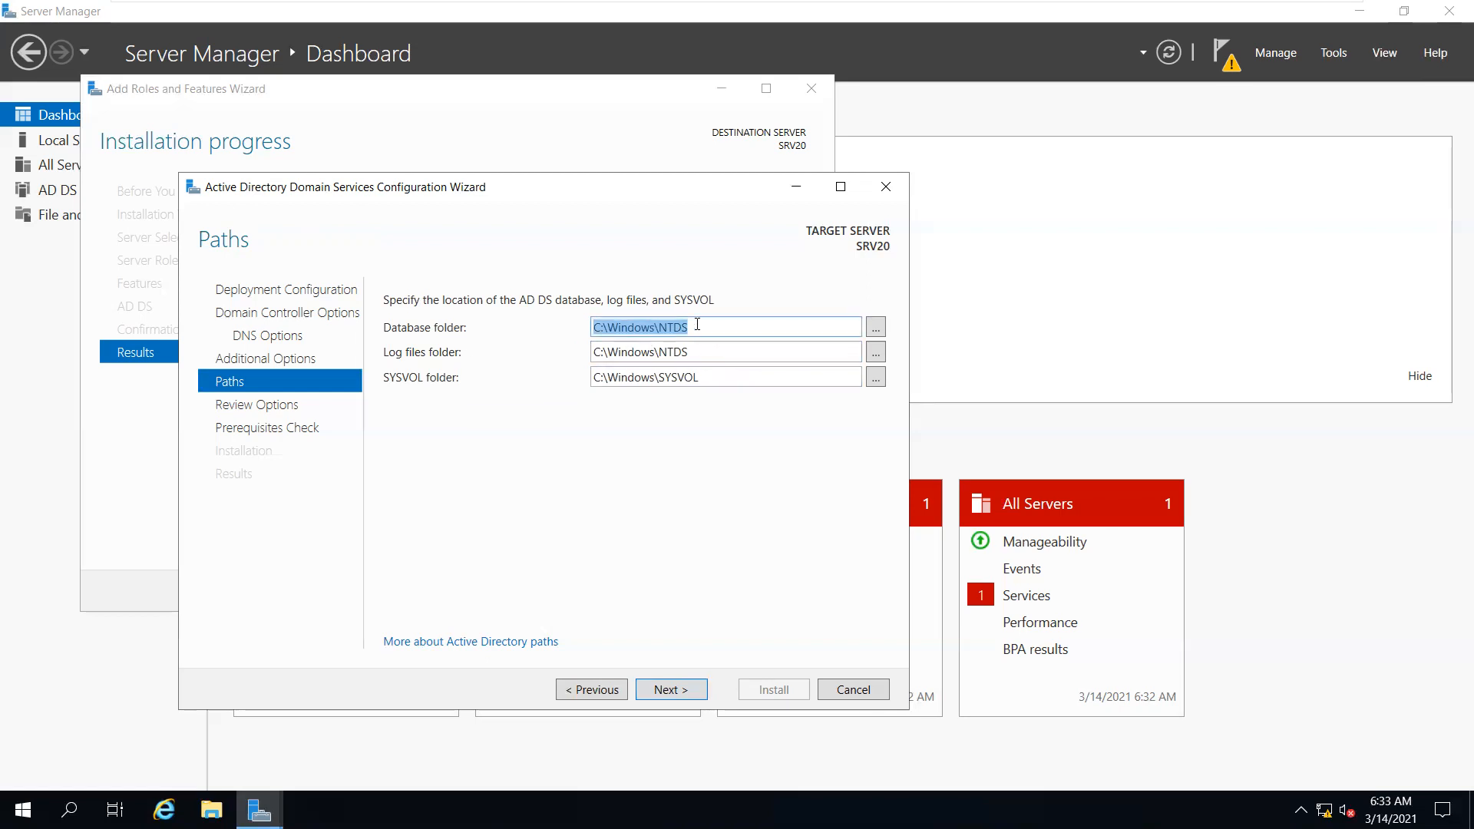
Scroll through the chosen settings on the Review Options page
click(686, 689)
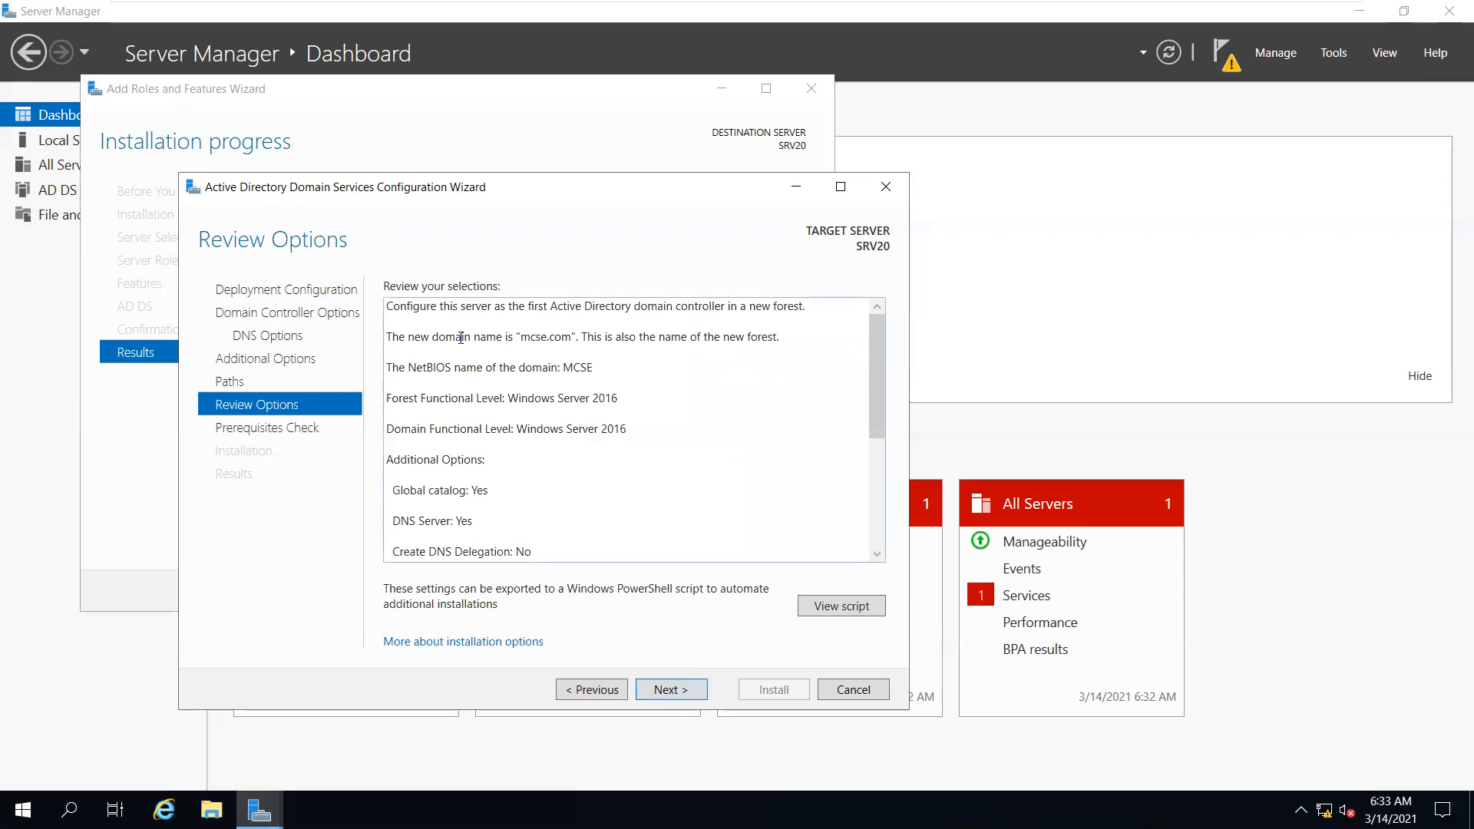
scroll(461, 338, down, 5)
scroll(476, 415, up, 5)
scroll(478, 424, down, 3)
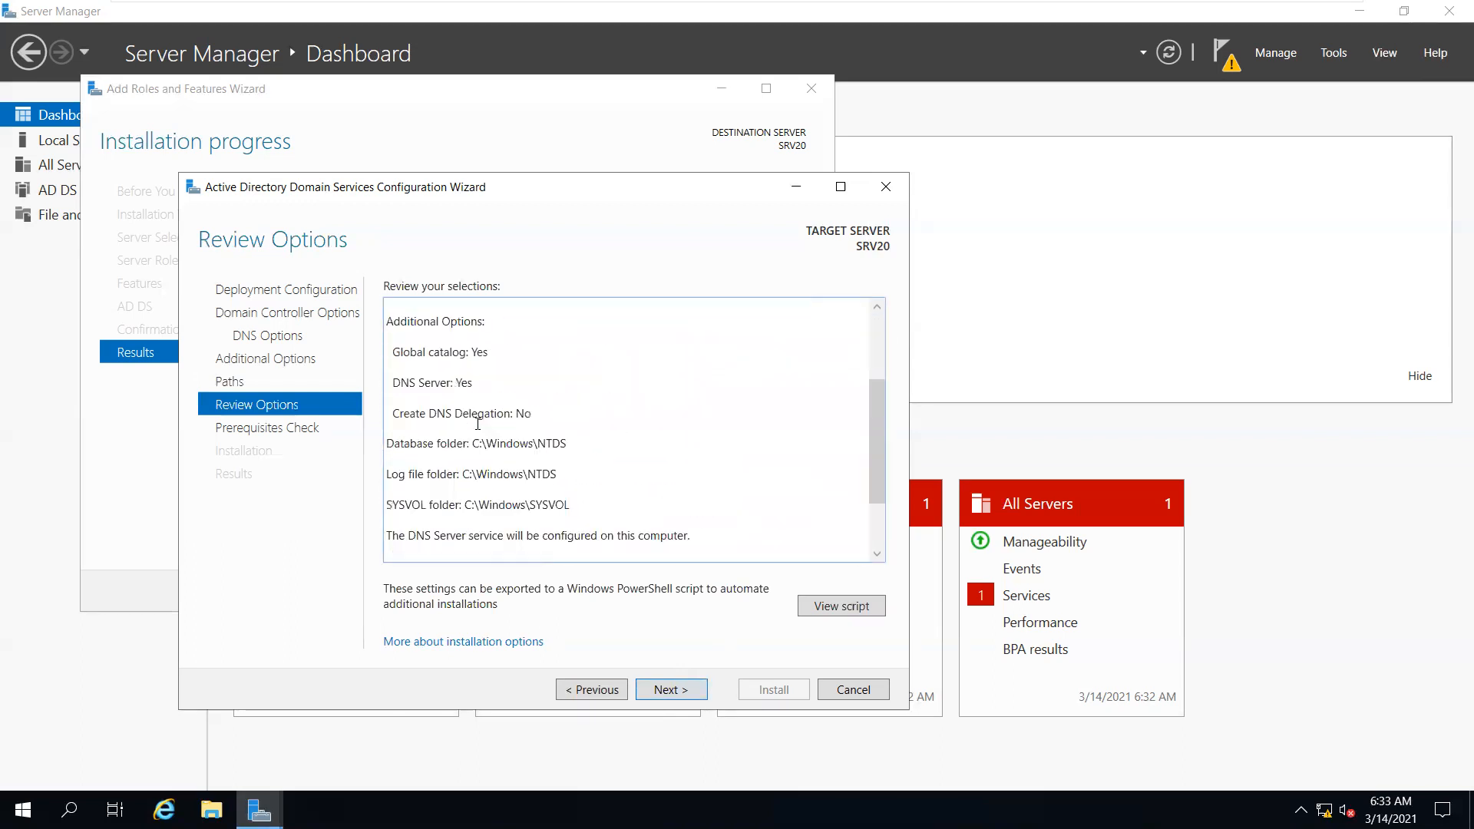
scroll(478, 424, down, 3)
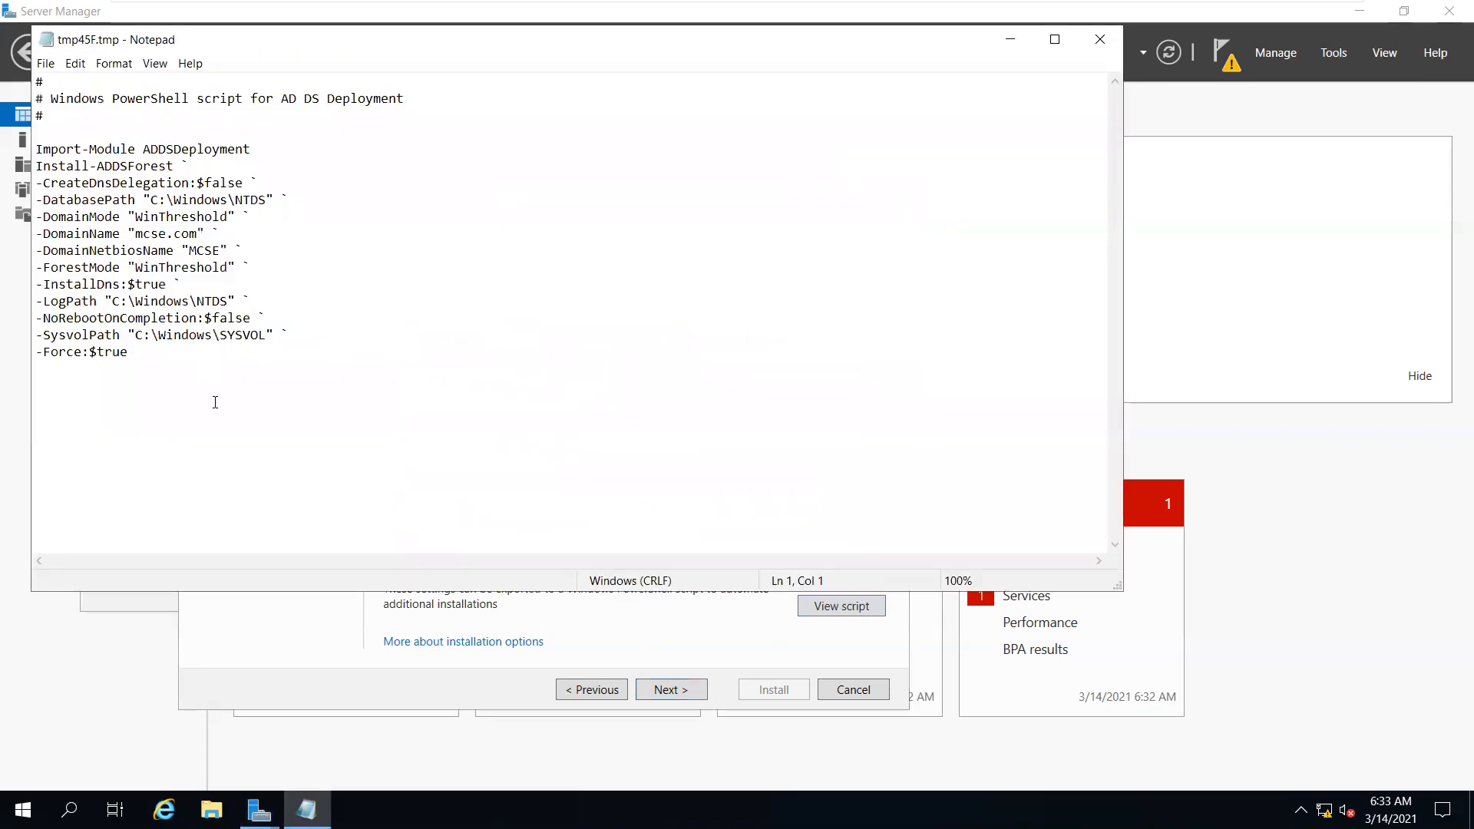
Select and copy the entire Install-ADDSForest deployment script in Notepad
drag(160, 353, 7, 49)
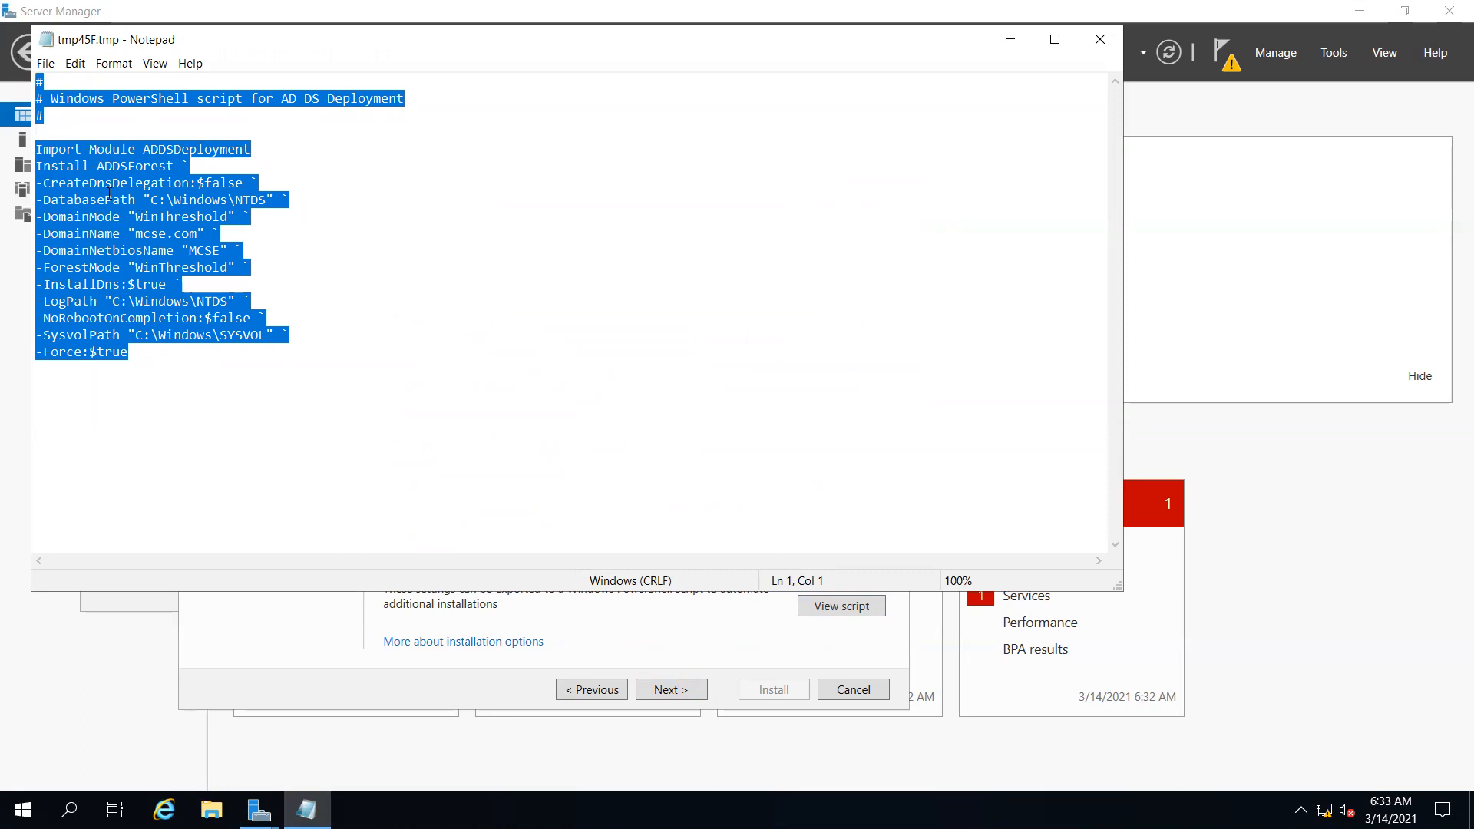
right_click(156, 237)
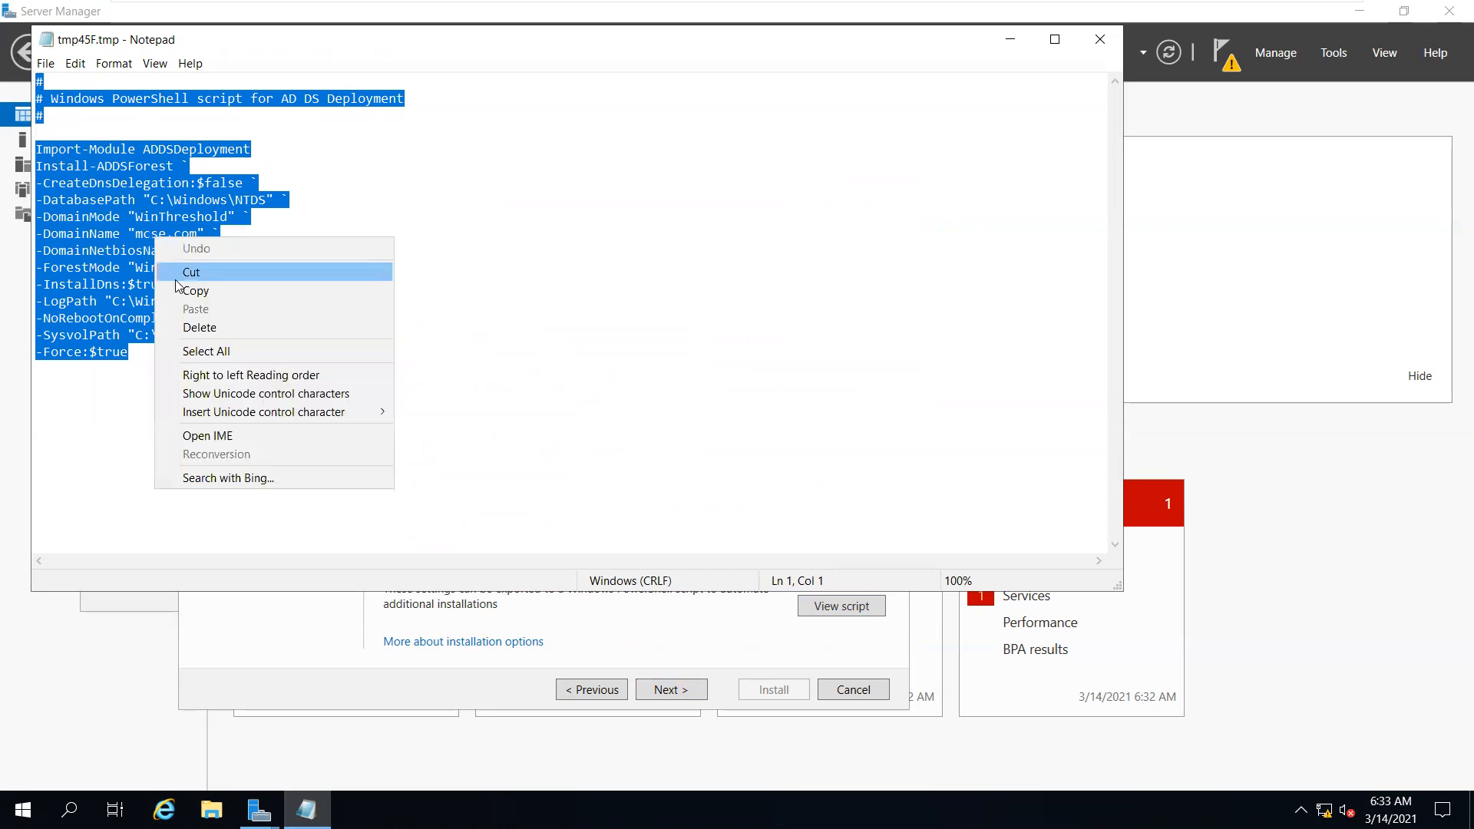
click(181, 289)
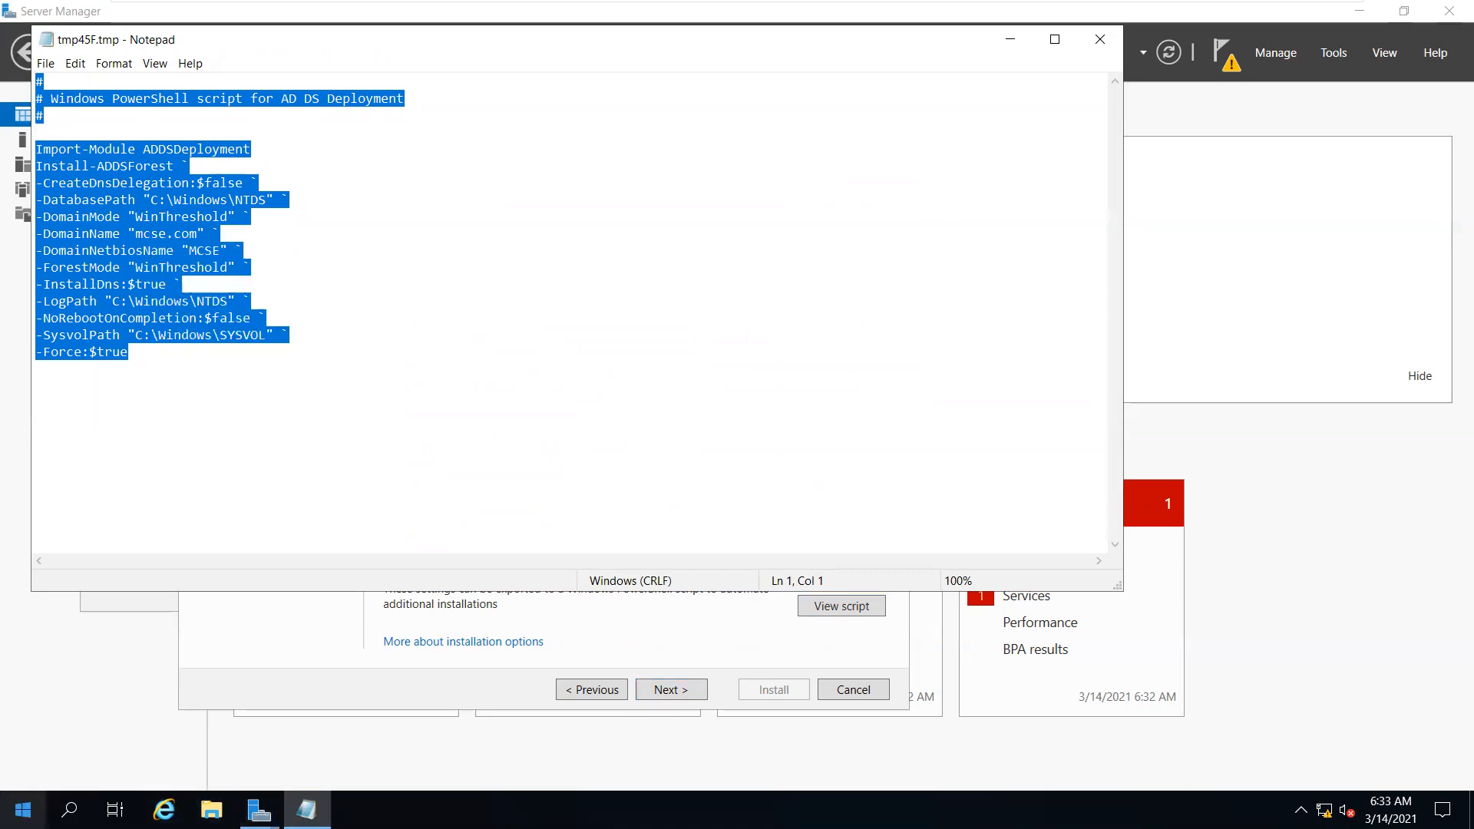
click(23, 810)
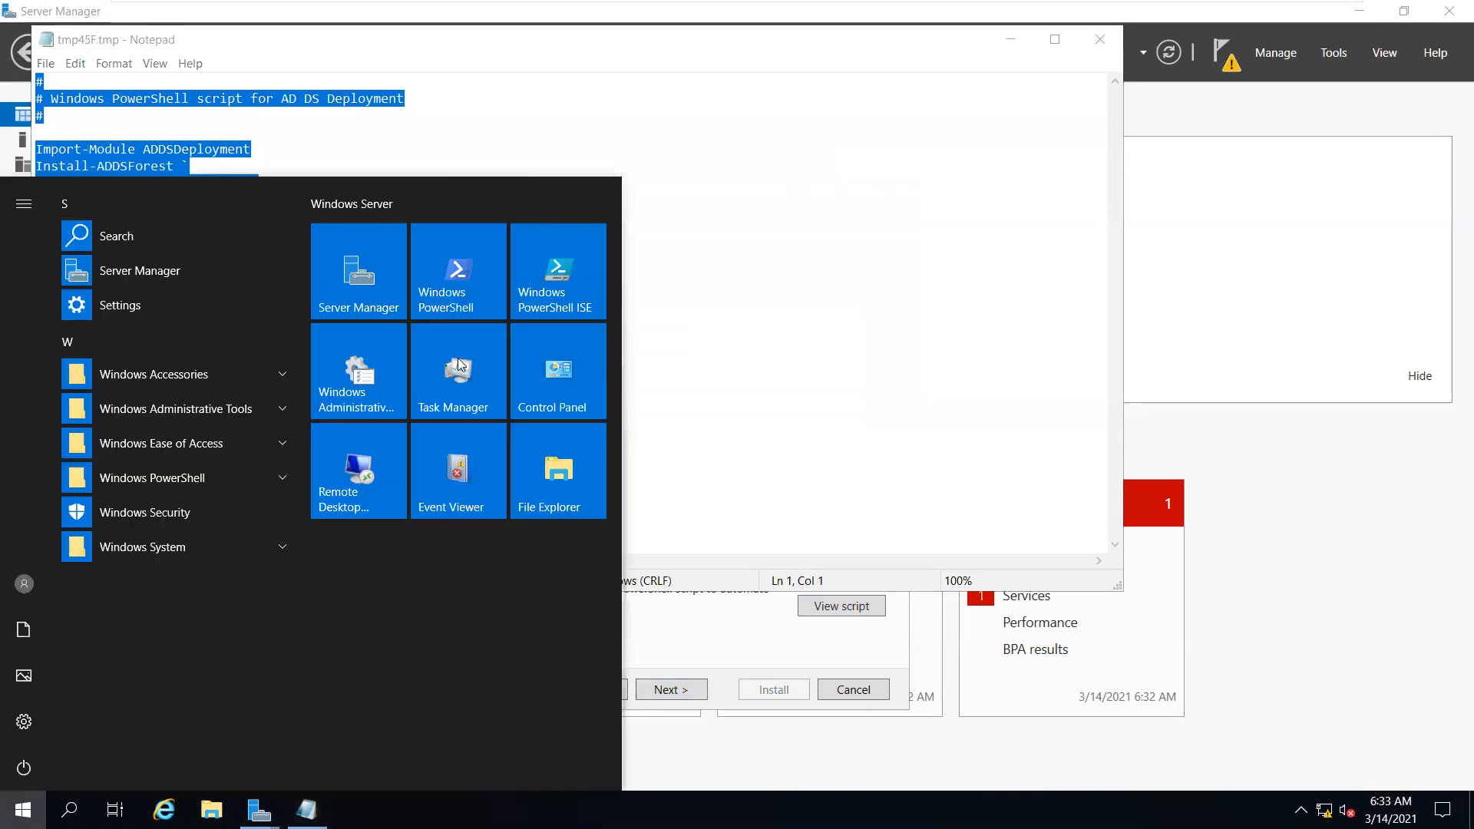
Paste the copied deployment script into Windows PowerShell and run it
click(455, 307)
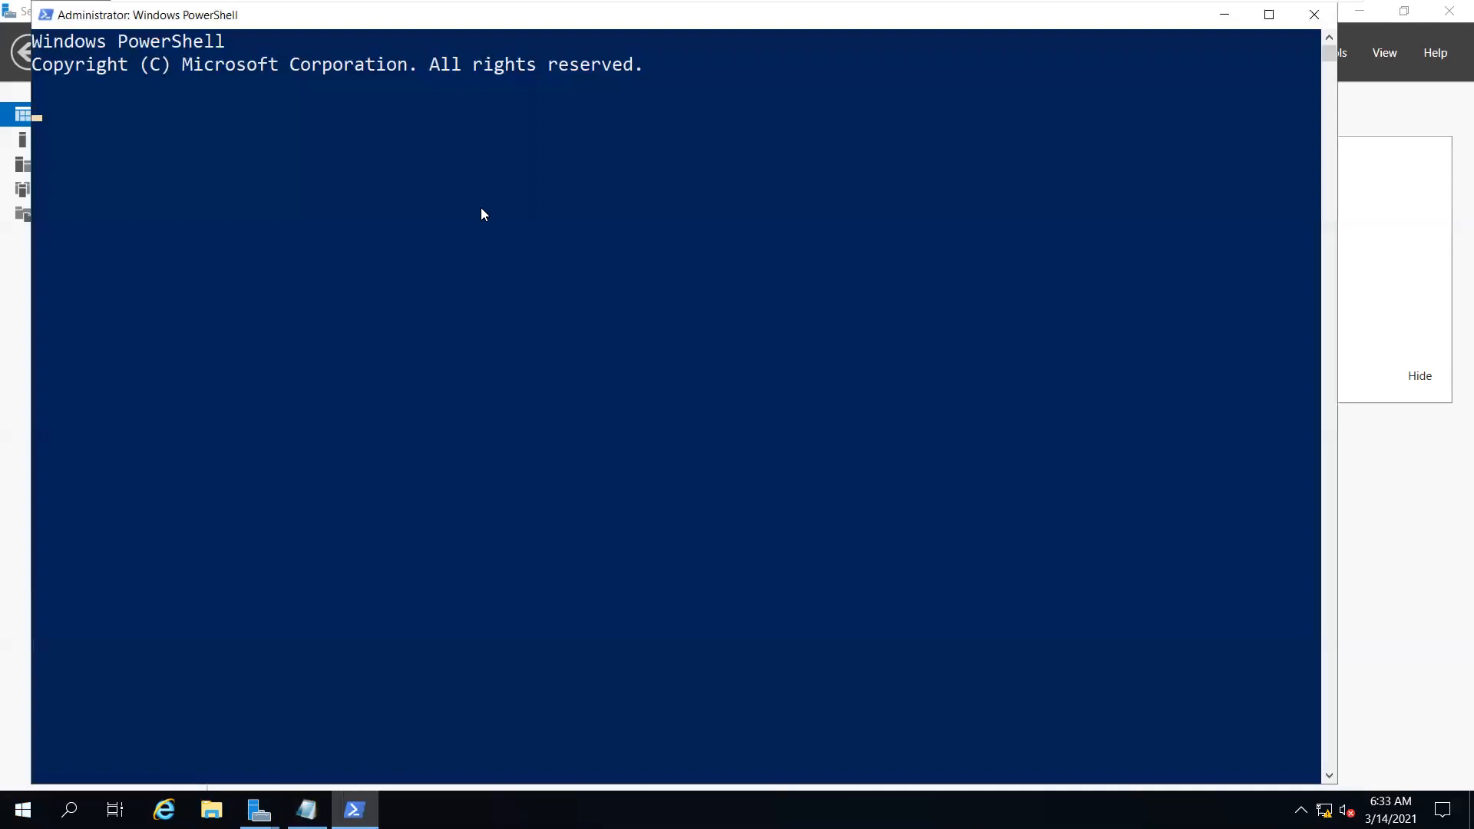
right_click(476, 209)
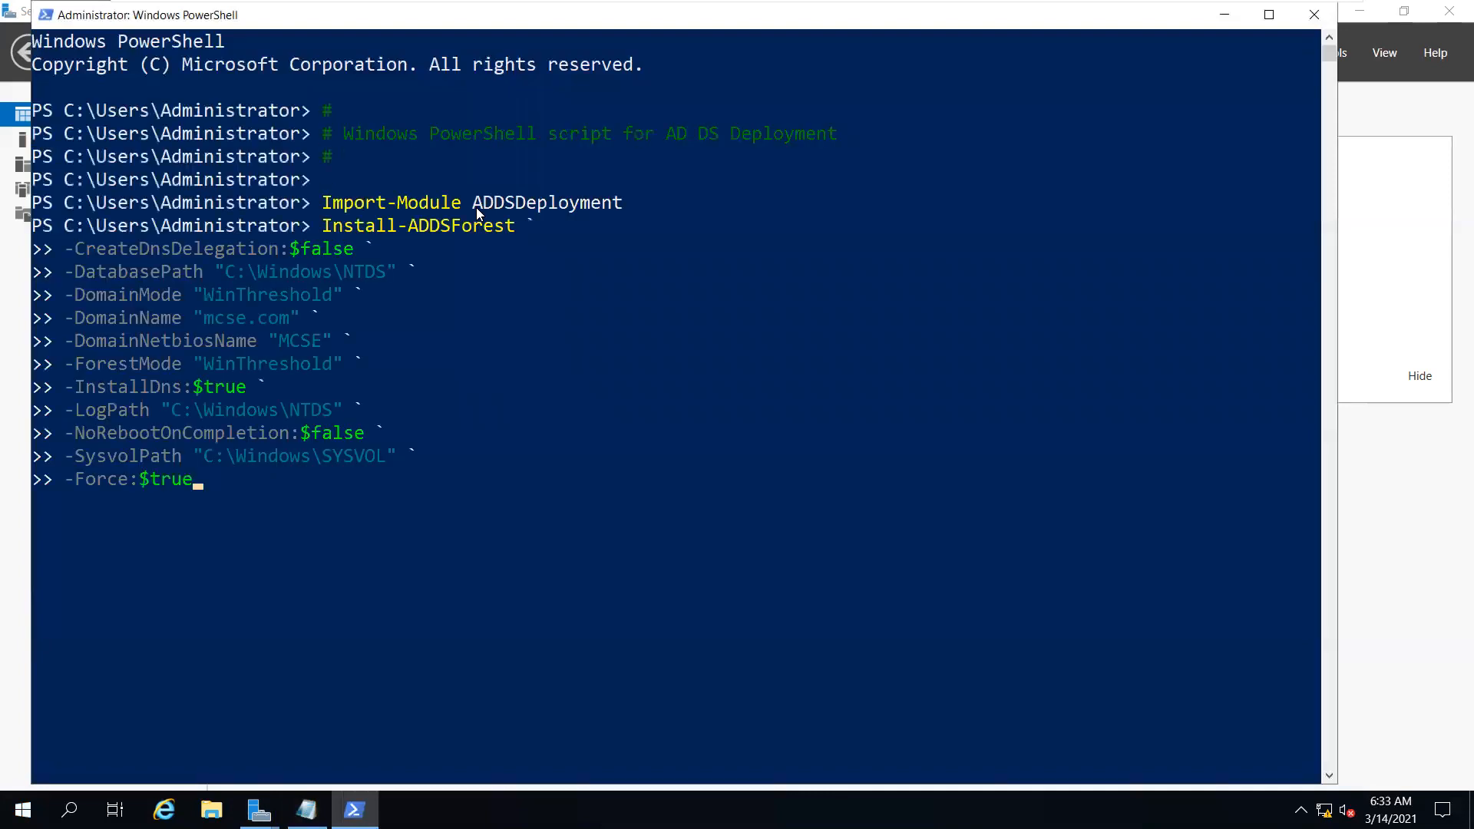
key(Return)
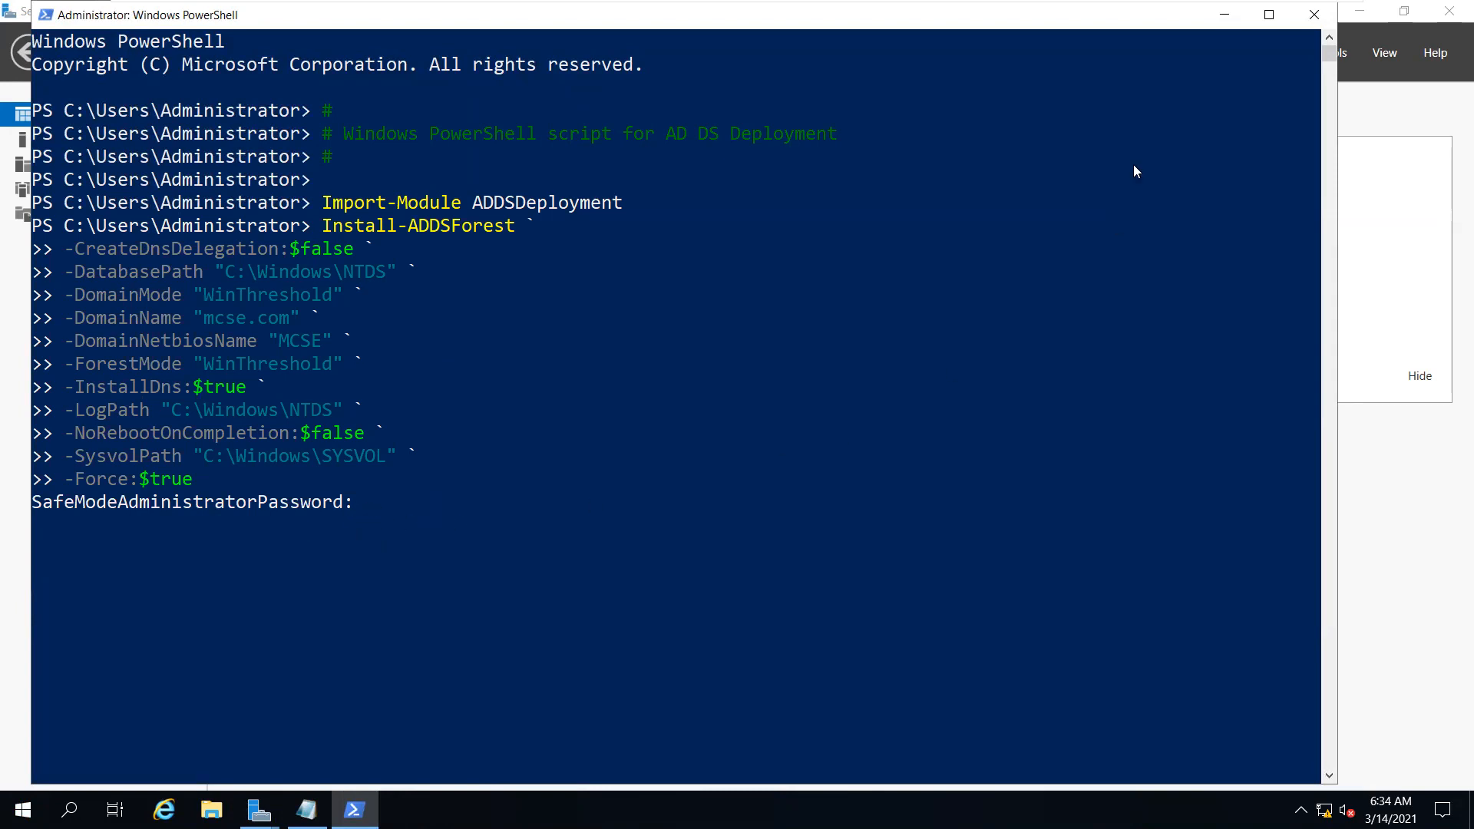
Minimize PowerShell and check the script's MCSE NetBIOS name and domain name values in Notepad
click(1224, 14)
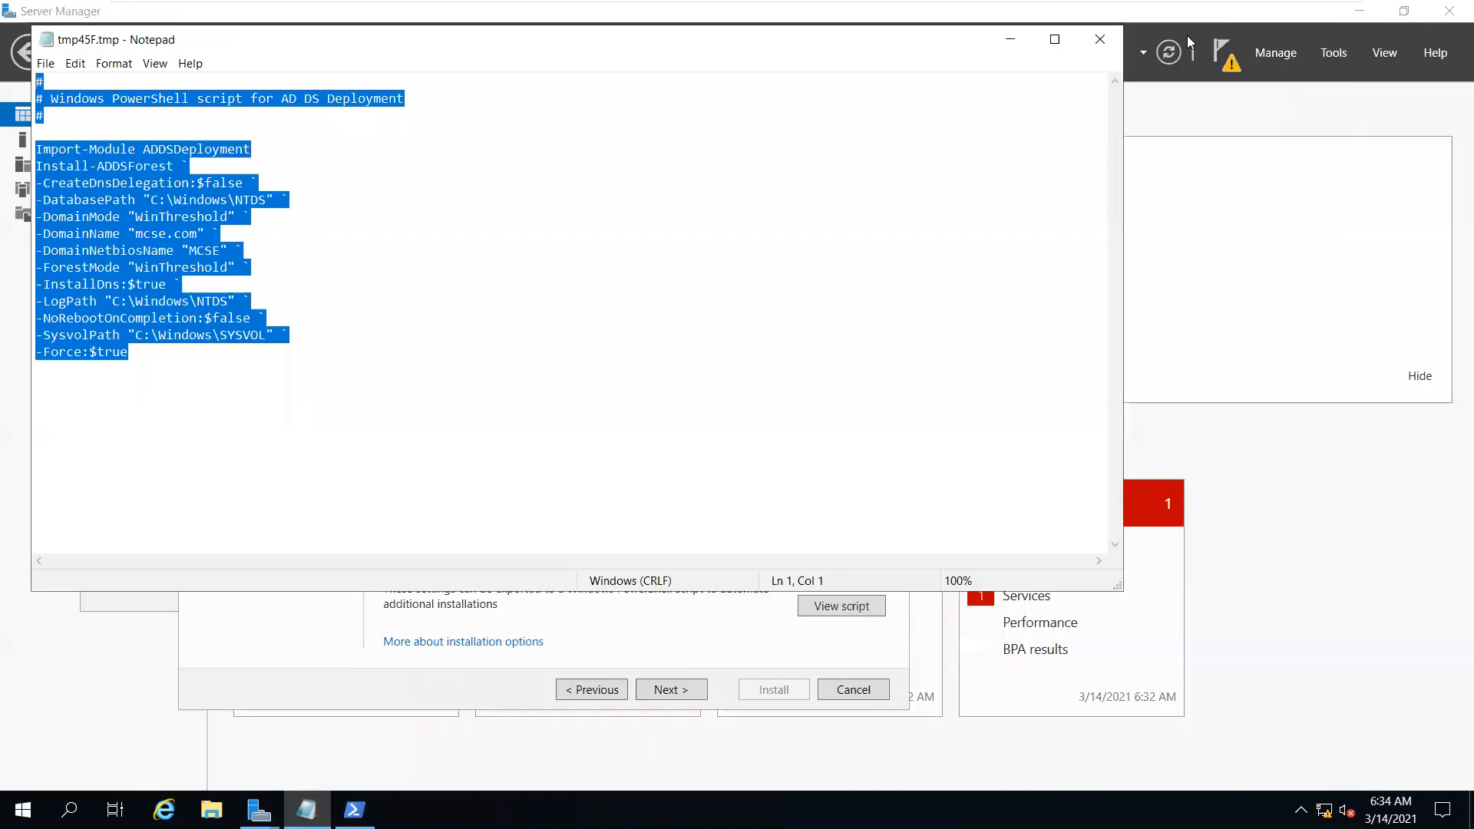
click(399, 343)
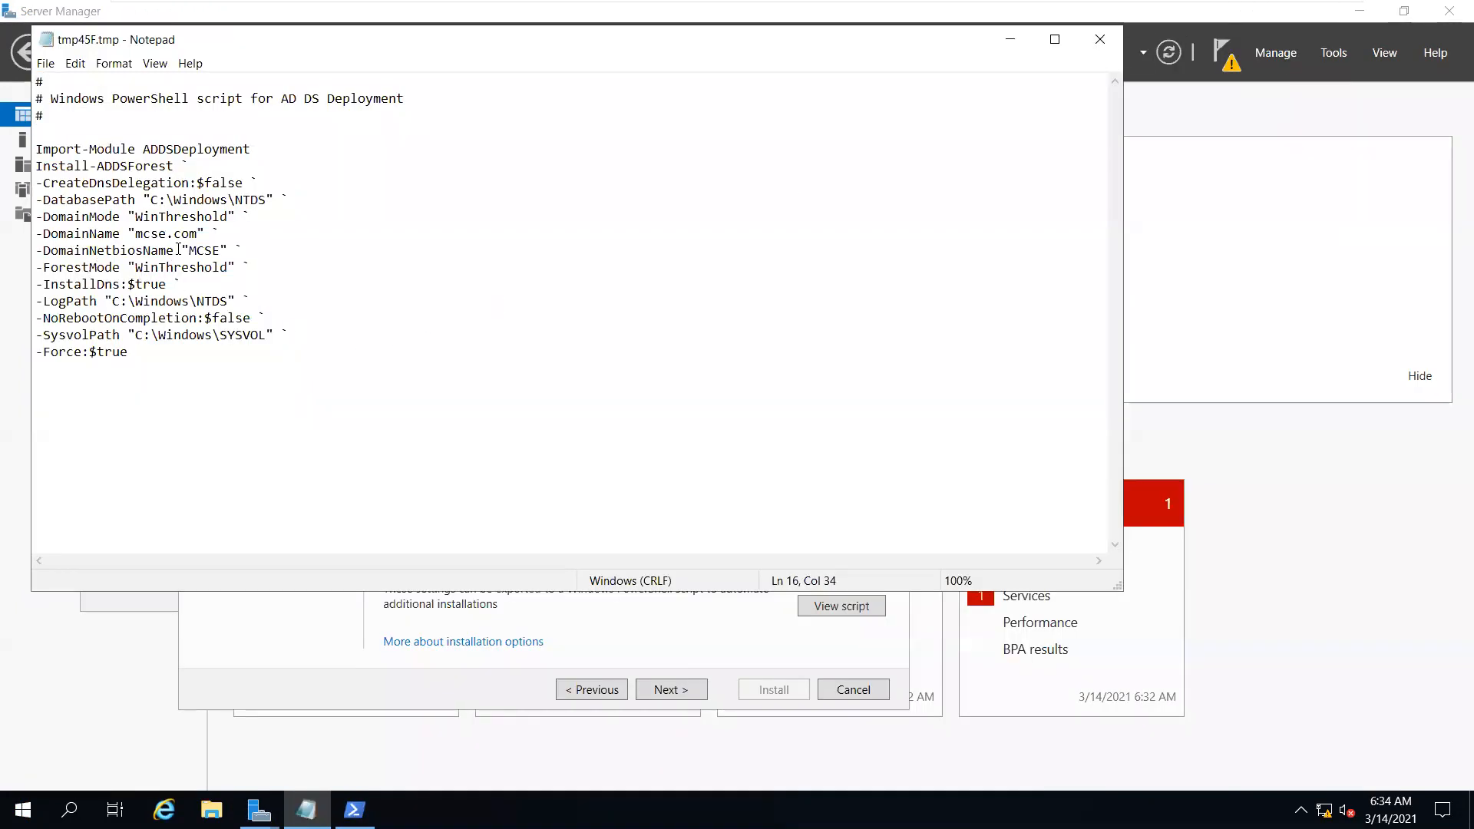
drag(180, 250, 296, 245)
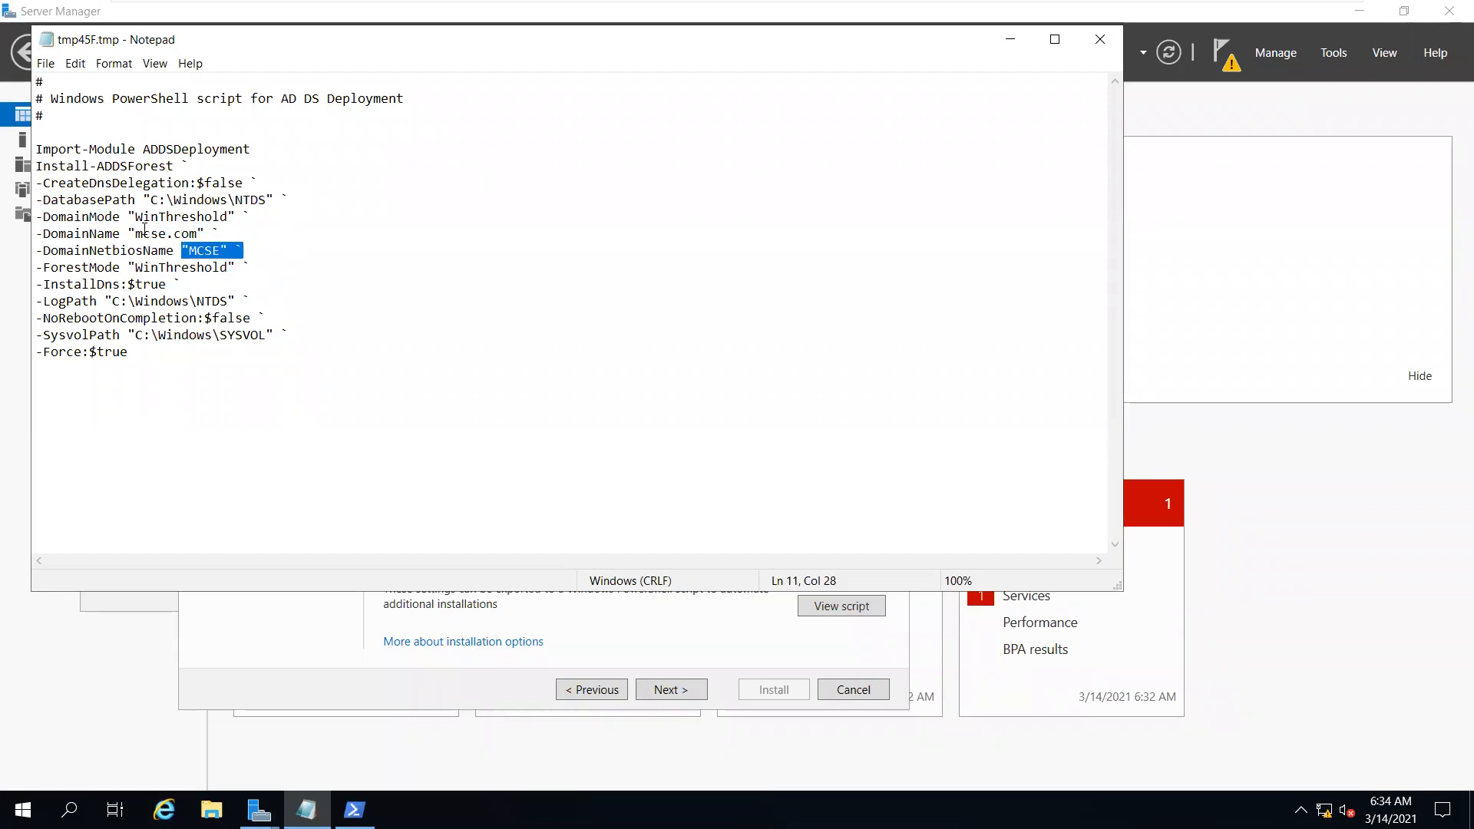
drag(144, 231, 190, 234)
click(269, 229)
Pass the prerequisites check and start the Active Directory Domain Services installation
click(721, 626)
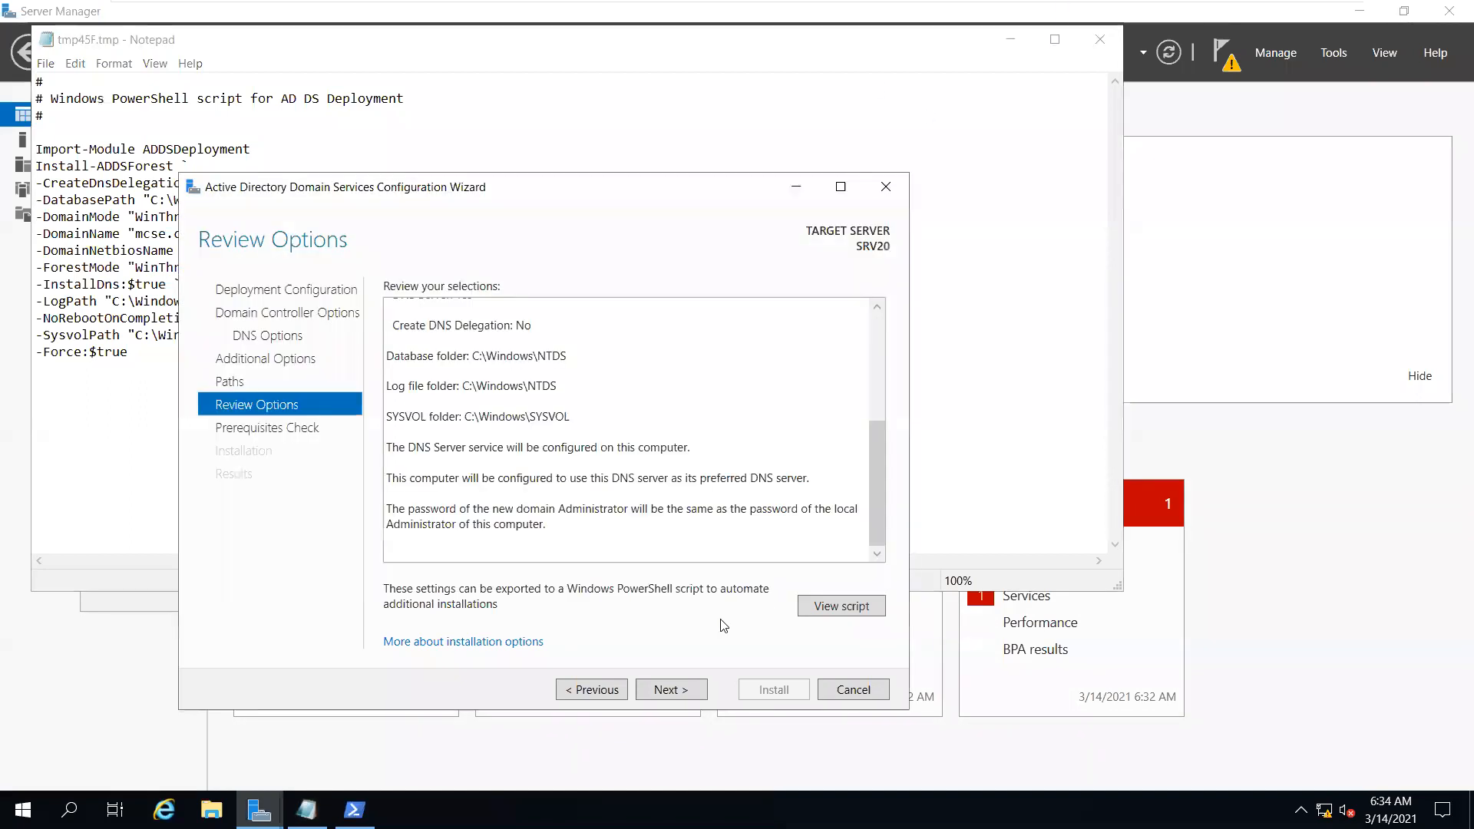
scroll(691, 522, up, 5)
scroll(690, 537, down, 5)
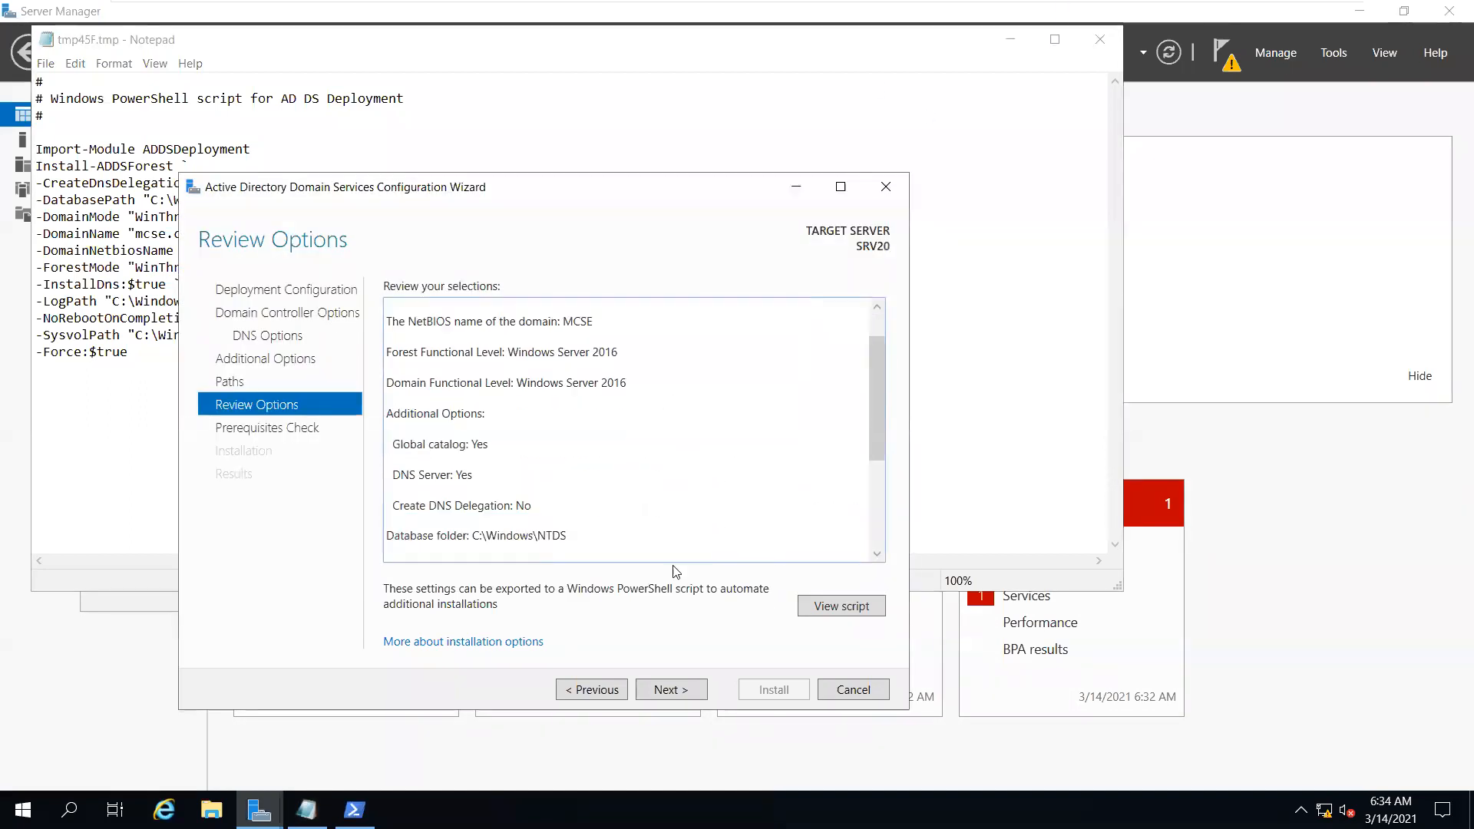
click(672, 691)
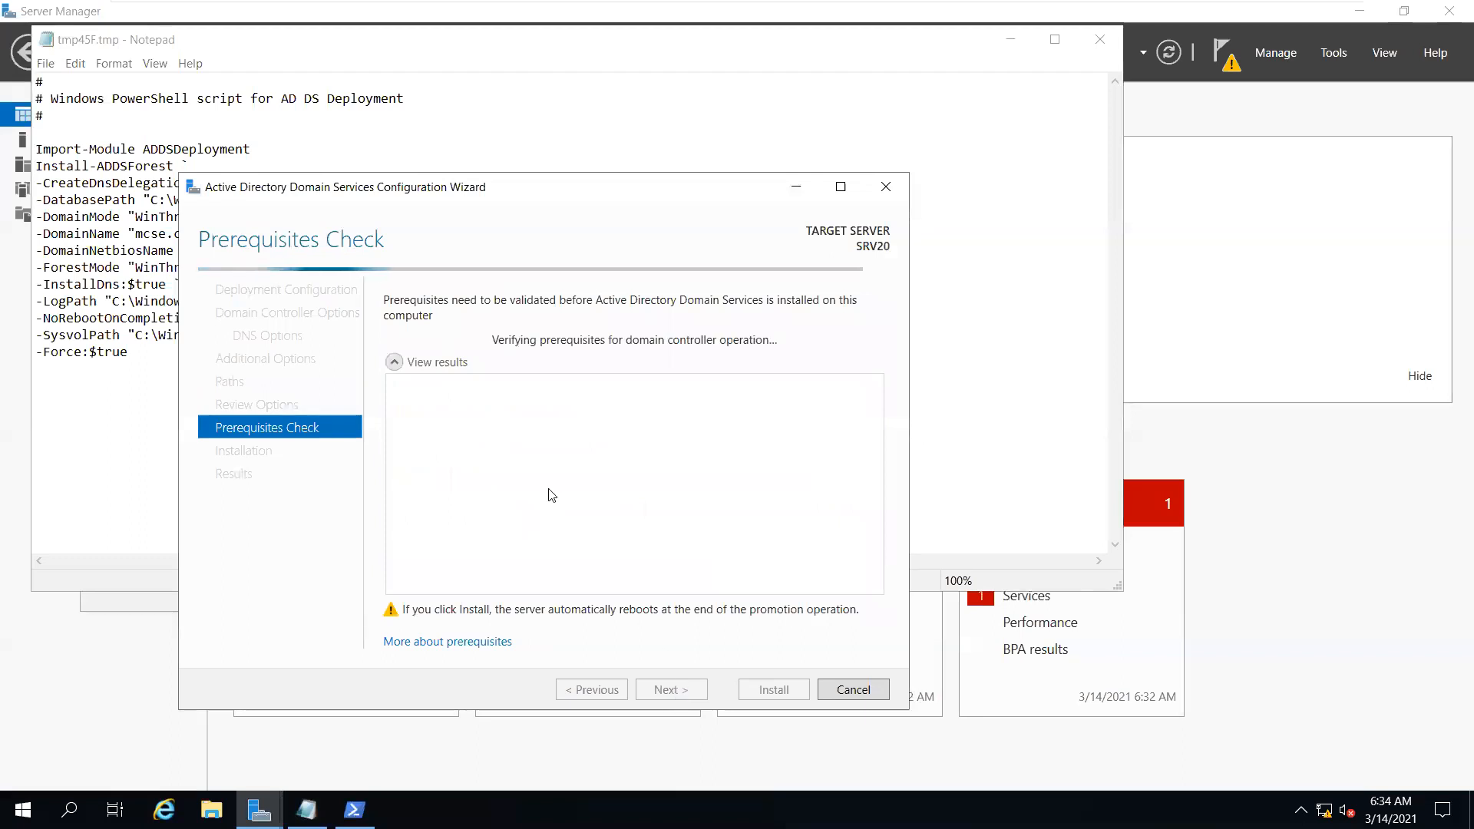
click(1020, 44)
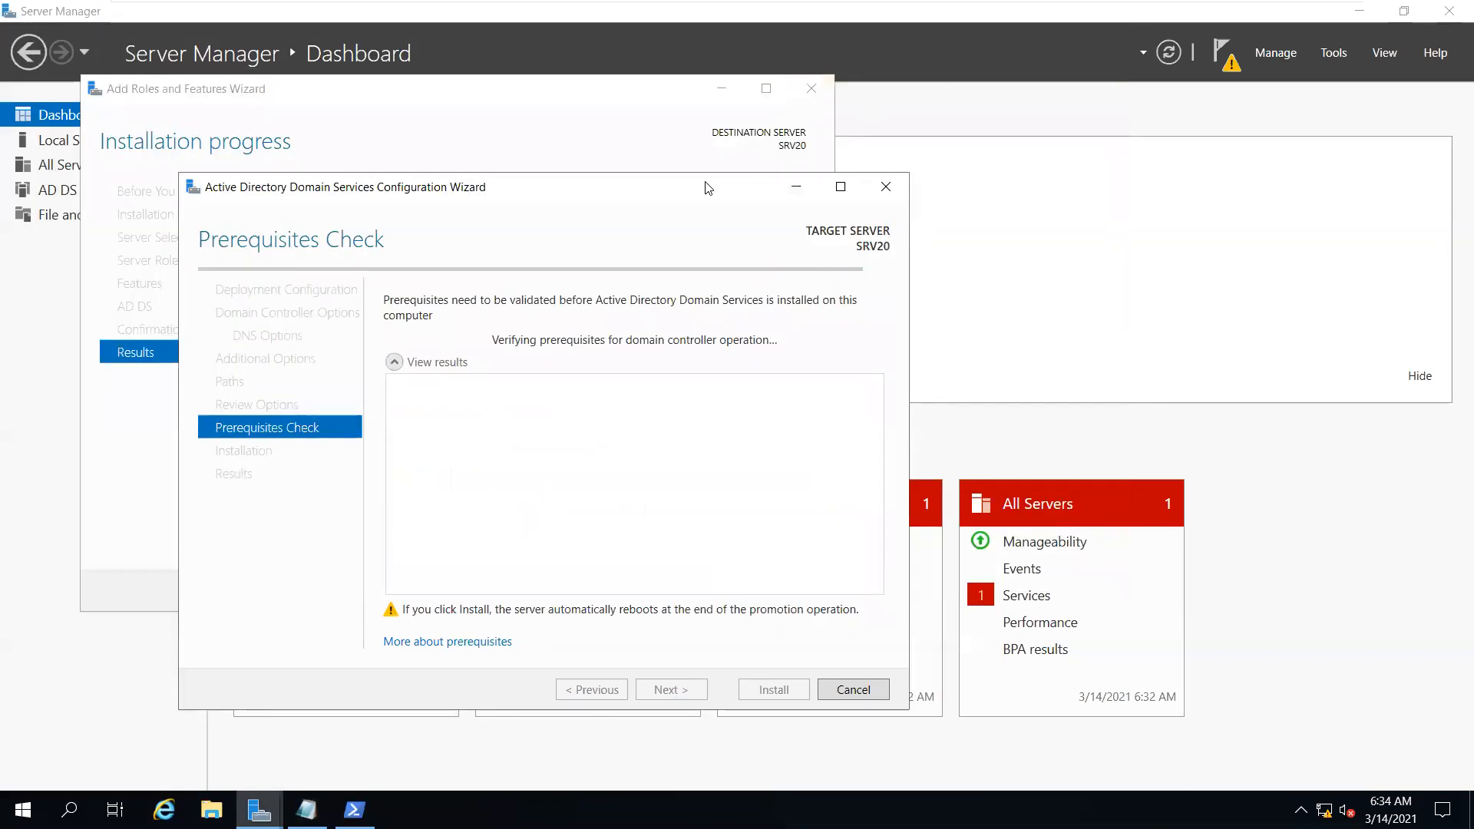
drag(795, 143, 796, 140)
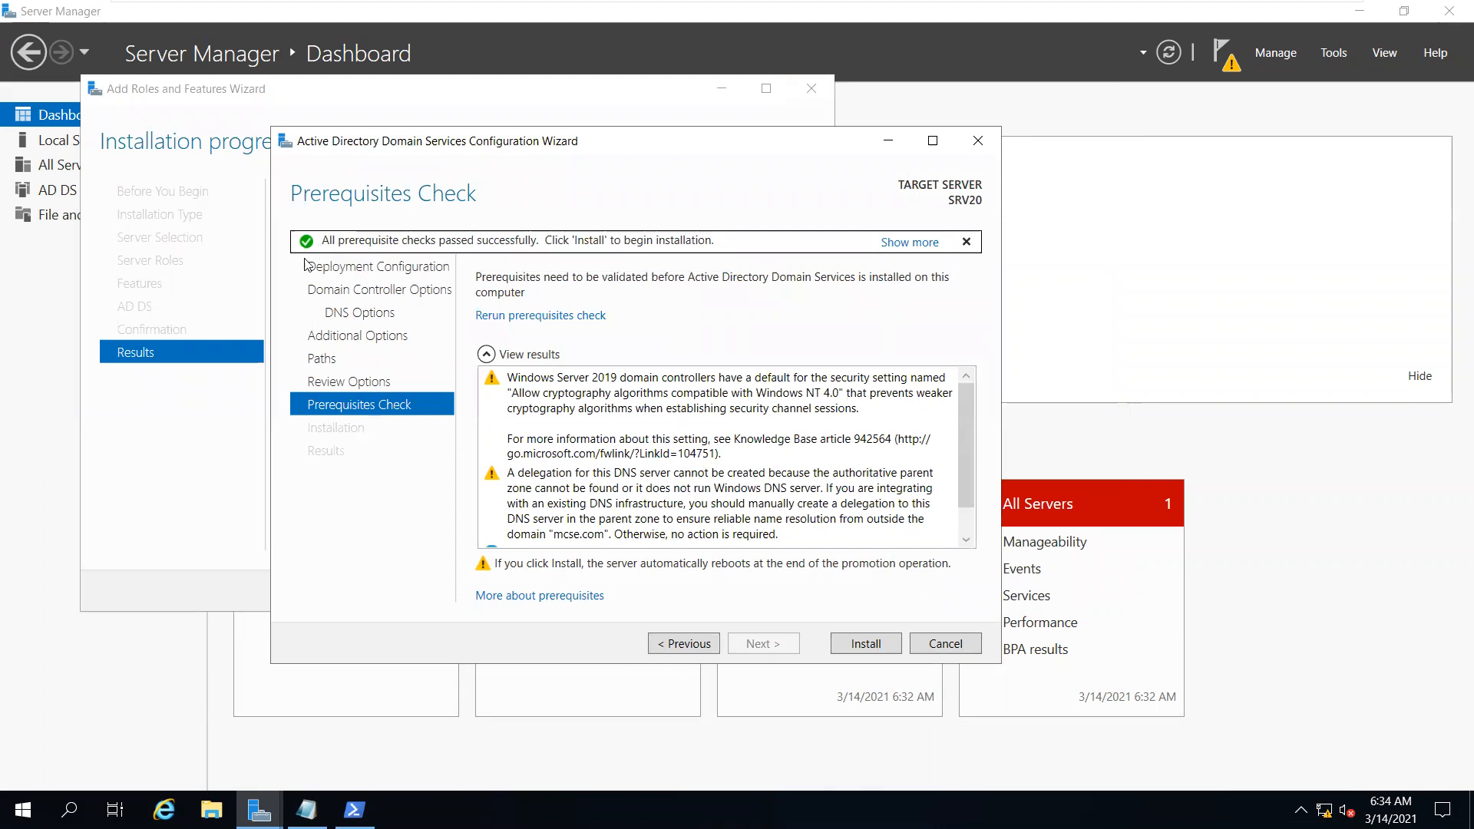
click(864, 648)
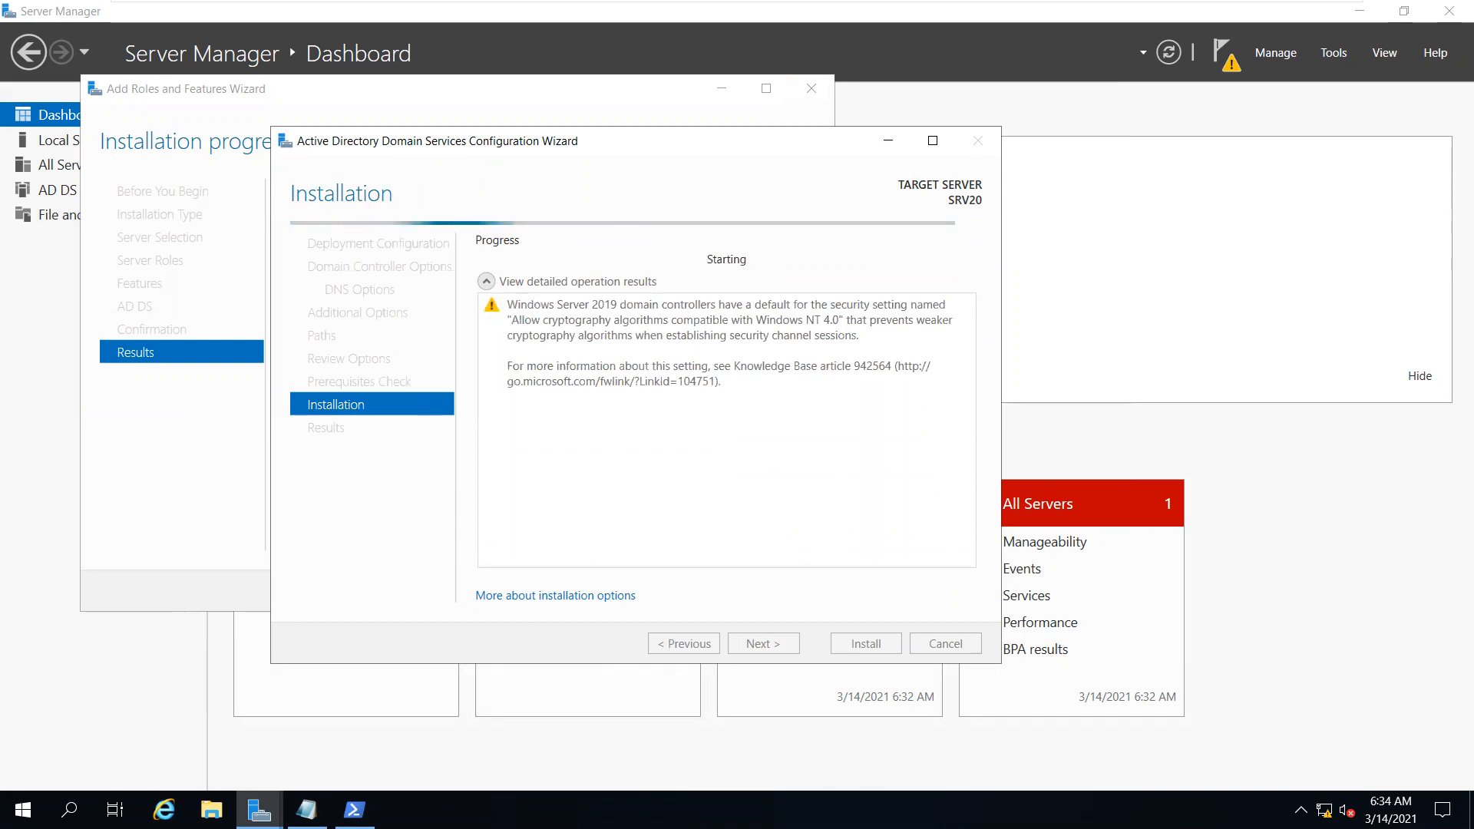
Check the PowerShell deployment window, then minimize it while the promotion finishes
click(354, 809)
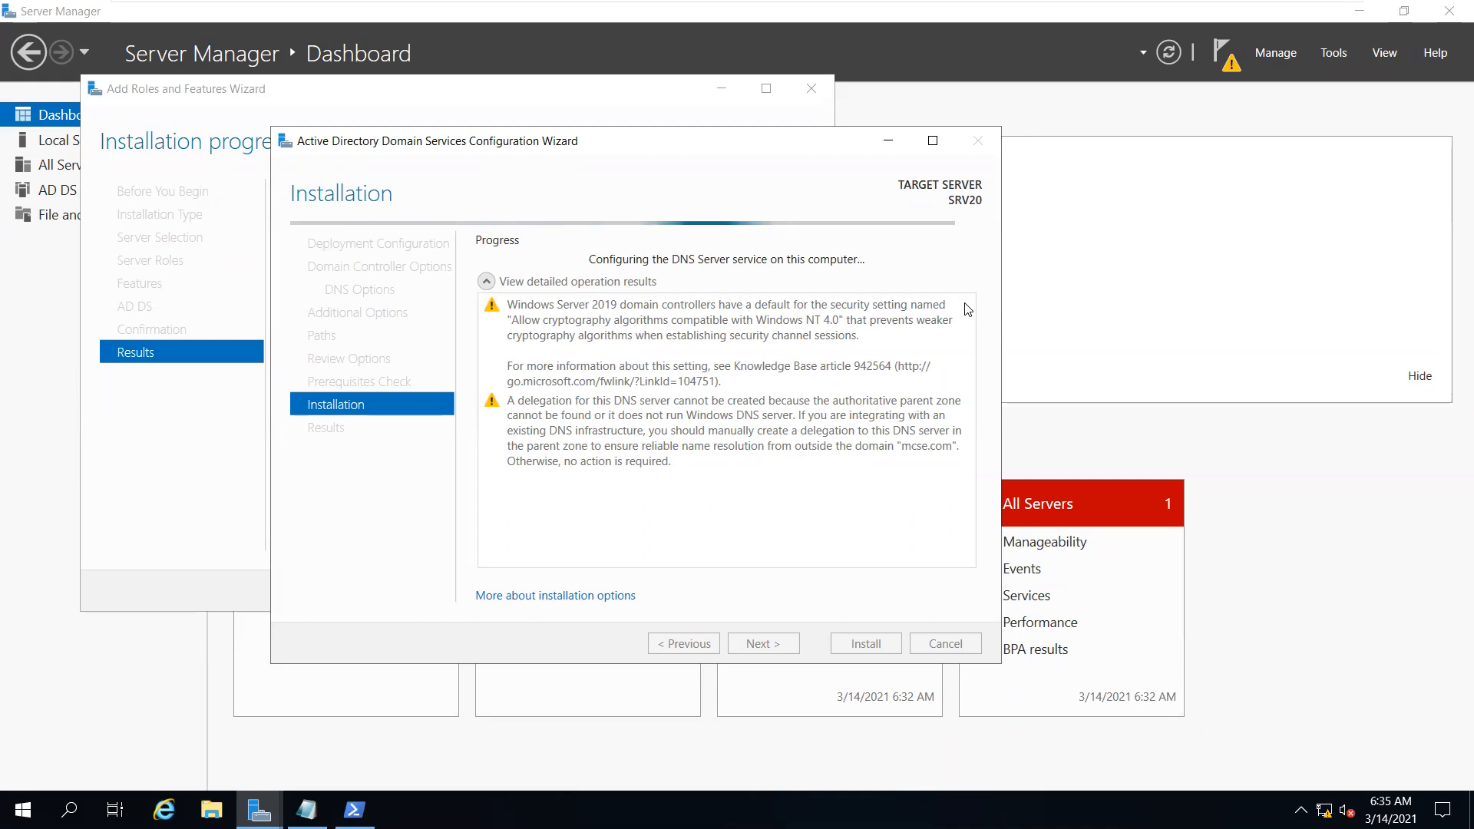
click(346, 792)
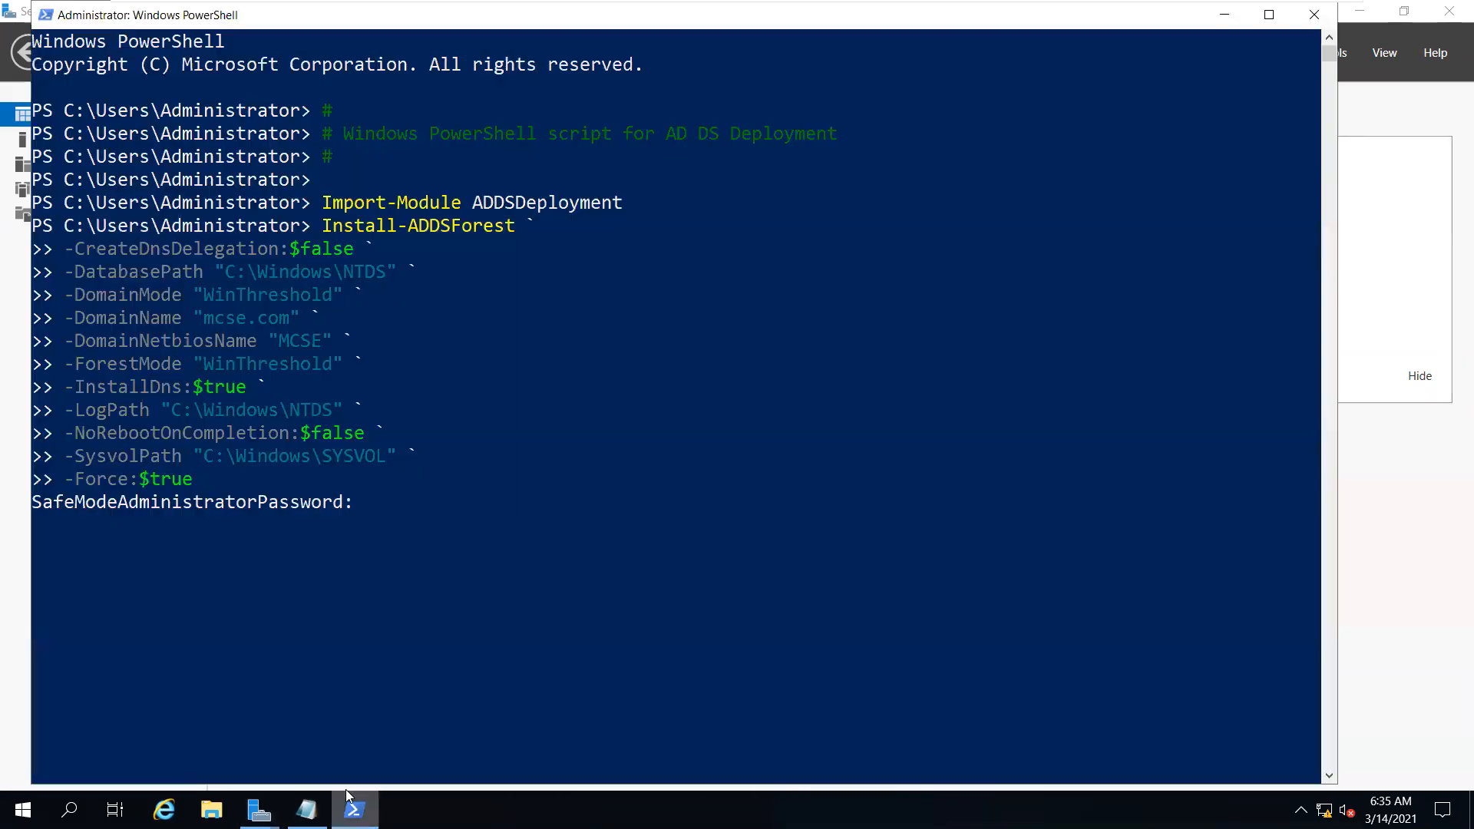
click(1224, 14)
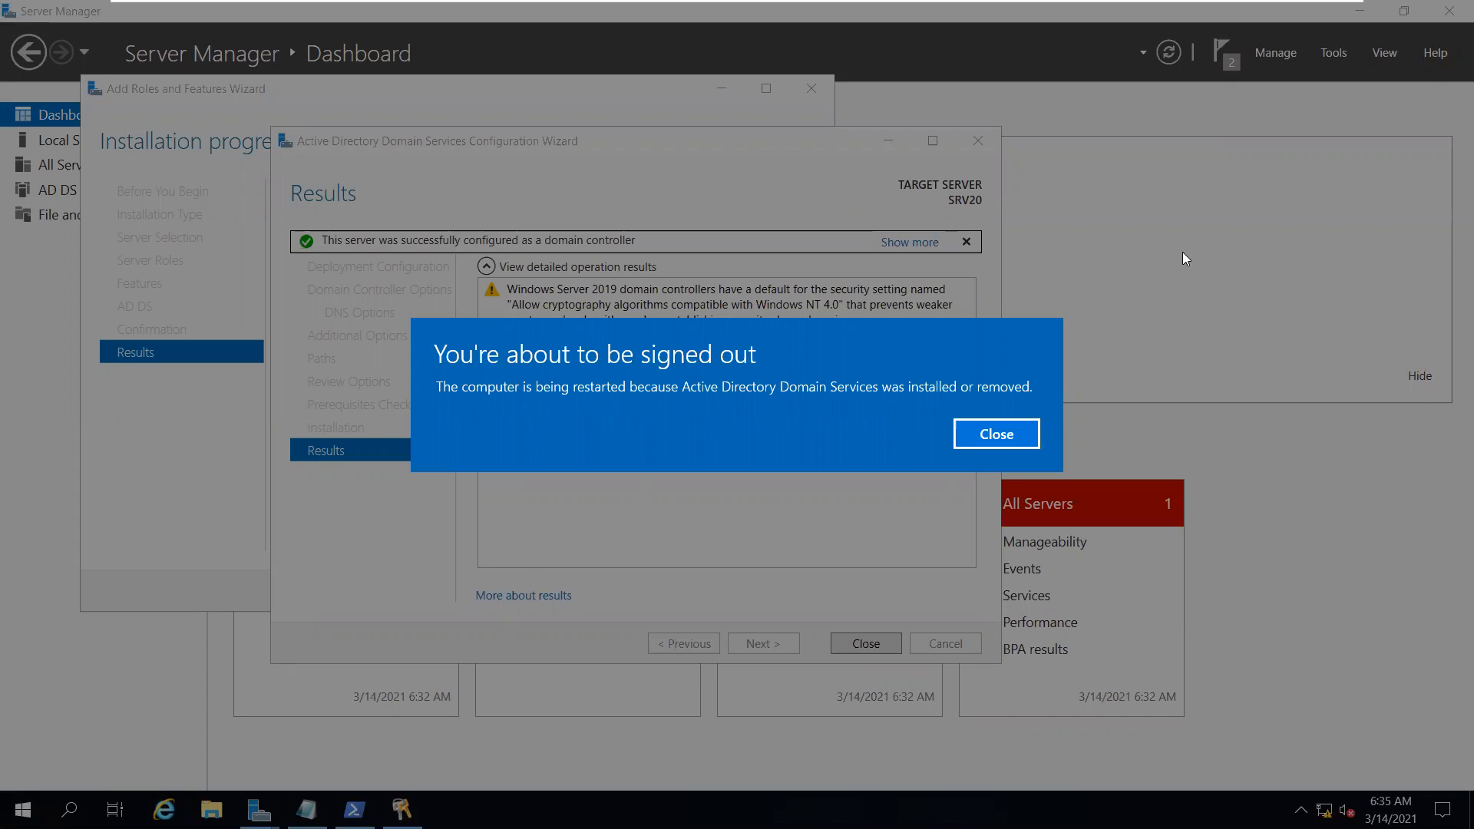
Dismiss the sign-out notice and both wizards, then wait for the restart to reach Applying computer settings
click(1028, 434)
click(862, 643)
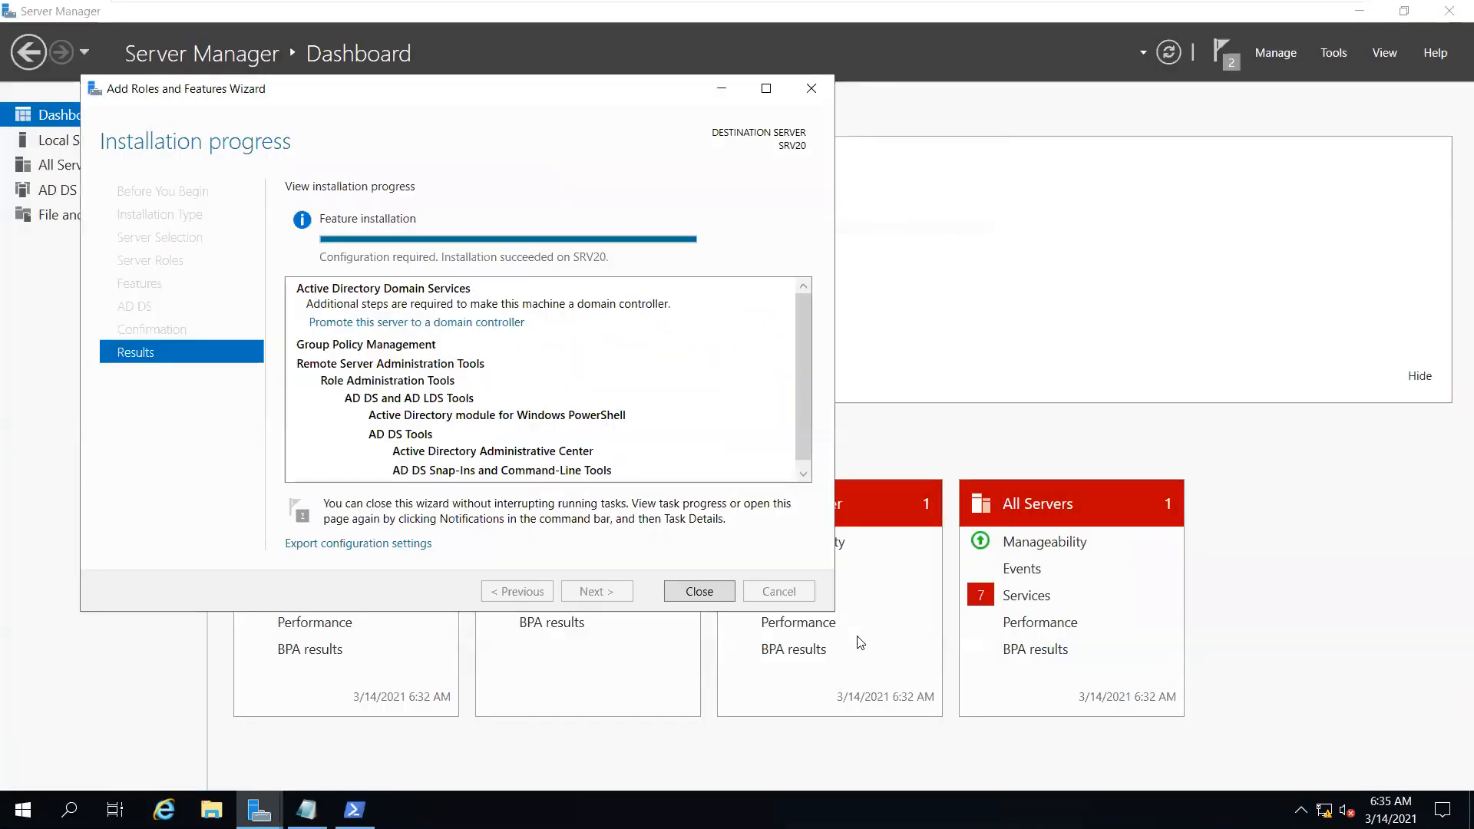
click(691, 595)
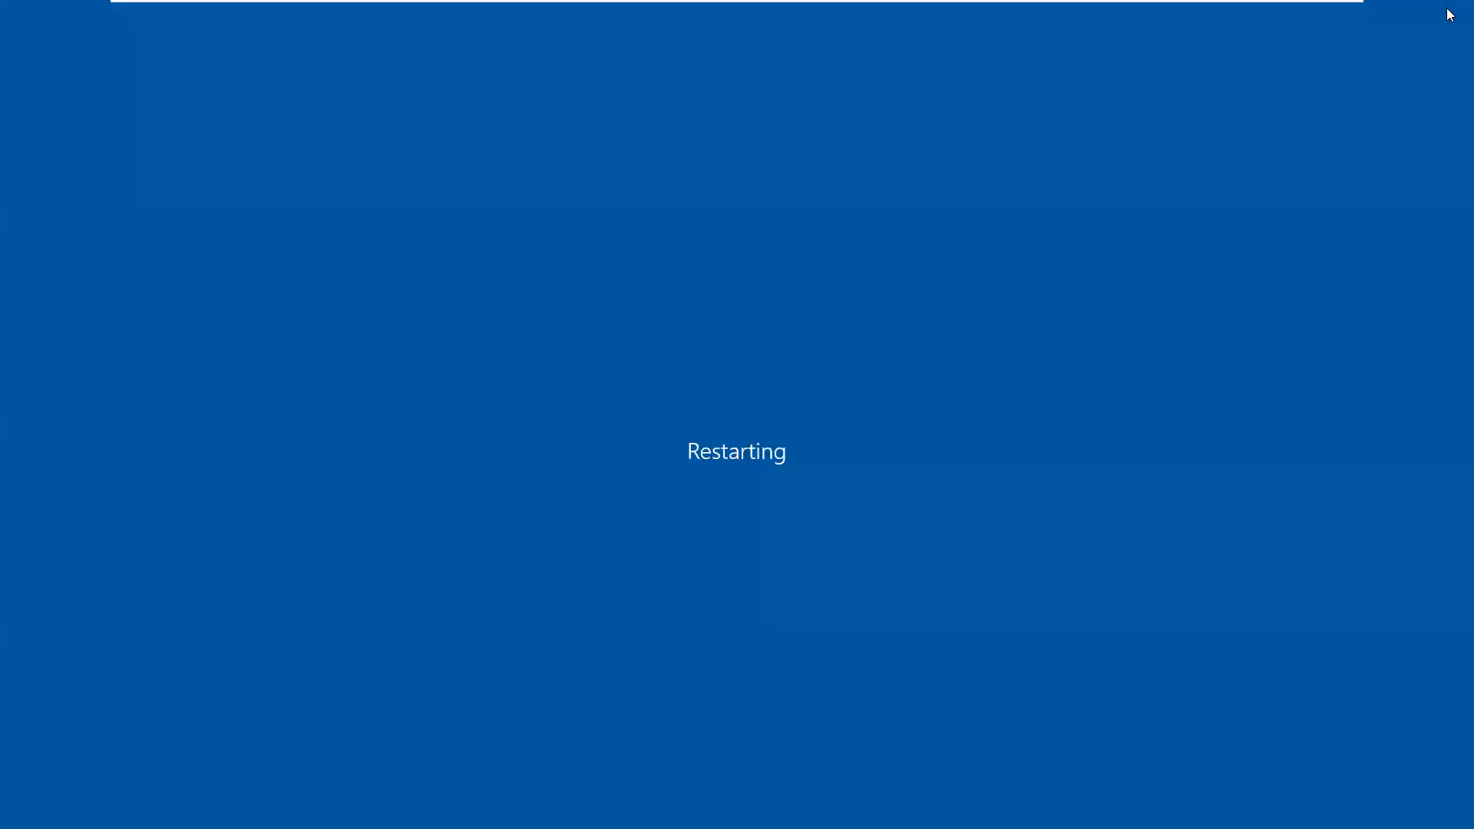
mouse_move(958, 4)
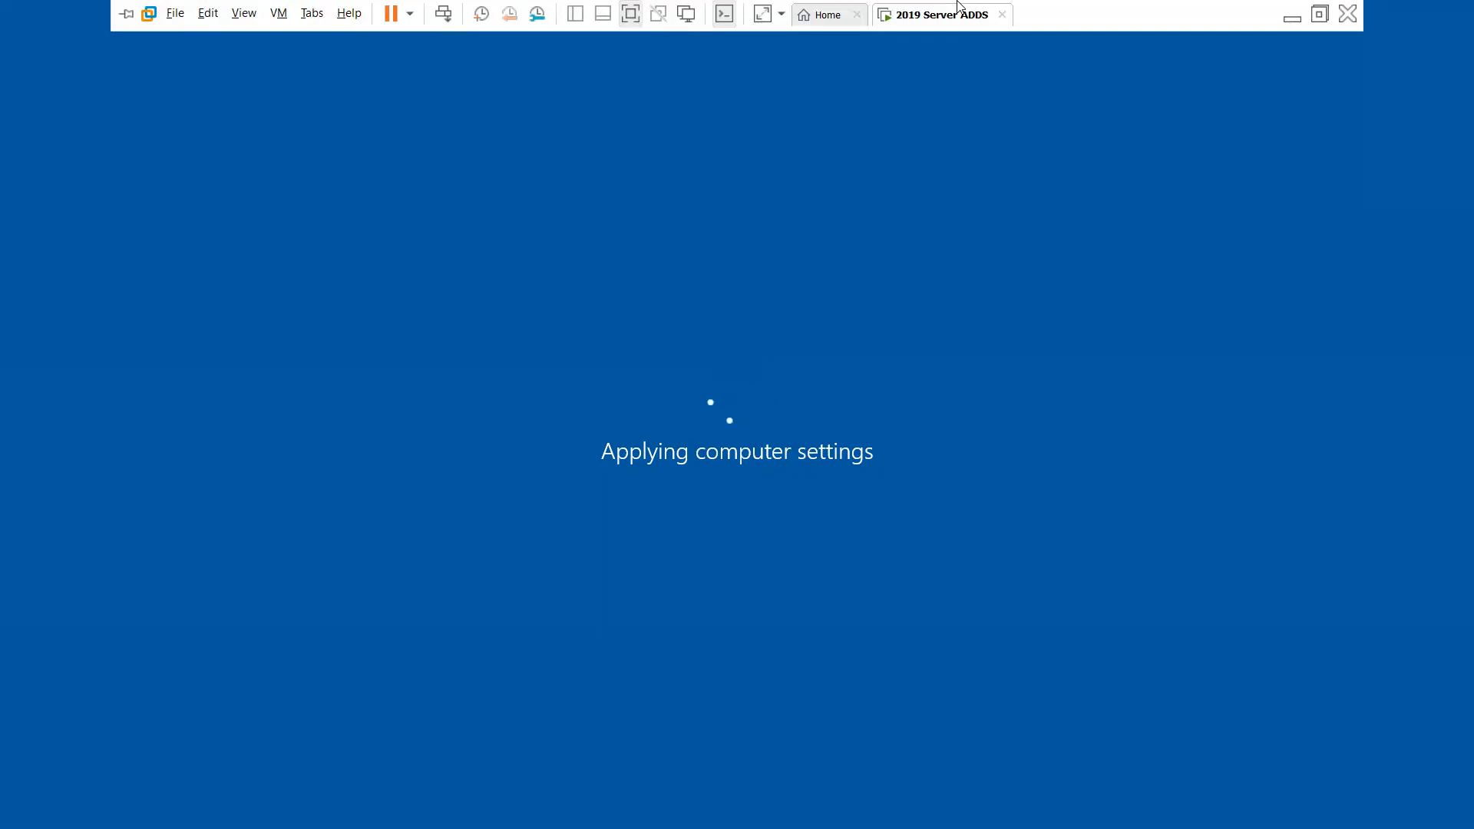
Exit full-screen view and release keyboard and mouse from the VM with Ctrl+Alt
click(1318, 15)
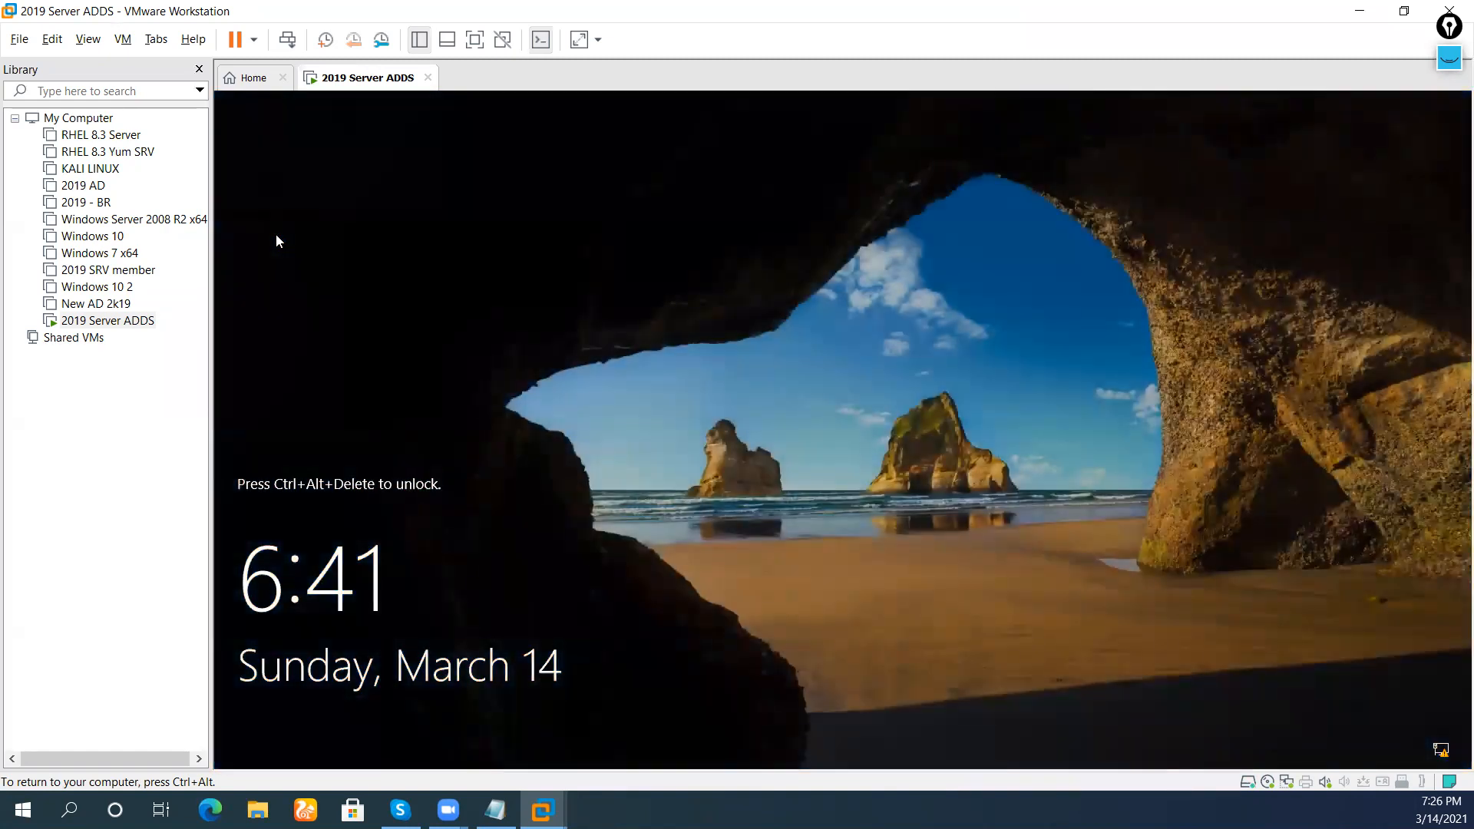
key(ctrl+alt)
Send Ctrl+Alt+Del to the 2019 Server ADDS VM and sign in with the Administrator password
right_click(336, 81)
click(383, 175)
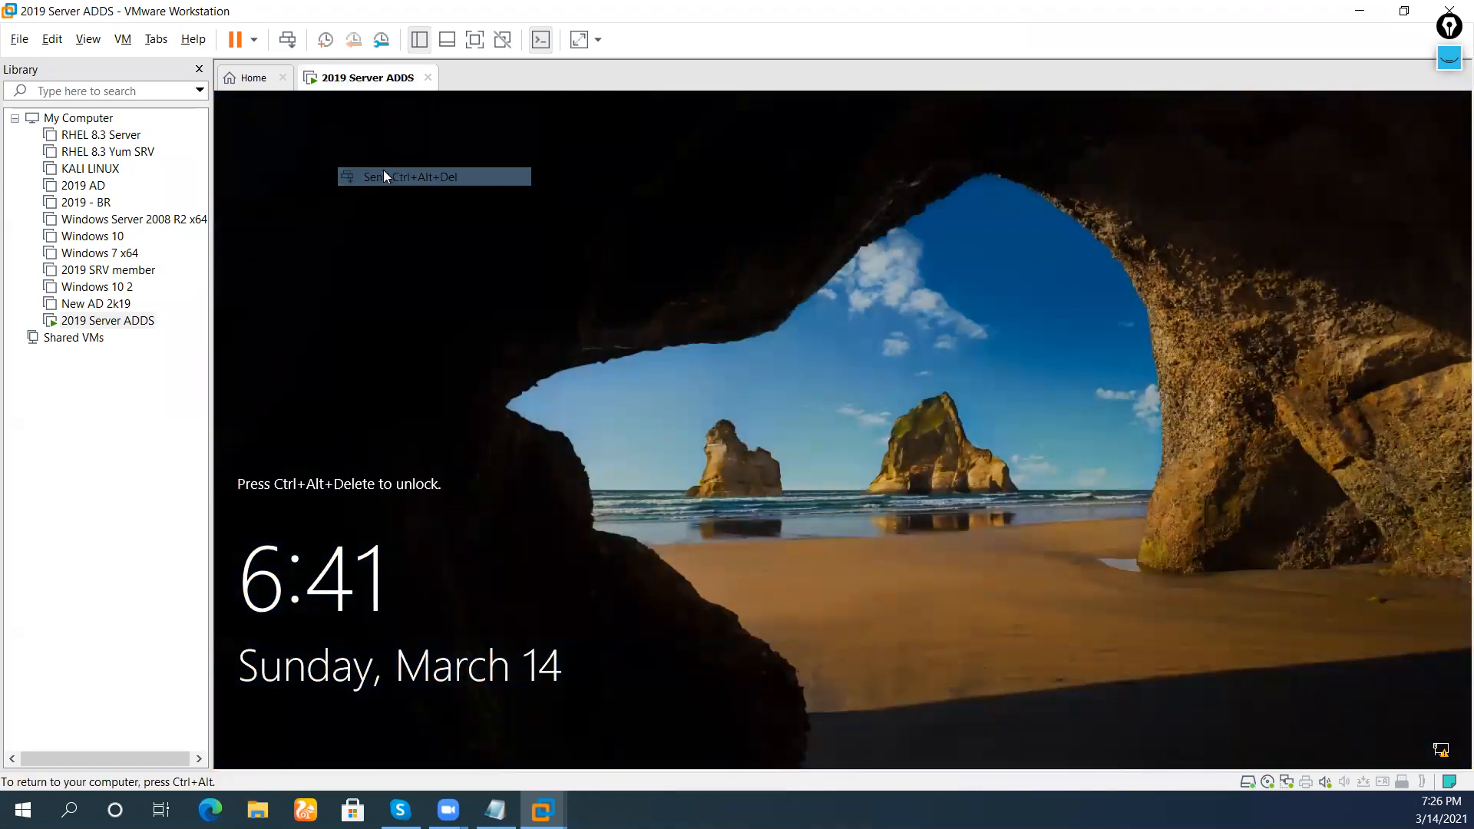
click(812, 515)
text(Pa$$w0rd)
key(Return)
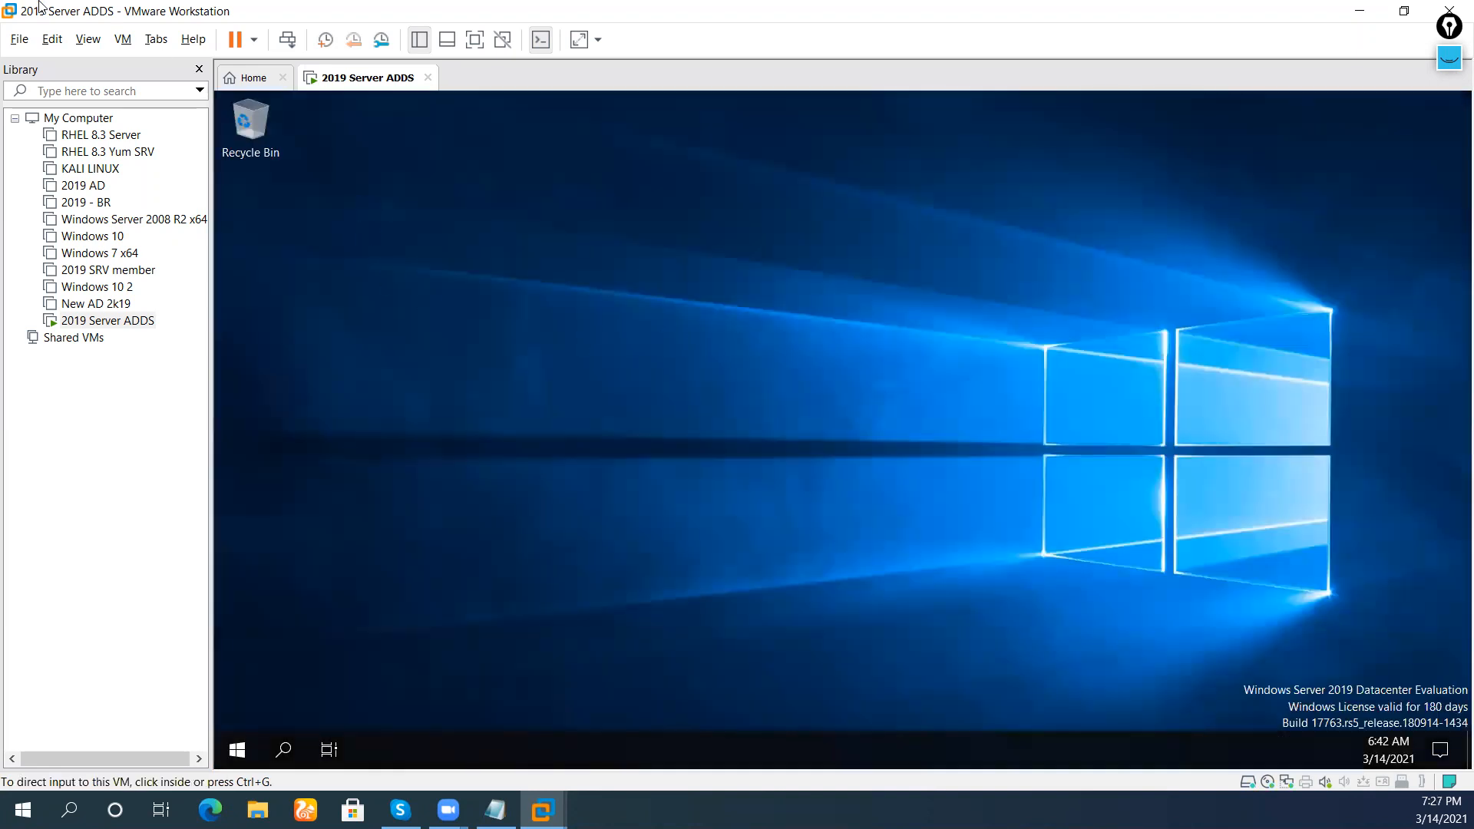
Show the VM desktop full screen, then bring up the taskbar network icon's options
click(88, 40)
click(108, 61)
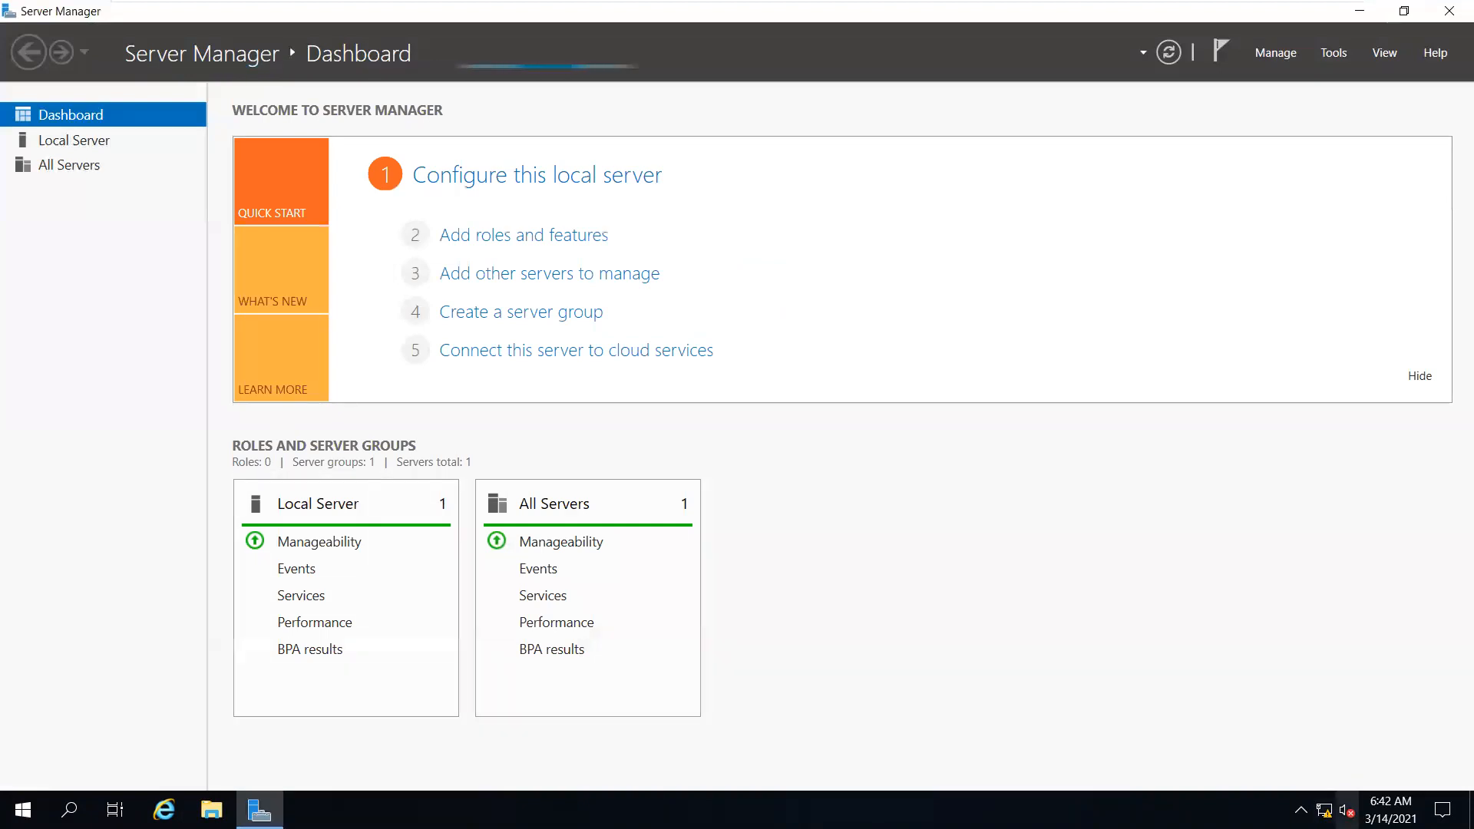
right_click(1324, 810)
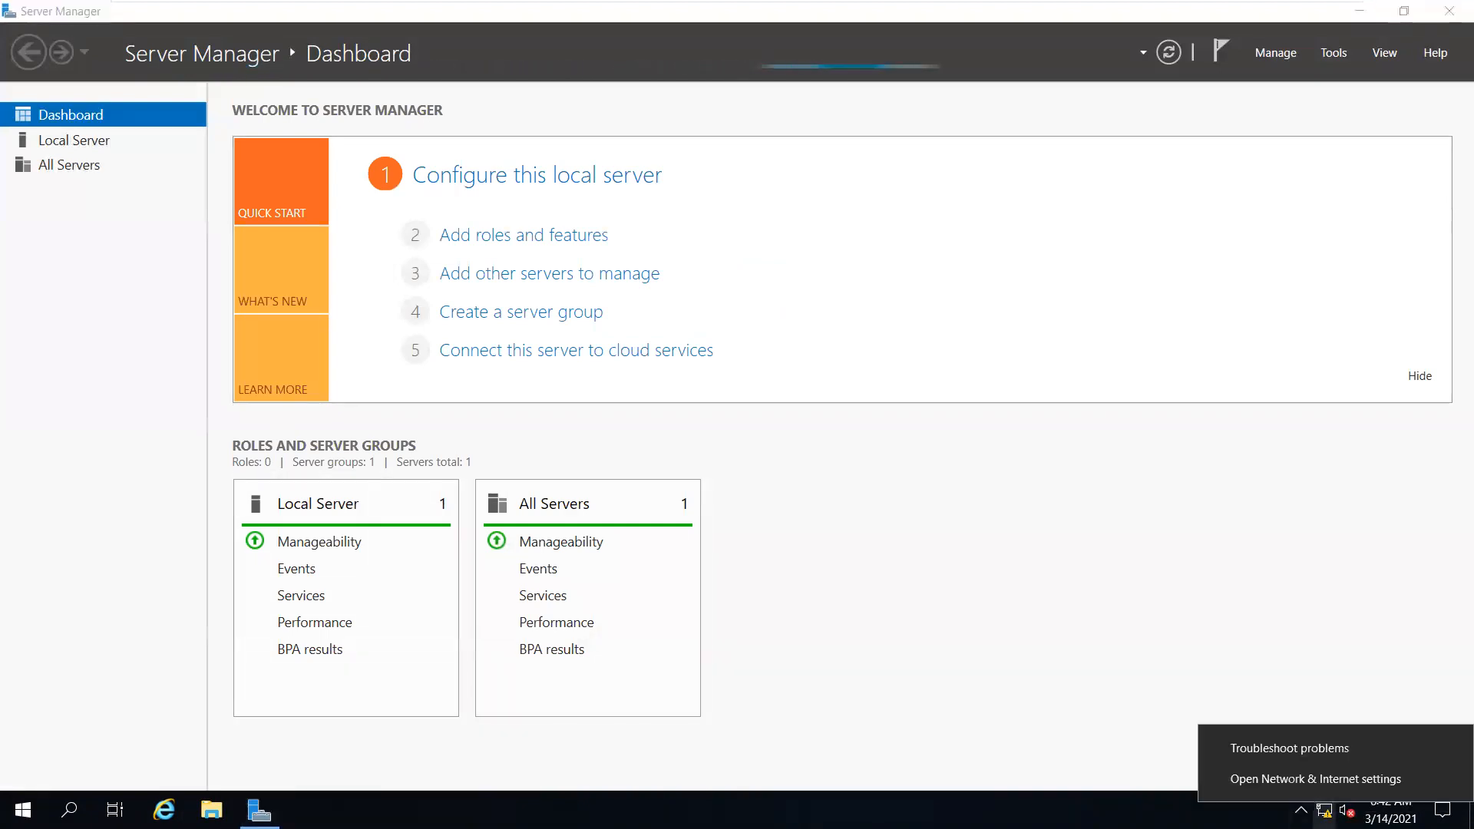
Try opening the Ethernet adapter list from Network & Internet settings, dismiss the access error, close Settings
click(1330, 779)
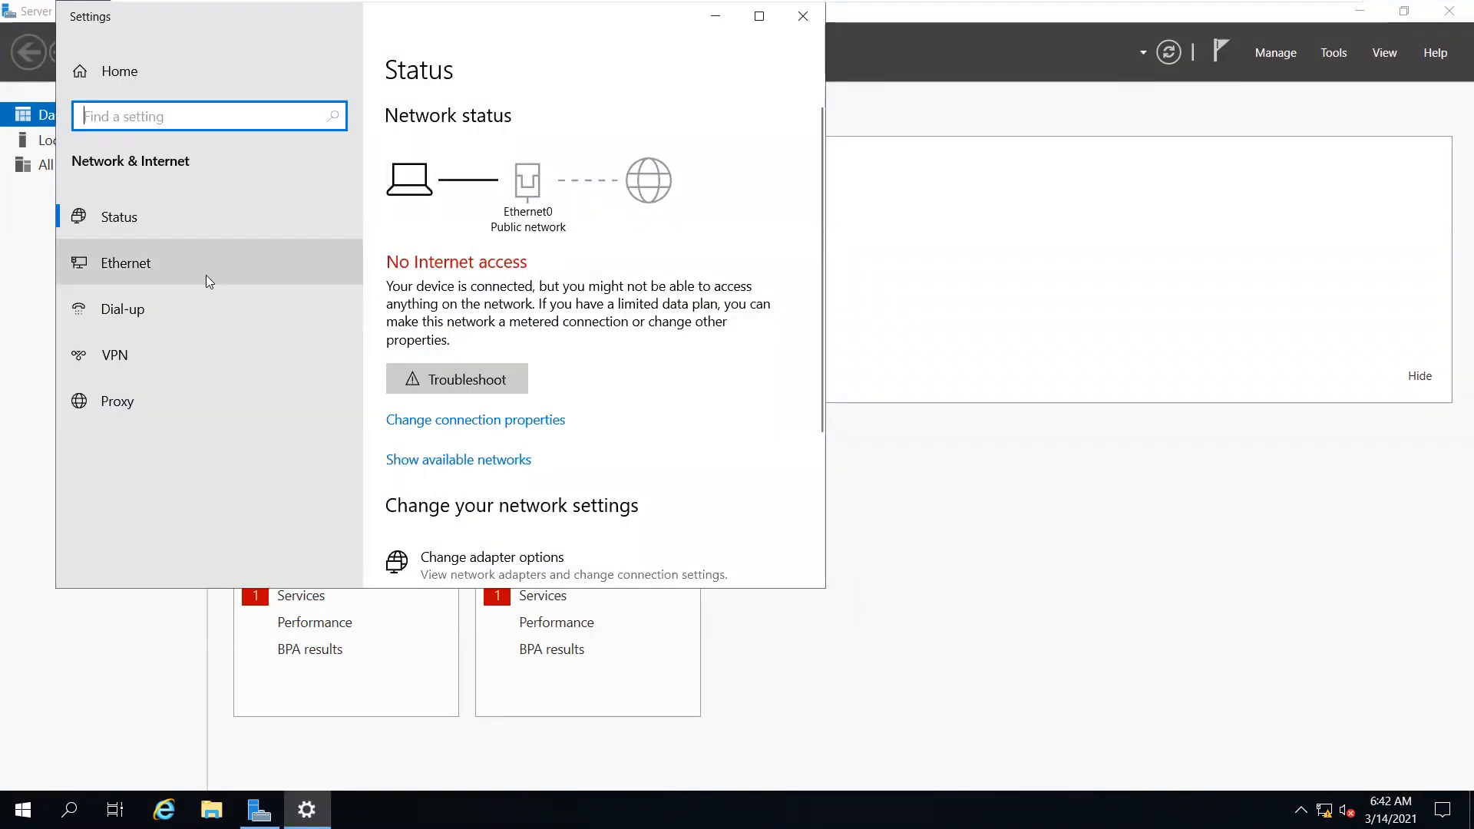
click(208, 269)
click(492, 278)
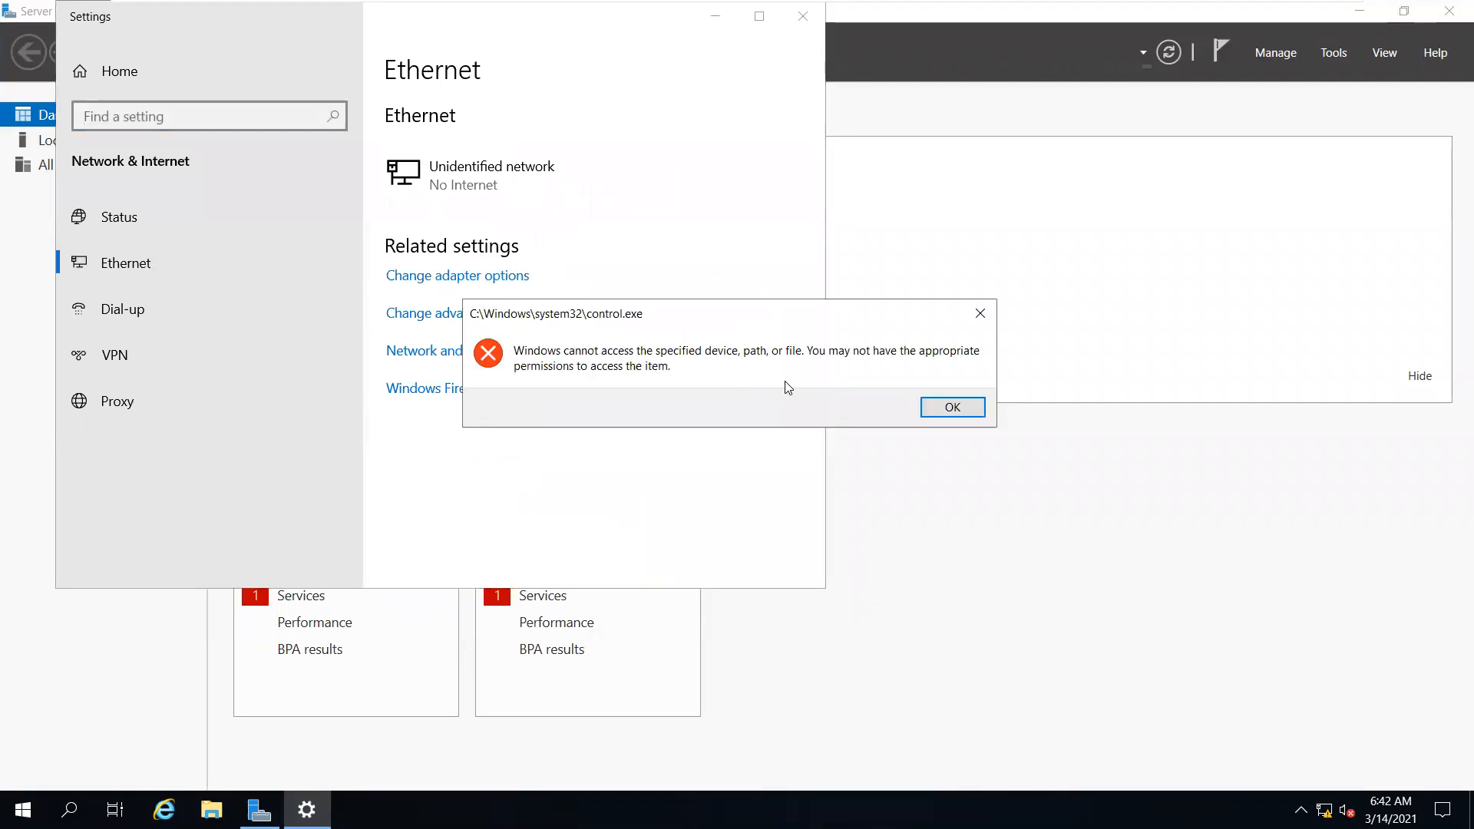
click(966, 411)
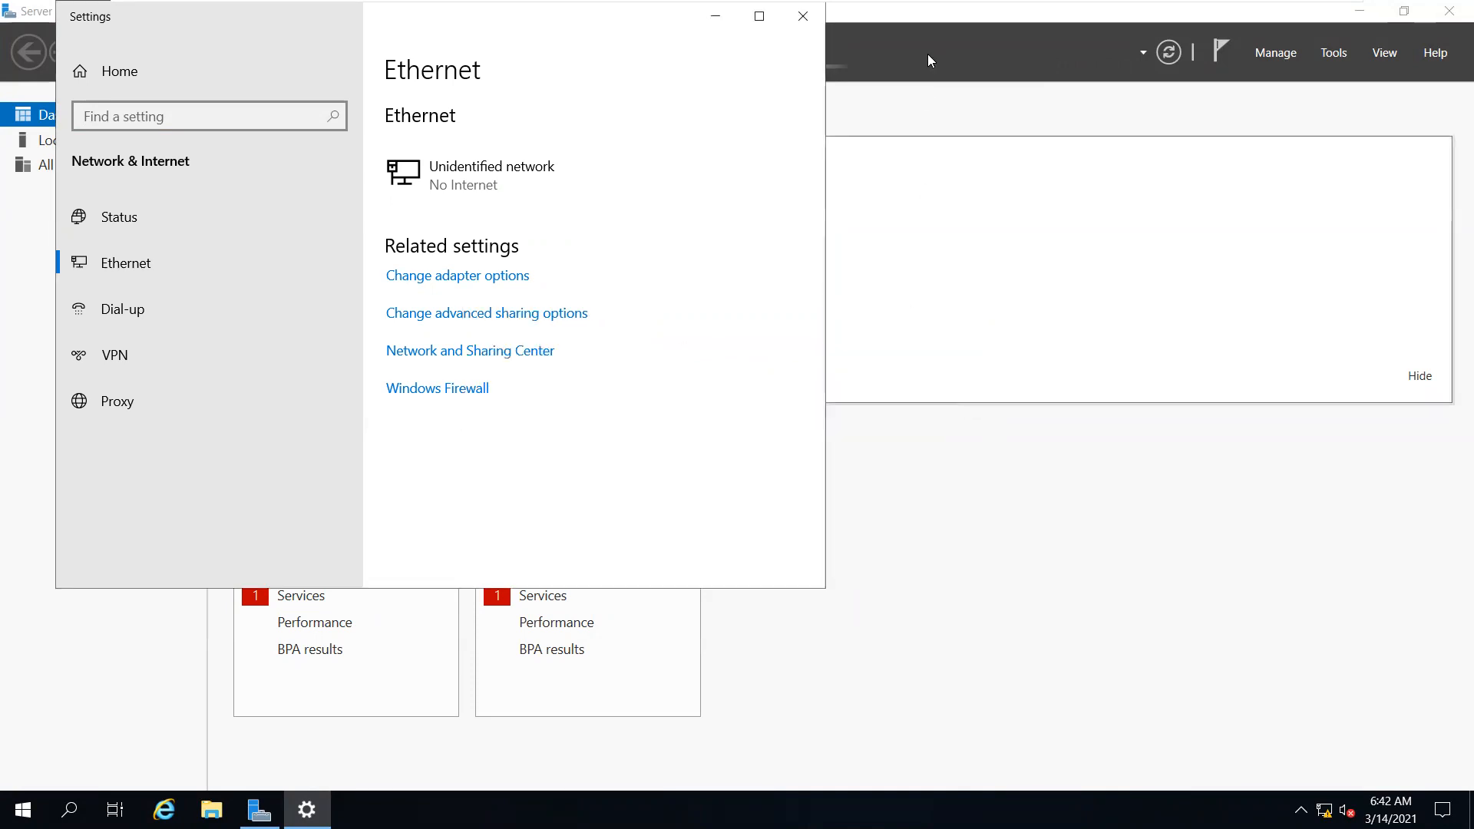
click(812, 20)
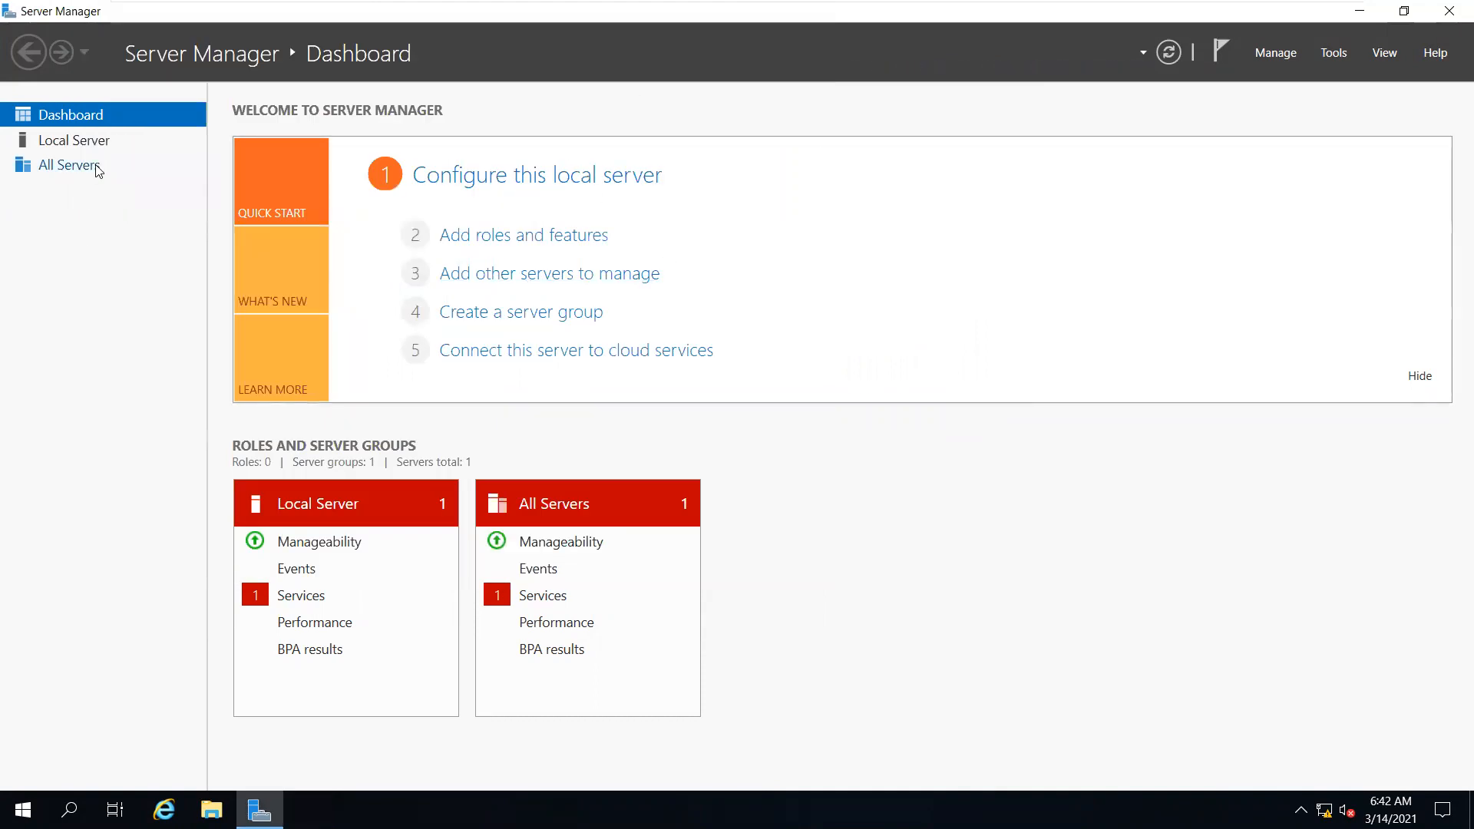
From Local Server, check Ethernet0's IPv4 settings (192.168.20.1, DNS 127.0.0.1) and cancel out unchanged
click(94, 141)
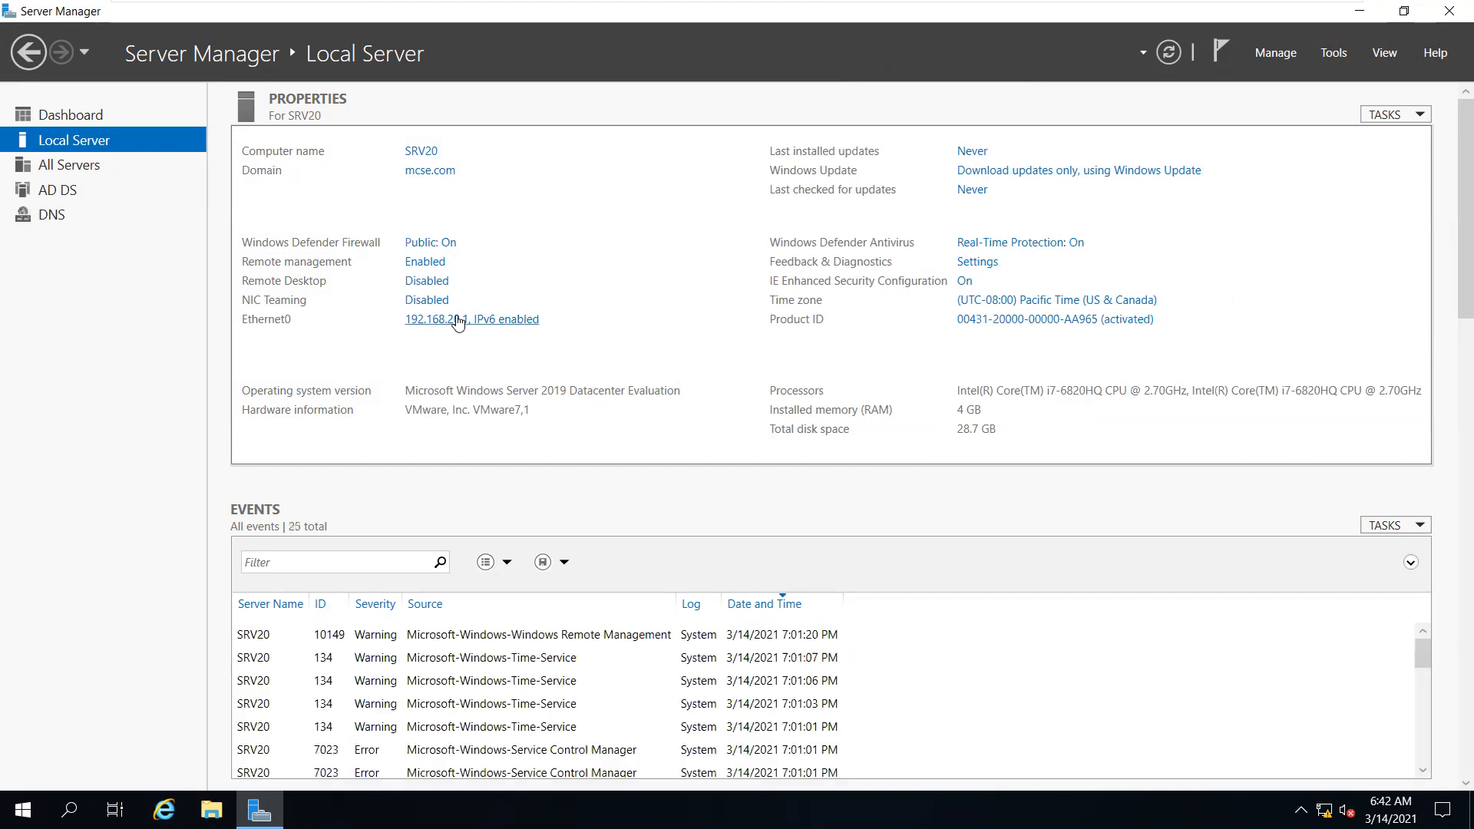
click(451, 319)
click(406, 273)
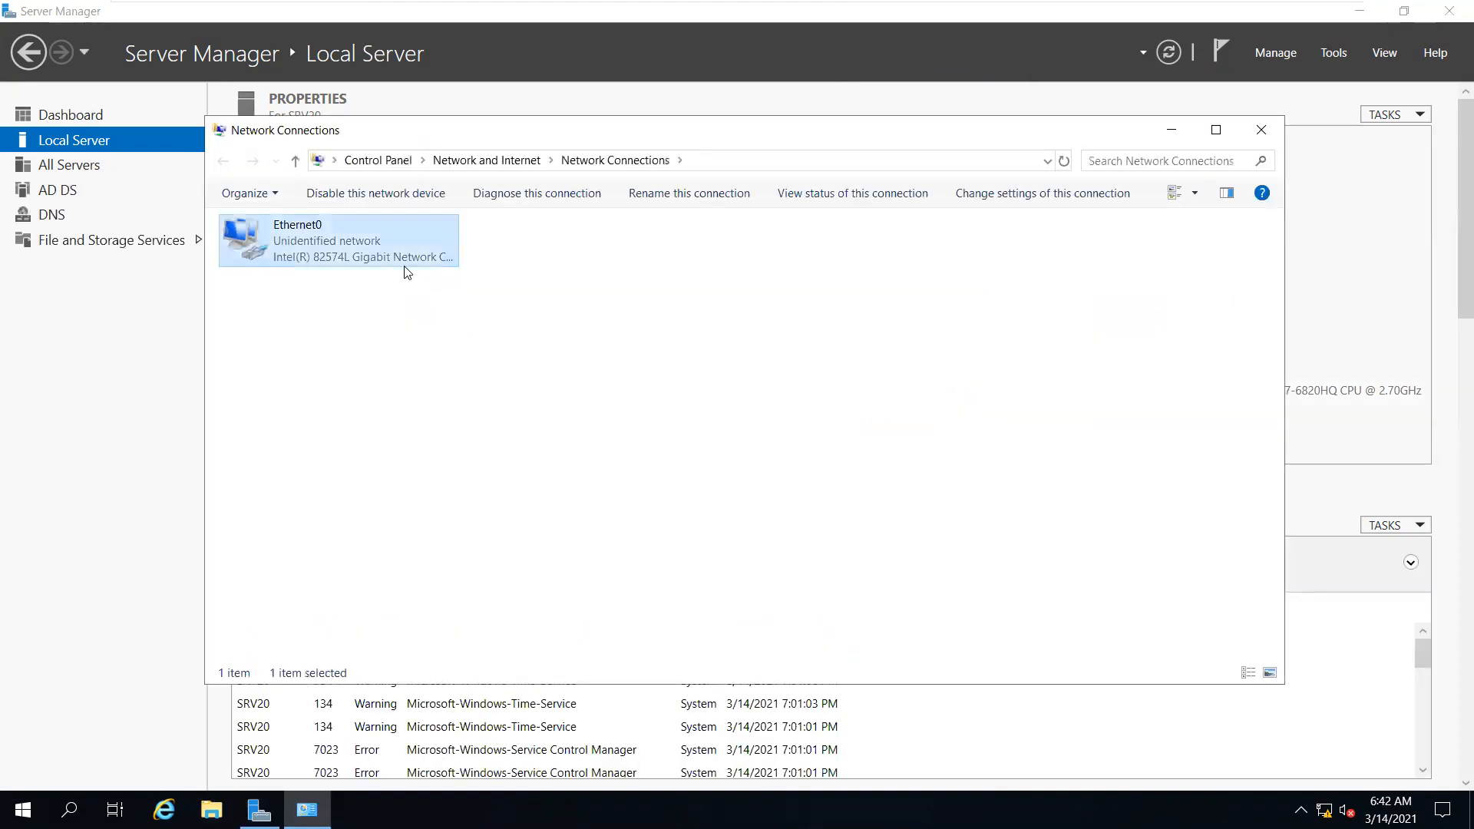
right_click(413, 258)
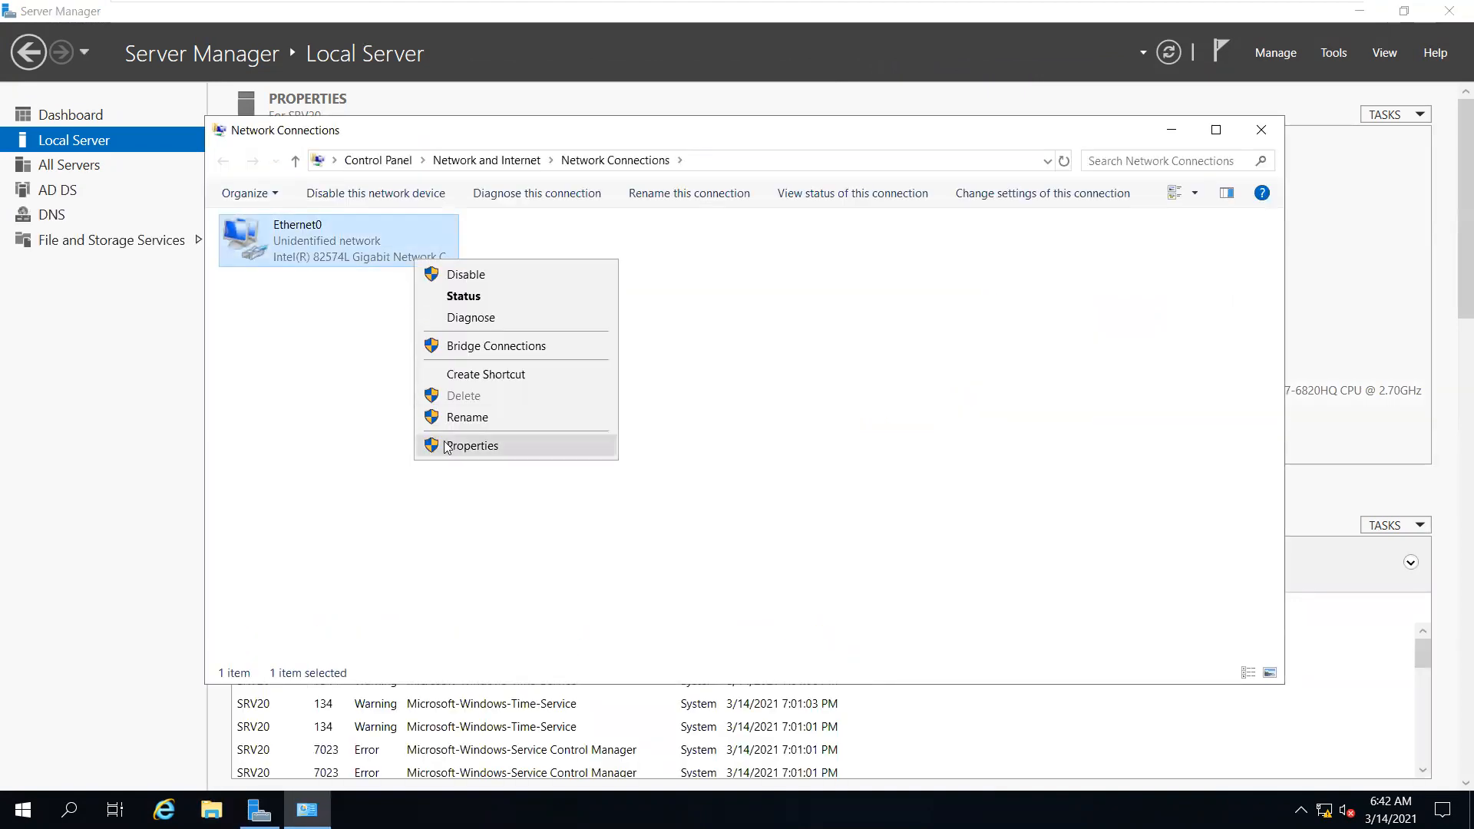
click(442, 443)
double_click(445, 407)
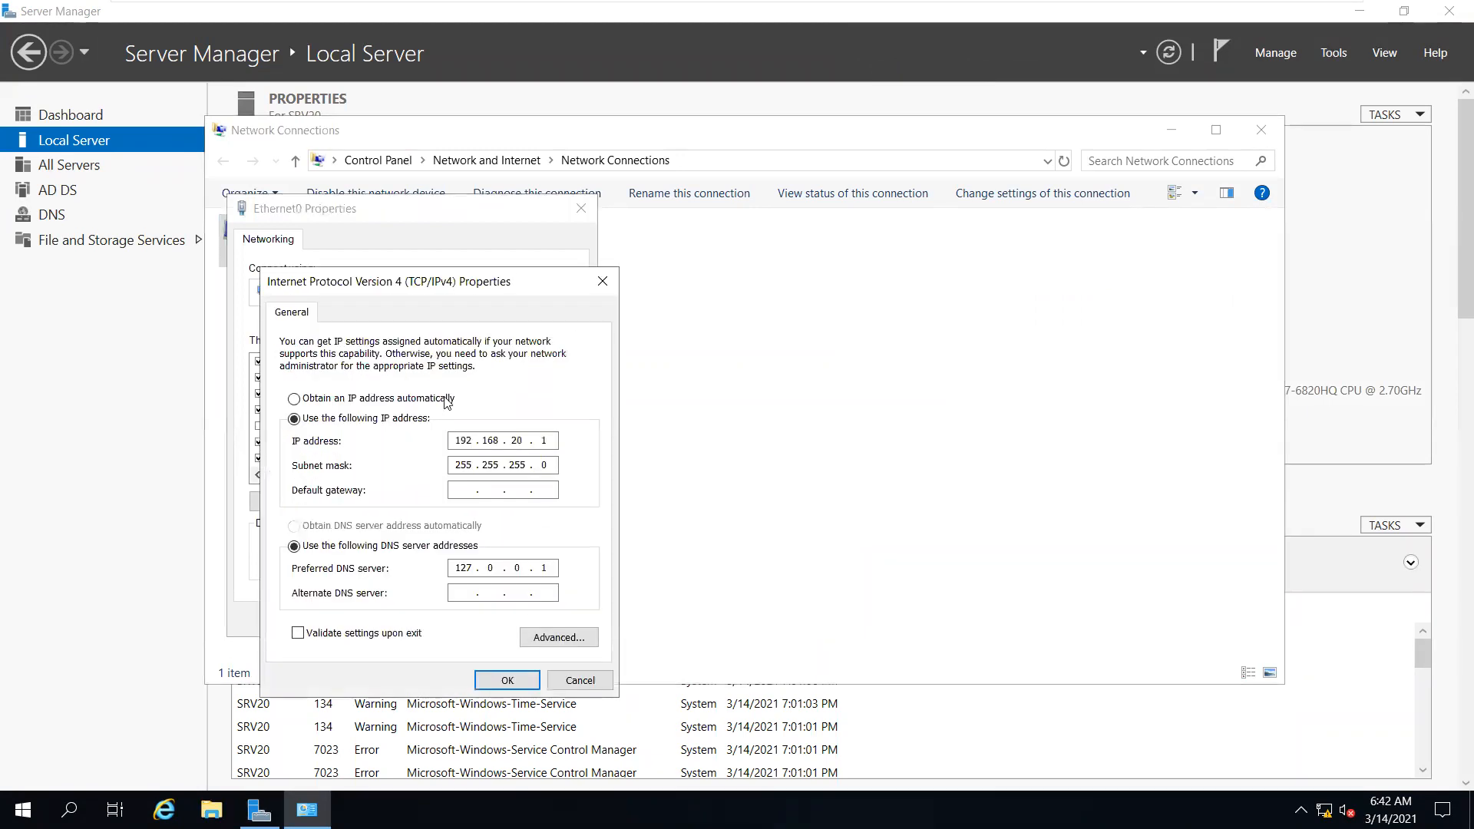
click(580, 680)
click(552, 619)
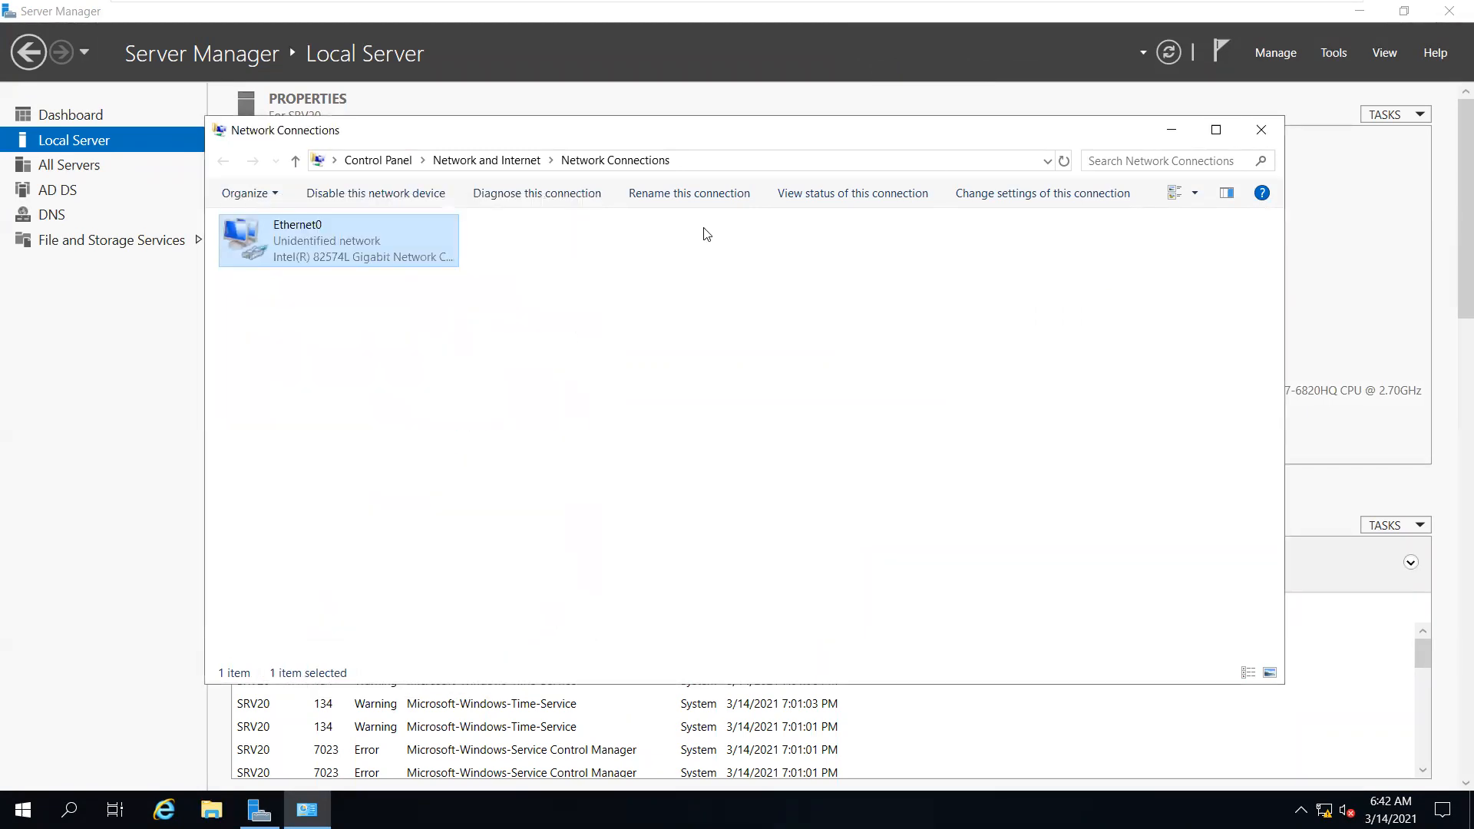
click(1261, 130)
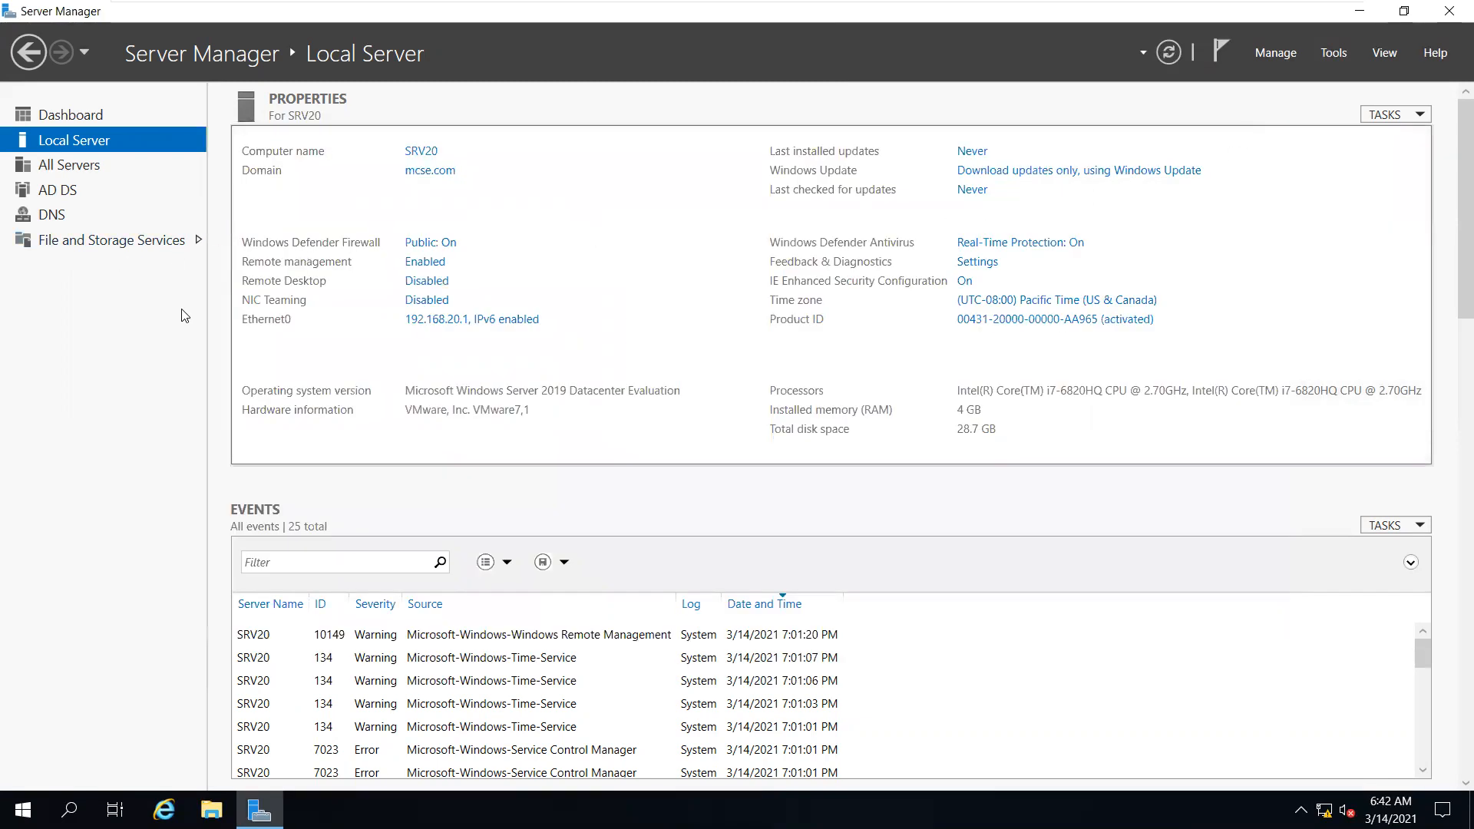
Refresh the Dashboard to list AD DS, DNS and File and Storage Services, then open Tools
click(149, 115)
click(1168, 61)
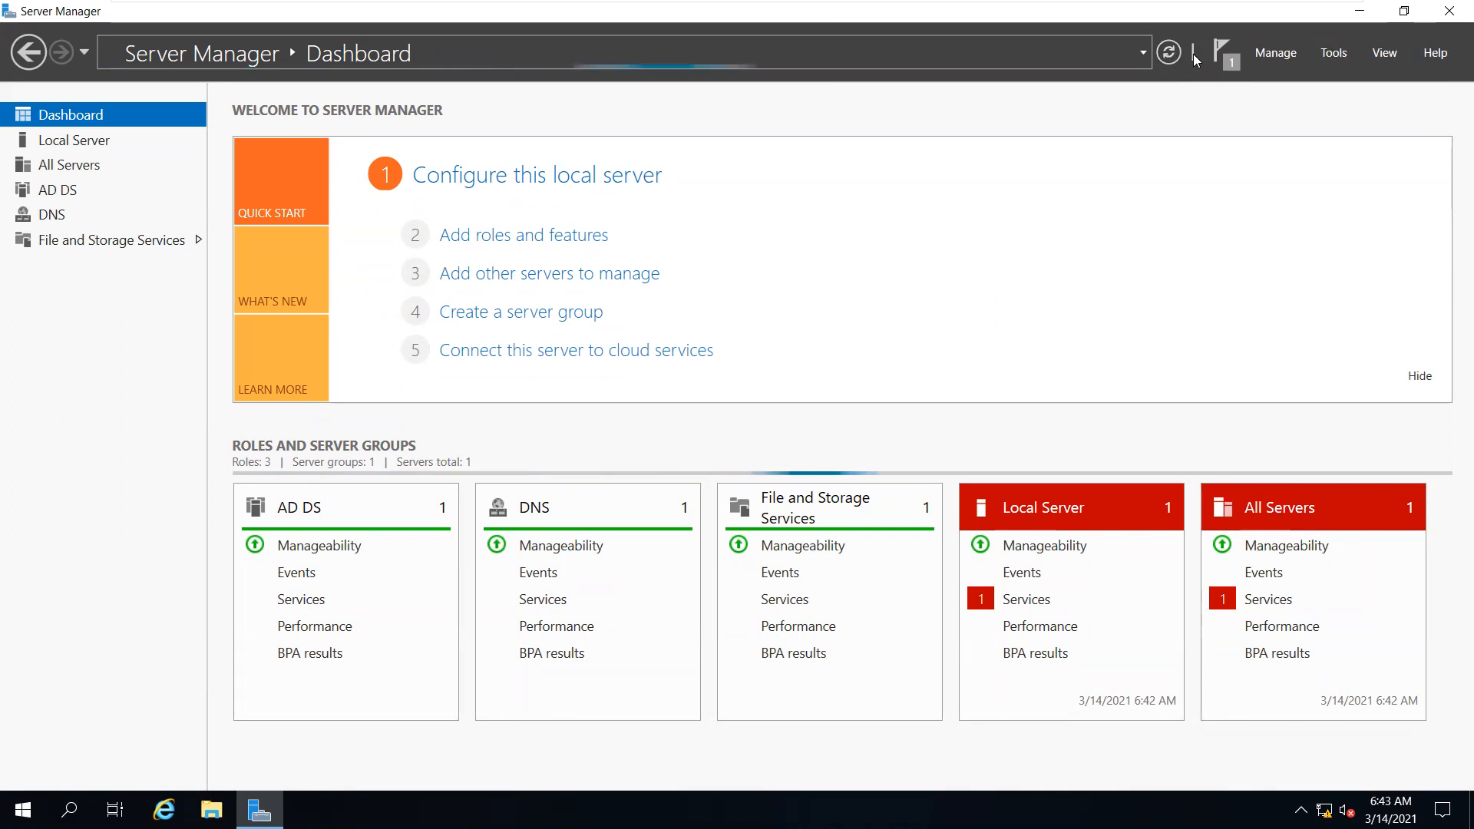
click(1326, 58)
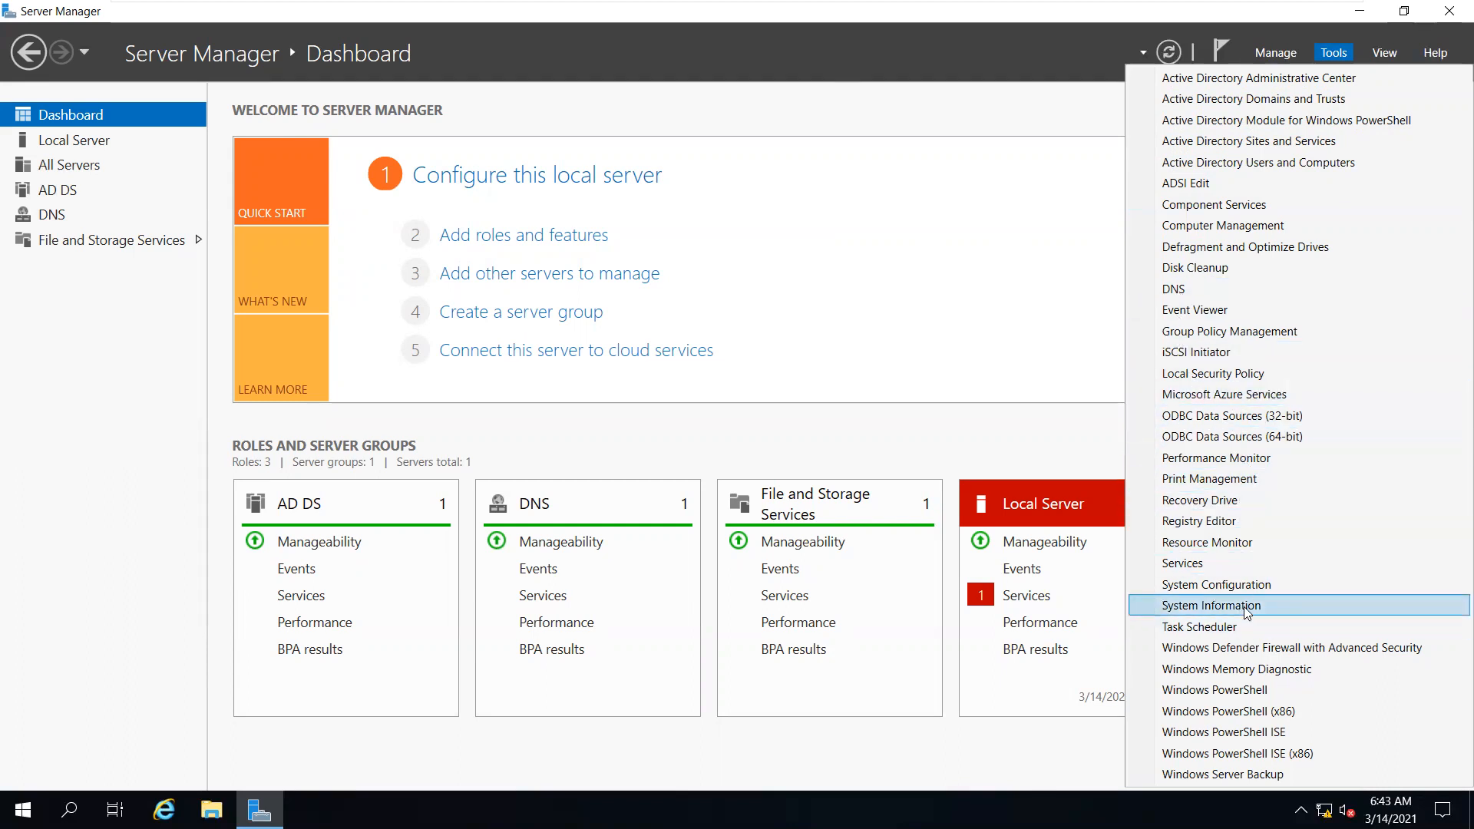
Open Active Directory Users and Computers maximized and browse mcse.com's Users accounts (amit, Cisco, Sumit)
click(1316, 163)
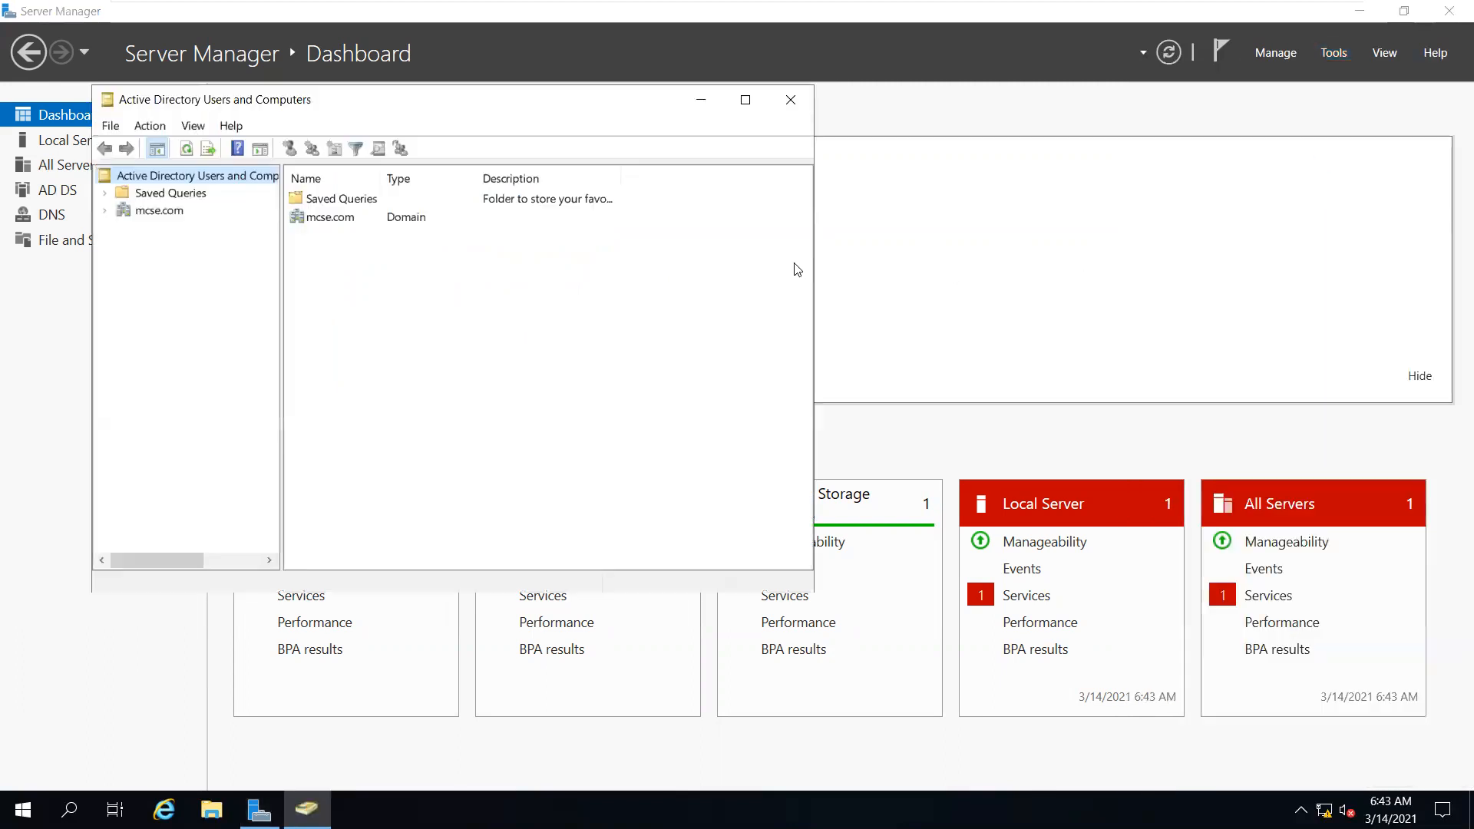
click(745, 99)
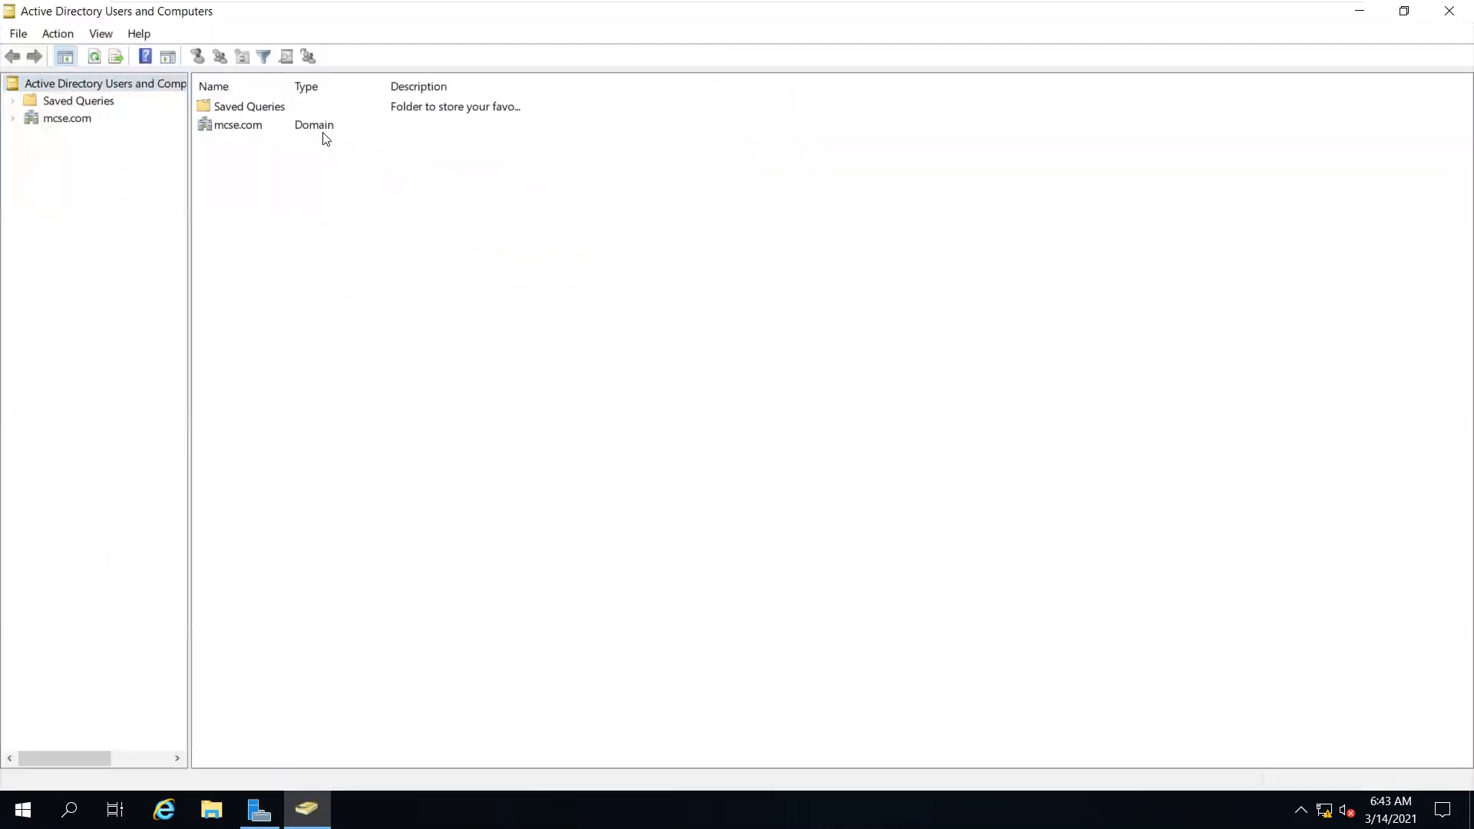
double_click(234, 125)
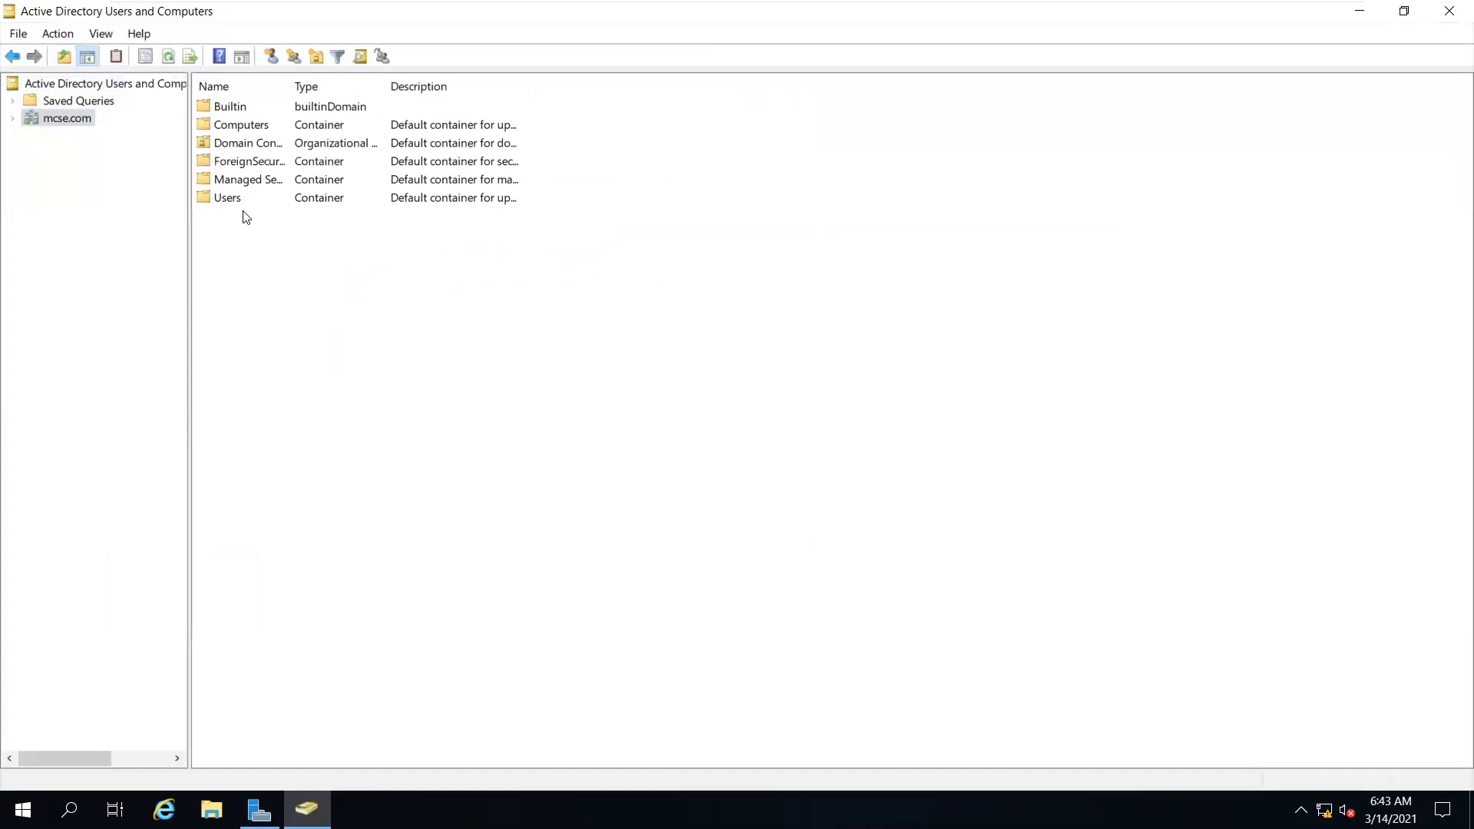
double_click(230, 200)
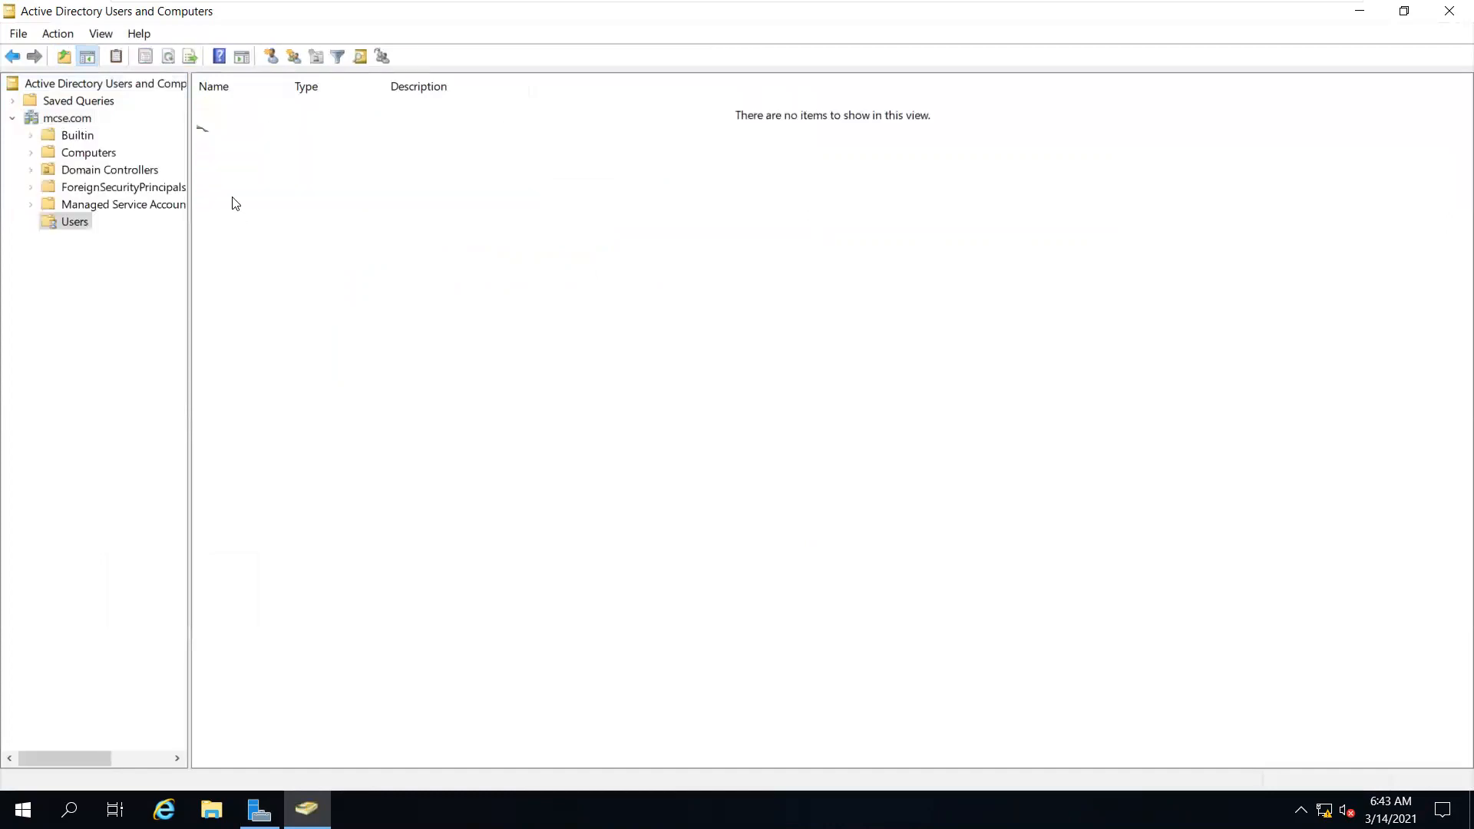
click(265, 145)
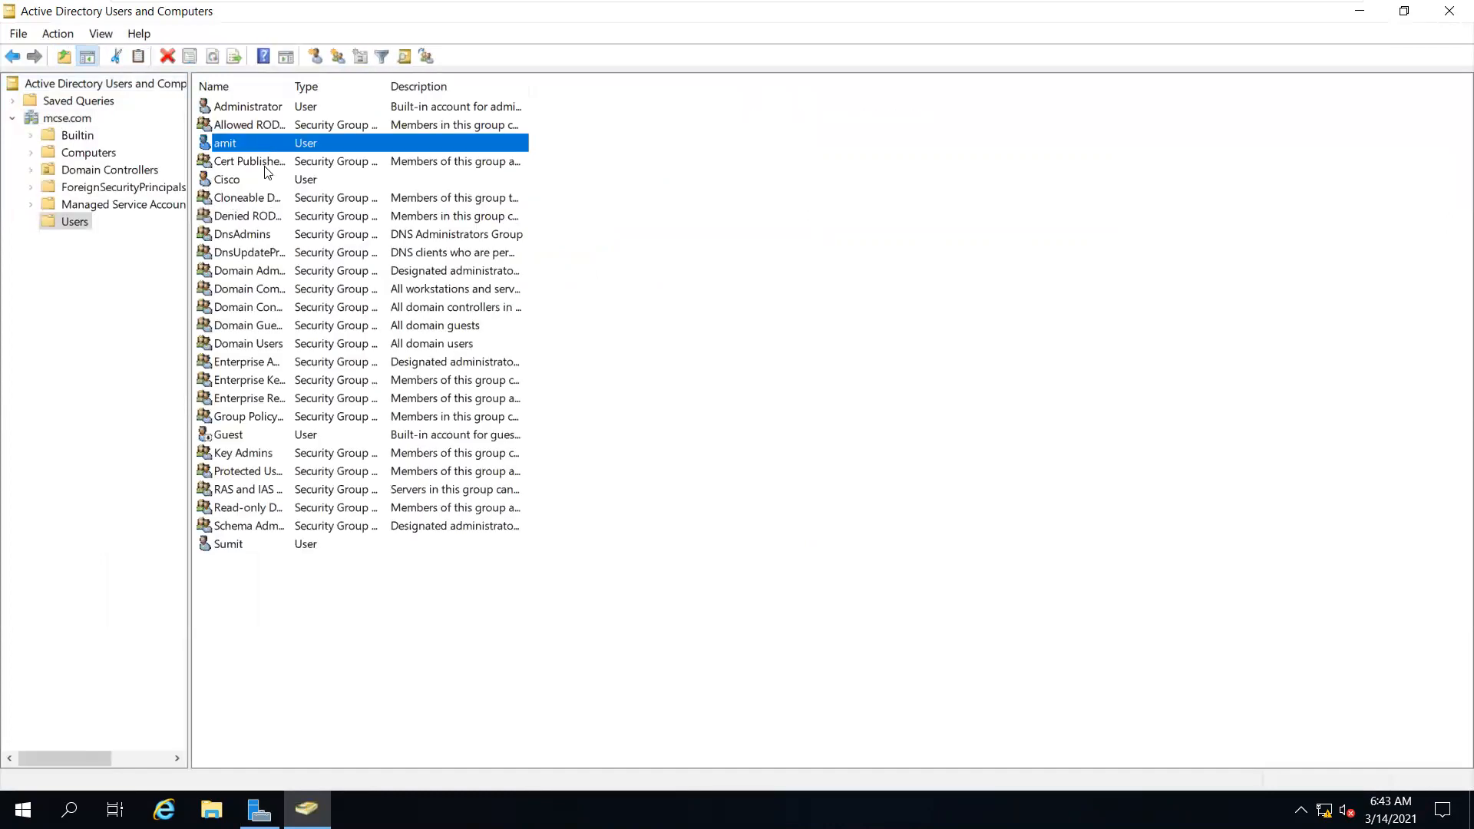
click(262, 182)
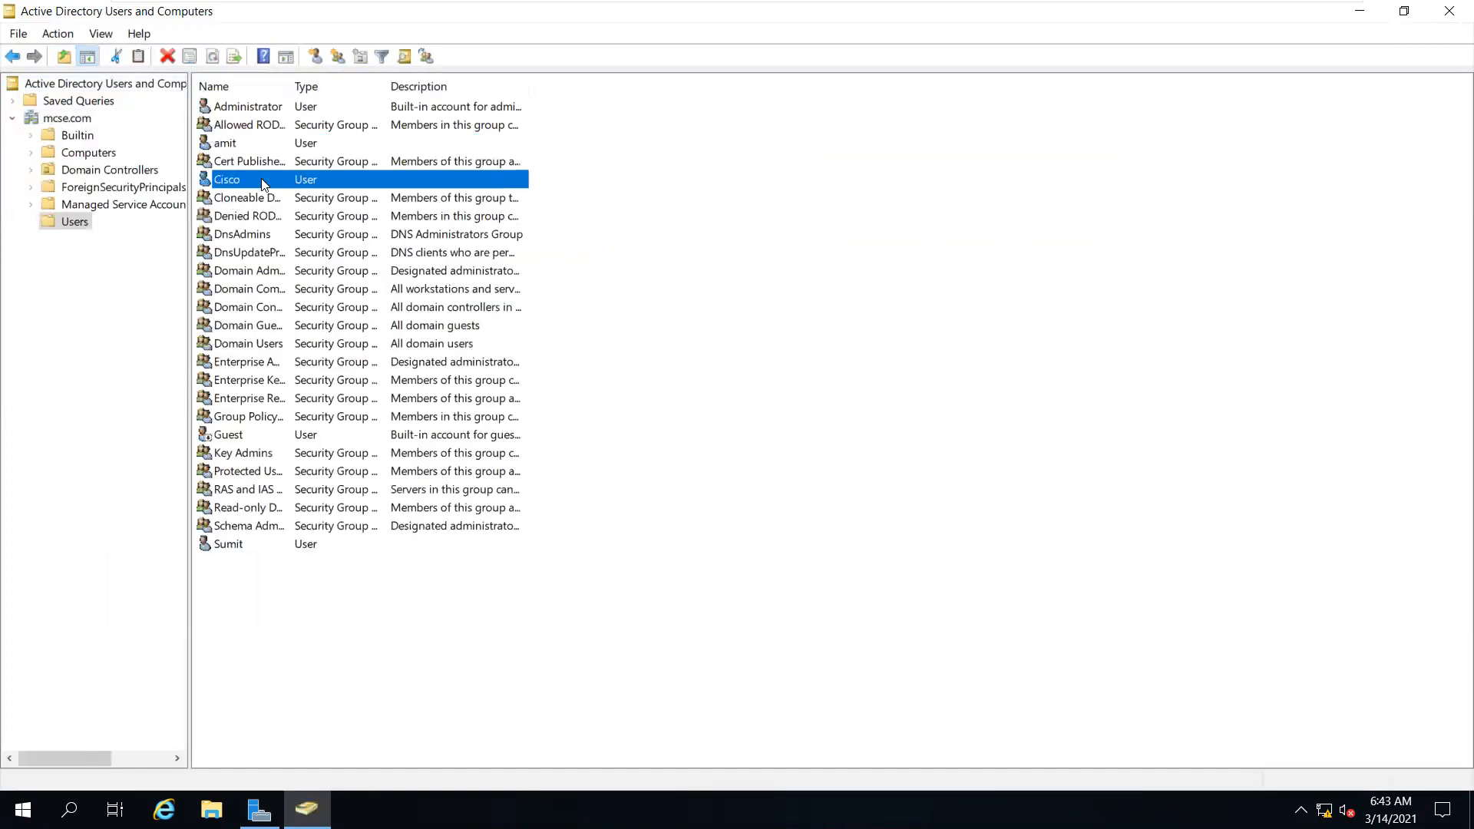
click(275, 544)
drag(271, 604, 451, 1)
click(770, 321)
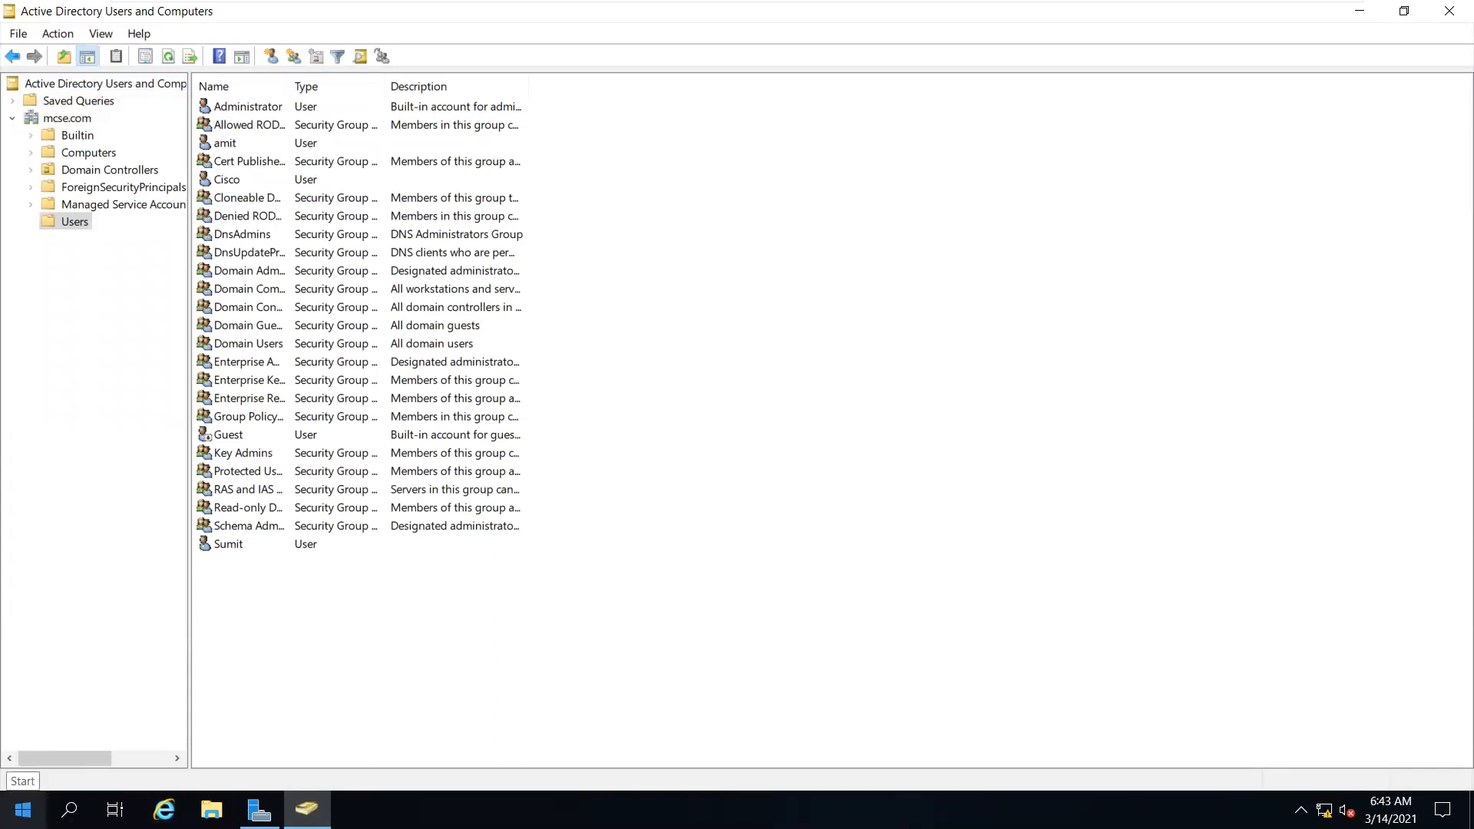
Open and close Computer Management, then select and deselect all Users container entries
right_click(23, 810)
click(140, 496)
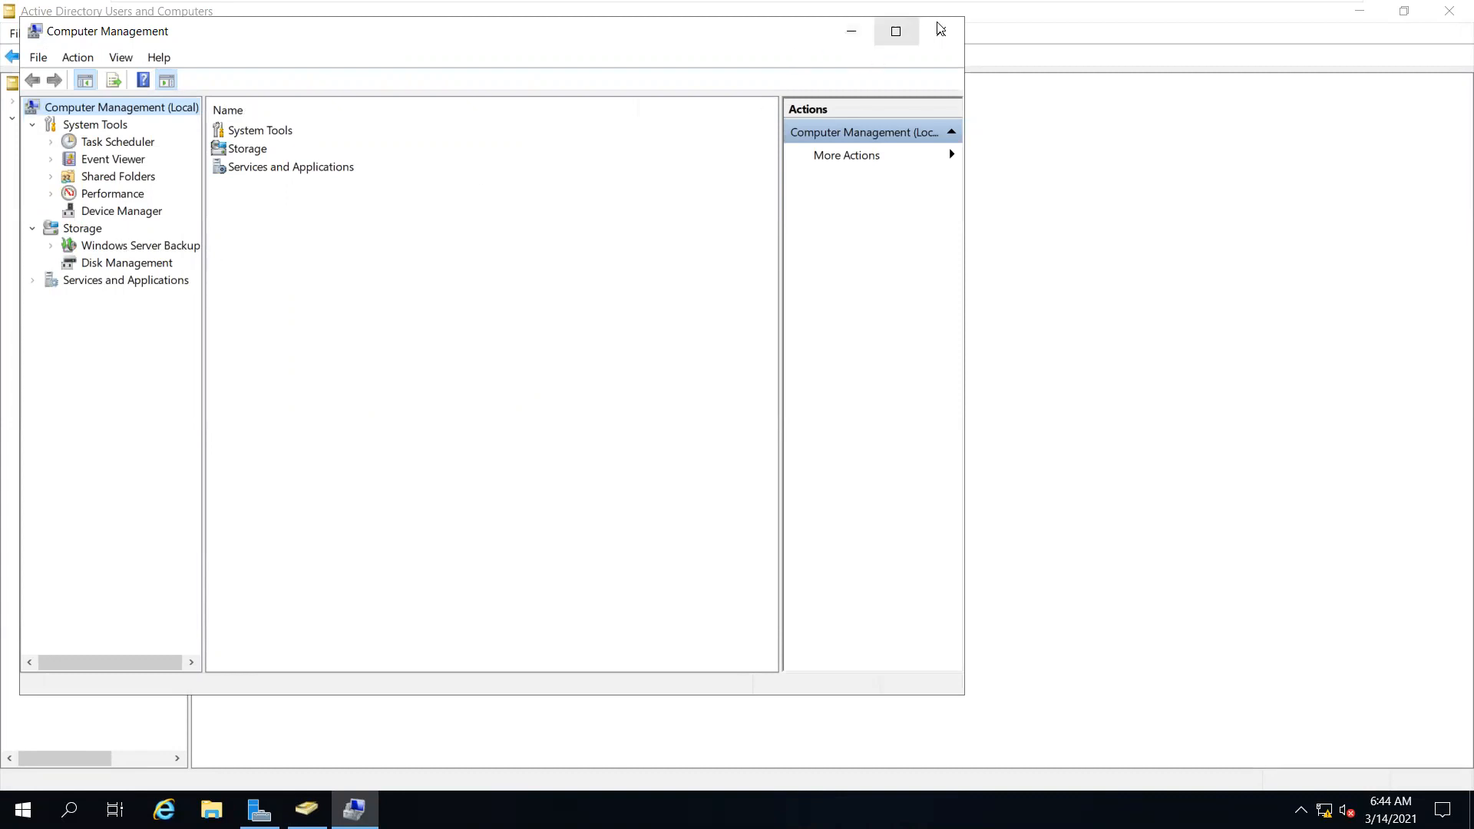
click(939, 44)
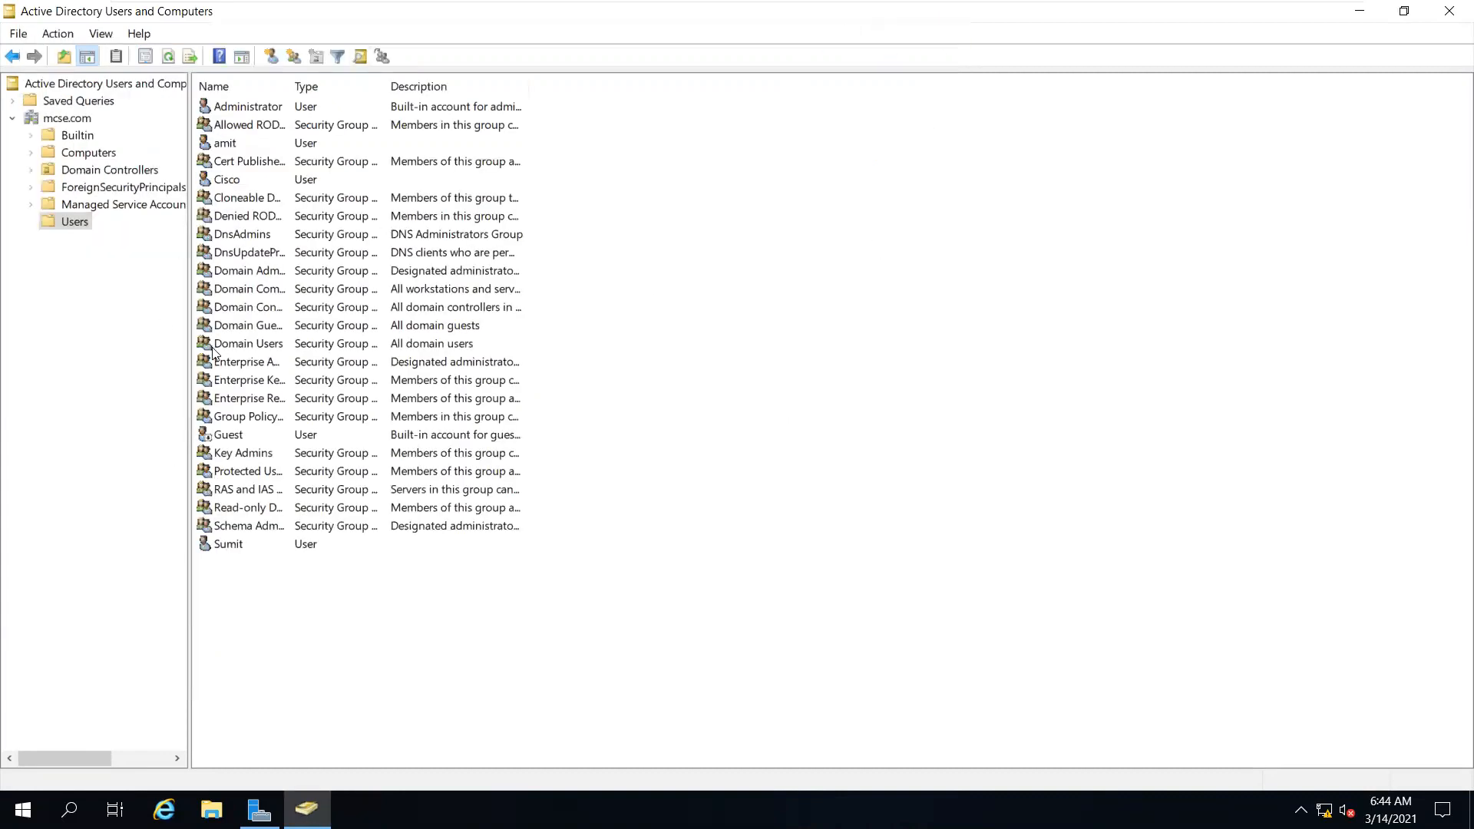
drag(263, 597, 477, 86)
click(608, 278)
Browse the Builtin, Computers, Domain Controllers and other containers, return to Users, and restore the window
click(110, 169)
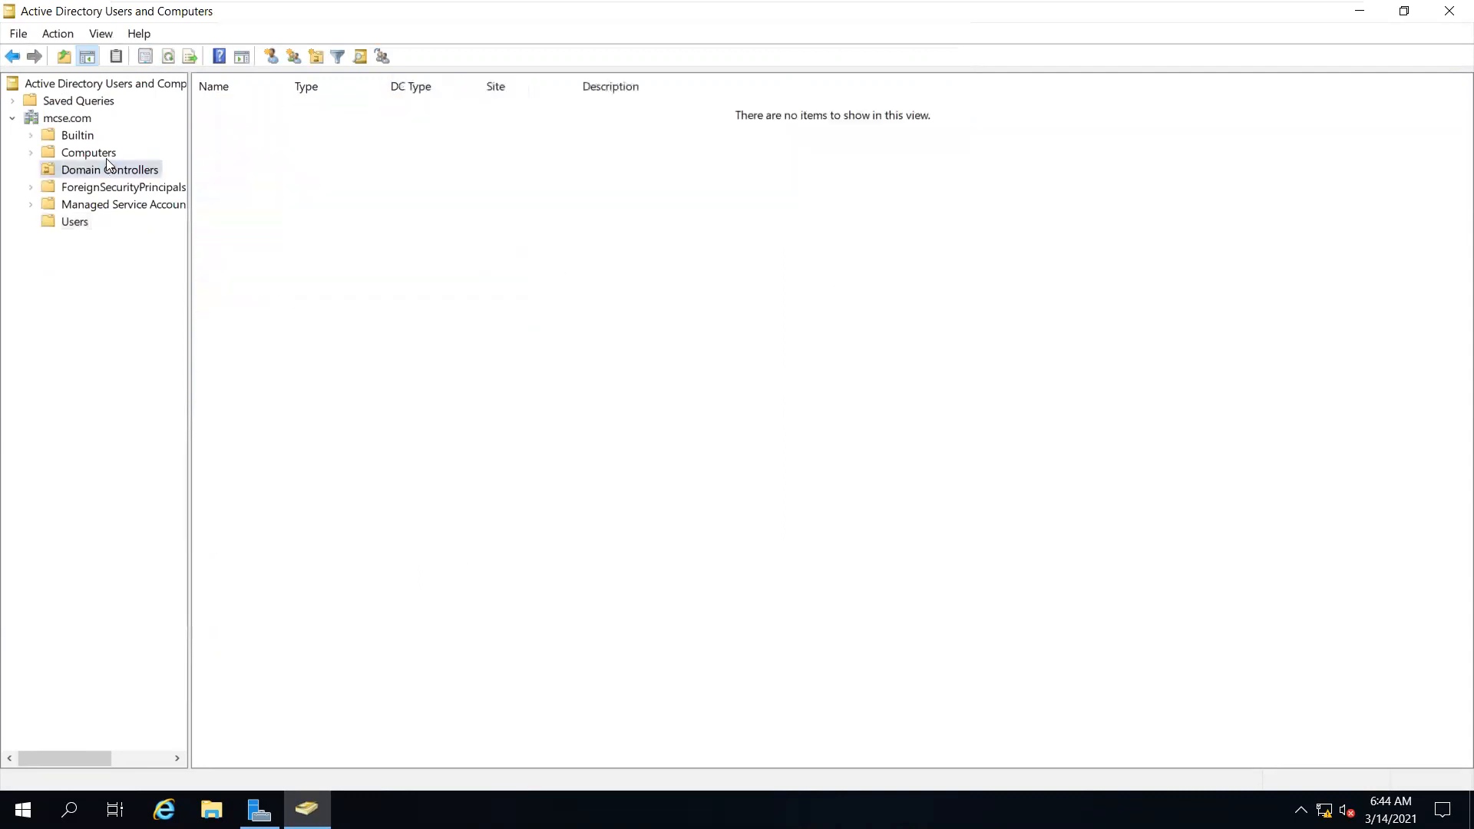
click(100, 152)
click(85, 138)
click(93, 153)
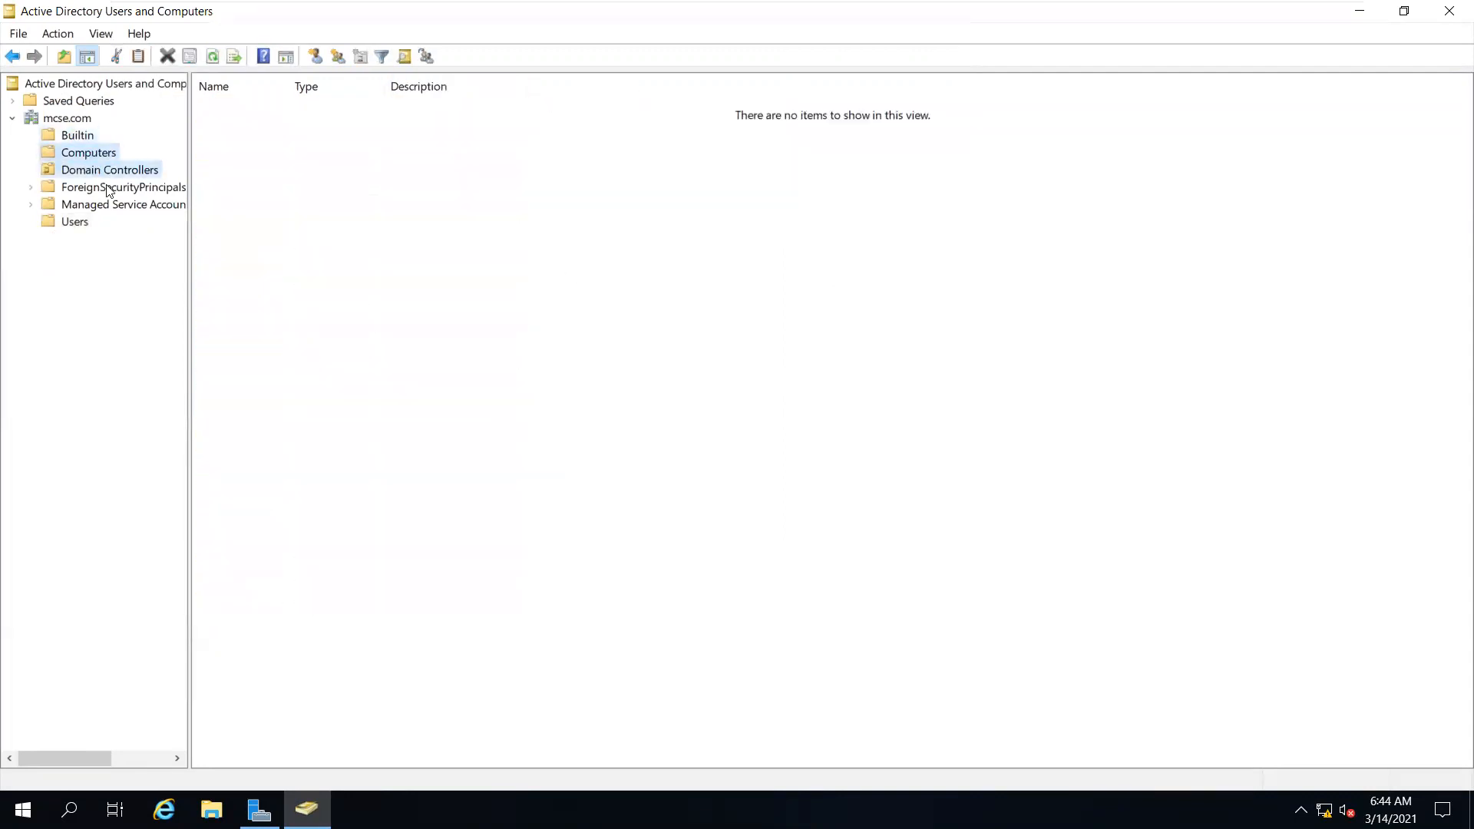
click(106, 171)
click(105, 187)
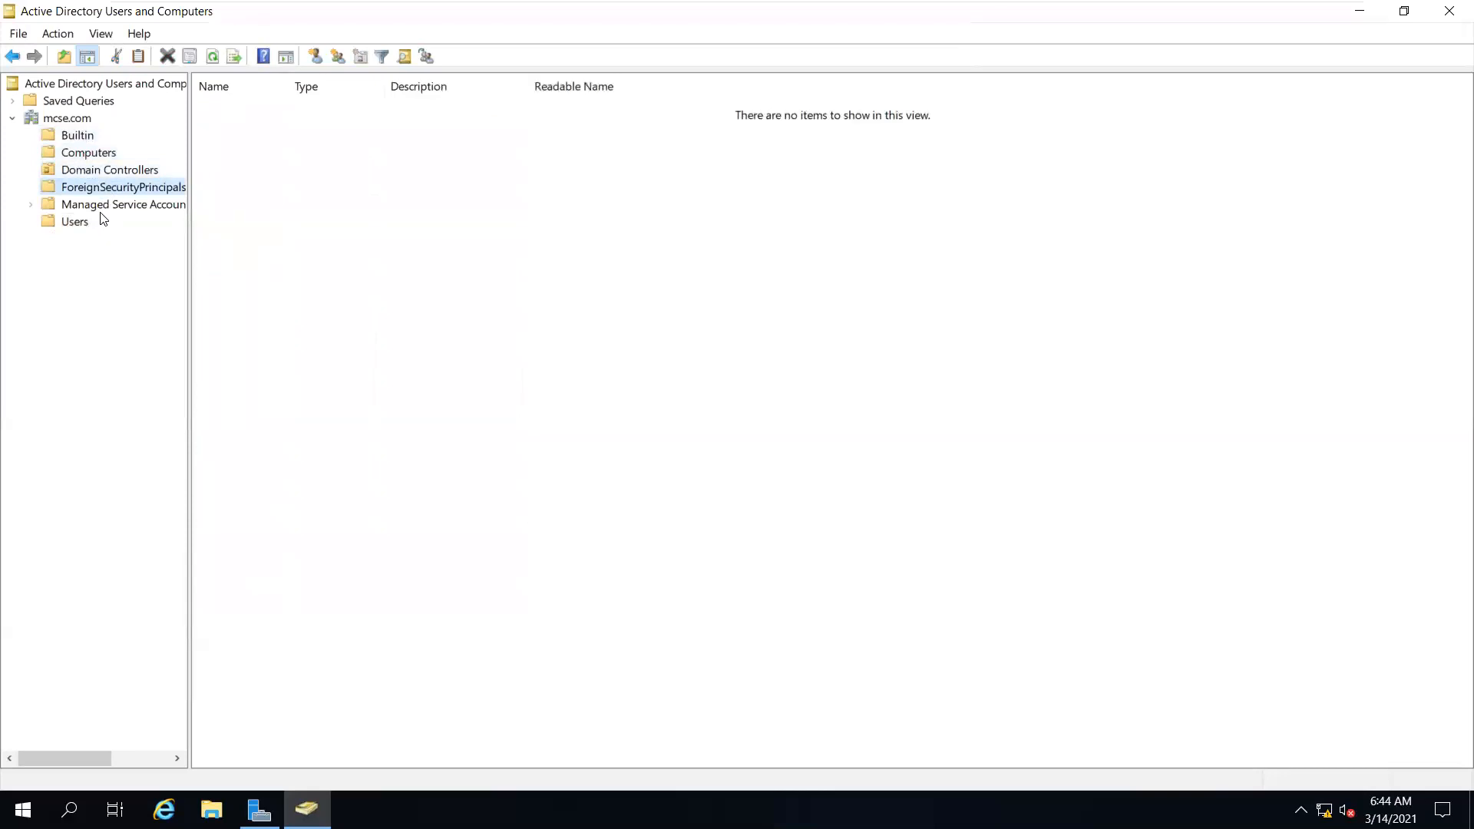
click(100, 204)
click(74, 223)
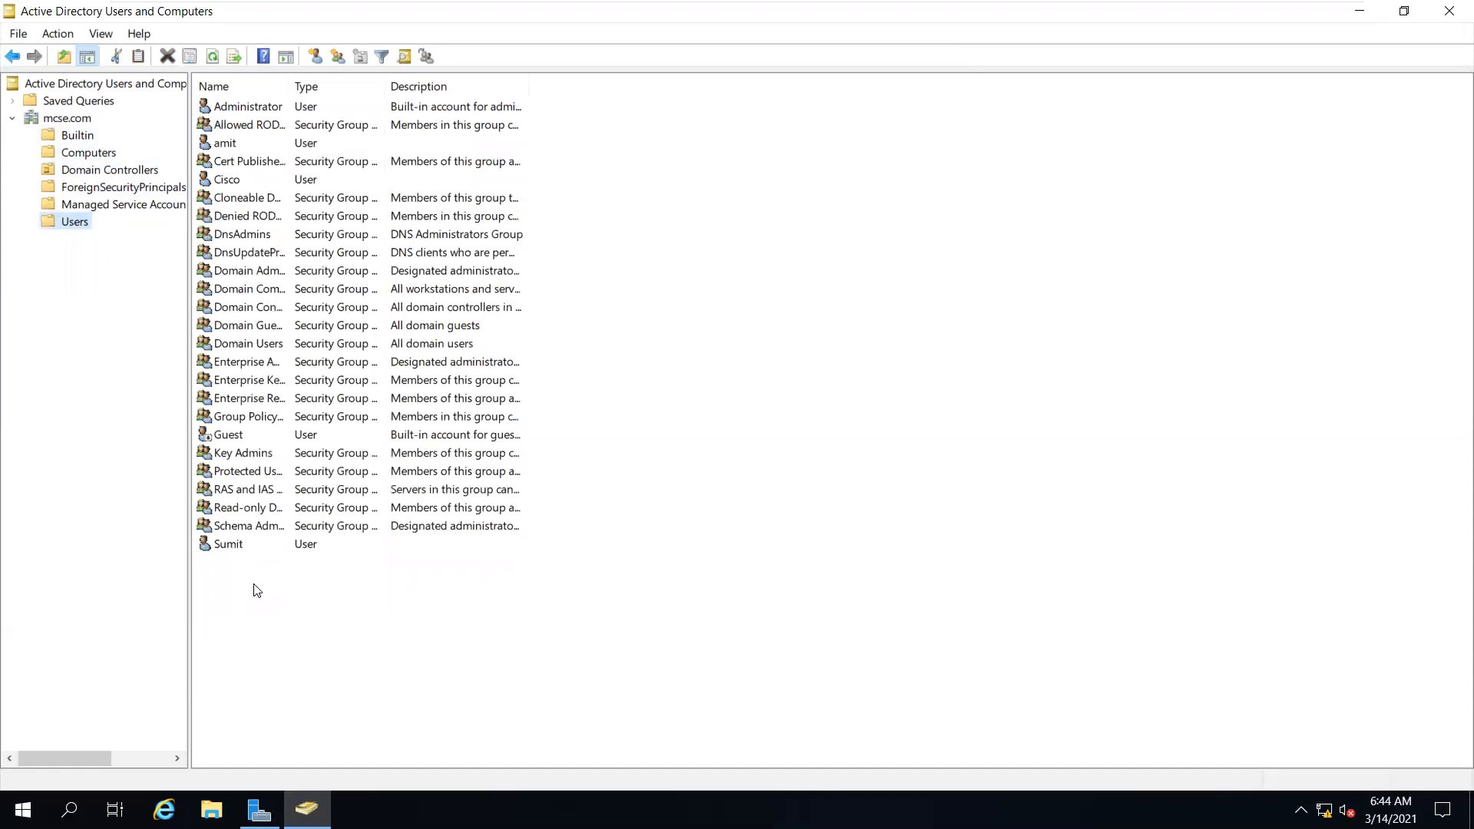
click(1393, 16)
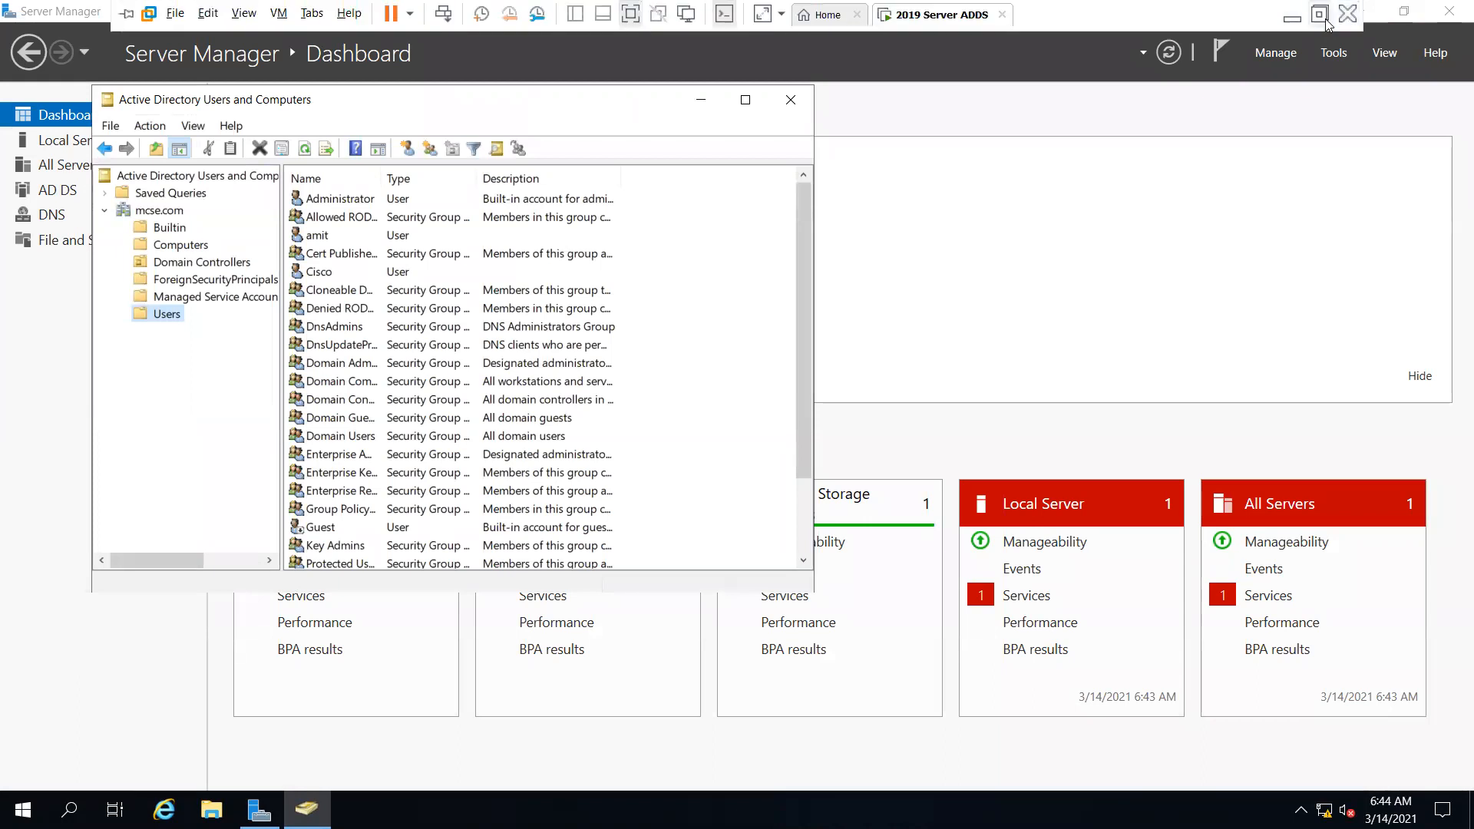
Exit full screen and view the srv20 host record in SRV20's mcse.com forward lookup zone in DNS Manager
click(1322, 11)
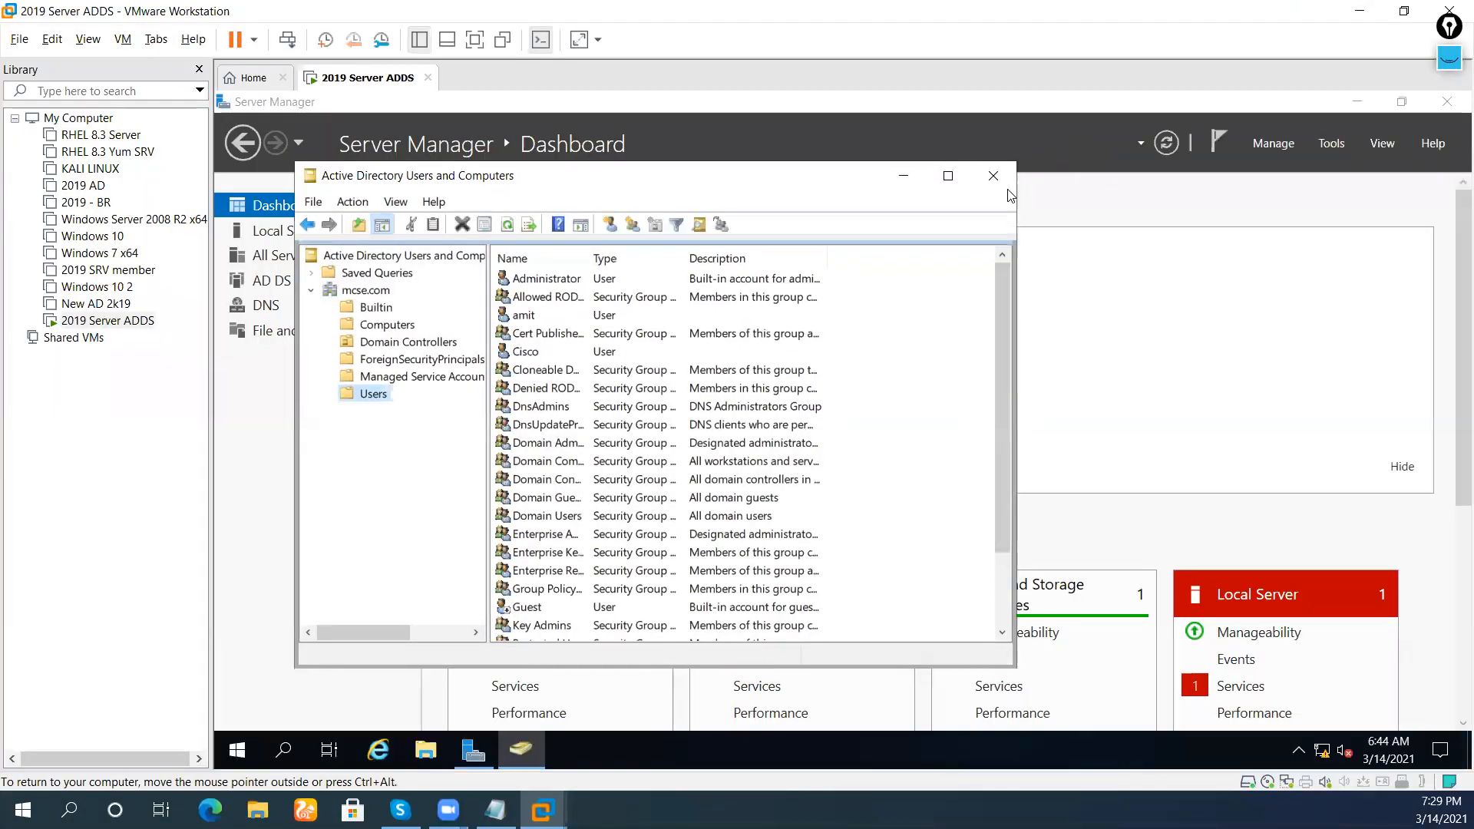
click(1330, 146)
click(1172, 384)
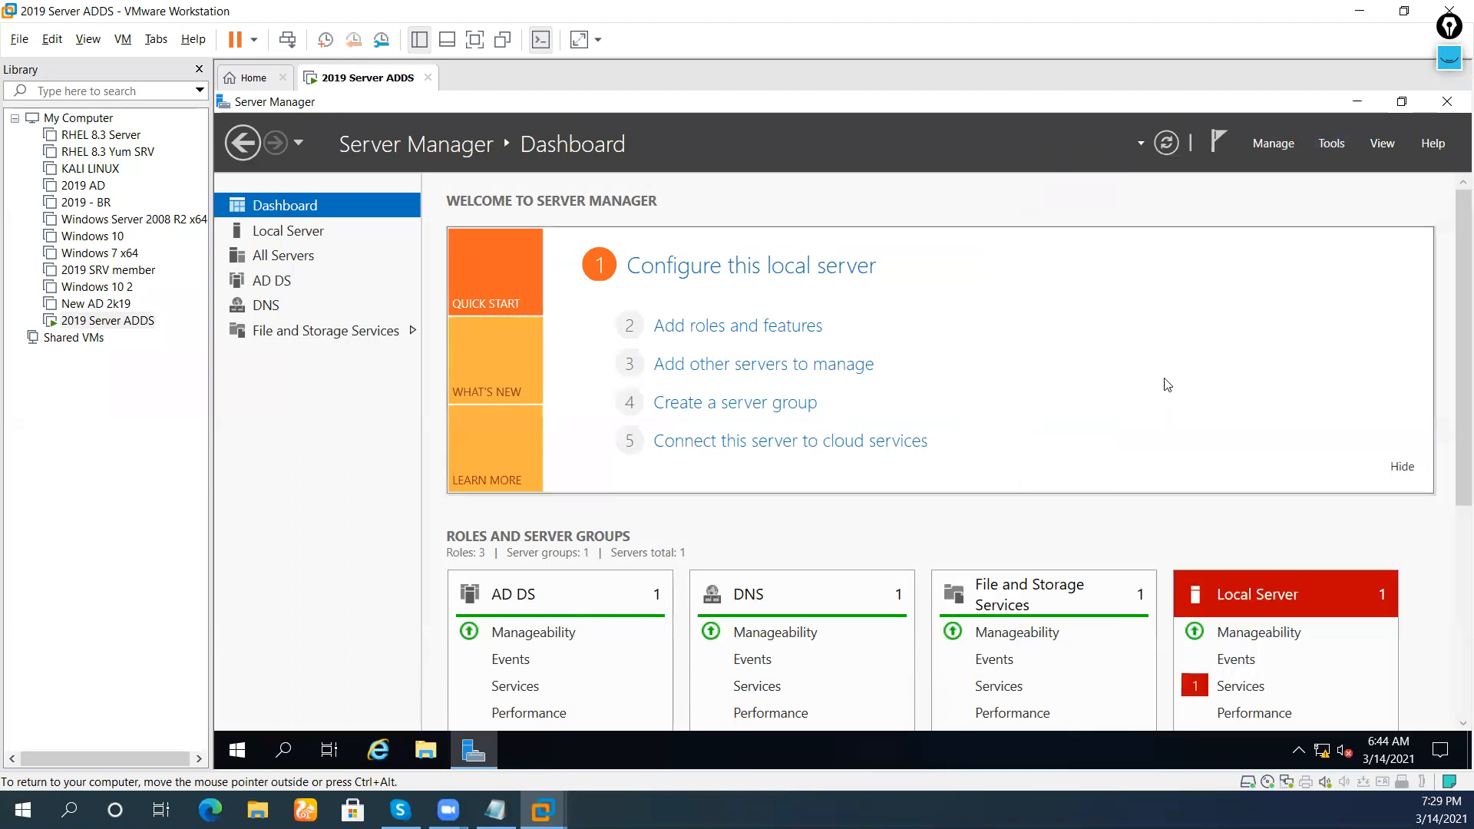
double_click(512, 253)
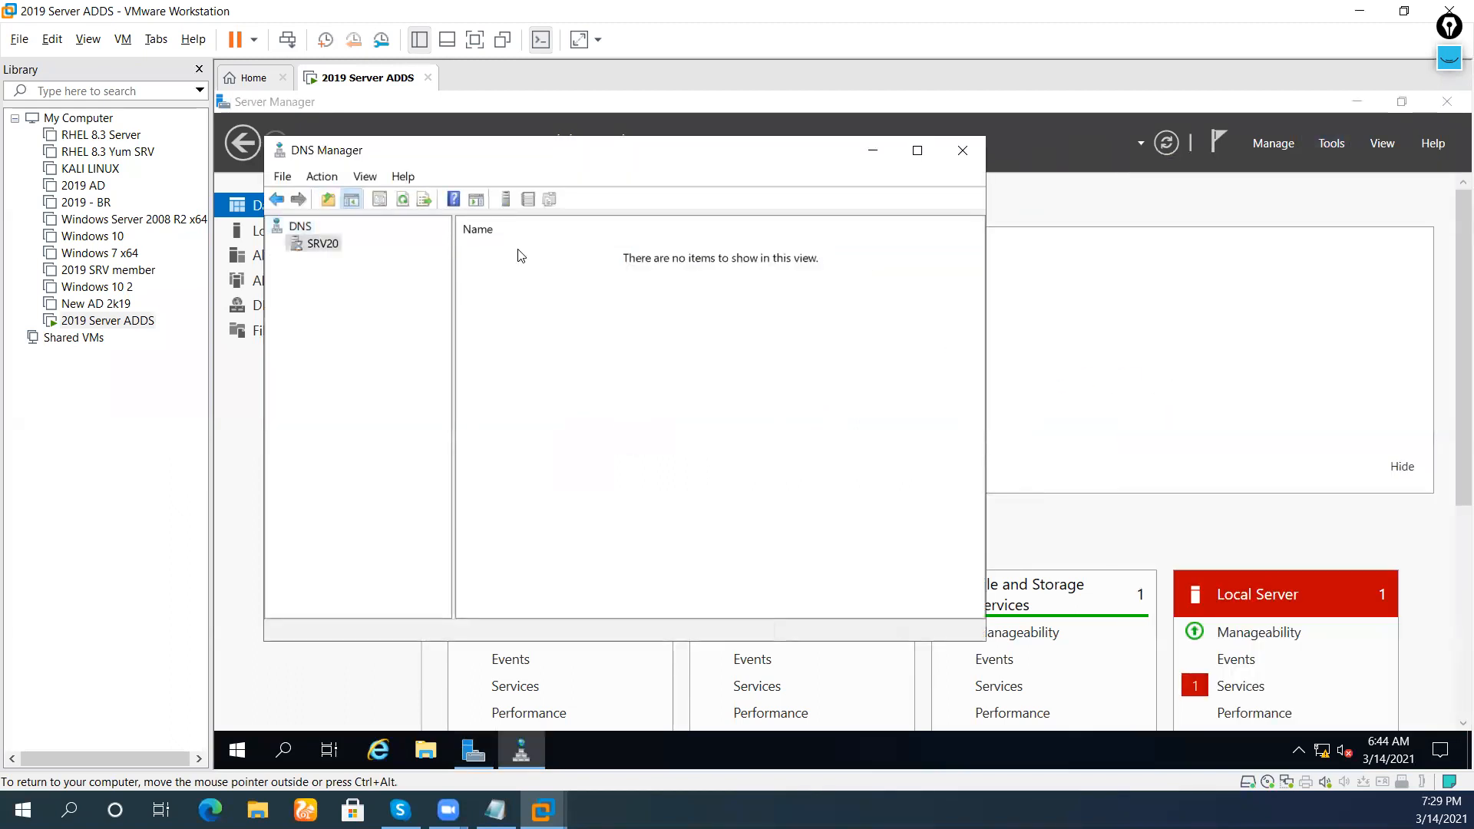
double_click(524, 249)
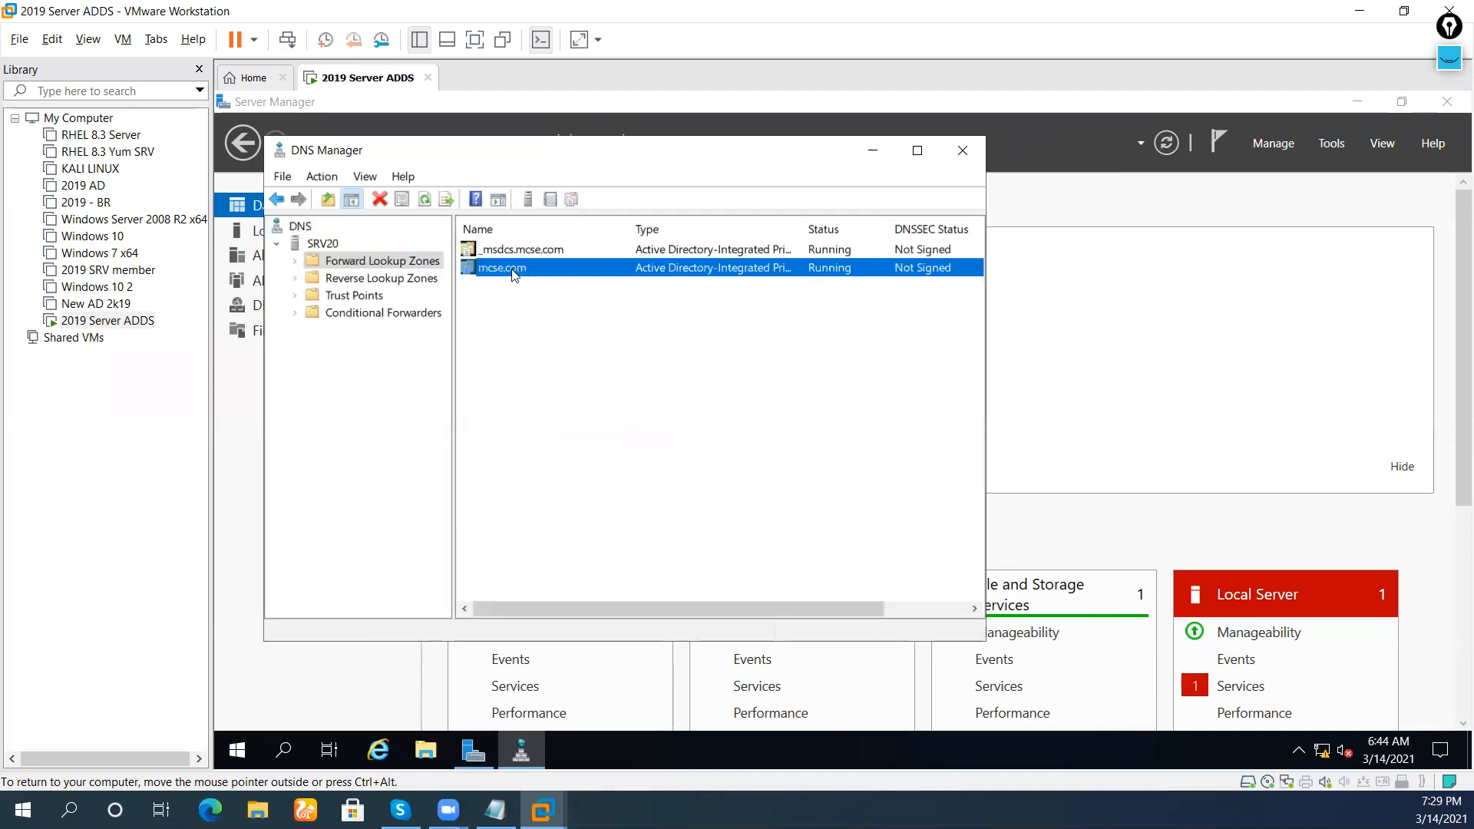
double_click(510, 268)
click(519, 404)
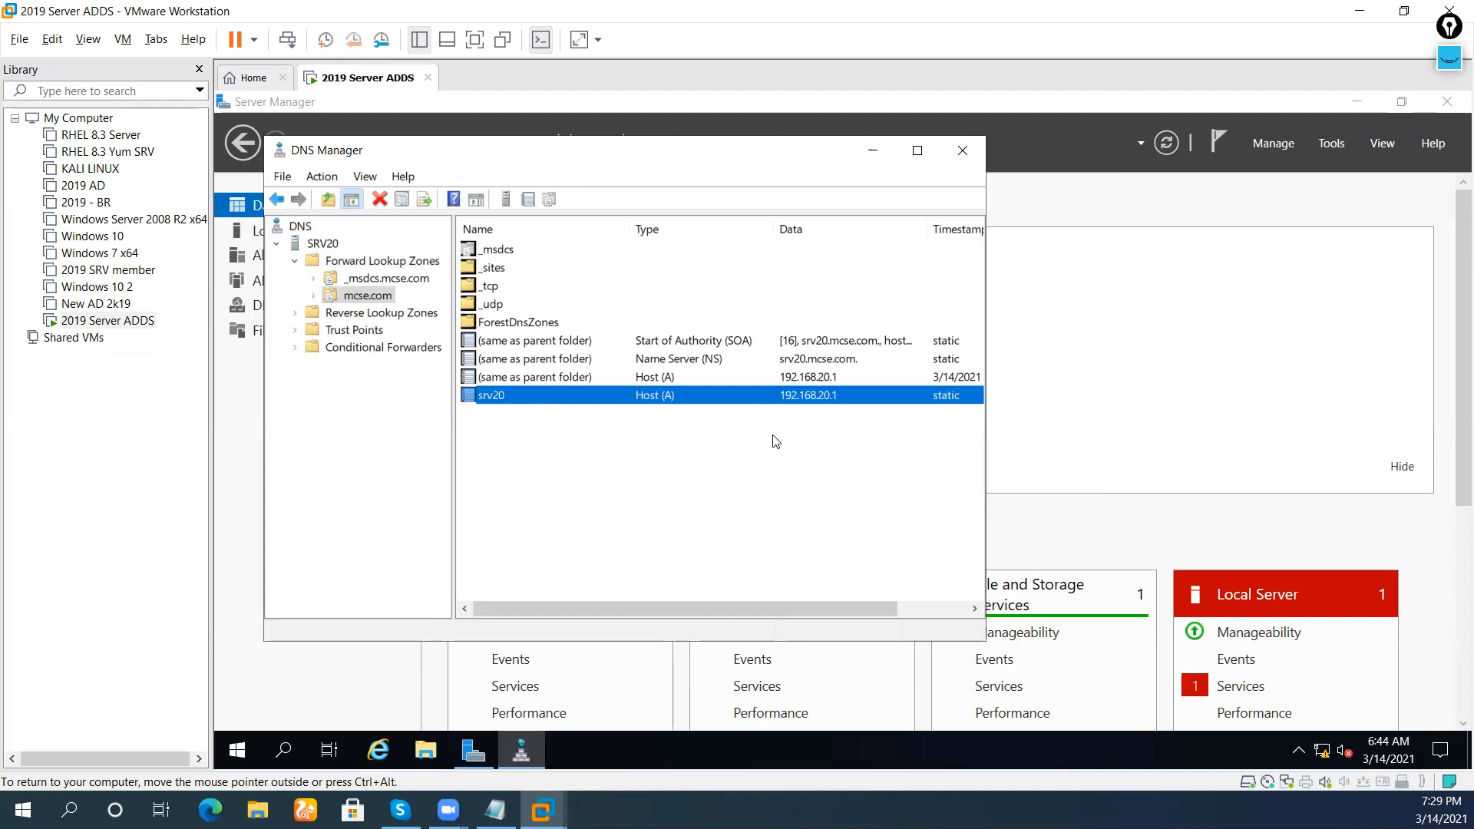
Ping mcse.com from a cmd prompt for four replies from 192.168.20.1, then launch File Explorer
key(super+r)
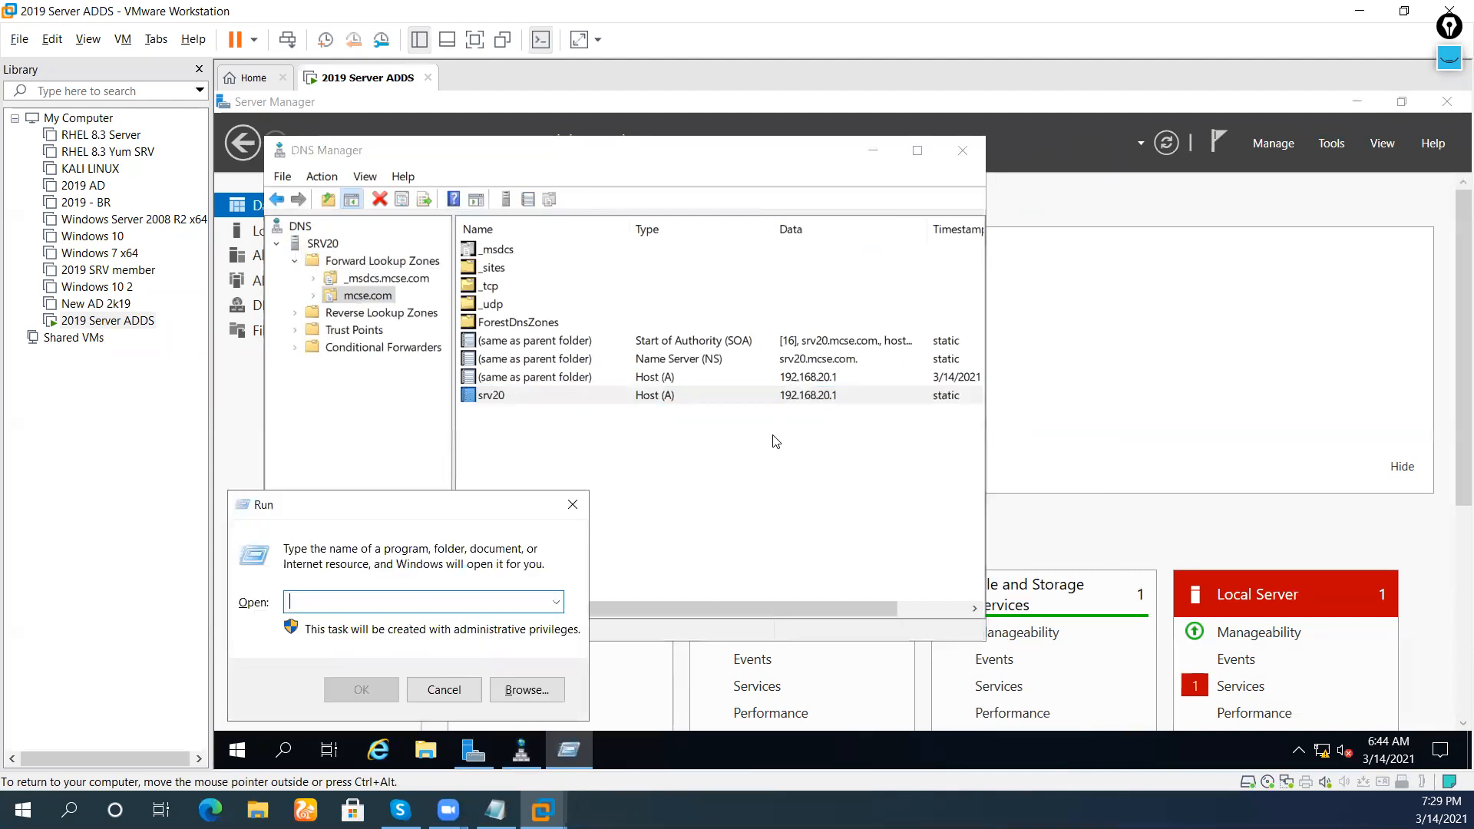
text(cmd)
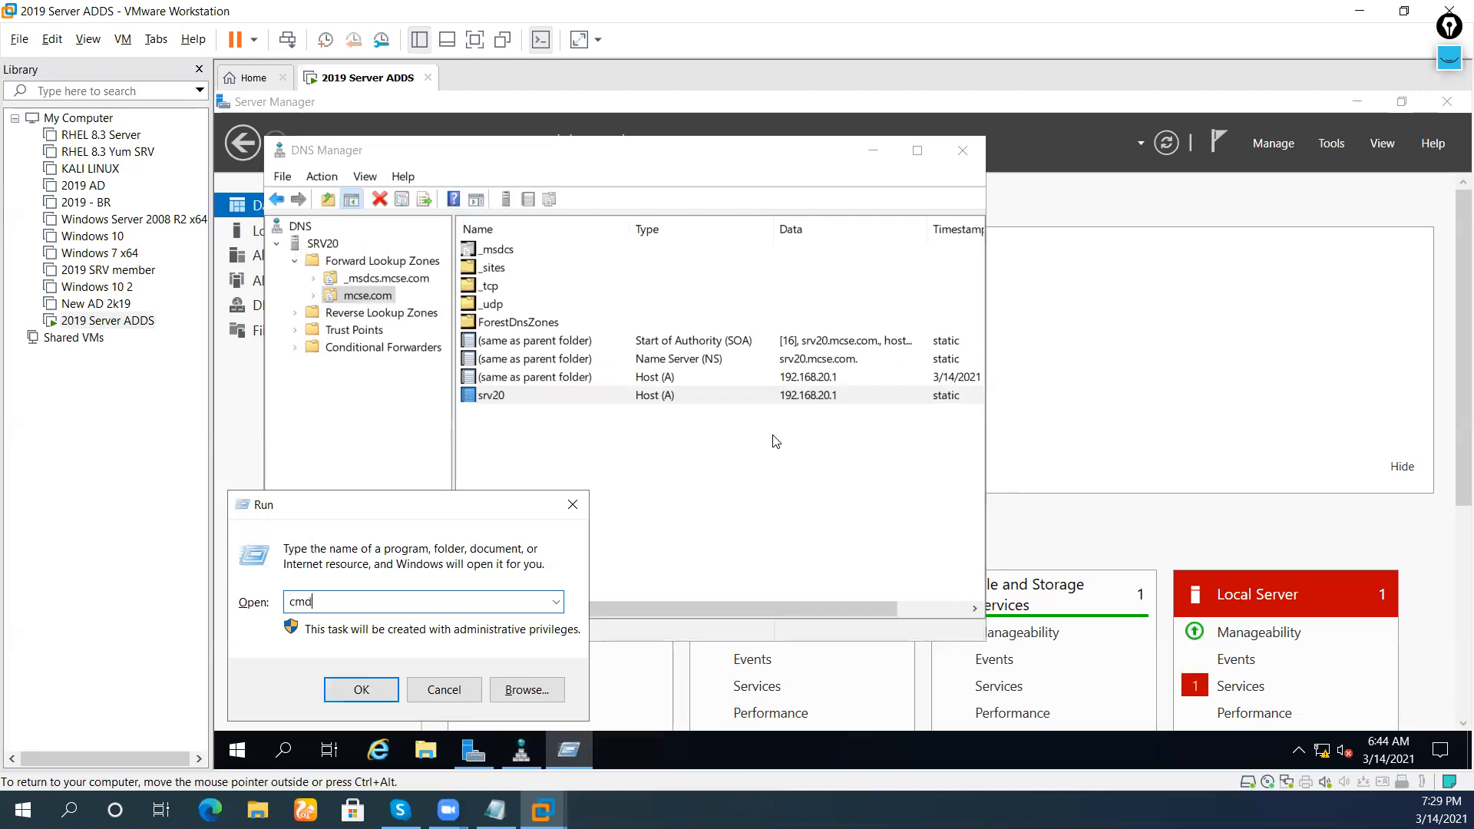
key(Return)
key(Return)
key(Return)
key(Return)
text(pi)
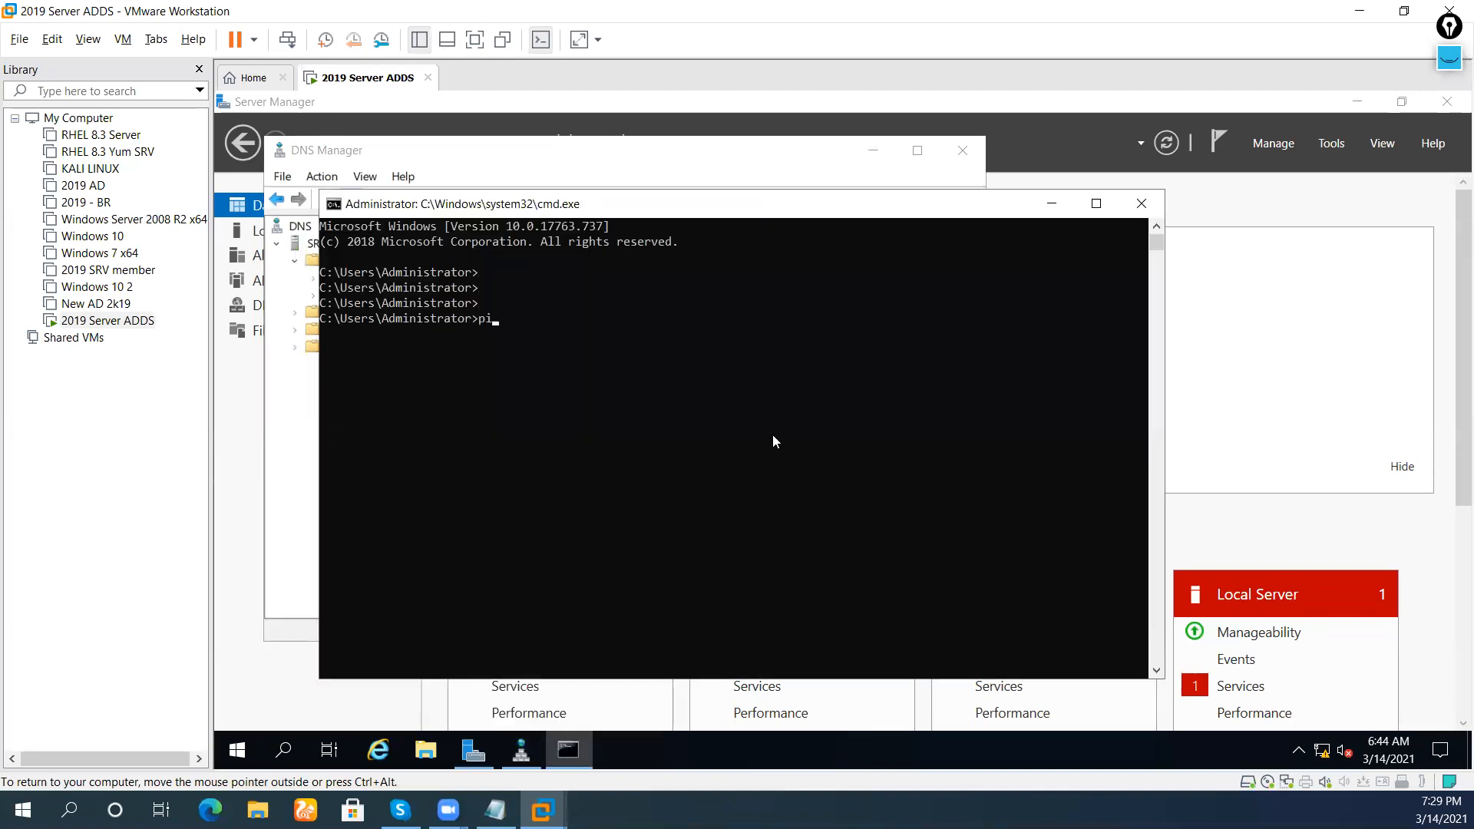
text(ng mcse.com)
key(Return)
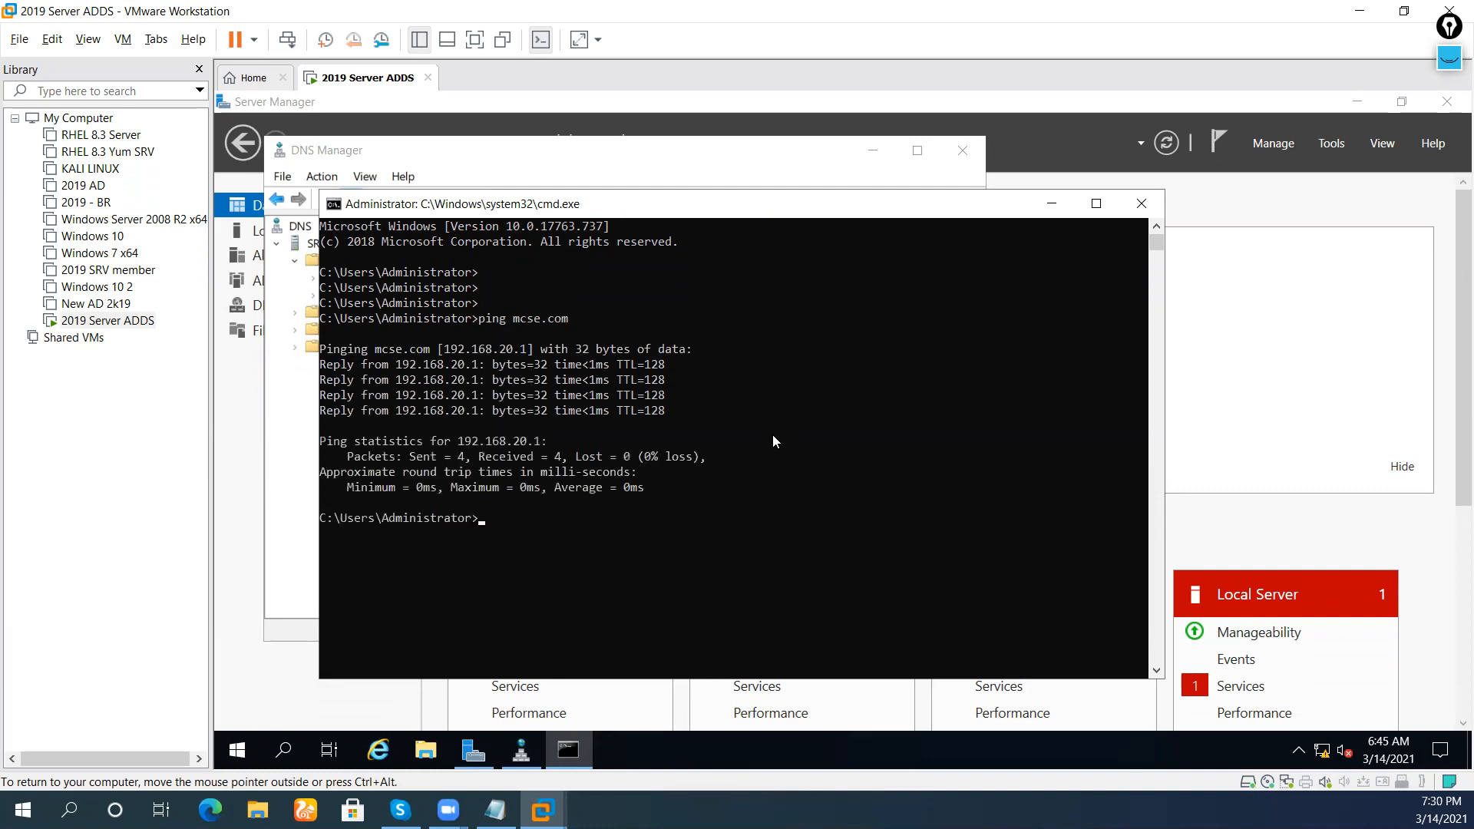
click(426, 749)
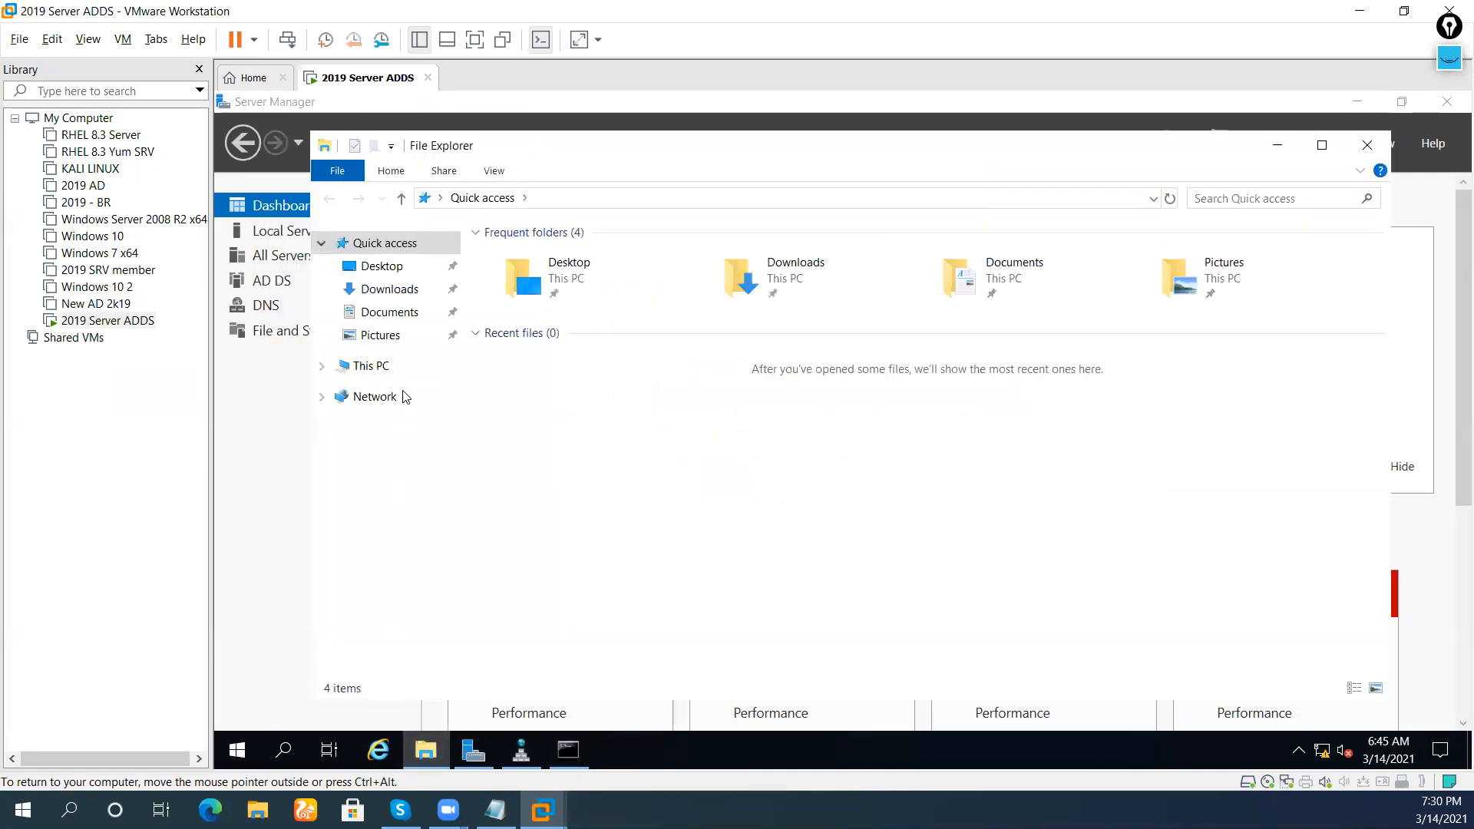
Navigate This PC > Local Disk (C:) > Windows and open the NTDS folder
click(399, 366)
double_click(614, 479)
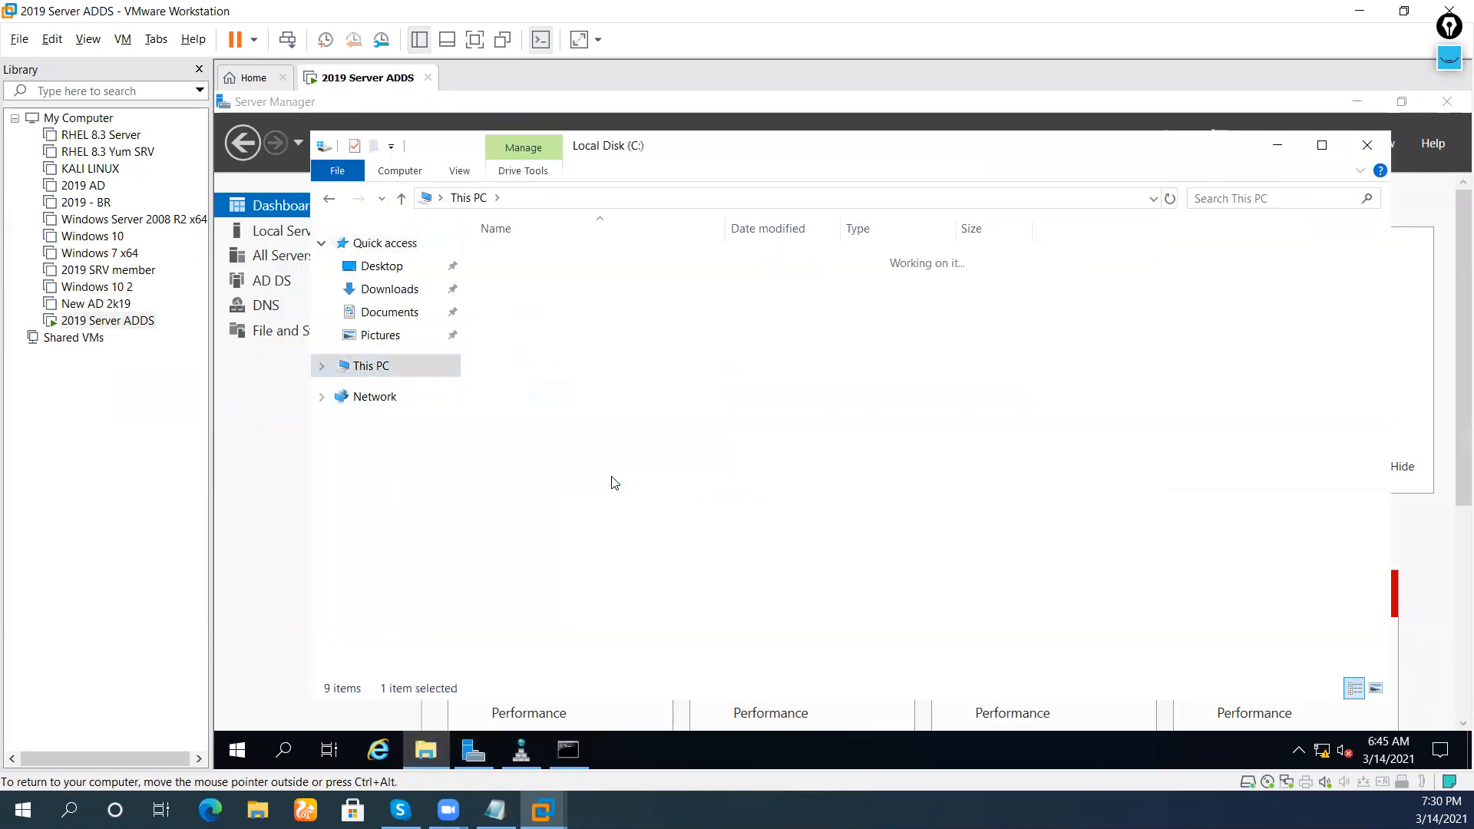
double_click(572, 350)
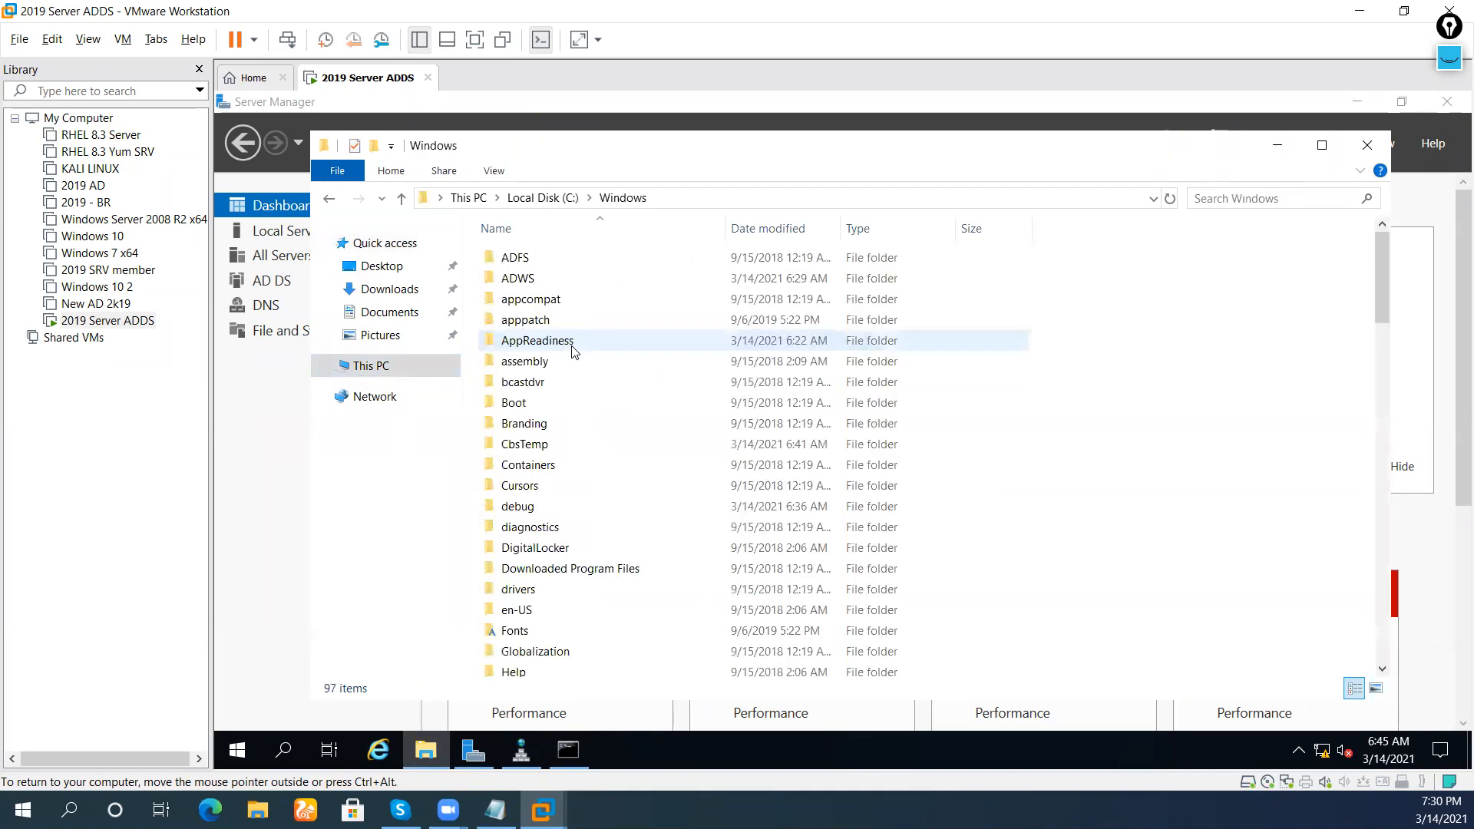
scroll(554, 437, down, 6)
scroll(559, 491, up, 2)
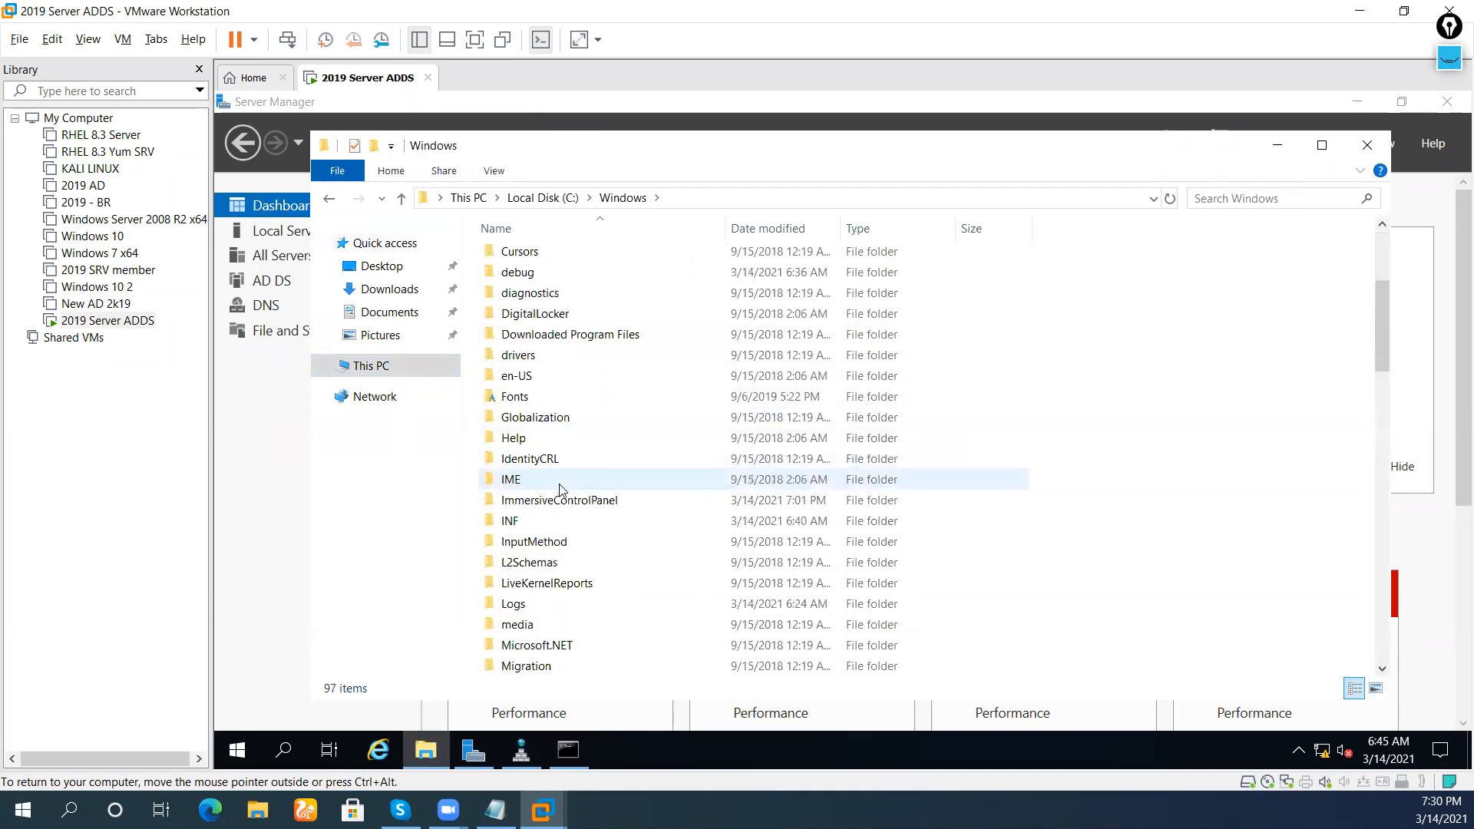
scroll(559, 553, down, 3)
click(540, 528)
double_click(540, 528)
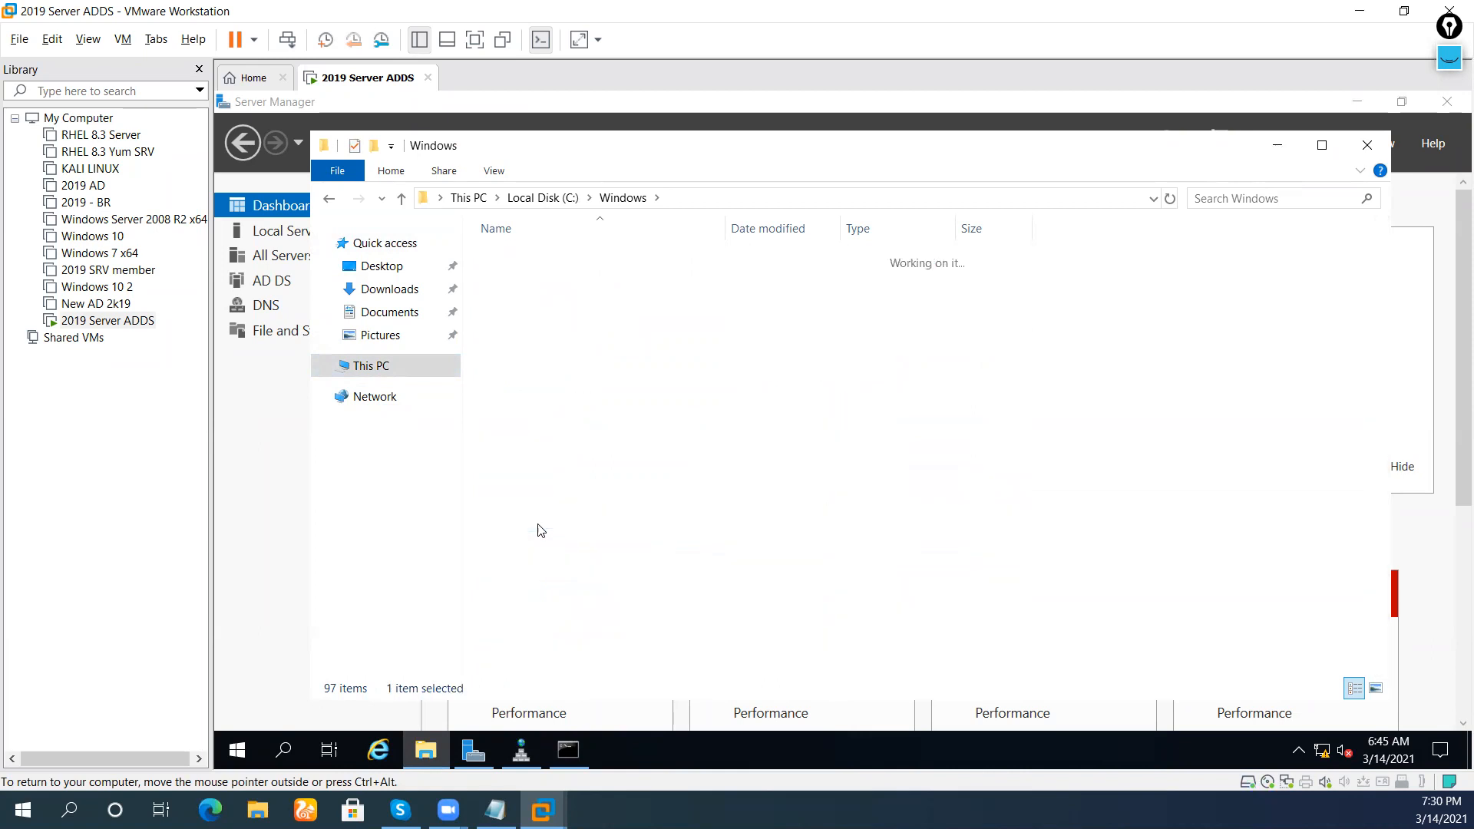
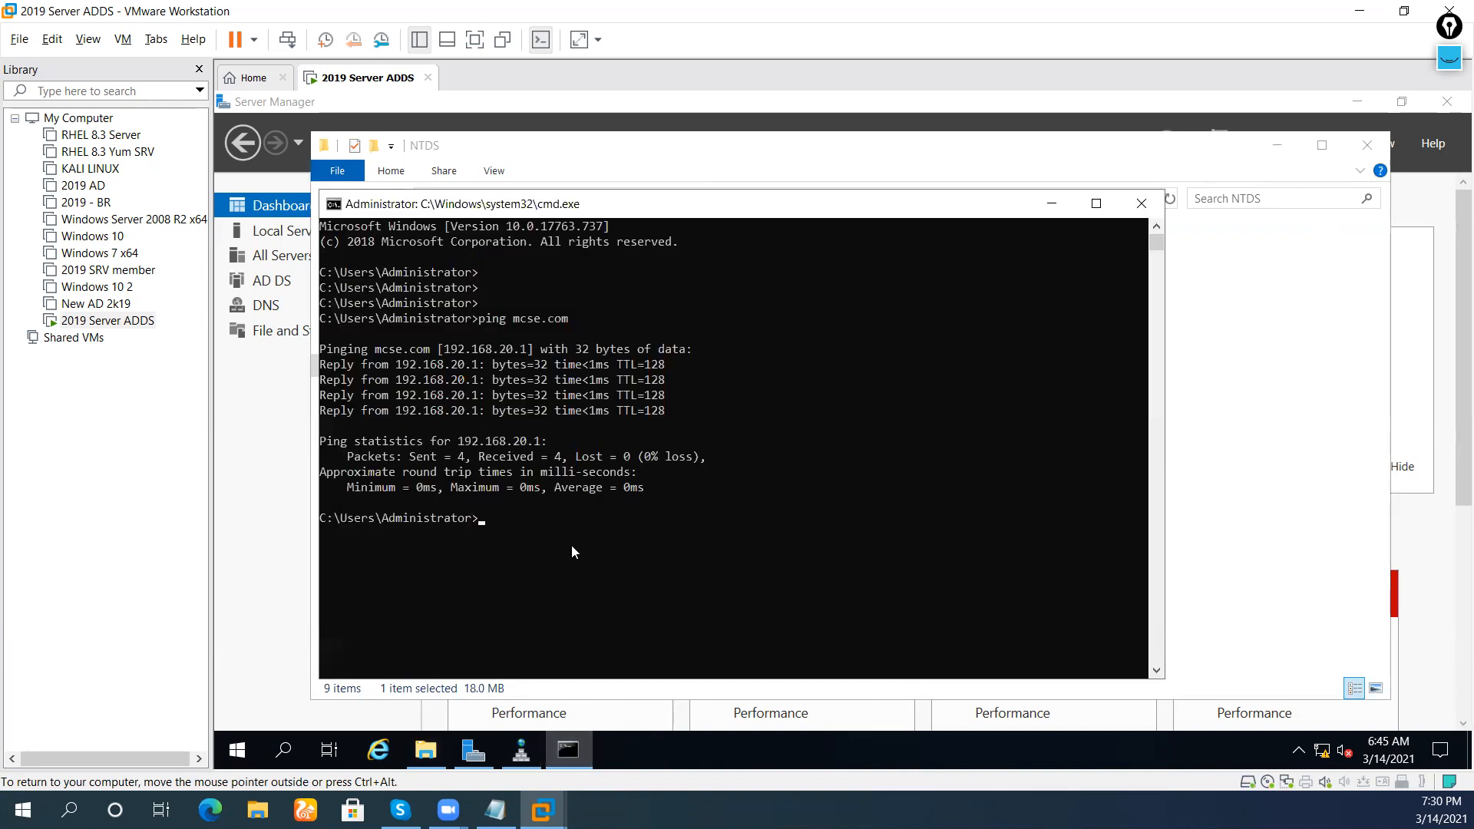
Run net accounts and highlight the 'Computer role: PRIMARY' line in the output
text(net accounts)
key(Return)
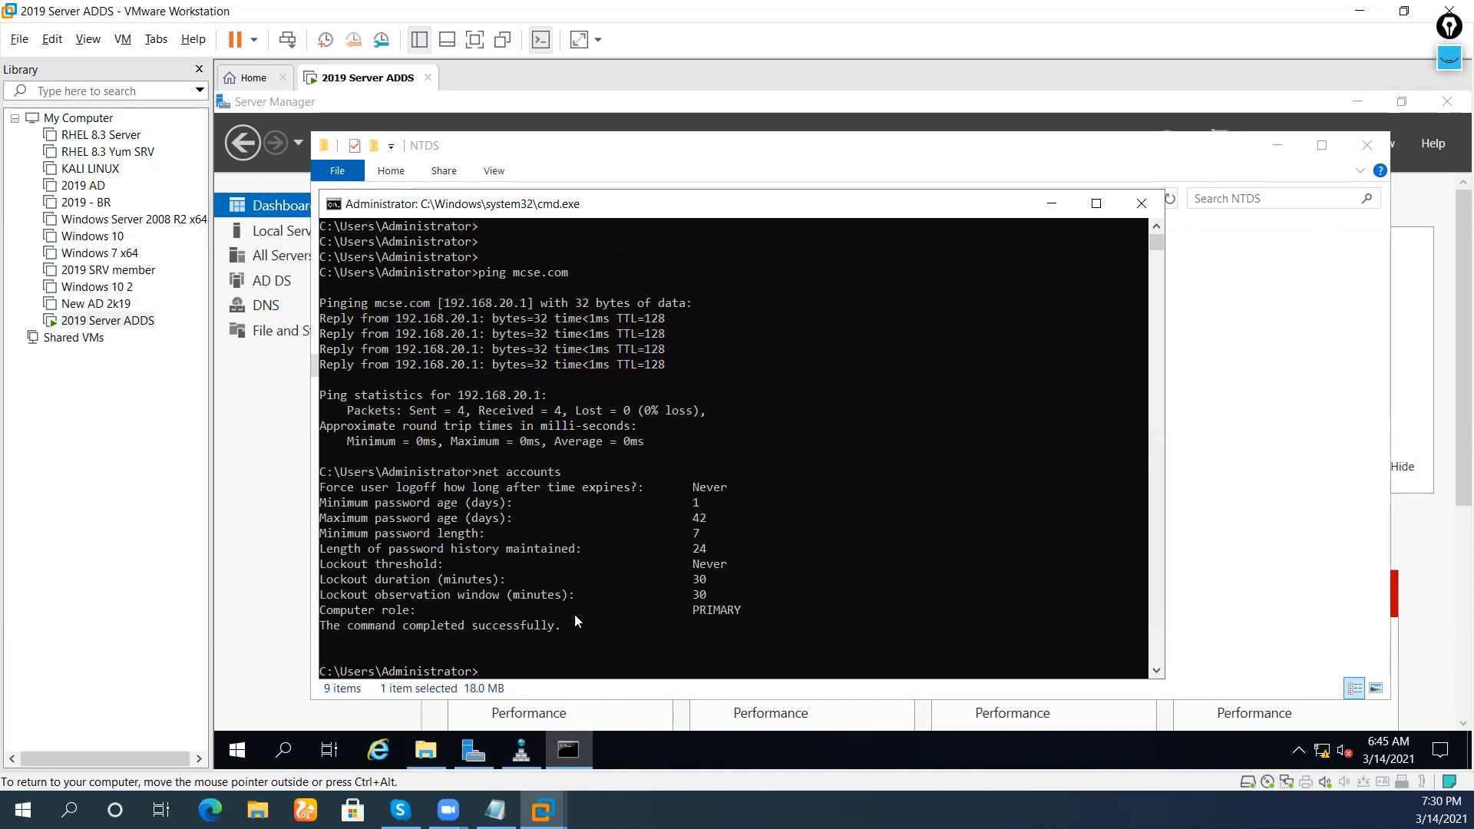
drag(715, 604, 626, 598)
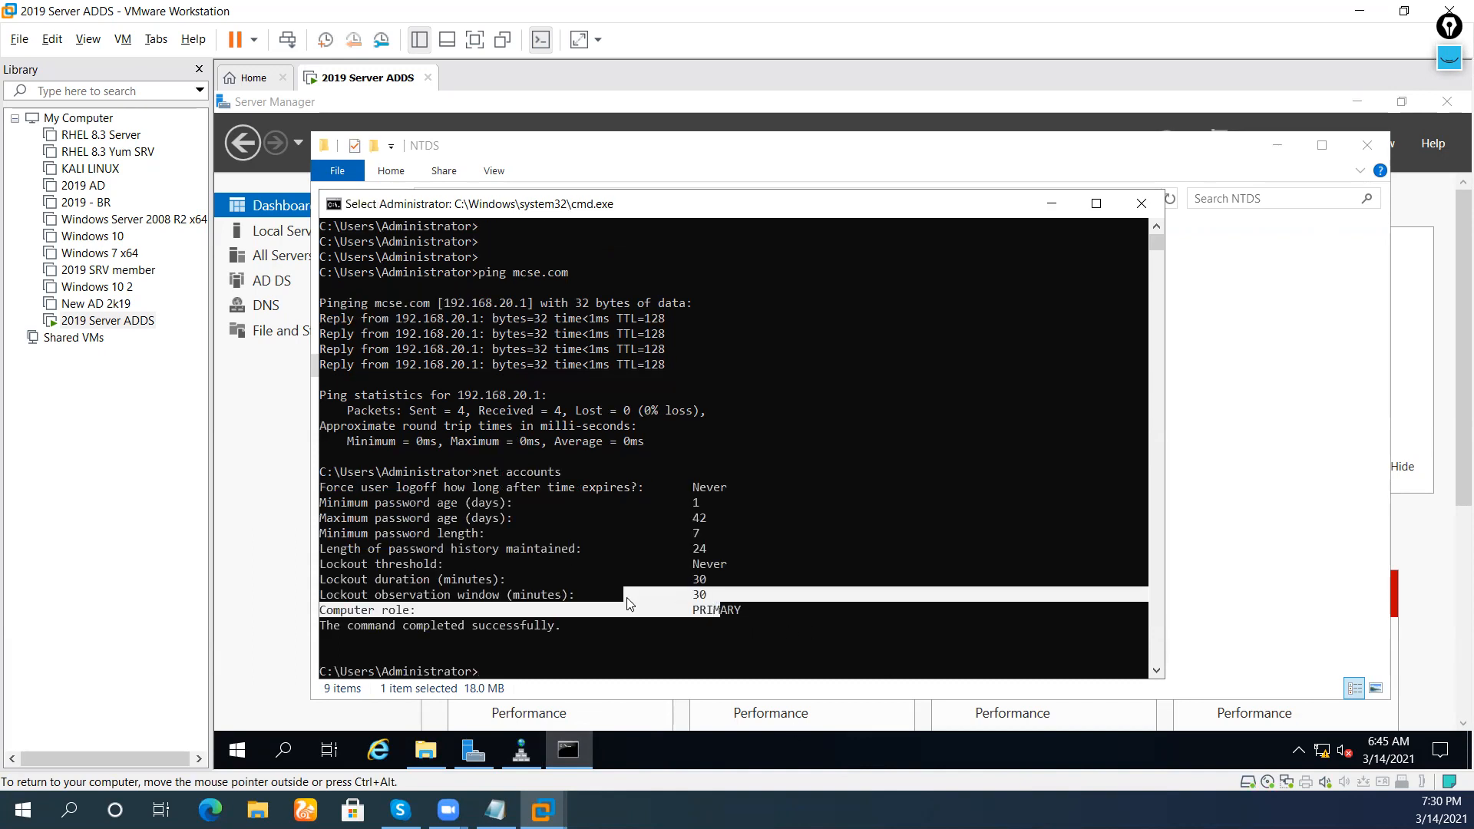
click(779, 578)
drag(753, 610, 309, 618)
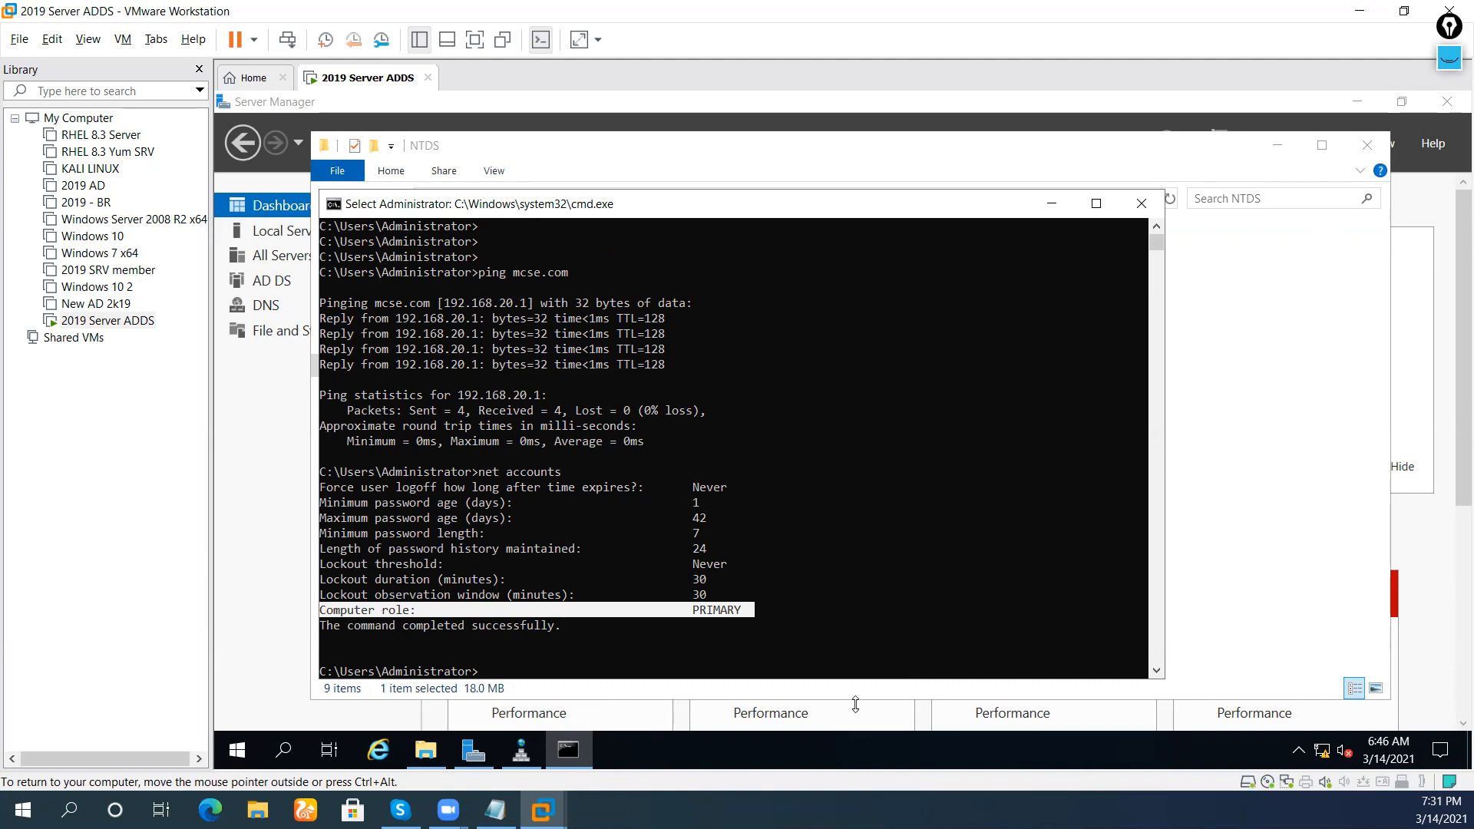
click(774, 586)
scroll(760, 579, down, 2)
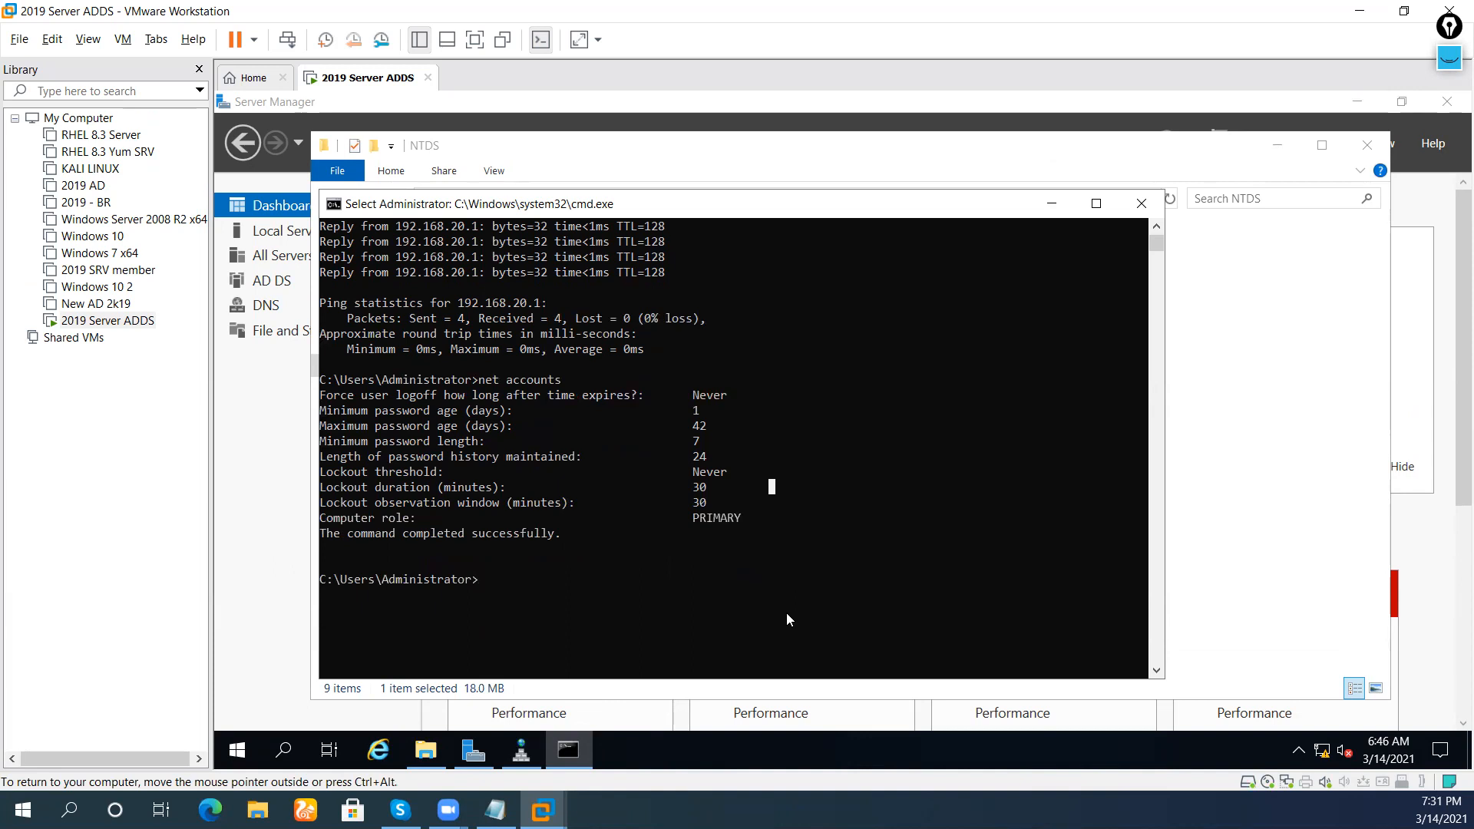
Show the VM full screen, then maximize and clear the command prompt window
click(98, 45)
click(100, 46)
click(100, 46)
click(119, 63)
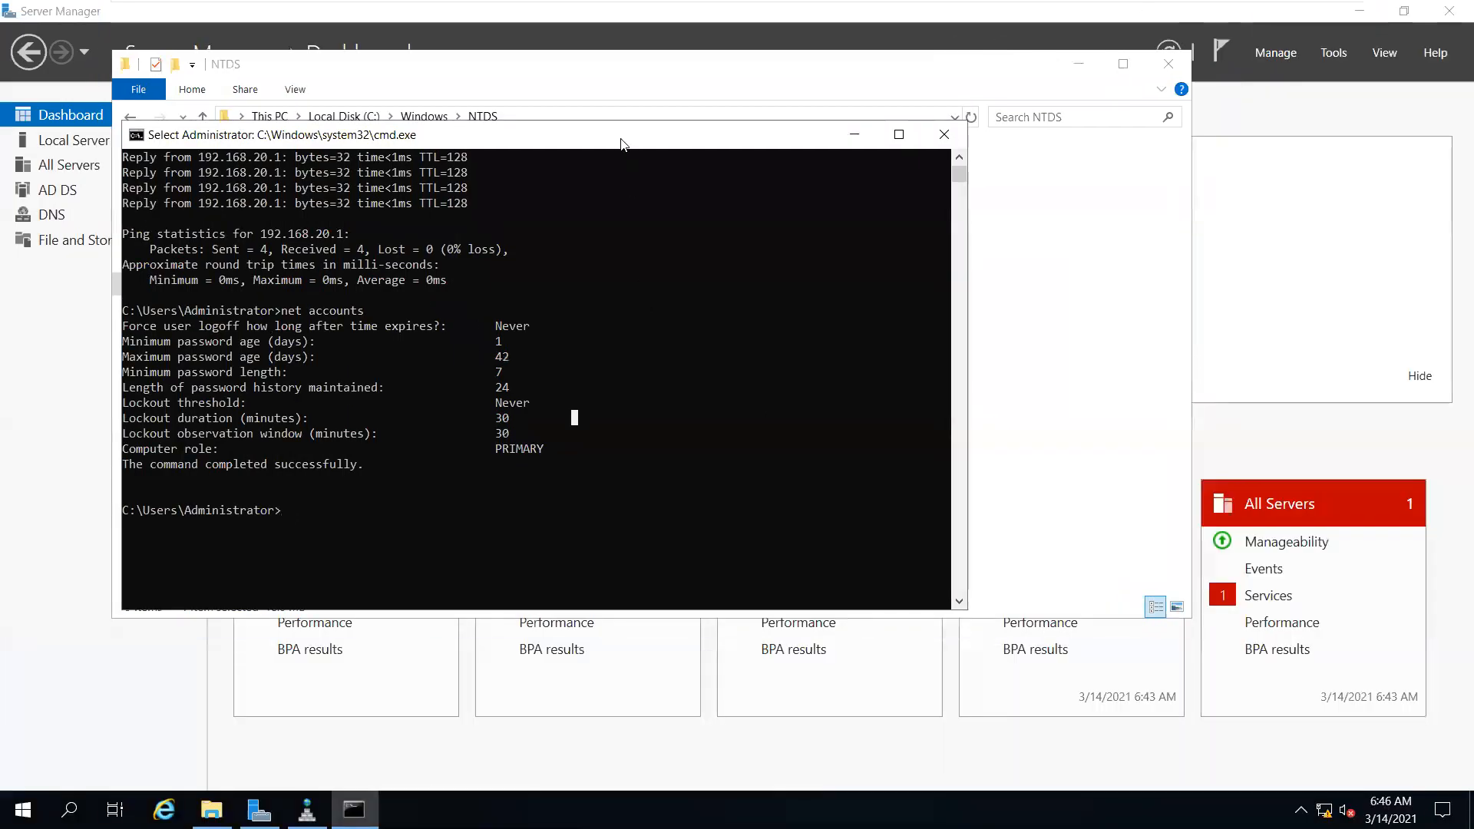
double_click(621, 138)
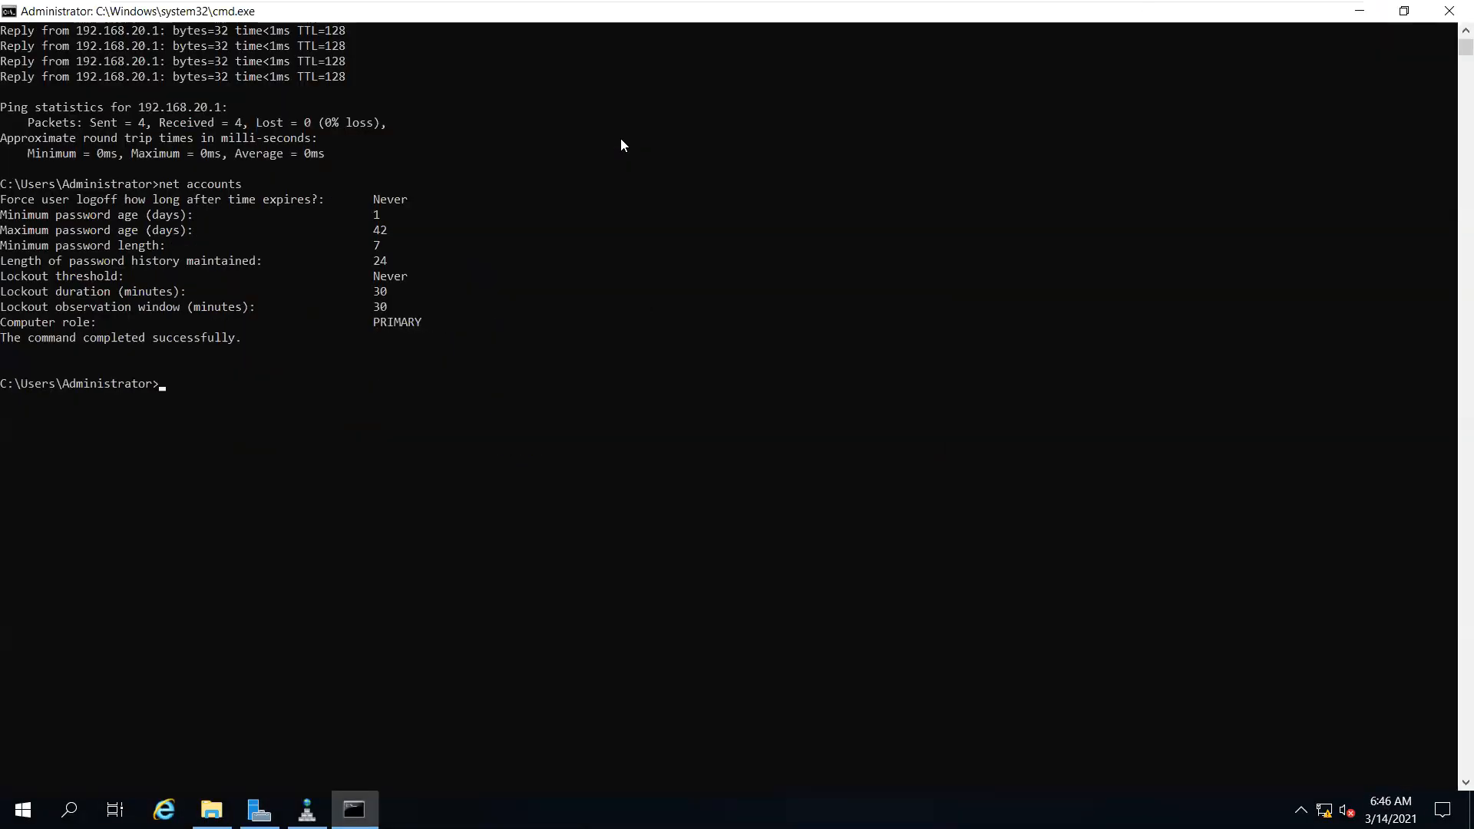
text(ls)
key(Return)
key(Return)
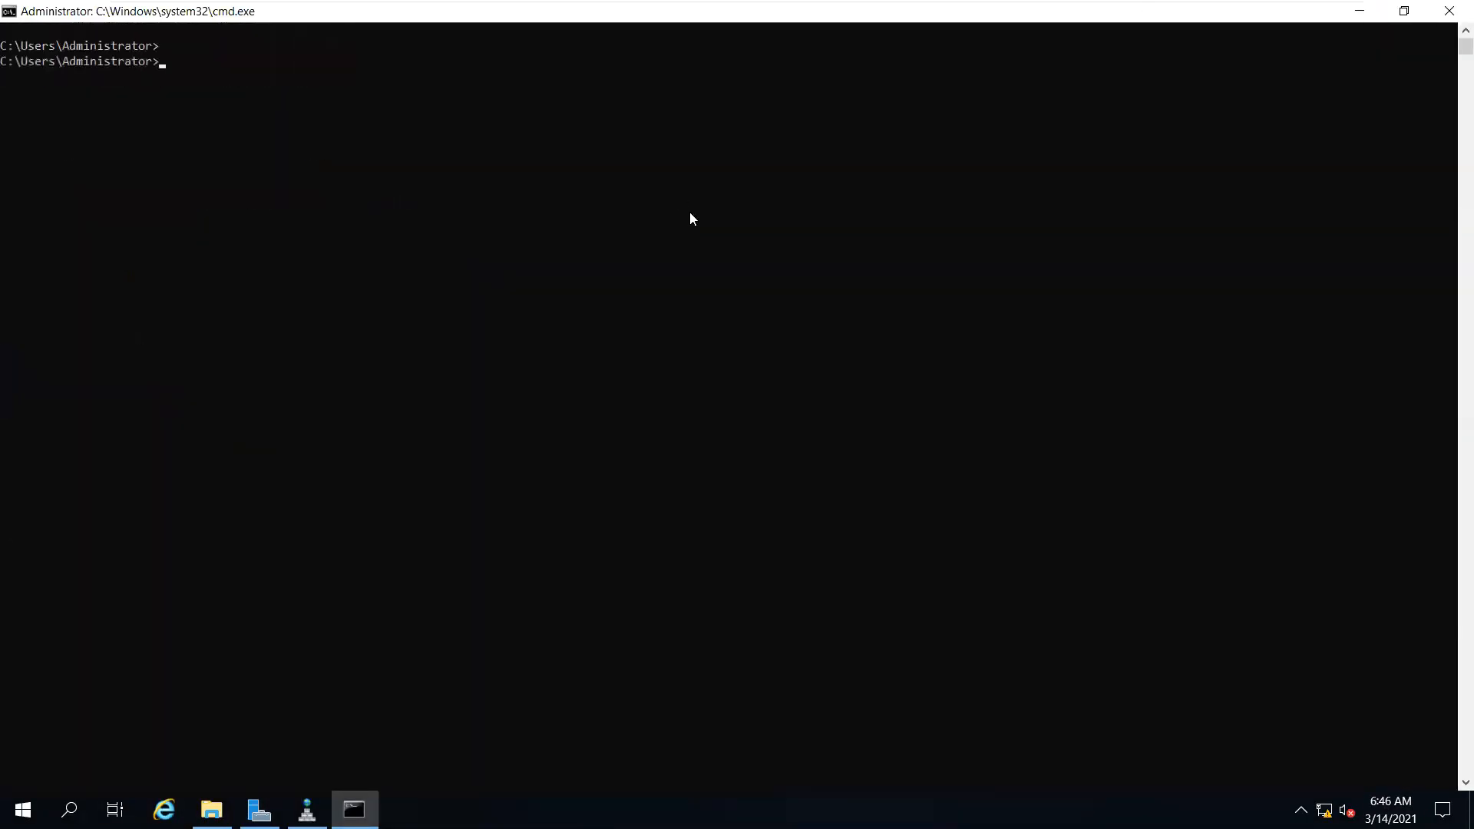
Set the command prompt's Consolas font size to 24 in its properties
right_click(1036, 7)
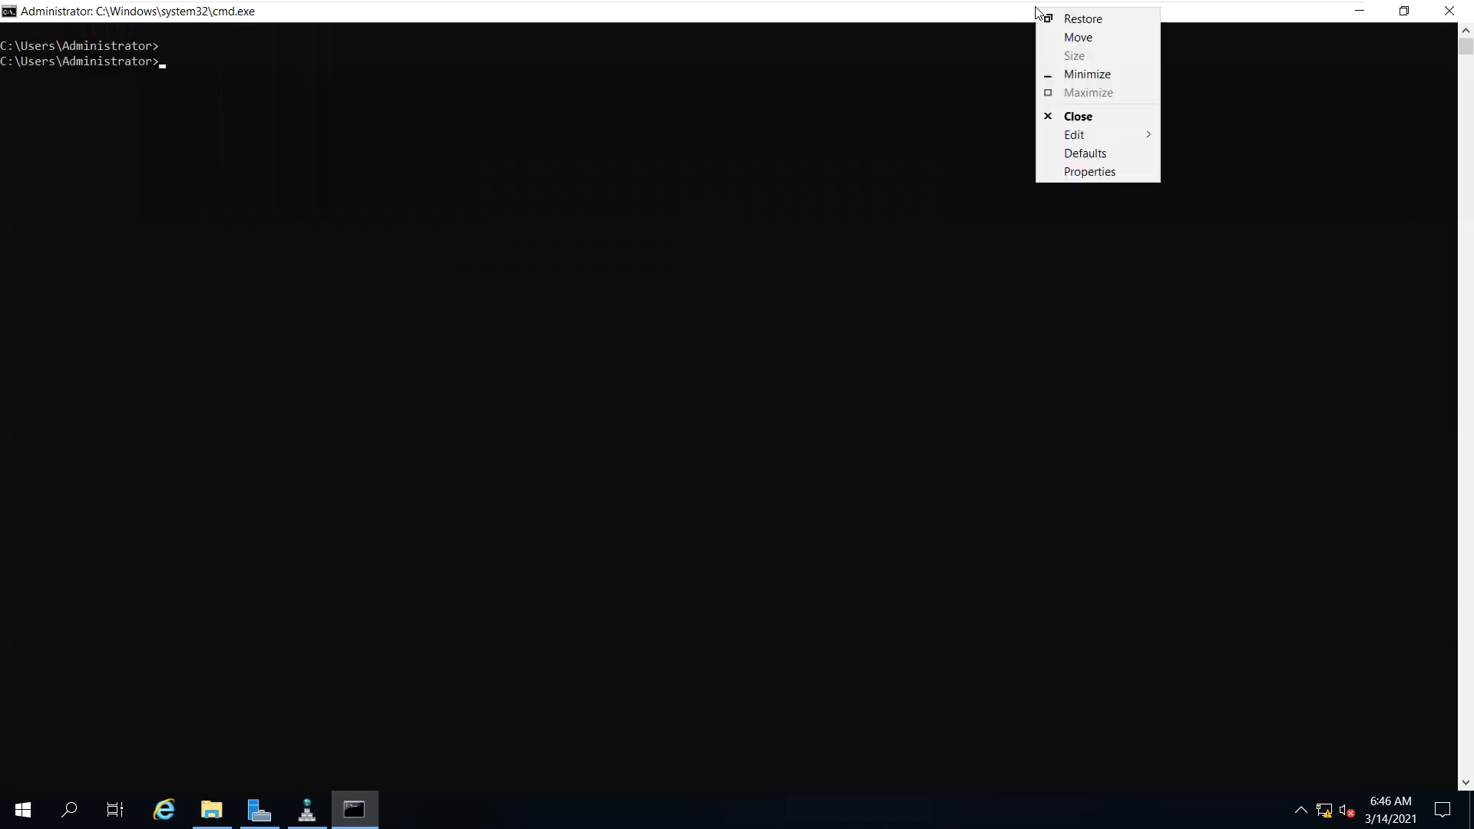
click(1058, 173)
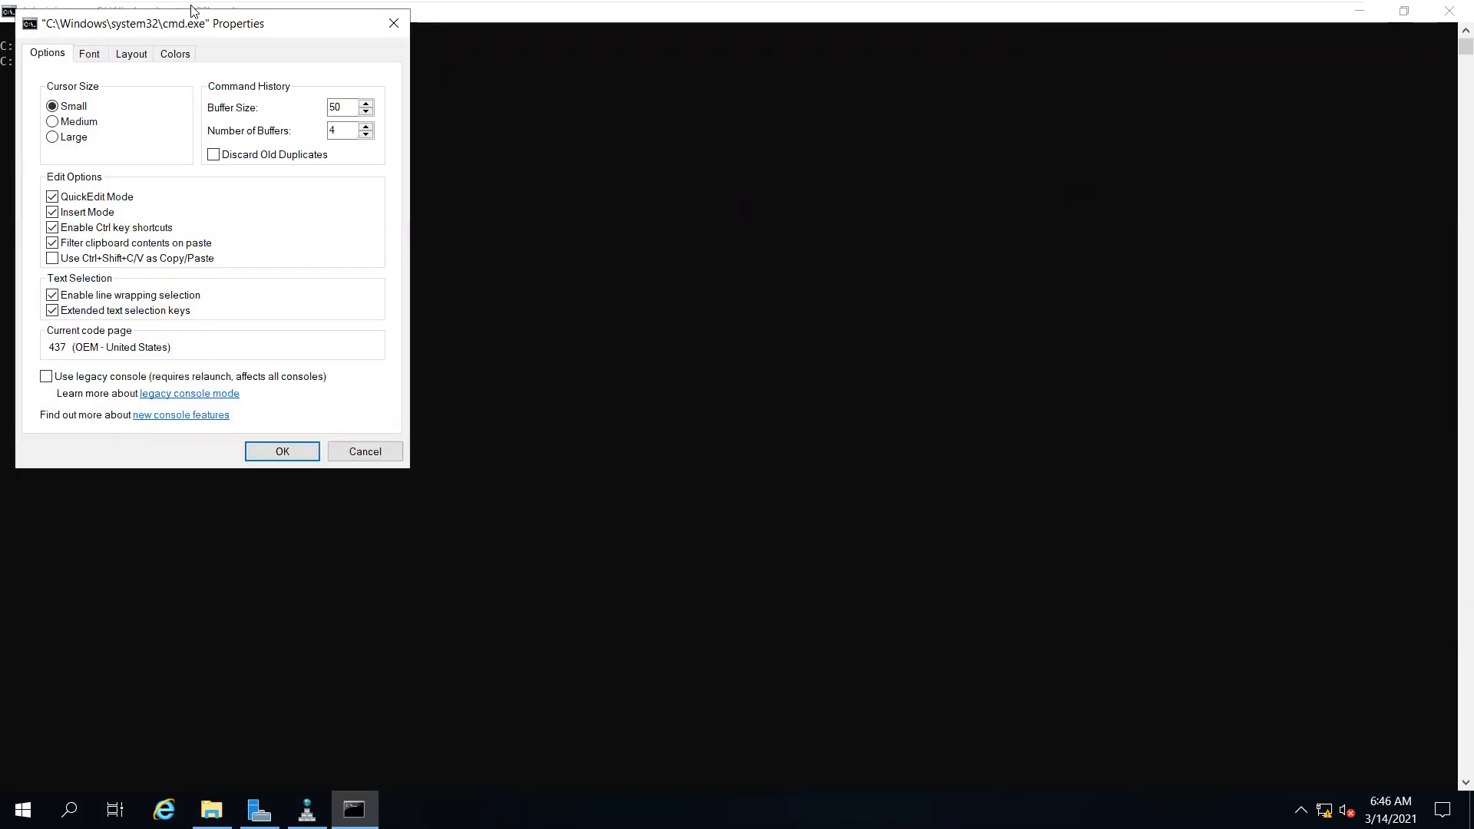
click(89, 54)
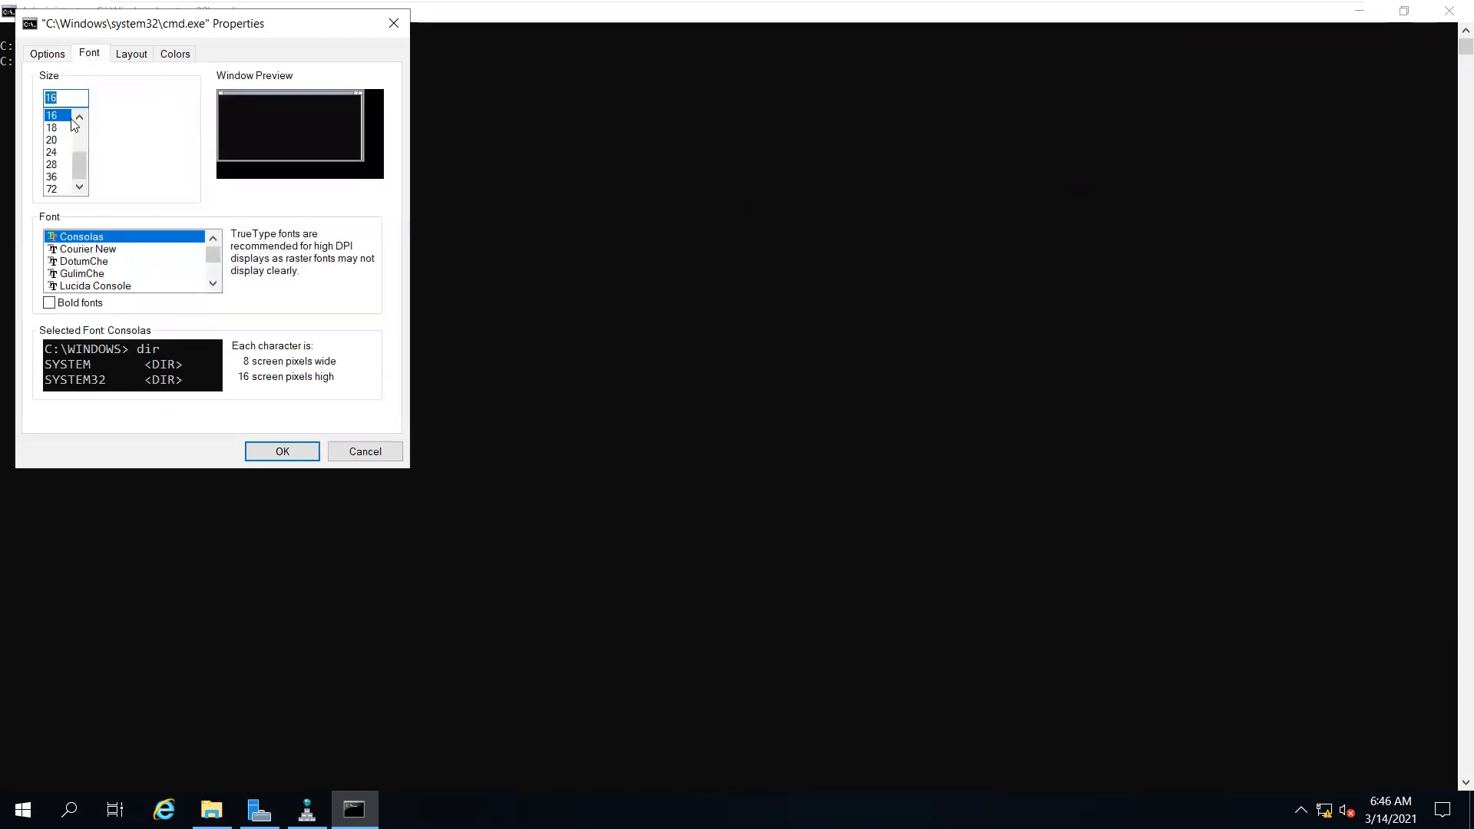
click(58, 152)
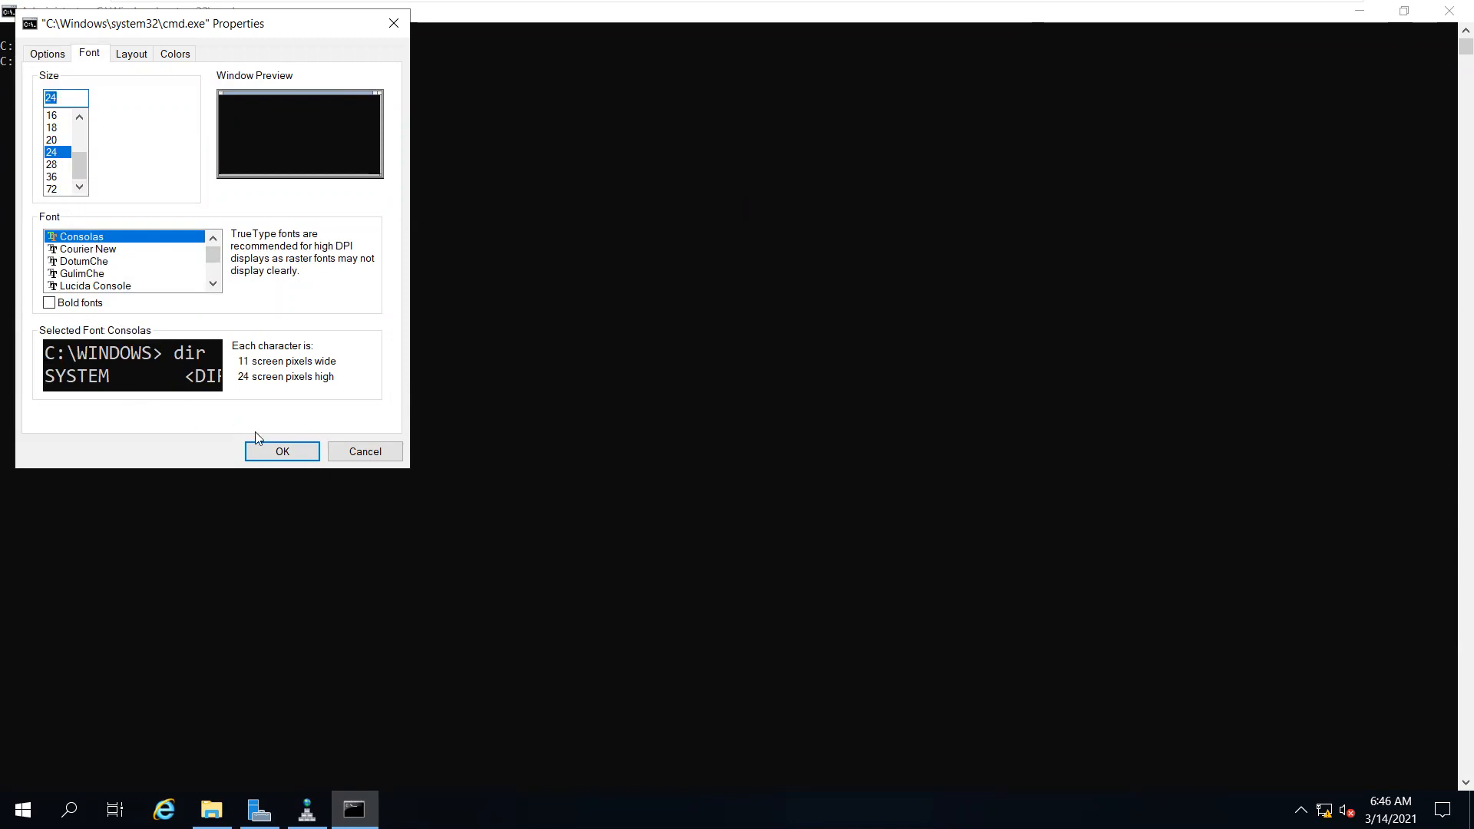
click(277, 449)
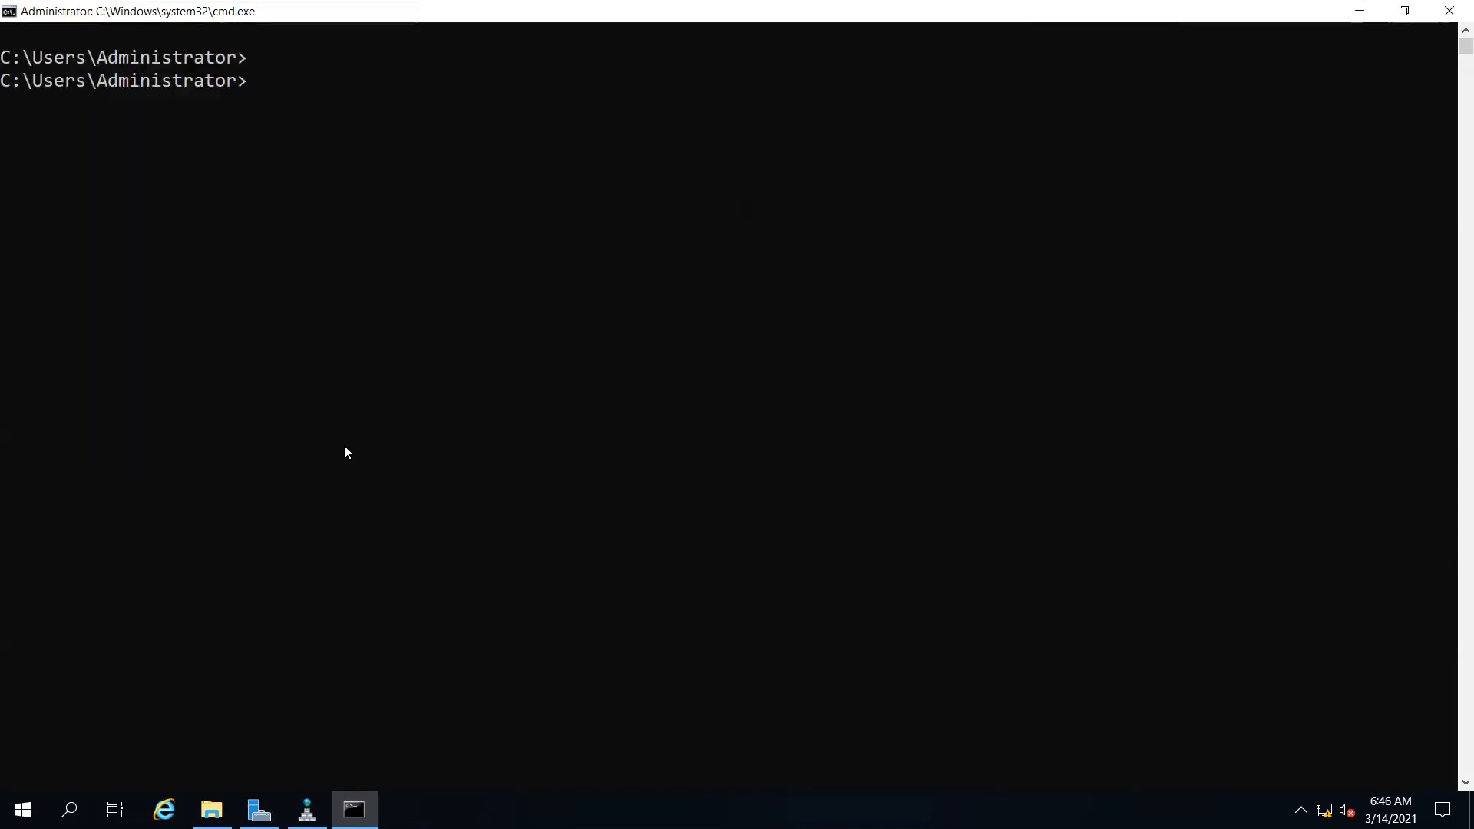
Switch to C:\, clear the screen and ping mcse.com for replies from 192.168.20.1
key(Return)
key(Return)
key(Return)
text(cd\)
key(Return)
key(Return)
key(Return)
key(Return)
text(c)
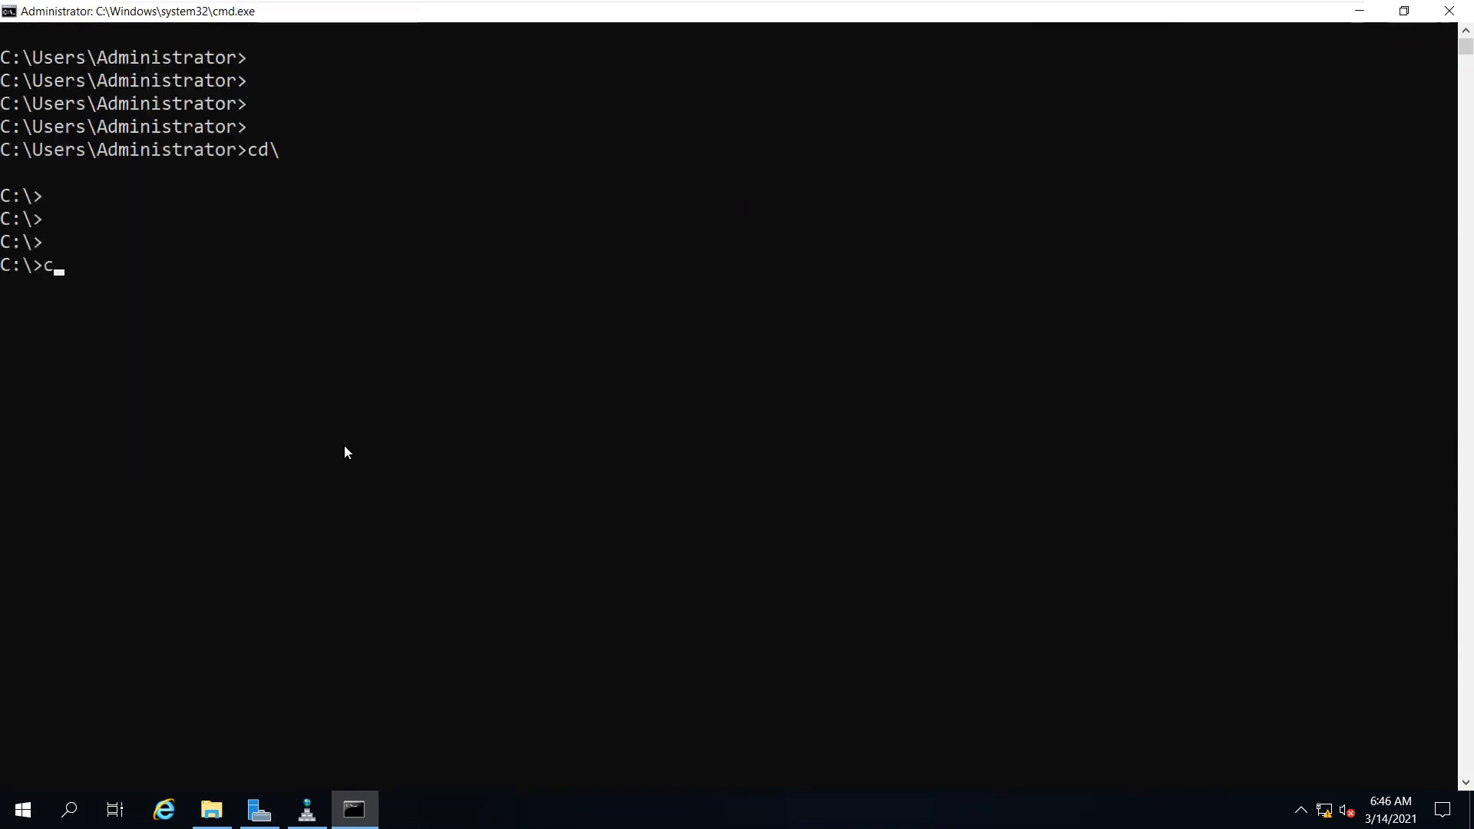
text(ls)
key(Return)
key(Return)
key(Return)
key(Return)
key(Return)
text(ping mcse.com)
key(Return)
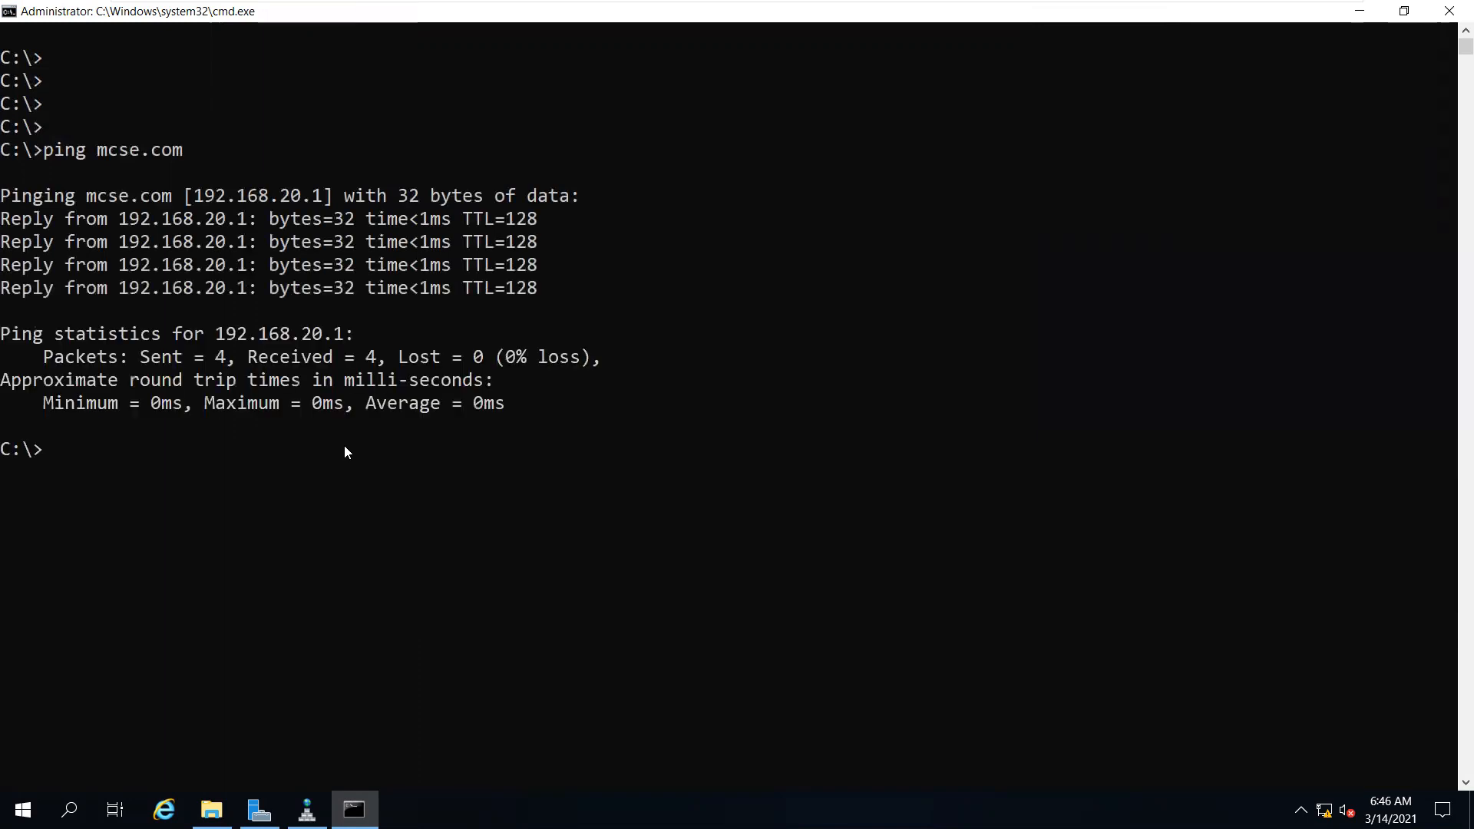
Rerun net accounts for the PRIMARY role, then run systeminfo
text(net accounts)
key(Return)
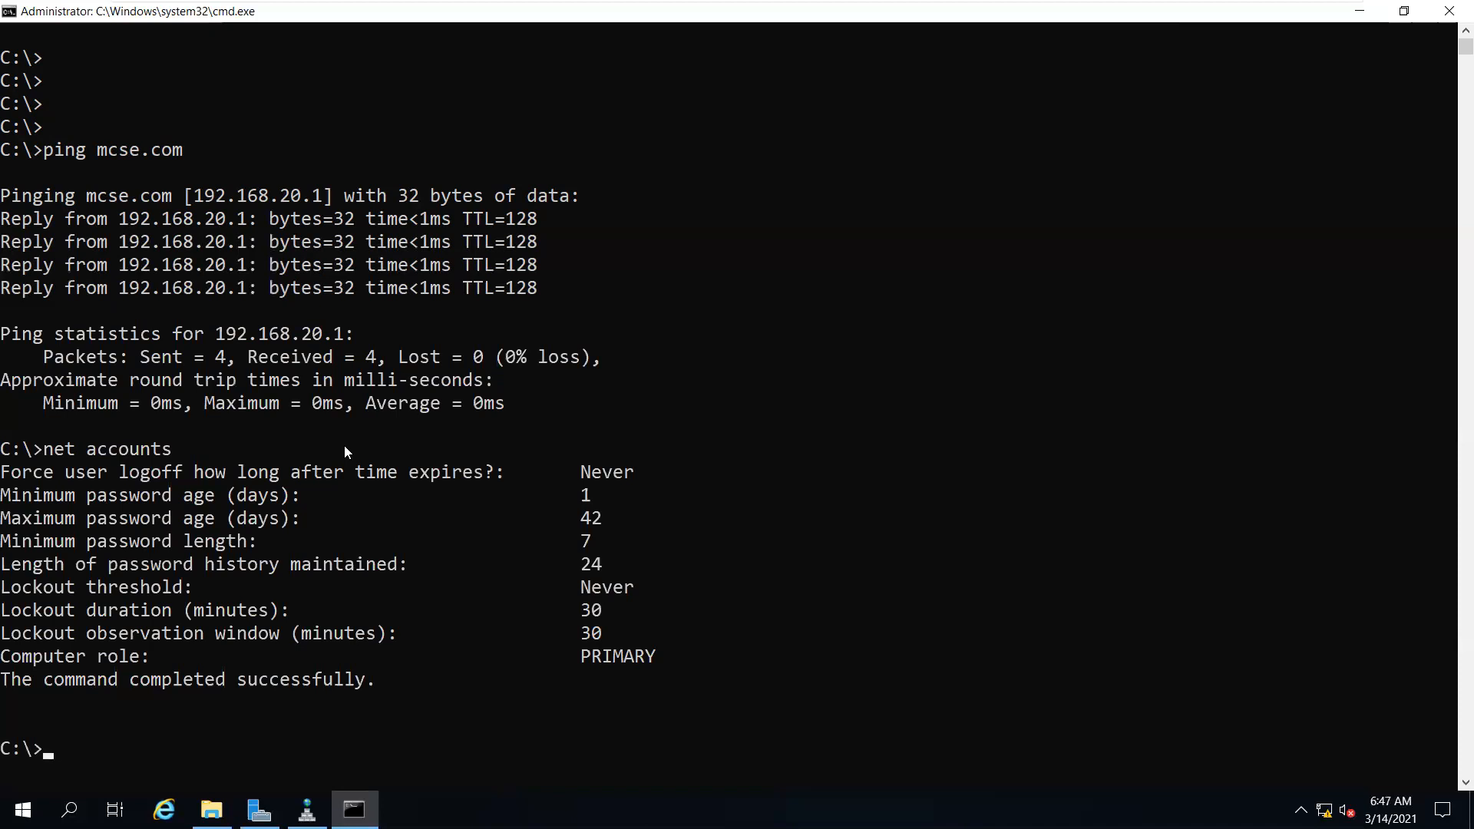
text(netdp)
key(BackSpace)
key(BackSpace)
key(BackSpace)
key(BackSpace)
key(BackSpace)
text(systeminfo)
key(Return)
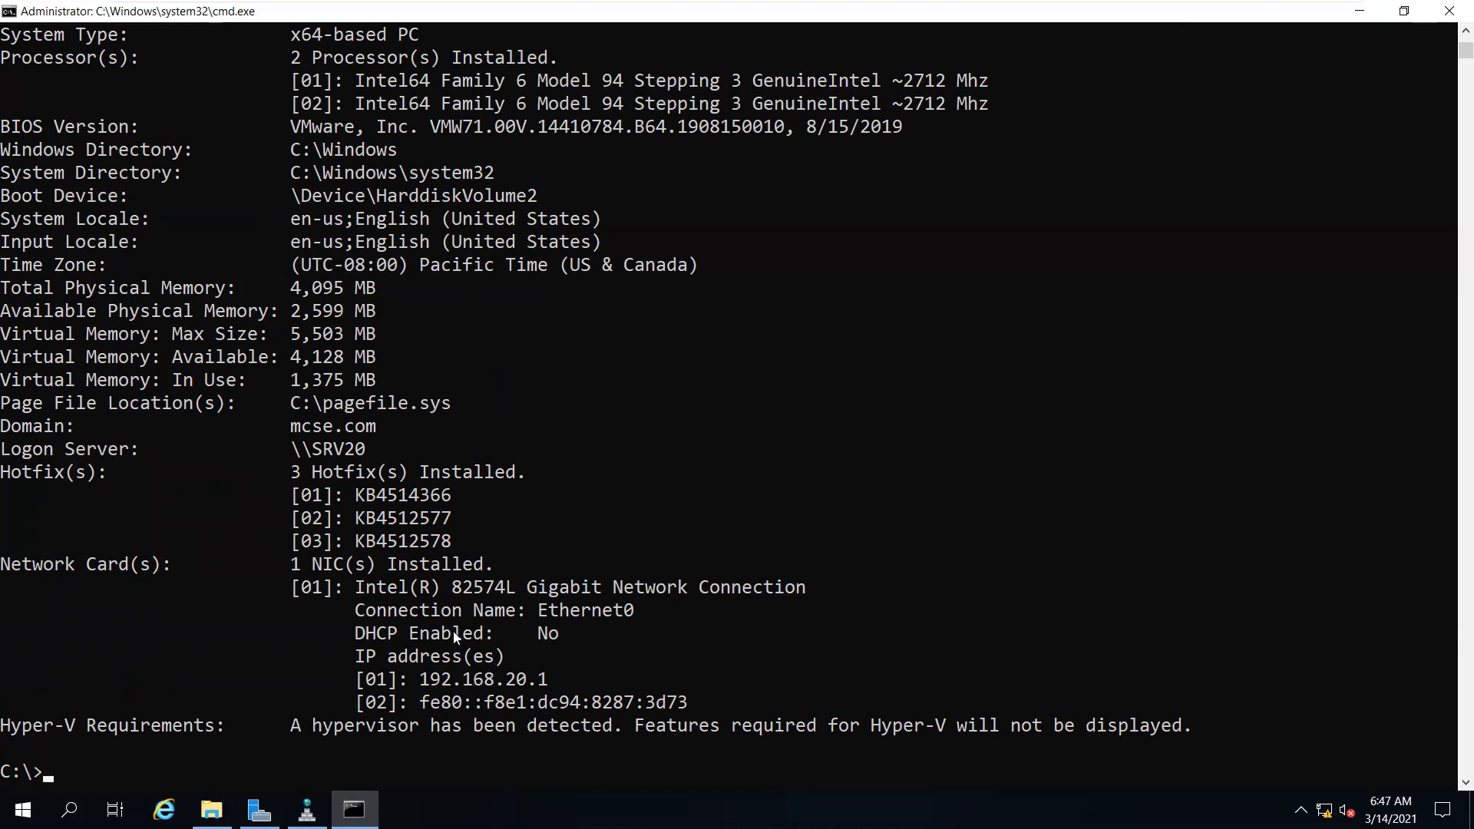
Scroll up the systeminfo output and highlight the 'OS Configuration: Primary Domain Controller' line
scroll(395, 472, up, 2)
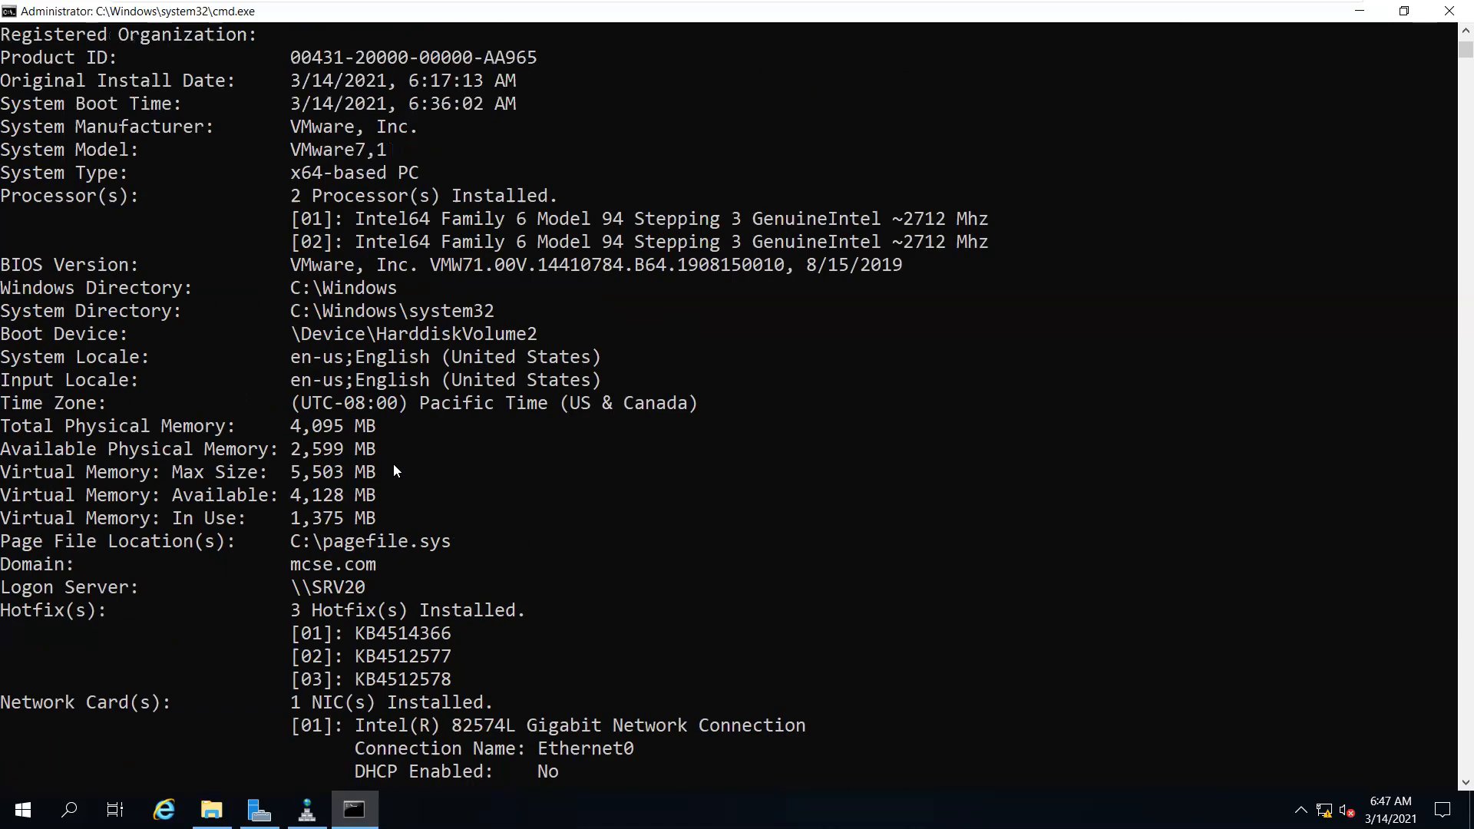
scroll(393, 460, up, 5)
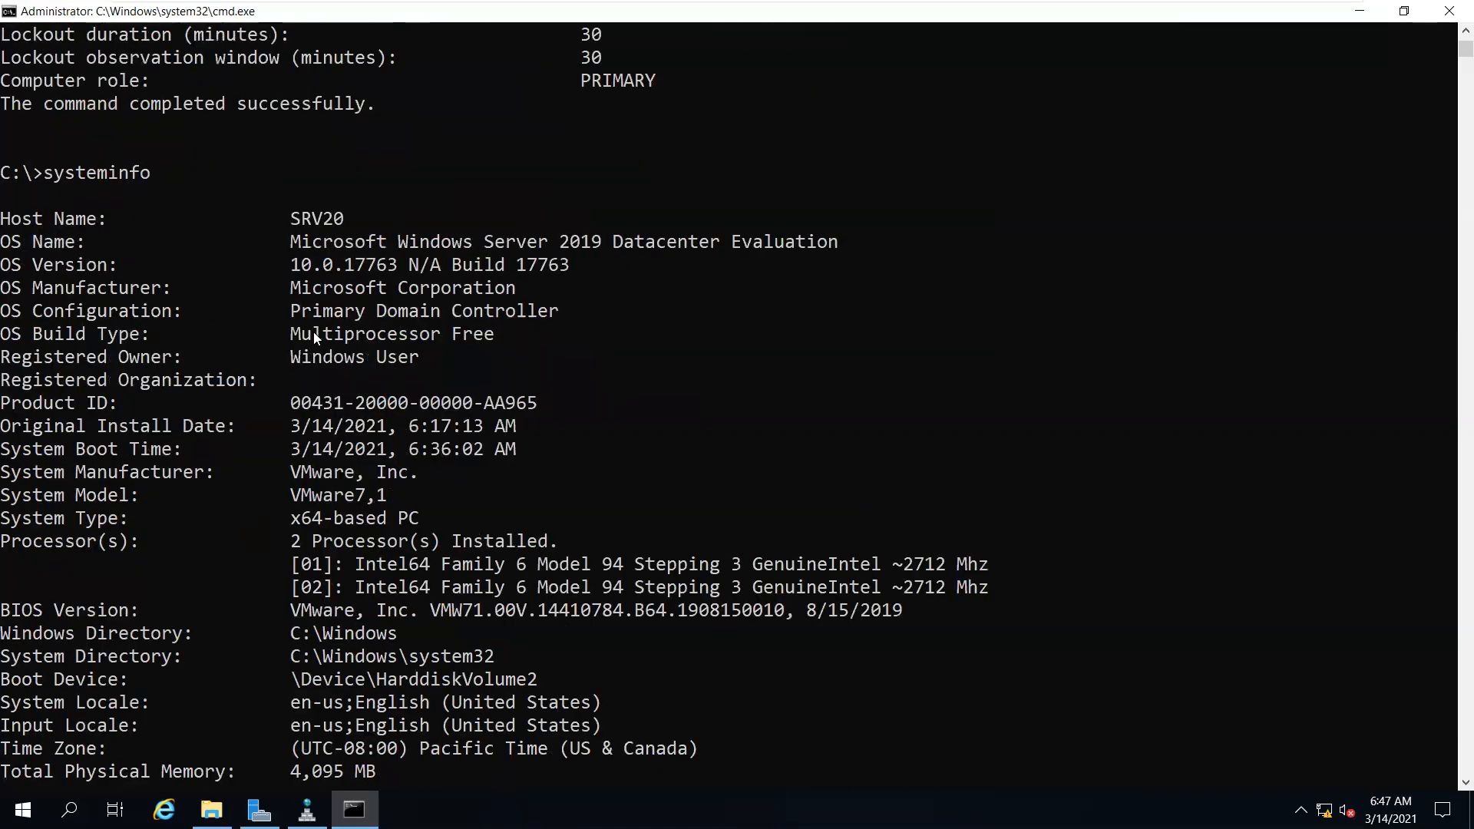
click(26, 310)
drag(129, 349, 594, 315)
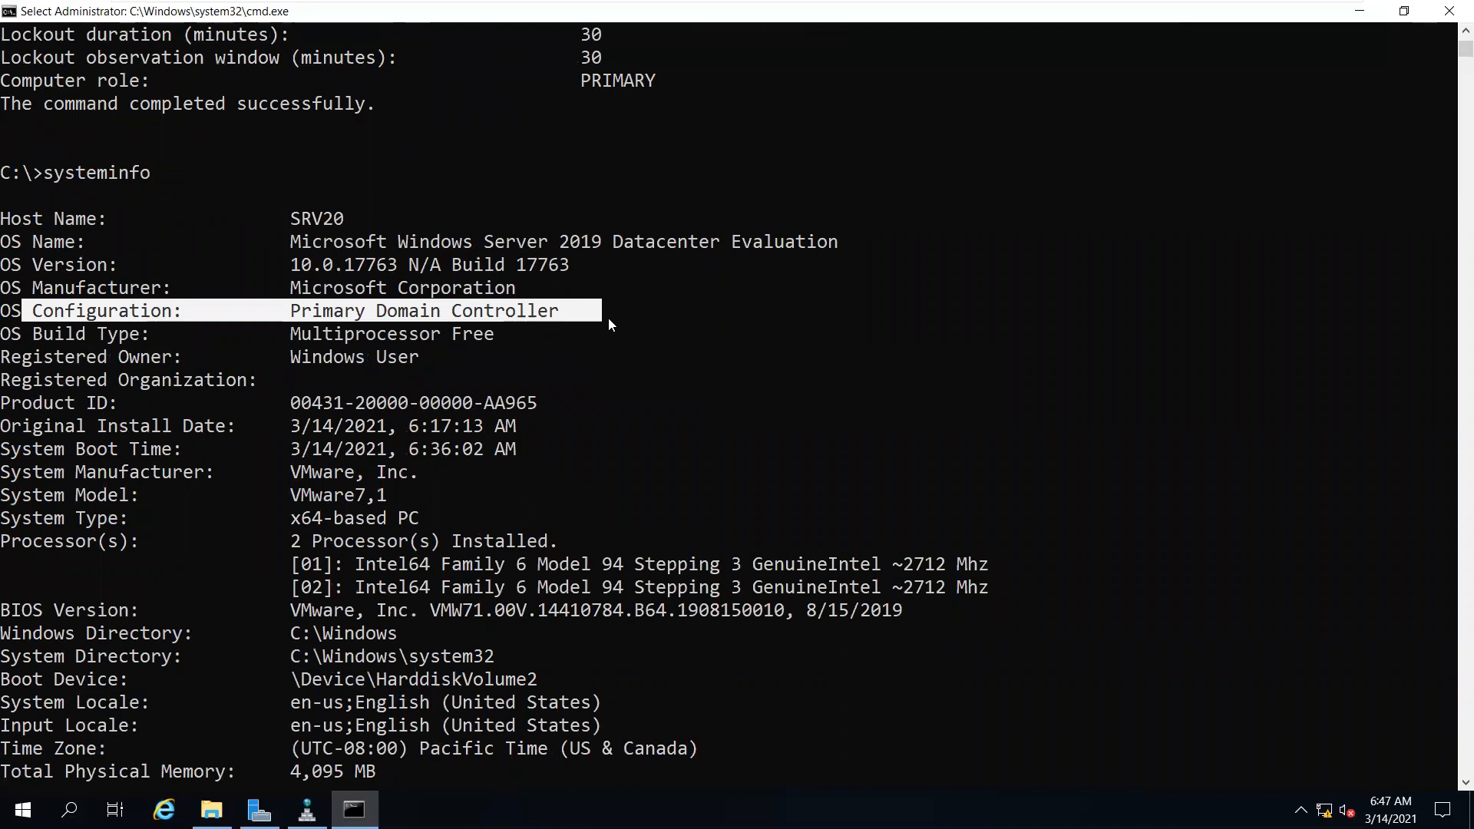
scroll(595, 361, down, 10)
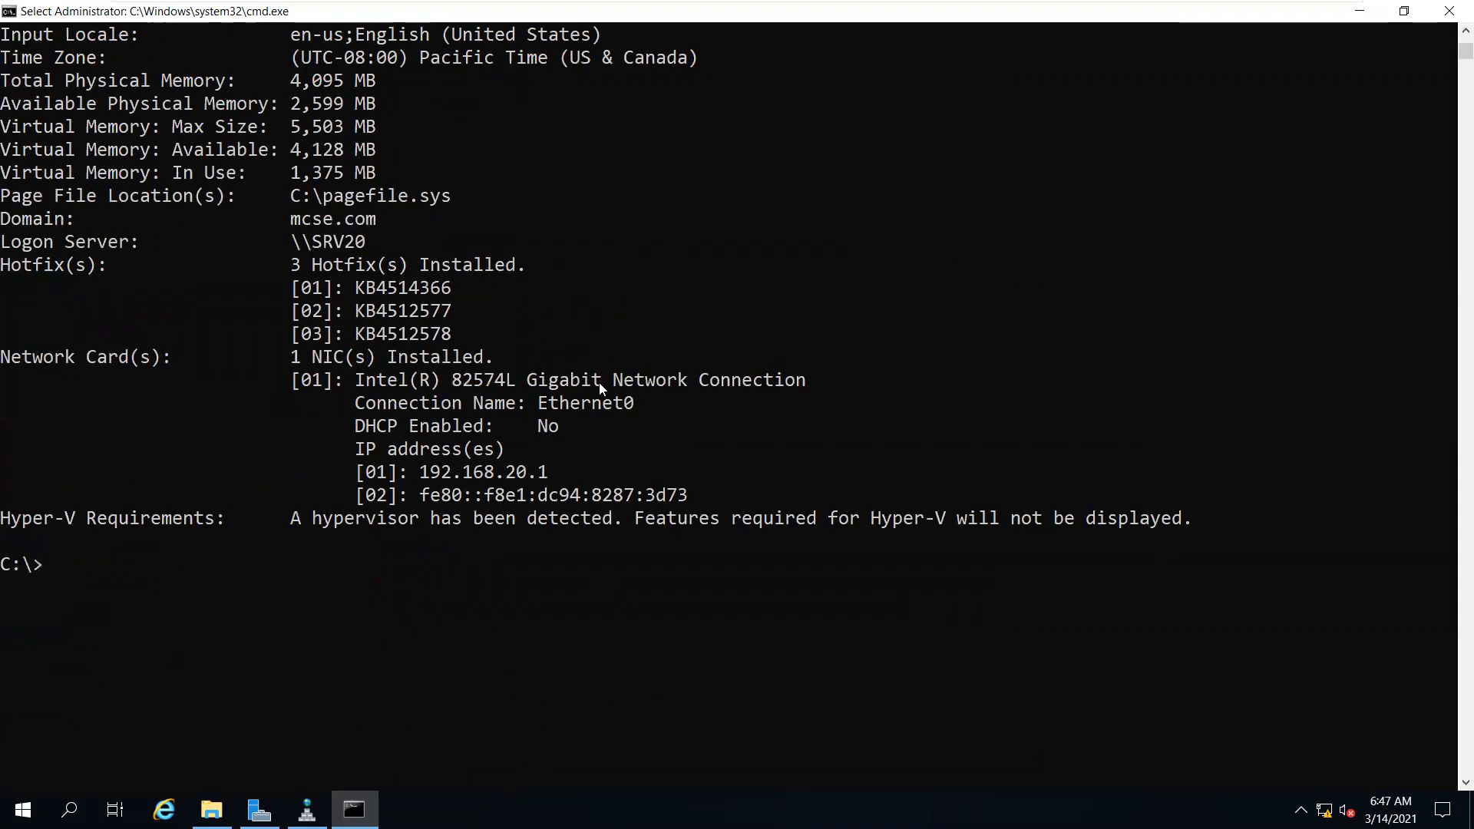
Run netdom query fsmo and highlight the five role lines held by SRV20.mcse.com
text(ne)
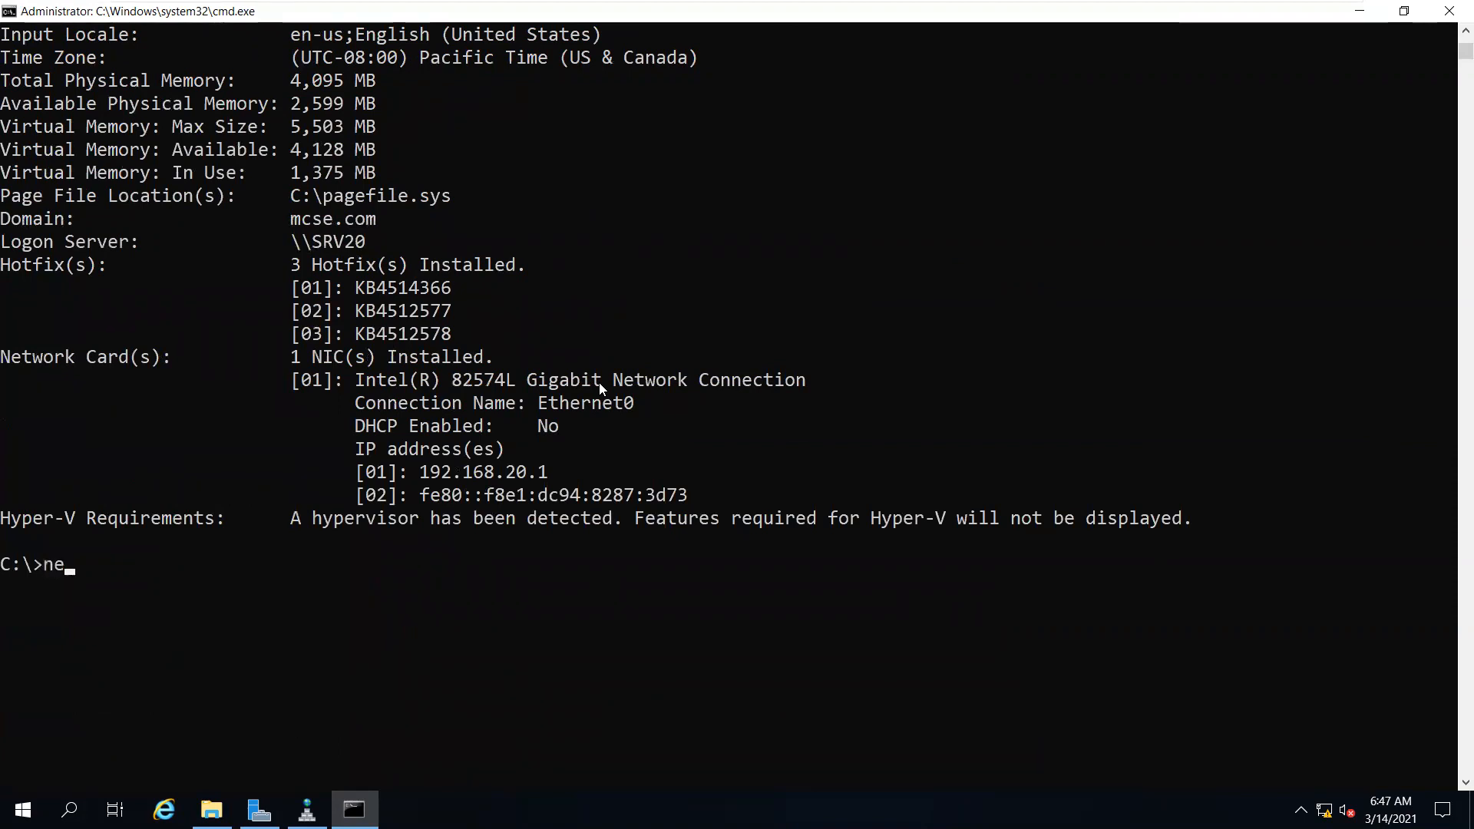
text(tdom quesry fsmo)
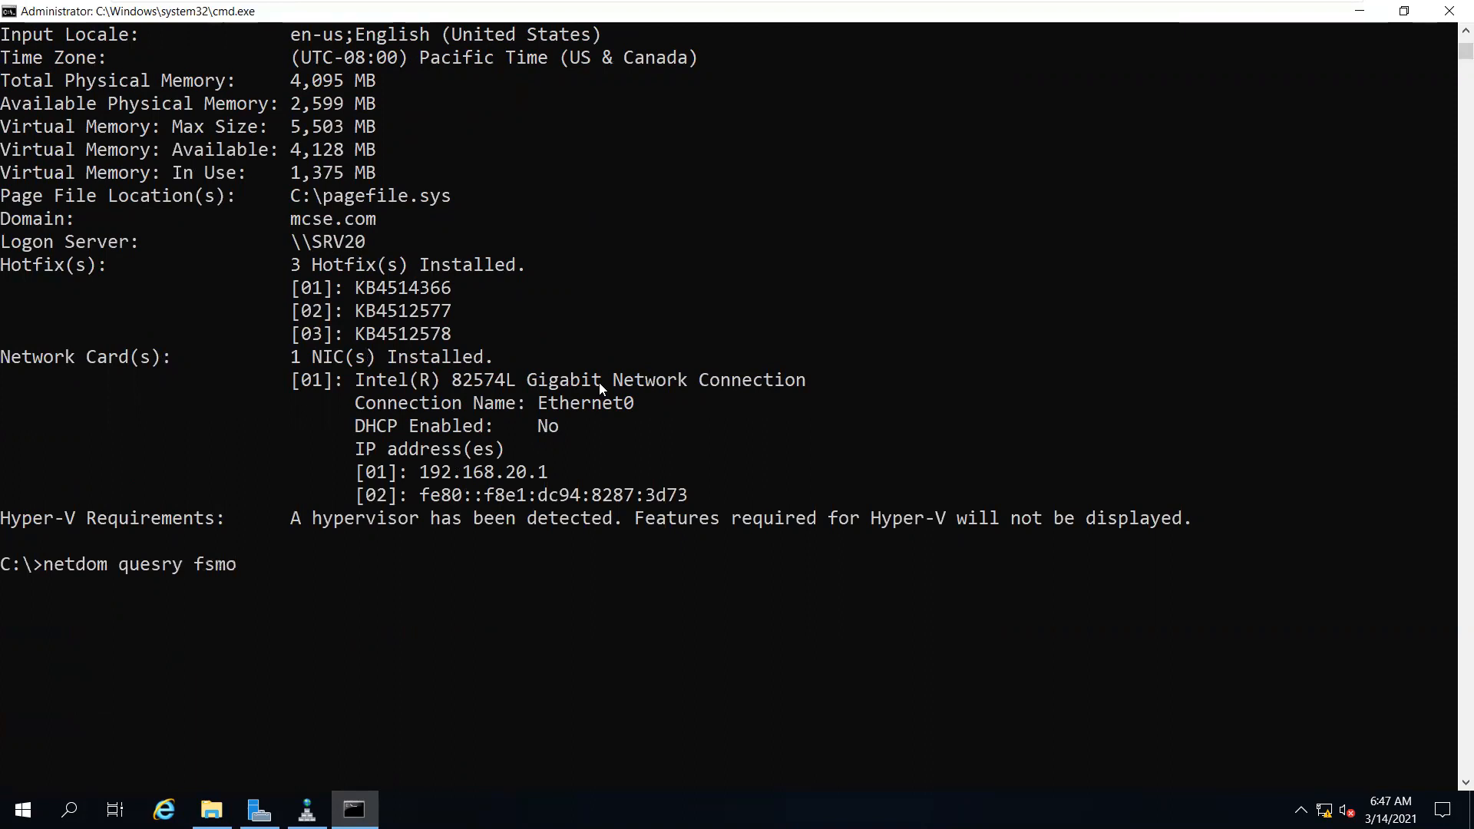
key(Left)
key(Left)
key(Left)
key(Left)
key(Left)
key(Left)
key(Left)
key(BackSpace)
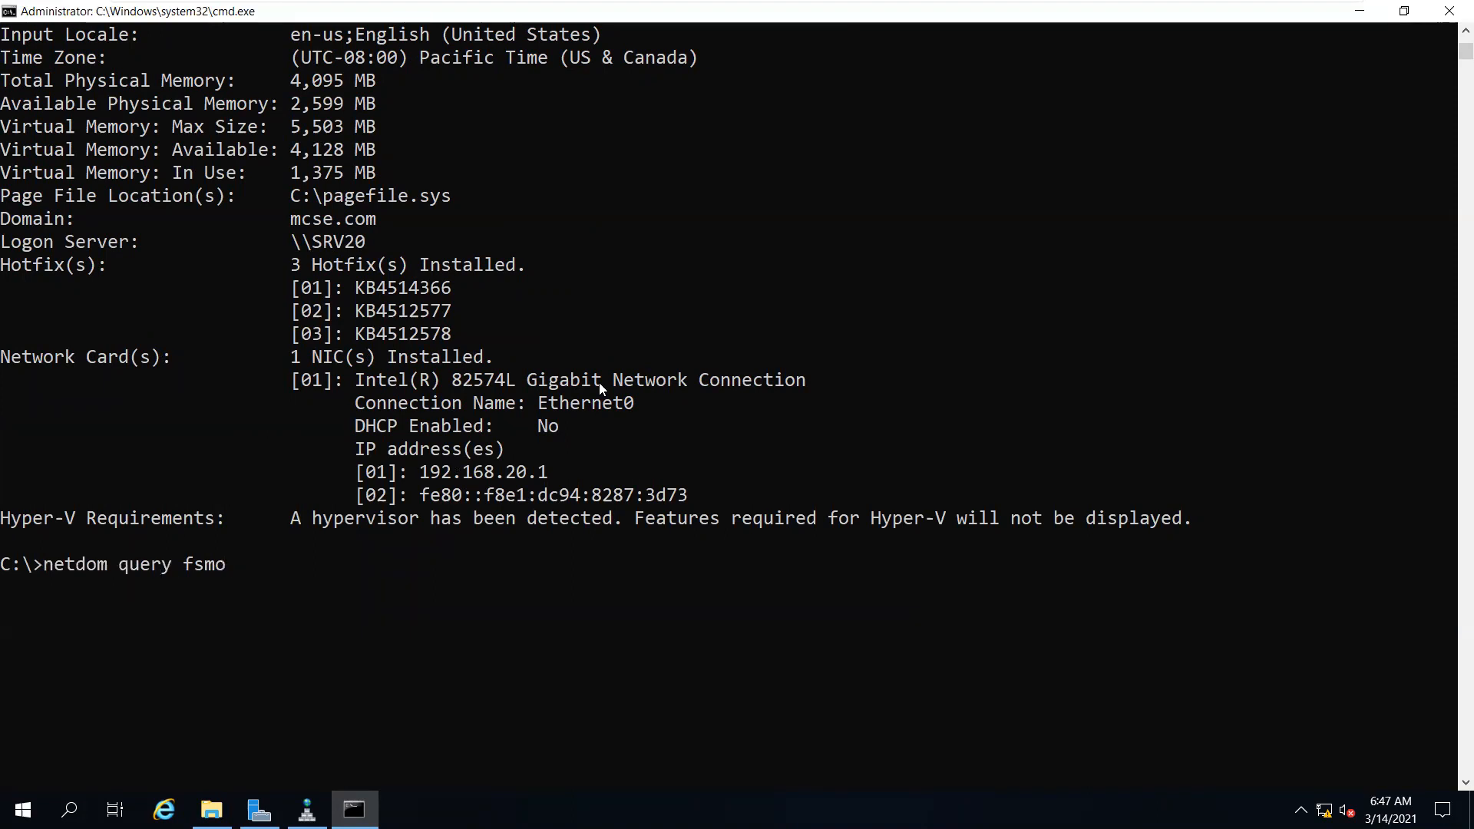
key(Return)
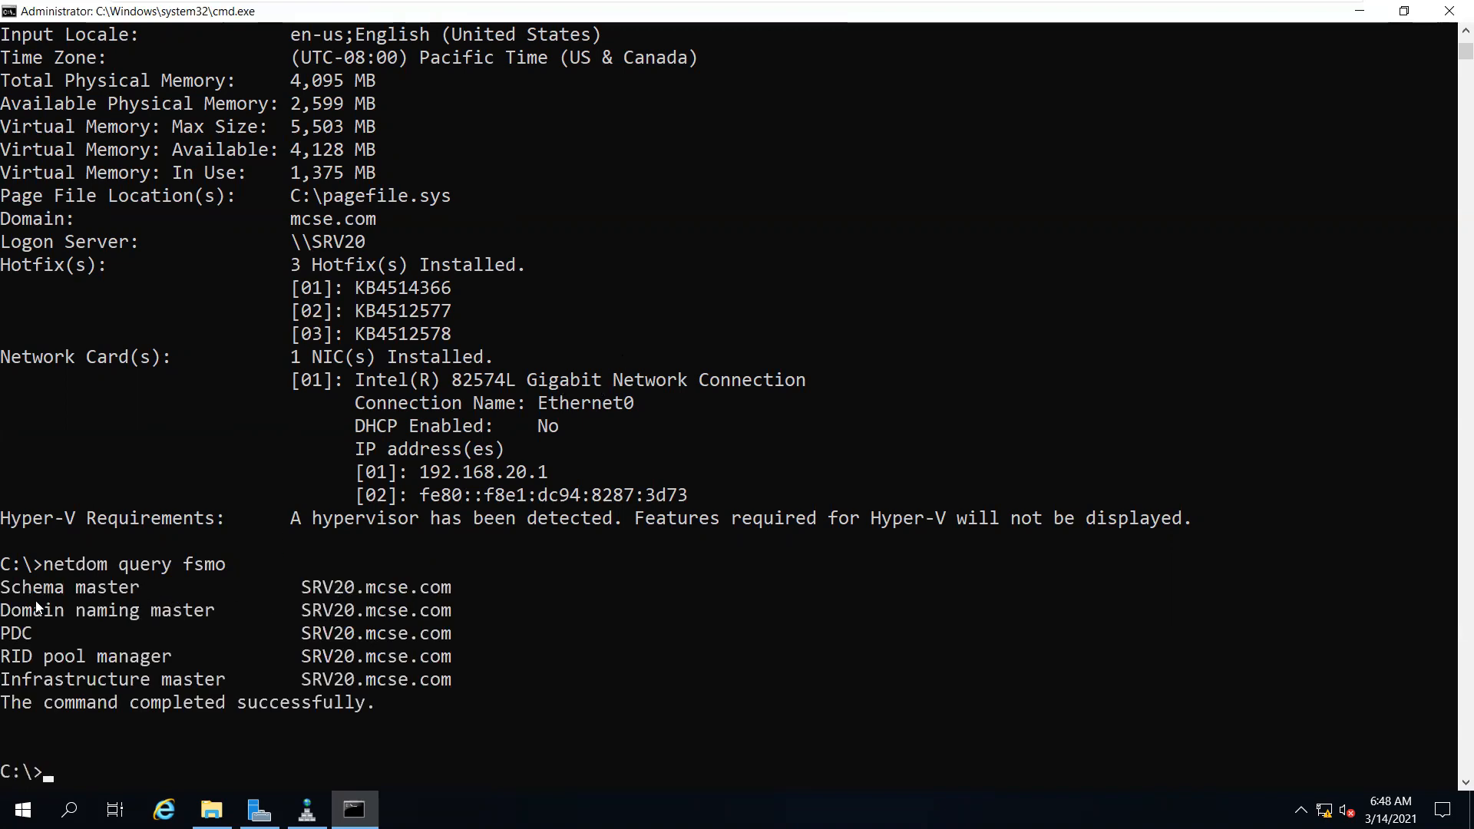
drag(12, 590, 201, 611)
drag(26, 634, 156, 679)
drag(460, 683, 2, 591)
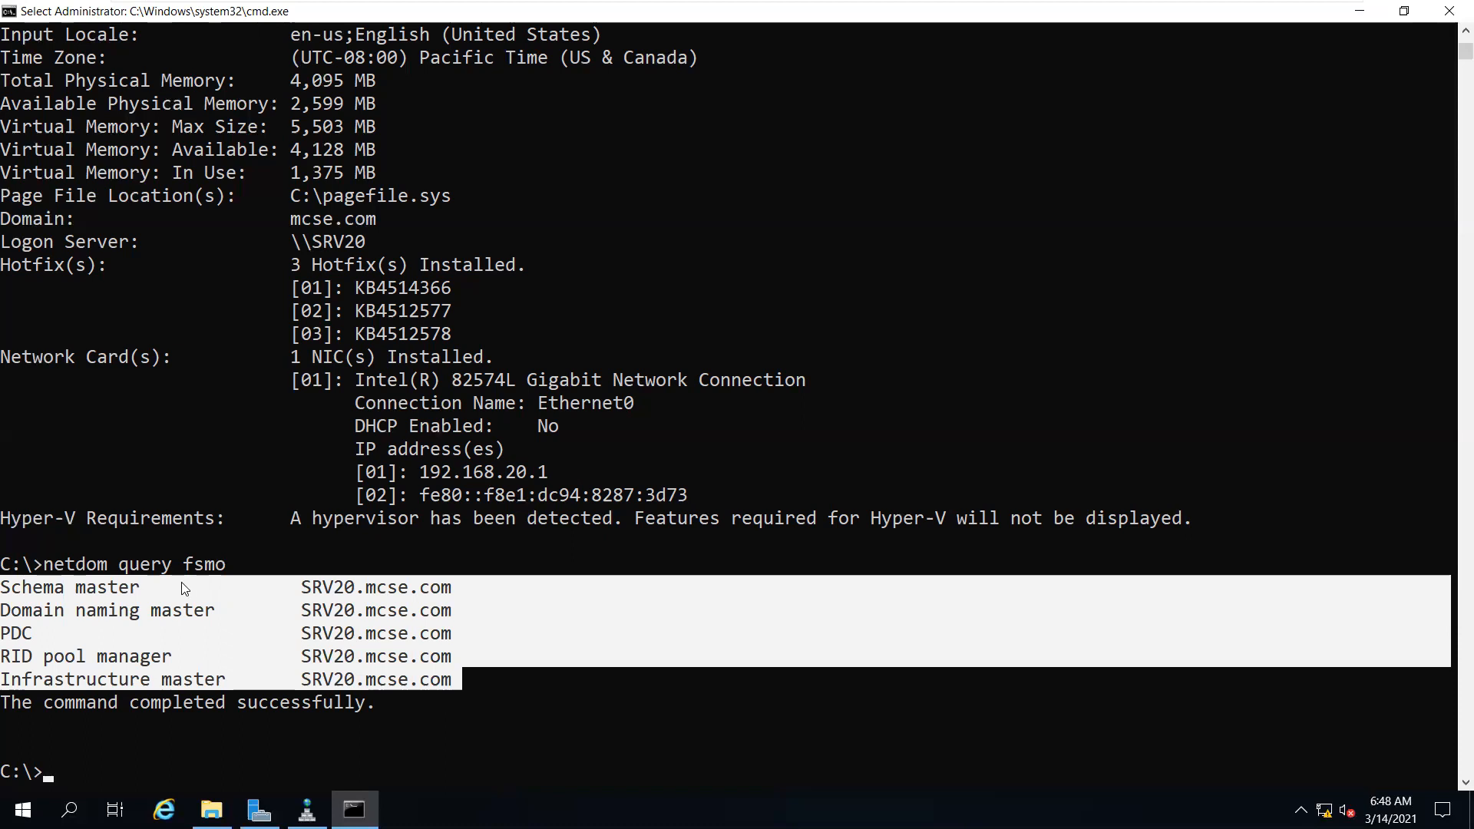
Open Active Directory Users and Computers from Server Manager and start a new user in Users
click(260, 810)
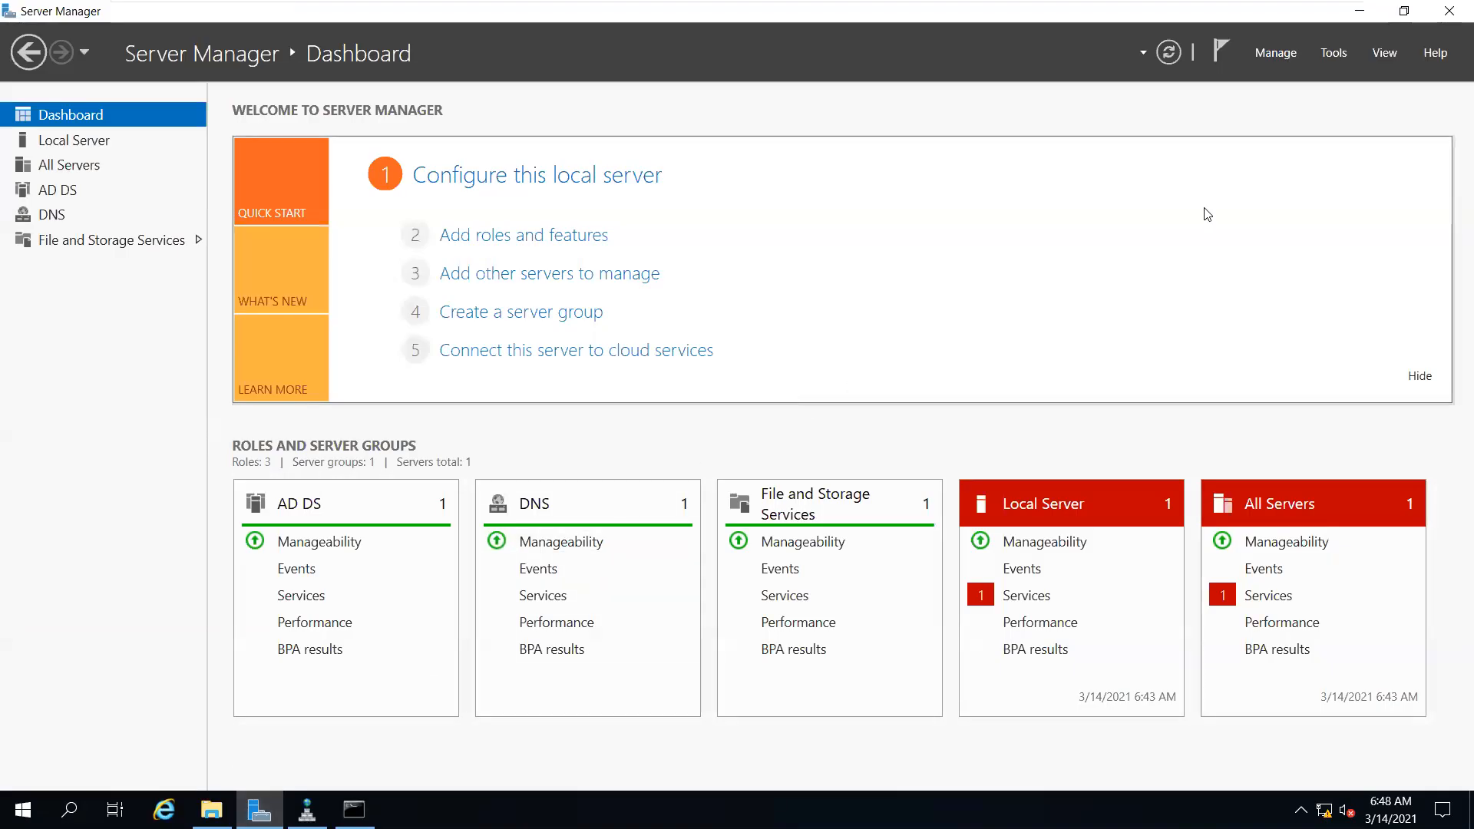
click(1333, 52)
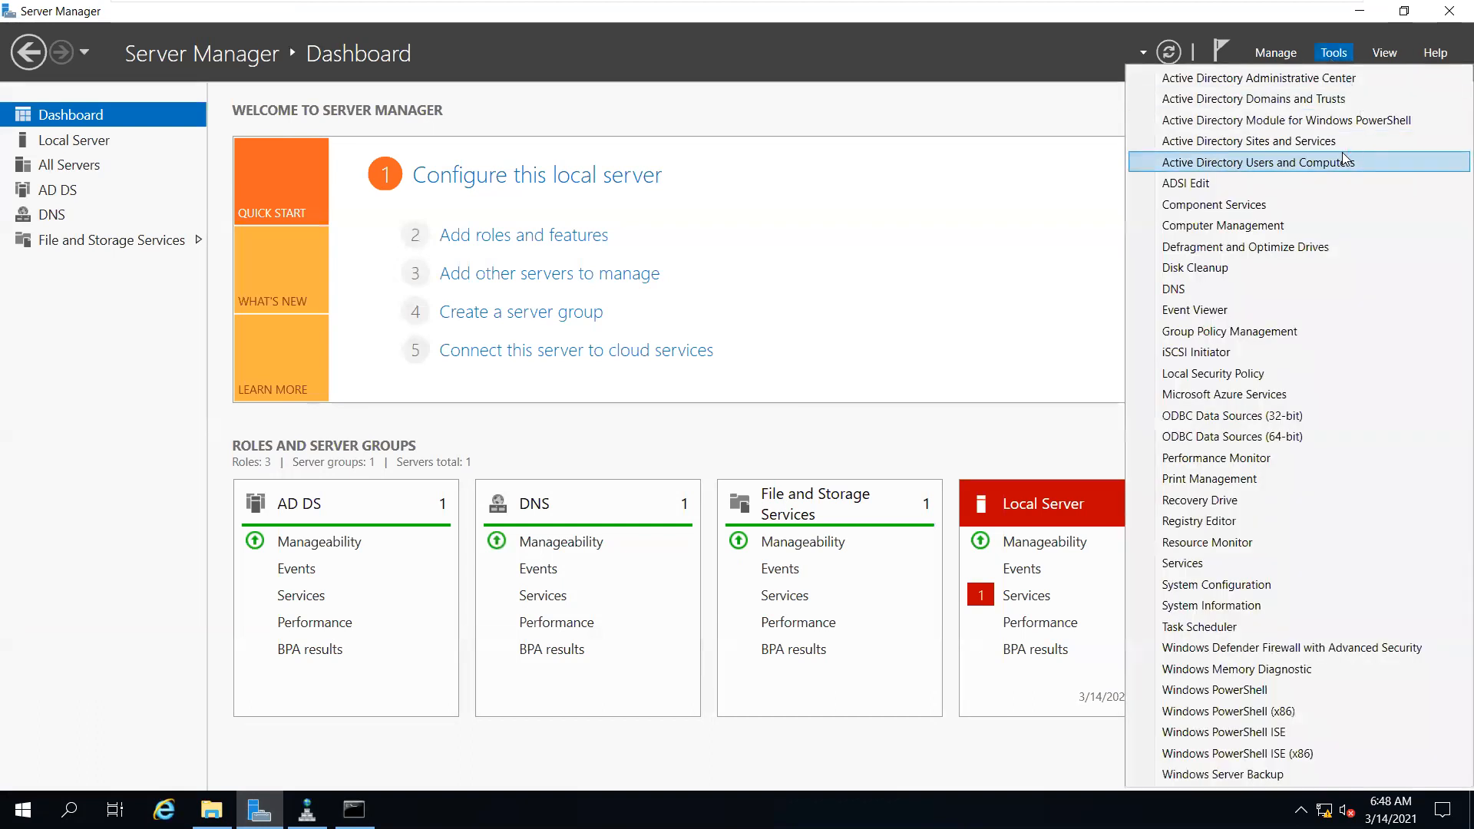
click(1342, 159)
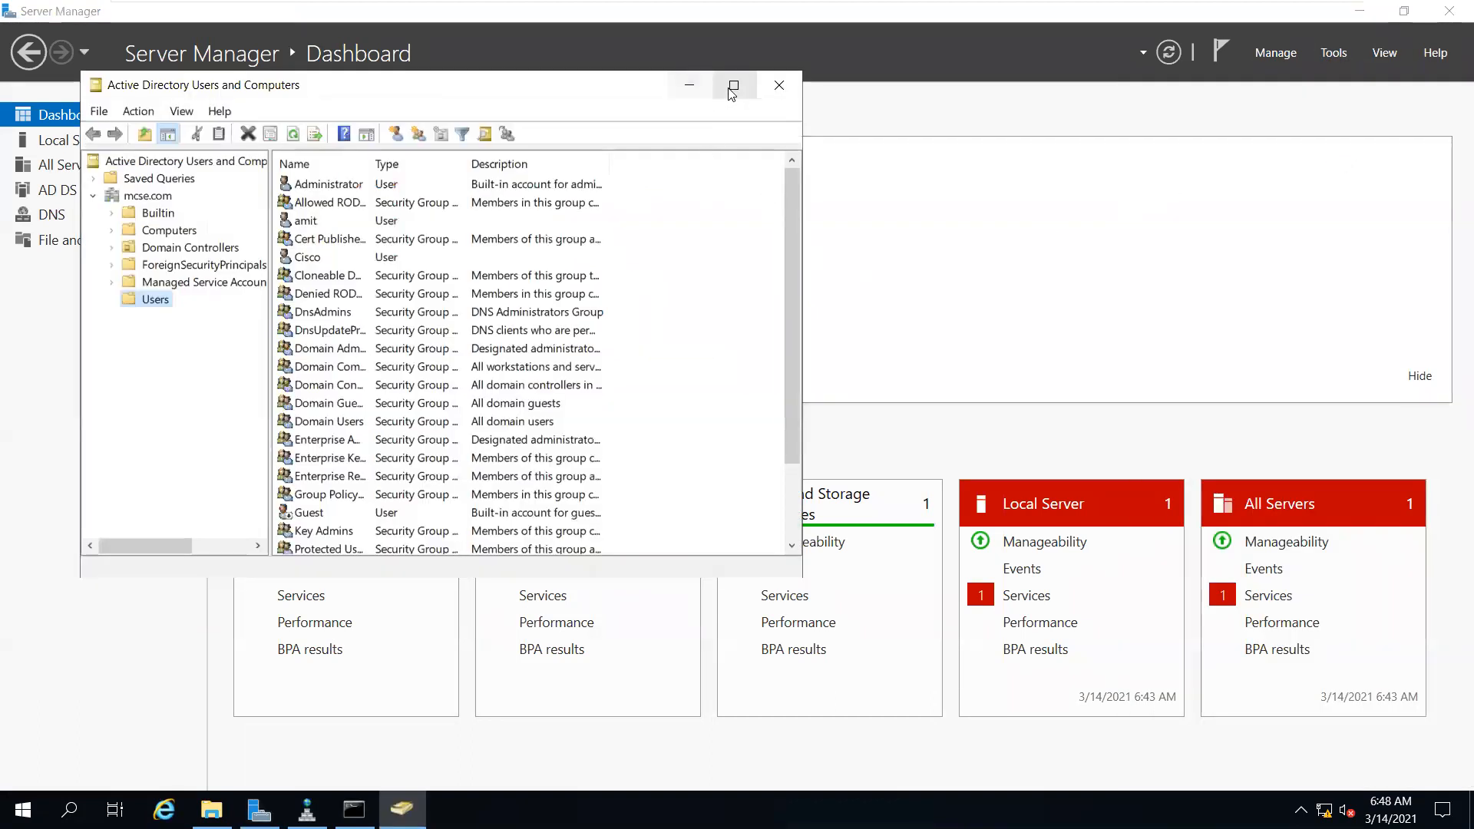
click(731, 87)
right_click(81, 227)
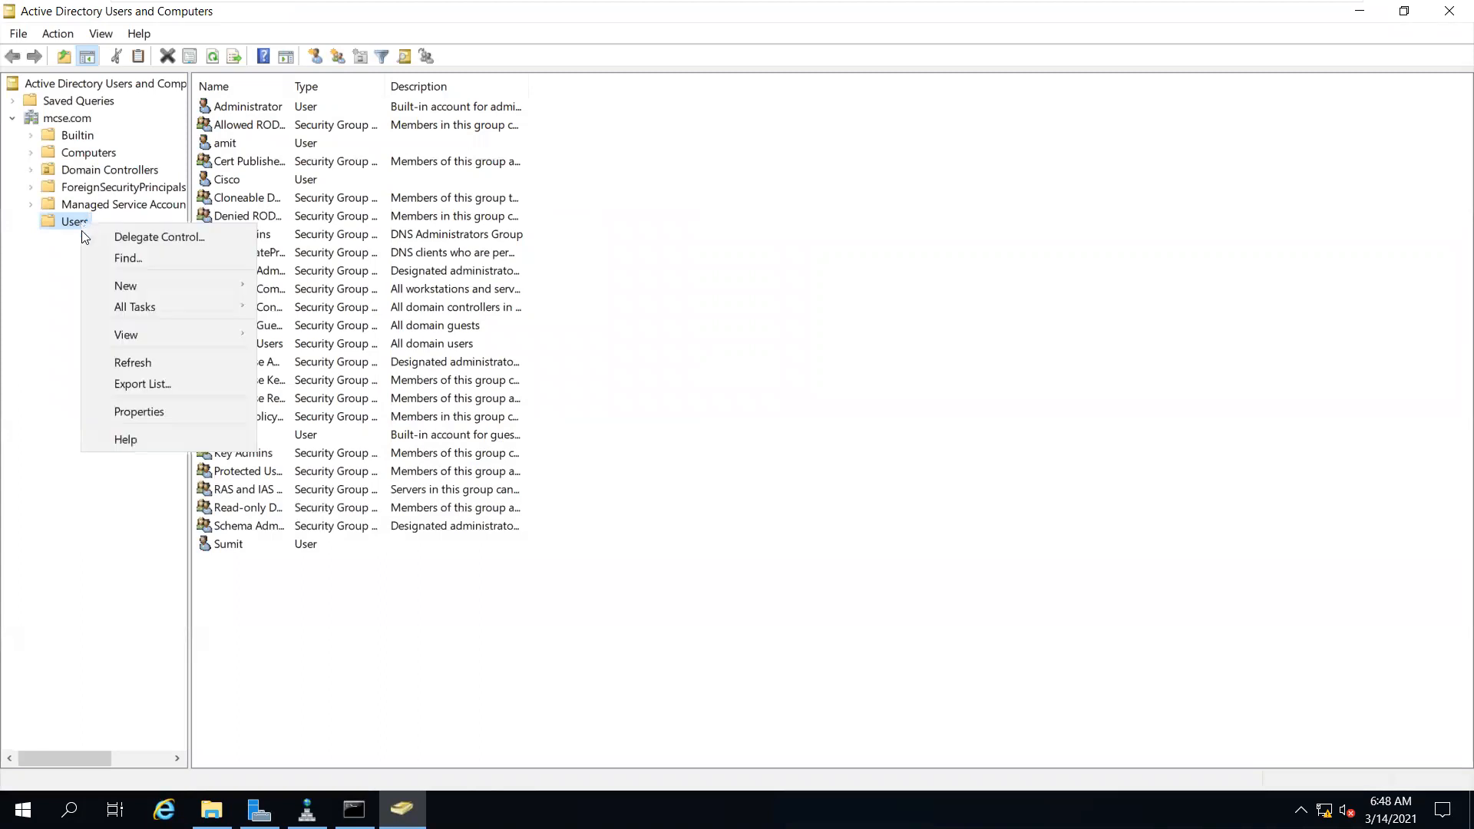
mouse_move(149, 282)
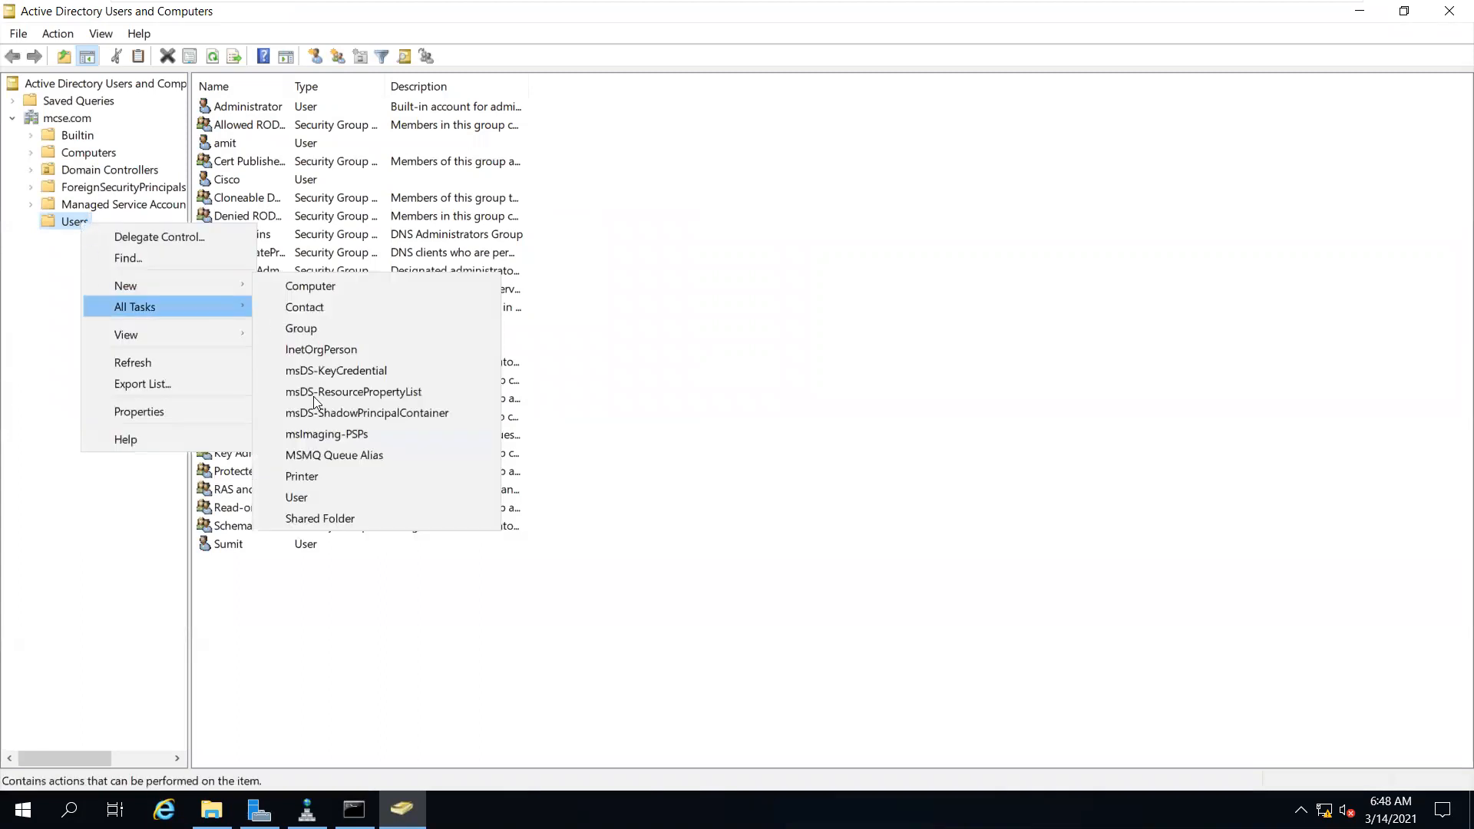
click(339, 491)
Enter 'lala' as the new user's name and logon name
text(lala)
key(Tab)
key(Tab)
key(Tab)
key(Tab)
text(lala)
key(Return)
Set the account password, set it never to expire, and finish creating lala
text(P@ssw0rd)
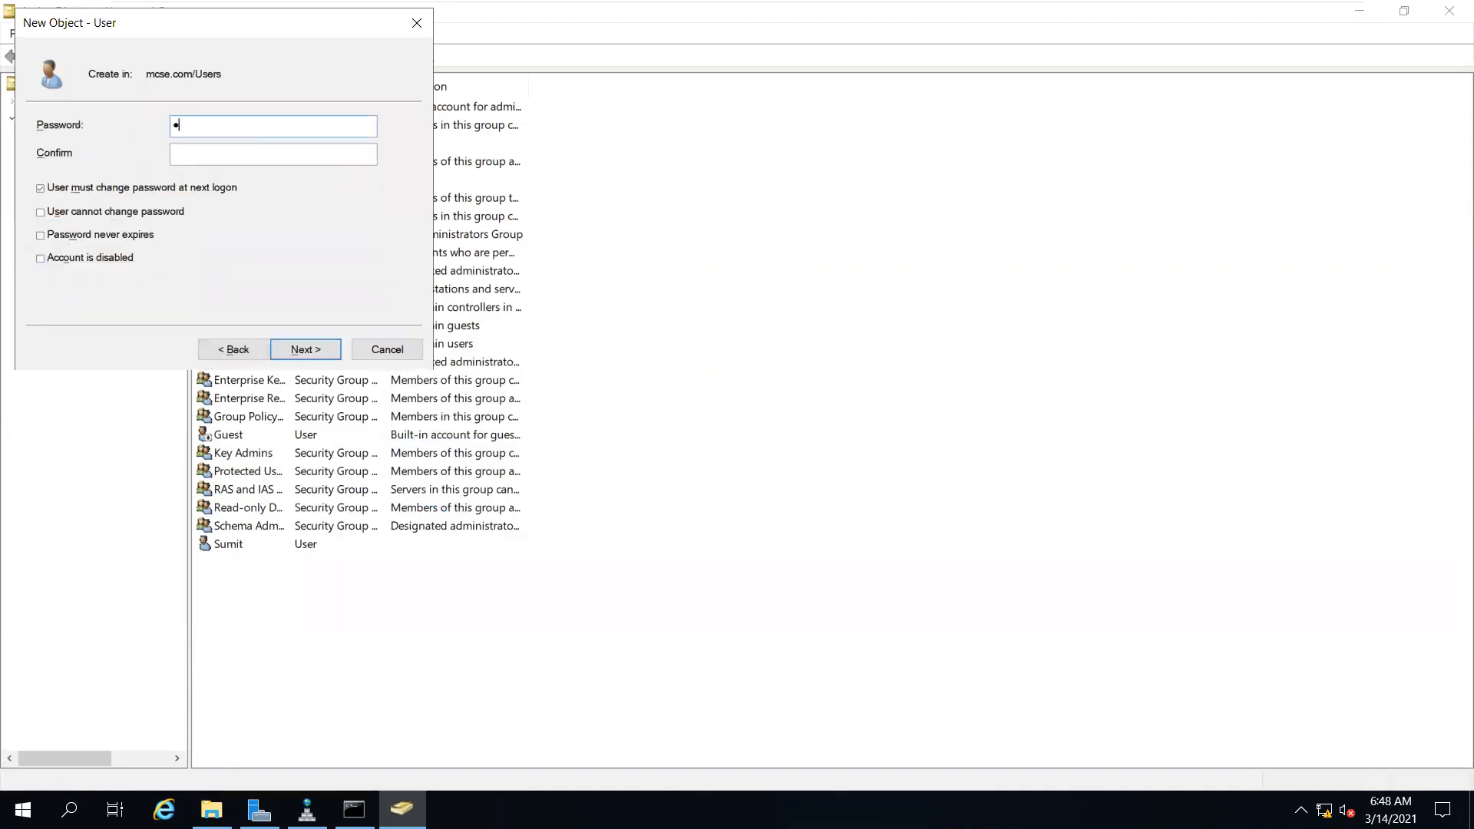
key(Tab)
text(P@ssw0rd)
key(BackSpace)
key(BackSpace)
key(BackSpace)
key(BackSpace)
key(BackSpace)
key(BackSpace)
key(BackSpace)
key(BackSpace)
text(P@ssw0rd)
key(Tab)
key(space)
key(Tab)
key(space)
key(Tab)
key(space)
key(Return)
key(Return)
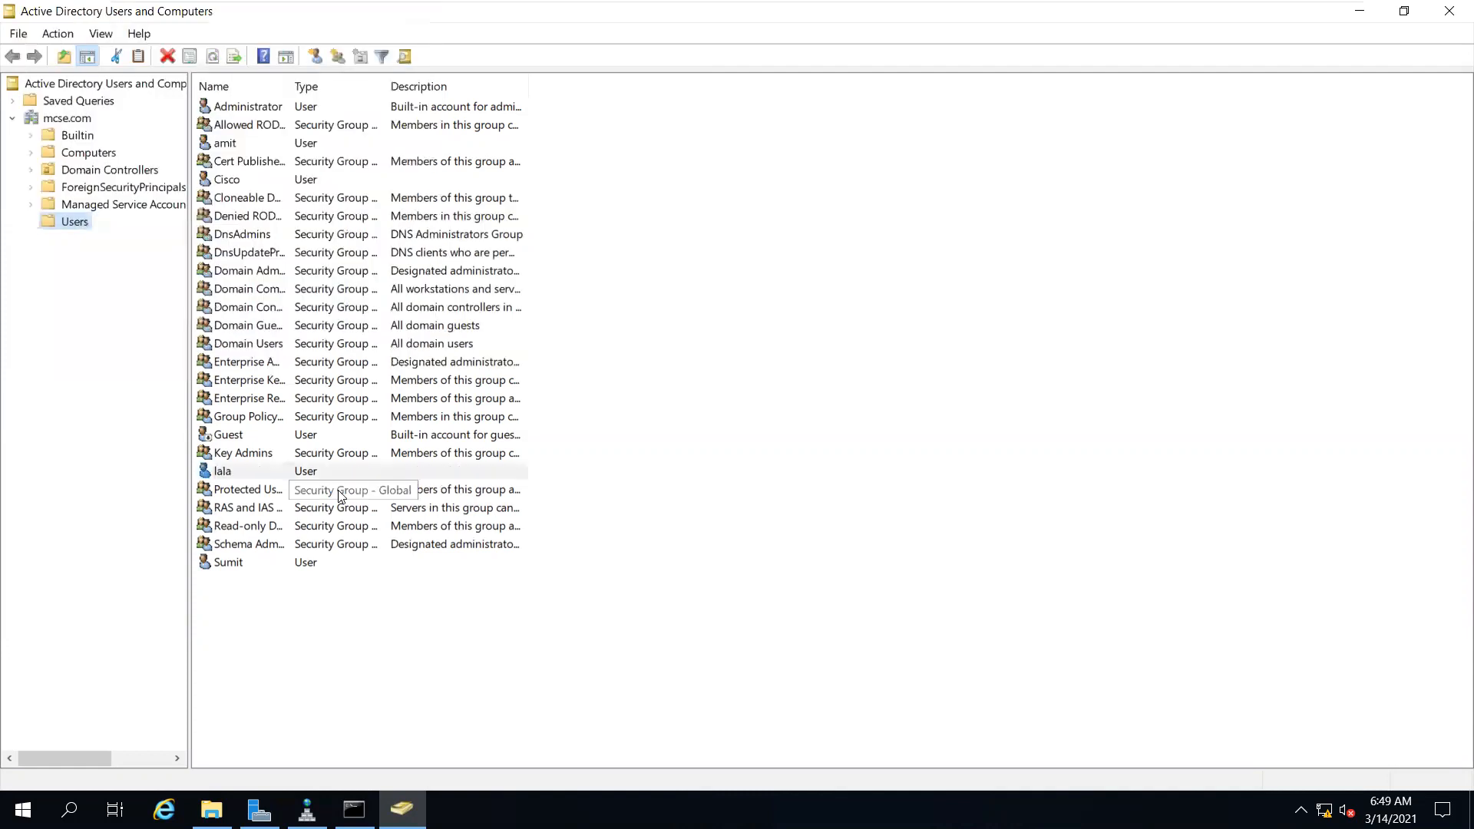
Select the new lala account and exit the VM's full-screen view
click(335, 474)
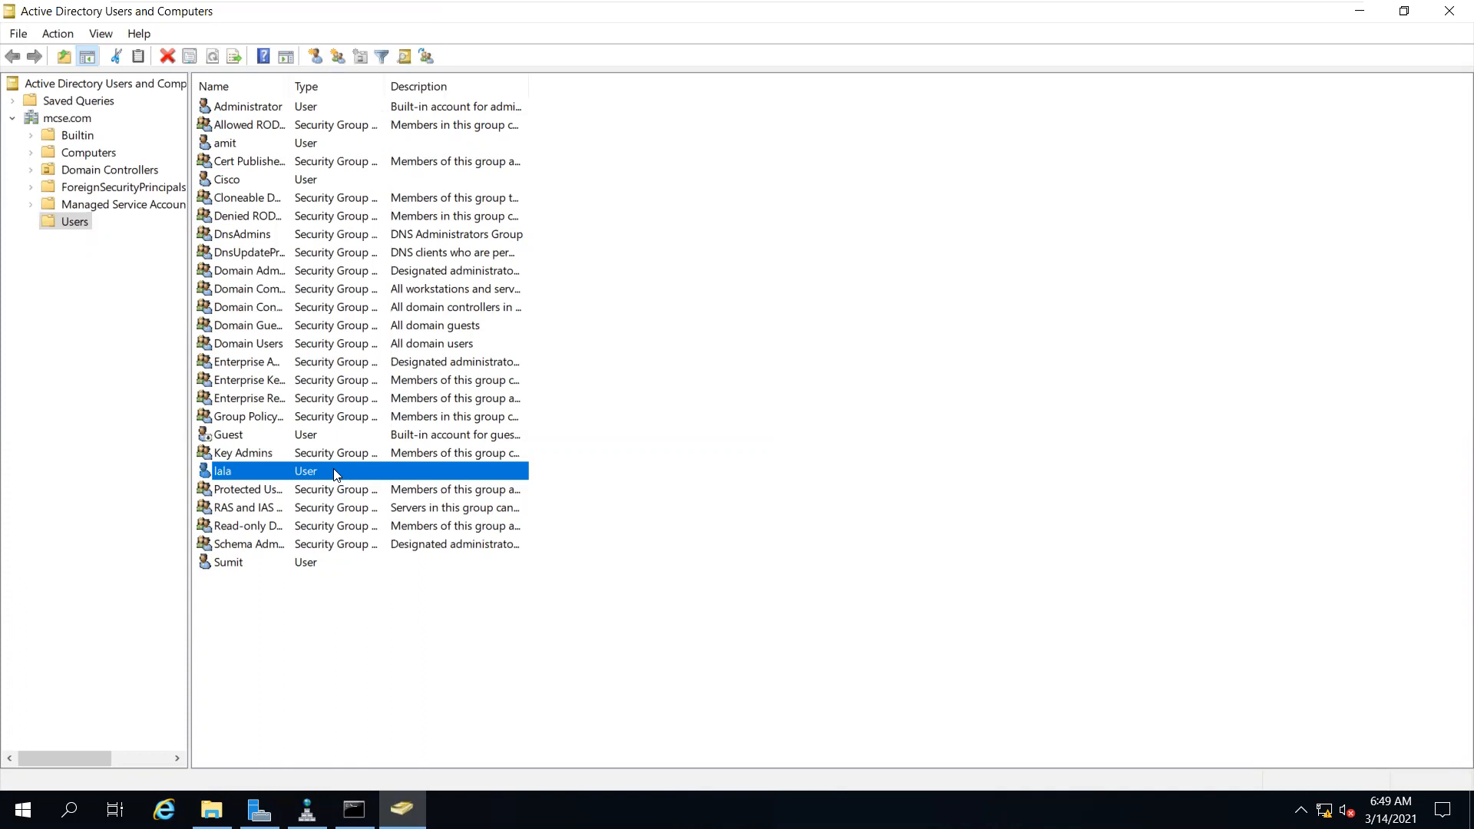
mouse_move(1041, 3)
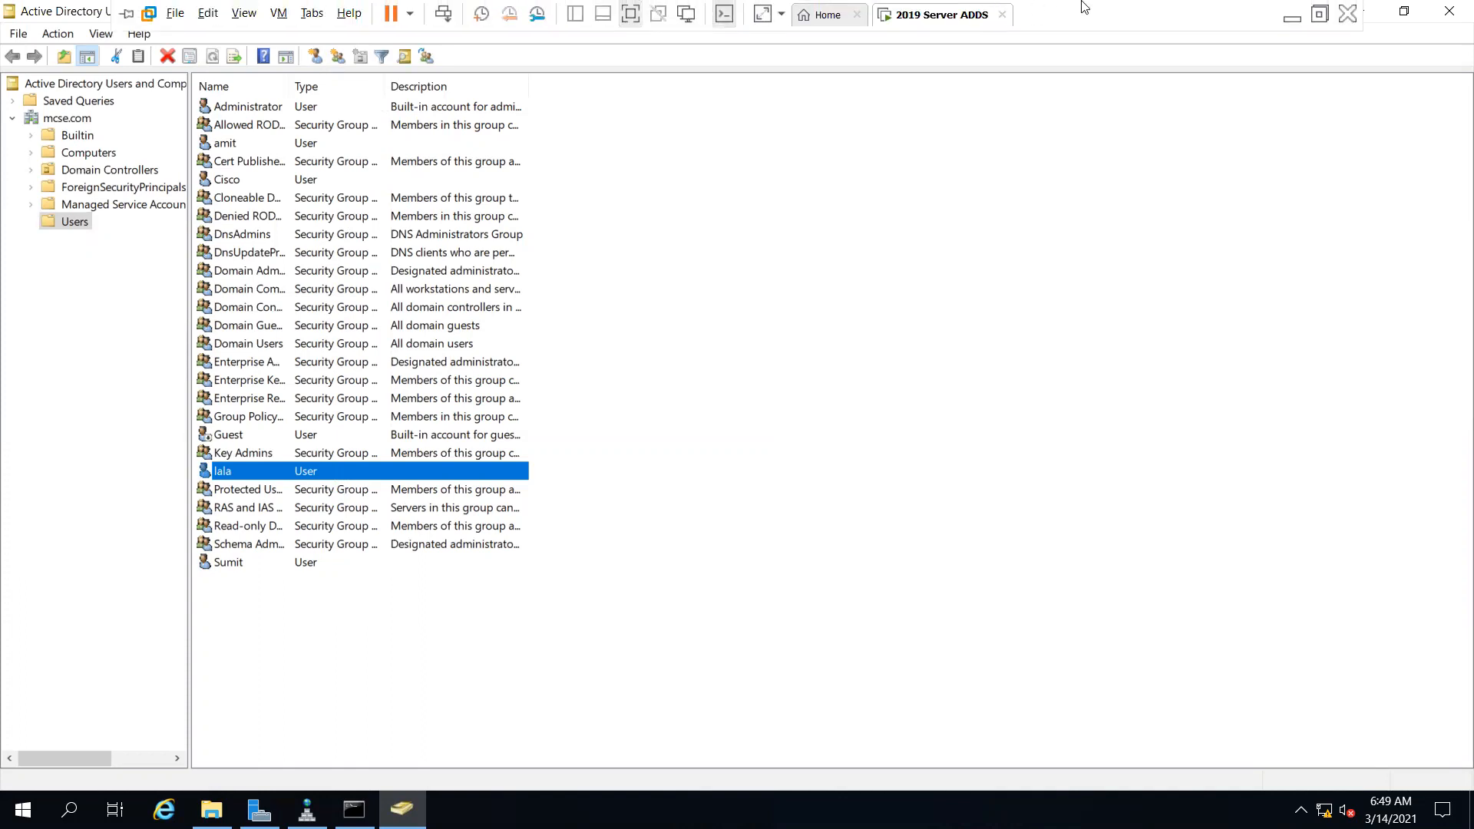
click(1319, 14)
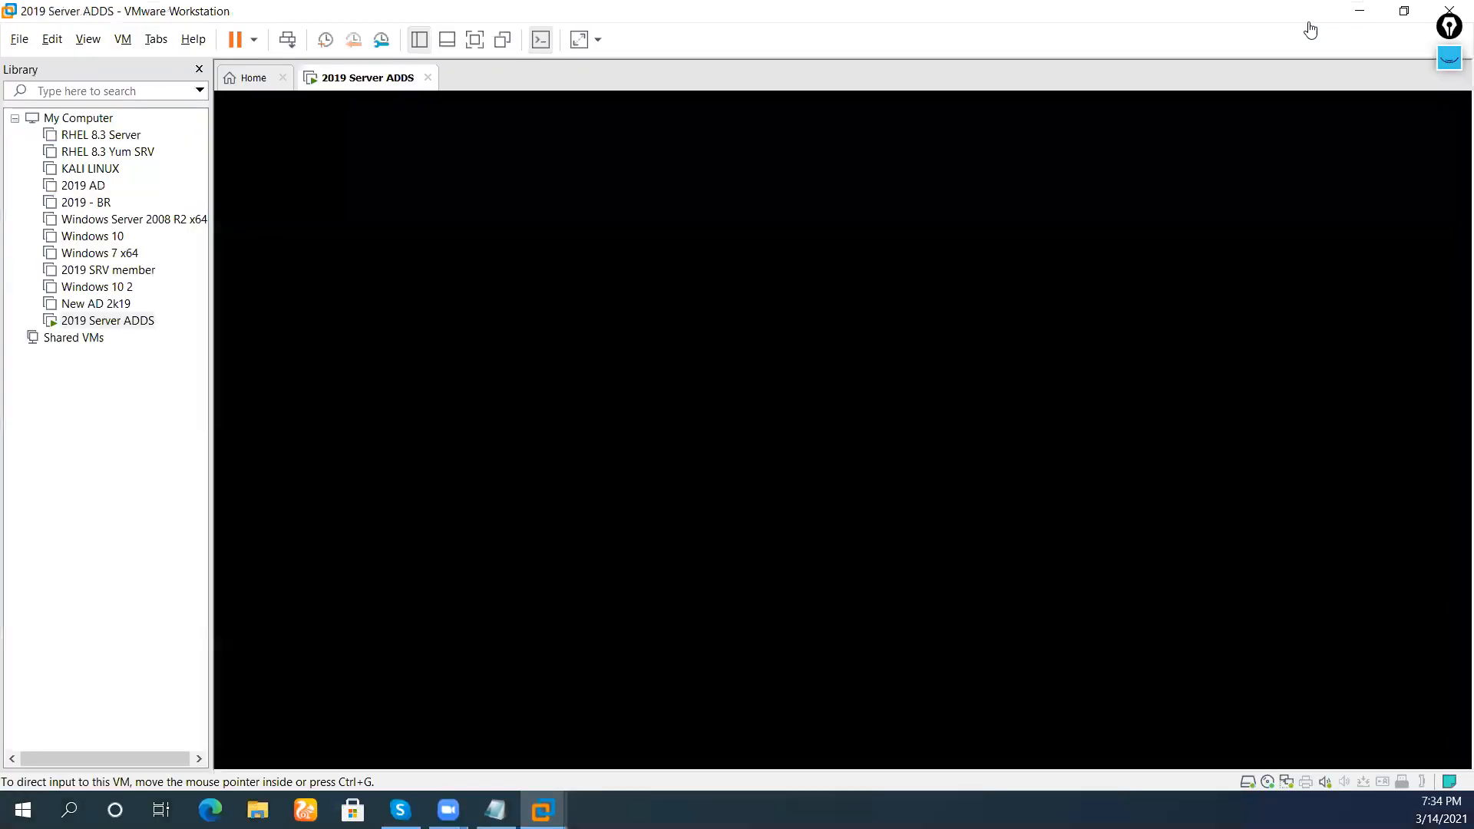